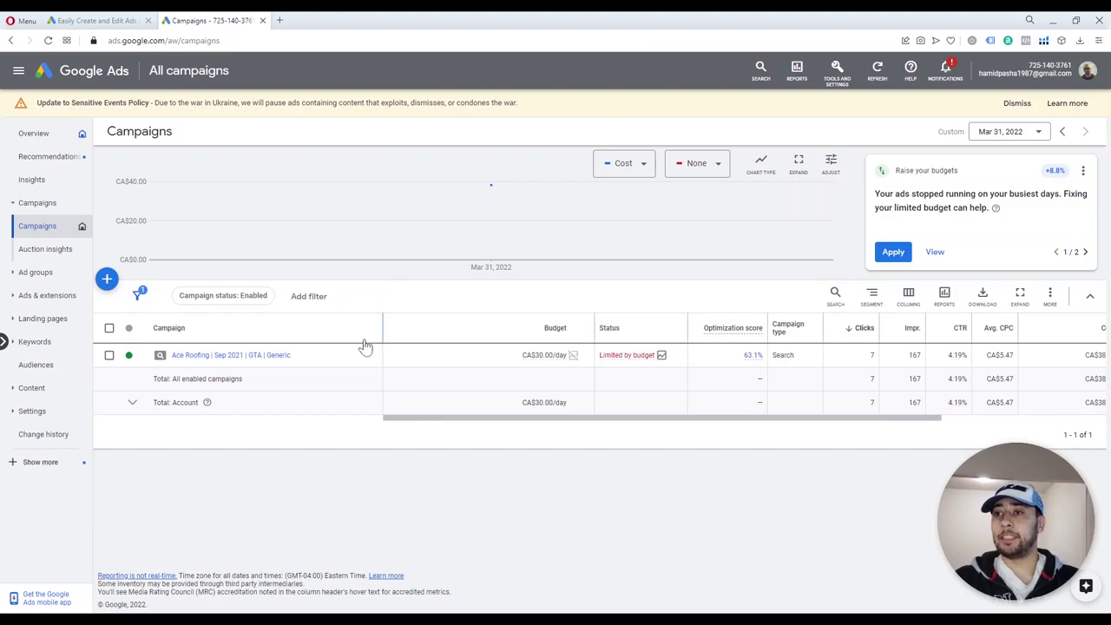
Open the Ace Roofing | Sep 2021 | GTA | Generic campaign and look through its ad groups
click(255, 356)
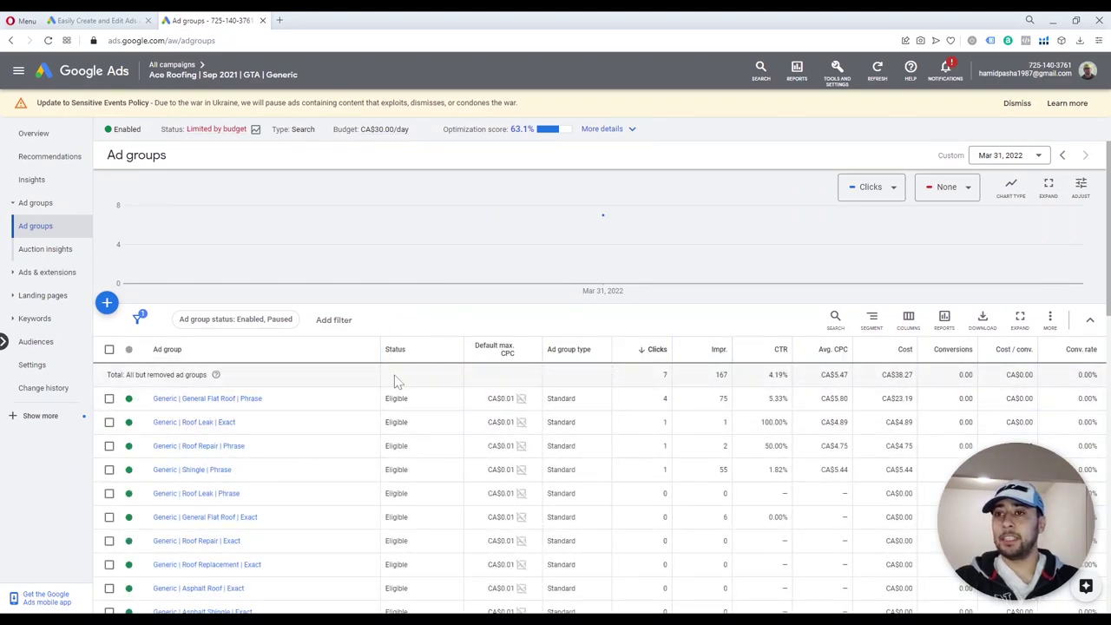
scroll(362, 381, down, 1)
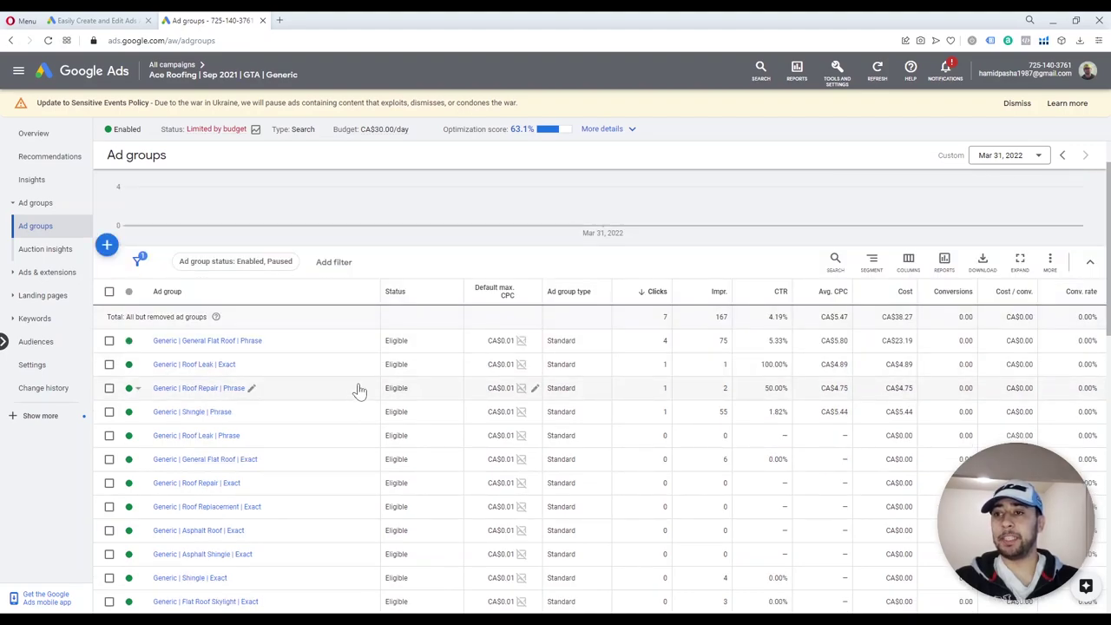
scroll(312, 352, down, 2)
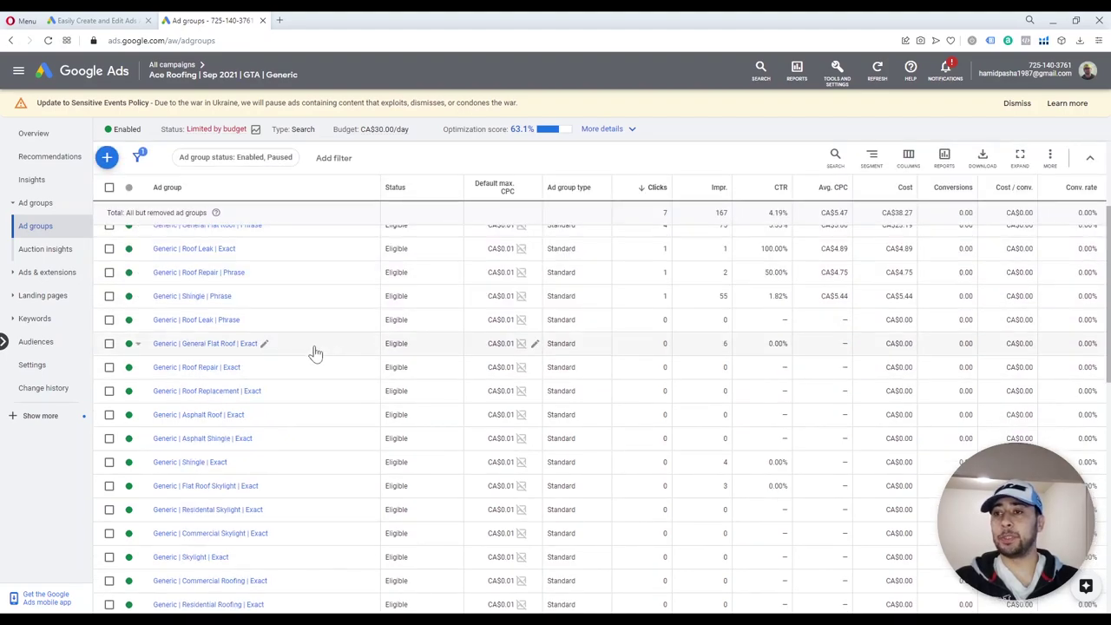
scroll(281, 339, up, 3)
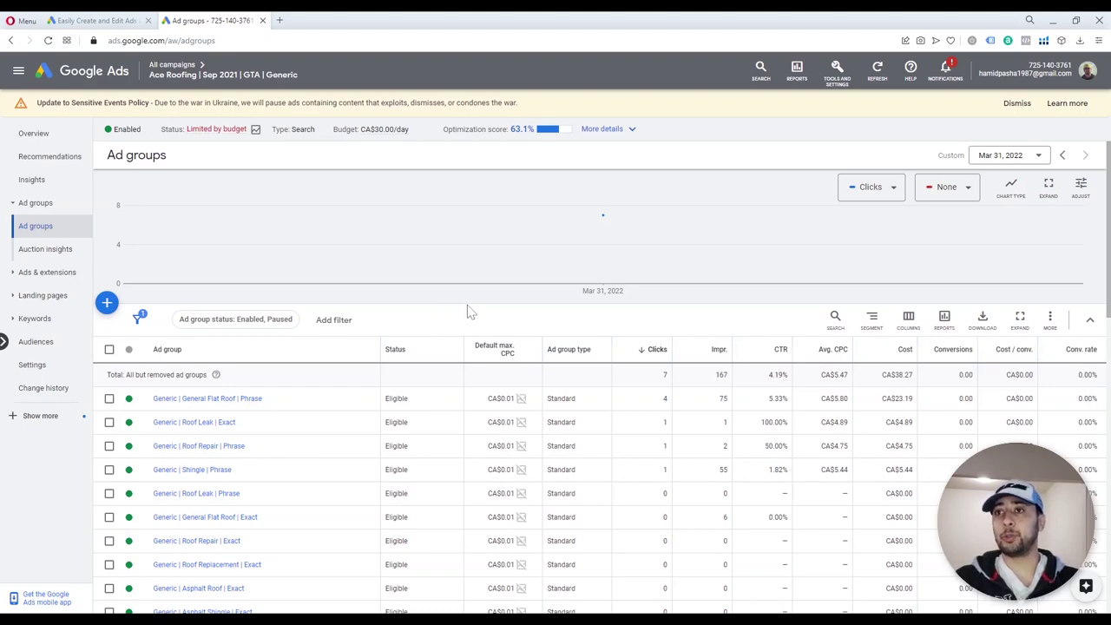
View the Google Ads Editor download page, switch to Google Ads Editor and open its accounts manager
click(110, 24)
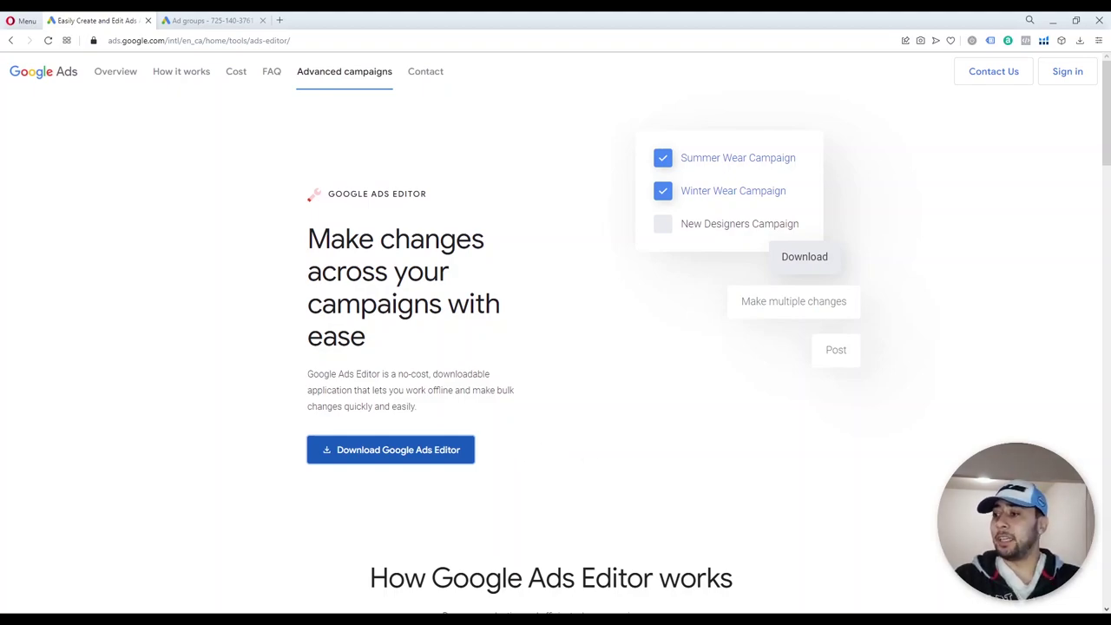
key(alt+Tab)
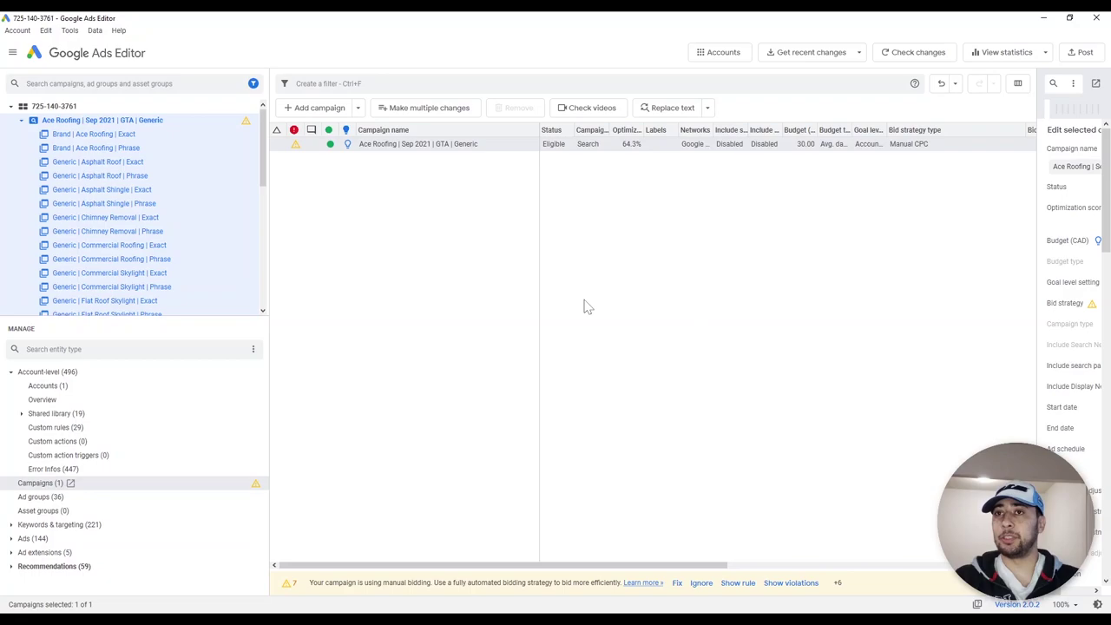
click(18, 33)
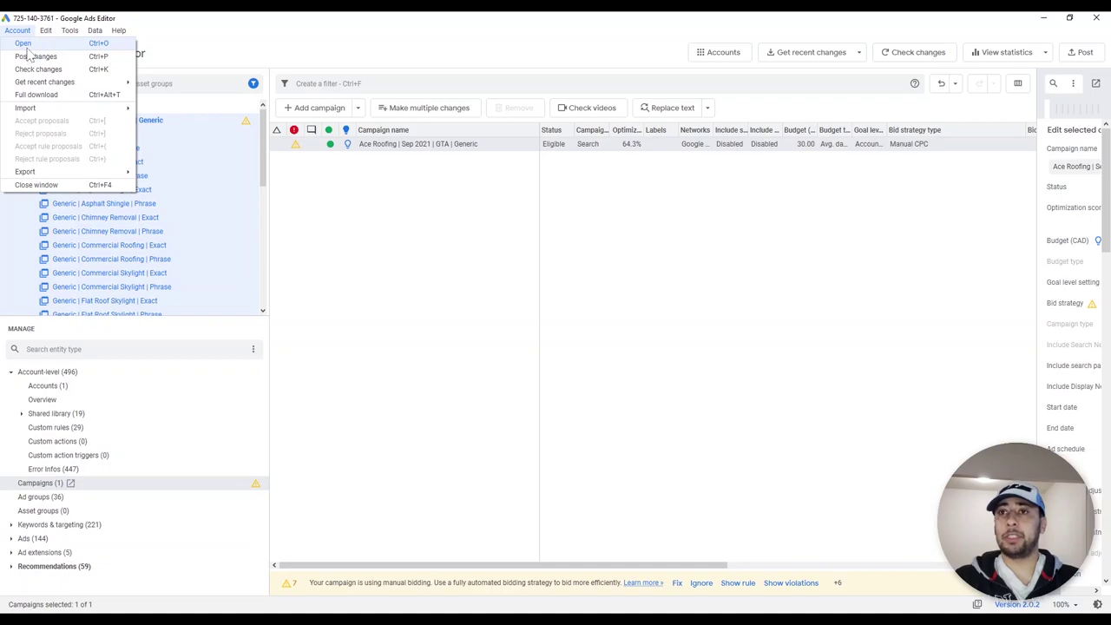
click(29, 48)
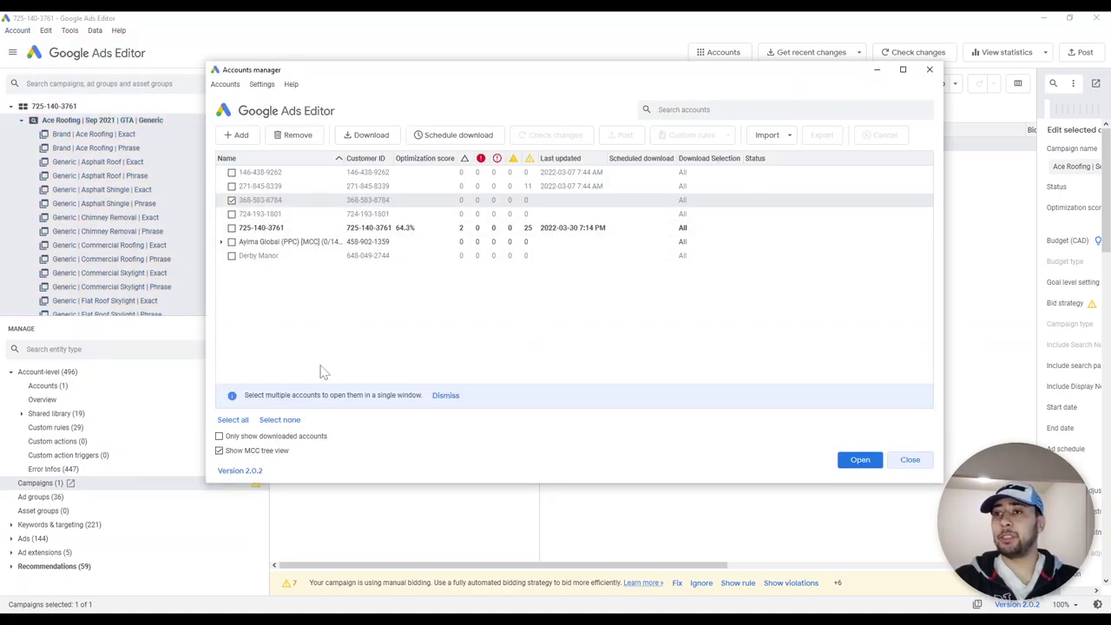
Open the third listed account, downloading all campaigns and all item types, and maximize its window
click(232, 201)
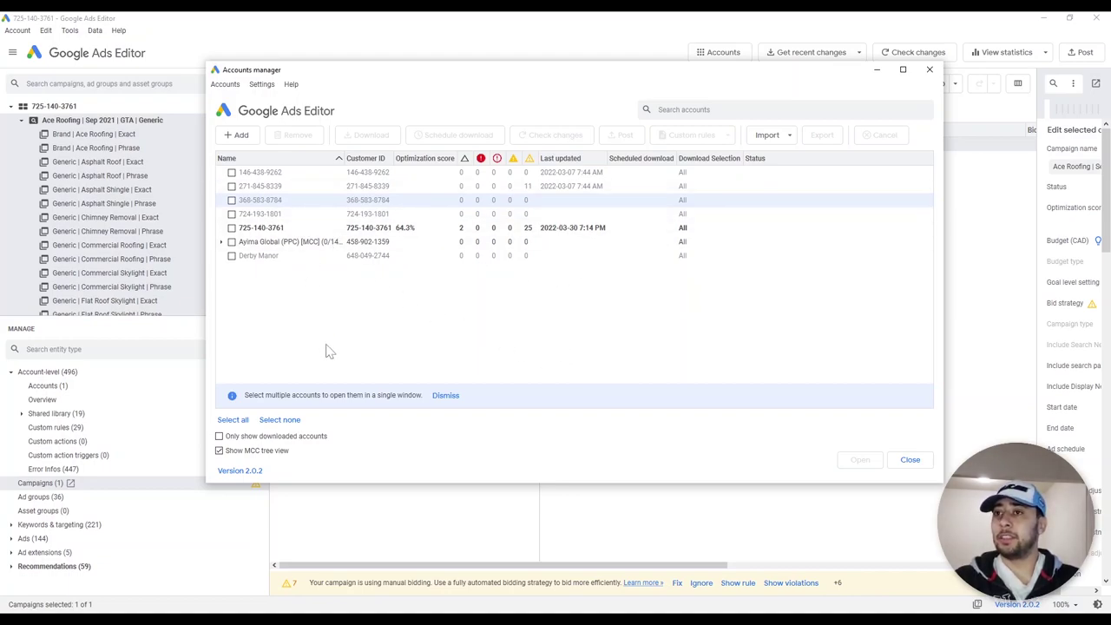
click(231, 200)
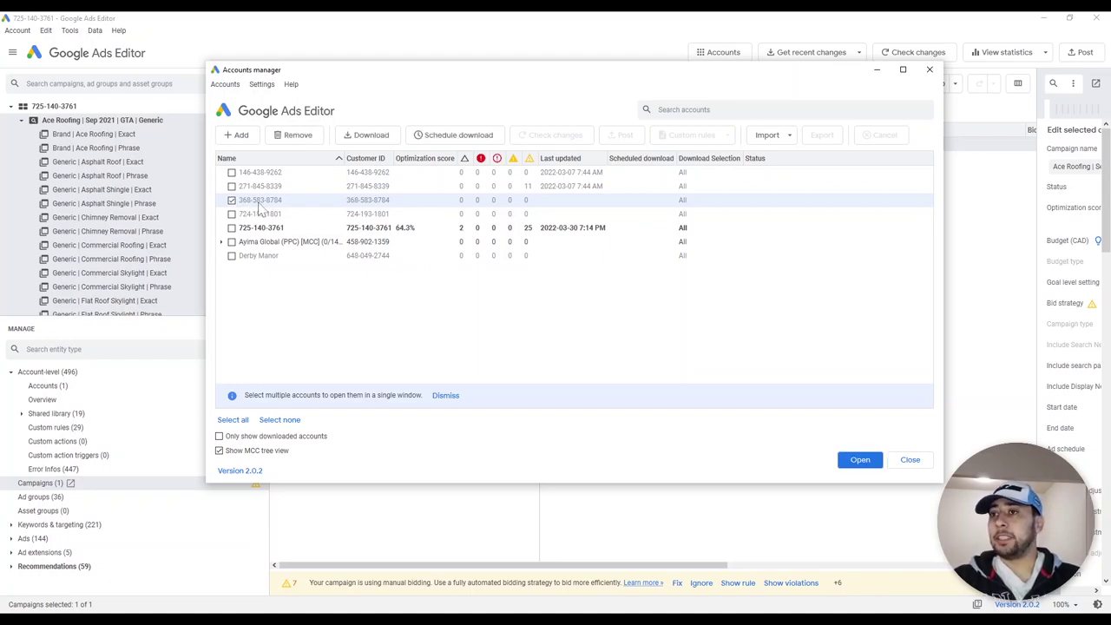
click(851, 463)
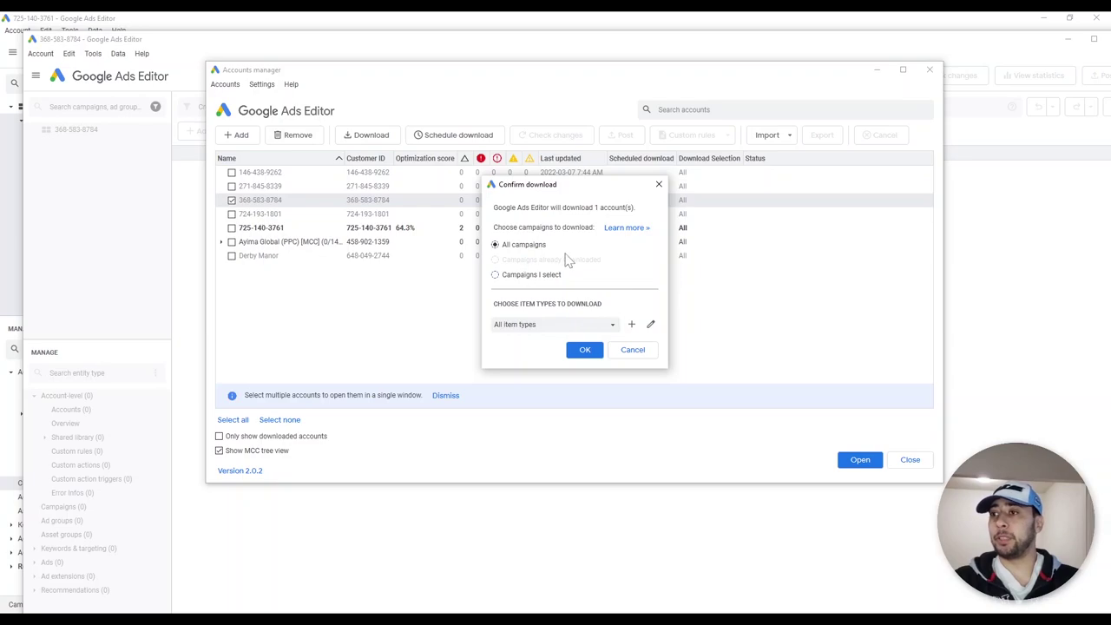
click(584, 349)
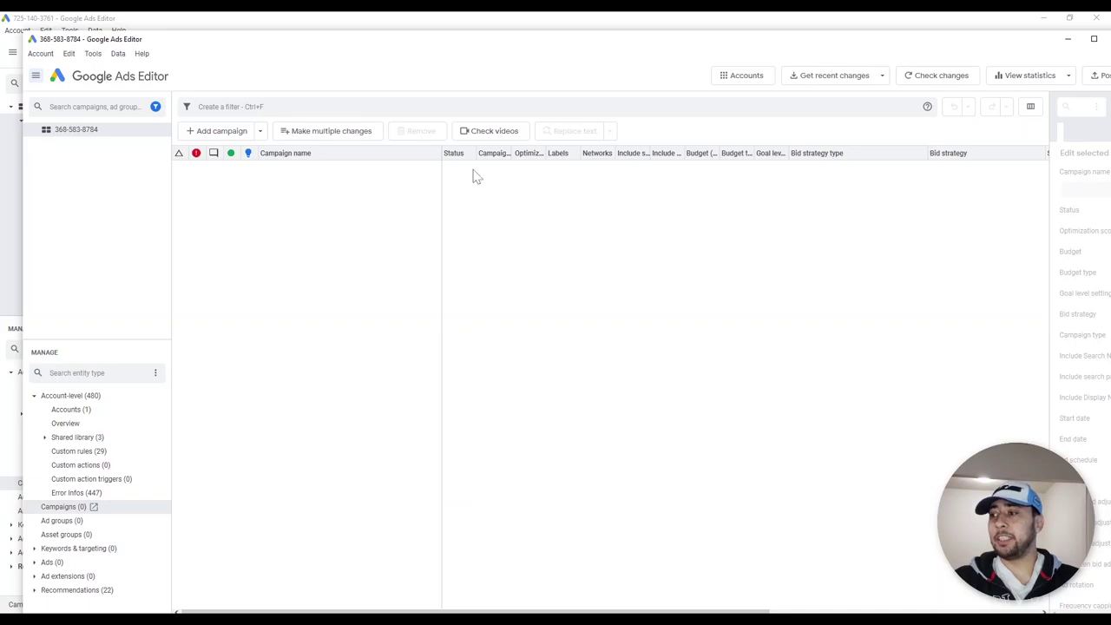
double_click(502, 43)
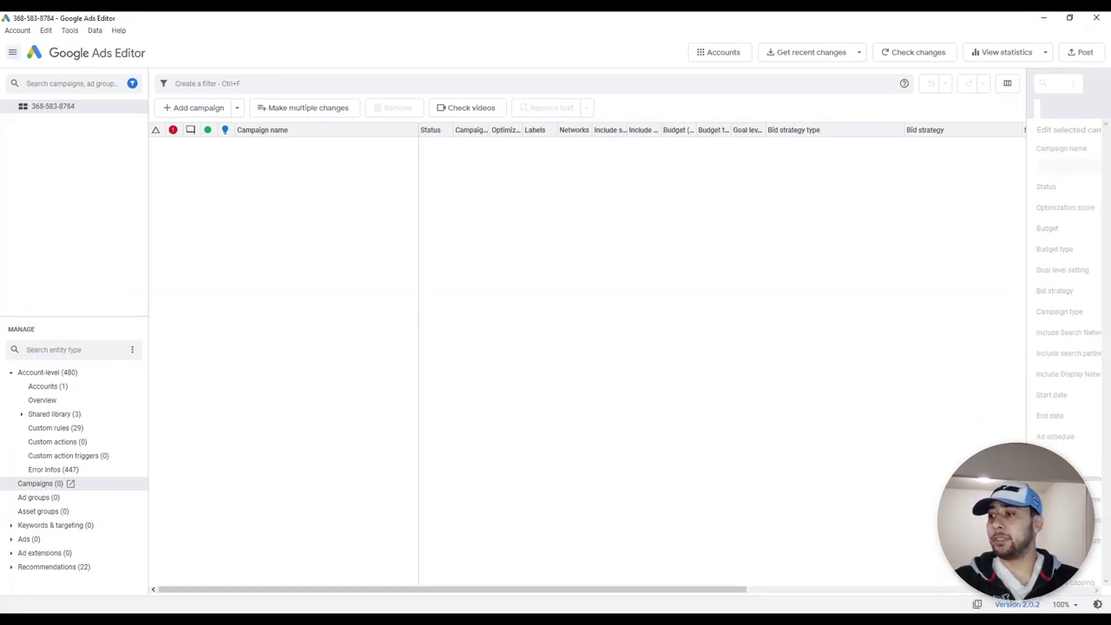
Close the editor window of the Ace Roofing account and the accounts manager, leaving the empty account open
mouse_move(825, 618)
click(890, 573)
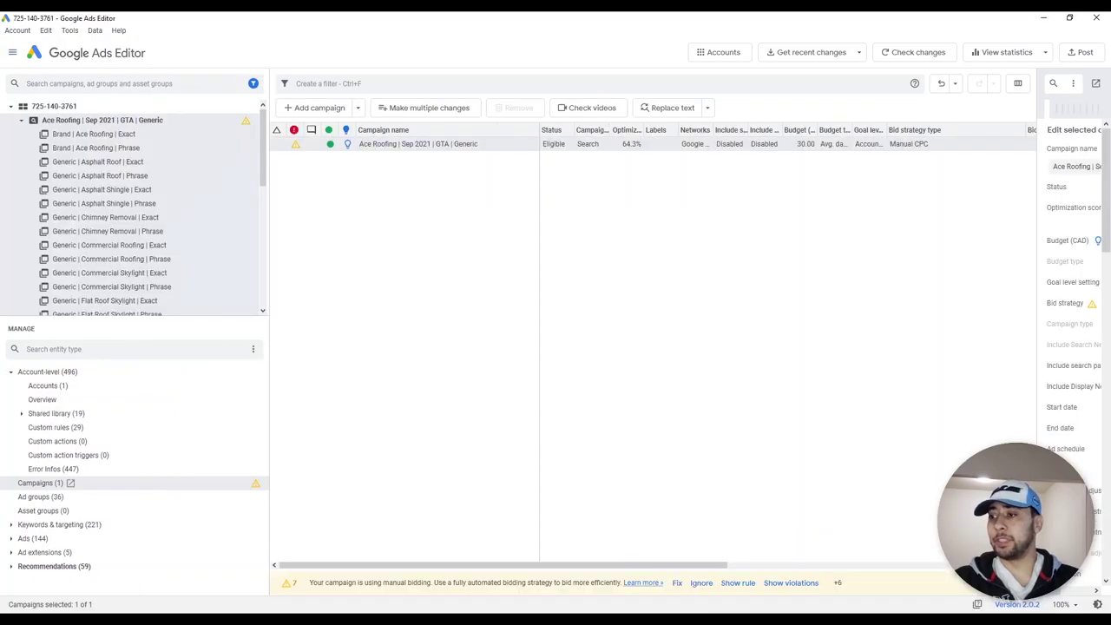
click(1089, 24)
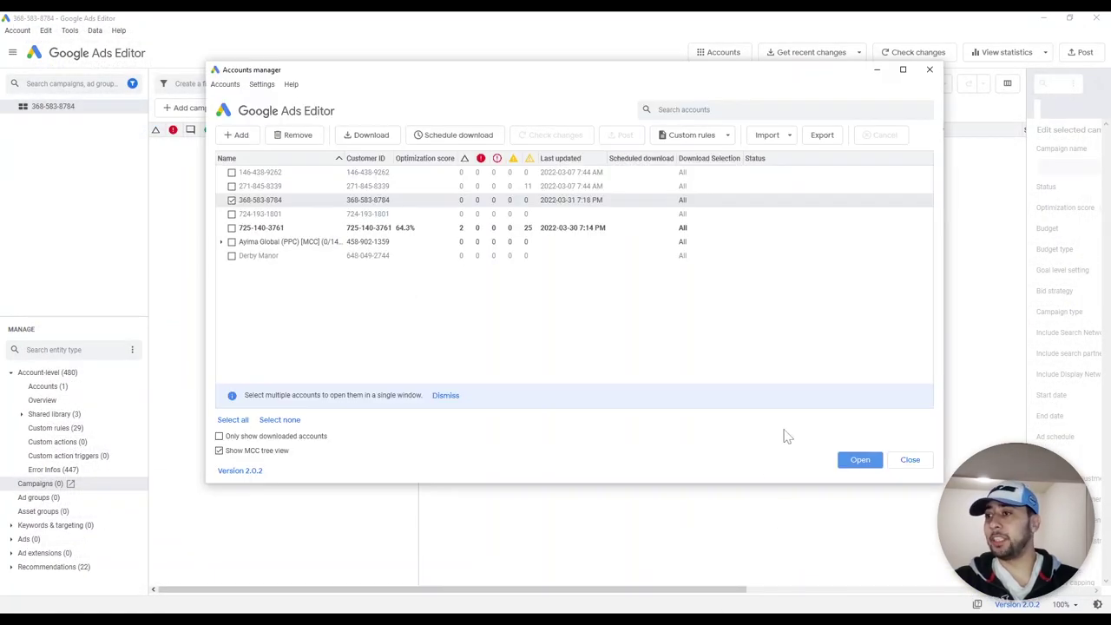
click(893, 457)
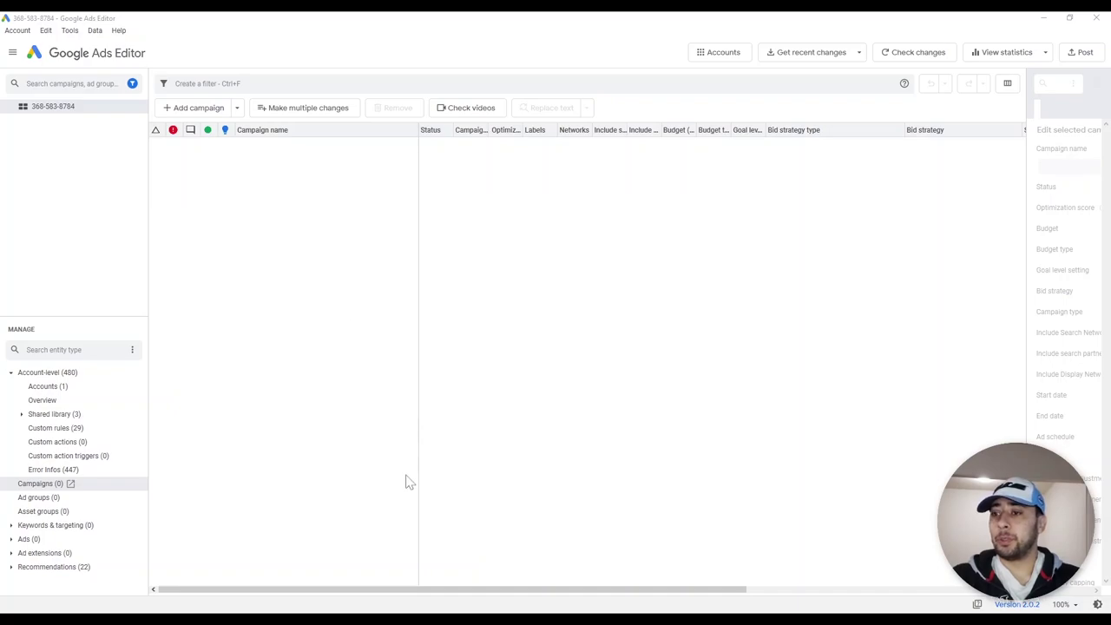
Switch to the KWs workbook in Excel and examine how the keywords are grouped by theme in columns
mouse_move(389, 618)
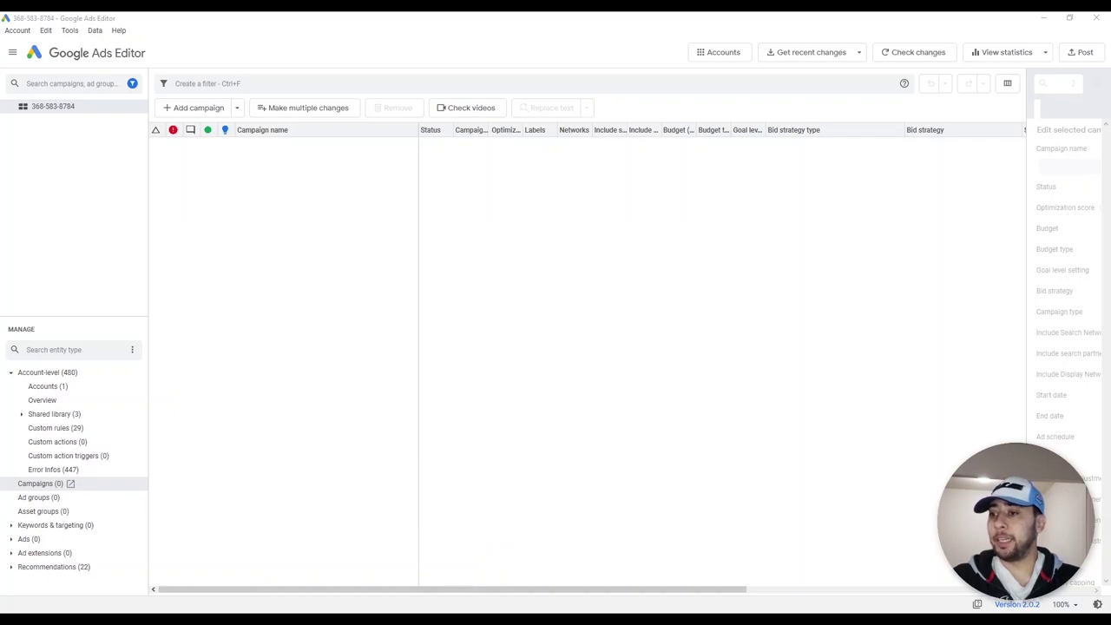
click(457, 618)
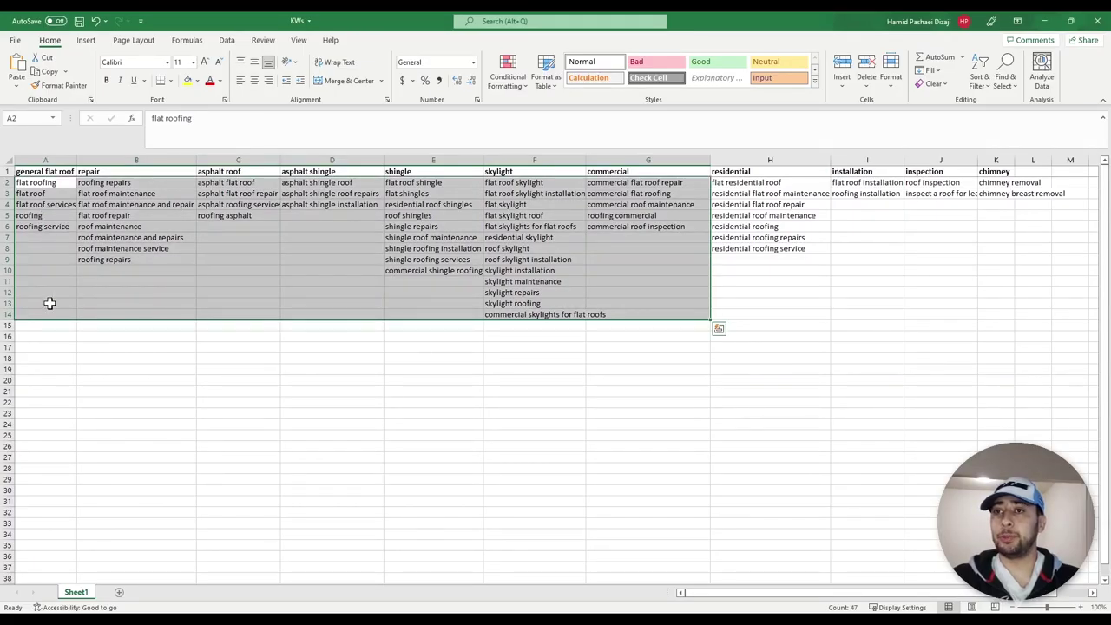
click(137, 303)
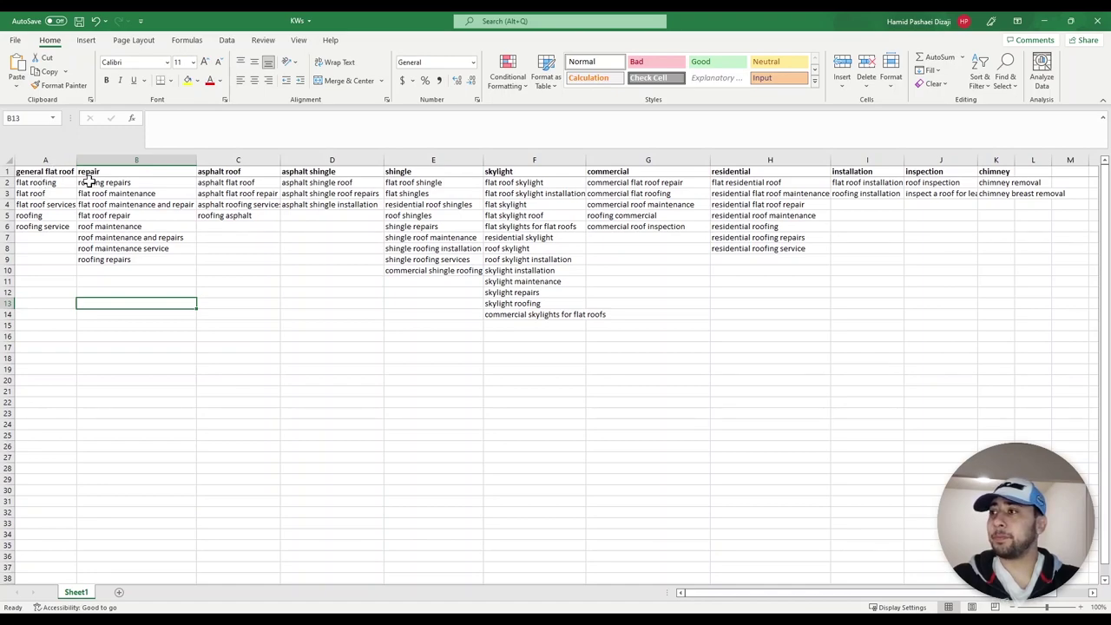
click(45, 160)
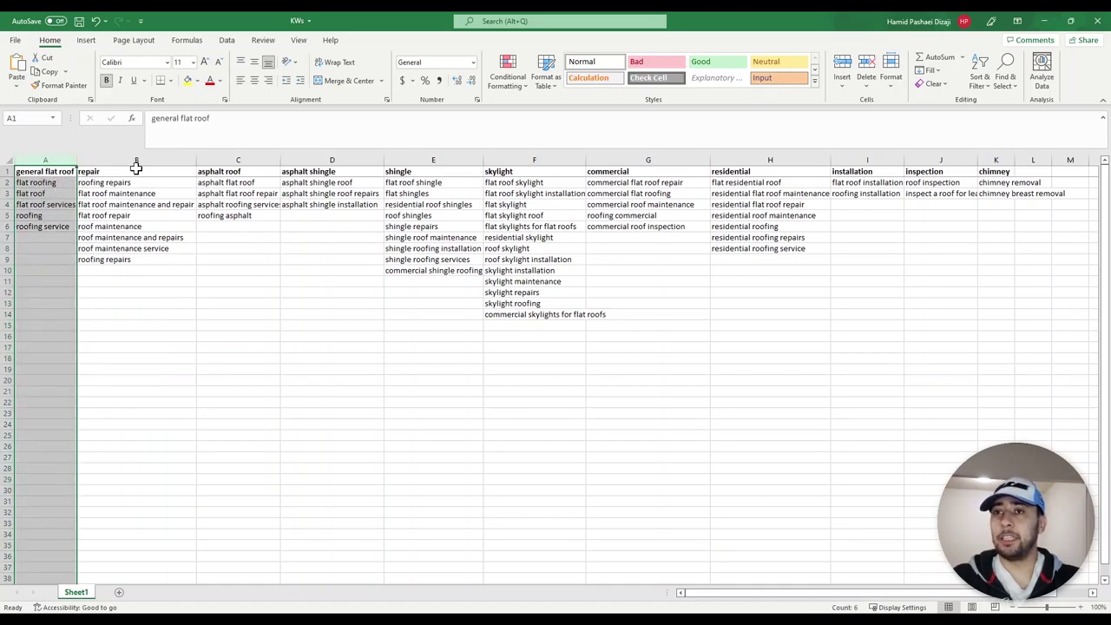
drag(54, 183, 54, 226)
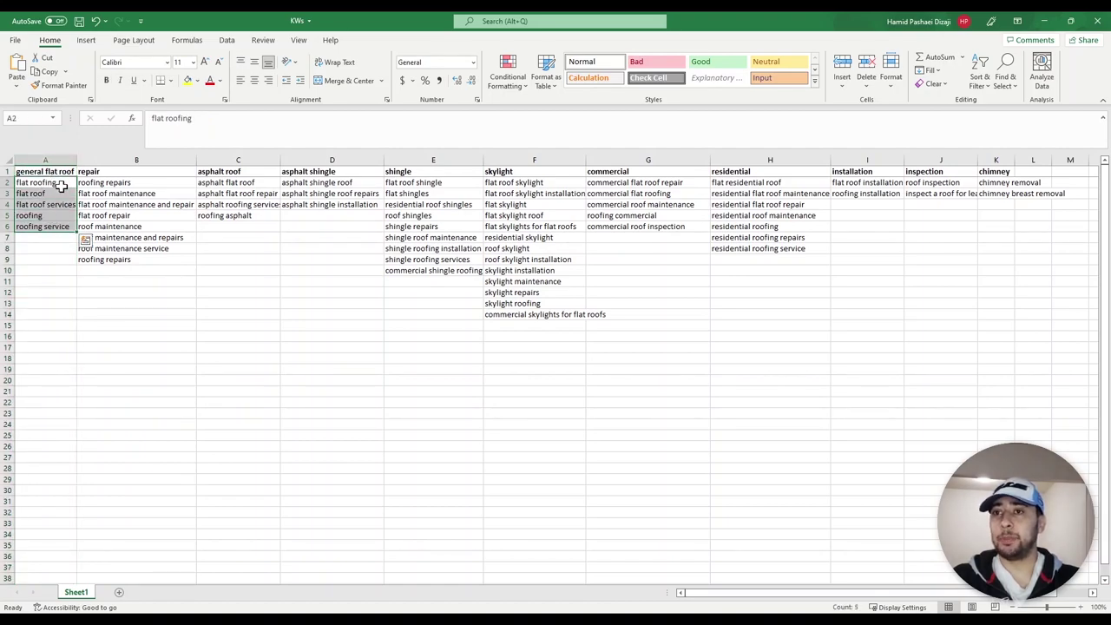
click(125, 192)
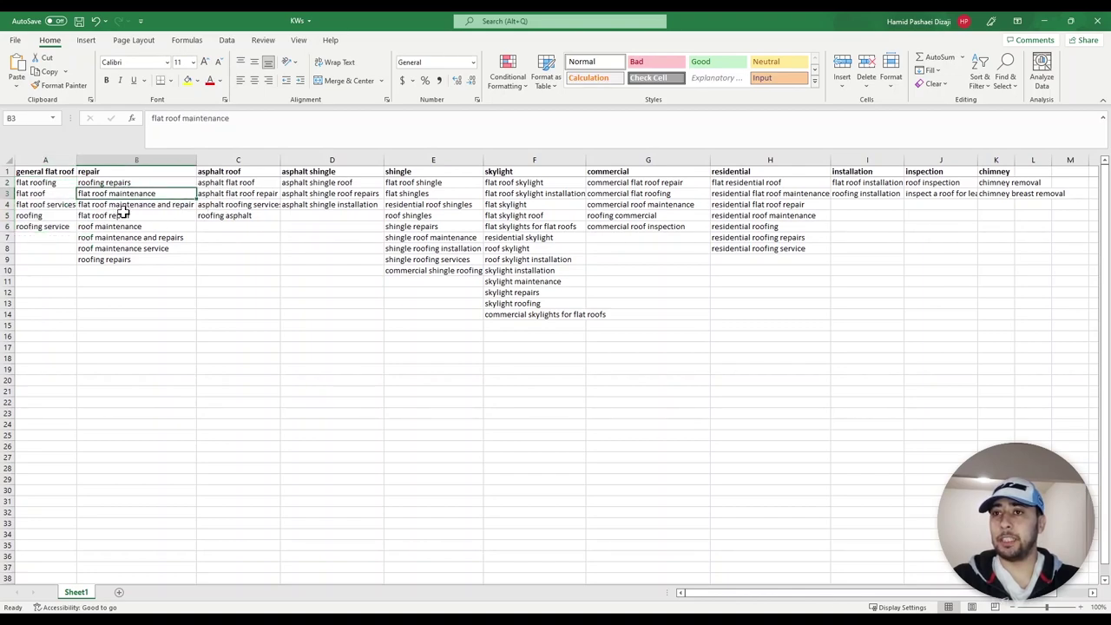
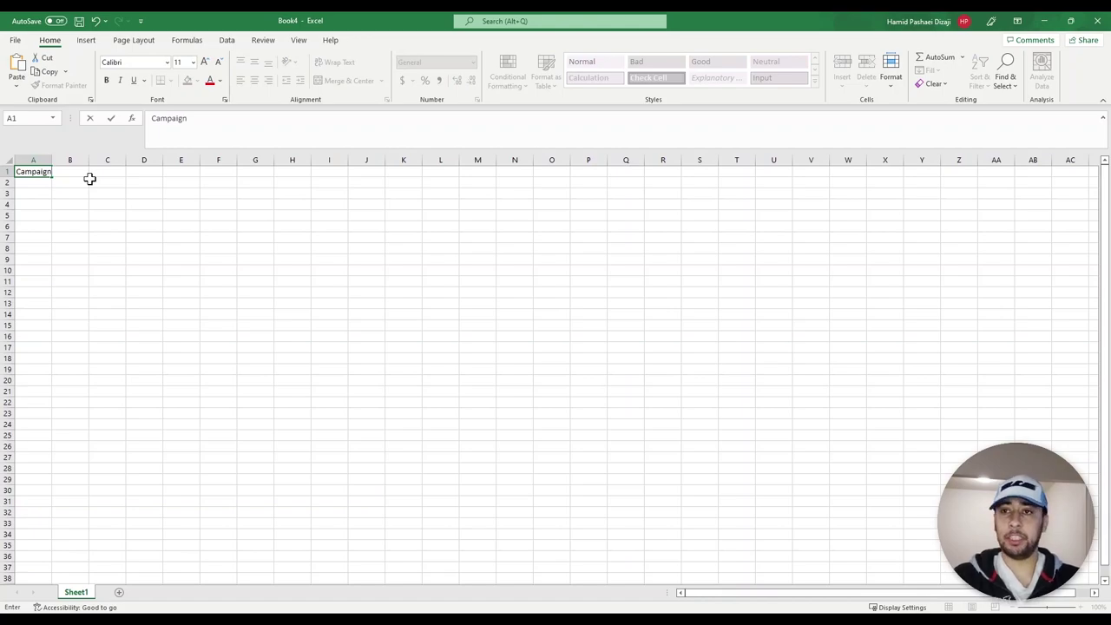
In the new Book4 workbook, widen column A slightly and enter "Ad" in cell B1
click(72, 201)
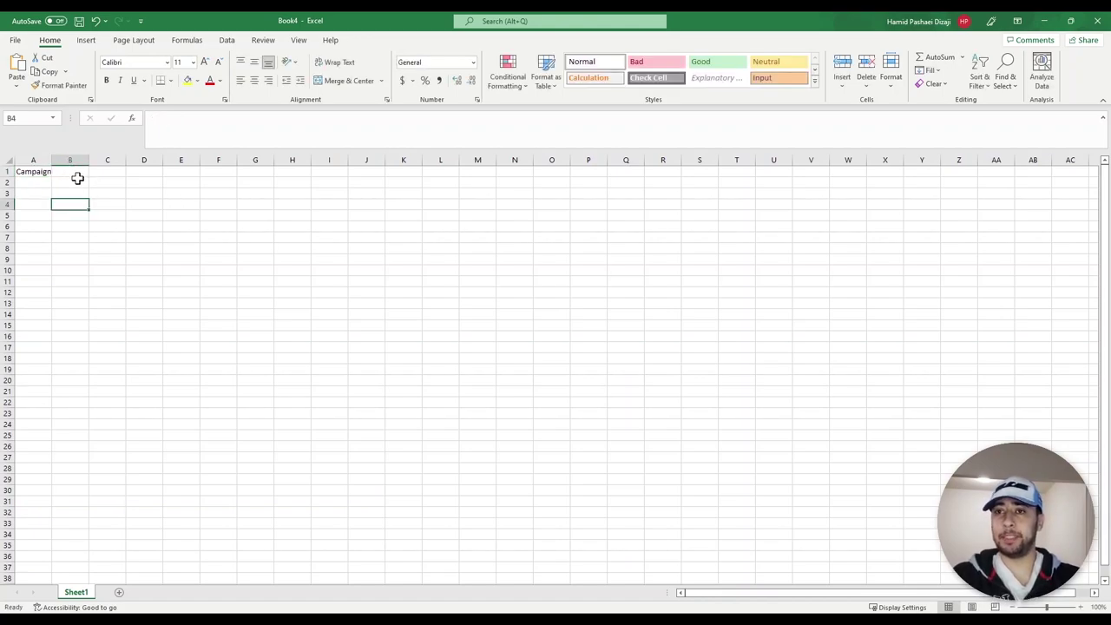
drag(56, 163, 64, 160)
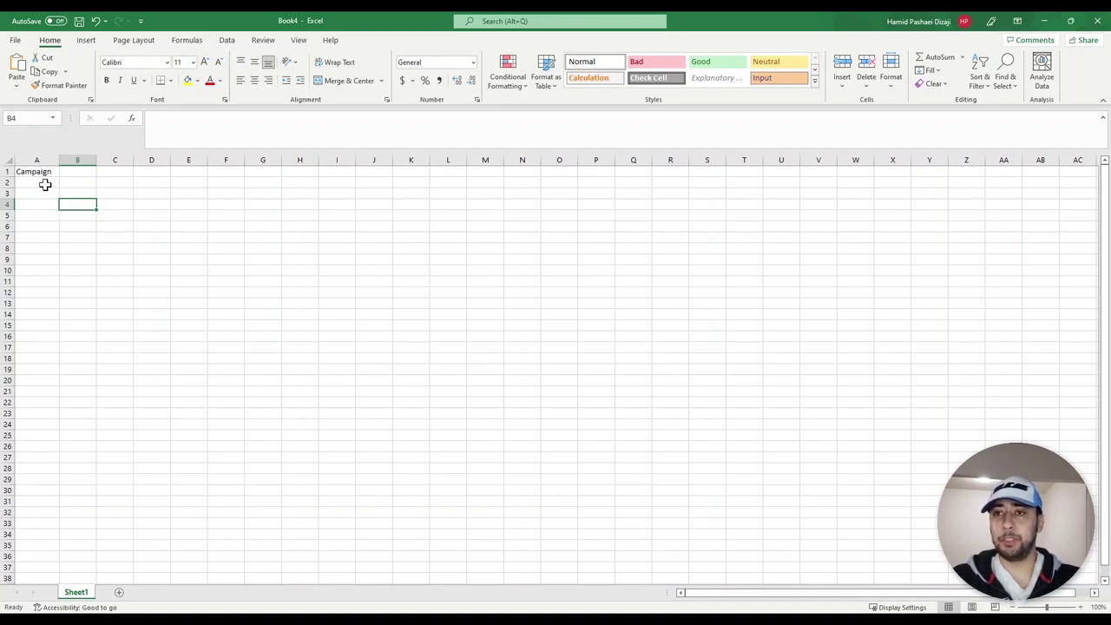
click(73, 172)
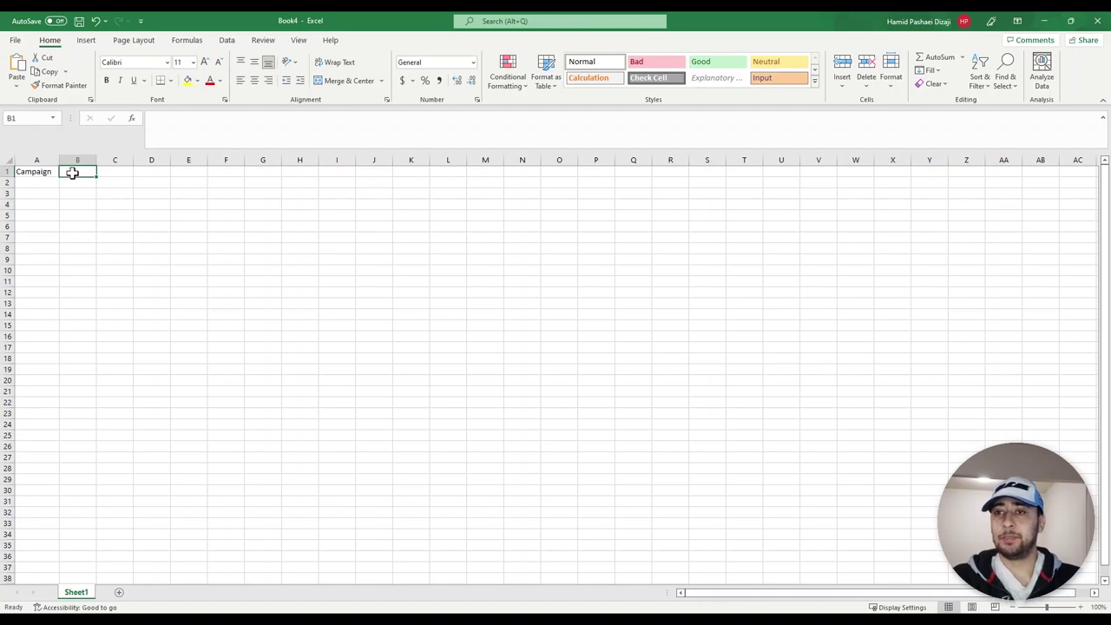
text(Ad)
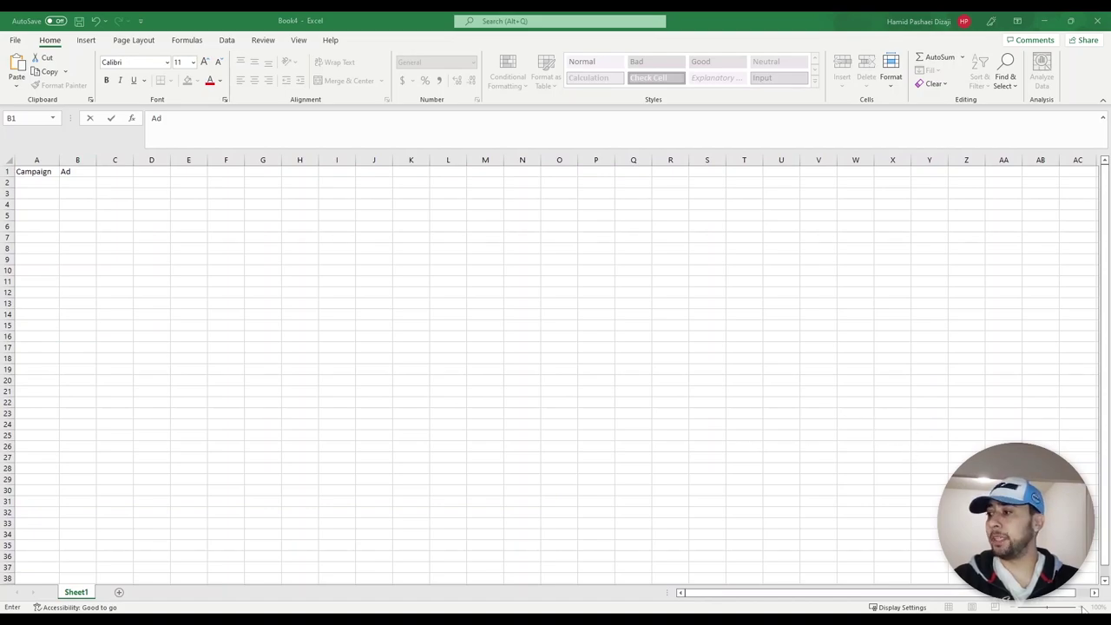
Enlarge the worksheet display to 180%
click(1040, 546)
click(1081, 606)
click(1081, 607)
scroll(680, 498, up, 2)
scroll(680, 499, left, 2)
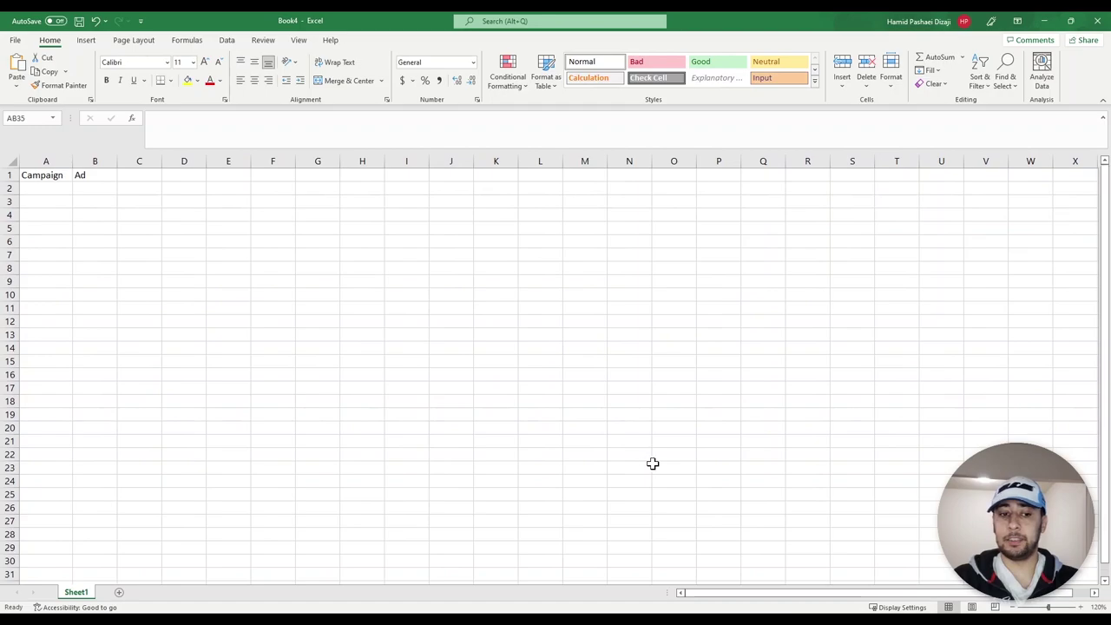
click(1081, 606)
click(1081, 607)
click(1081, 607)
click(1081, 607)
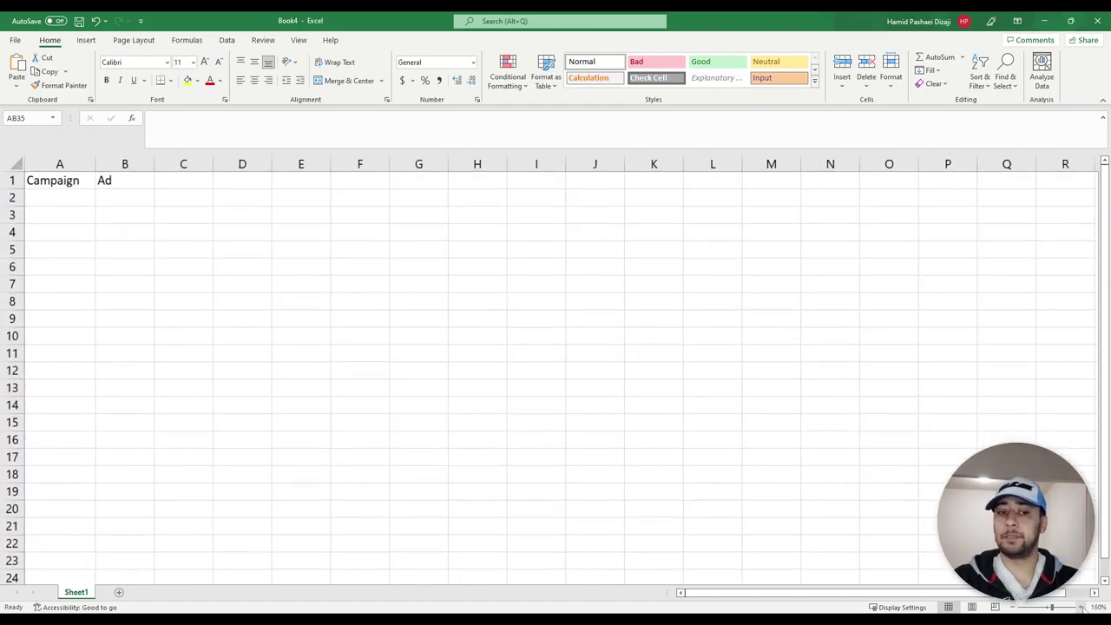
click(1081, 607)
click(1081, 607)
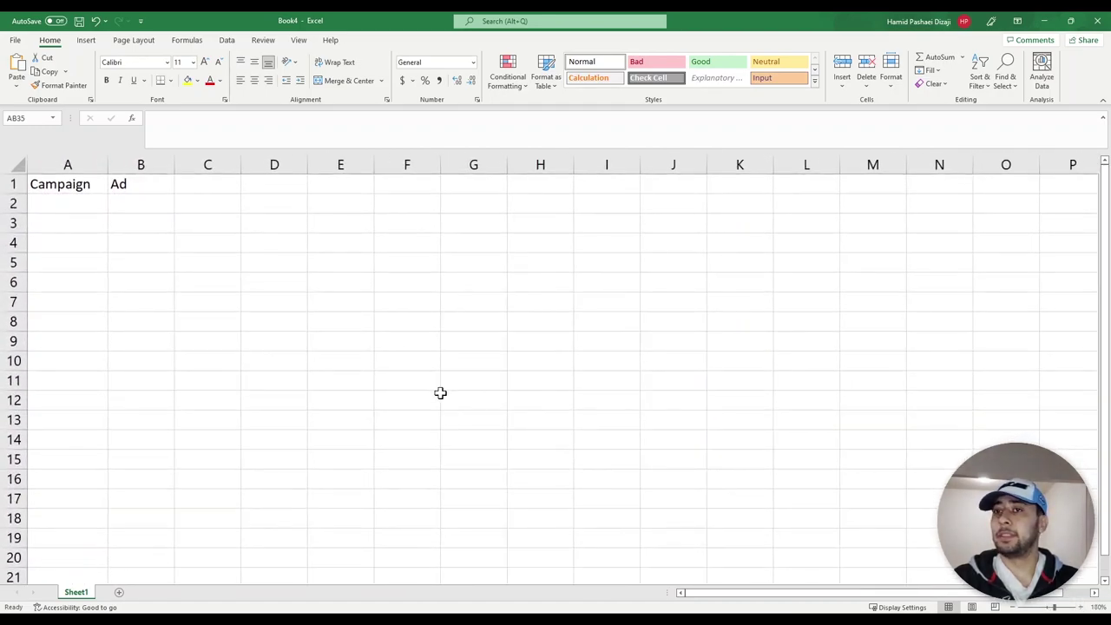
Complete the header in B1 as "Ad Group" and enter the header "Keyword" in C1
click(154, 189)
key(F2)
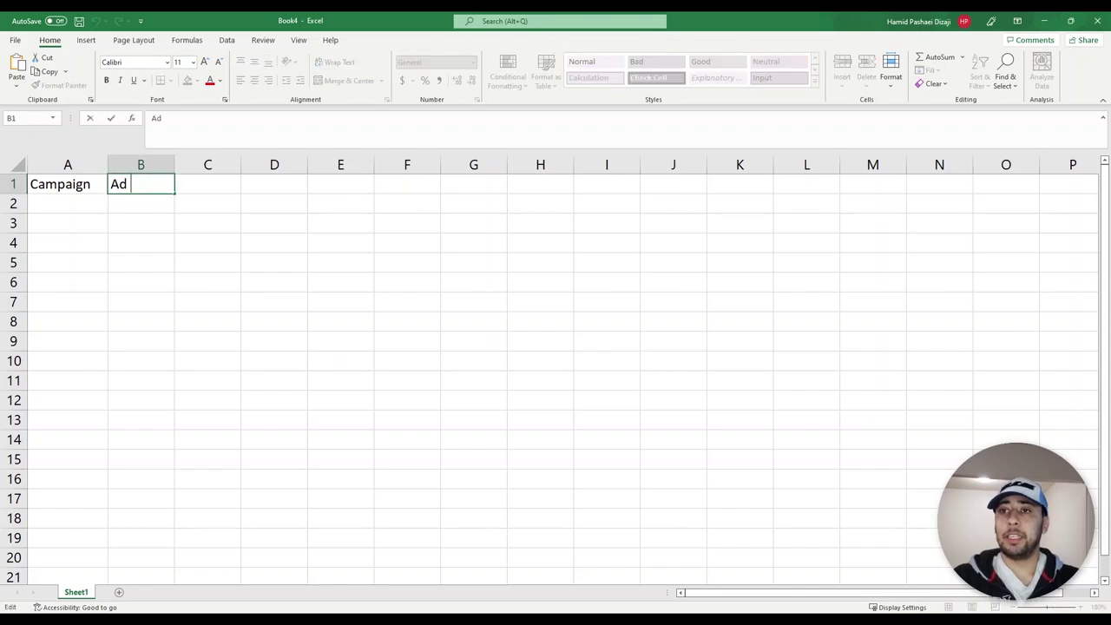
key(Escape)
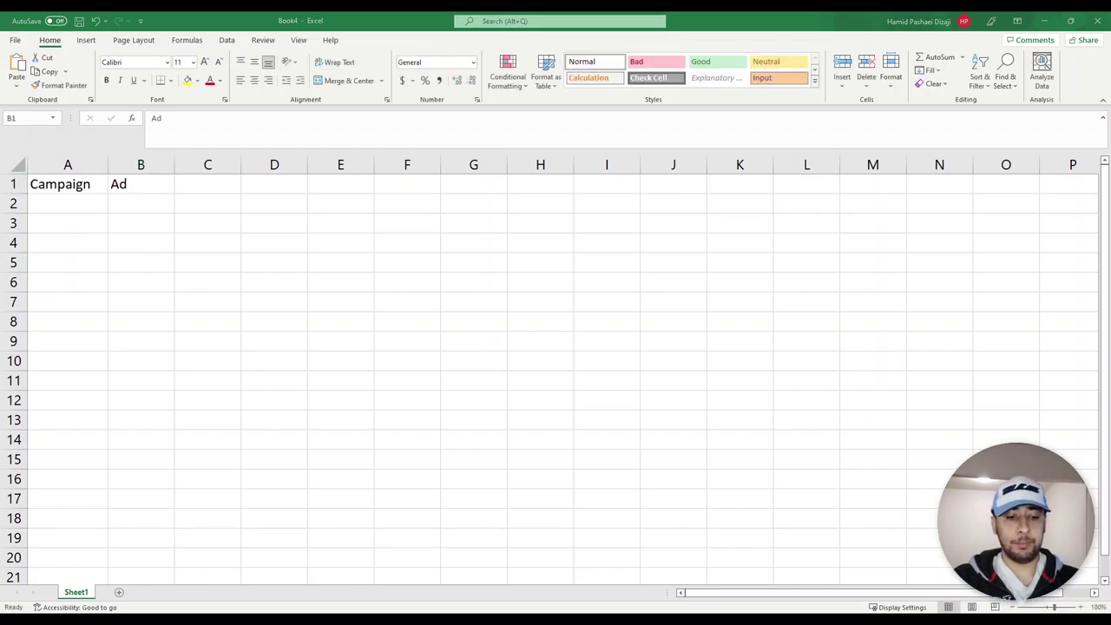
click(142, 184)
key(F2)
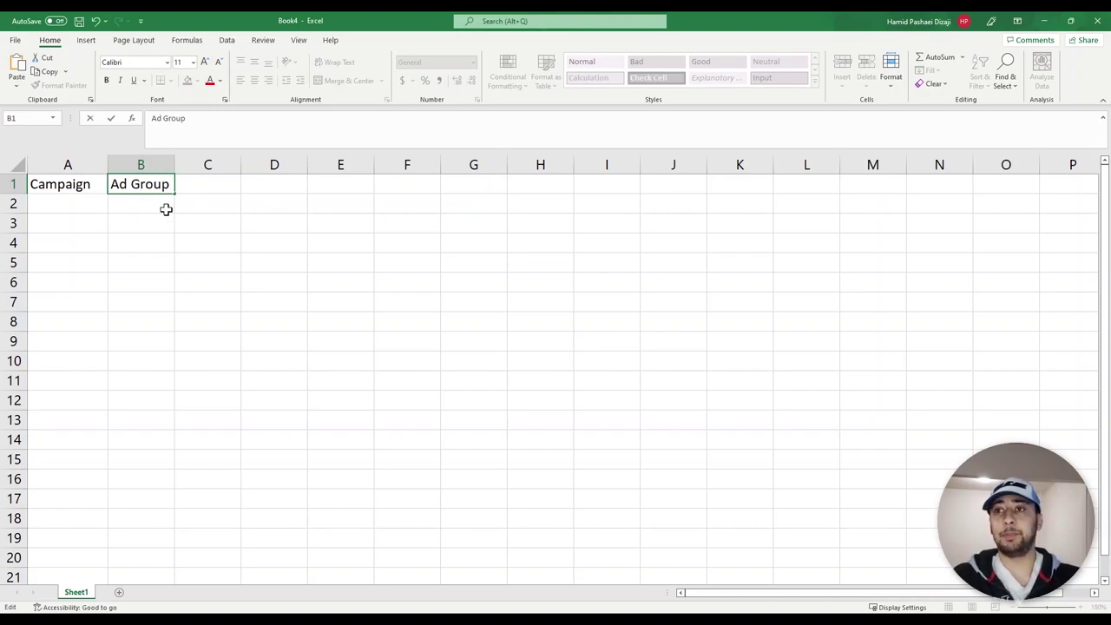
click(203, 194)
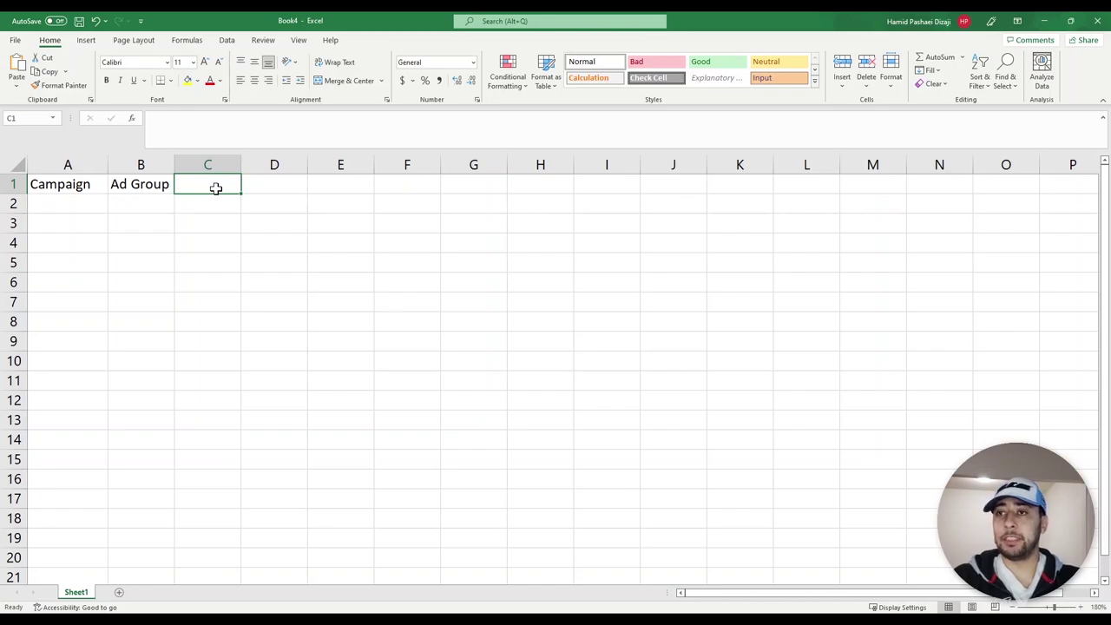
text(Keyword)
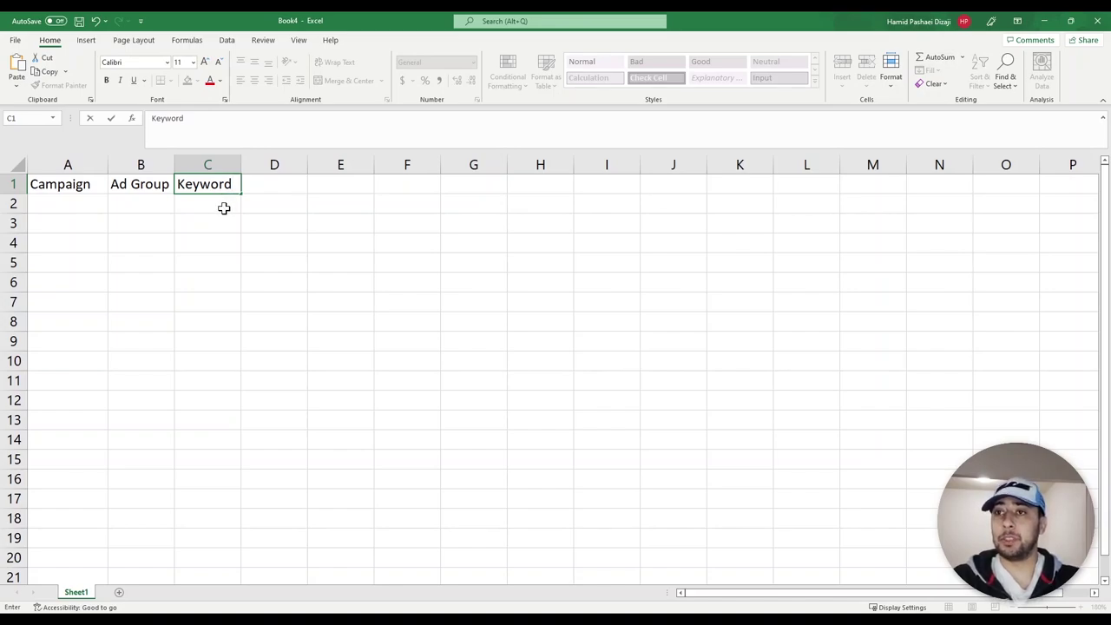
Enter the header "Match Type" in cell D1
click(263, 185)
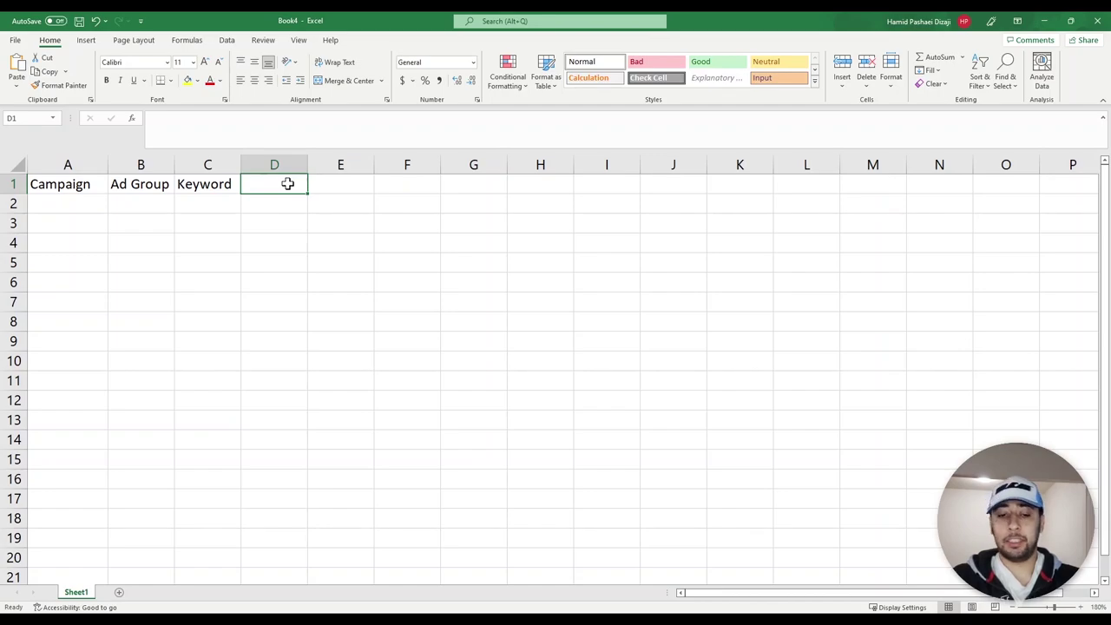
text(Match)
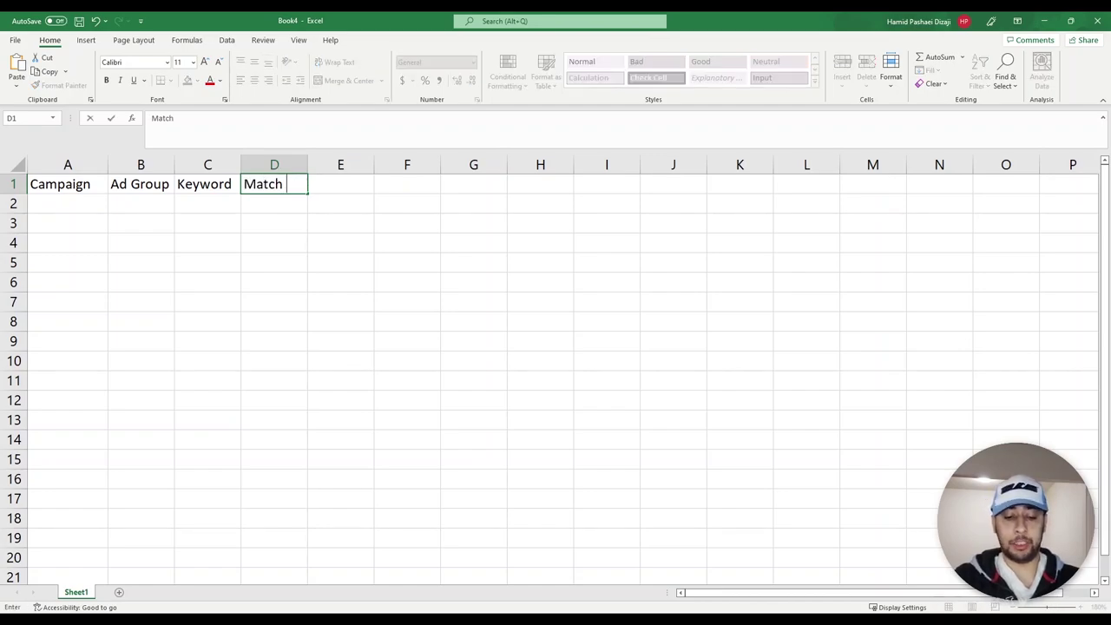
text( Type)
key(Return)
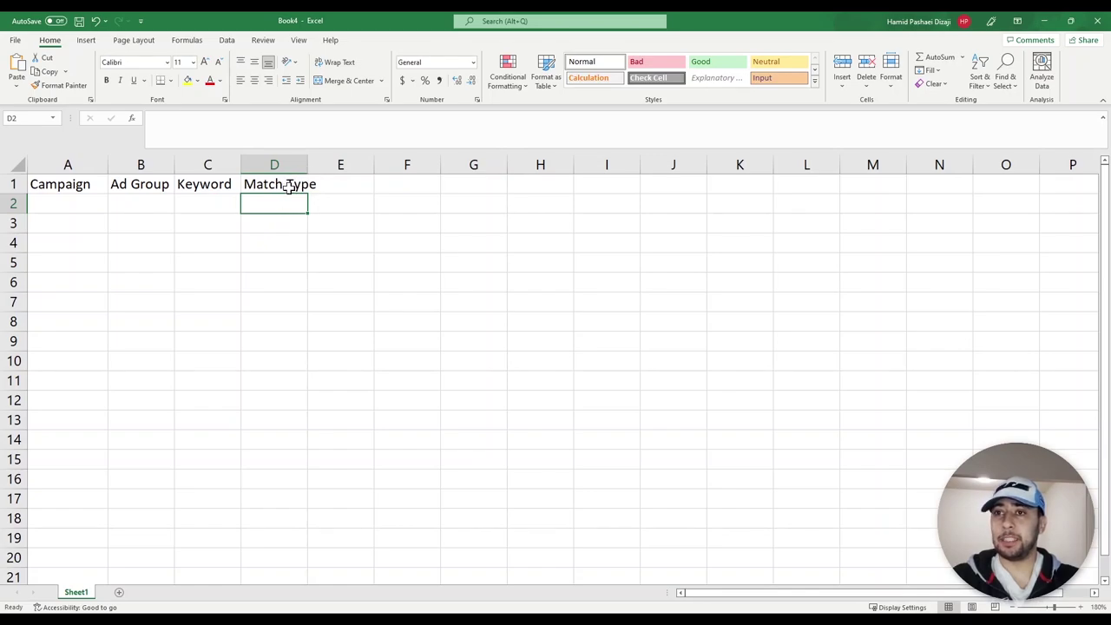
click(289, 187)
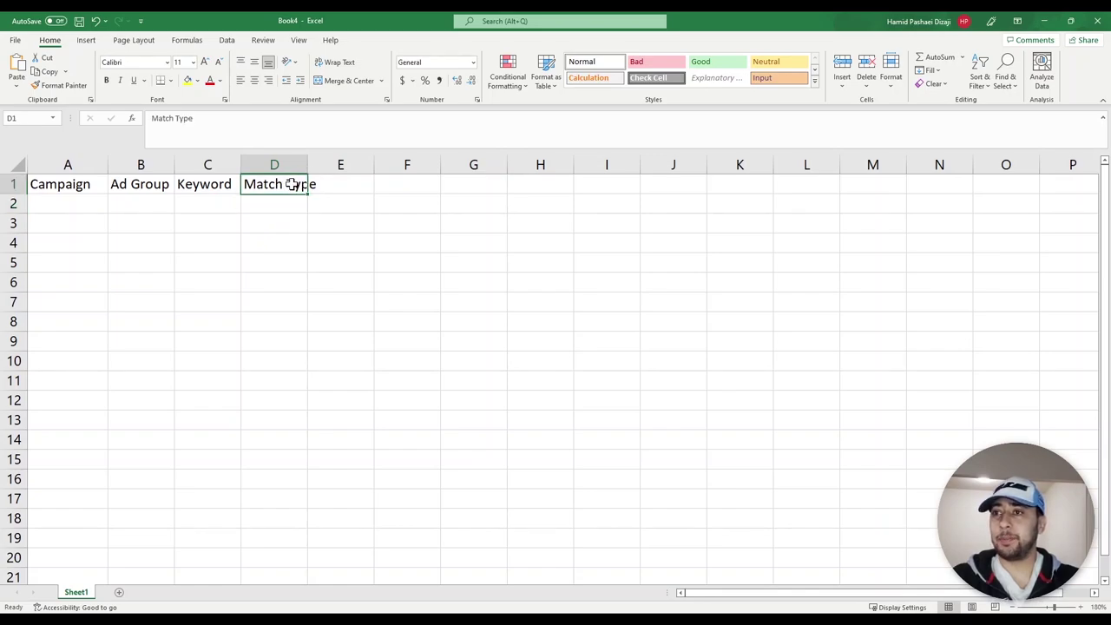
Change the headers in A1 and B1 to "campaign" and "Ad group"
click(13, 184)
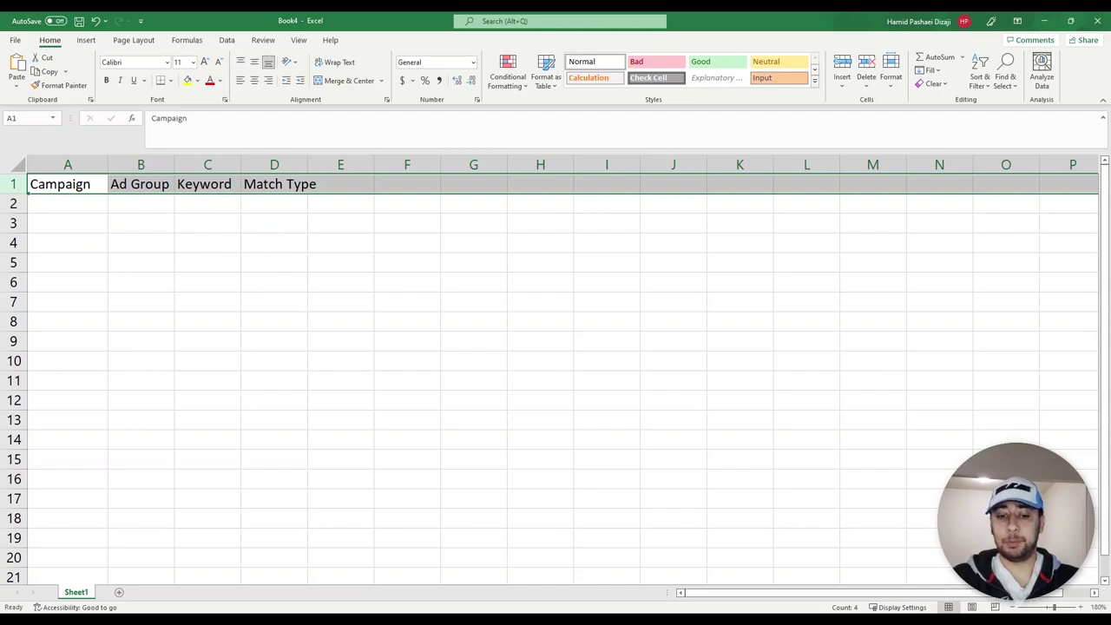
double_click(65, 183)
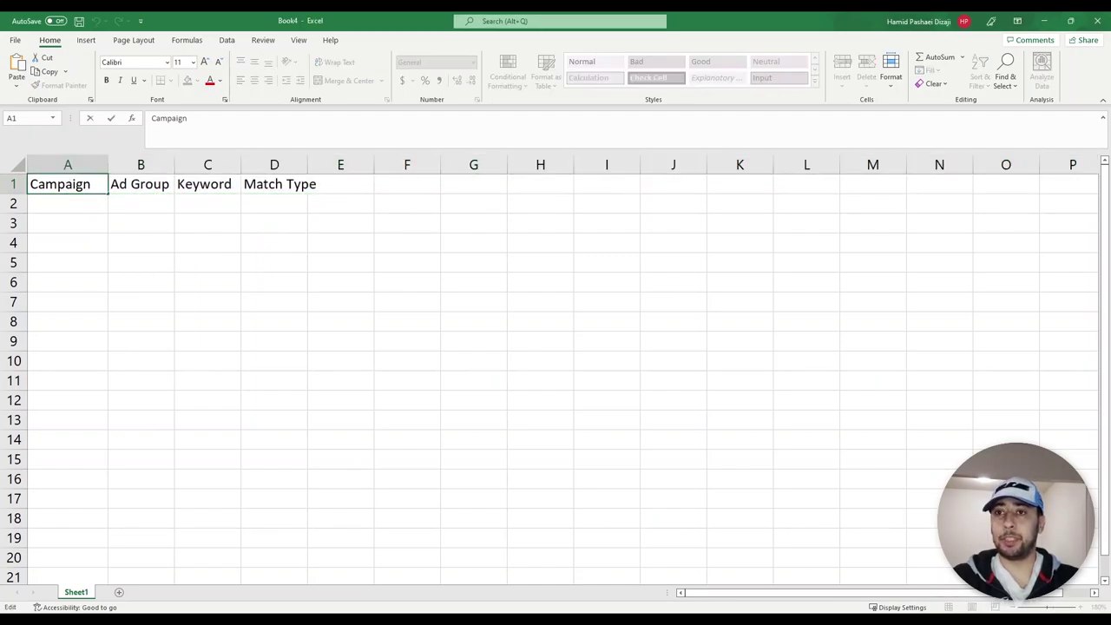
key(Delete)
text(c)
click(180, 203)
click(134, 184)
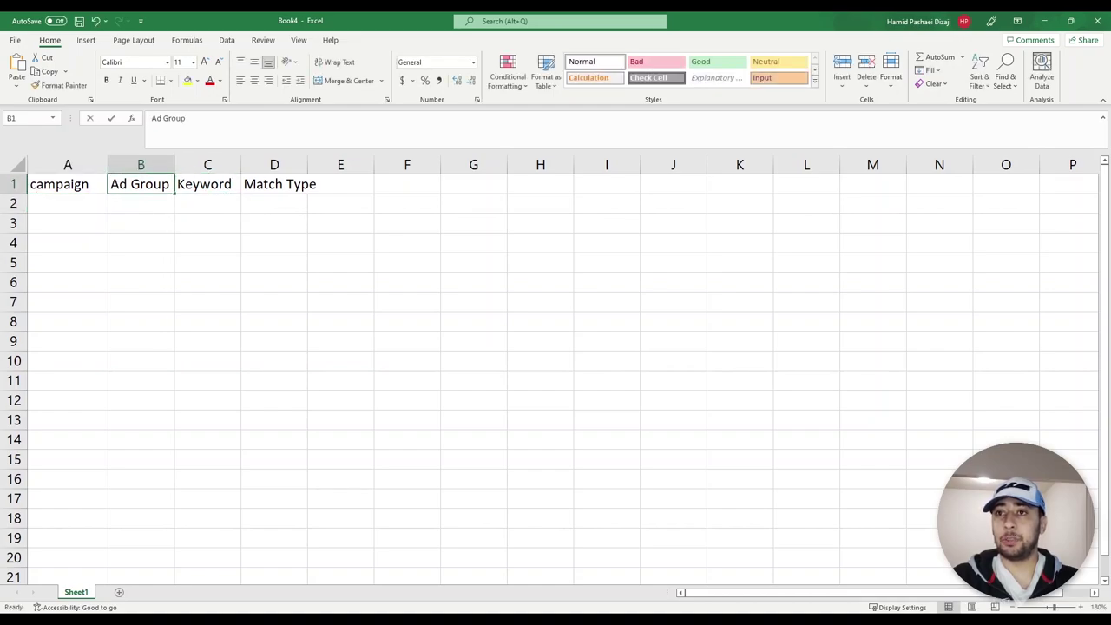
double_click(133, 184)
key(Delete)
text(g)
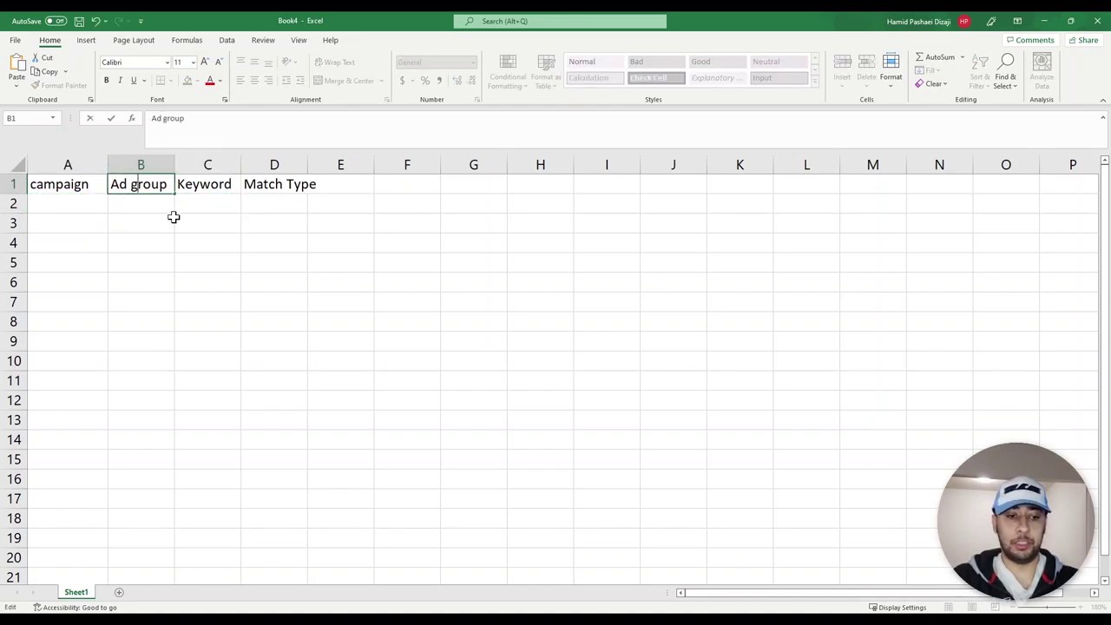
click(191, 226)
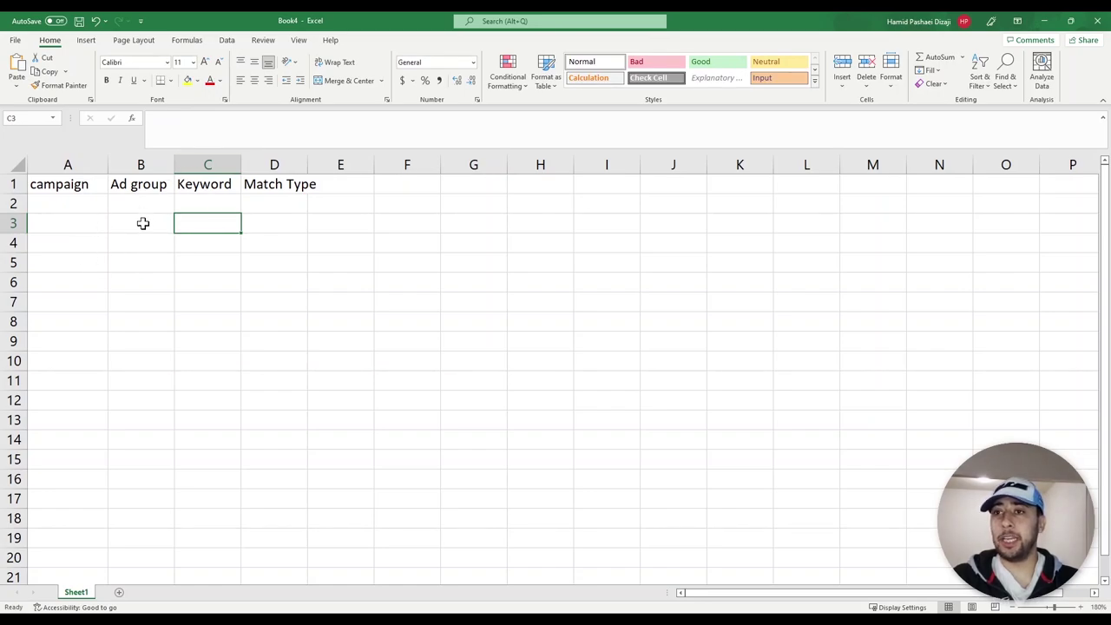
Capitalize the first letter of the header in A1 so it reads "Campaign"
double_click(62, 186)
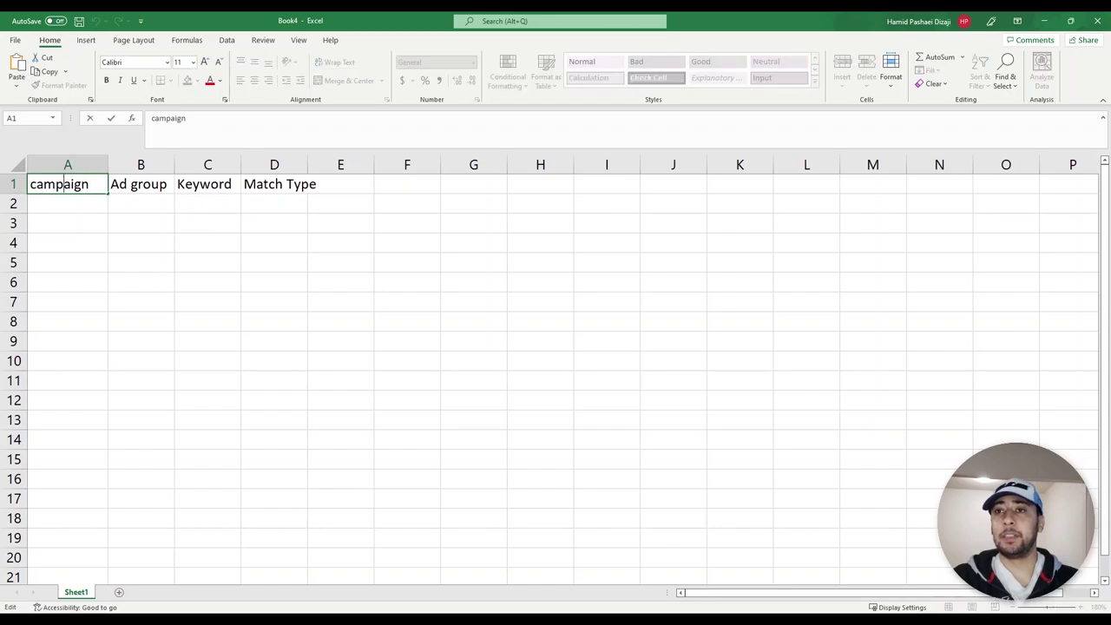
click(13, 183)
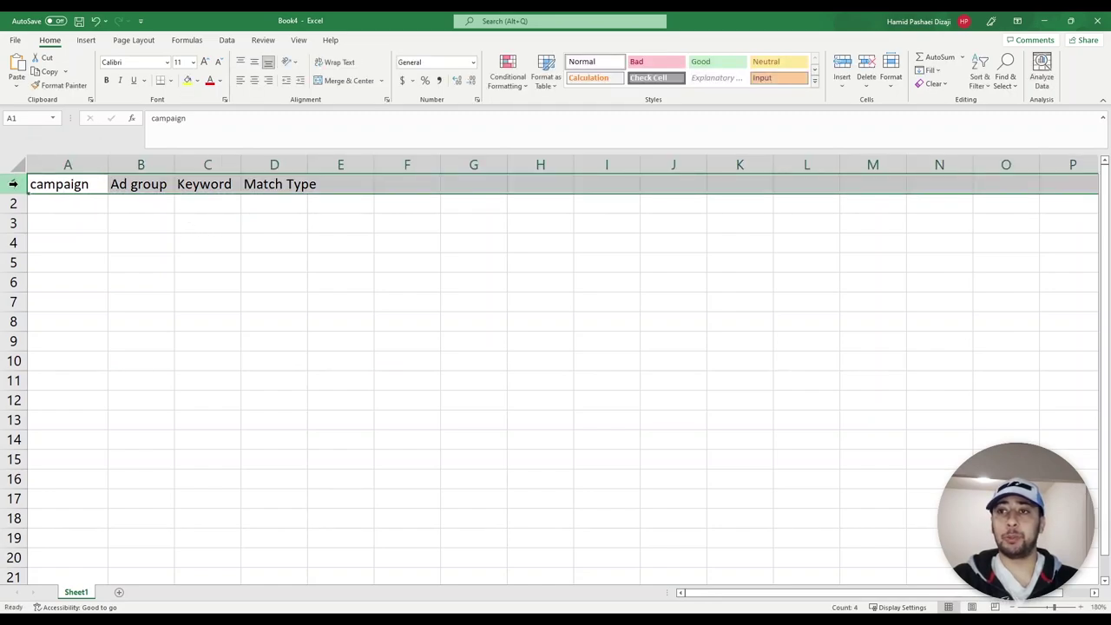
click(147, 188)
double_click(63, 184)
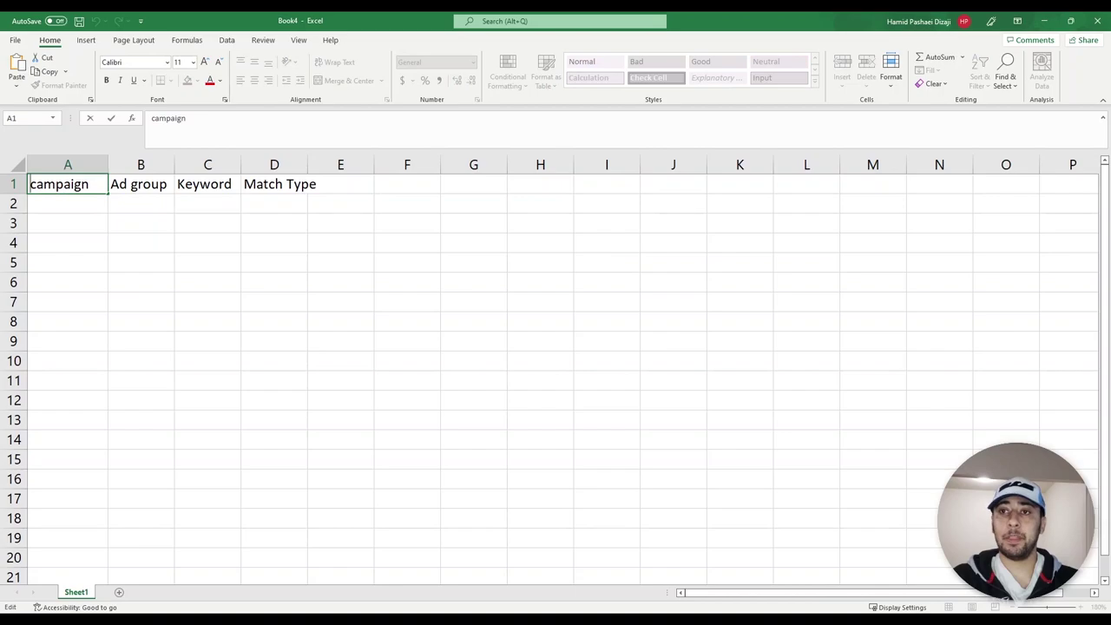
key(Home)
key(Delete)
text(C)
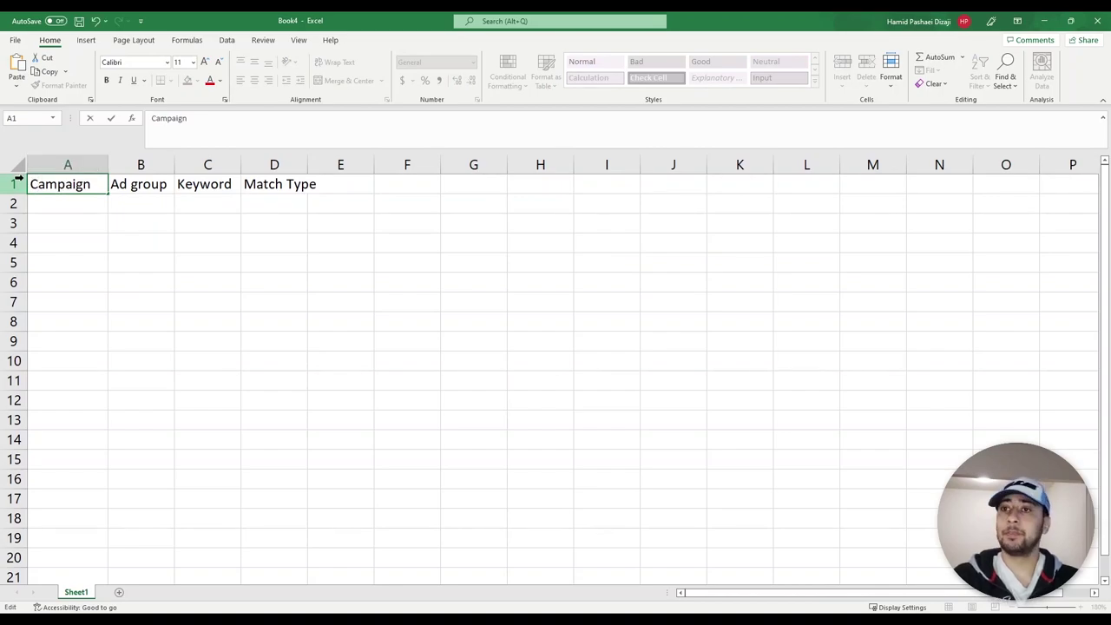
Capitalize the second word of the header in B1 so it reads "Ad Group"
click(138, 184)
double_click(133, 184)
key(Delete)
text(G)
key(Tab)
key(Tab)
key(Tab)
key(Tab)
key(Tab)
key(ctrl+space)
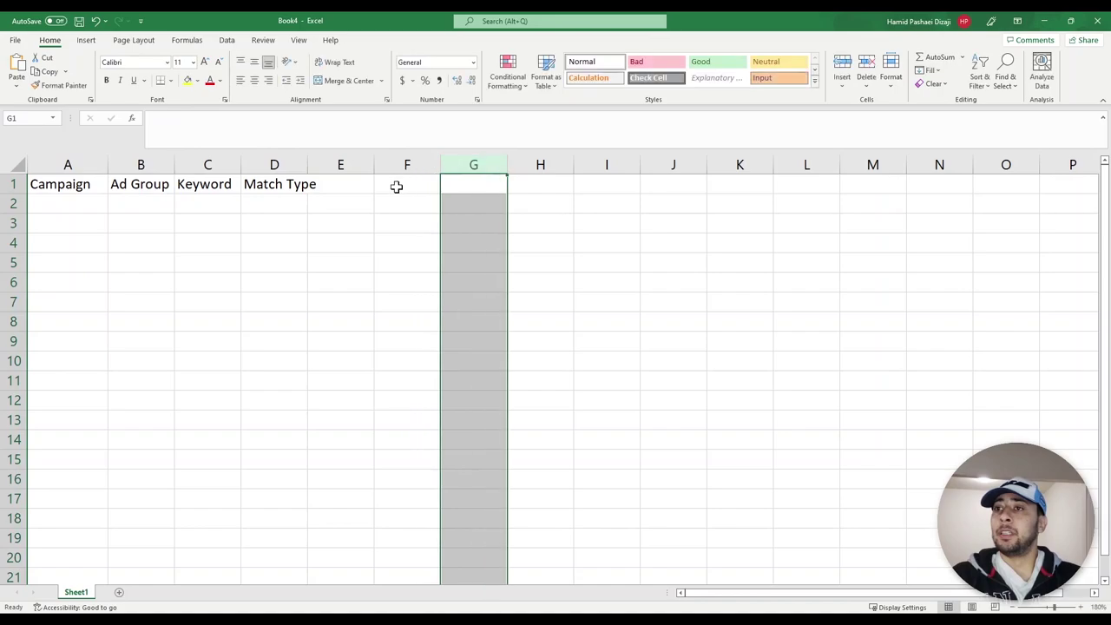
click(263, 197)
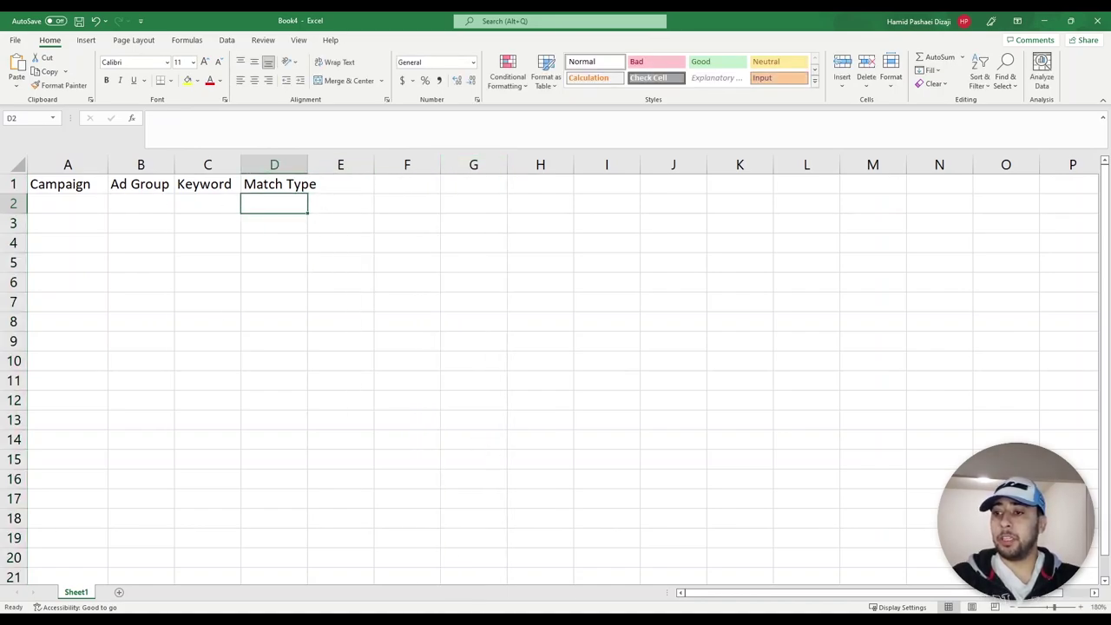
Bring in the prepared ad group, keyword and match type rows by pasting them at B2, and fit column B to its contents
key(alt+Tab)
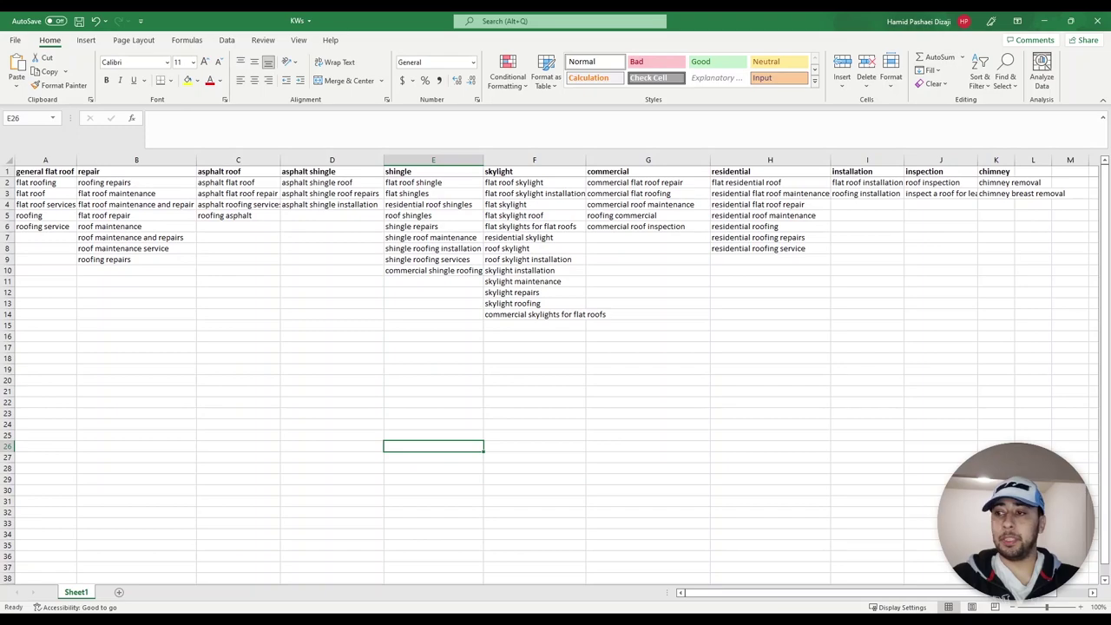
key(alt+Tab)
key(alt+Tab)
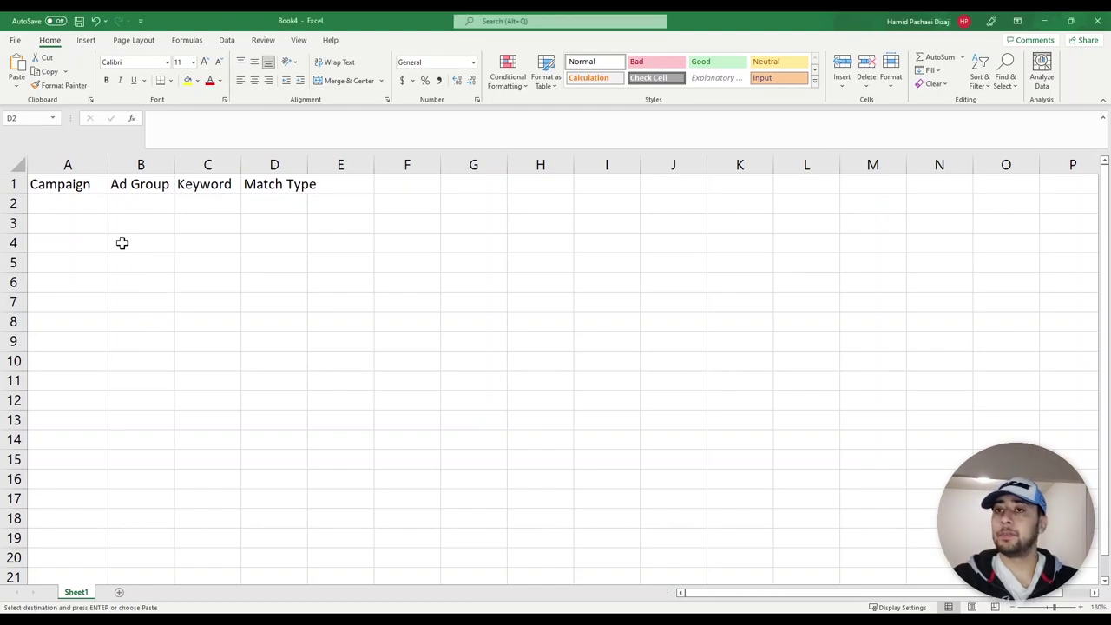
click(141, 203)
key(ctrl+v)
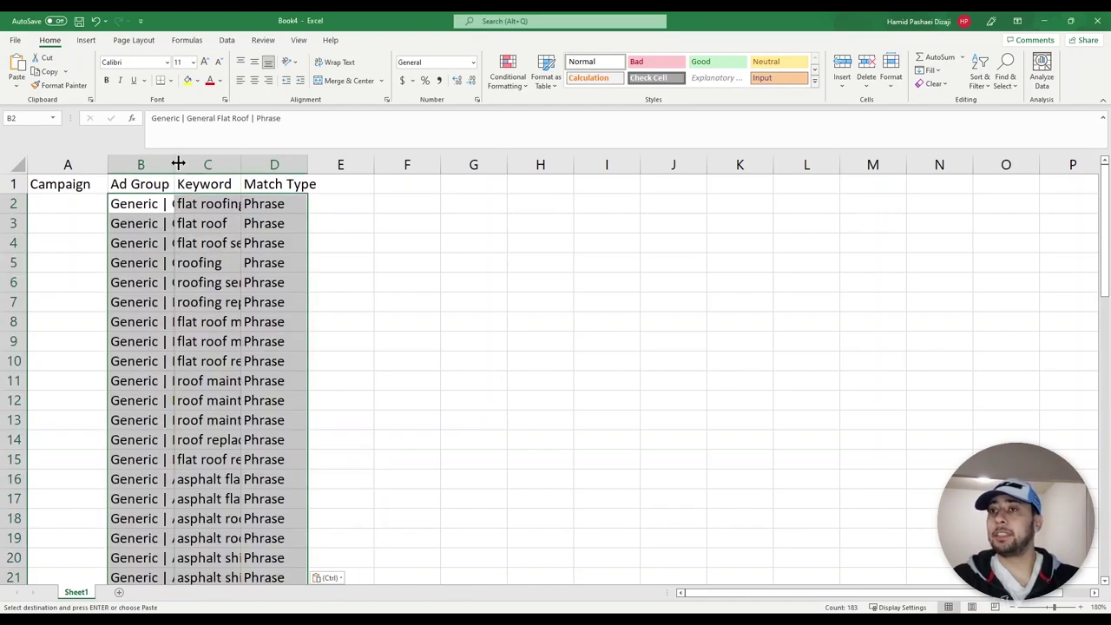
double_click(174, 164)
click(219, 243)
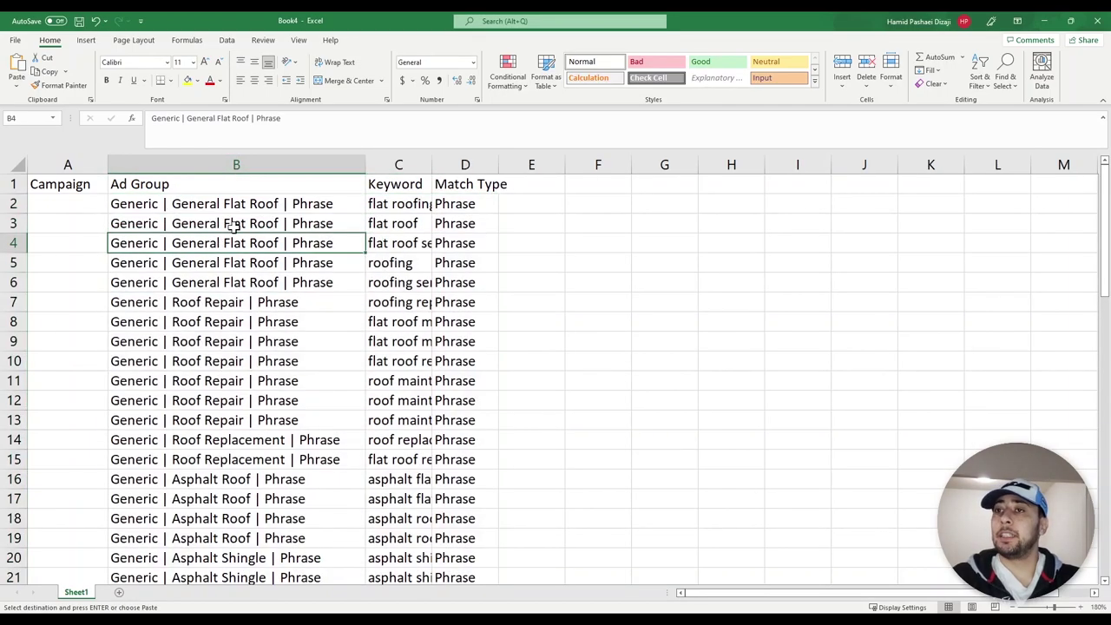
Make the header row bold and fit the Keyword column's width to its contents
click(30, 184)
click(13, 184)
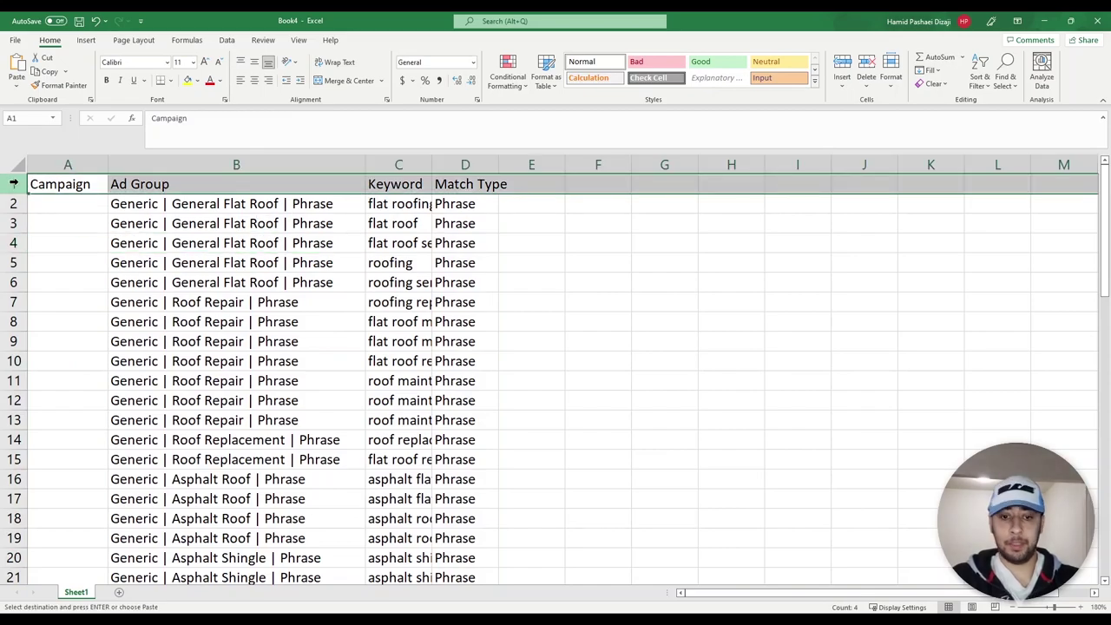
click(266, 243)
double_click(432, 164)
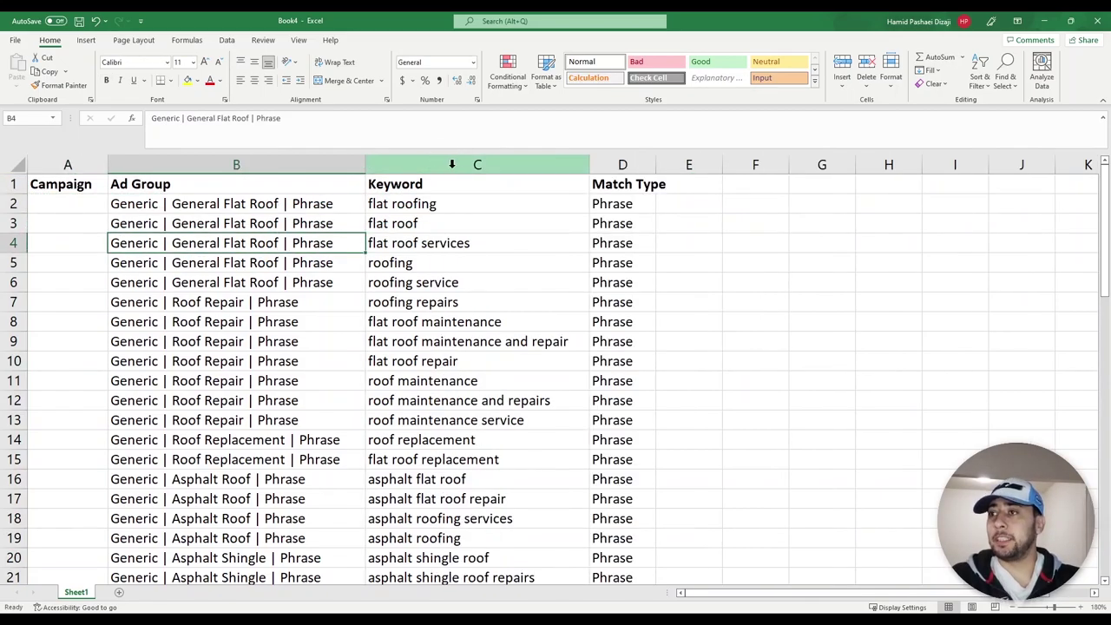
Shade the General Flat Roof ad group cells B2:B6 light green
drag(430, 202, 443, 422)
drag(252, 208, 253, 282)
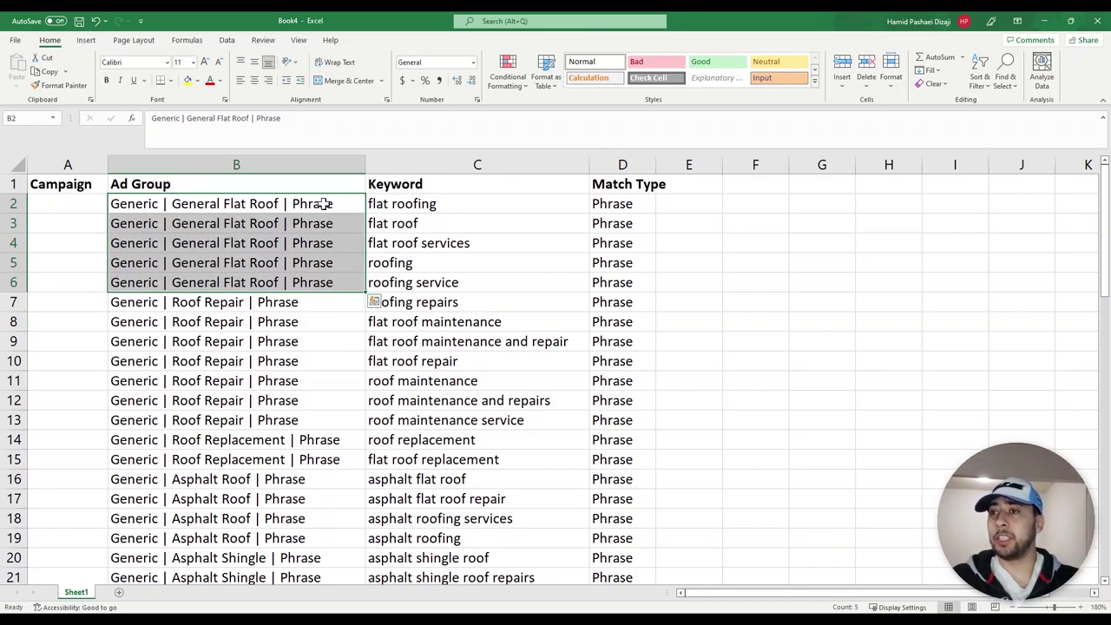
drag(249, 205, 247, 278)
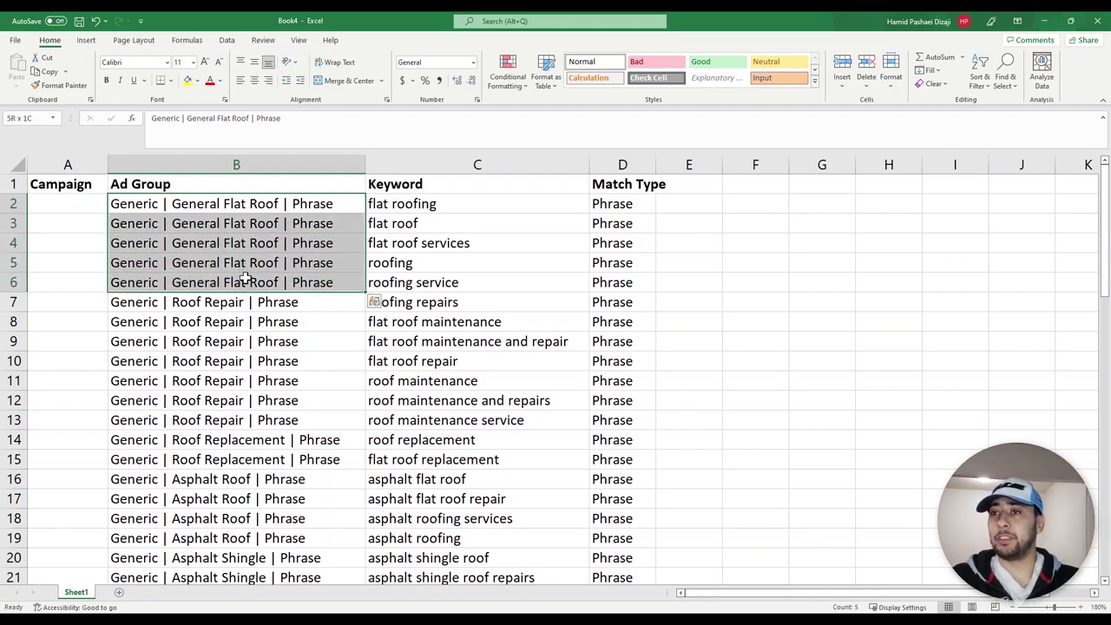
drag(17, 282, 20, 198)
drag(132, 203, 159, 278)
scroll(165, 260, down, 1)
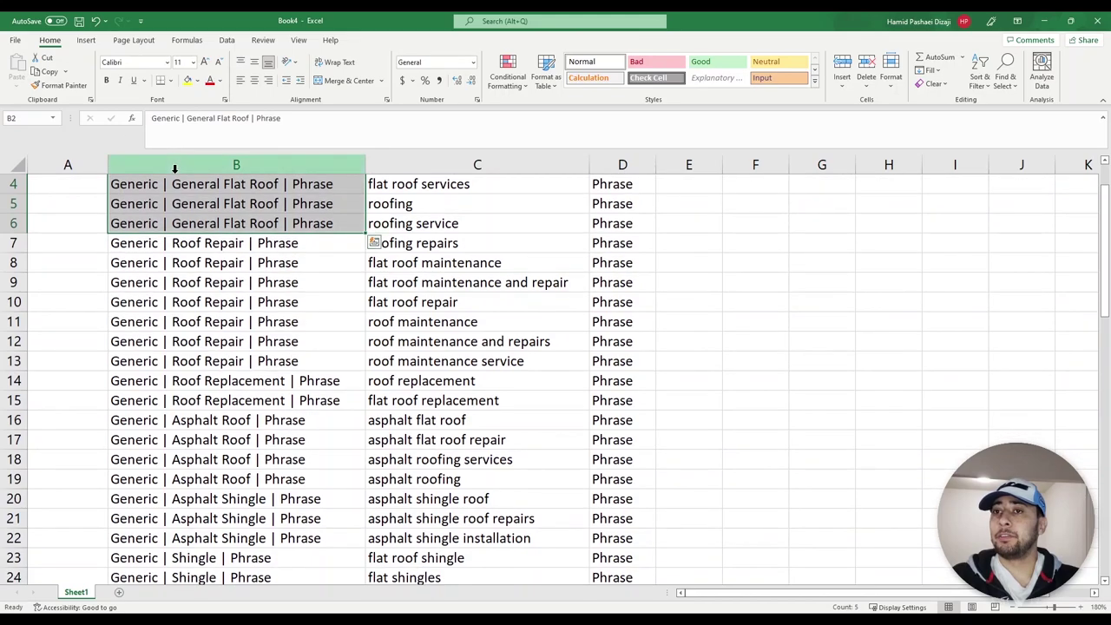
scroll(173, 174, up, 1)
click(198, 81)
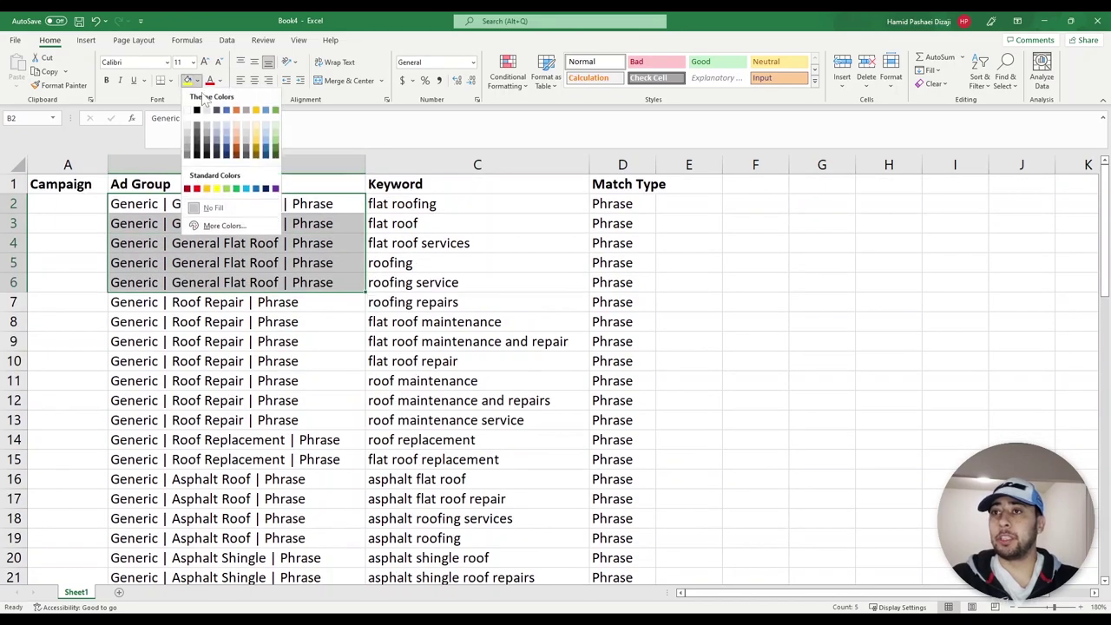
click(275, 130)
Shade the Roof Repair ad group cells B7:B13 light blue
drag(278, 201, 260, 283)
drag(397, 203, 391, 276)
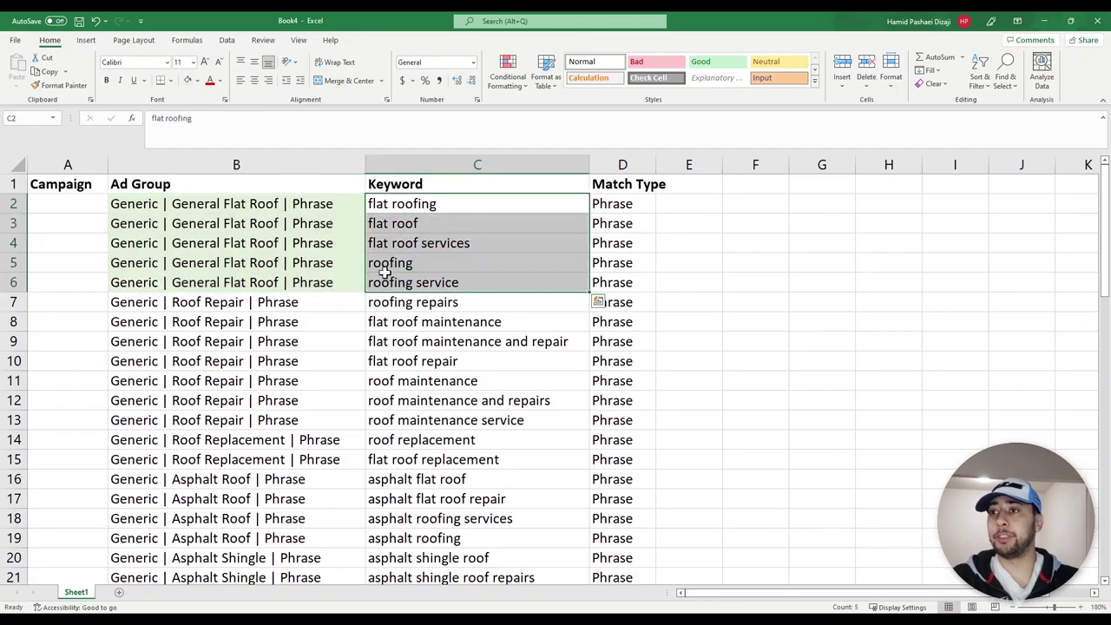
click(448, 203)
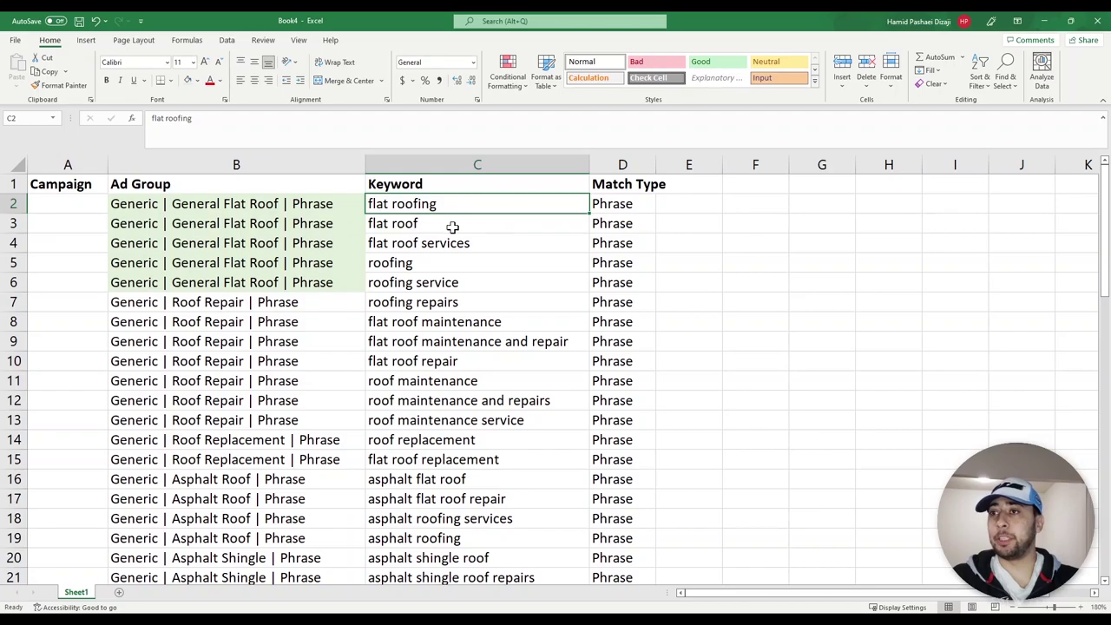
click(310, 224)
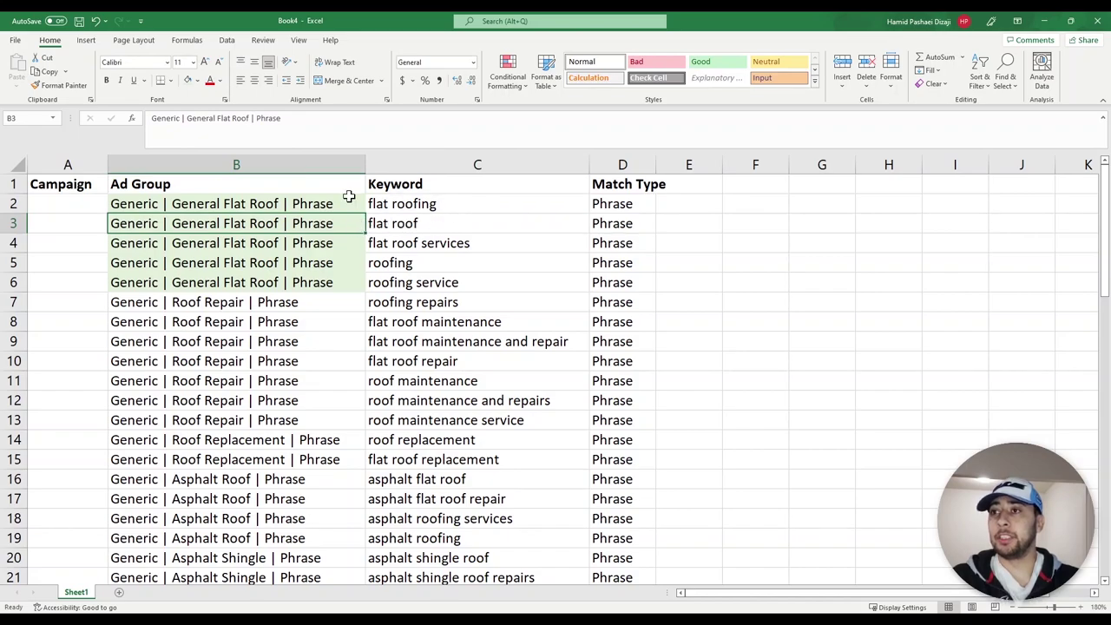
drag(293, 300, 269, 420)
click(198, 79)
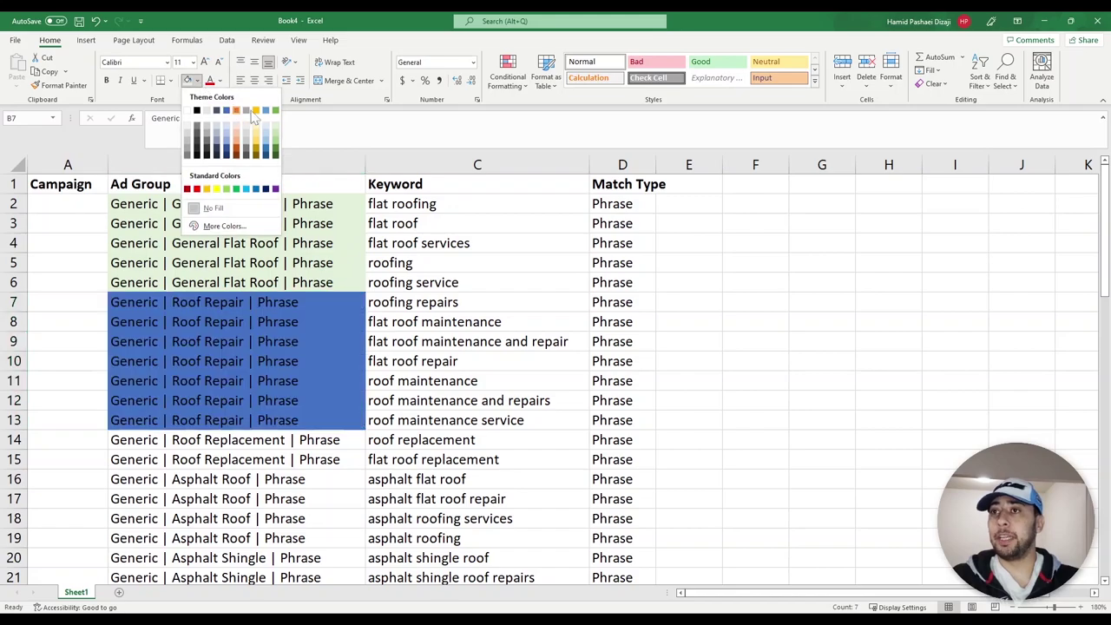
click(266, 121)
Examine the Roof Repair keywords and how the remaining keywords are assigned to ad groups further down the sheet
drag(410, 299, 399, 421)
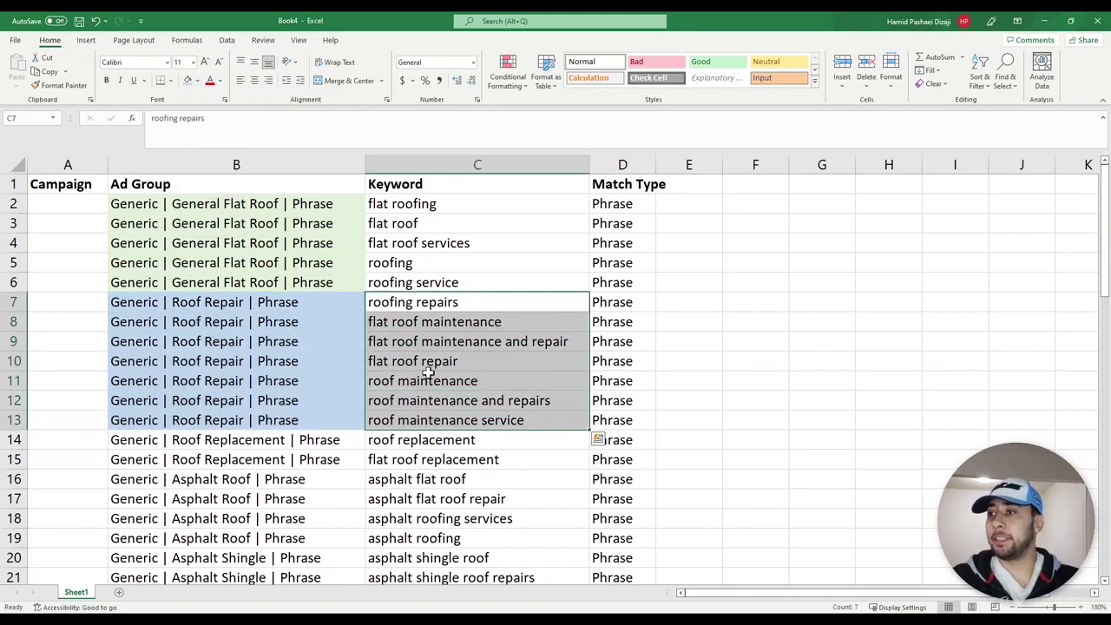
scroll(330, 420, down, 5)
scroll(286, 388, down, 5)
scroll(260, 385, up, 8)
scroll(248, 378, up, 2)
scroll(247, 408, down, 2)
scroll(261, 417, down, 3)
scroll(347, 365, up, 3)
drag(434, 322, 434, 360)
drag(251, 325, 264, 519)
scroll(261, 469, up, 2)
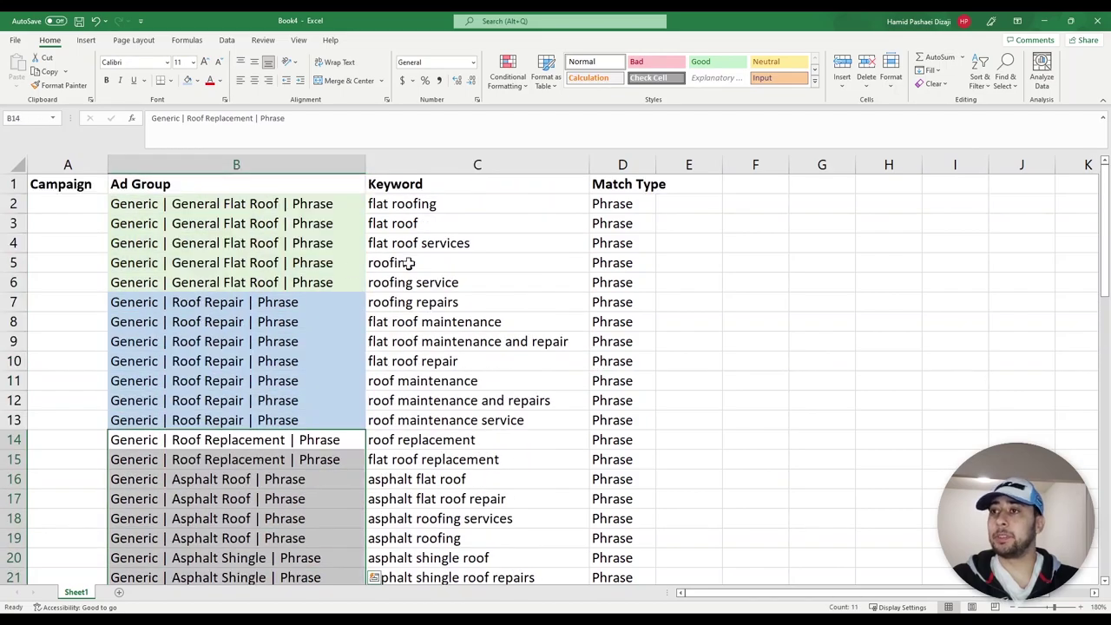
Set the match type to Broad in D2 and to Exact in D3
click(628, 204)
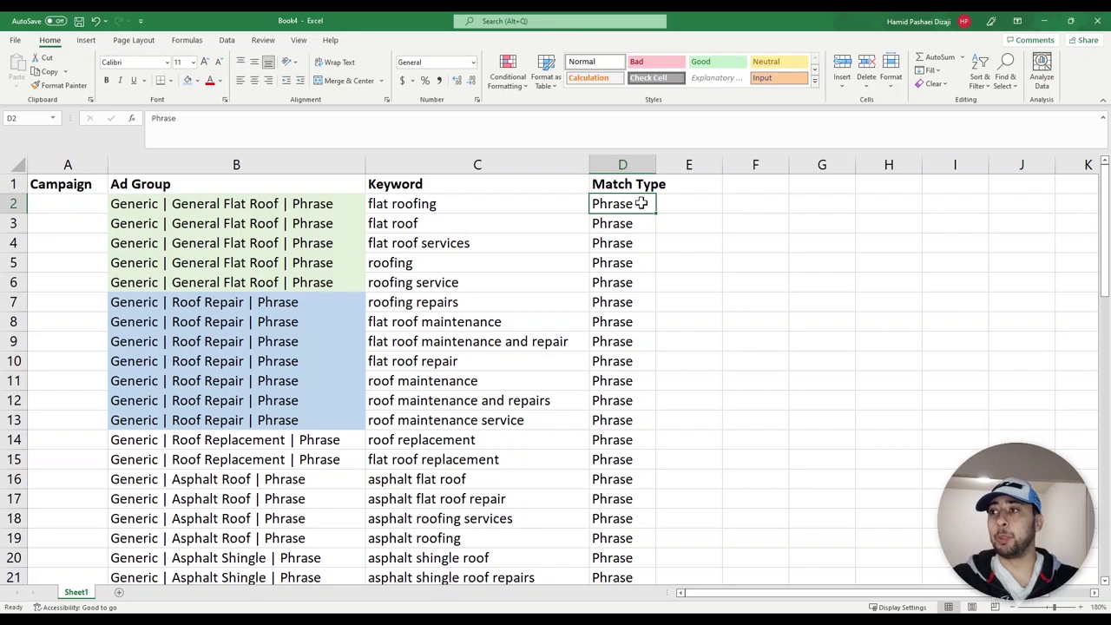
text(Broad)
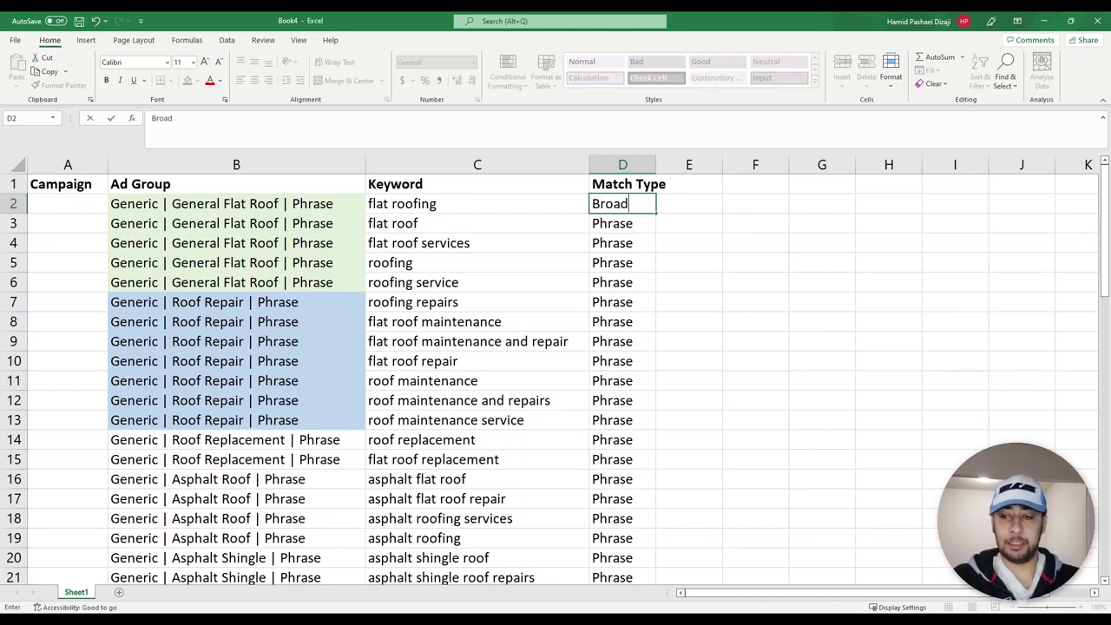
key(Return)
text(Exact)
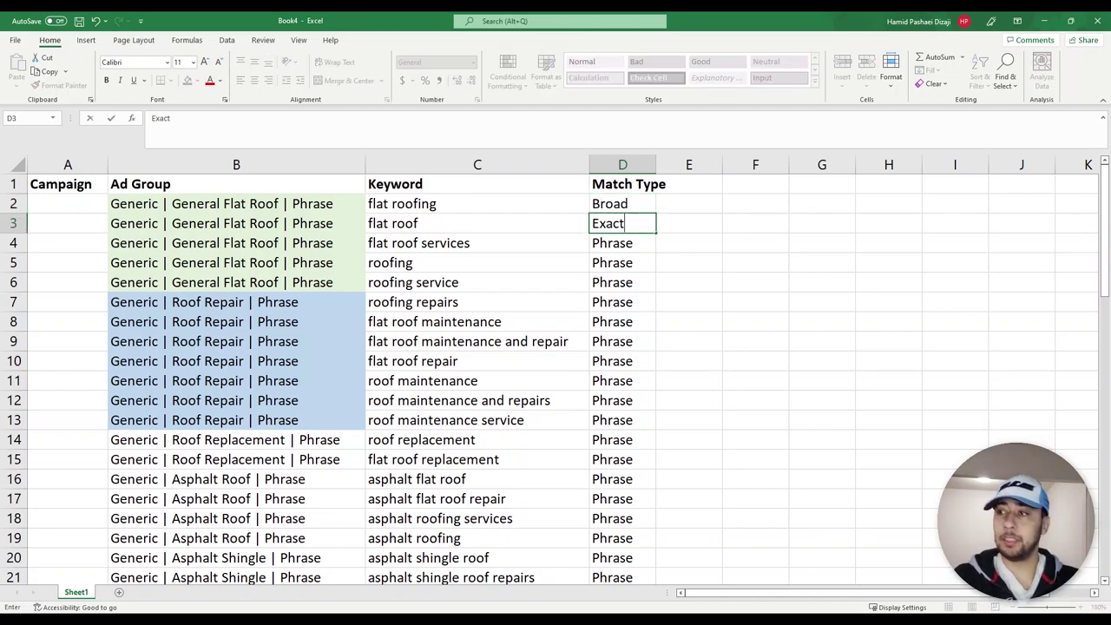
key(Return)
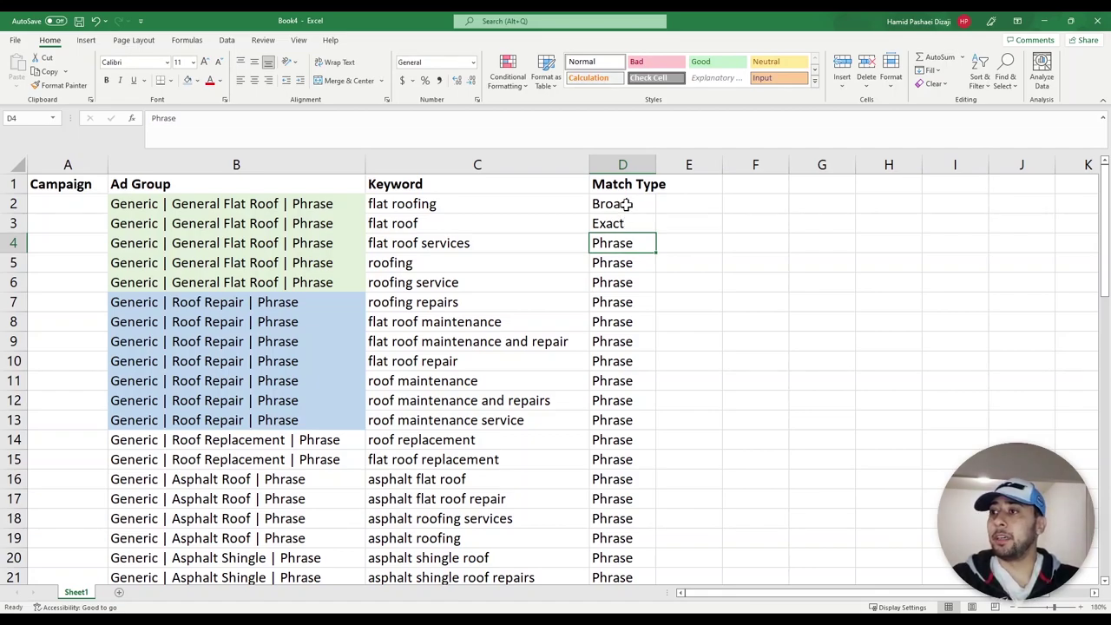
Set the match types in D2:D3 back to Phrase by copying the value from D4
key(ctrl+c)
drag(623, 203, 627, 224)
key(ctrl+v)
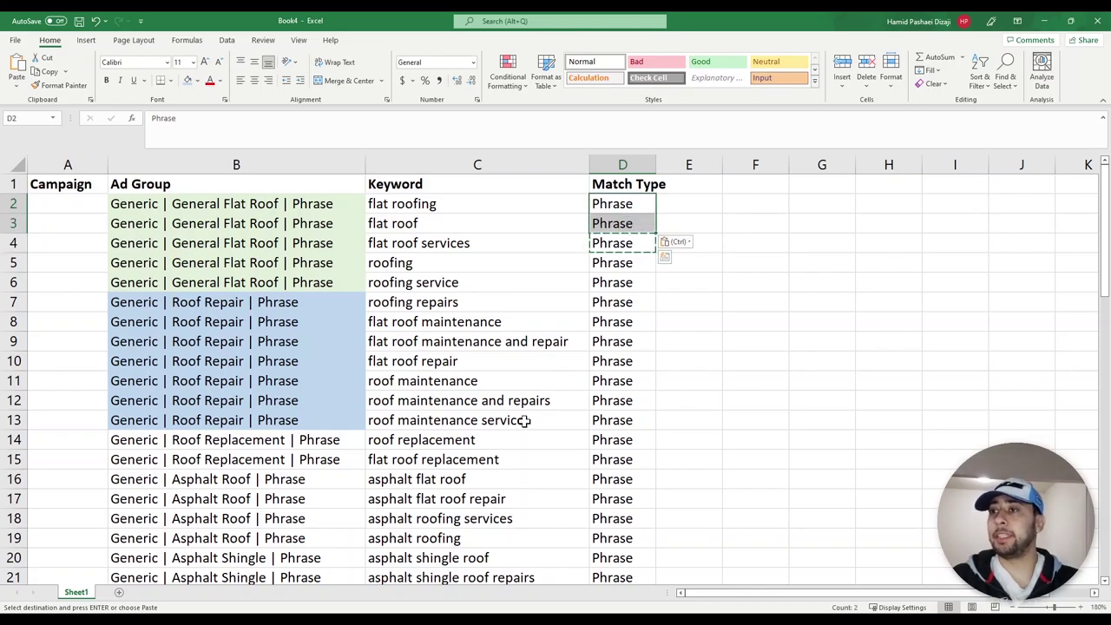
Insert eight blank rows above the first Roof Repair row
click(415, 204)
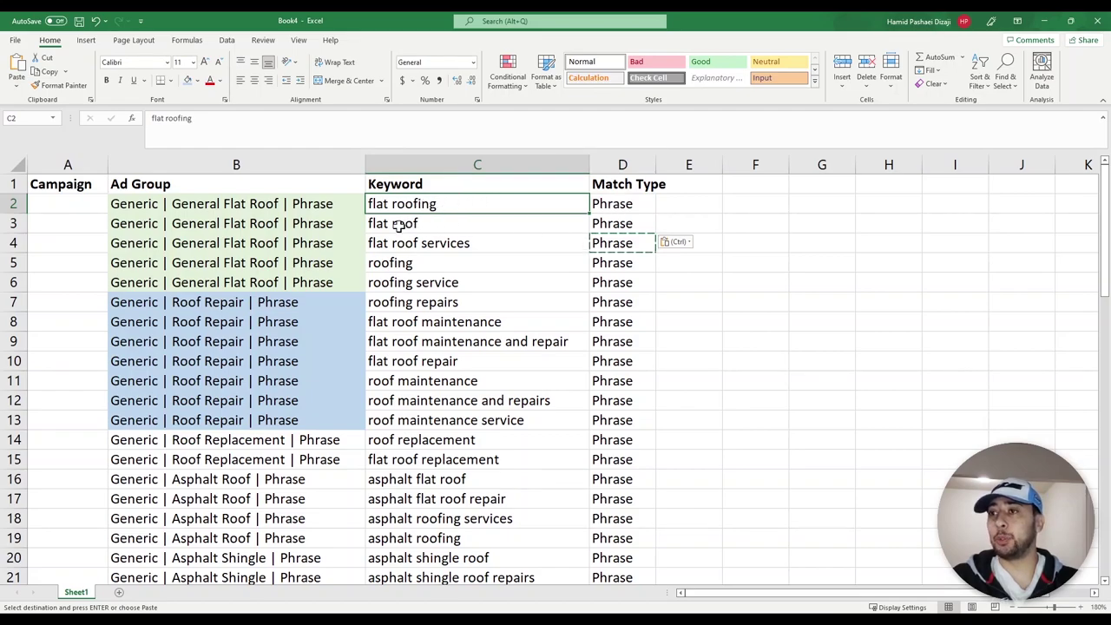
key(ctrl+c)
click(421, 223)
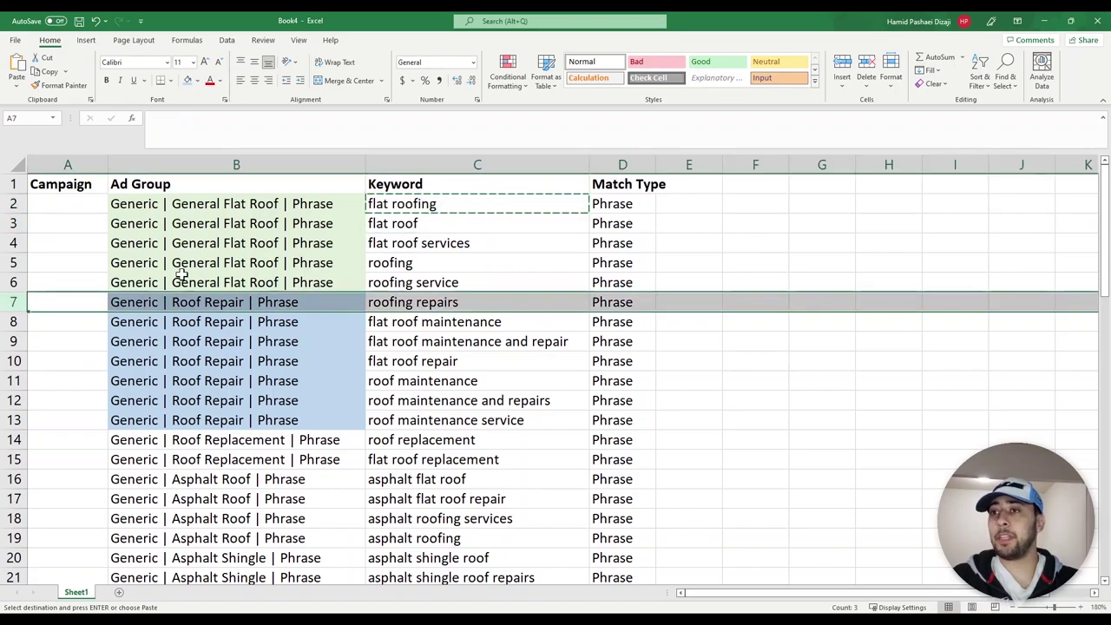
drag(416, 283, 477, 205)
drag(646, 211, 248, 280)
drag(15, 302, 16, 434)
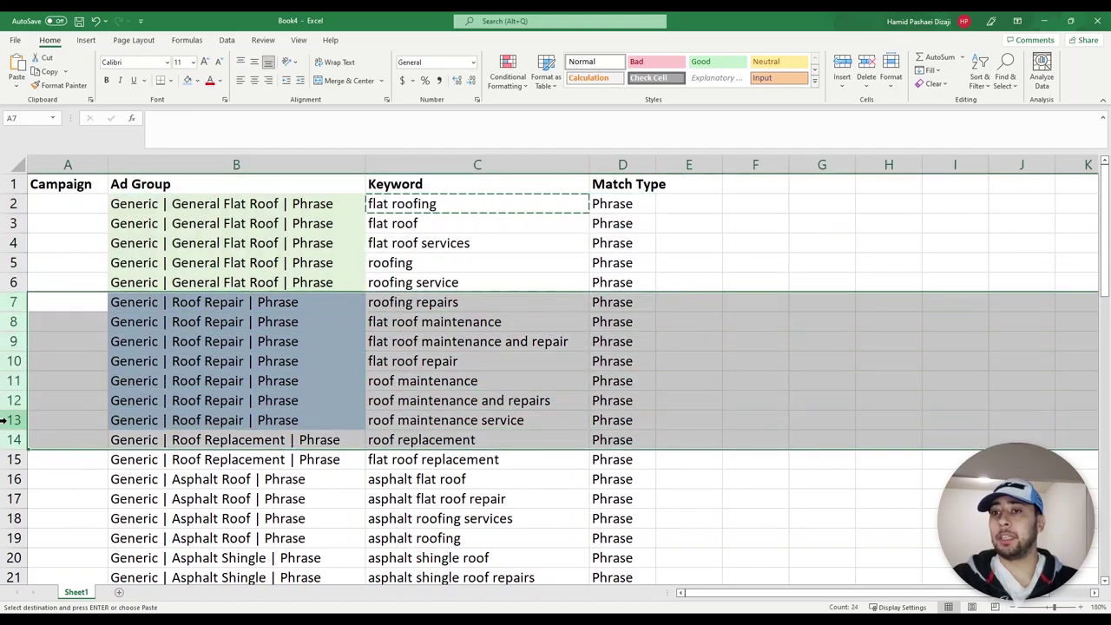
right_click(15, 434)
key(Escape)
key(Escape)
right_click(21, 392)
click(48, 490)
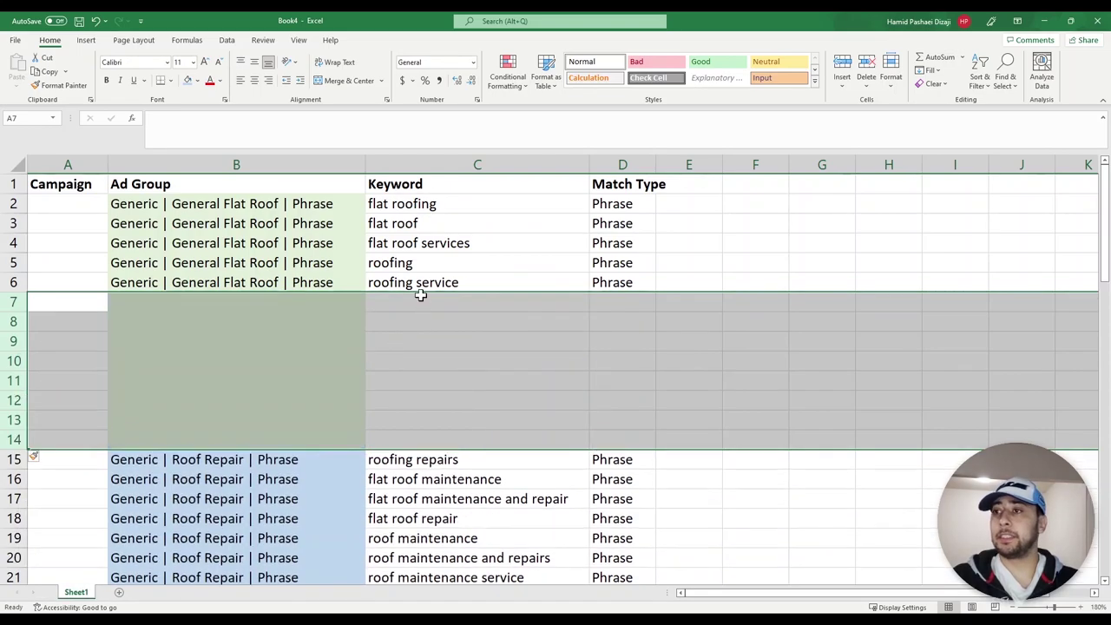
Copy the General Flat Roof ad groups, keywords and match types in B2:D6 to the blank rows starting at B7
drag(317, 209, 608, 283)
key(ctrl+c)
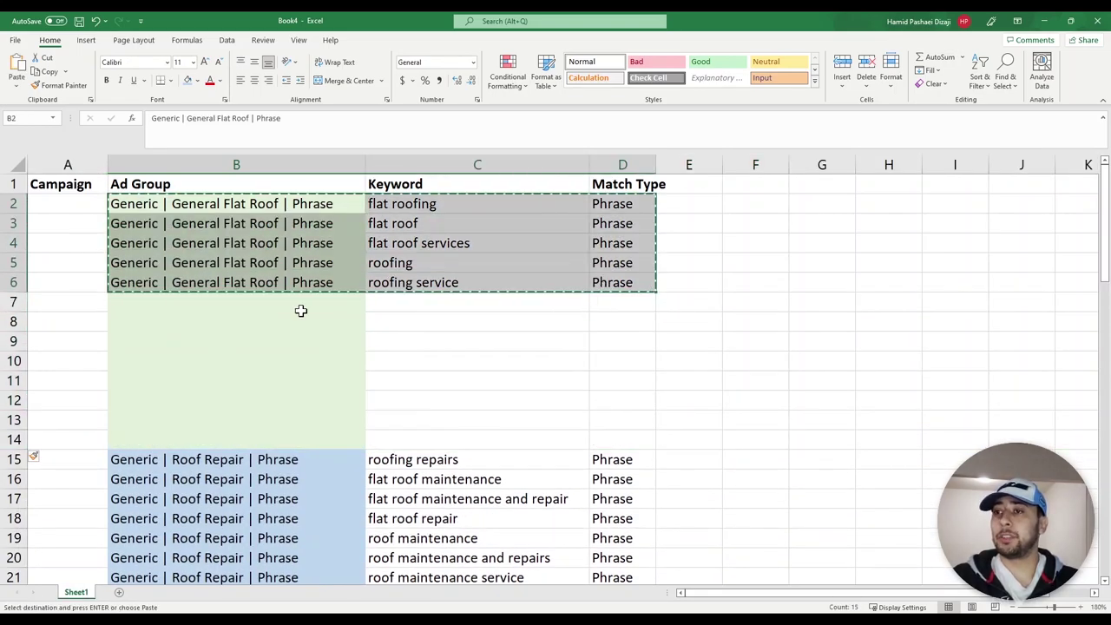
click(308, 304)
key(ctrl+v)
Replace every Phrase with Exact in the copied rows B7:D11
key(ctrl+h)
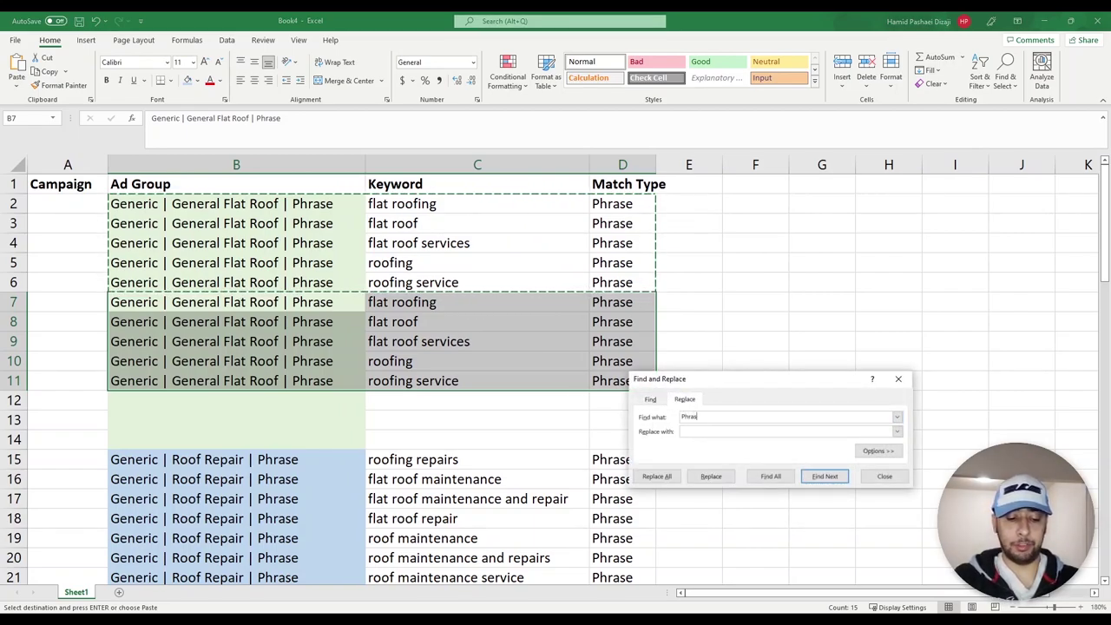
click(657, 476)
click(561, 348)
click(885, 476)
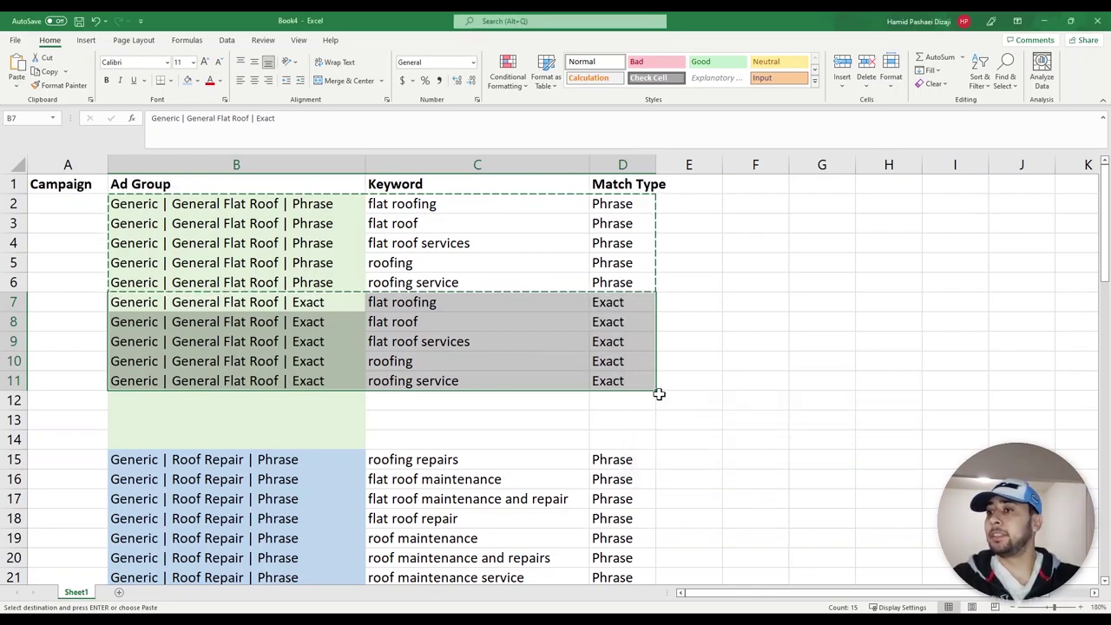
Shade the two flat roofing keyword cells, C7 and C2, gold
click(420, 299)
click(426, 204)
click(434, 320)
click(434, 303)
click(197, 80)
click(262, 137)
key(Up)
key(Up)
key(Up)
key(Up)
key(Up)
click(188, 80)
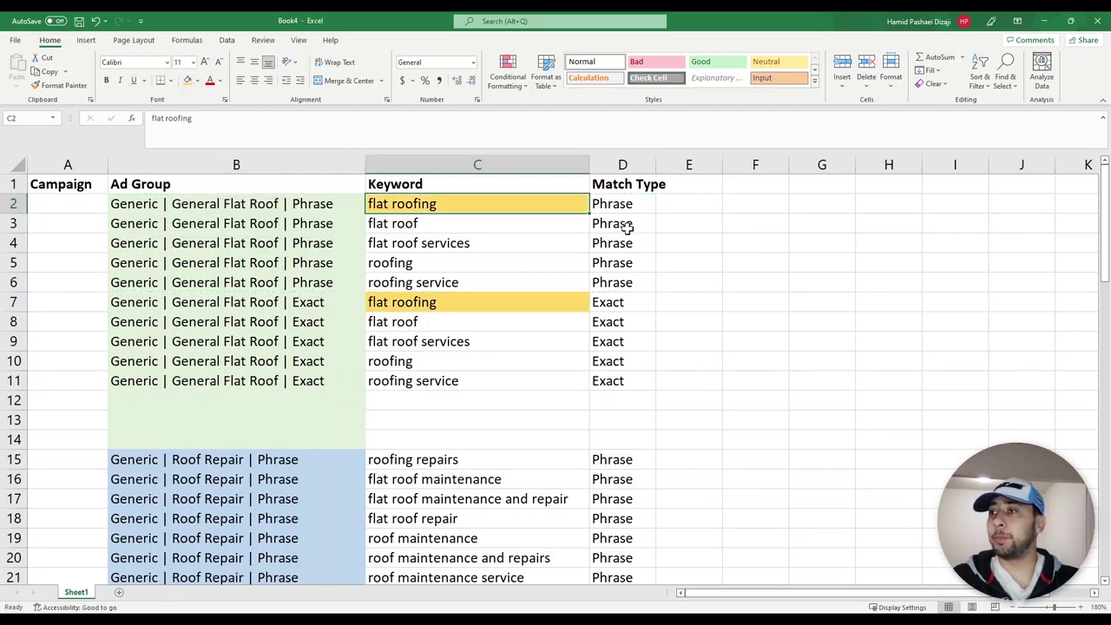
drag(623, 206, 565, 206)
click(620, 209)
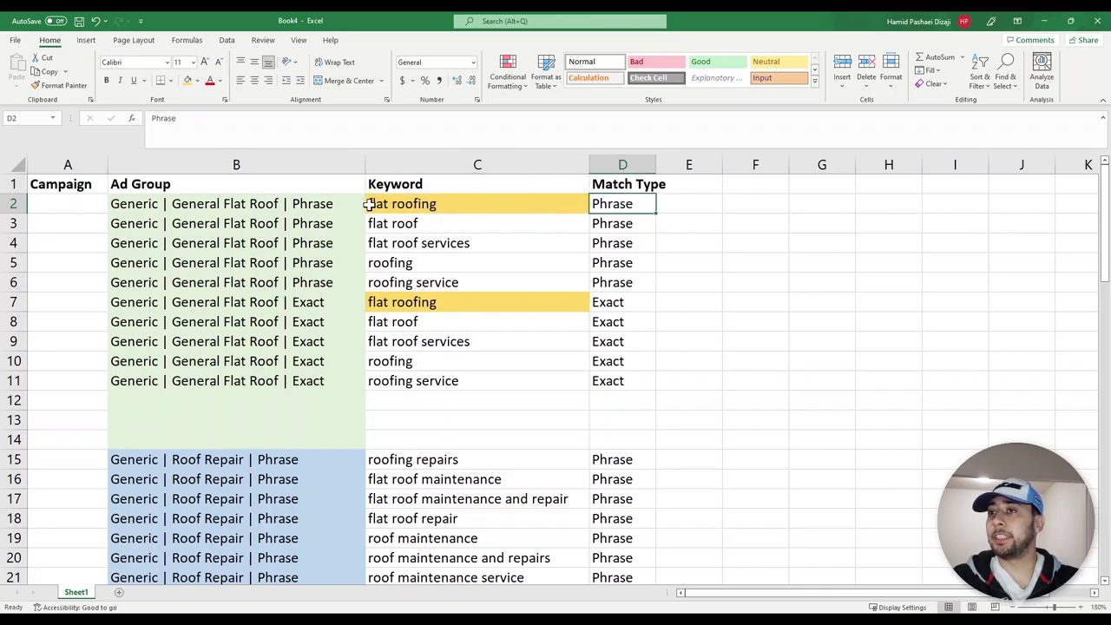
click(323, 204)
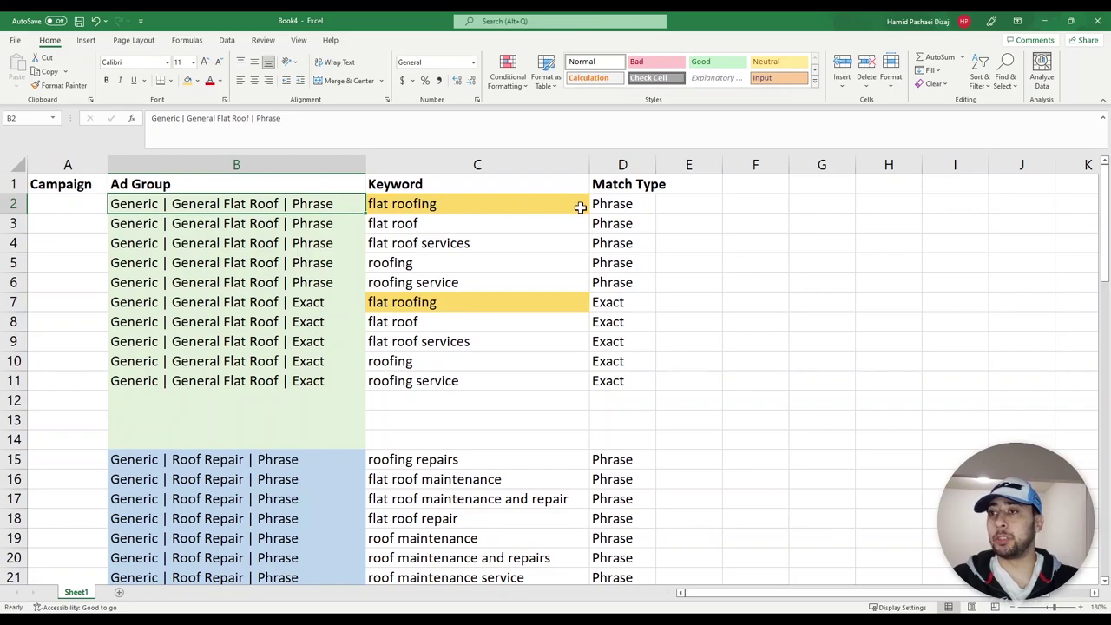
drag(602, 209, 607, 227)
drag(311, 206, 295, 370)
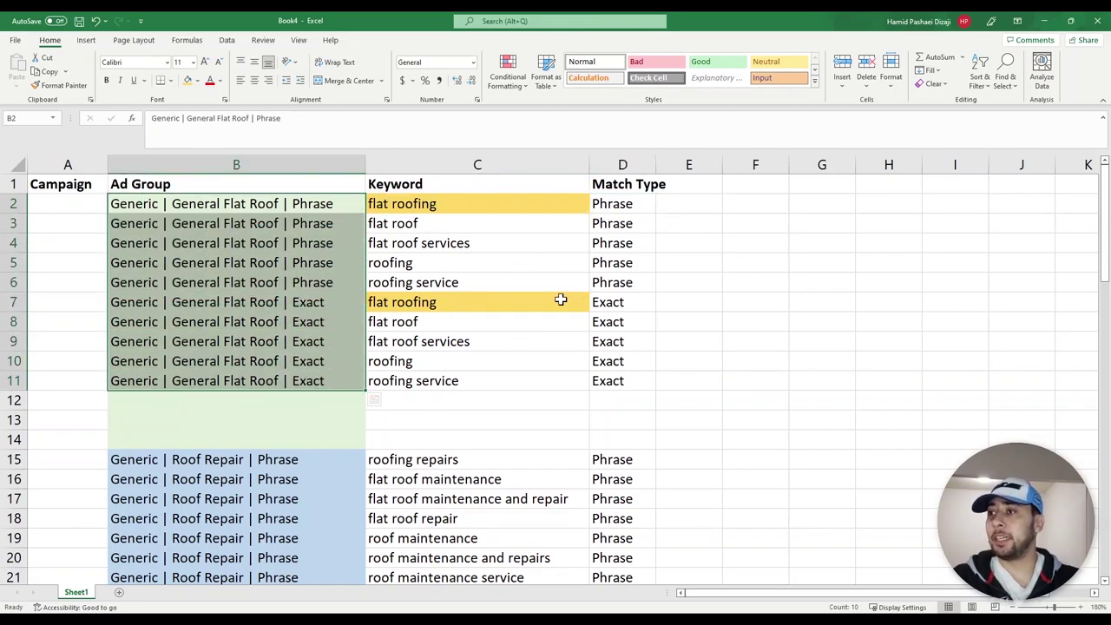
click(413, 205)
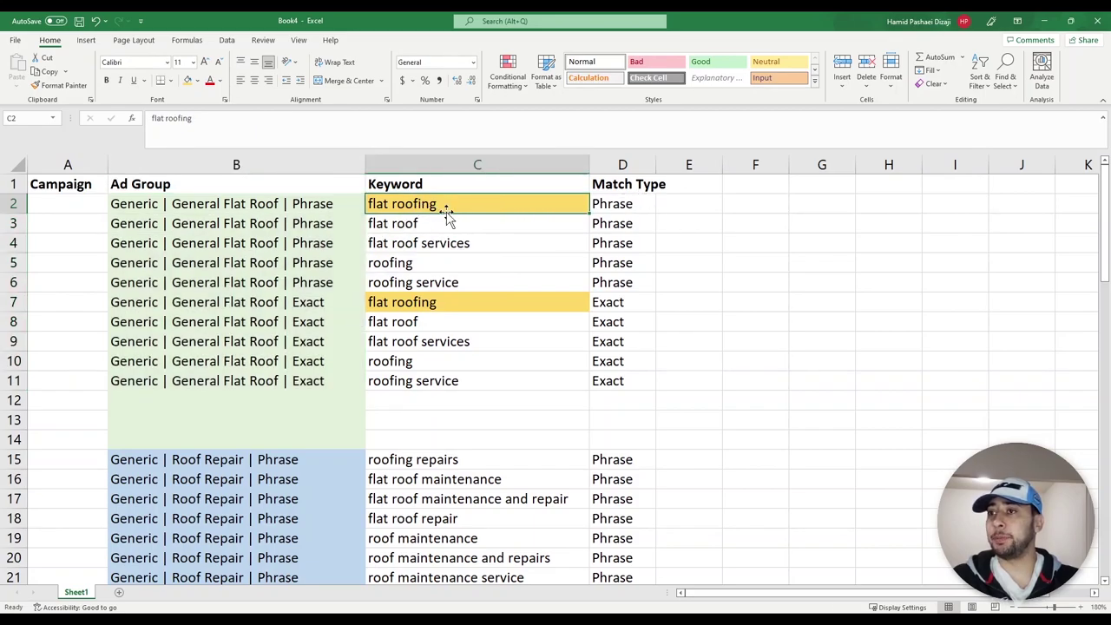
Delete rows 7 to 14, which hold the Exact copies and the blank rows beneath them
click(15, 302)
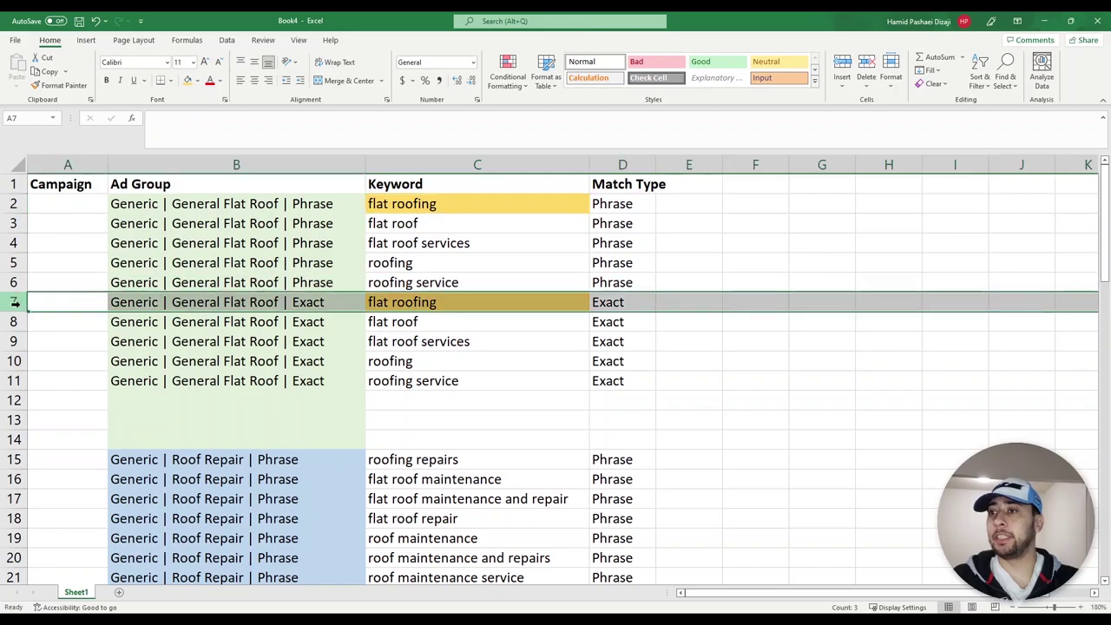
drag(12, 301, 13, 425)
right_click(12, 426)
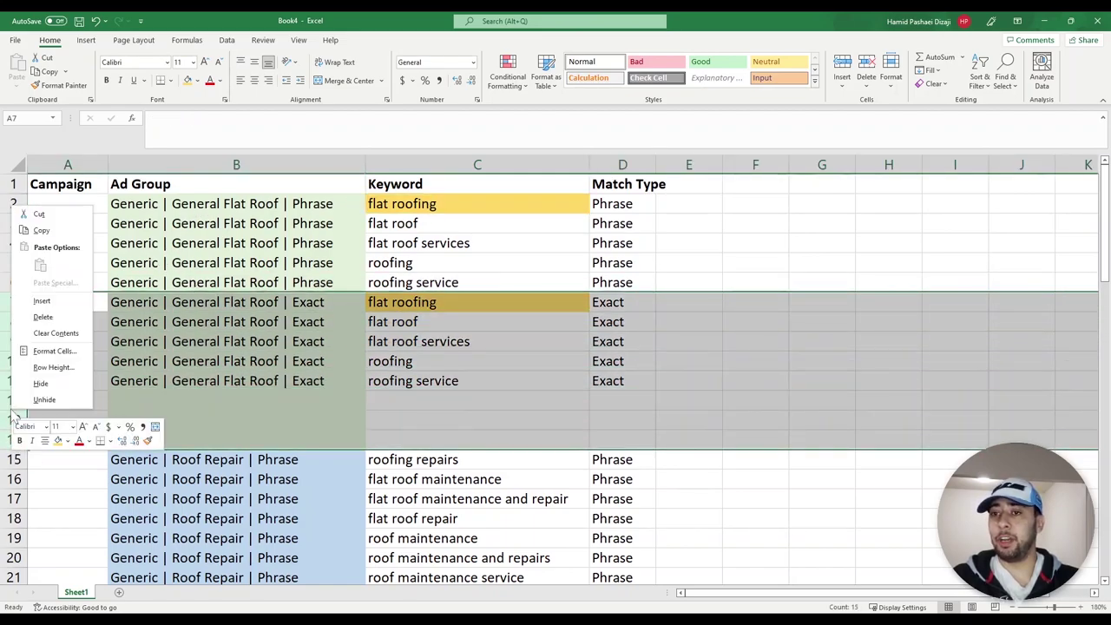
click(64, 319)
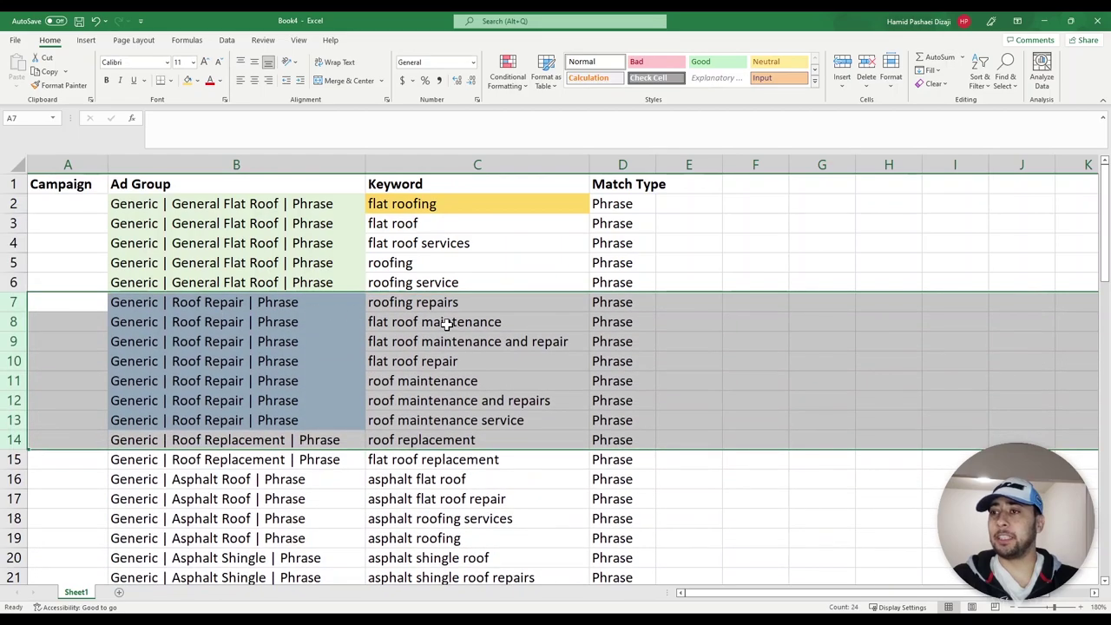
click(402, 281)
click(428, 208)
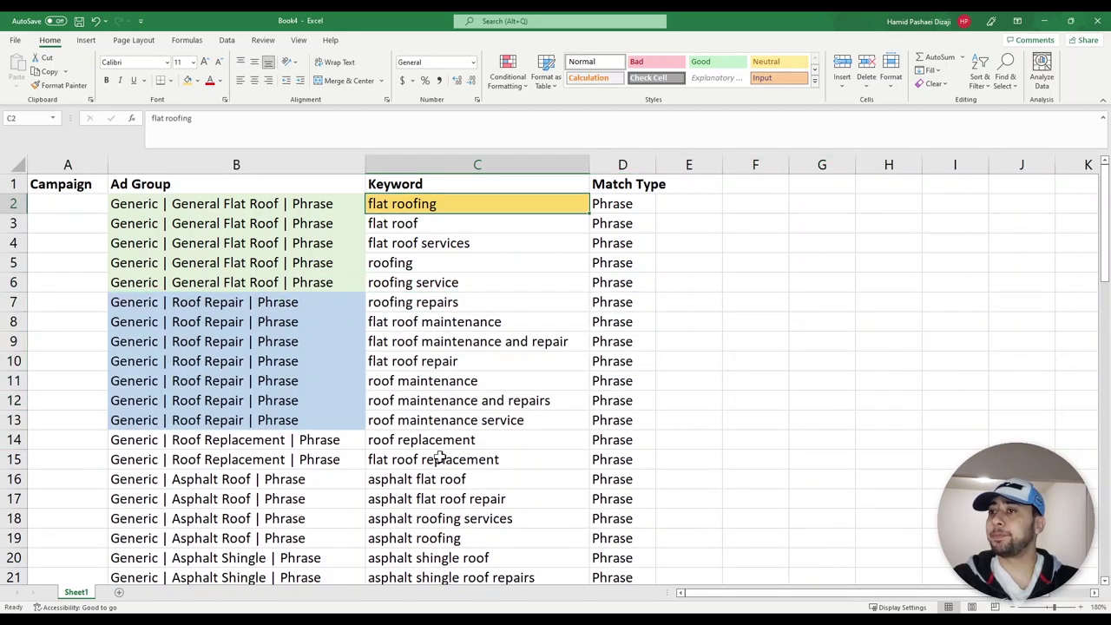
Enter the campaign name Roof Campaign 2002 in A2 and widen the Campaign column to fit it
click(72, 203)
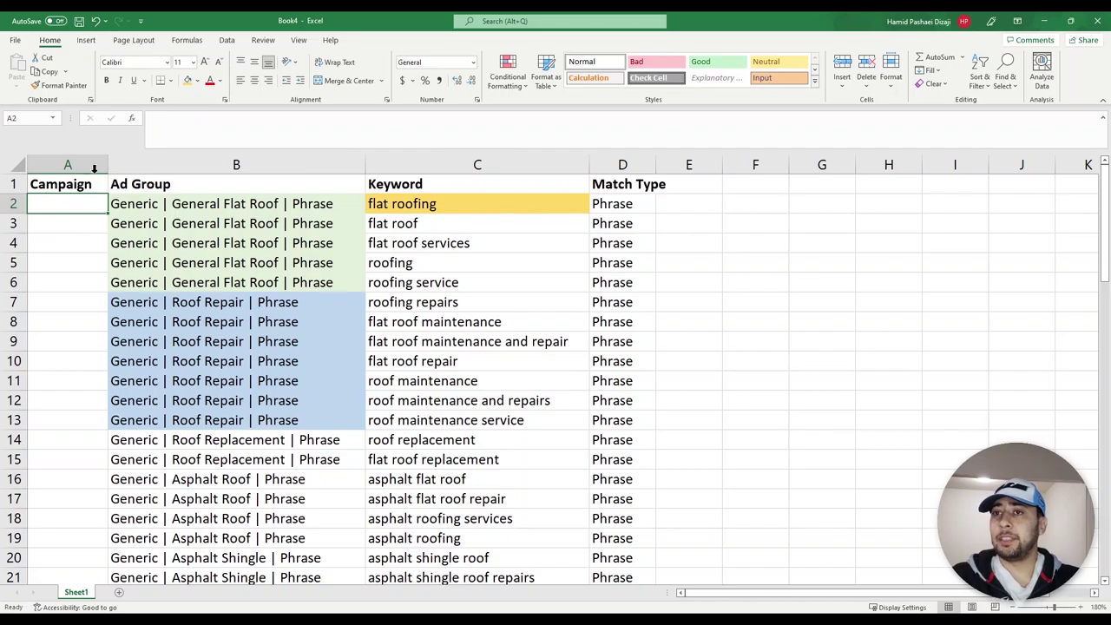
drag(107, 164, 124, 164)
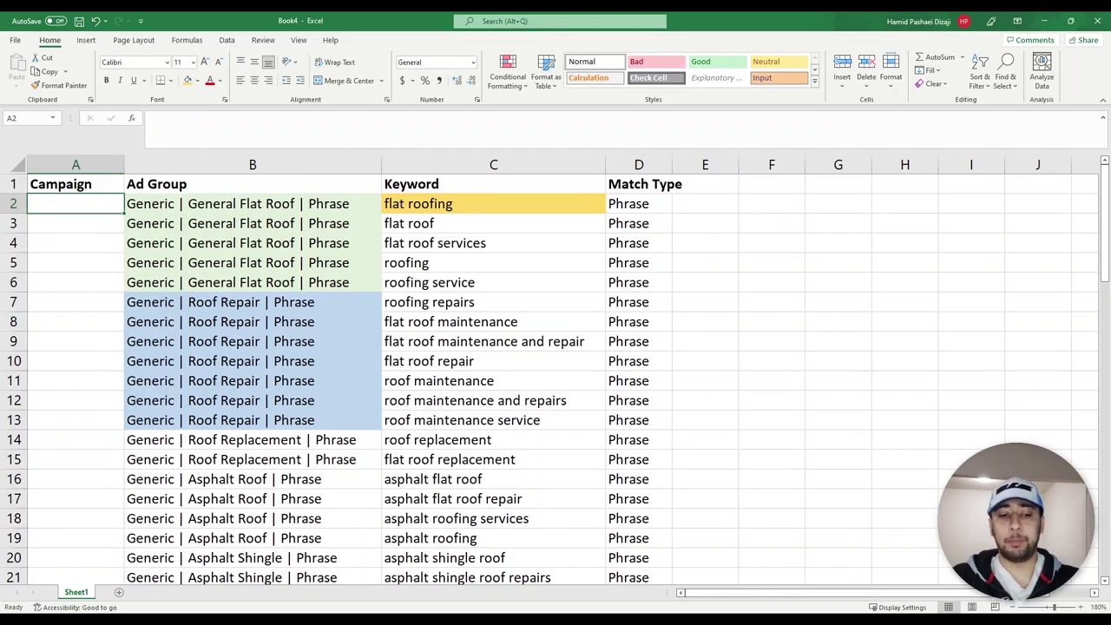
click(71, 206)
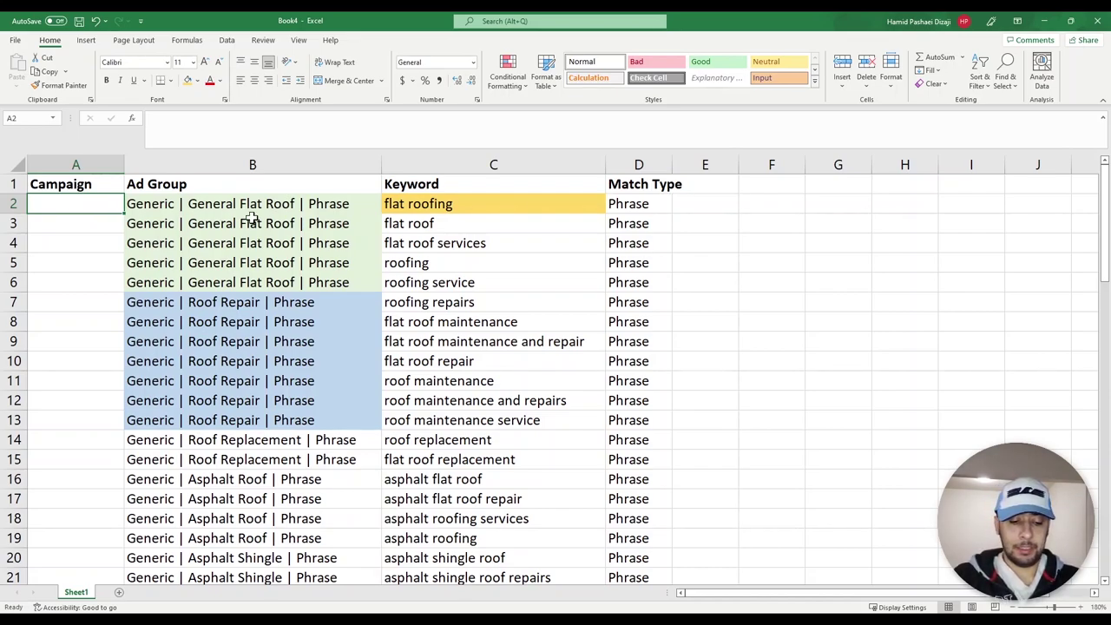
text(Roof Campaign 2022)
click(347, 260)
drag(122, 164, 121, 164)
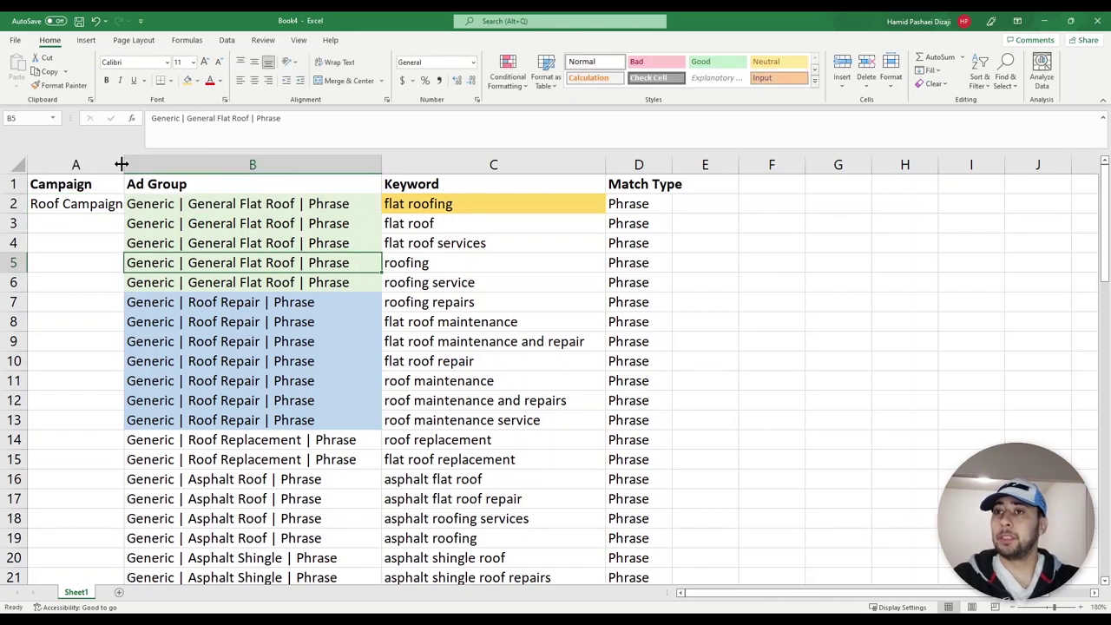
double_click(121, 164)
Try to fill the campaign name from A2 down the whole Campaign column
click(149, 204)
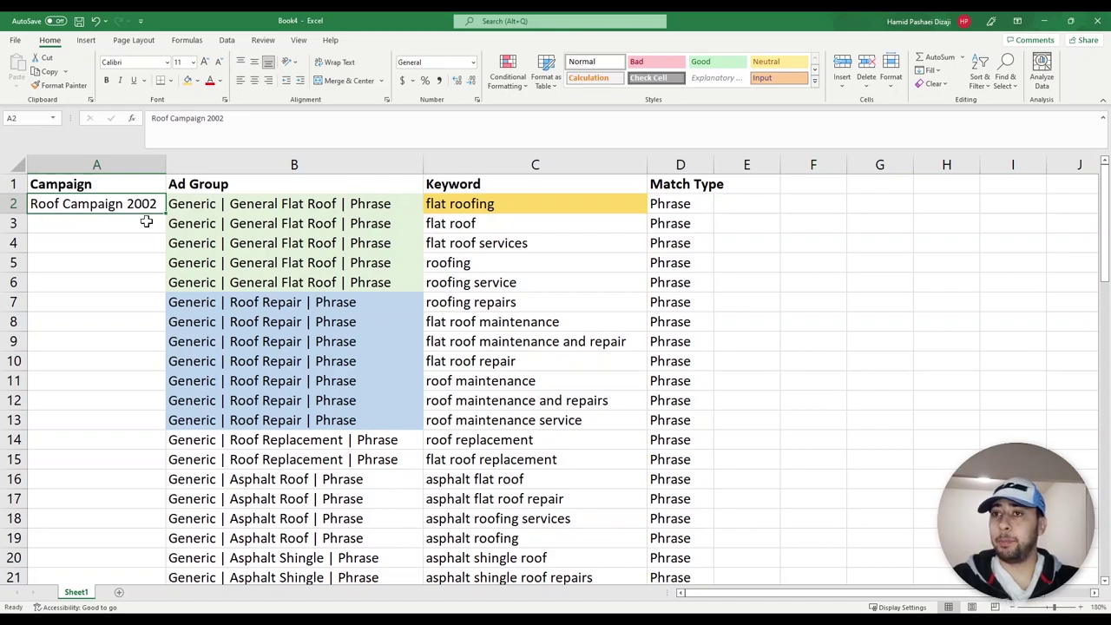
double_click(163, 217)
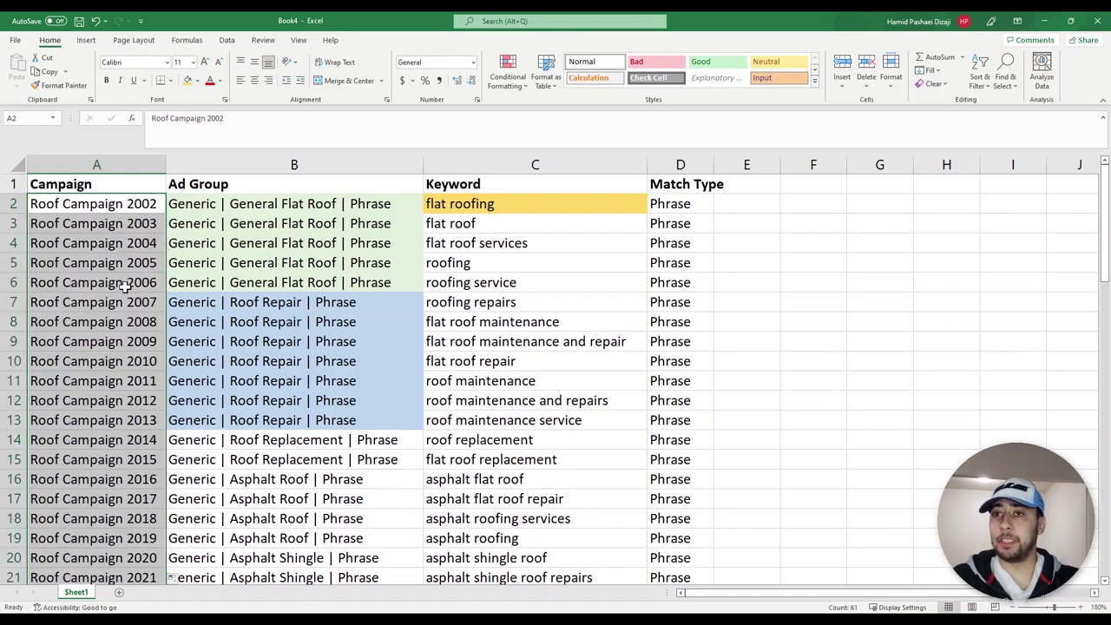
scroll(109, 330, down, 1)
scroll(174, 359, up, 1)
scroll(148, 417, down, 1)
scroll(149, 416, up, 1)
Copy the exact campaign name from A2 into every Campaign cell down to row 62
drag(124, 243, 130, 206)
click(135, 207)
key(ctrl+c)
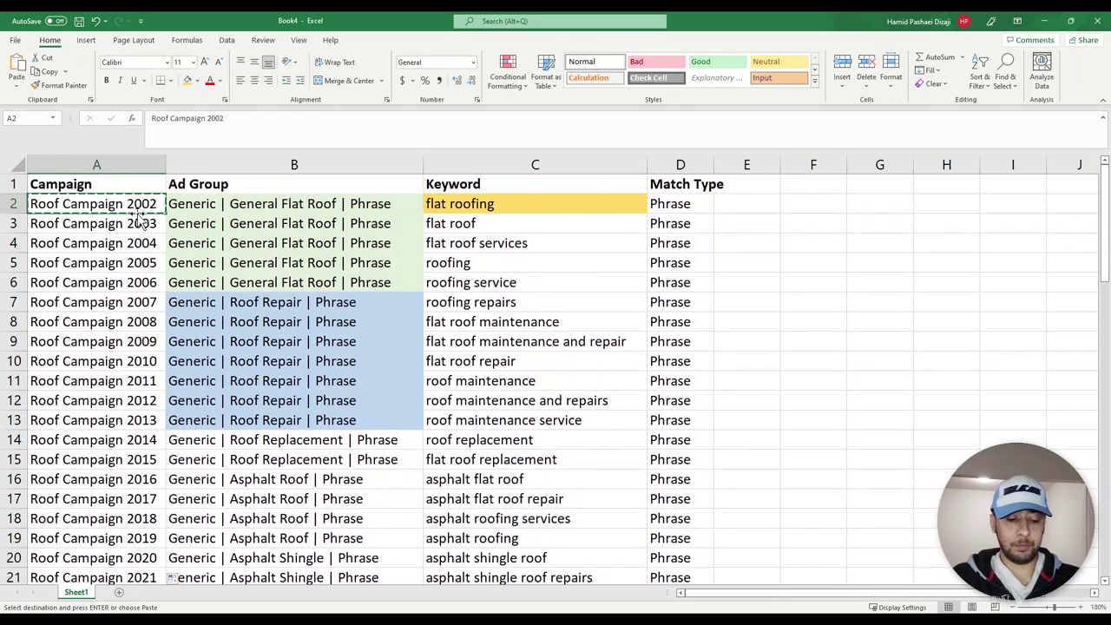
key(ctrl+shift+Down)
key(ctrl+v)
scroll(139, 217, up, 14)
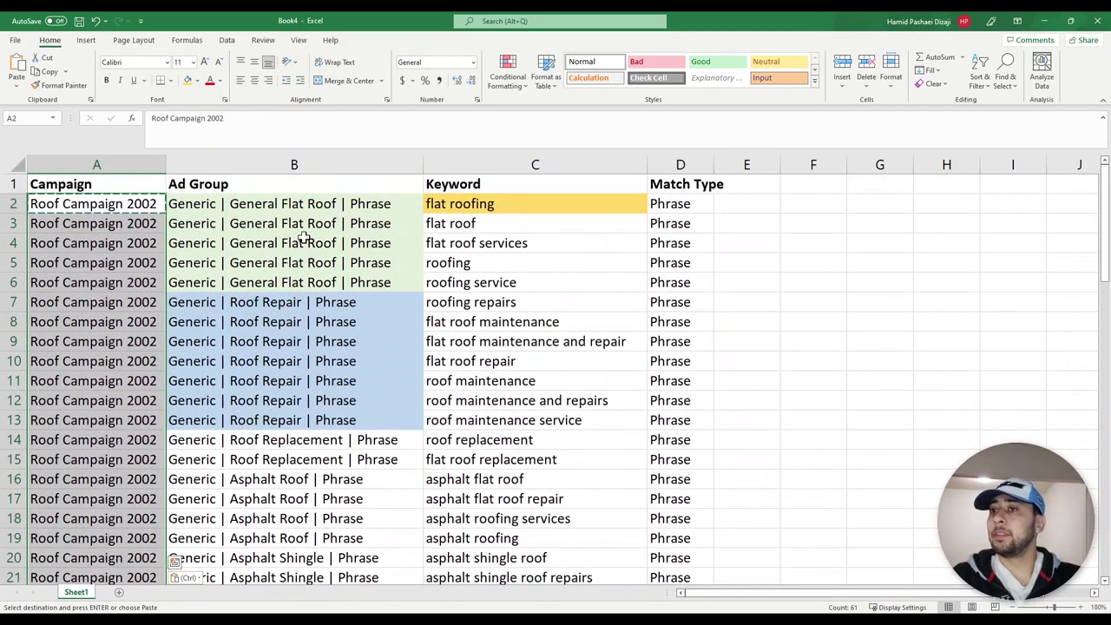
Examine the campaign, ad group, keyword and match type rows from row 2 down to the end of the list
click(137, 224)
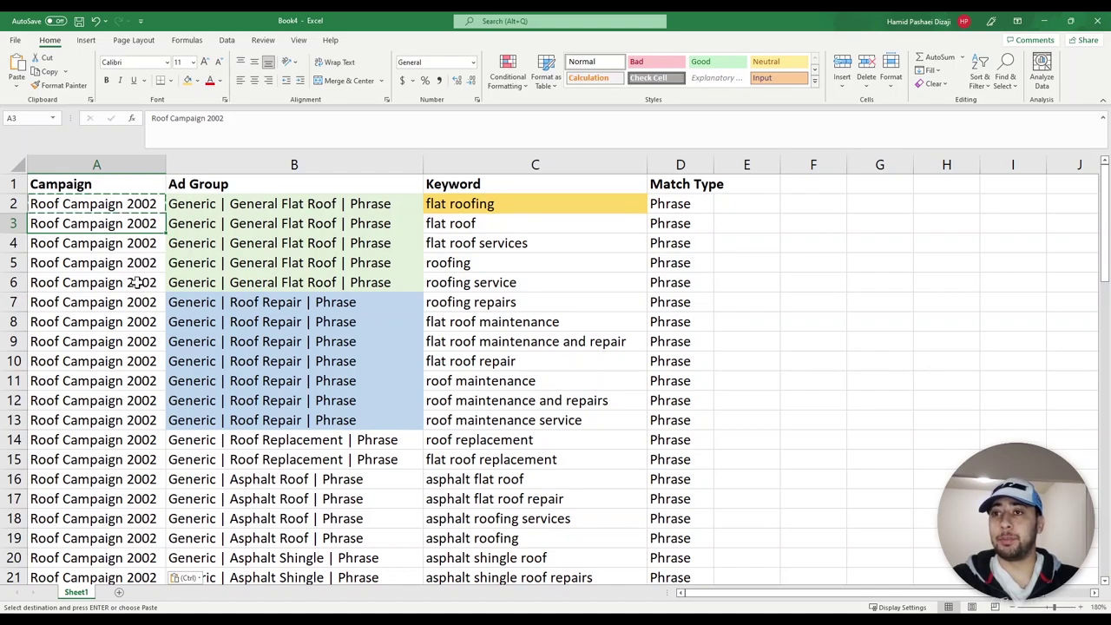
click(51, 208)
key(ctrl+shift+Right)
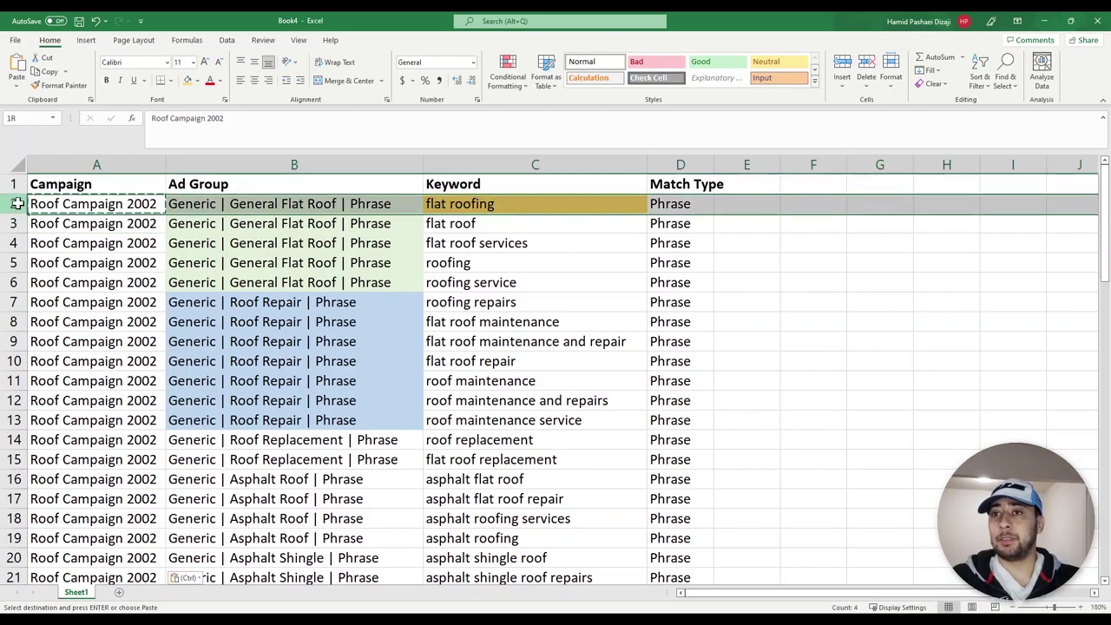
key(shift+Down)
key(shift+Down)
key(shift+Down)
key(shift+Down)
key(shift+Down)
key(shift+Down)
key(shift+Down)
key(shift+Down)
key(shift+Down)
key(shift+Down)
key(shift+Down)
key(shift+Down)
key(shift+Down)
key(shift+Down)
key(shift+Down)
key(shift+Down)
key(shift+Down)
key(shift+Down)
scroll(234, 465, down, 7)
scroll(235, 464, down, 12)
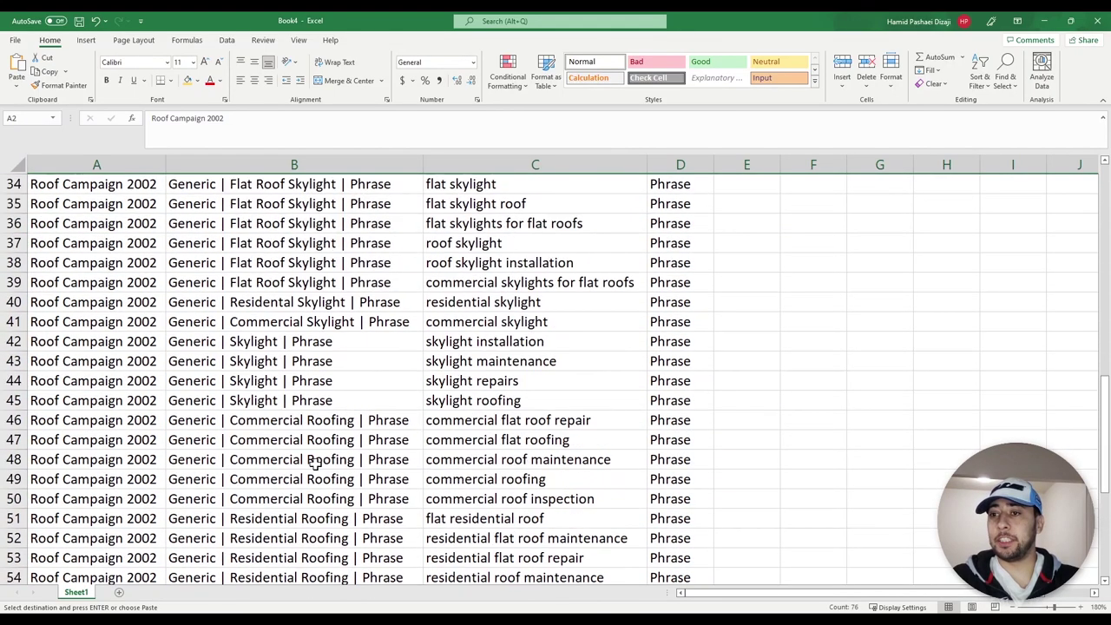
scroll(235, 461, up, 3)
Enter Roof Campaign 2002 in A63, just below the last filled row
click(114, 461)
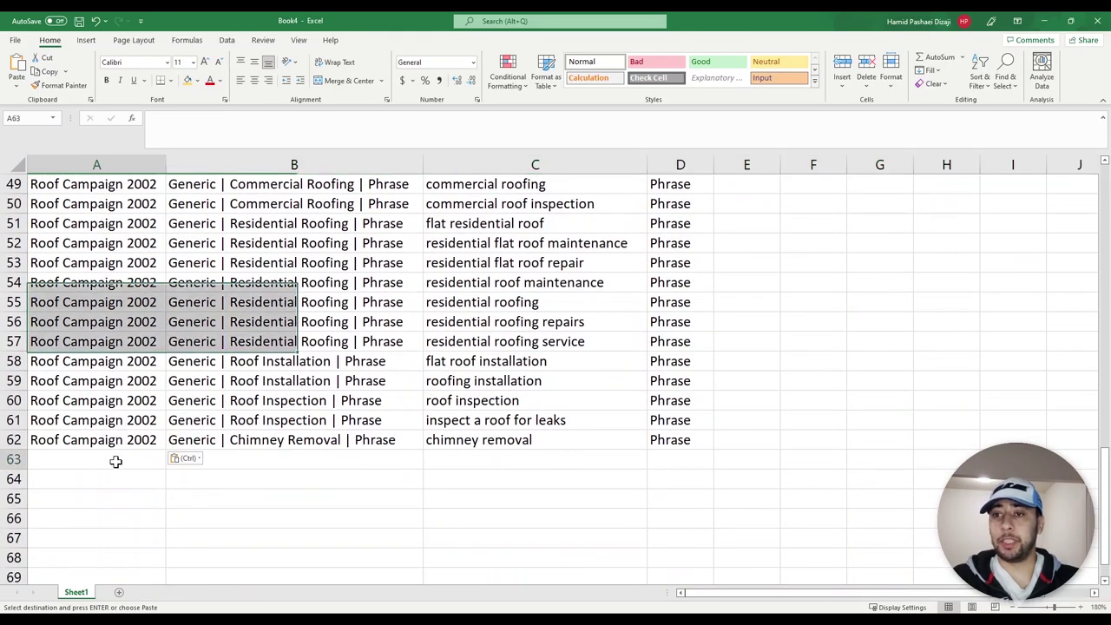
key(Escape)
text(Roof Campaign 2002)
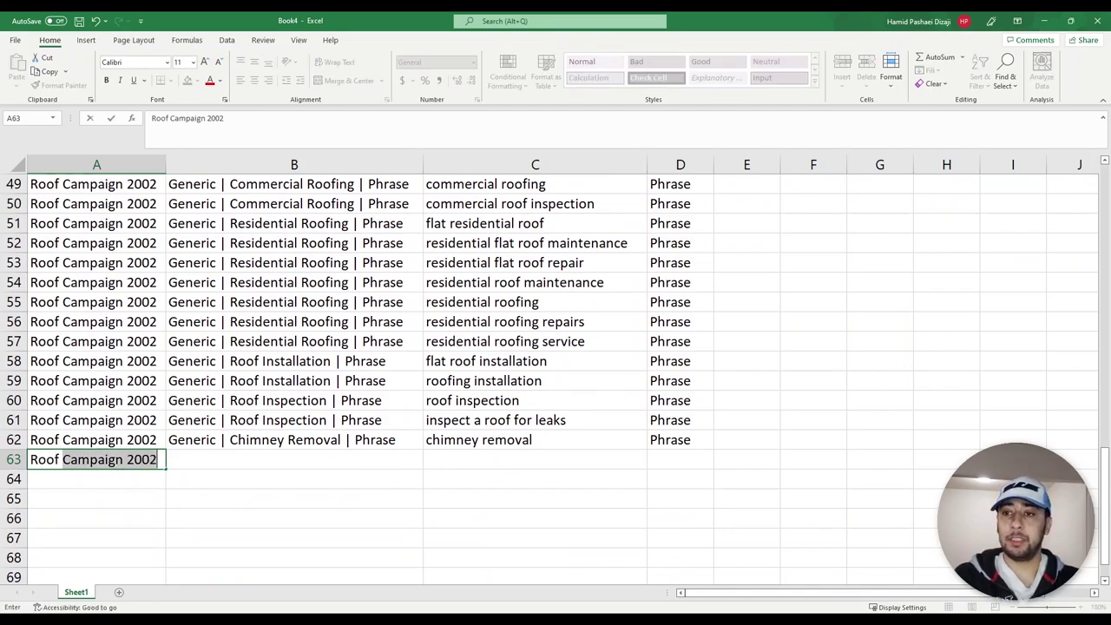
click(184, 431)
double_click(147, 437)
Replace every 2002 with 2022 throughout the Campaign column
click(125, 162)
key(ctrl+h)
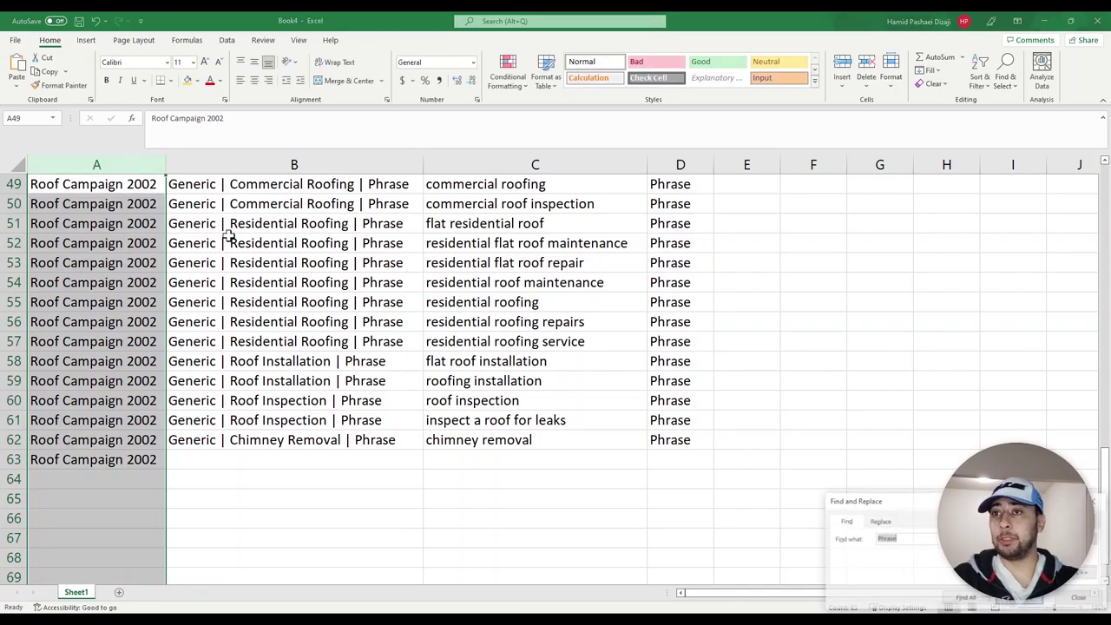
key(Tab)
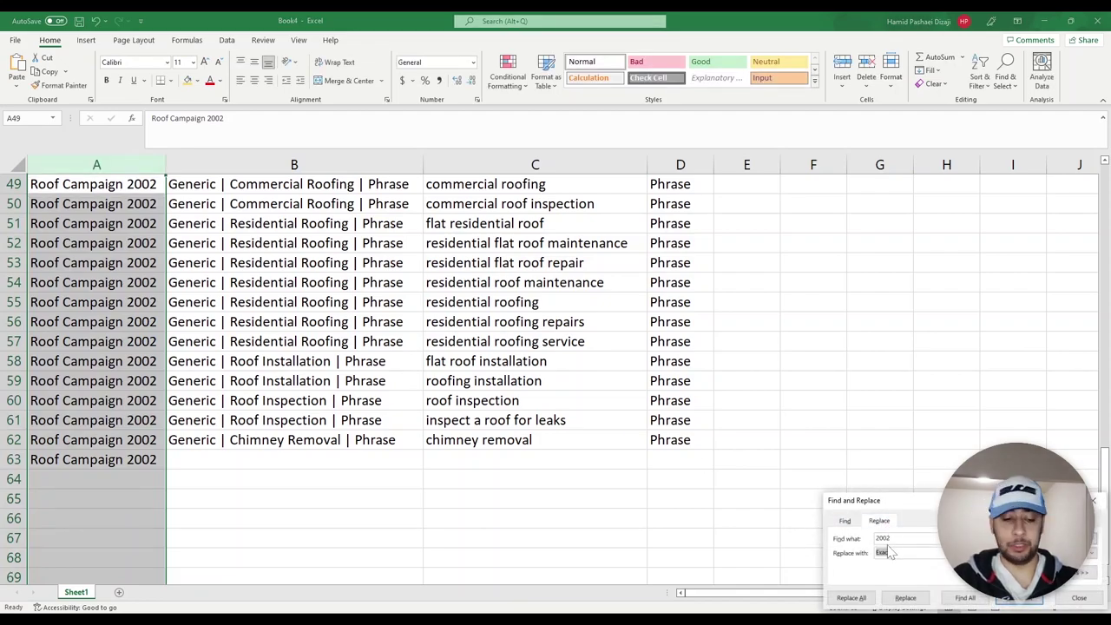
click(868, 600)
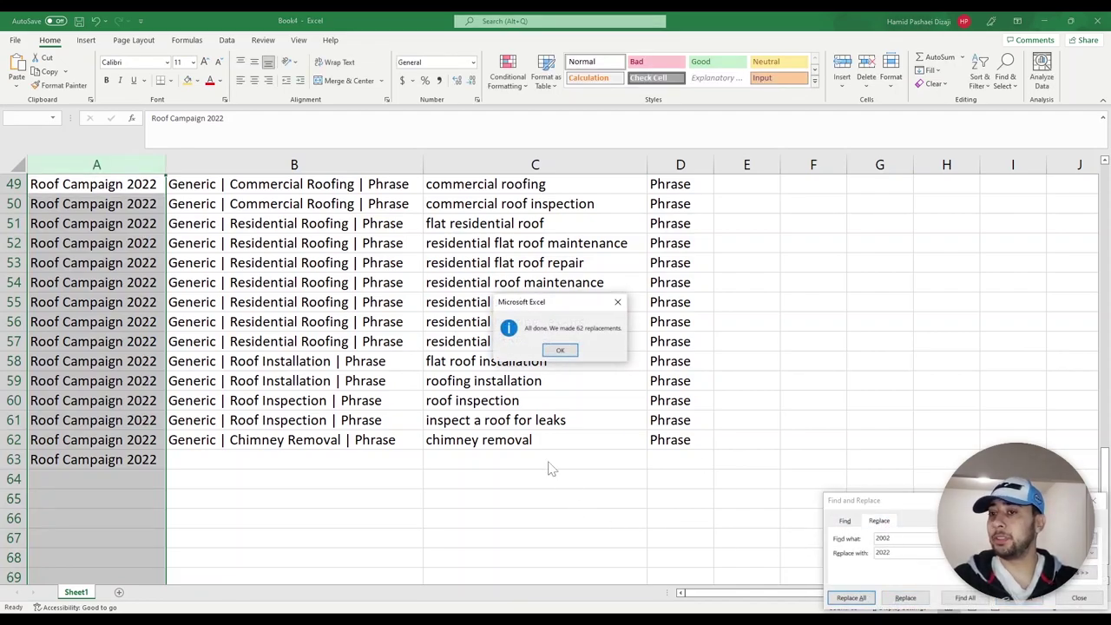
click(558, 351)
Change the campaign name in A63 to Renovation 2022
drag(148, 441, 149, 342)
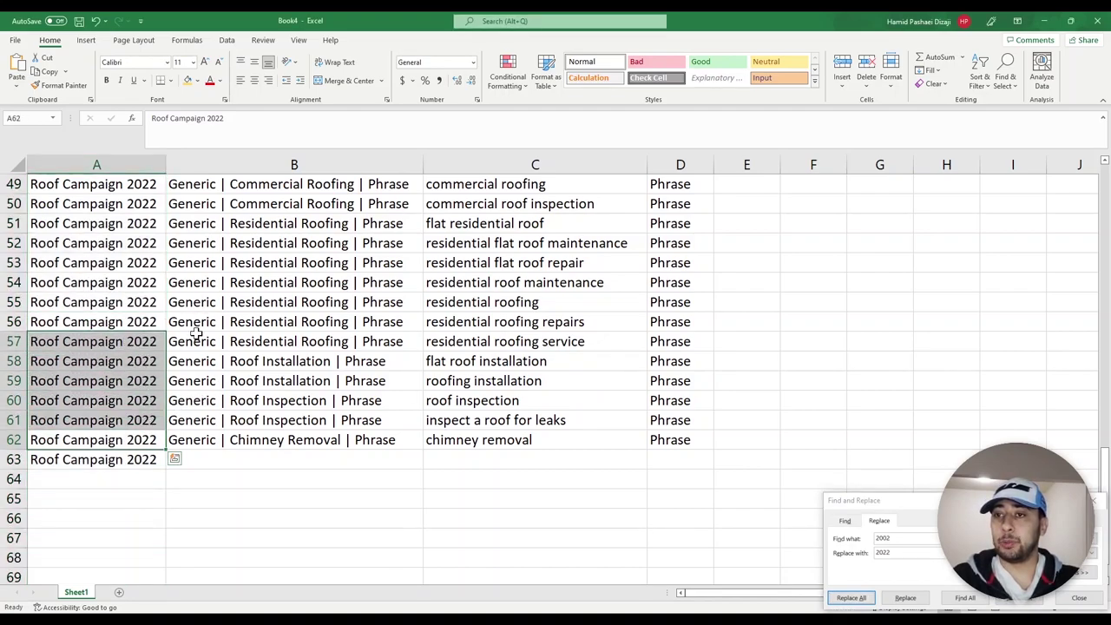
double_click(126, 459)
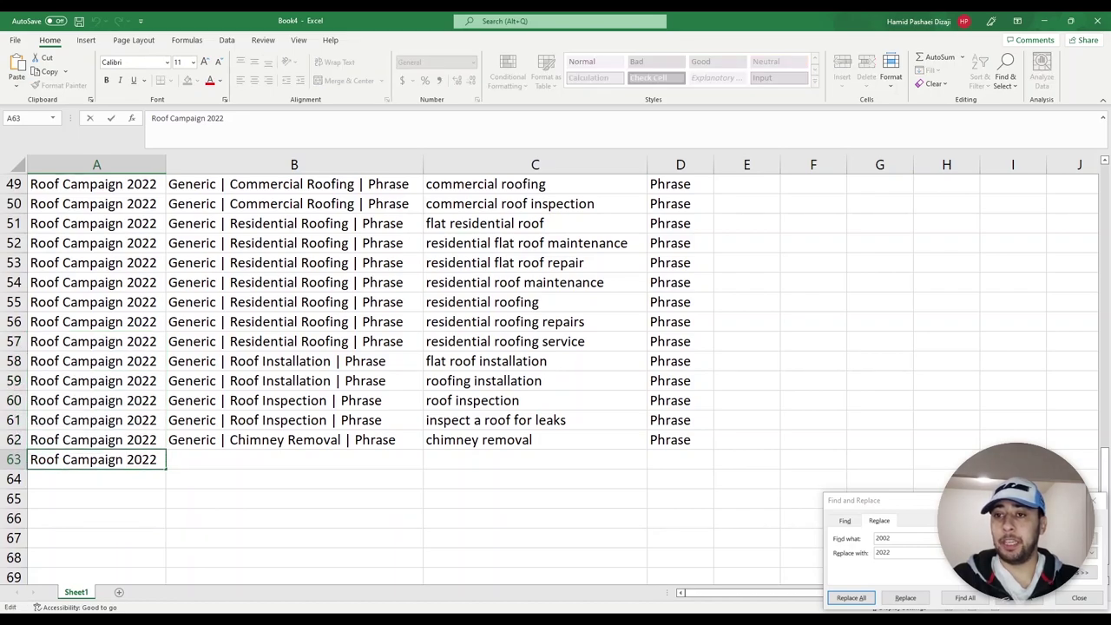
double_click(43, 459)
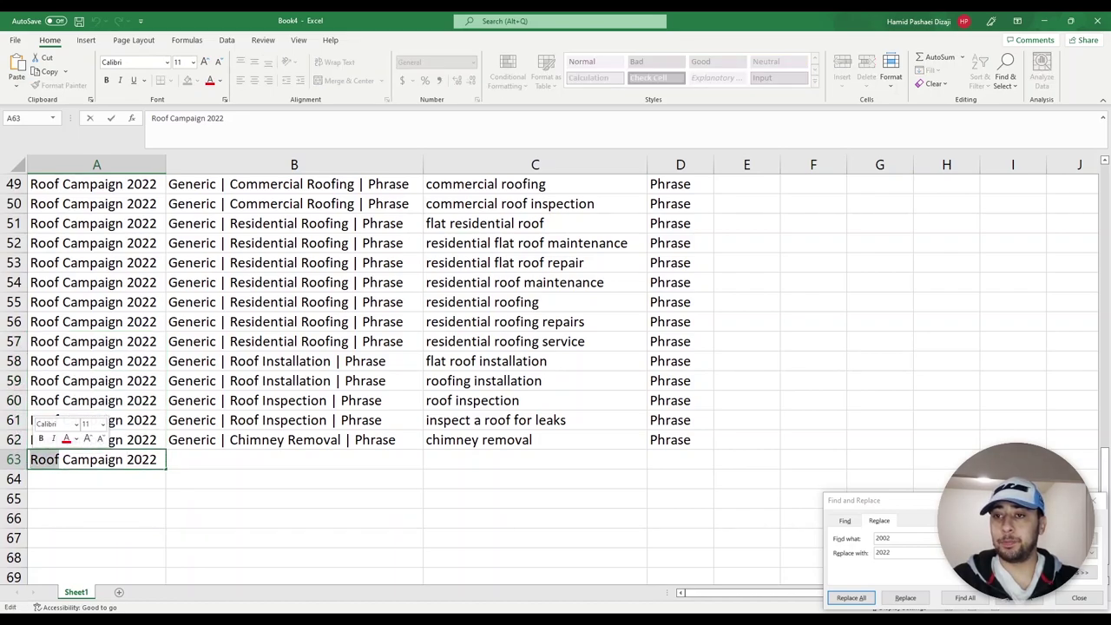
key(ctrl+shift+Right)
text(Renovation)
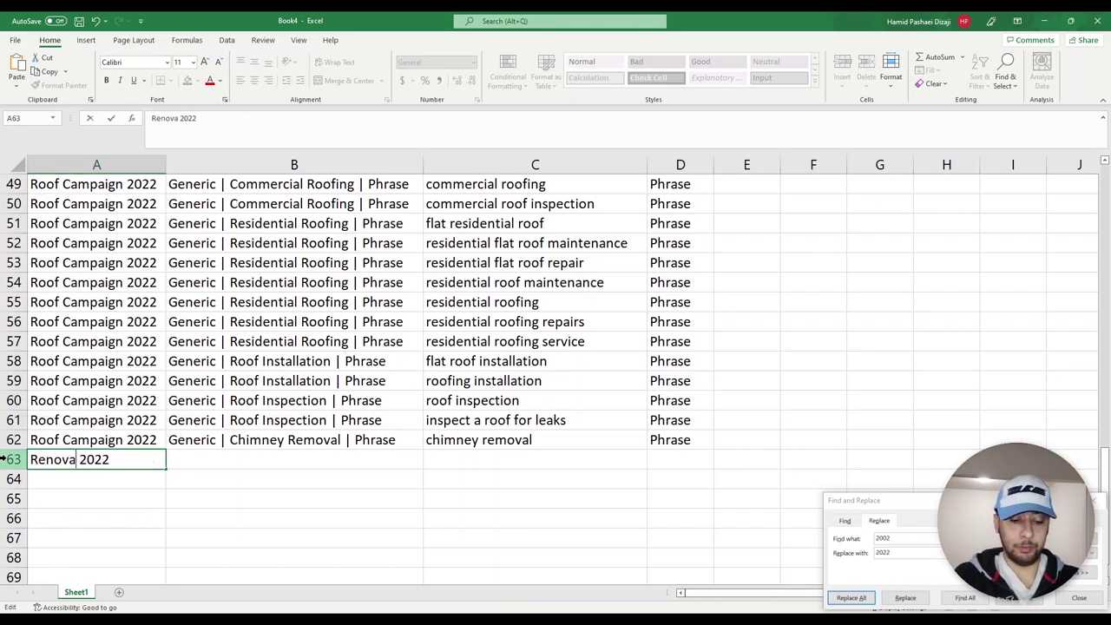
key(Return)
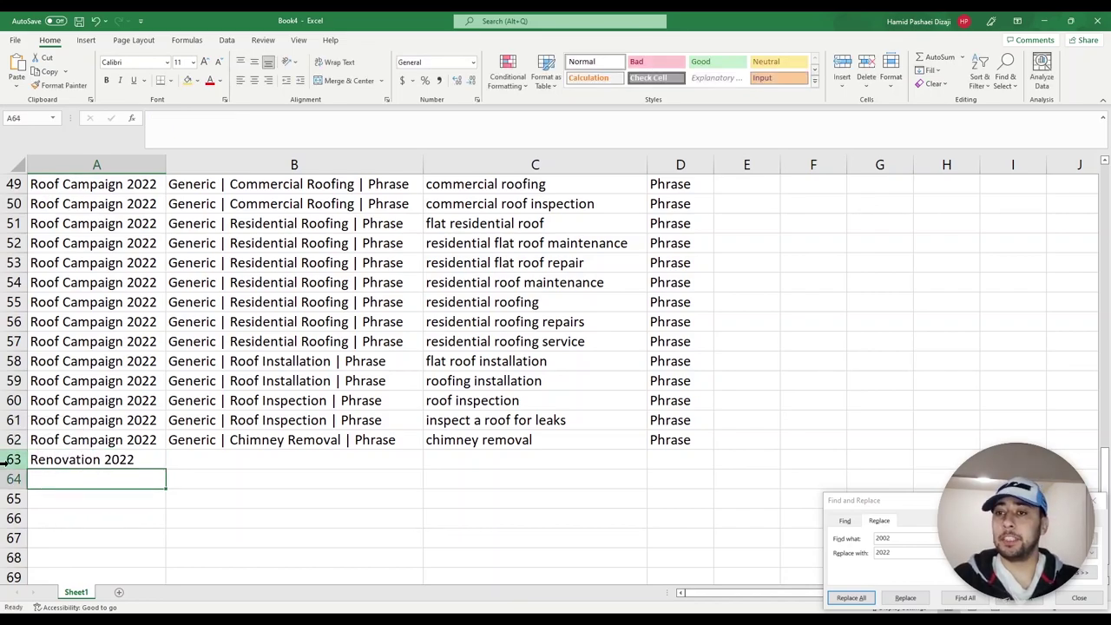
Clear the contents of row 63, the extra campaign row below the keyword list
click(7, 459)
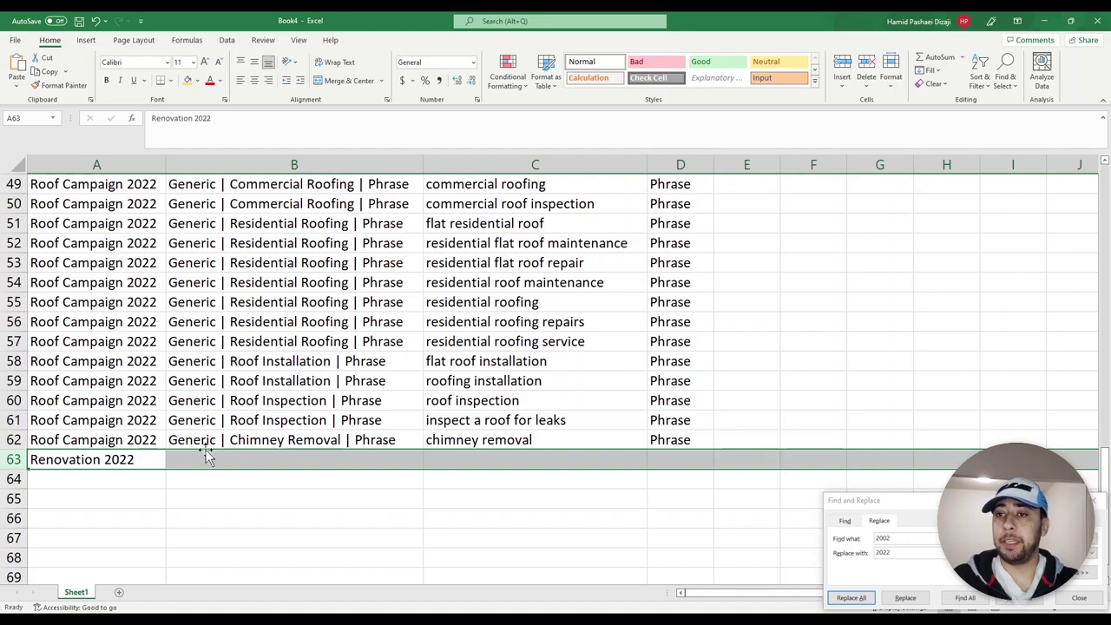
drag(231, 443, 247, 363)
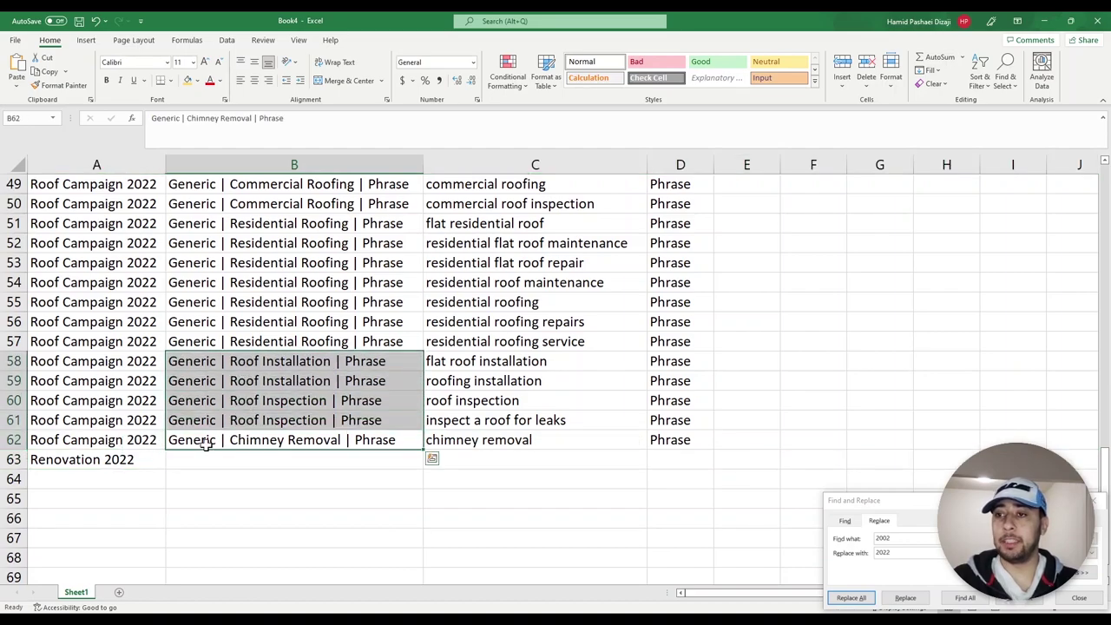
click(14, 459)
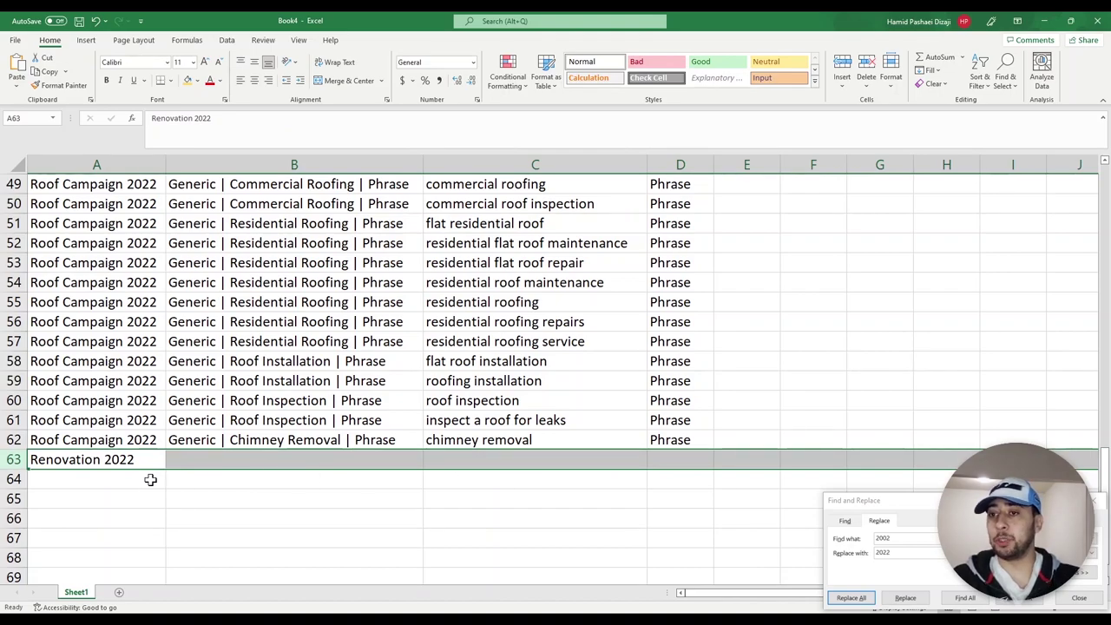
click(96, 463)
drag(15, 439, 15, 420)
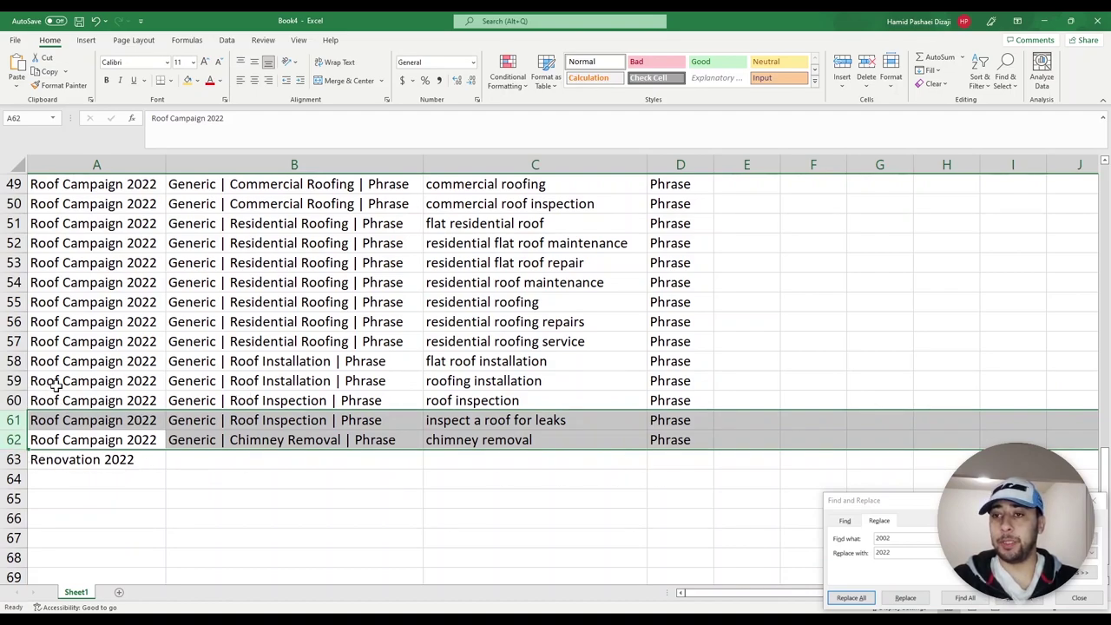
right_click(7, 463)
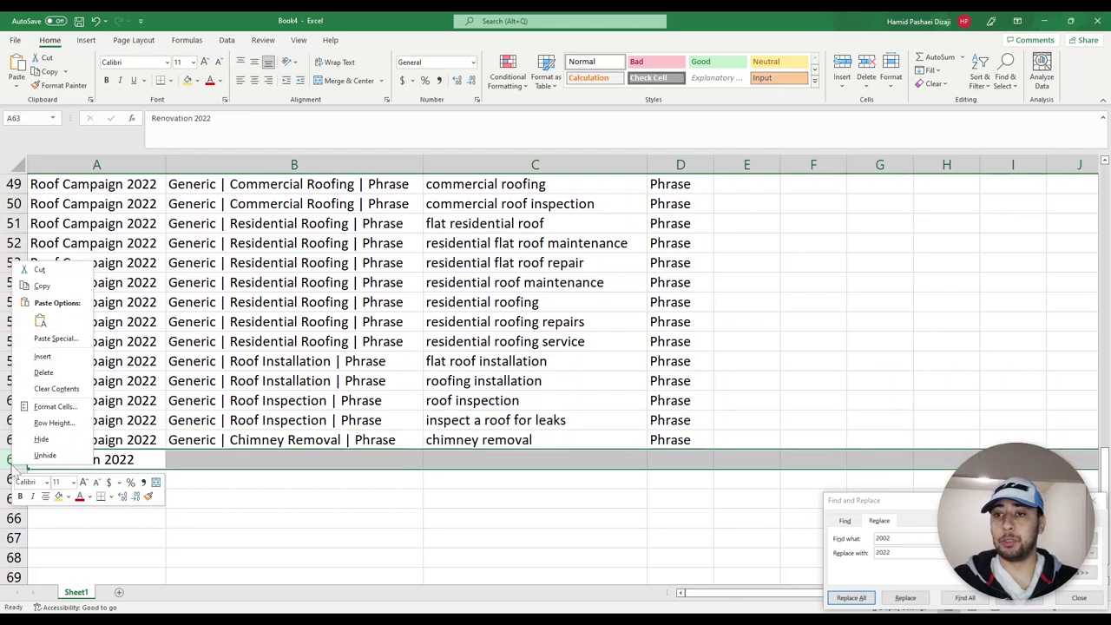
click(54, 389)
Fit the width of the Match Type column to its header text
scroll(287, 417, up, 16)
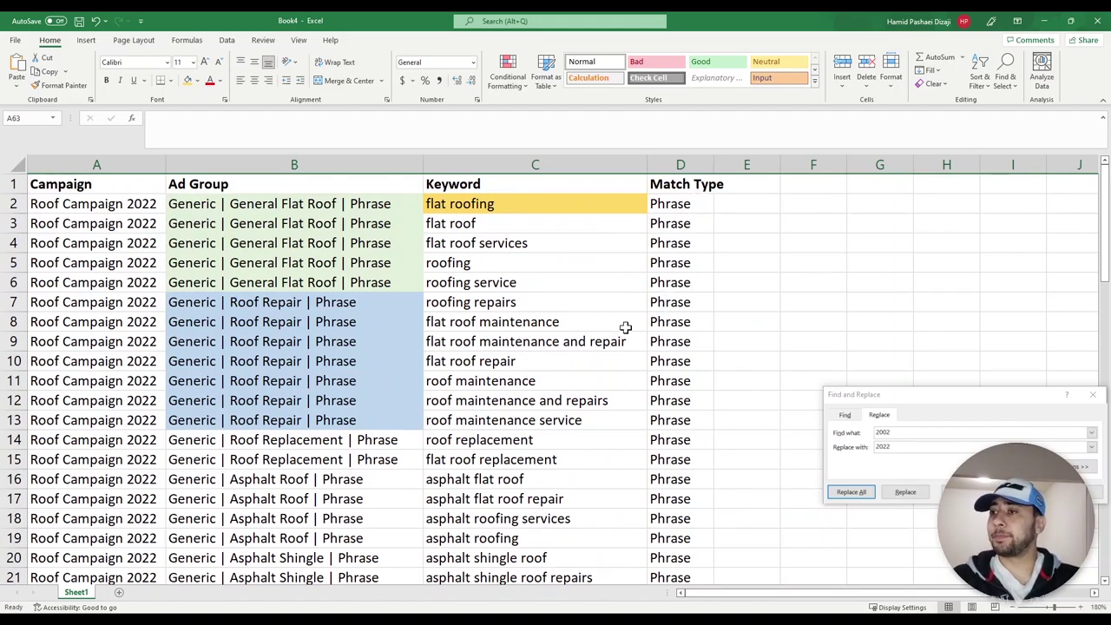
double_click(718, 168)
Add a Max Bid column header in E1, next to Match Type
click(744, 185)
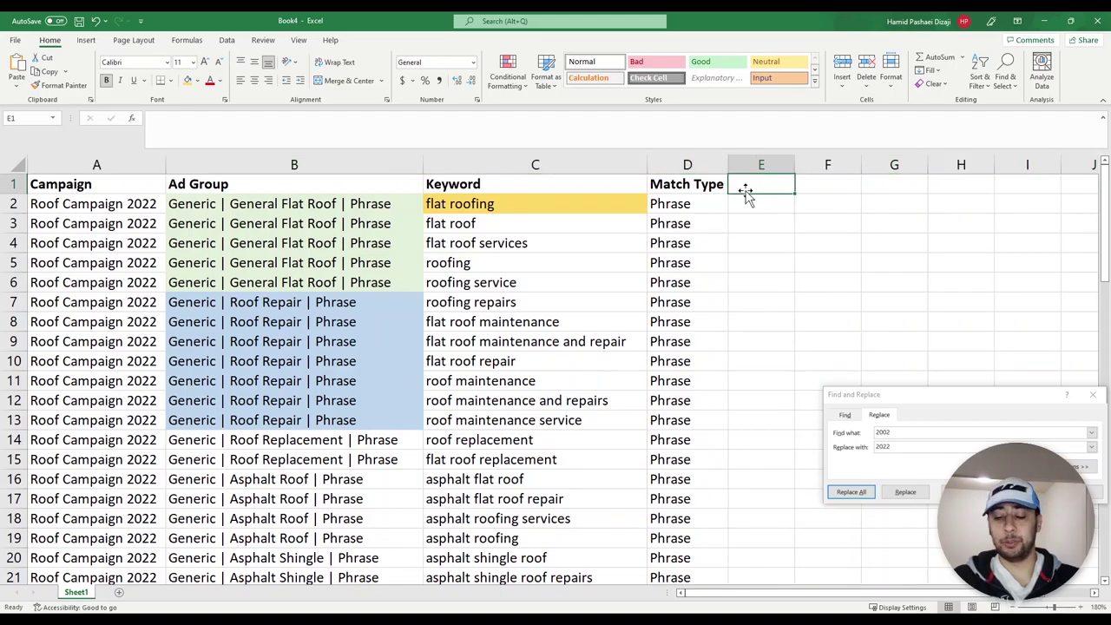
text(Max B)
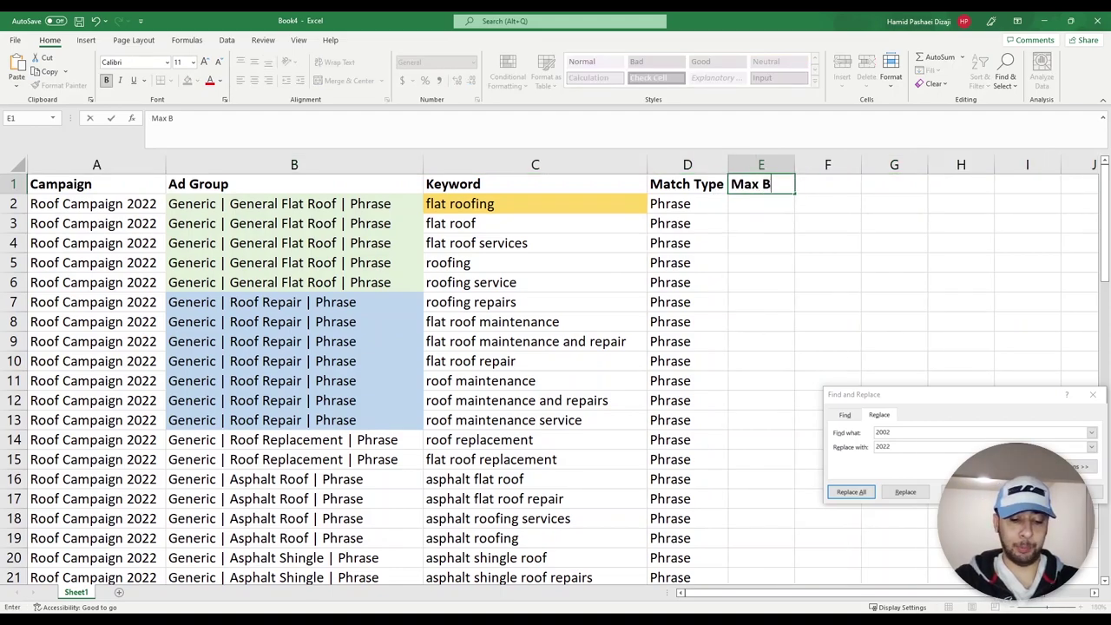
text(id)
key(Return)
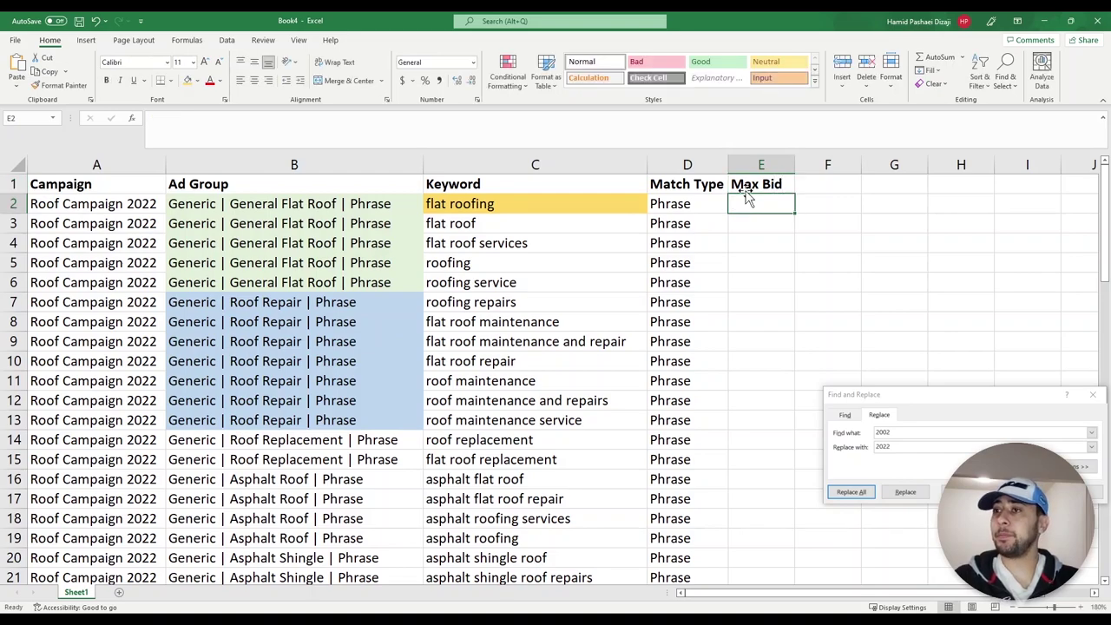
Enter a max bid of 2 for the flat roofing keyword and 3 for the flat roof keyword
click(590, 207)
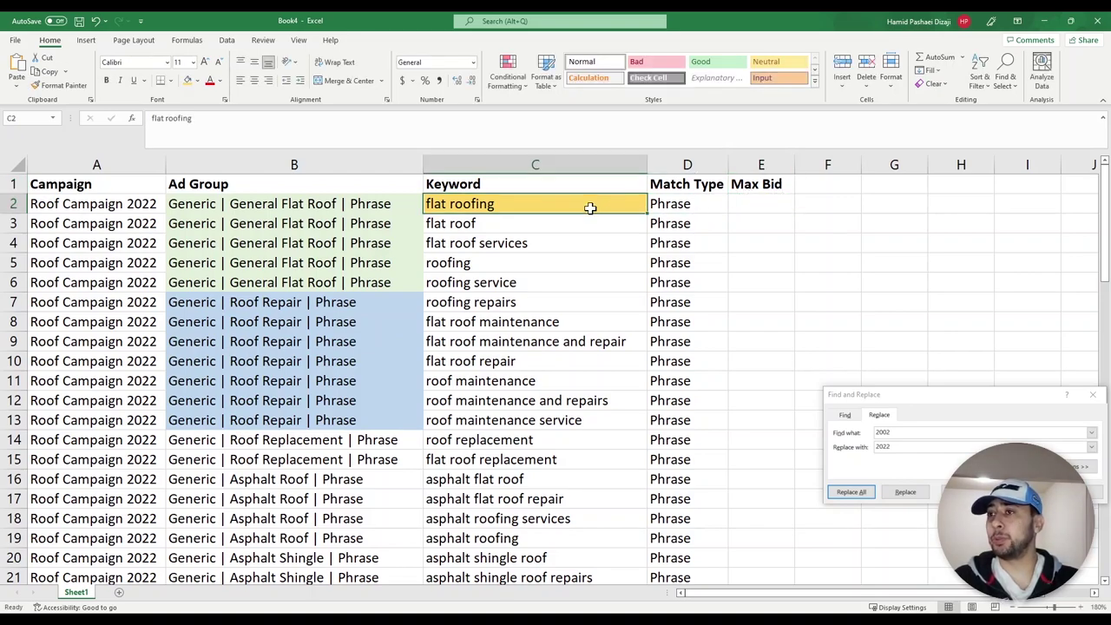
click(754, 203)
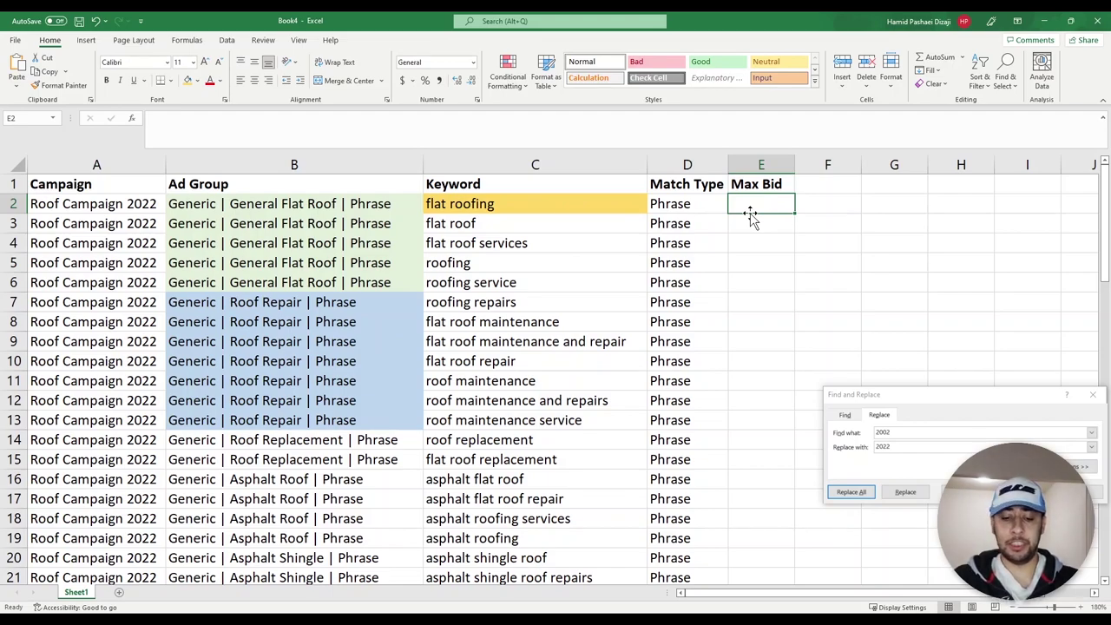
text(0)
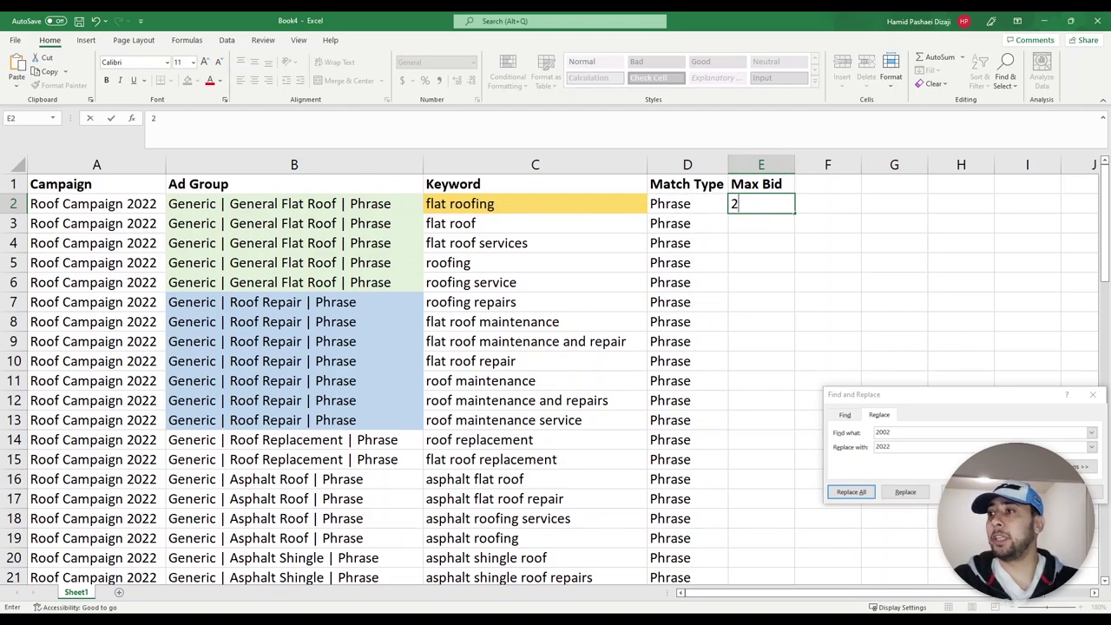
key(Return)
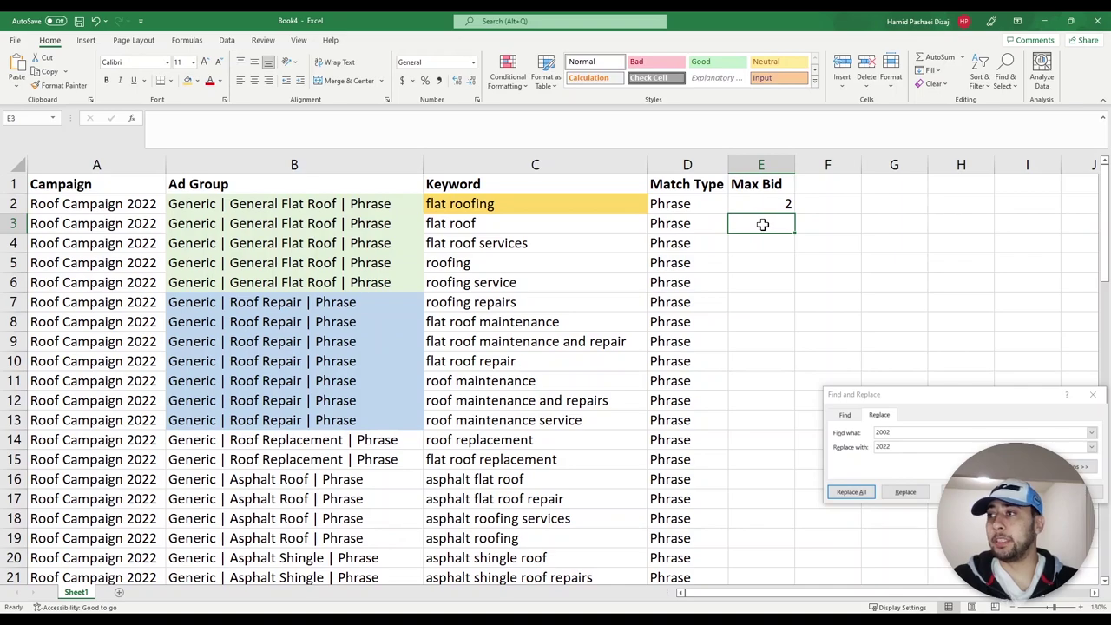
text(3)
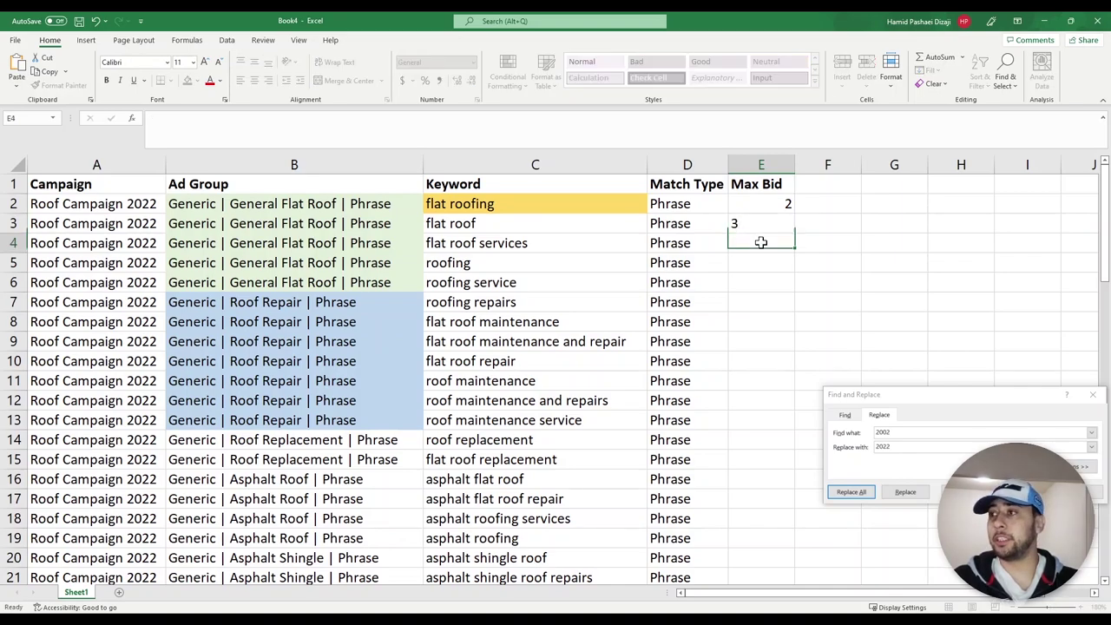
key(Return)
click(757, 222)
click(563, 224)
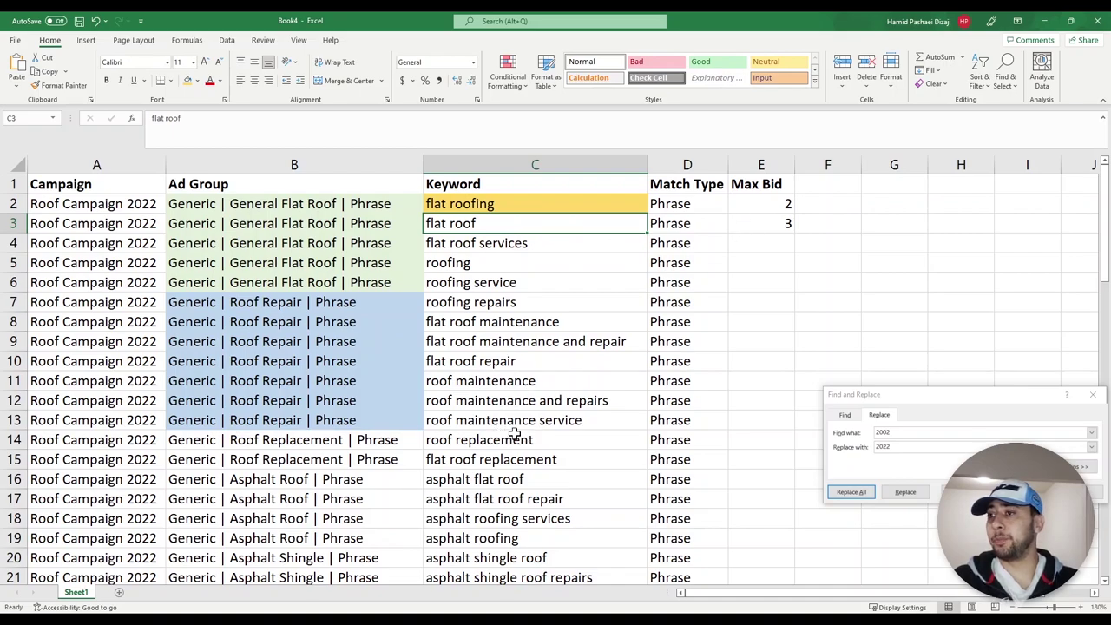
click(758, 241)
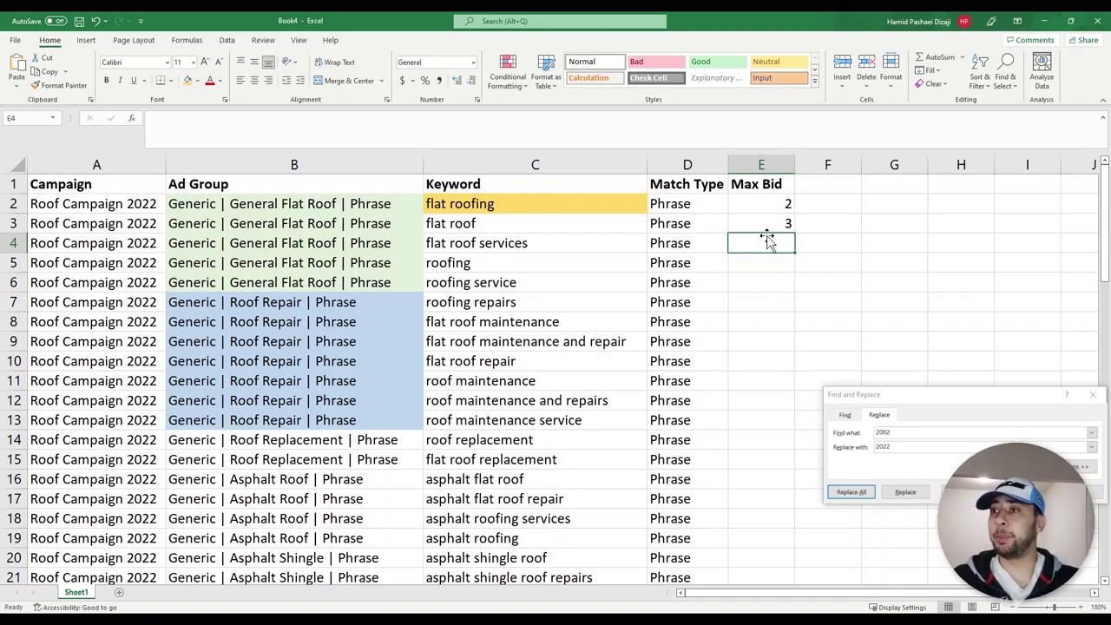
Clear the entire Max Bid column, including its header and both bids
right_click(761, 165)
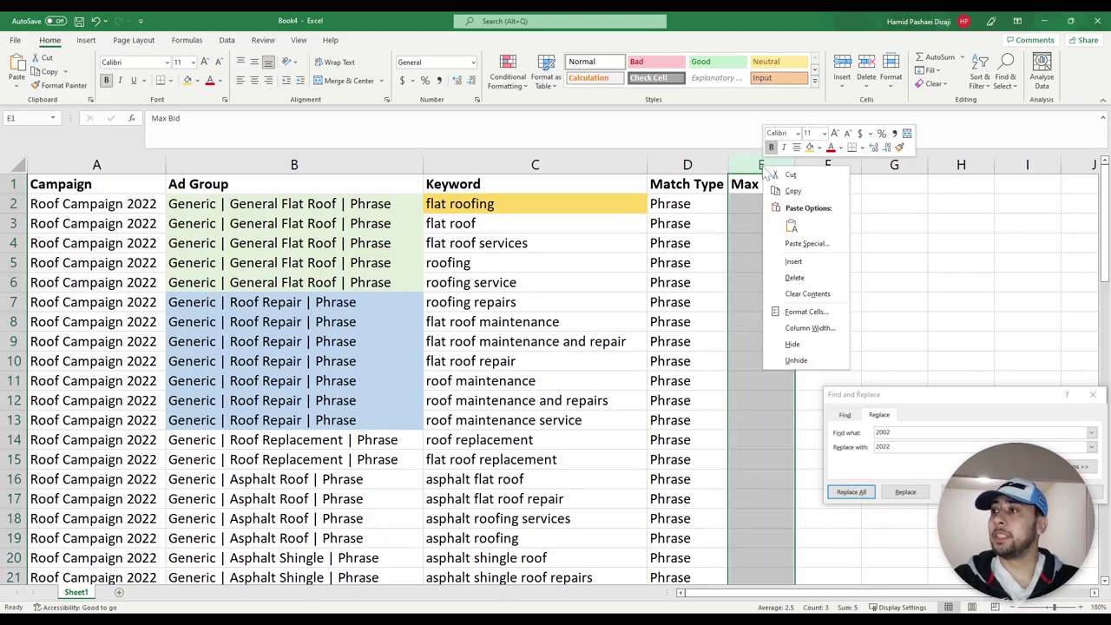
key(Escape)
key(Delete)
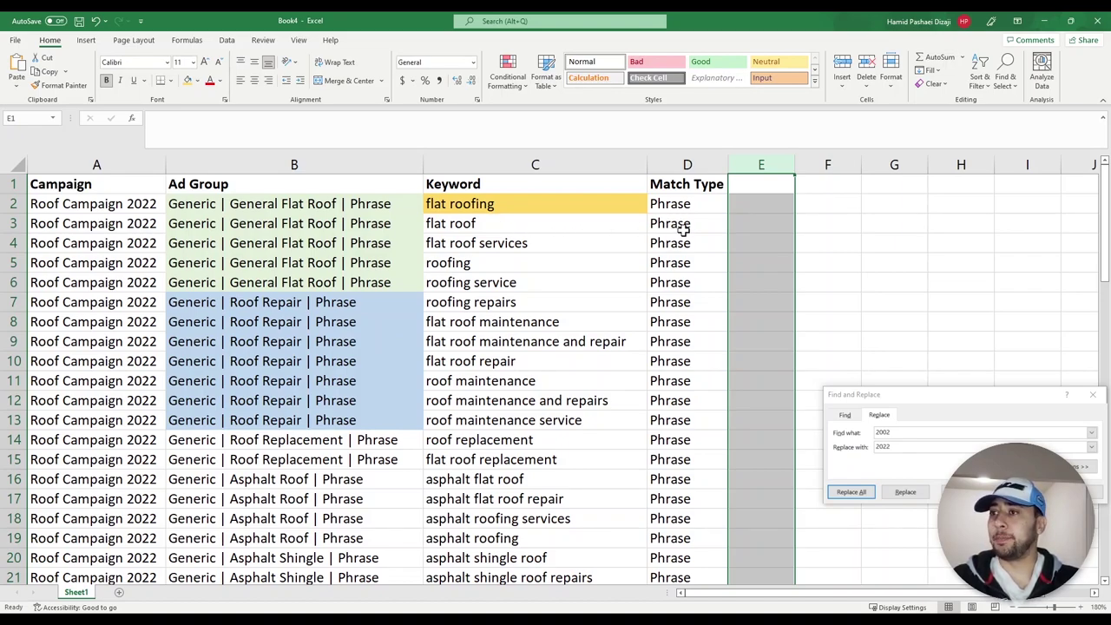
click(560, 244)
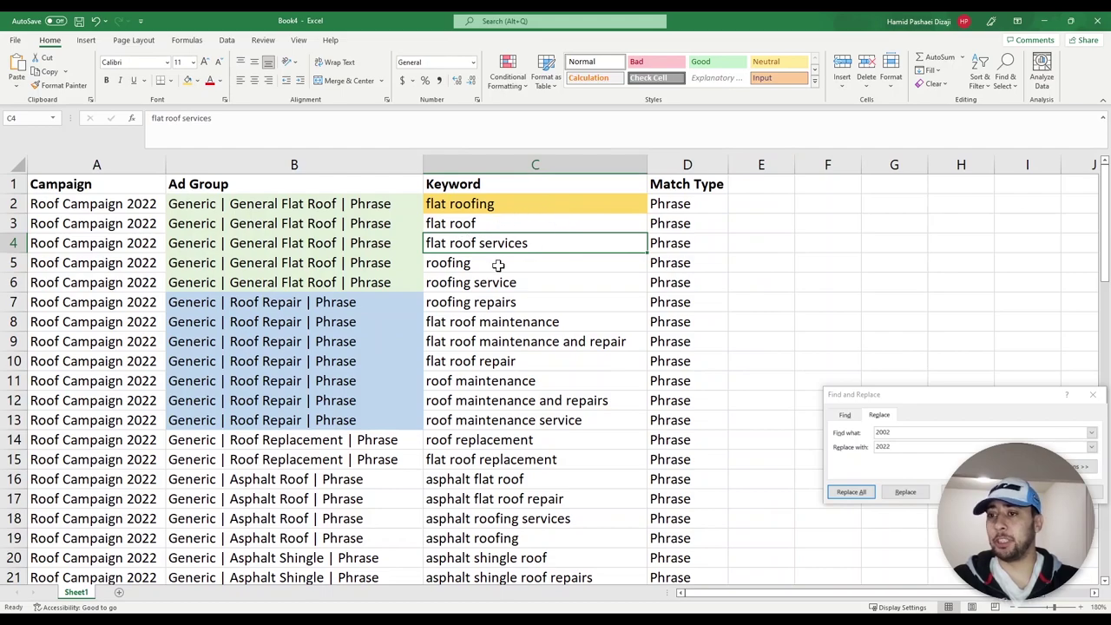
Rename the Sheet1 worksheet as KW
double_click(78, 593)
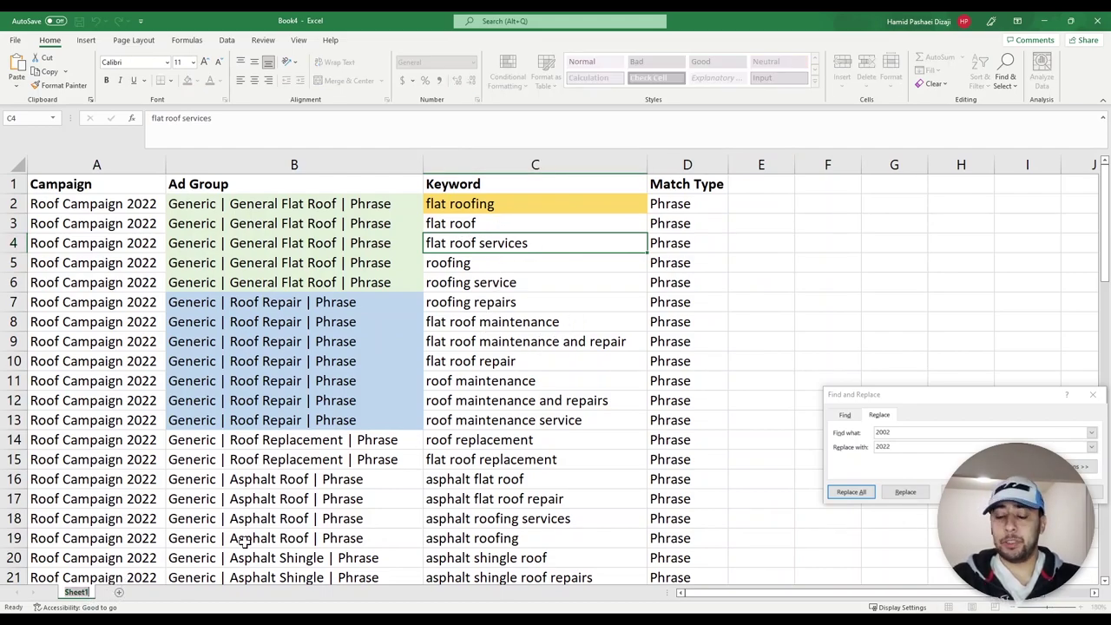
text(KW)
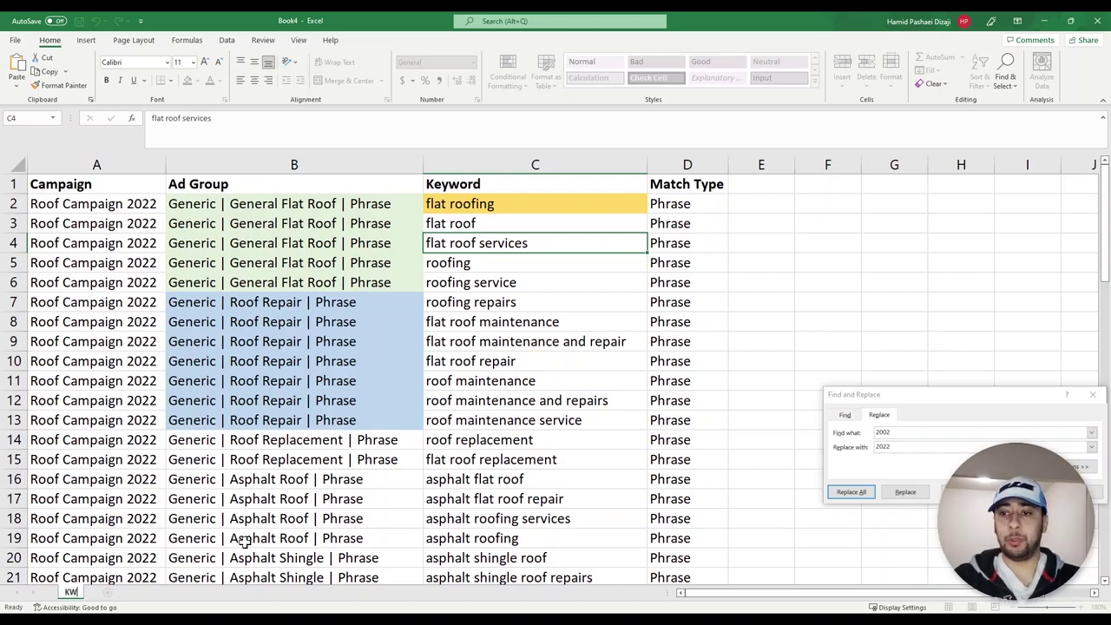
click(434, 321)
Examine the Campaign, Ad Group, Keyword and Match Type columns of the KW sheet
click(97, 165)
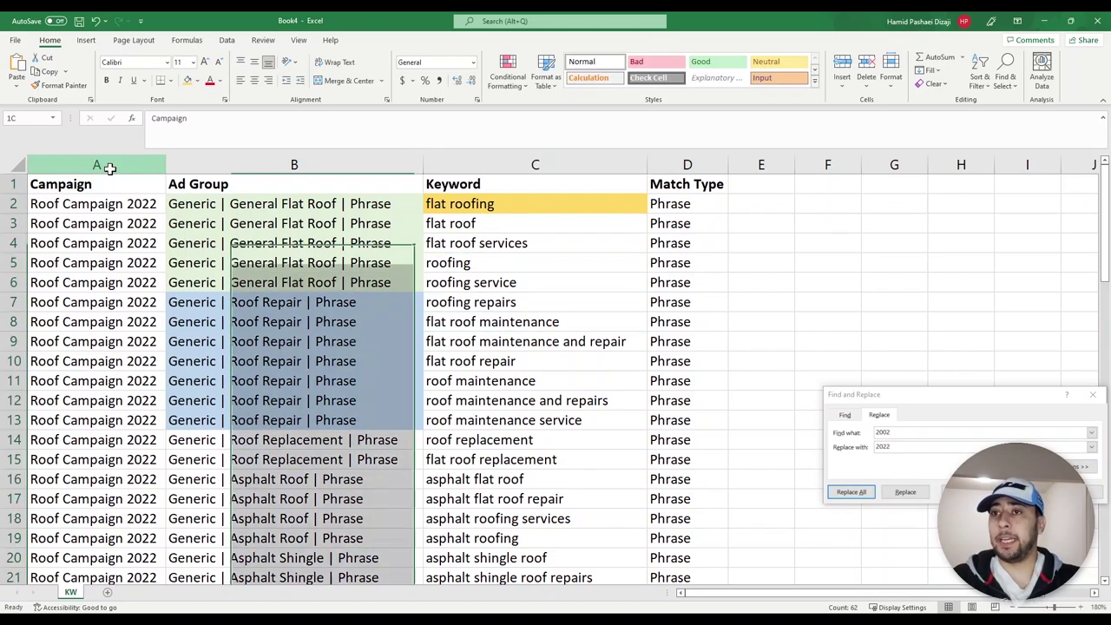
ctrl+click(558, 165)
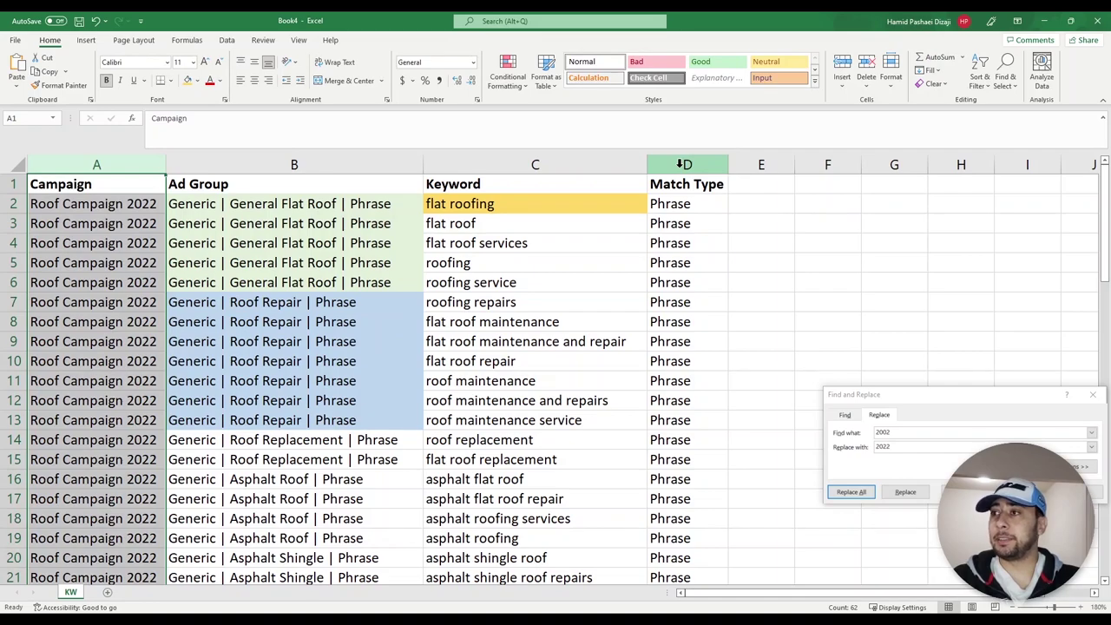
click(684, 164)
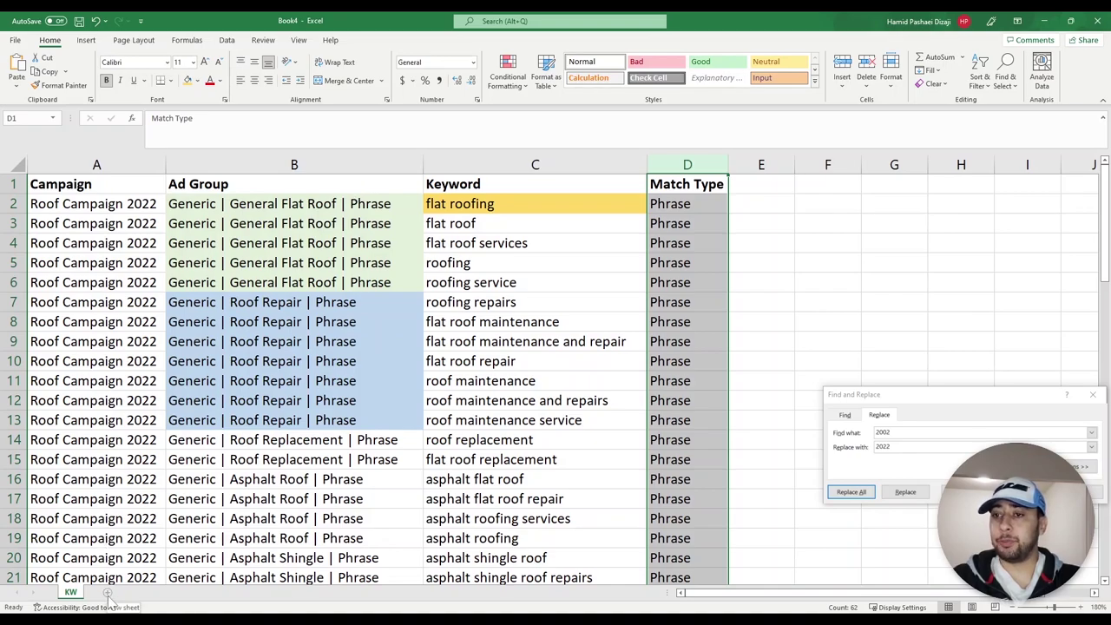
click(265, 381)
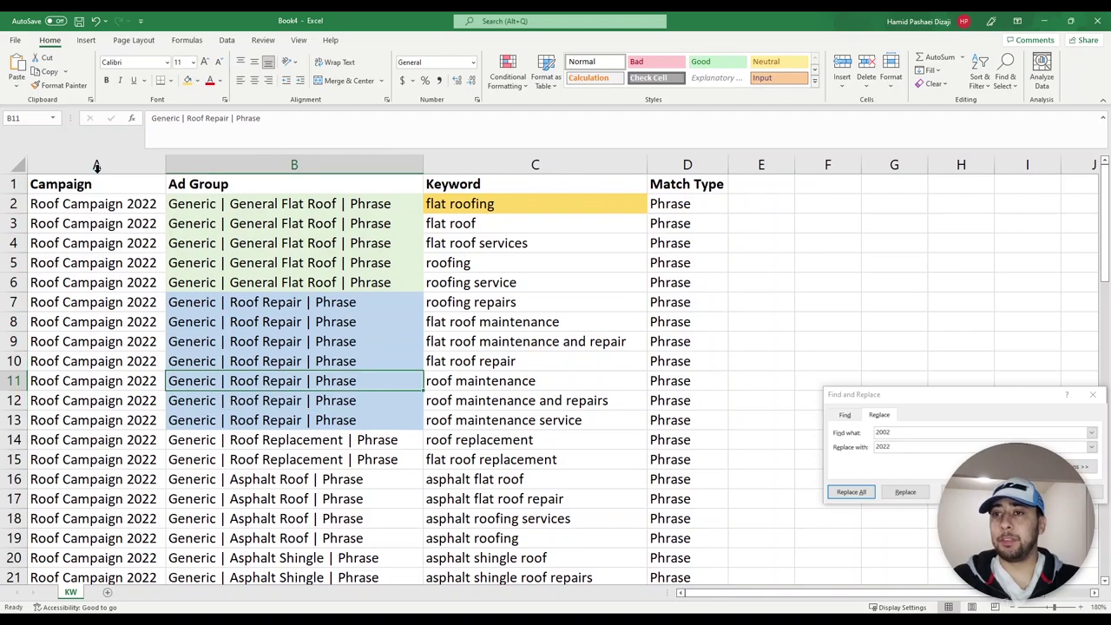
drag(98, 167, 650, 167)
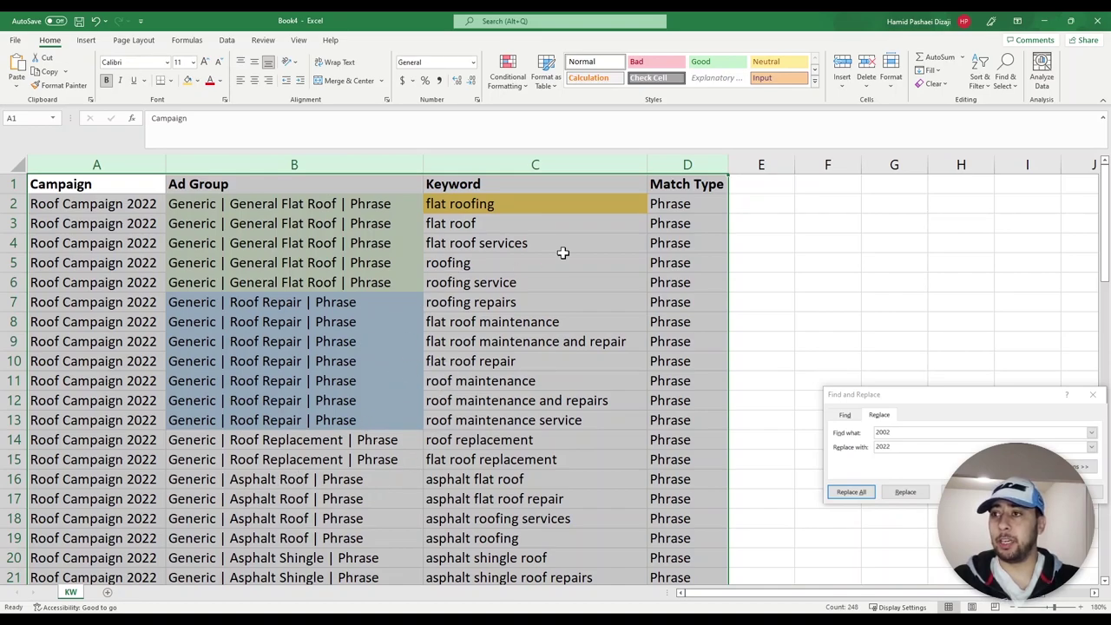
click(188, 542)
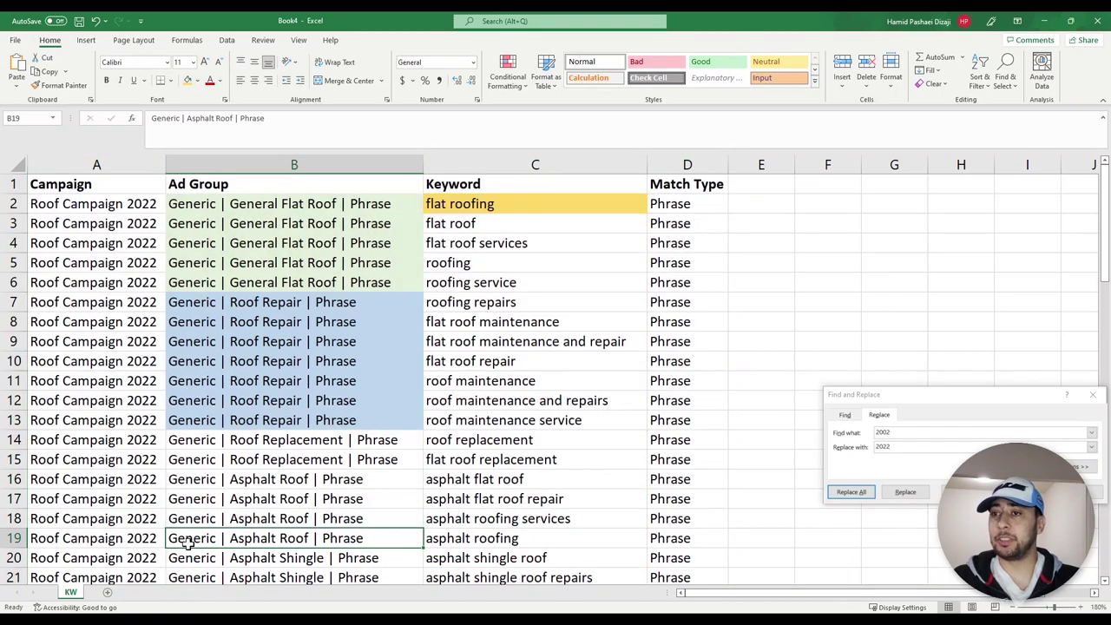
click(460, 161)
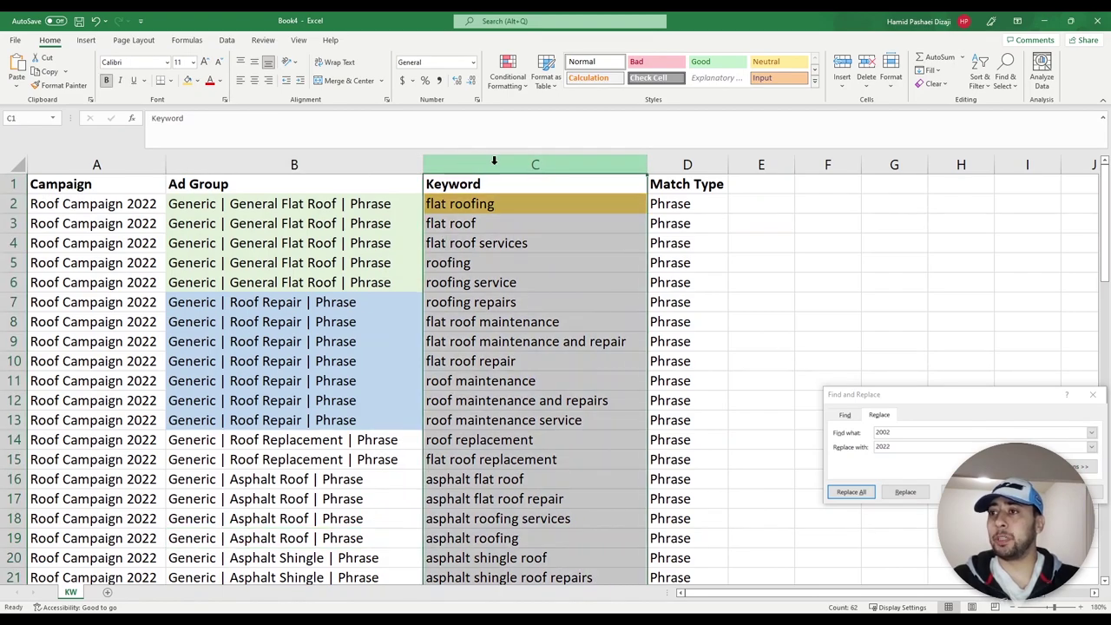
drag(301, 162, 104, 154)
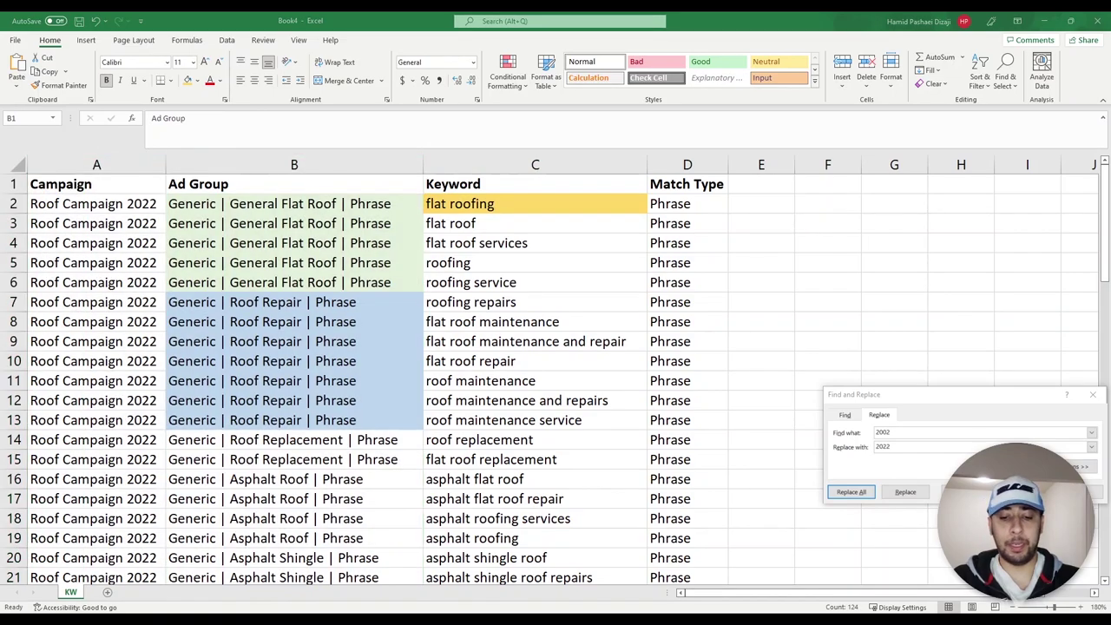
click(367, 263)
click(490, 159)
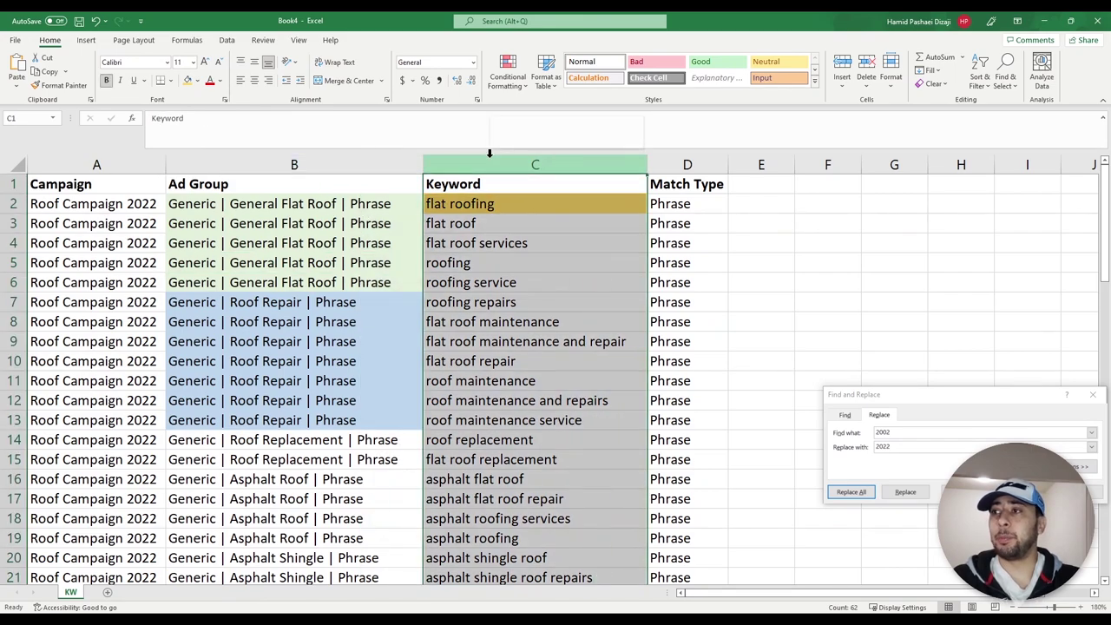
Delete the Keyword and Match Type columns from the KW sheet
right_click(492, 159)
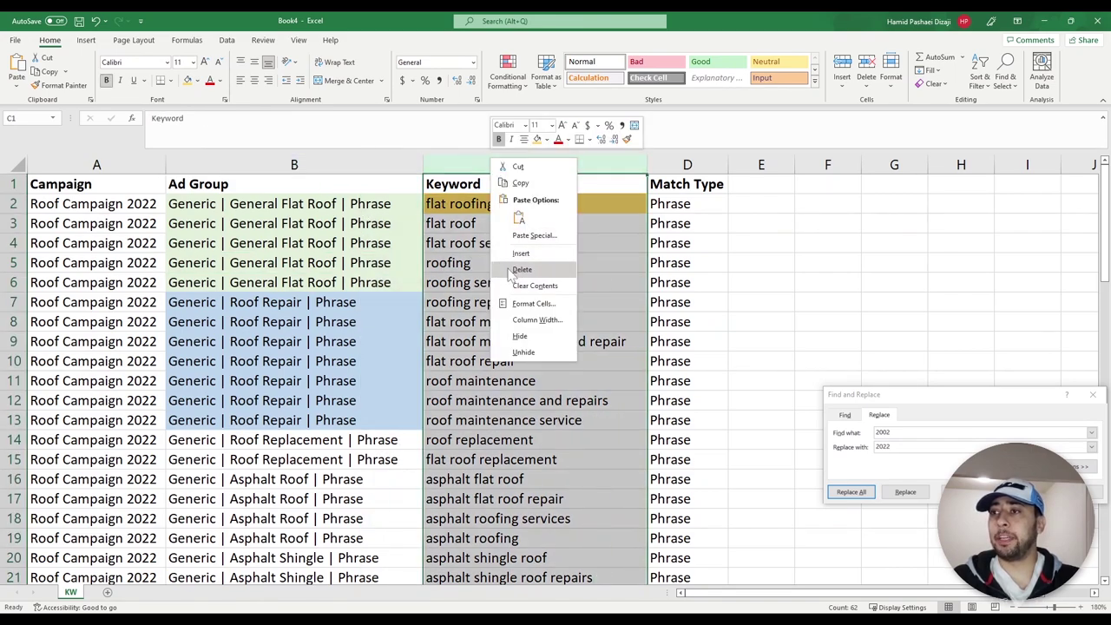
click(522, 271)
right_click(470, 167)
click(501, 275)
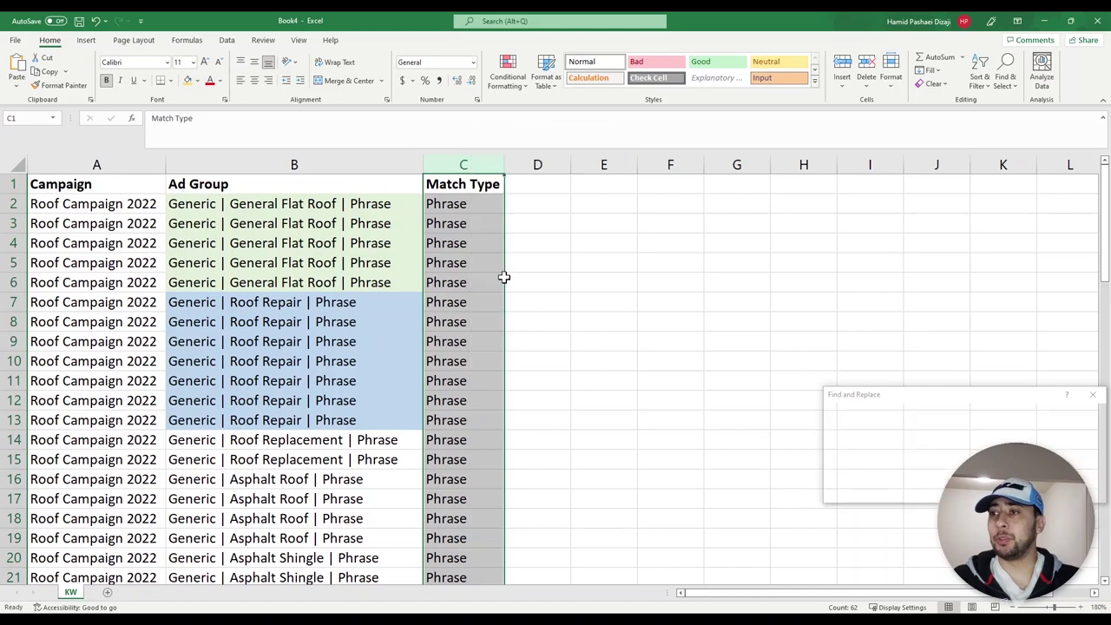
drag(273, 181, 12, 276)
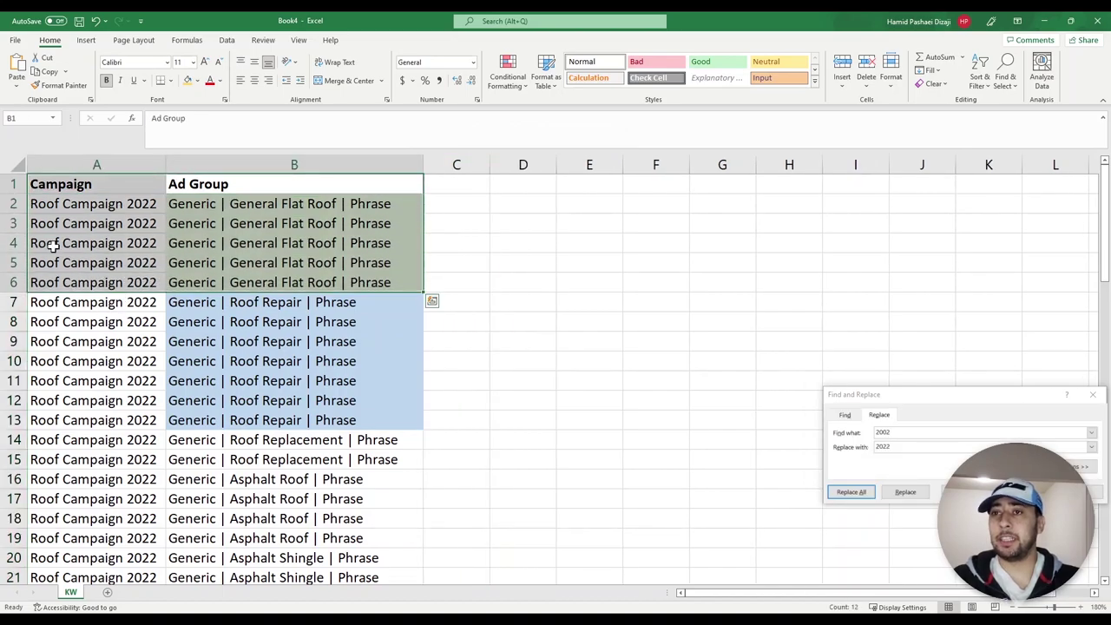
click(212, 165)
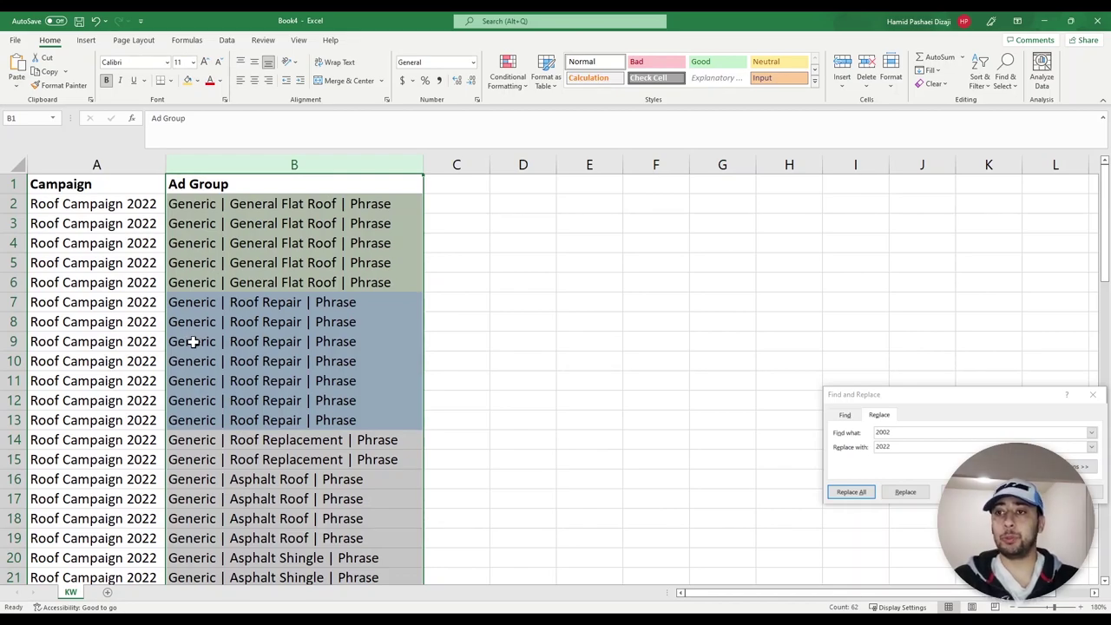
click(265, 287)
Undo the deletion of the Keyword and Match Type columns
key(ctrl+z)
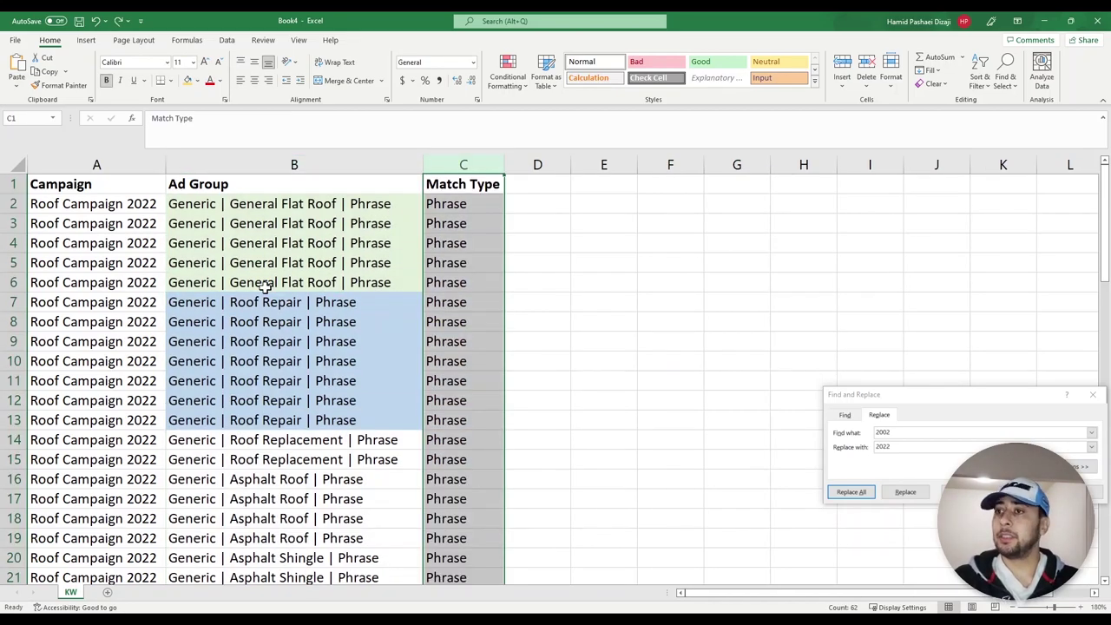
key(ctrl+z)
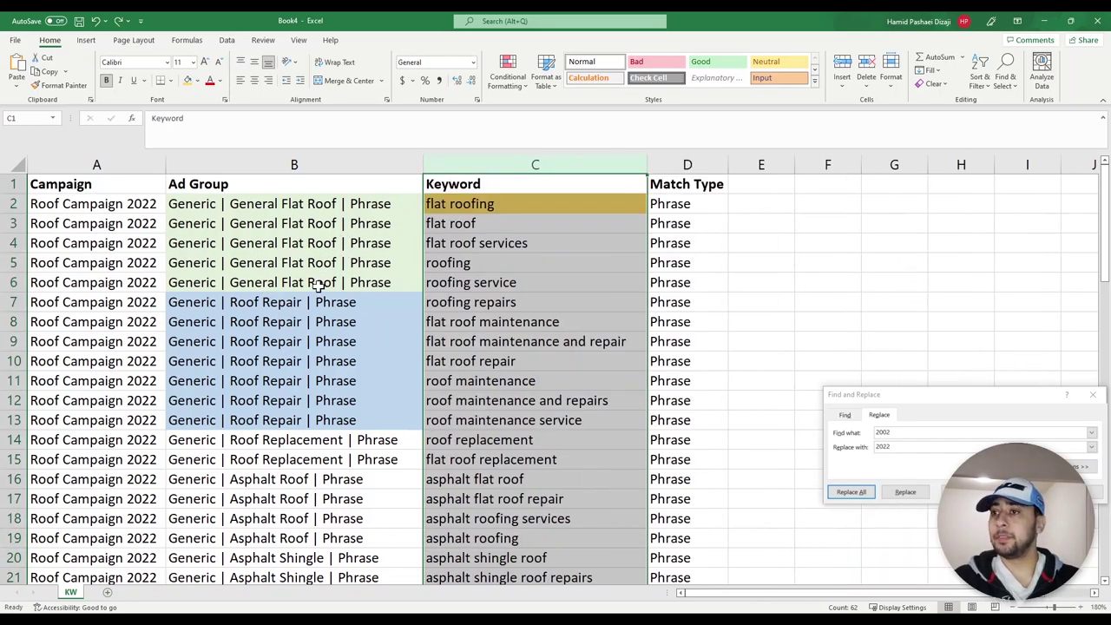
click(318, 285)
Add a new worksheet after KW and name it RSA
click(108, 592)
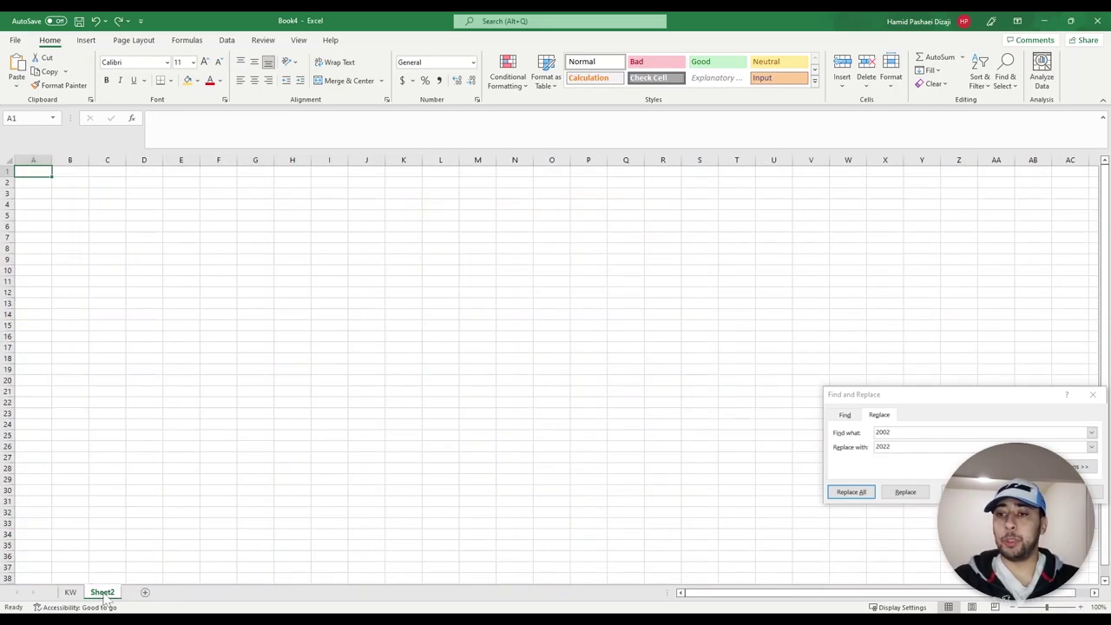
double_click(103, 592)
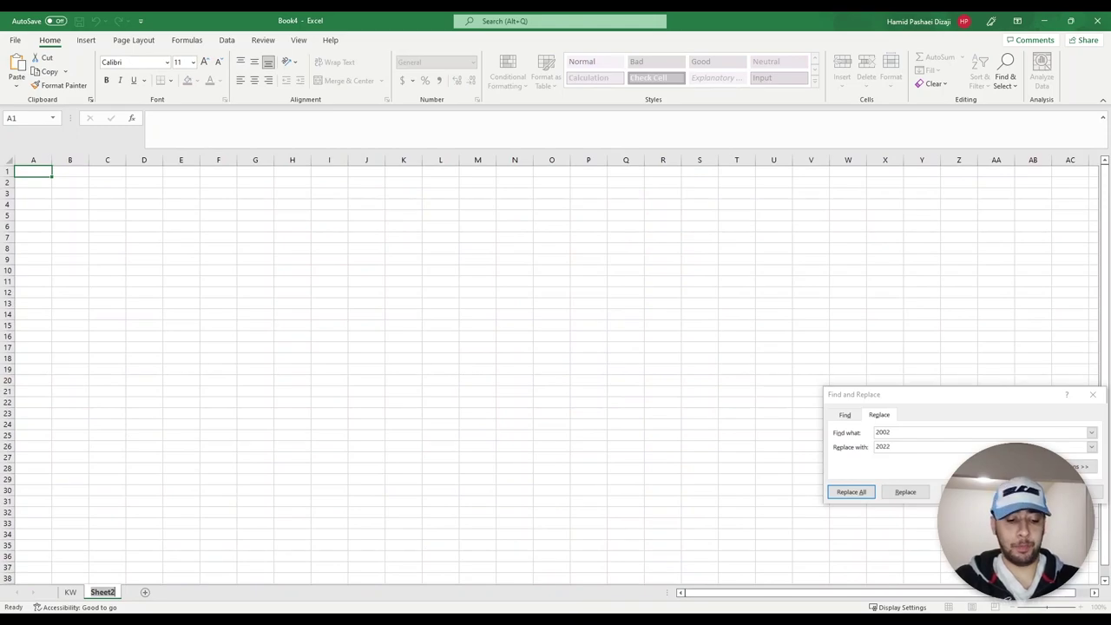
text(RSA)
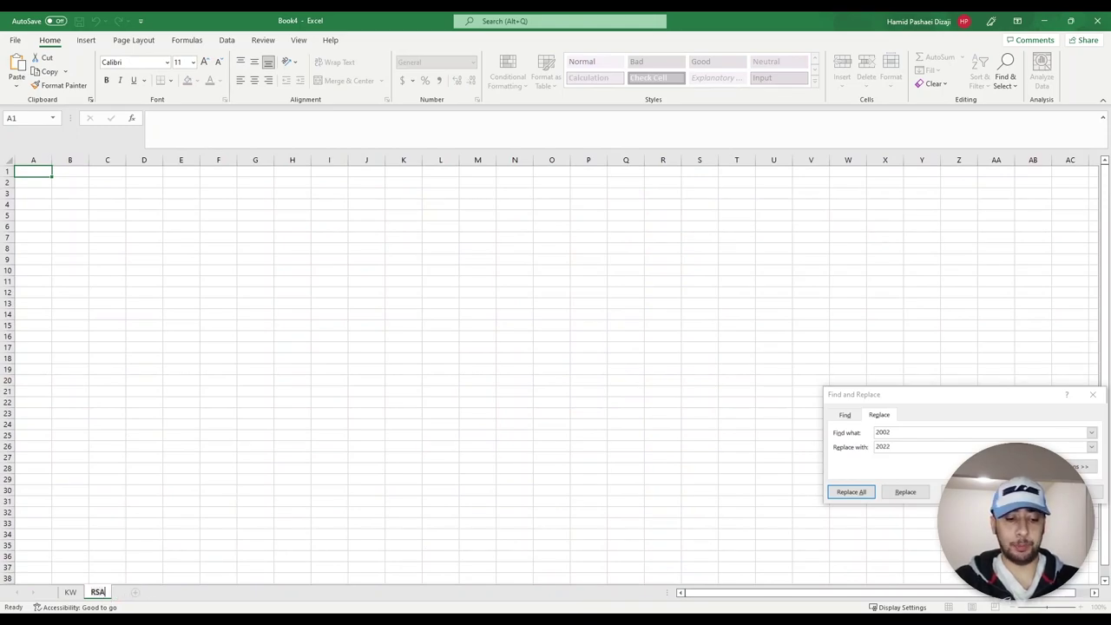
click(203, 545)
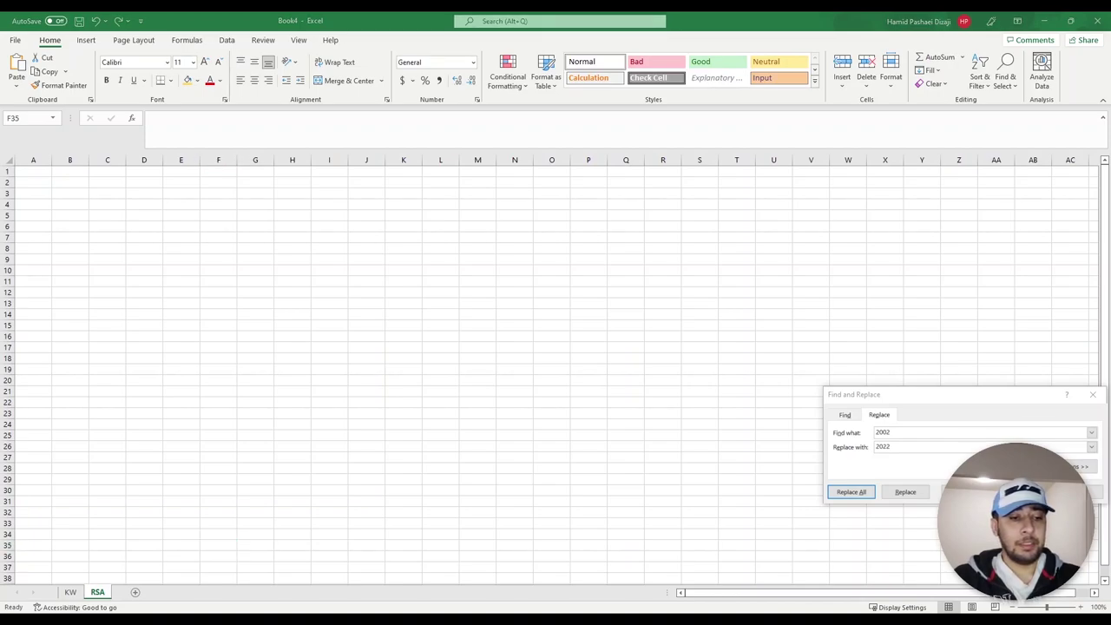
Enter the header Campaign in cell A1 of the RSA sheet
click(37, 171)
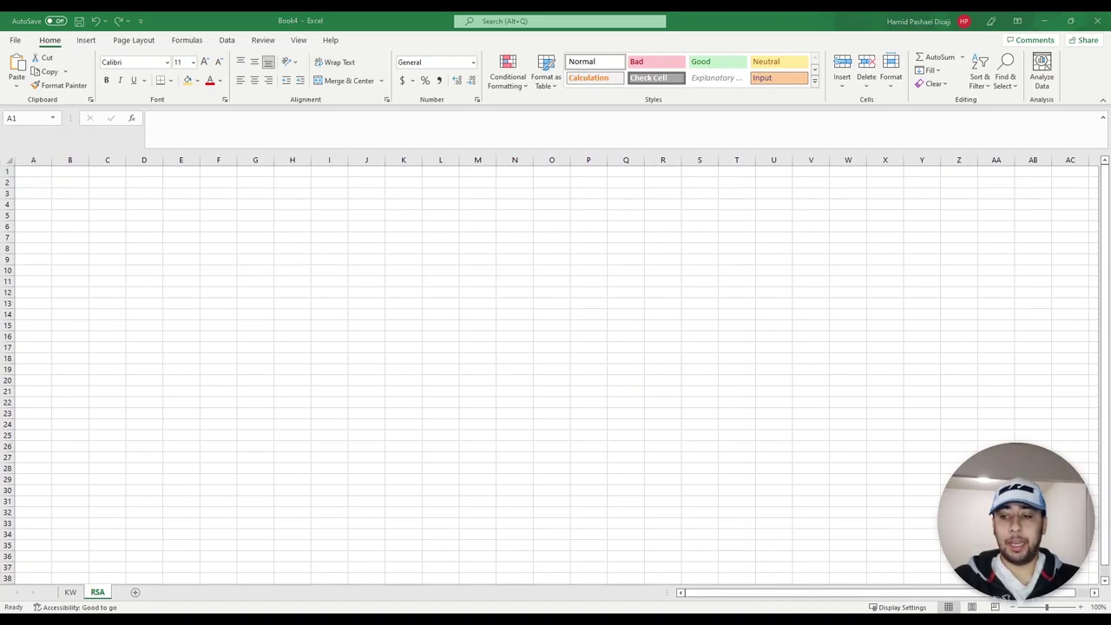
ctrl+scroll(122, 240, up, 5)
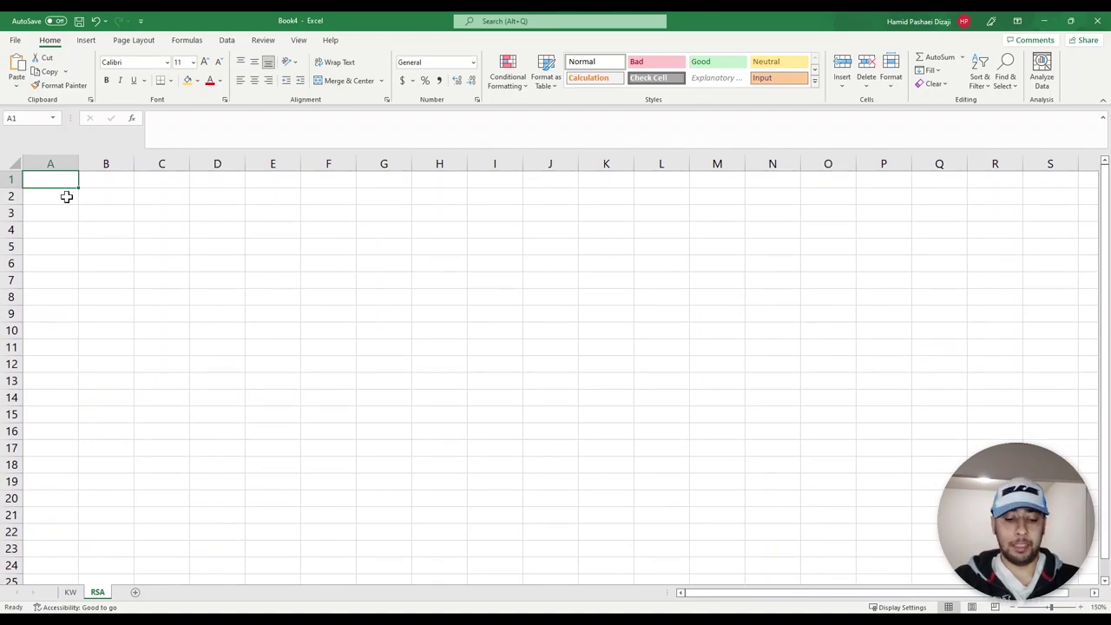
text(Campaign)
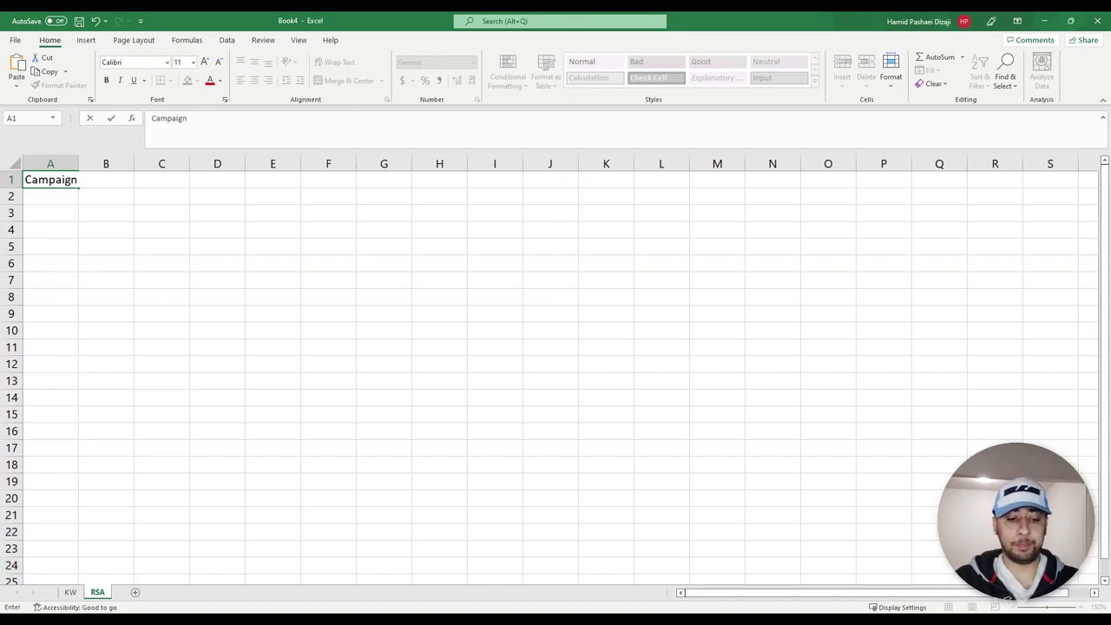
key(ctrl+Return)
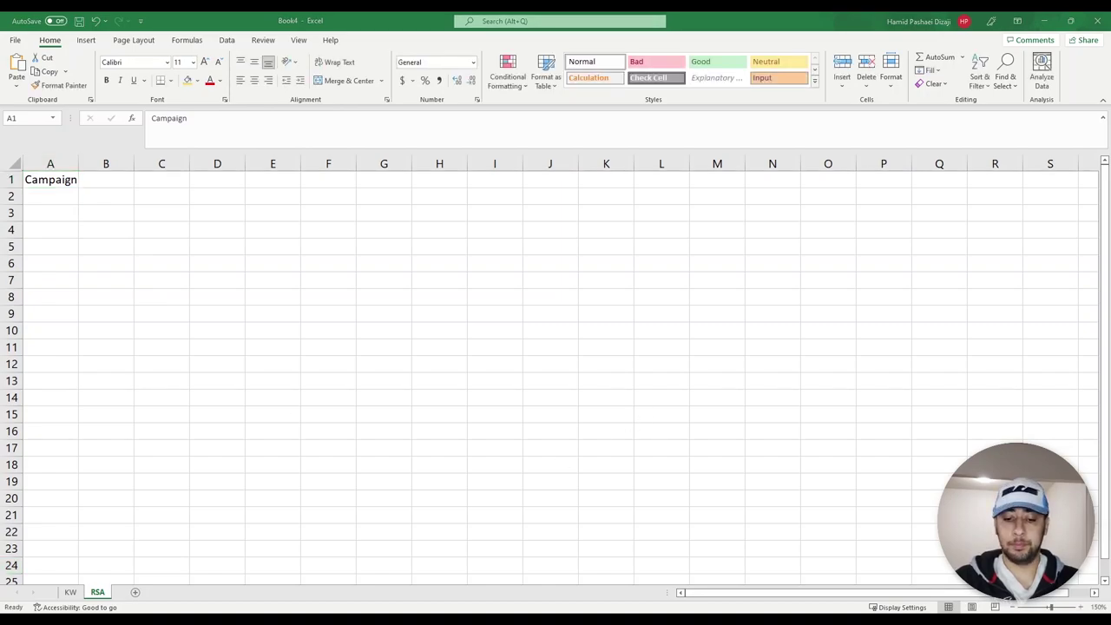
click(1081, 610)
click(1080, 610)
click(1081, 610)
click(1081, 610)
click(1081, 610)
click(1081, 611)
click(1081, 611)
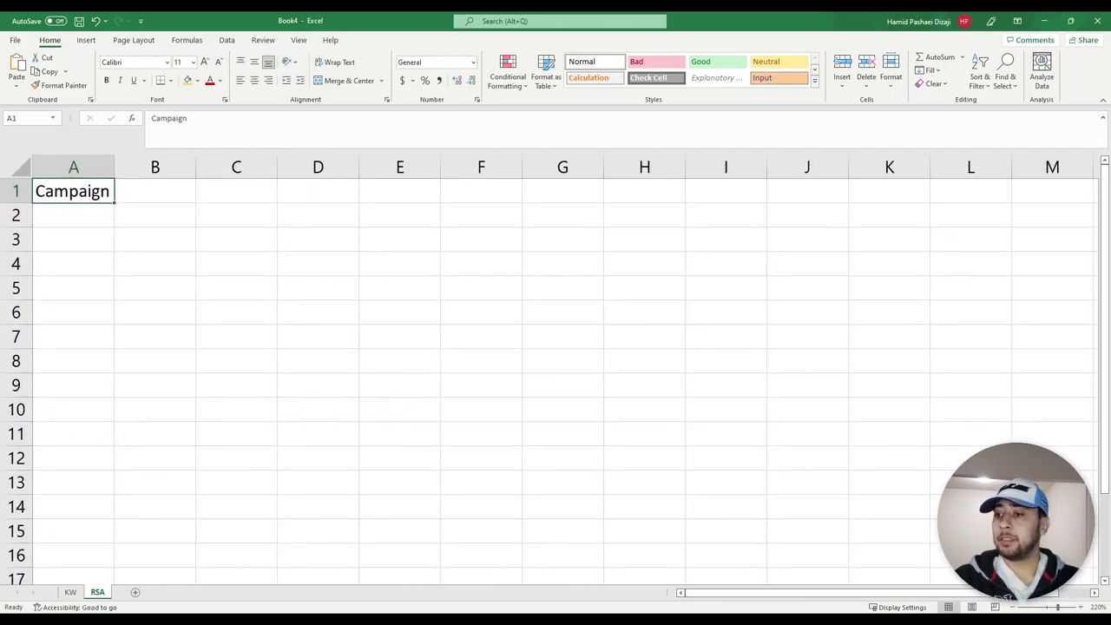
key(alt+Tab)
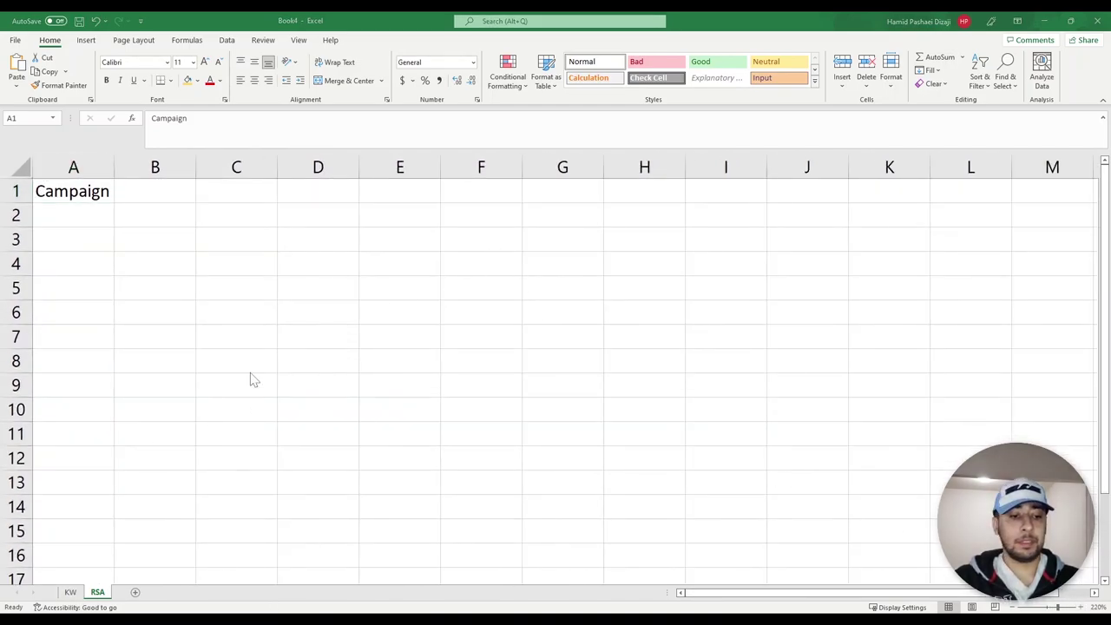
Enter the headers Ad Group in cell B1 and Ad type in cell C1
click(156, 195)
text(Ad Gr)
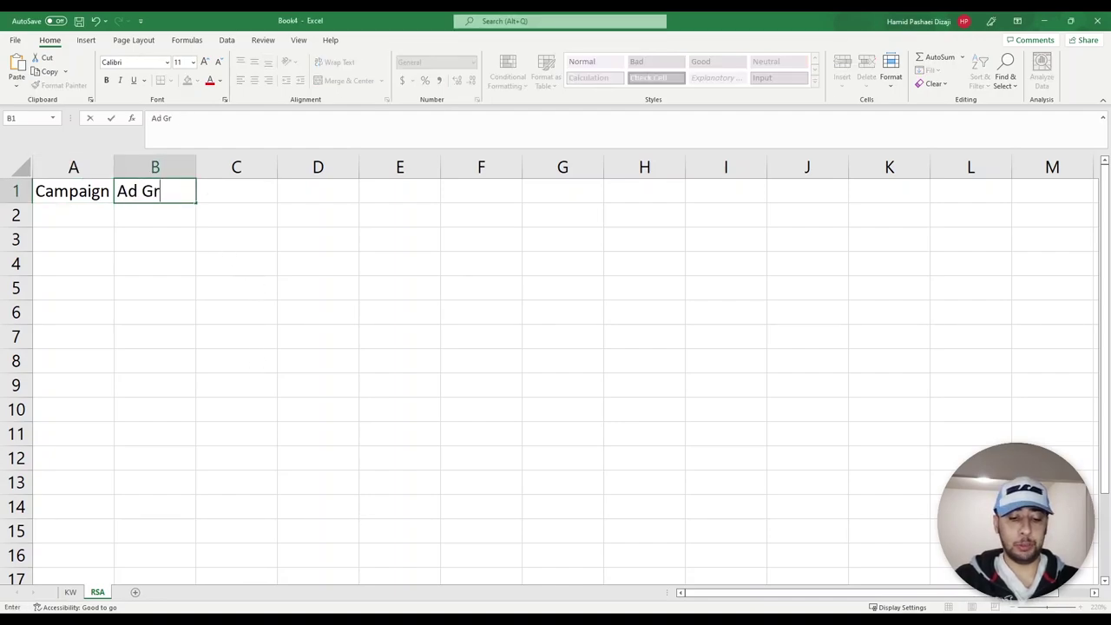
text(oup)
key(Return)
click(244, 190)
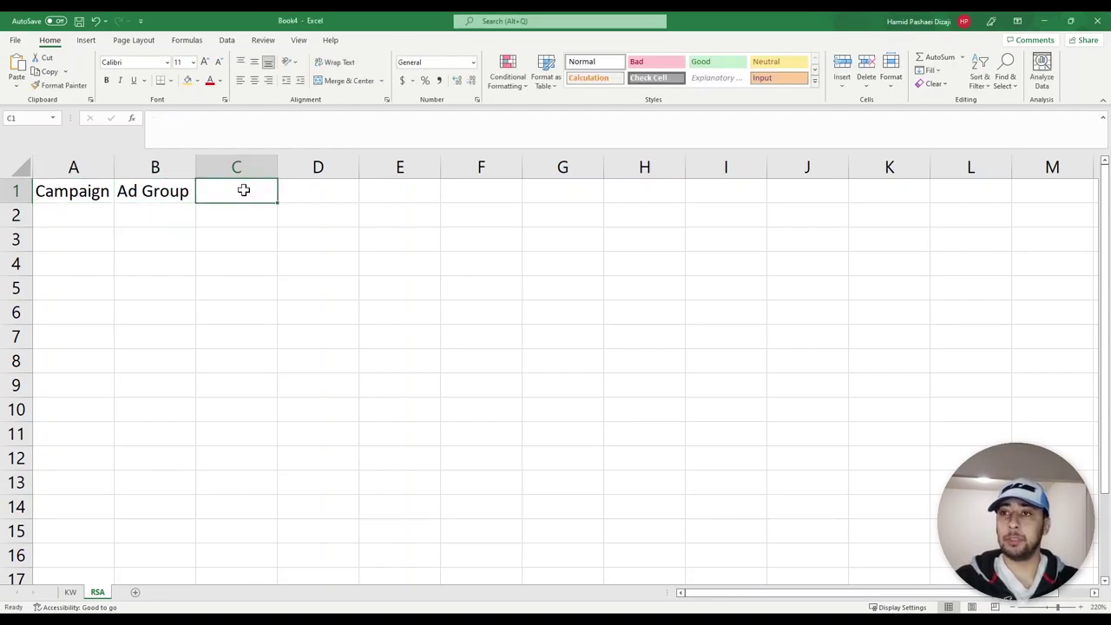
text(Ad)
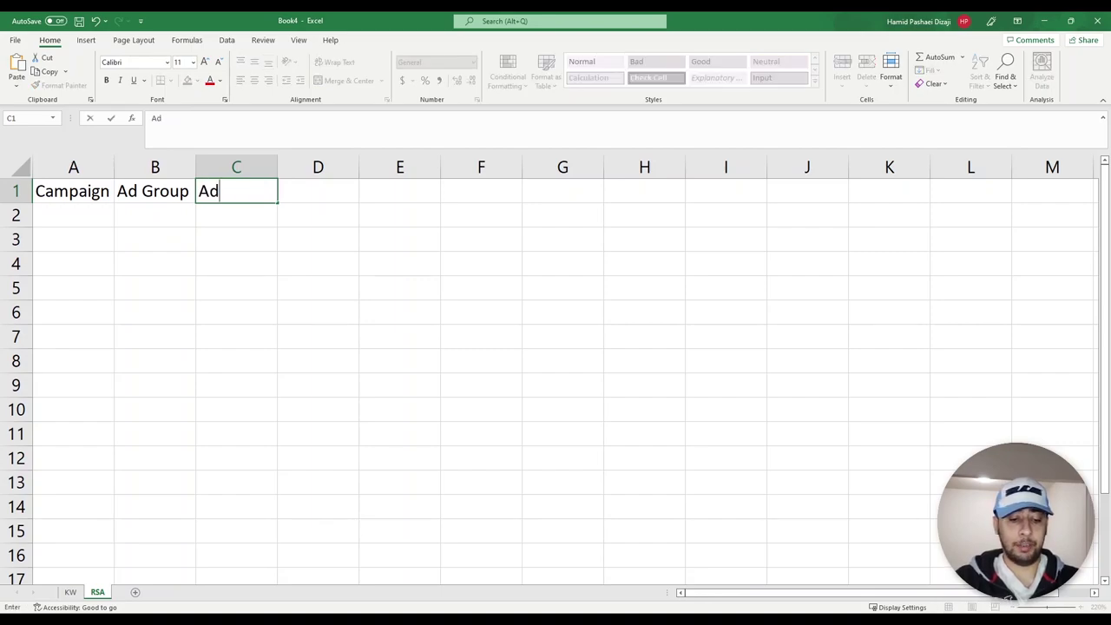
text( type)
key(Return)
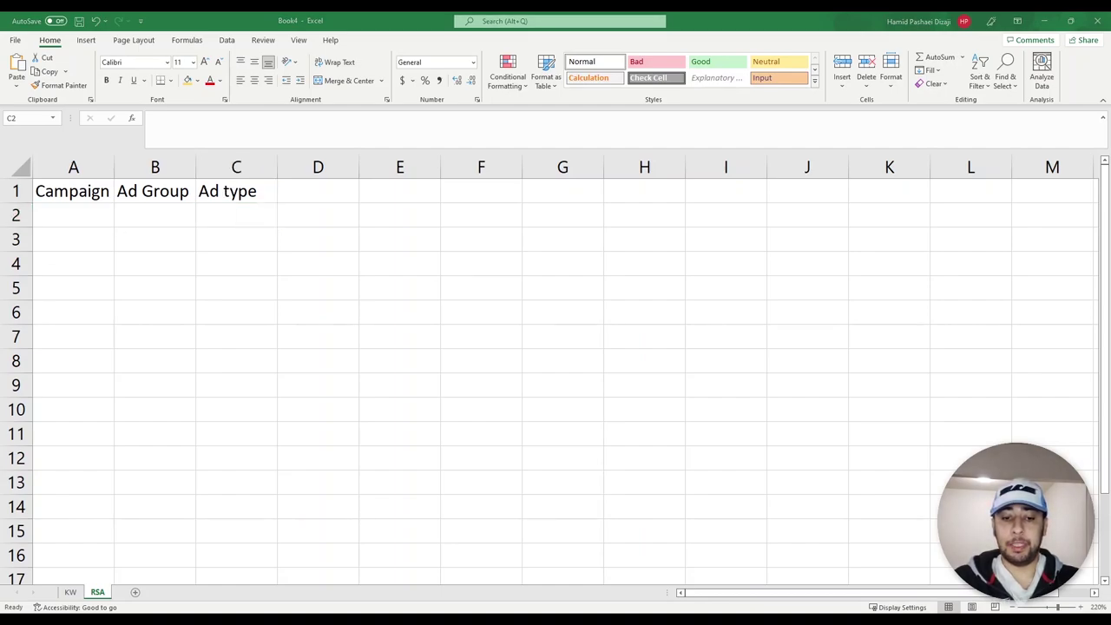
click(205, 216)
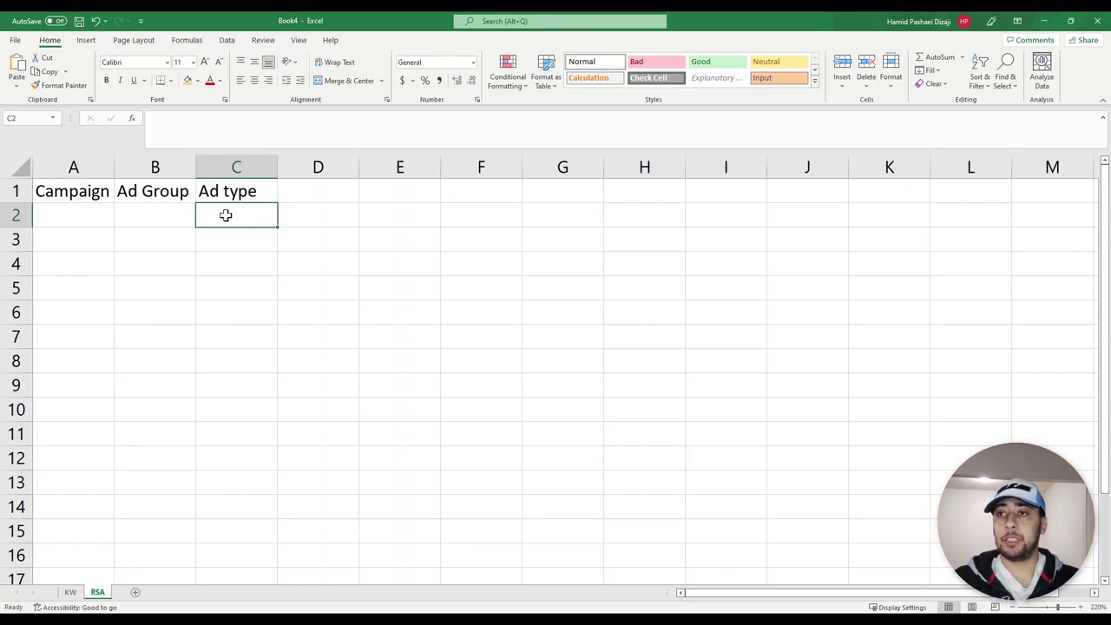
Enter the header Headline 1 in cell D1 and extend it into E1 as Headline 2
click(303, 191)
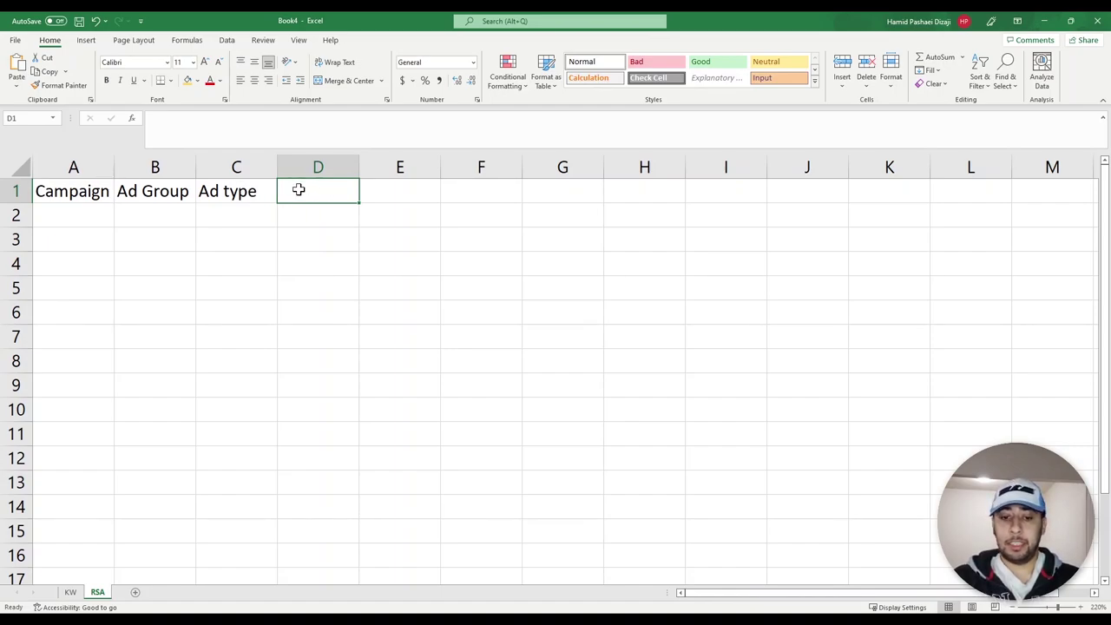
text(Headlines)
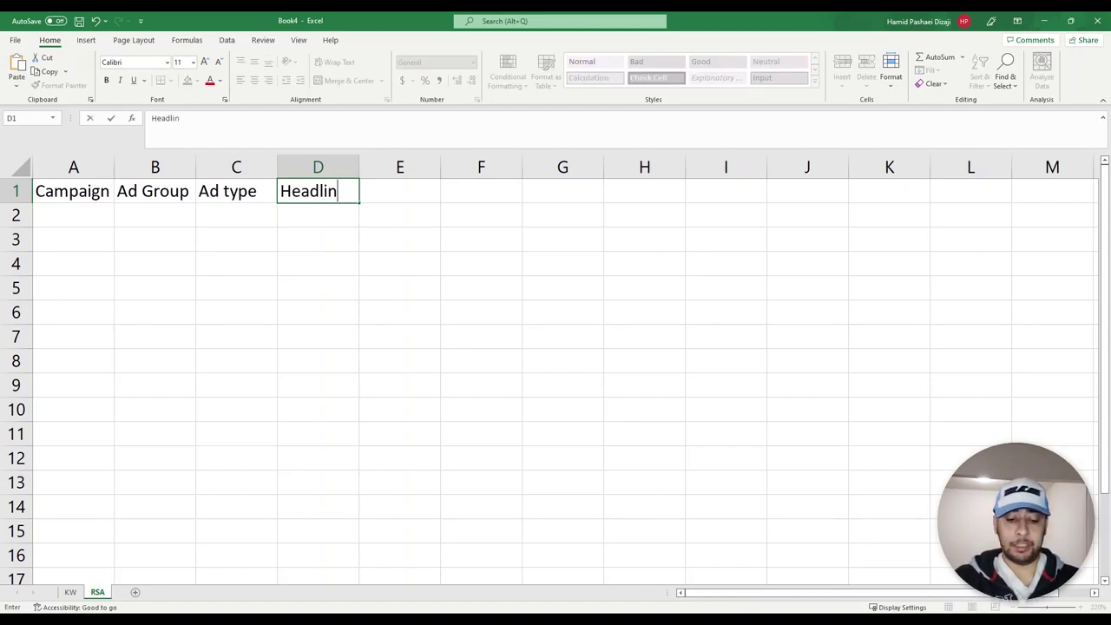
drag(349, 191, 405, 193)
key(BackSpace)
key(F2)
key(shift+Left)
text(2)
key(Return)
Copy the Headline 2 header into cell F1 and change it to Headline 3
click(408, 192)
key(ctrl+c)
click(492, 195)
key(ctrl+v)
key(F2)
key(shift+Left)
text(3)
key(ctrl+Return)
Copy the Headline 3 header into cell G1 and change it to Headline 4
key(ctrl+c)
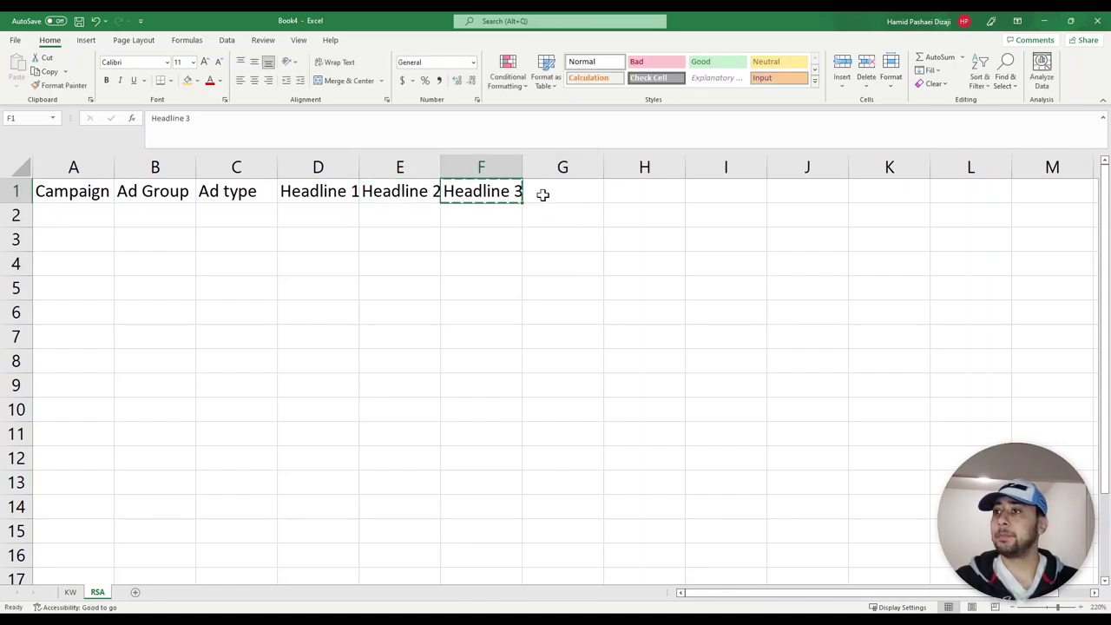
click(539, 193)
key(ctrl+v)
key(F2)
key(shift+Left)
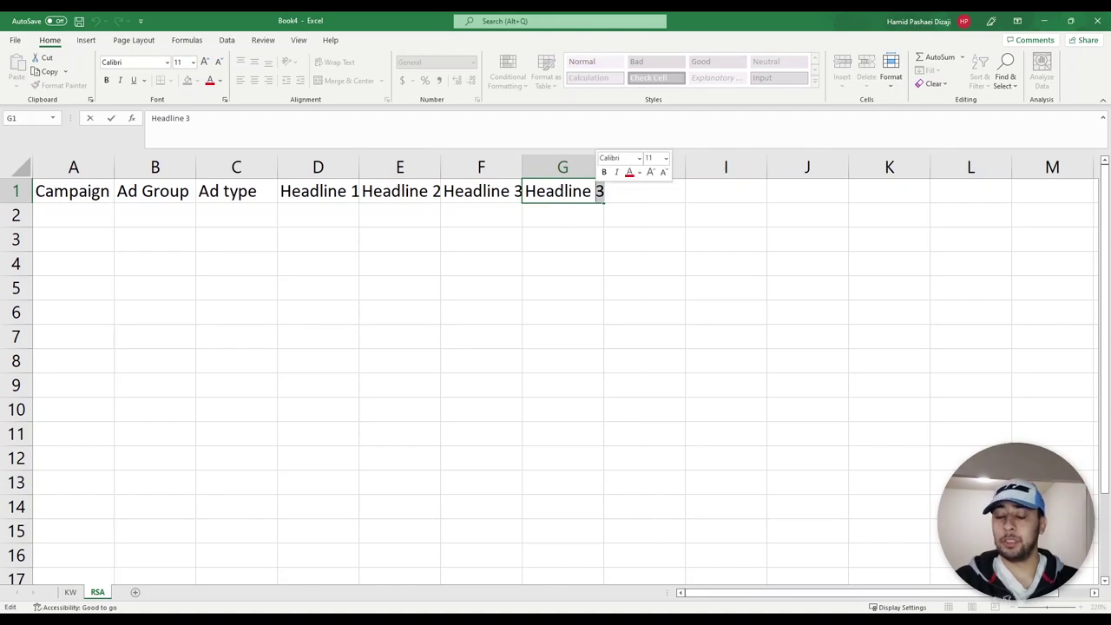
text(4)
click(659, 210)
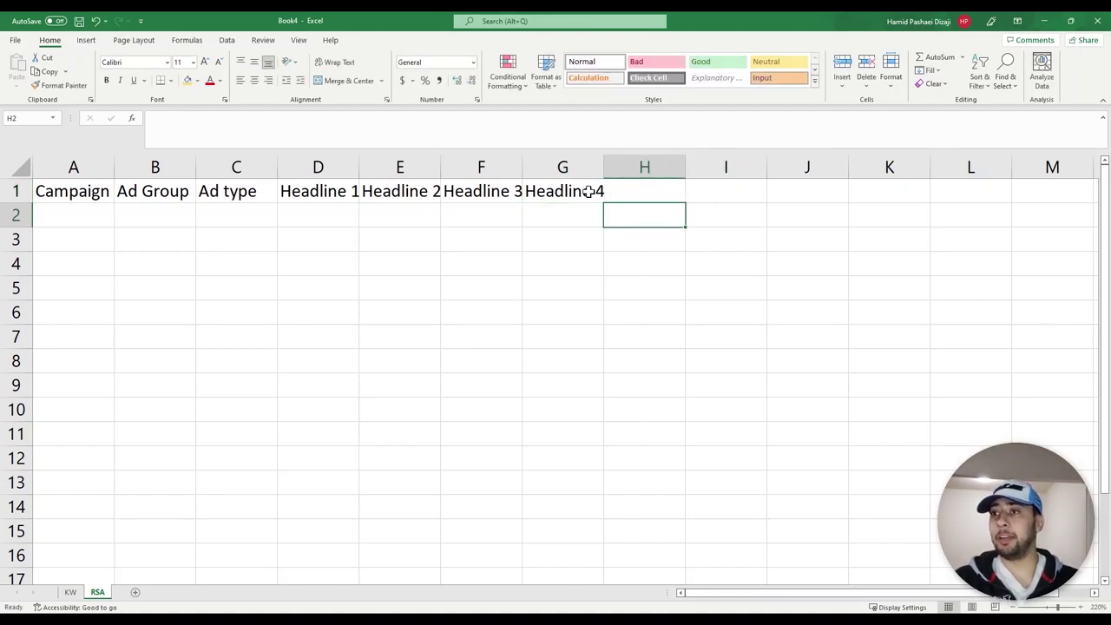
drag(598, 164, 311, 167)
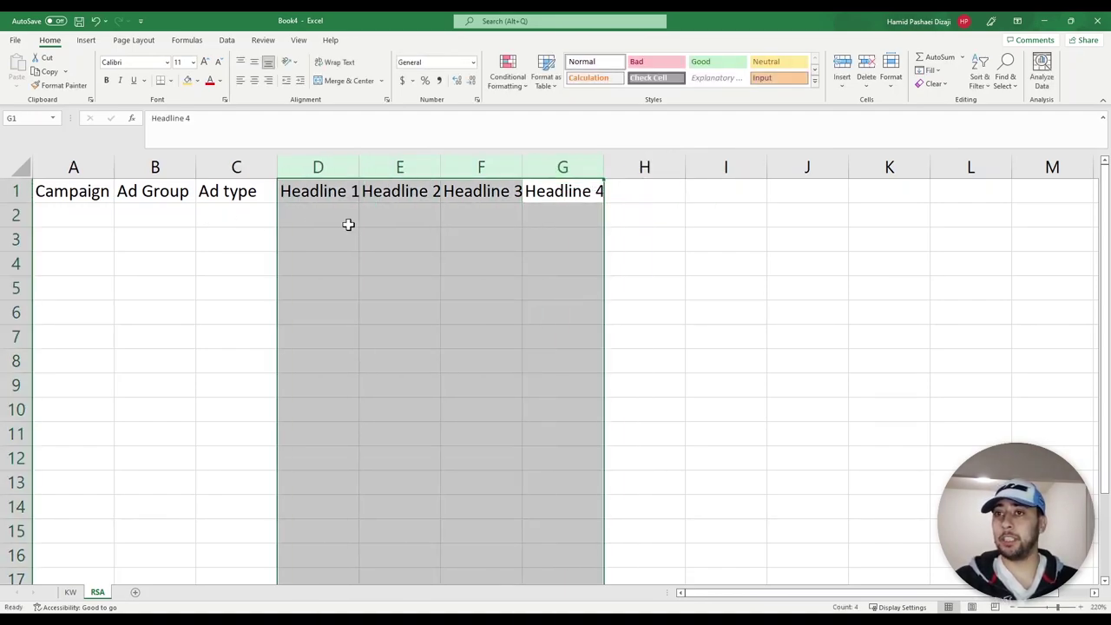
click(612, 190)
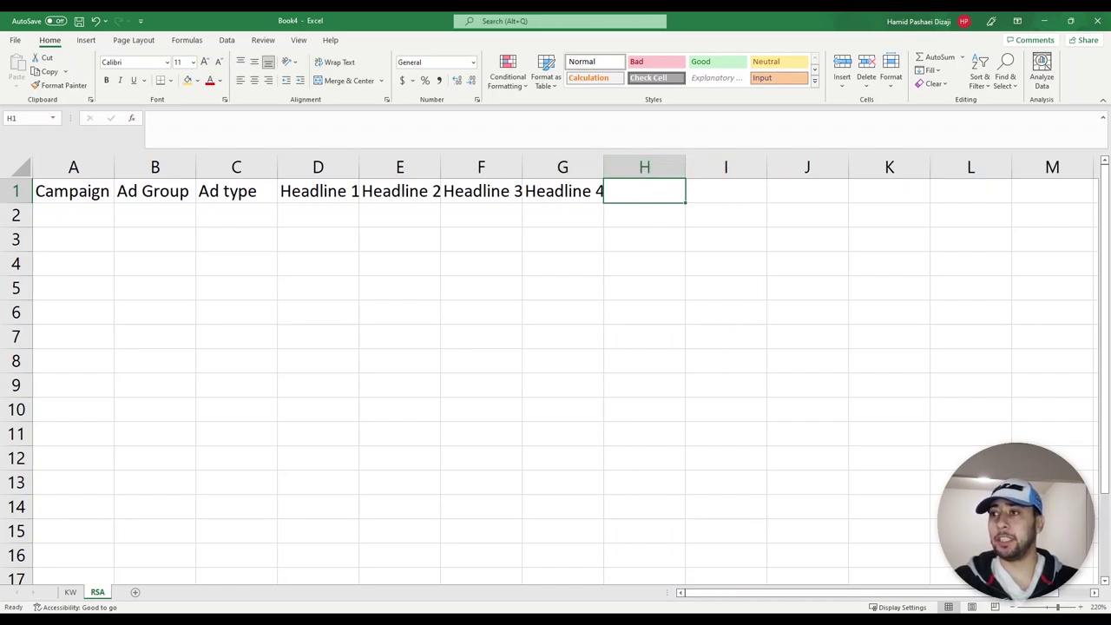
click(578, 189)
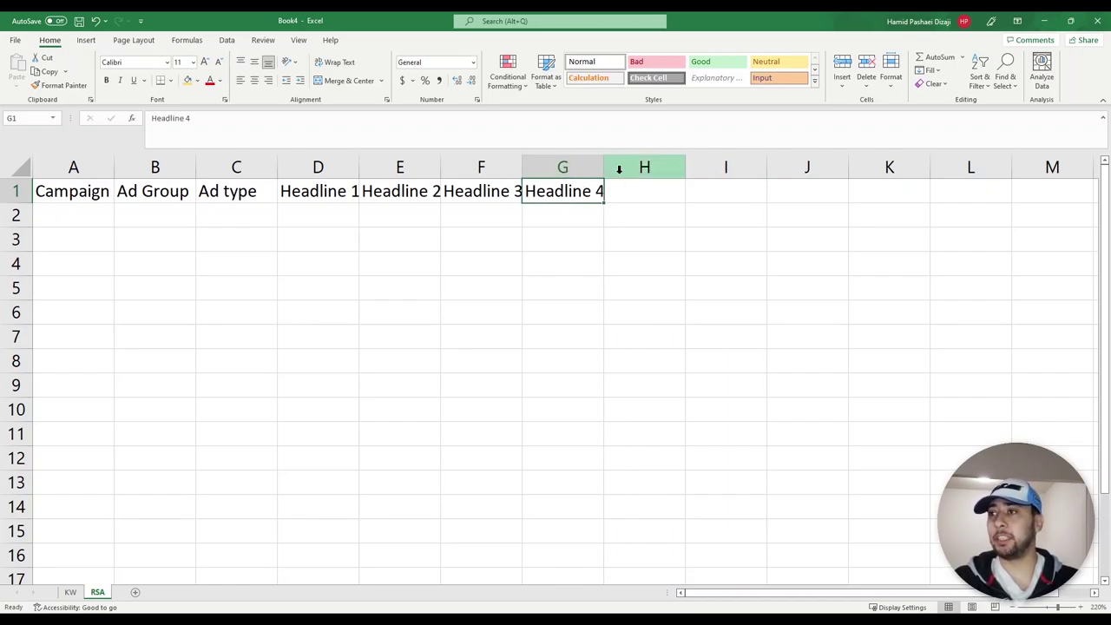
click(632, 190)
drag(641, 213, 640, 536)
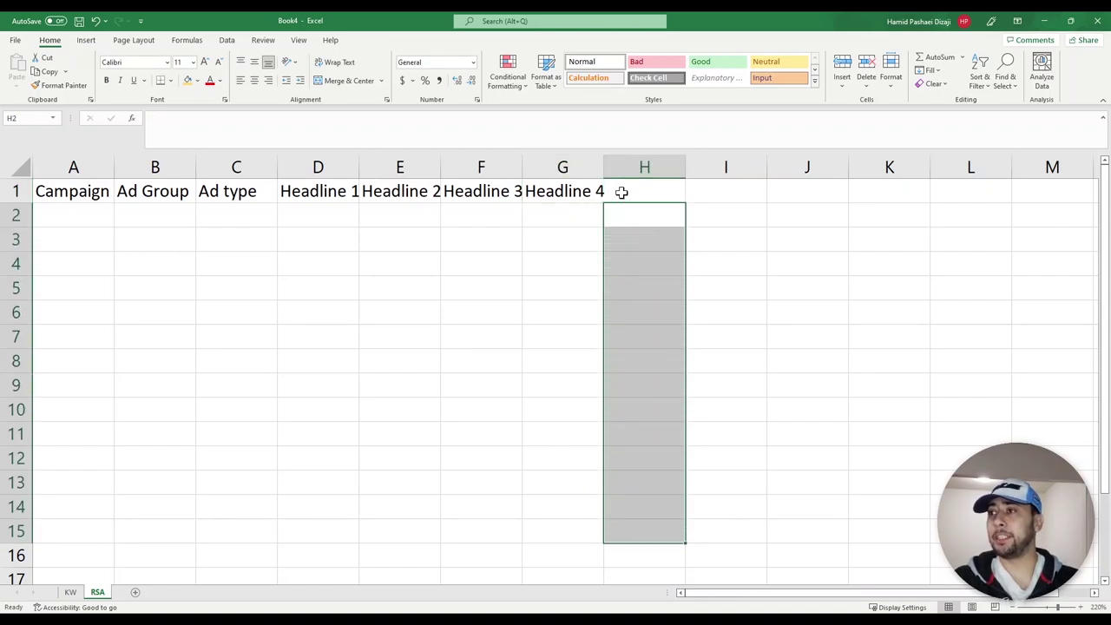
drag(625, 221, 627, 412)
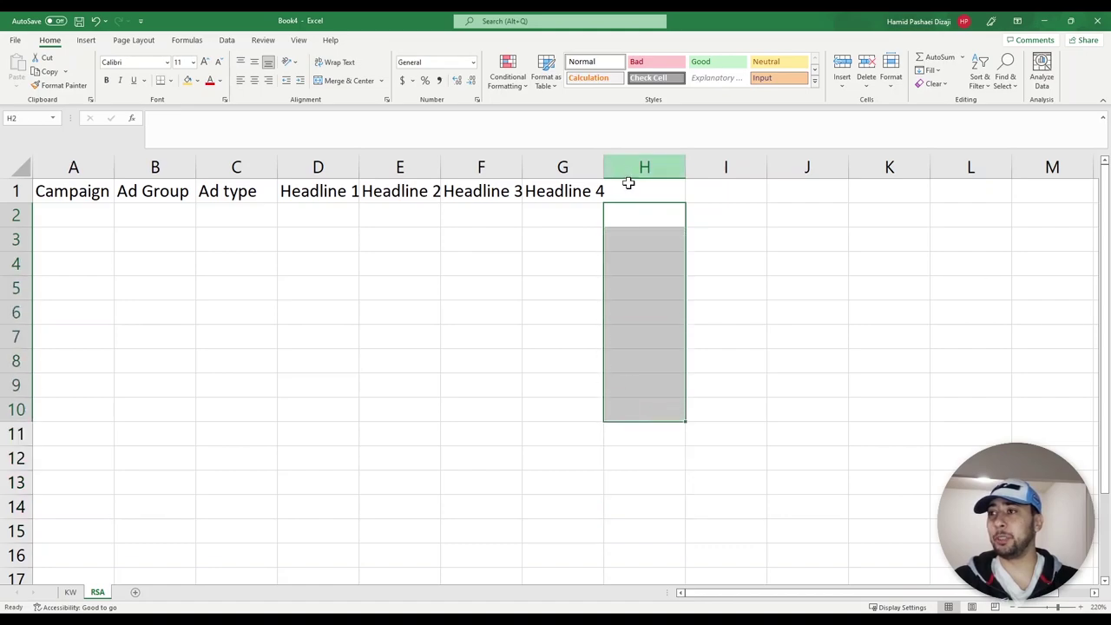
click(628, 181)
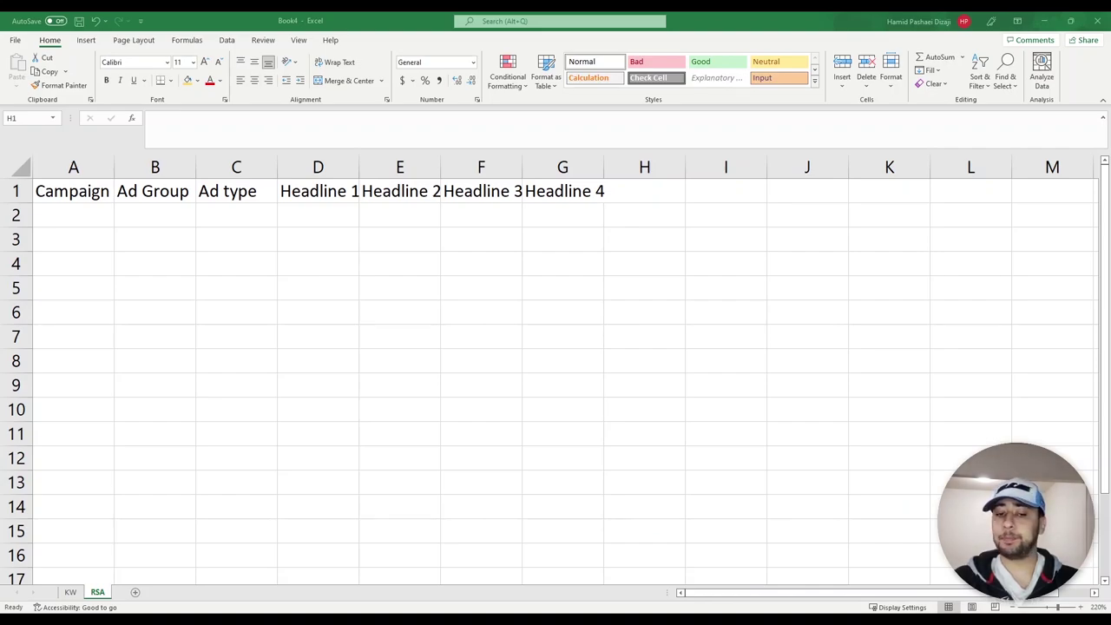
Enter the header Description 1 in cell H1 of the RSA sheet
click(643, 198)
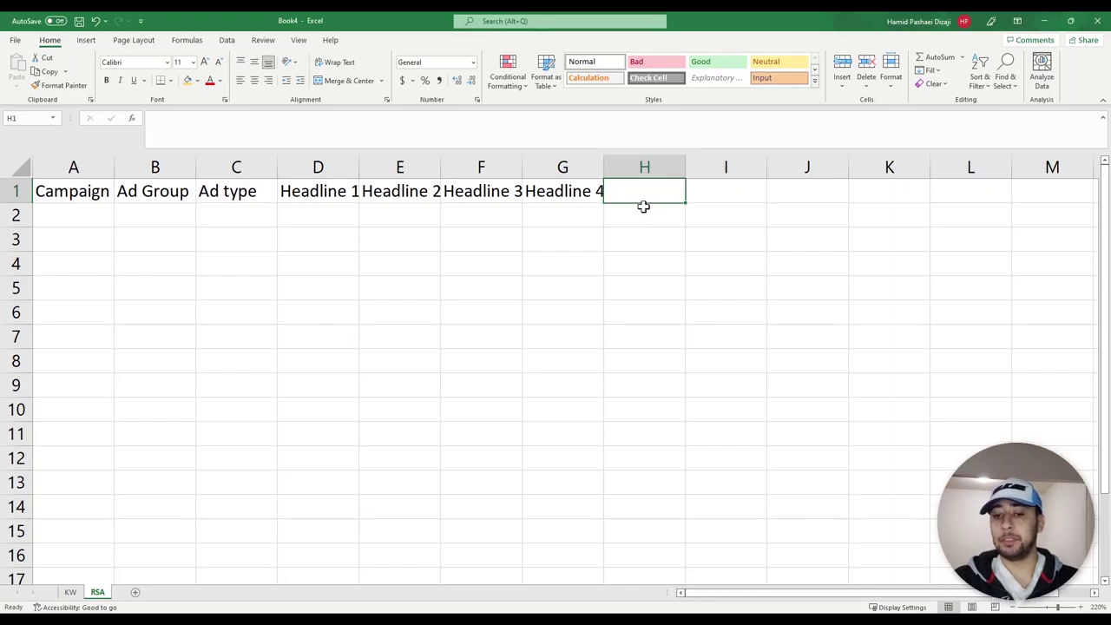
text(Description 1)
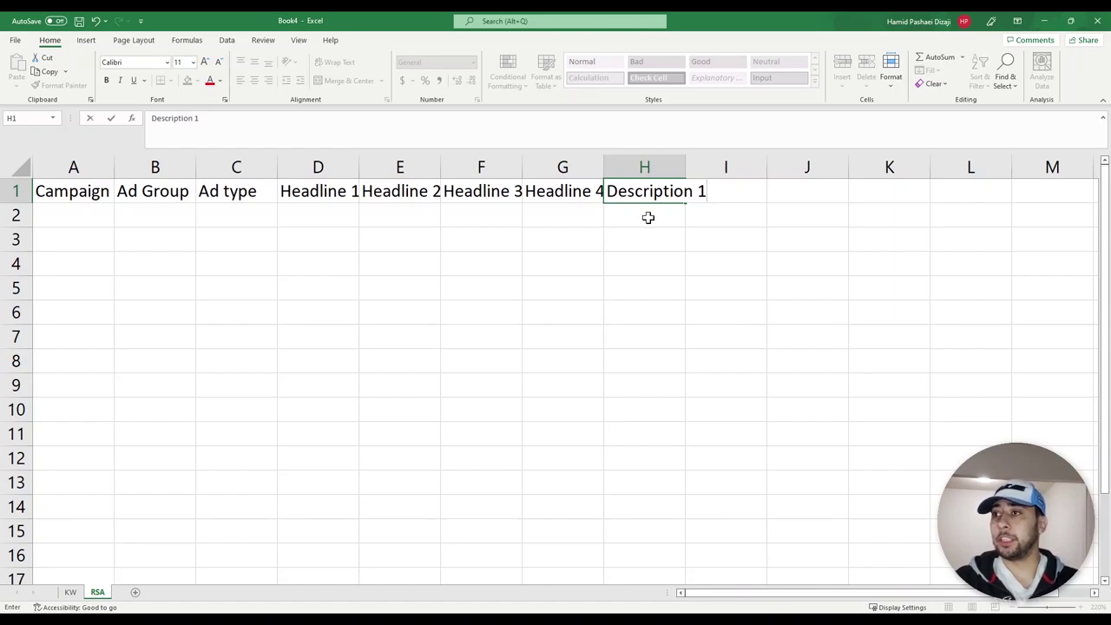
key(Return)
Copy the Description 1 header into cell I1 and change it to Description 2
click(665, 191)
key(ctrl+c)
click(715, 194)
key(ctrl+v)
double_click(725, 191)
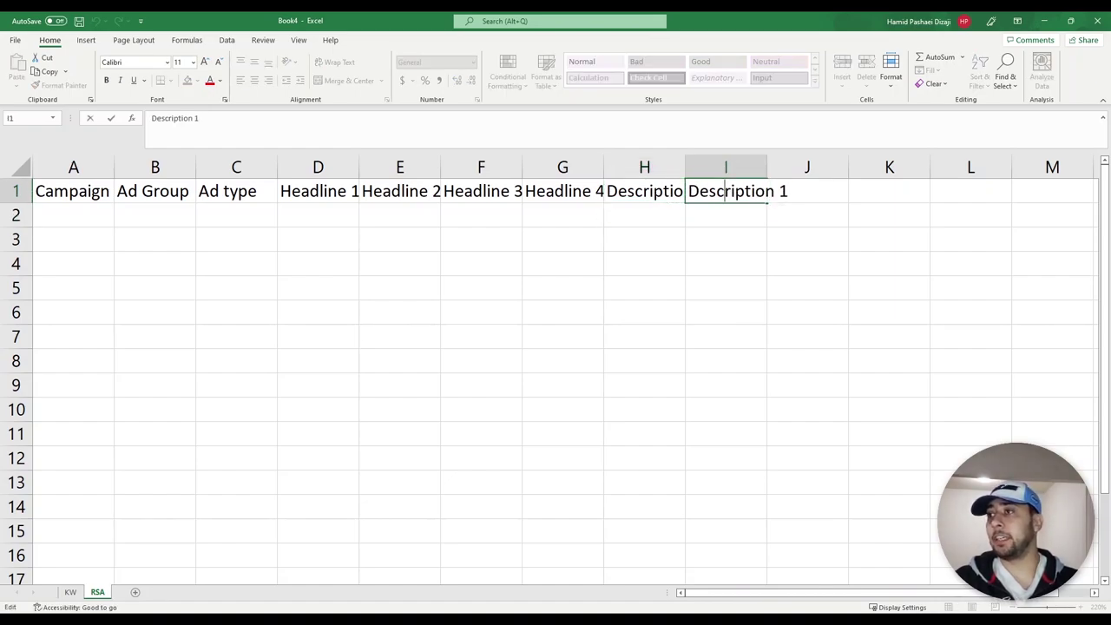
double_click(783, 191)
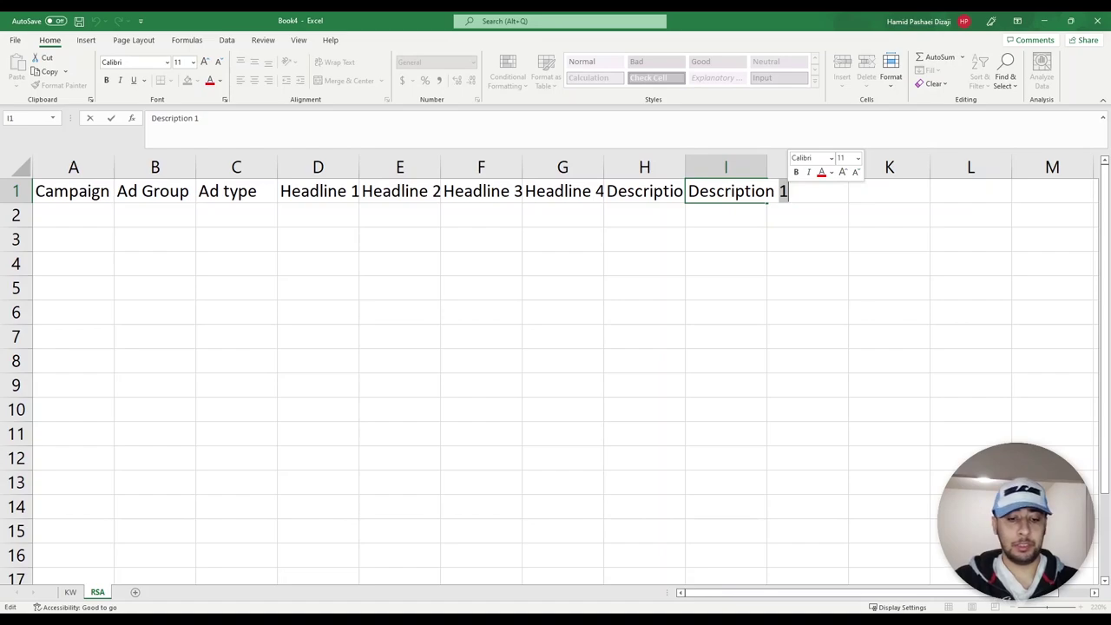
text(2)
key(Return)
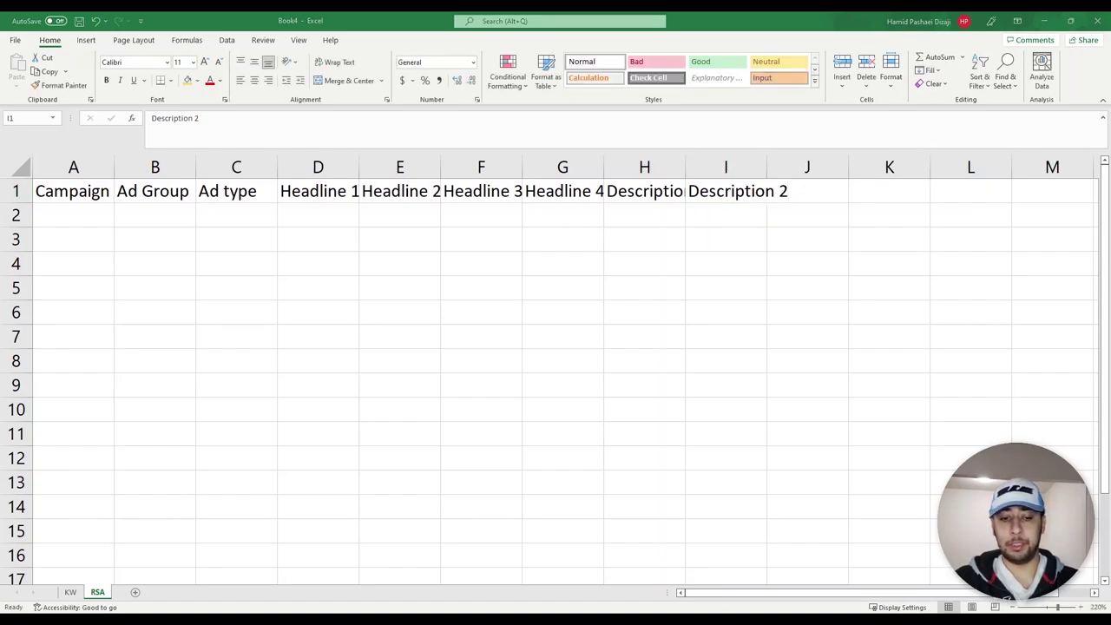
Copy the Description 2 header into cell J1 and change it to Description 3
click(752, 218)
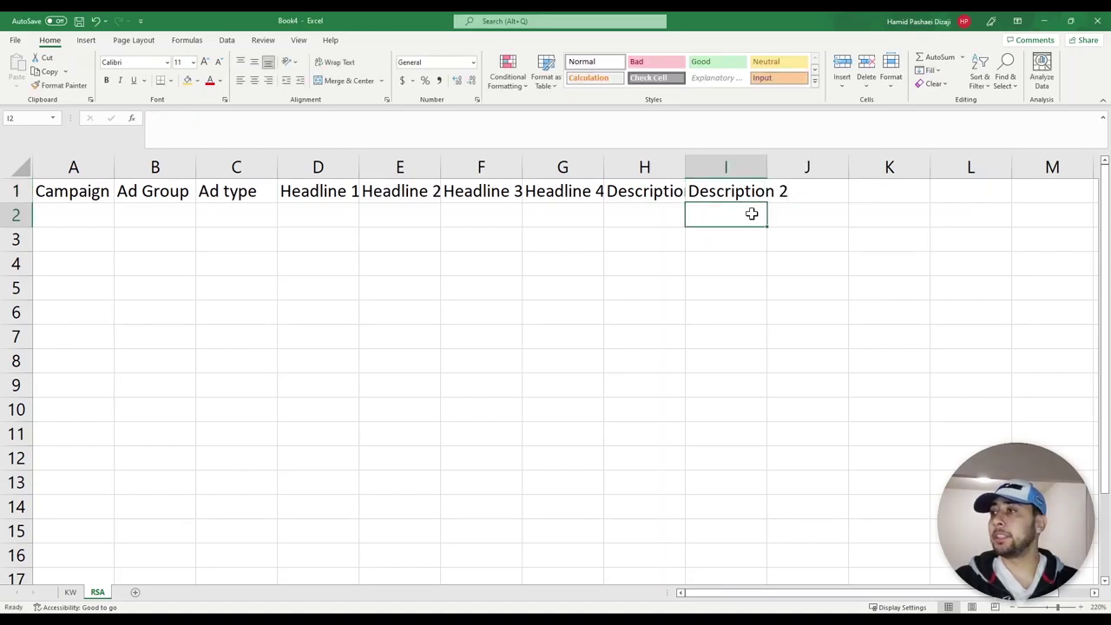
click(755, 192)
key(ctrl+c)
click(812, 192)
key(ctrl+v)
click(859, 193)
click(826, 195)
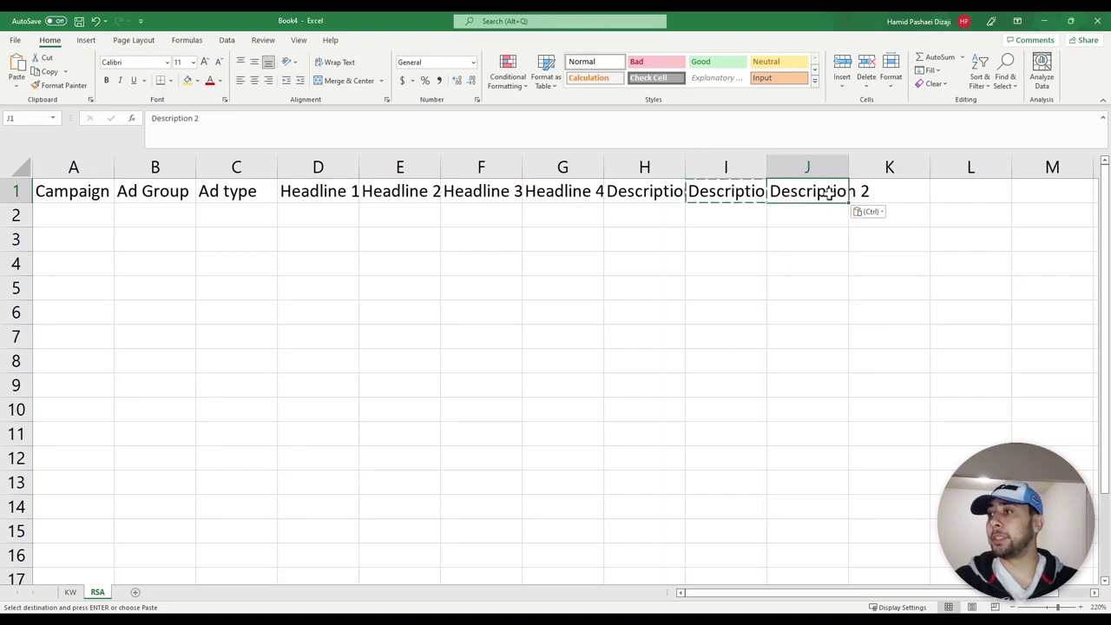
double_click(826, 192)
key(End)
key(shift+Left)
text(3)
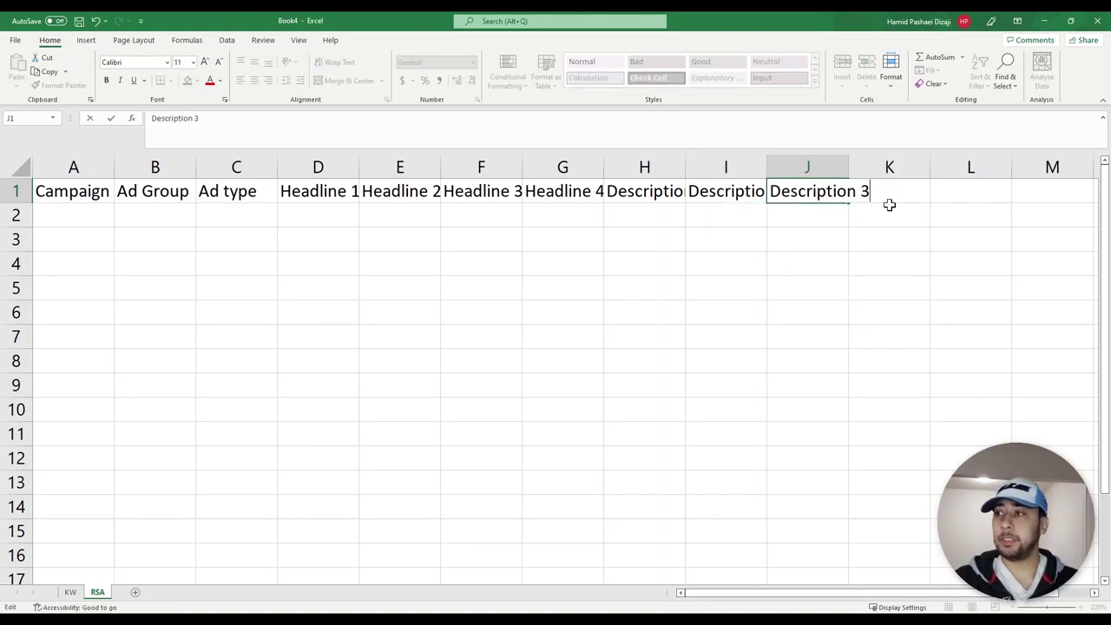
click(887, 206)
click(897, 187)
Copy the Description 3 header into cell K1 and change it to Description 4
click(824, 190)
key(ctrl+c)
click(881, 191)
key(ctrl+v)
double_click(895, 191)
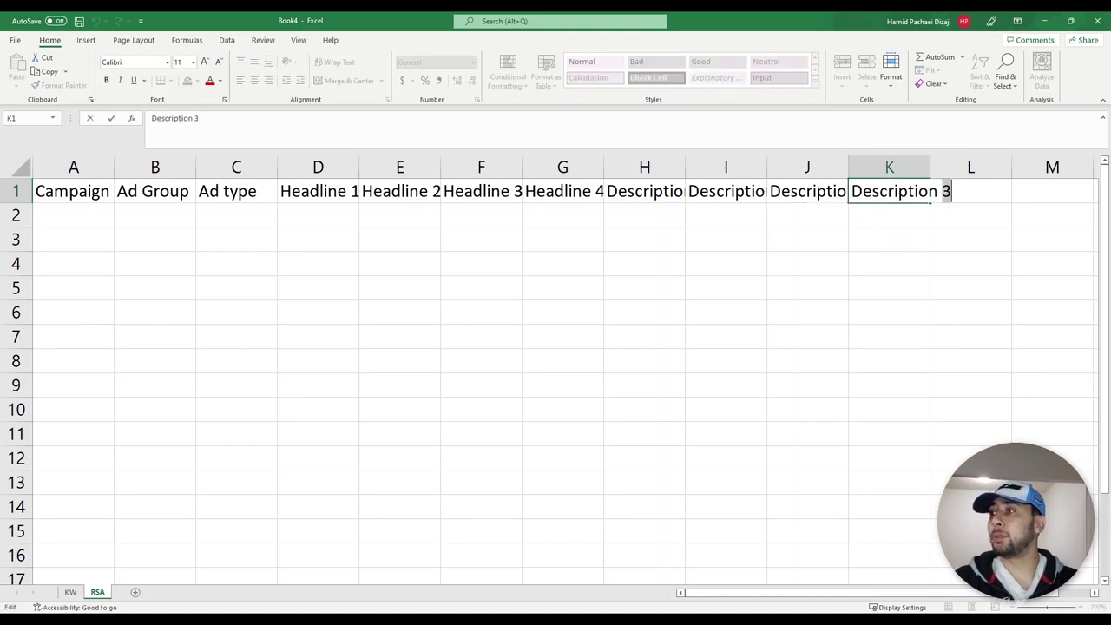
text(4)
click(887, 217)
click(883, 192)
key(ctrl+c)
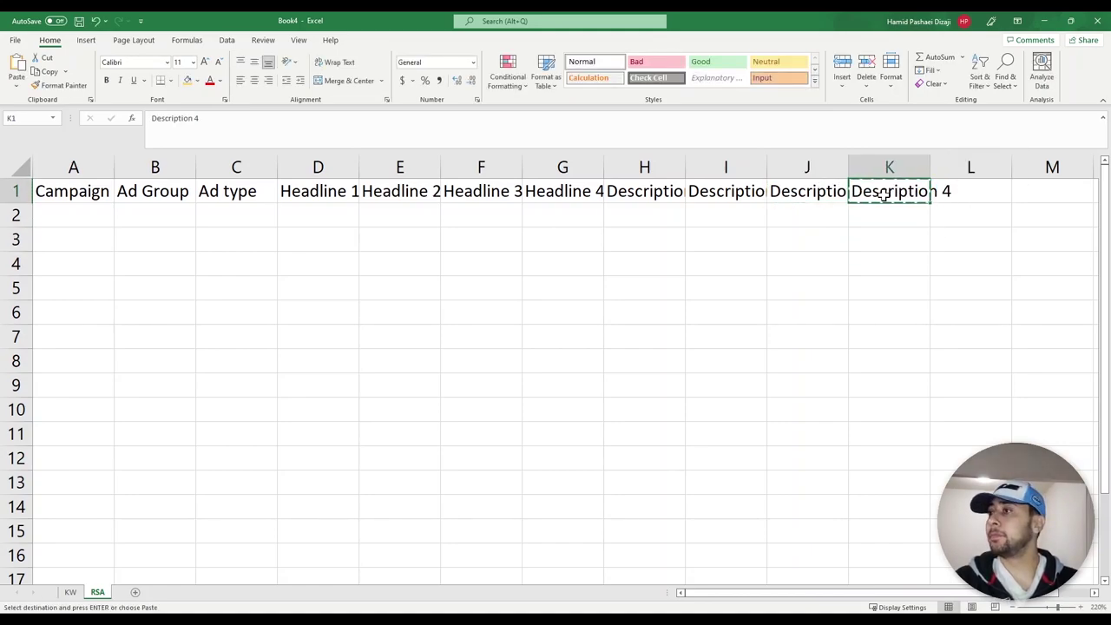
double_click(831, 189)
click(721, 193)
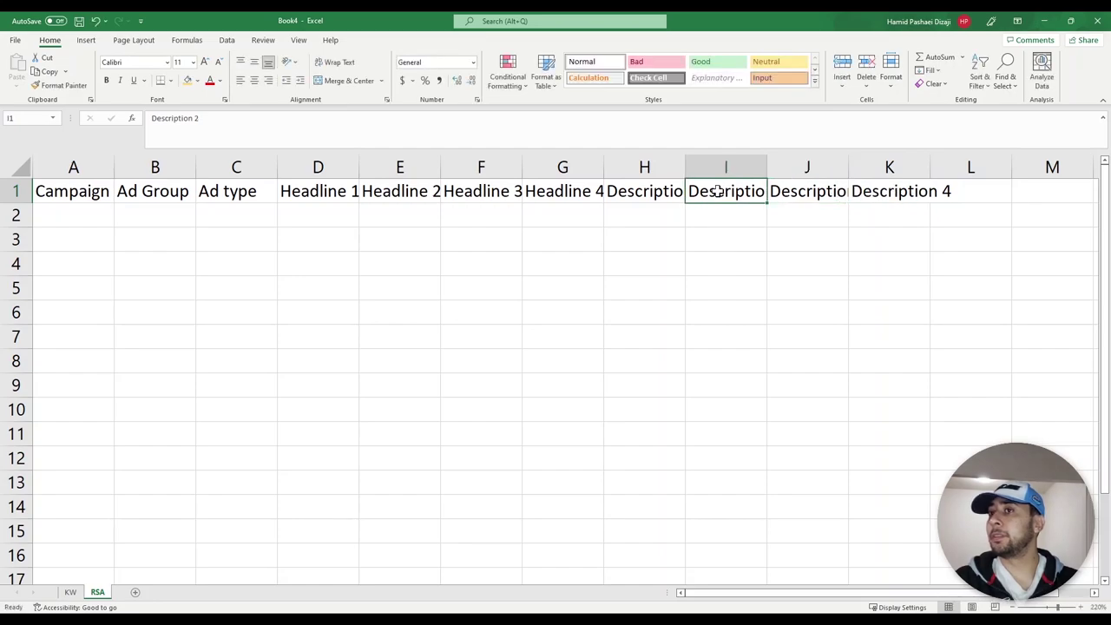
click(639, 193)
click(883, 191)
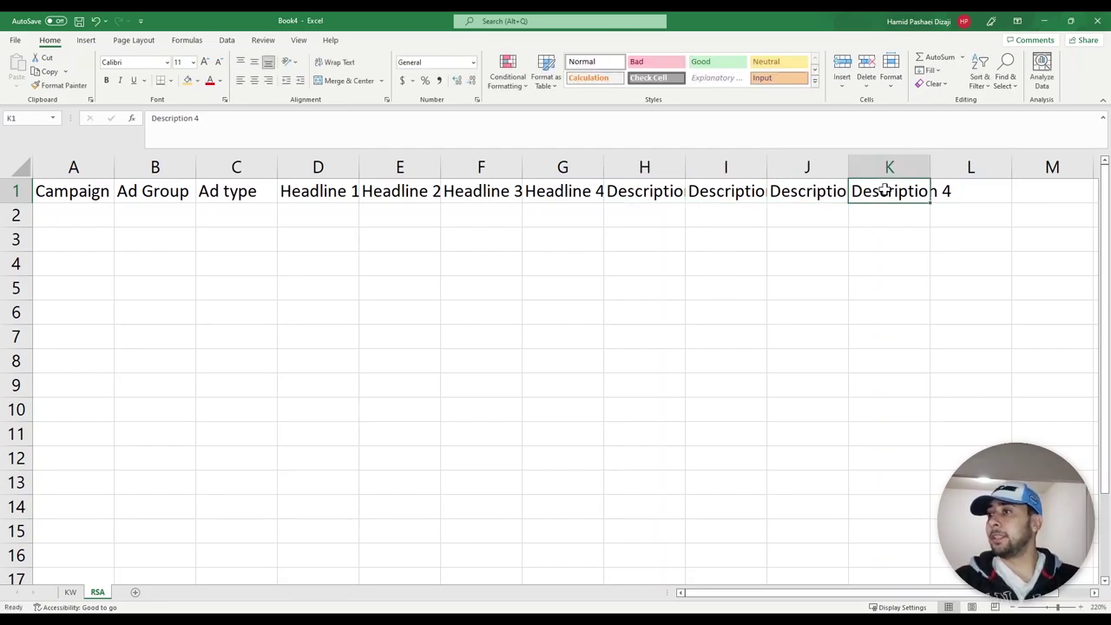
click(889, 166)
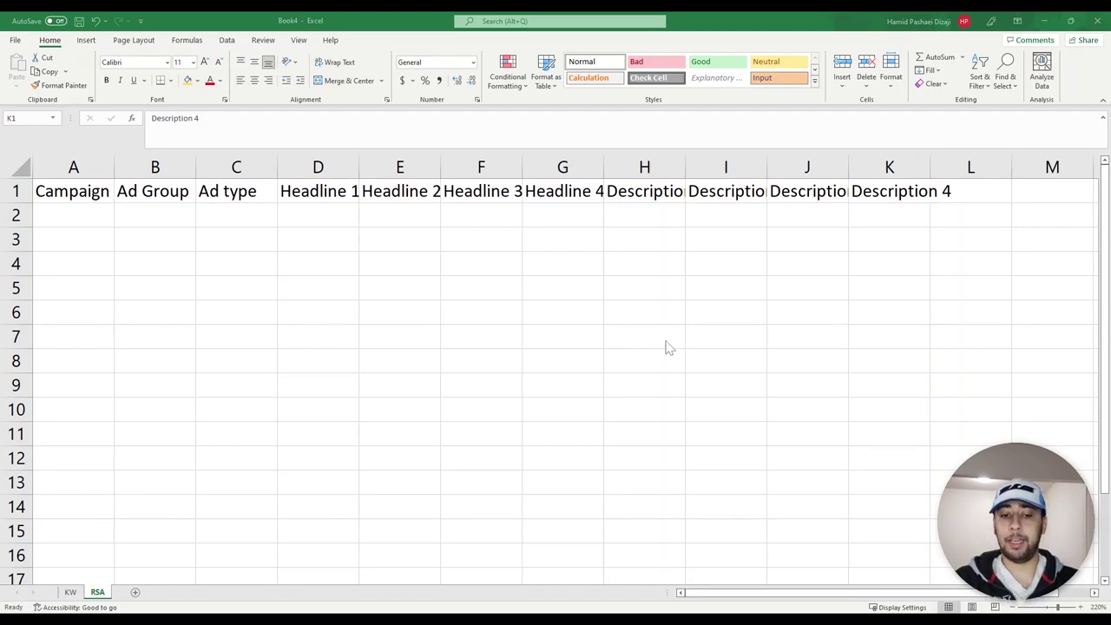
Enter the header Final URL in cell L1 of the RSA sheet
click(947, 193)
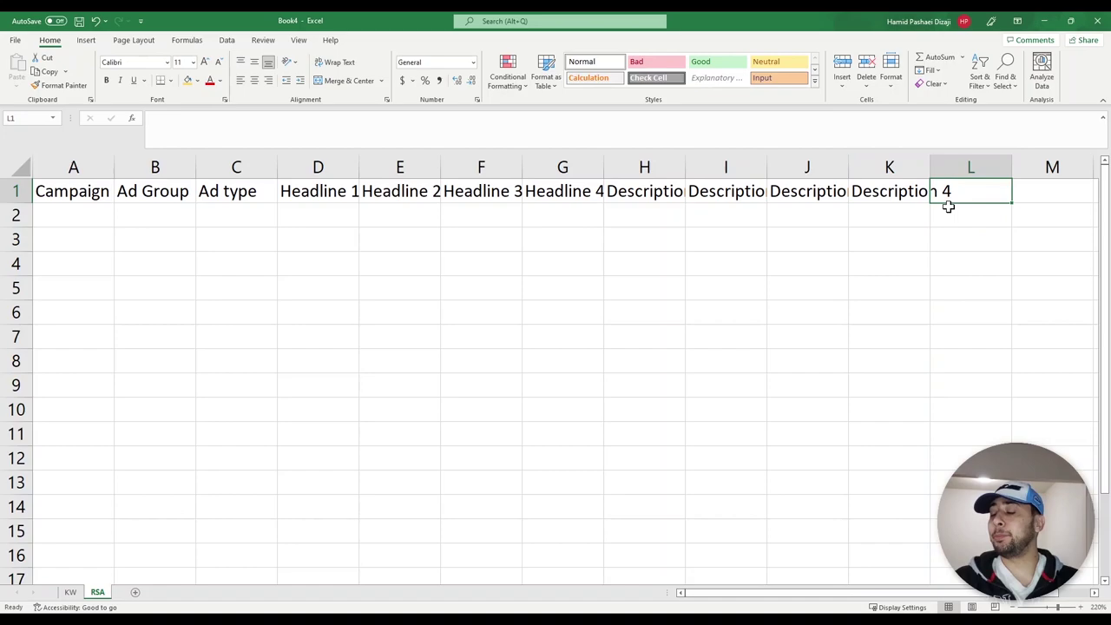
text(Final)
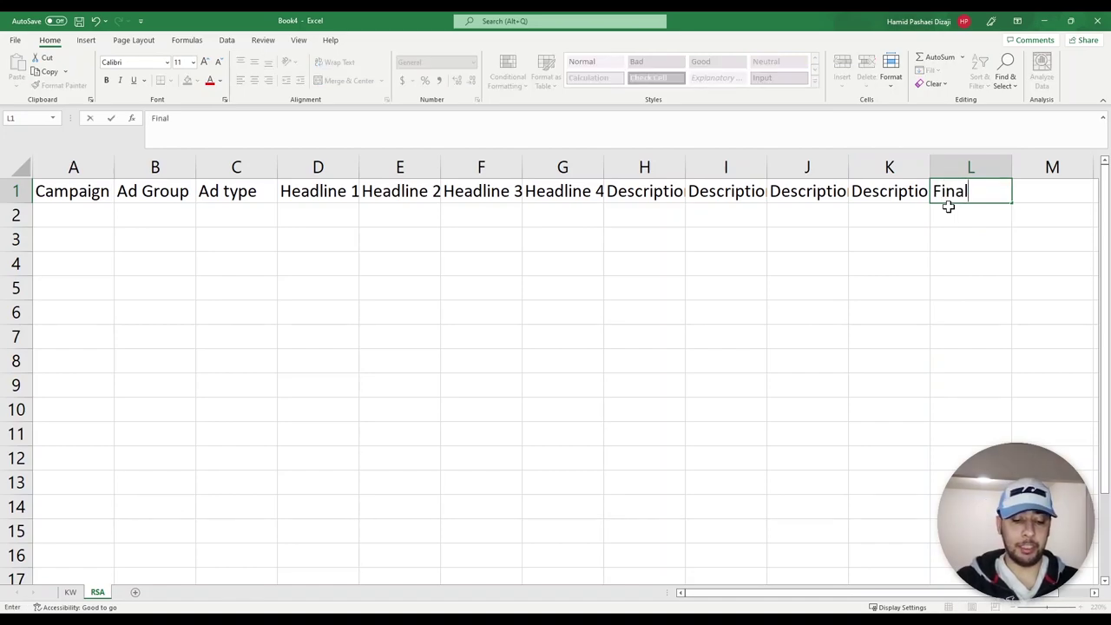
text( URL)
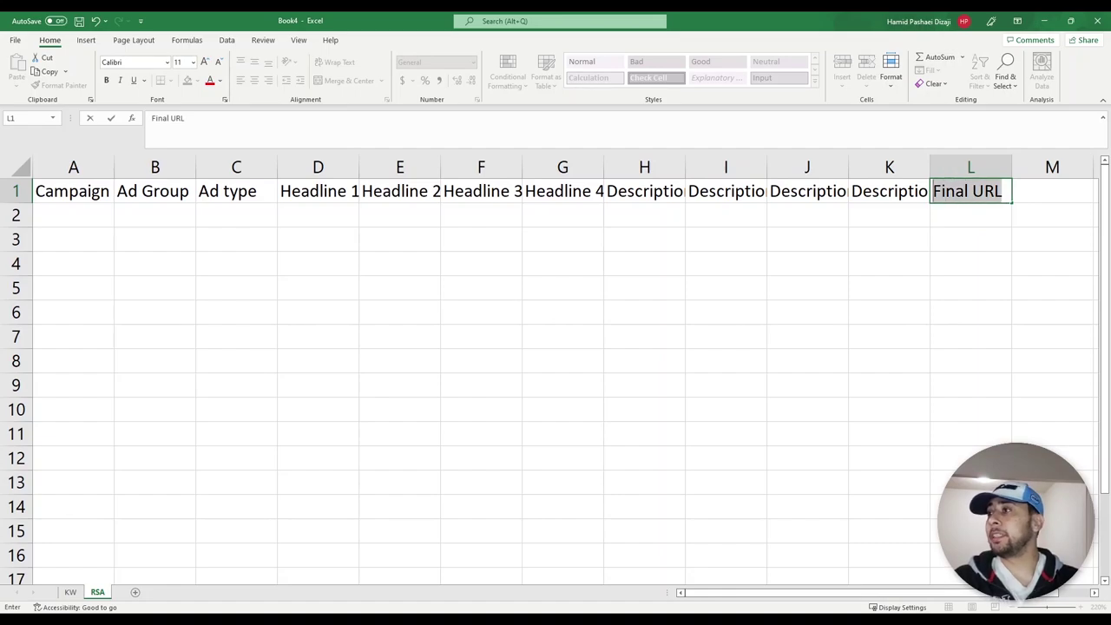
click(966, 210)
key(Up)
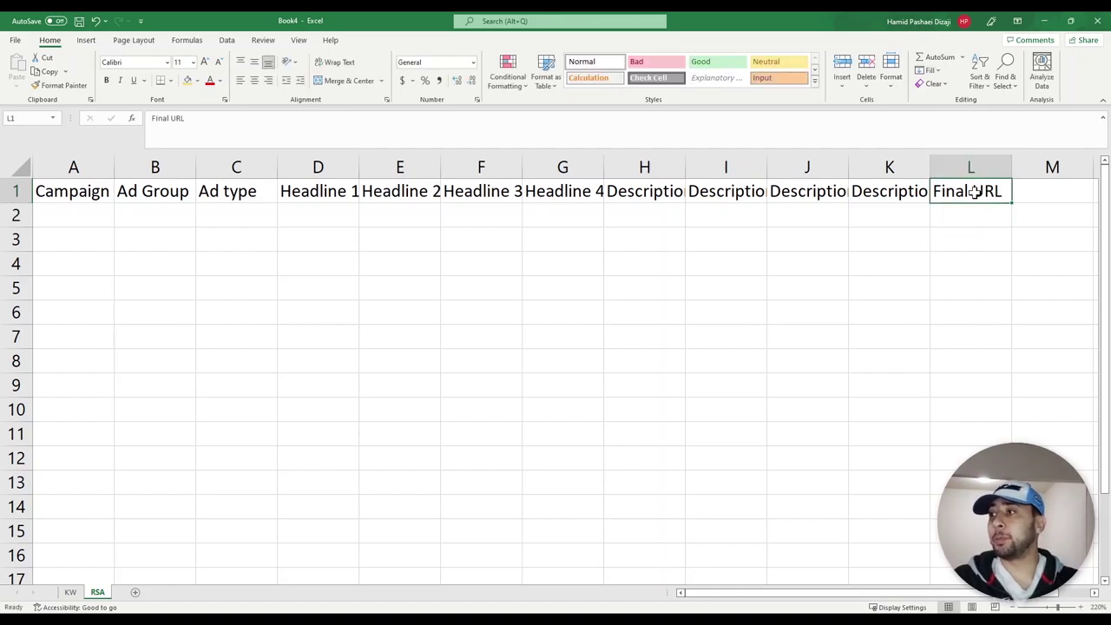
Copy the Final URL header from the RSA sheet into cell E1 of the KW sheet
key(ctrl+c)
click(73, 593)
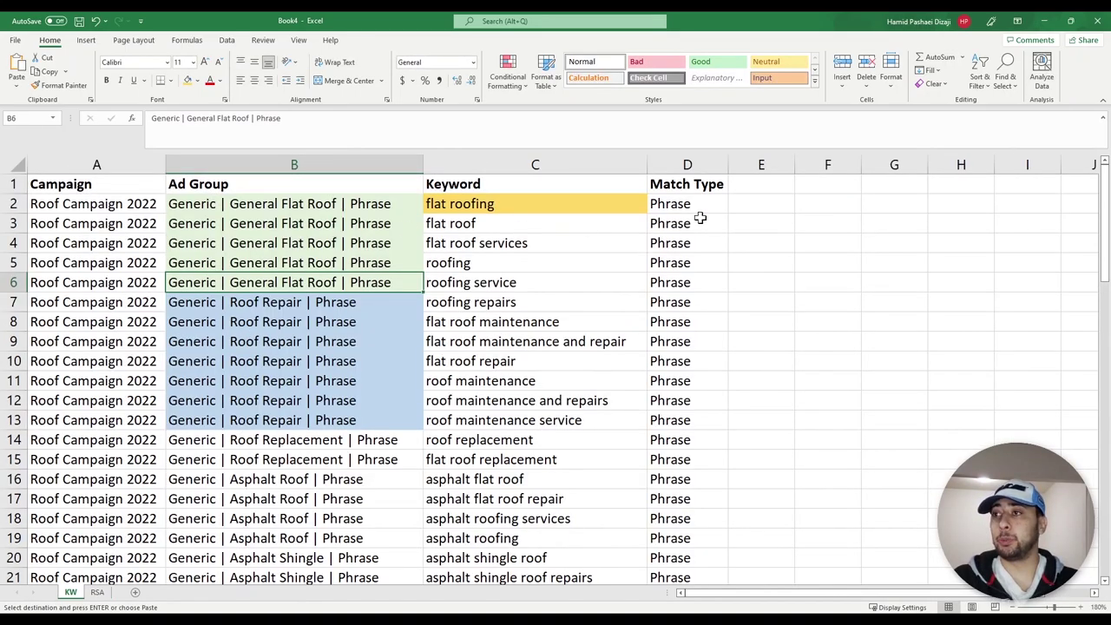
click(739, 184)
key(ctrl+v)
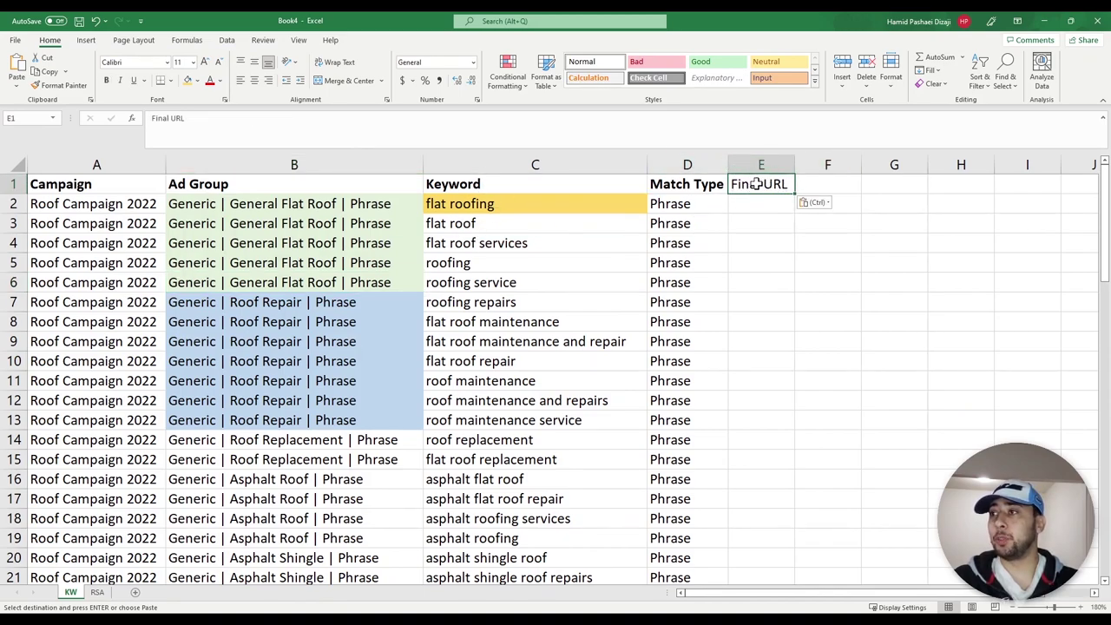
key(ctrl)
key(ctrl)
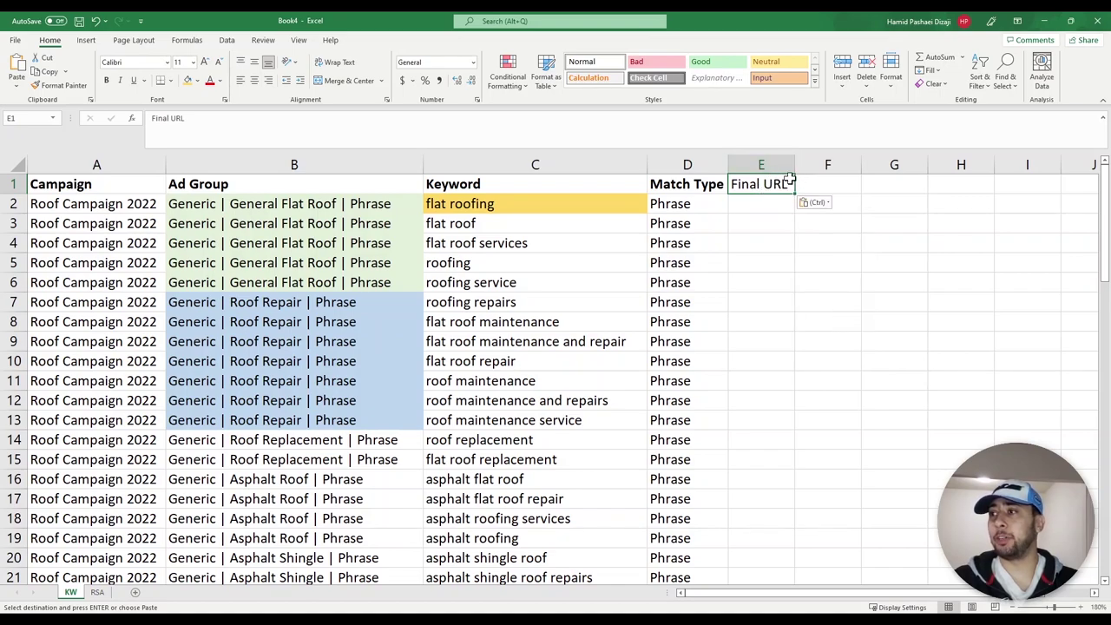
Delete the Final URL column E from the KW sheet
click(762, 161)
right_click(775, 167)
click(806, 281)
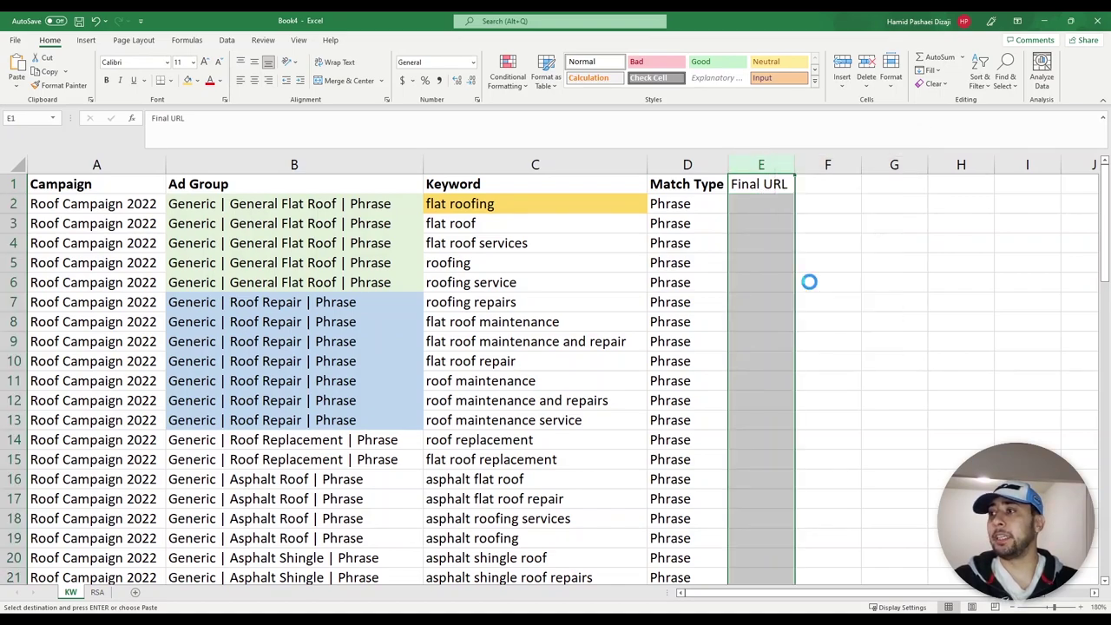
Enter the headers Path 1 in cell M1 and Path 2 in cell N1 of the RSA sheet
click(97, 592)
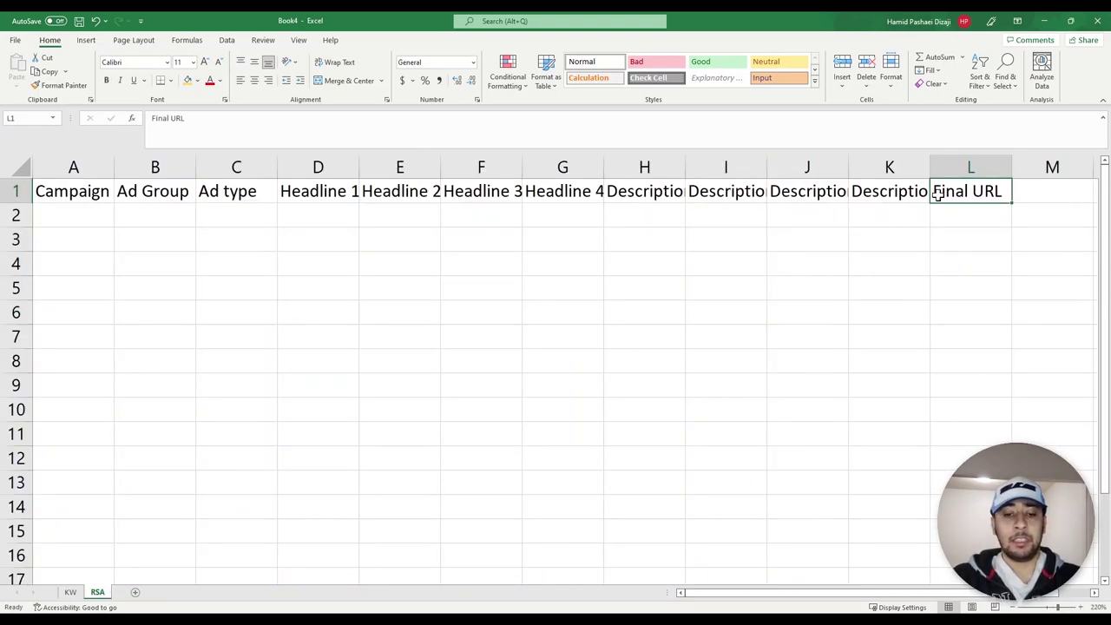
click(1026, 187)
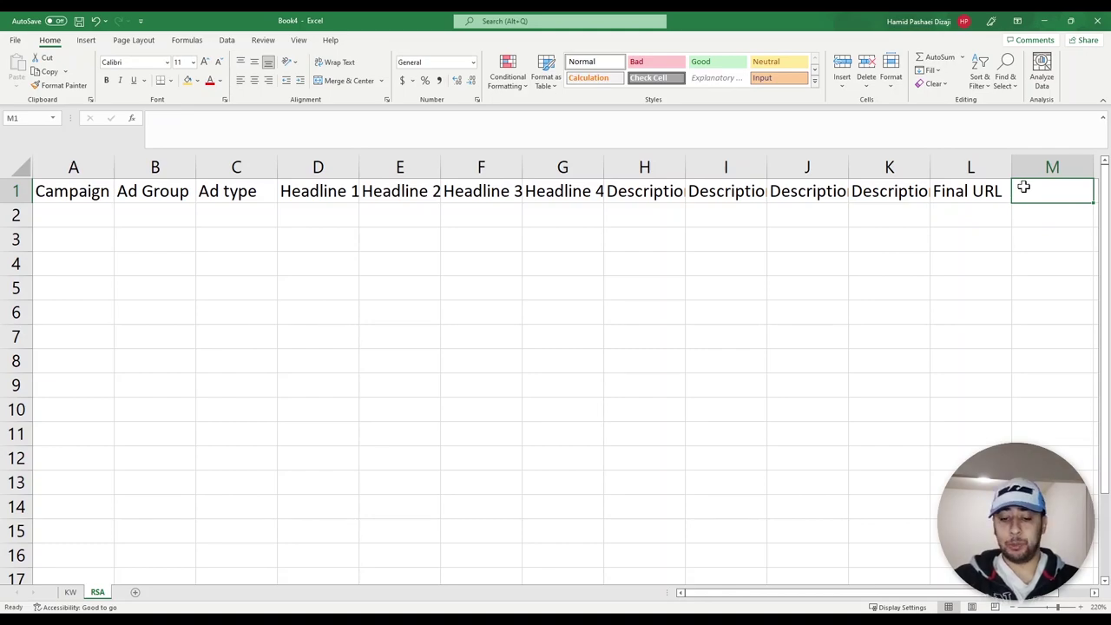
text(Path 1)
scroll(1051, 225, right, 1)
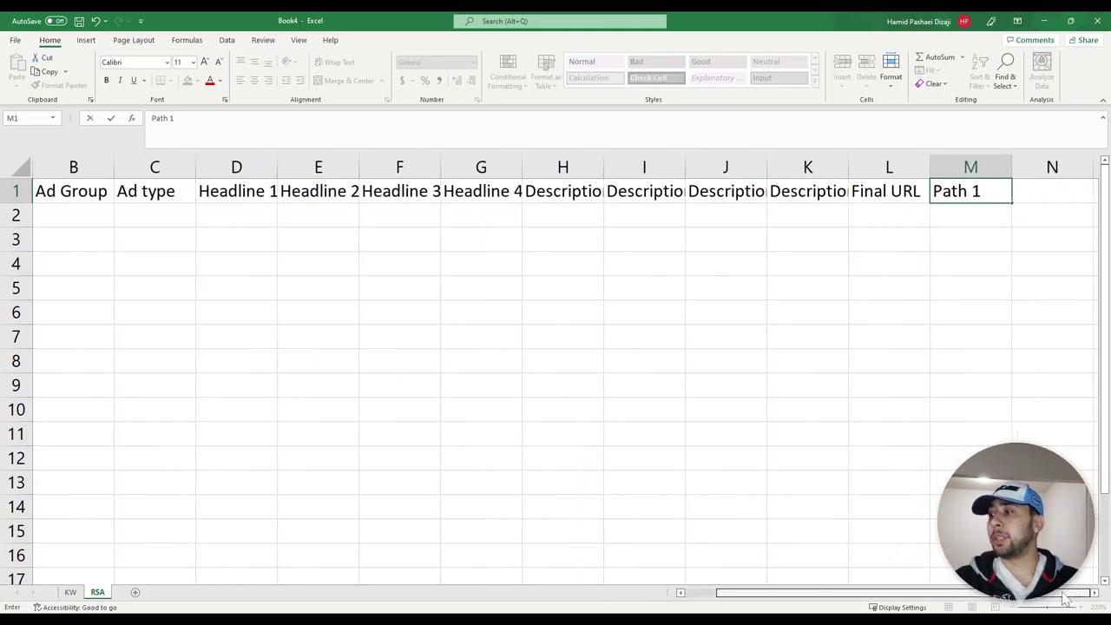
click(1050, 193)
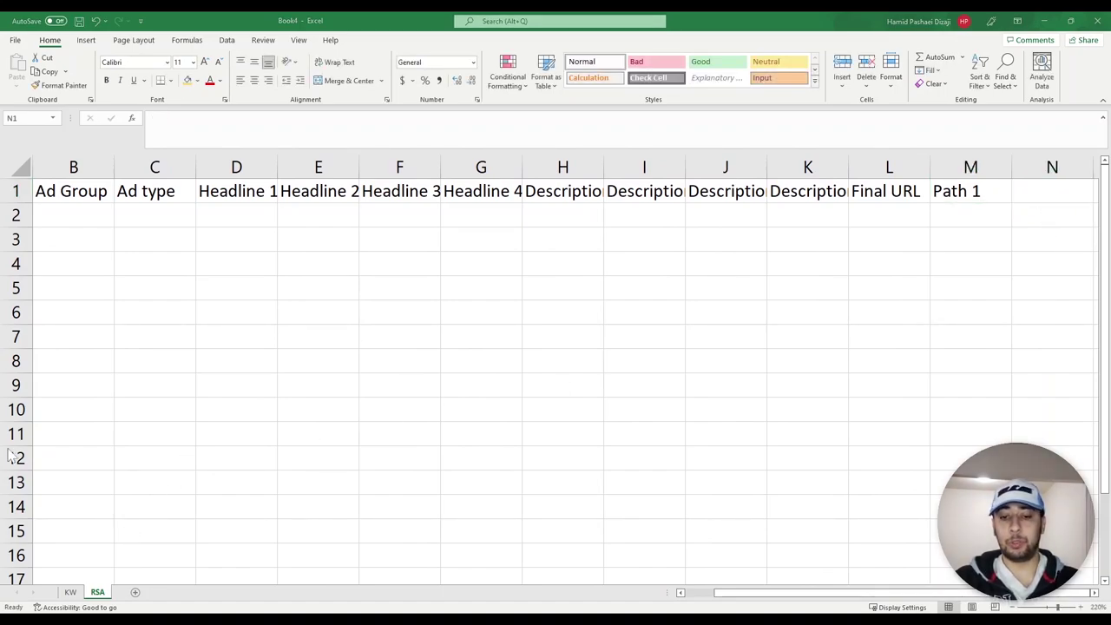
click(1042, 192)
text(Pa)
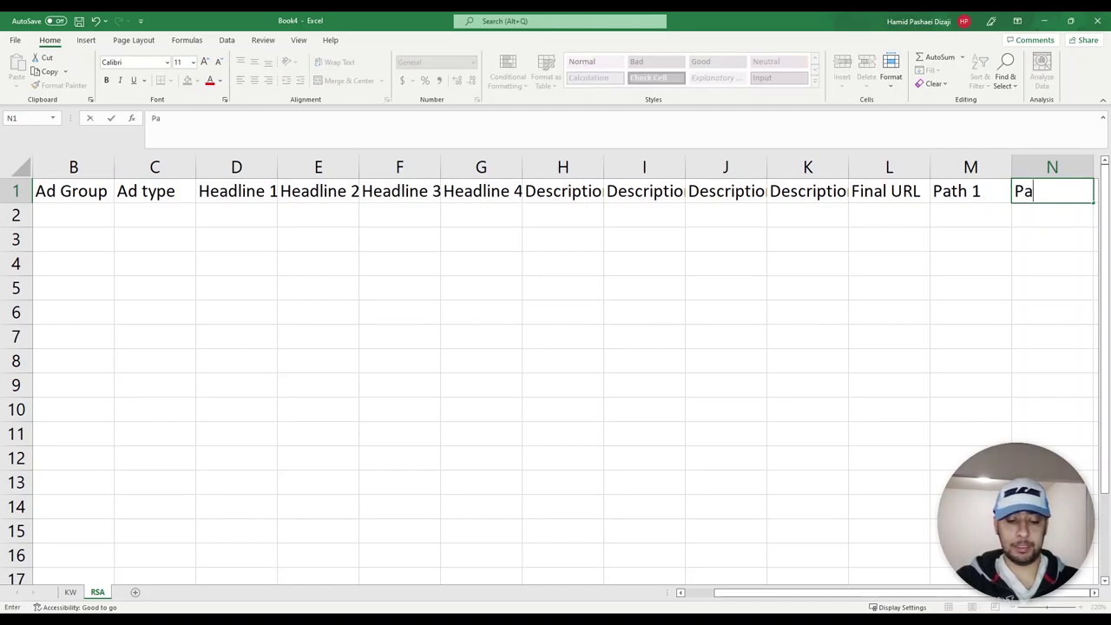
text(th 2)
click(1015, 245)
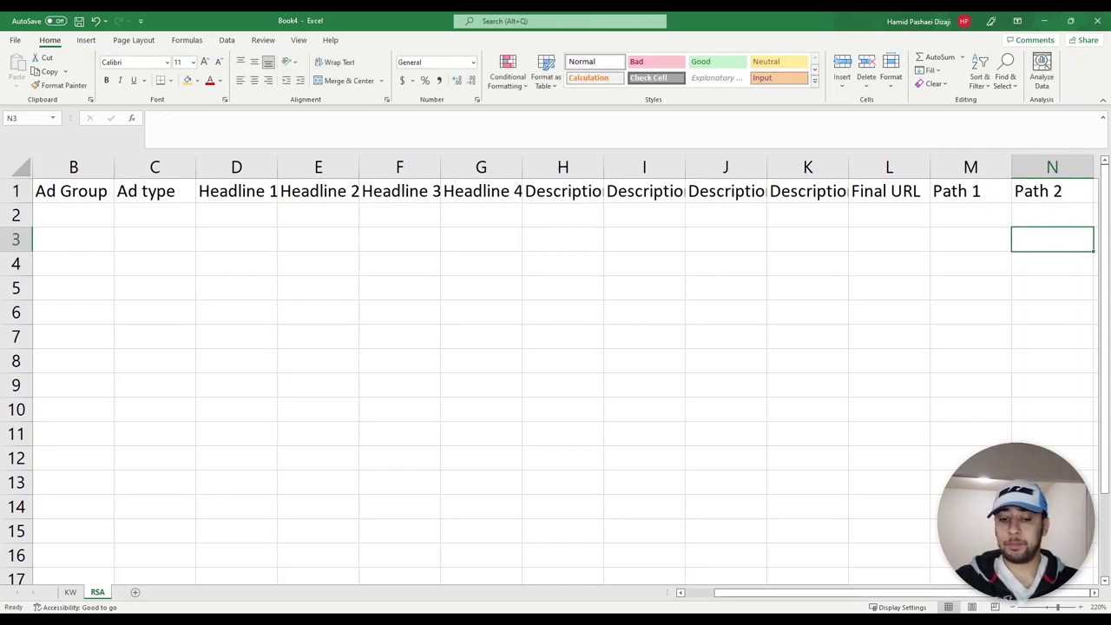
Review the RSA sheet's header row from Campaign through Path 2
key(alt+Tab)
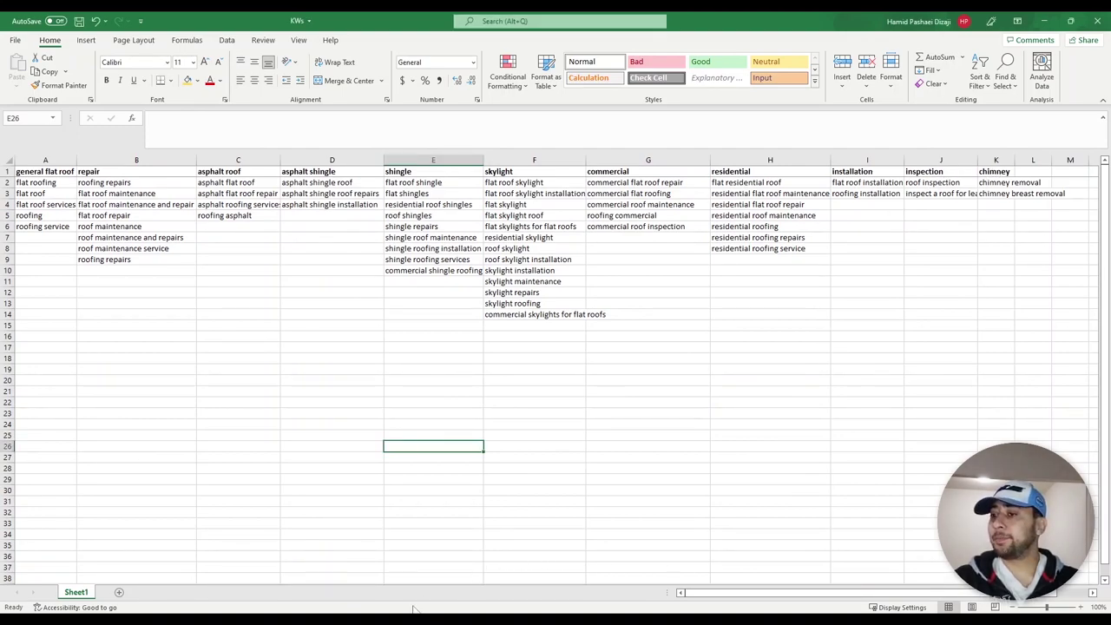
key(alt+Tab)
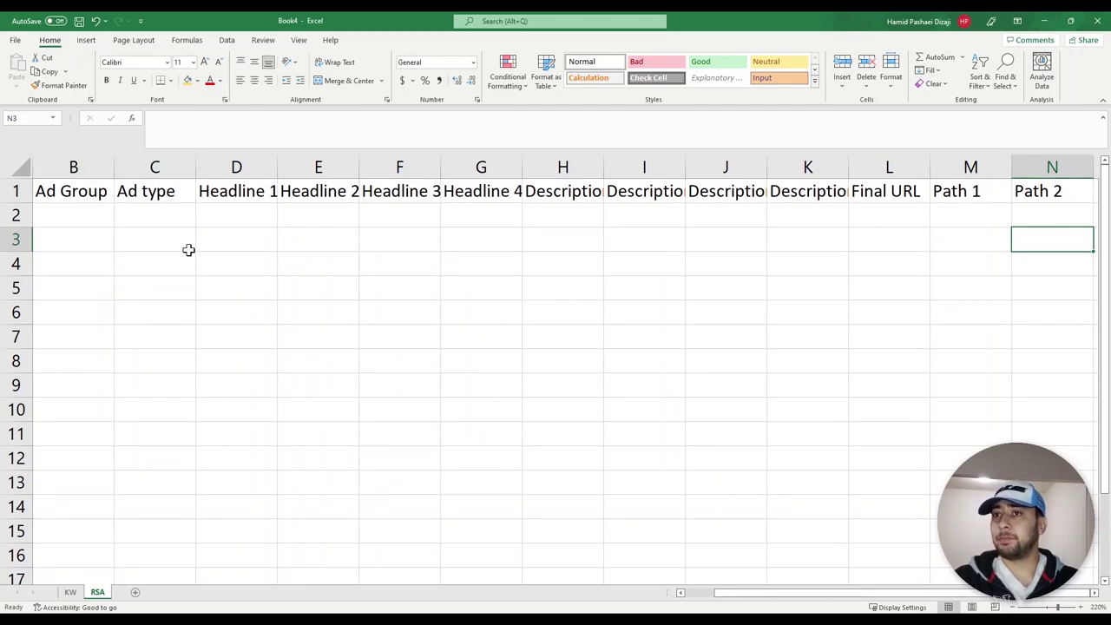
click(17, 190)
click(1009, 191)
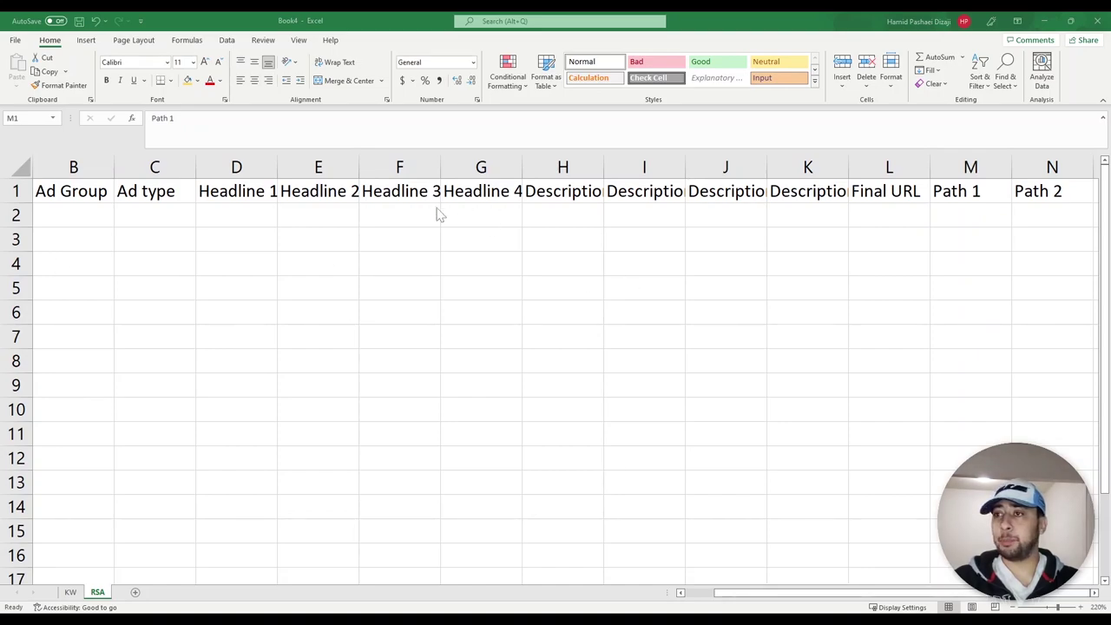
click(965, 189)
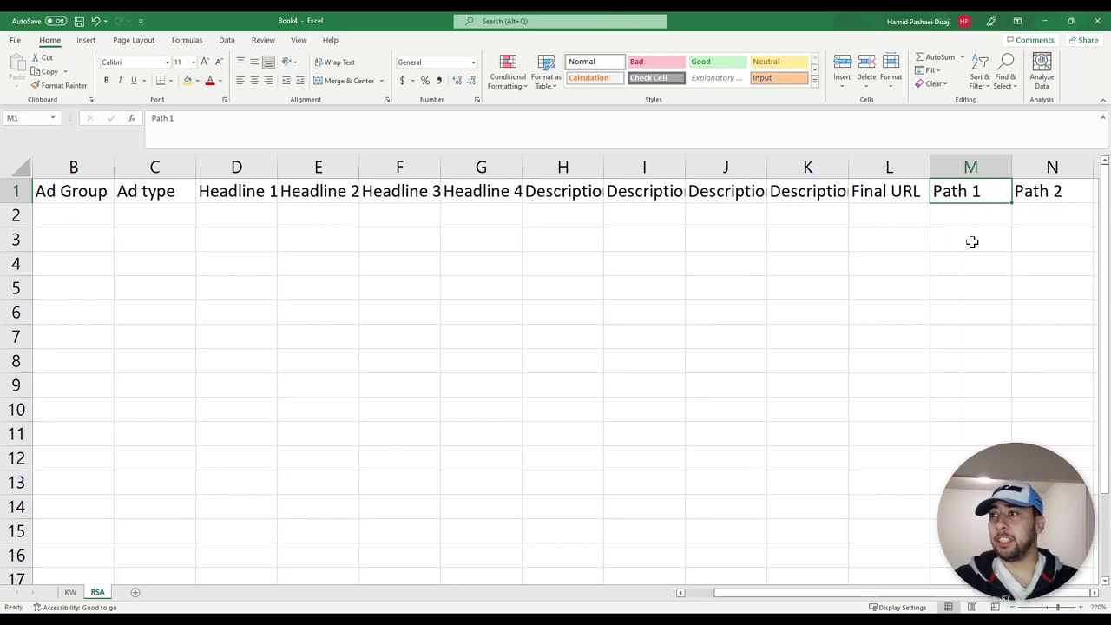
click(1075, 191)
scroll(1041, 602, left, 2)
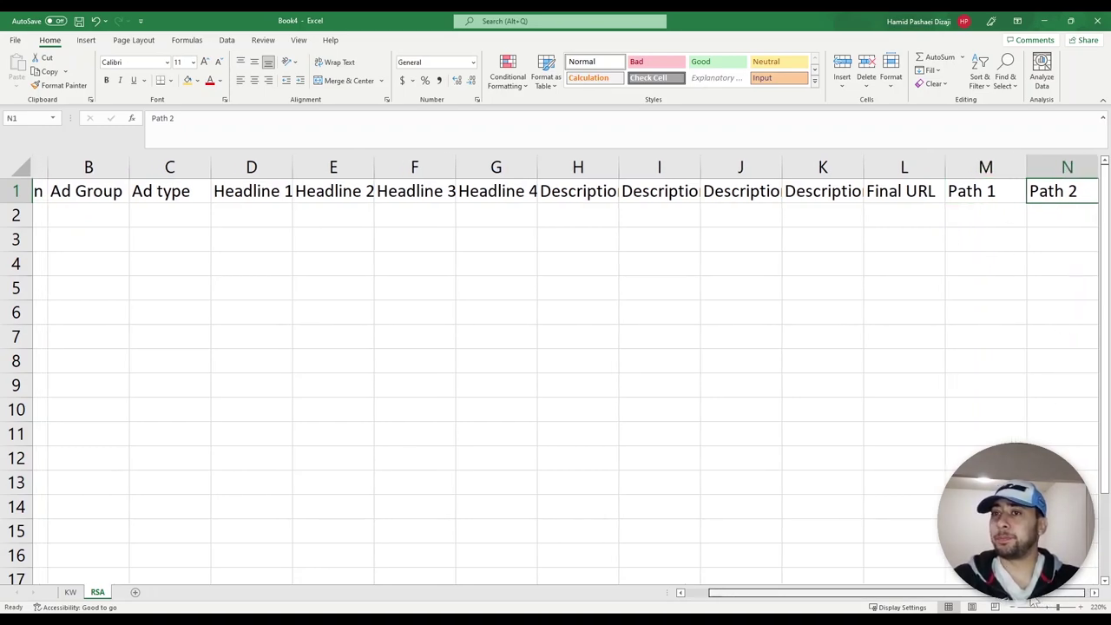
scroll(1033, 601, right, 1)
scroll(1031, 602, right, 1)
scroll(1038, 601, left, 1)
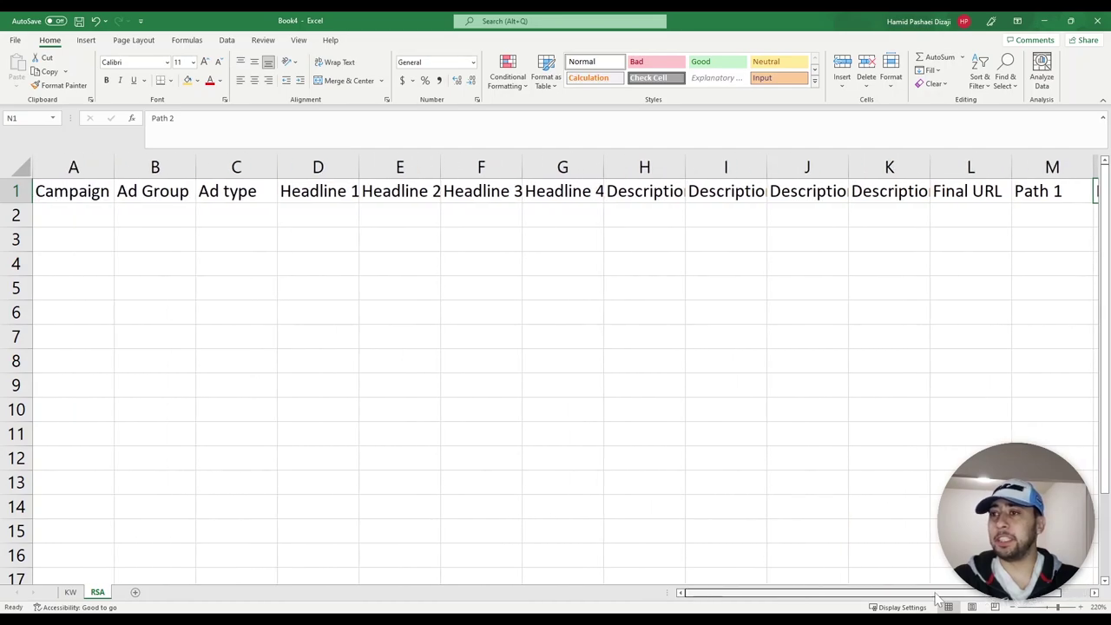
scroll(1046, 601, right, 1)
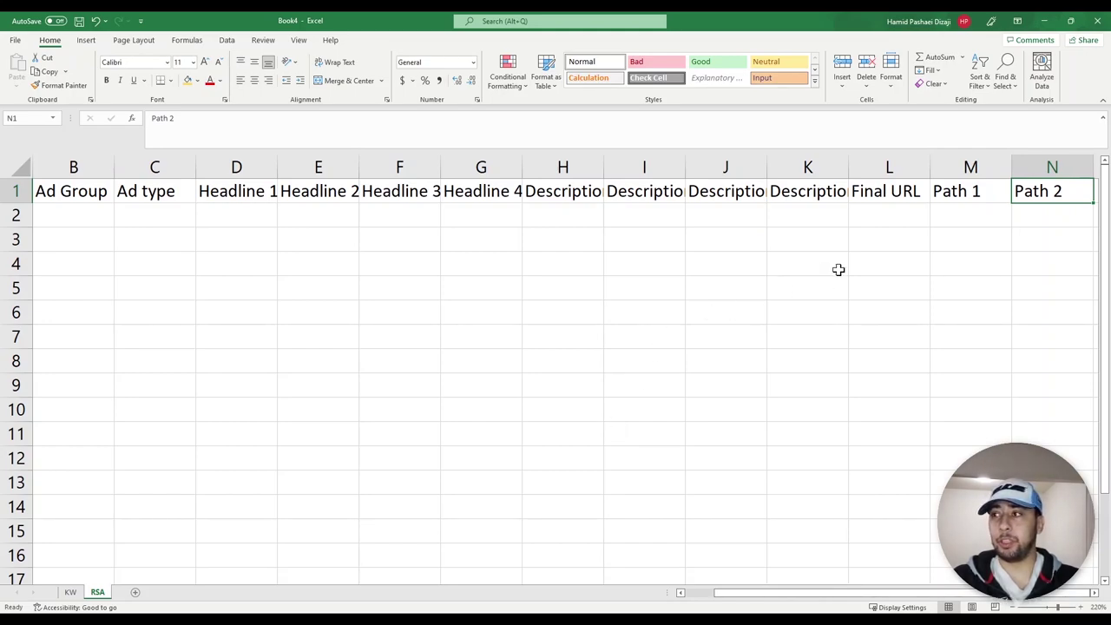
click(1098, 189)
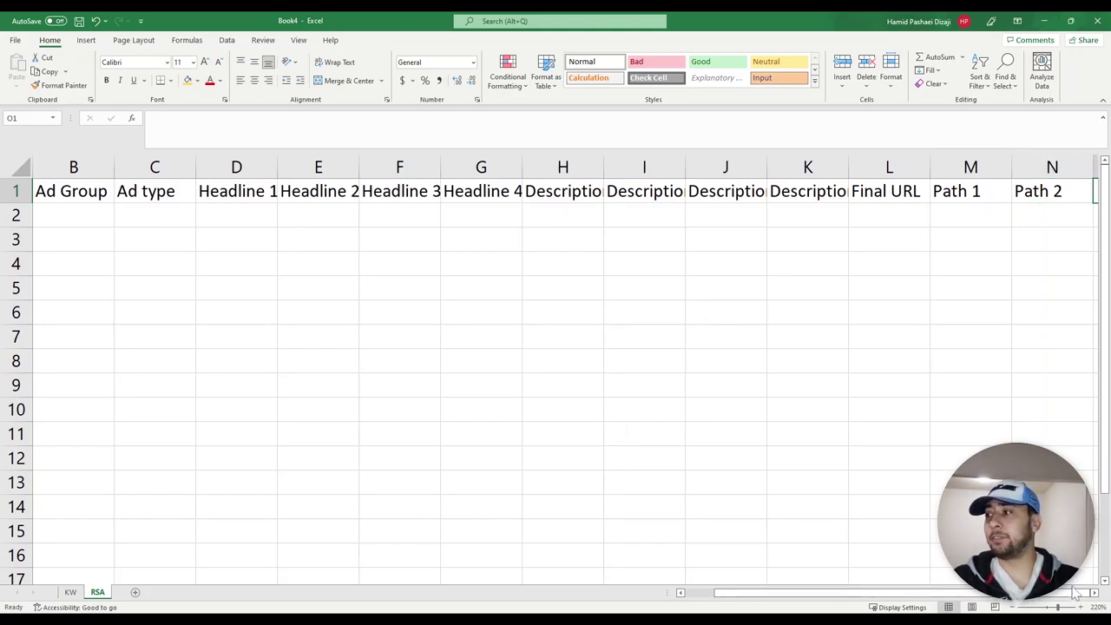
Make the whole header row 1 of the RSA sheet bold
drag(1077, 592, 1001, 597)
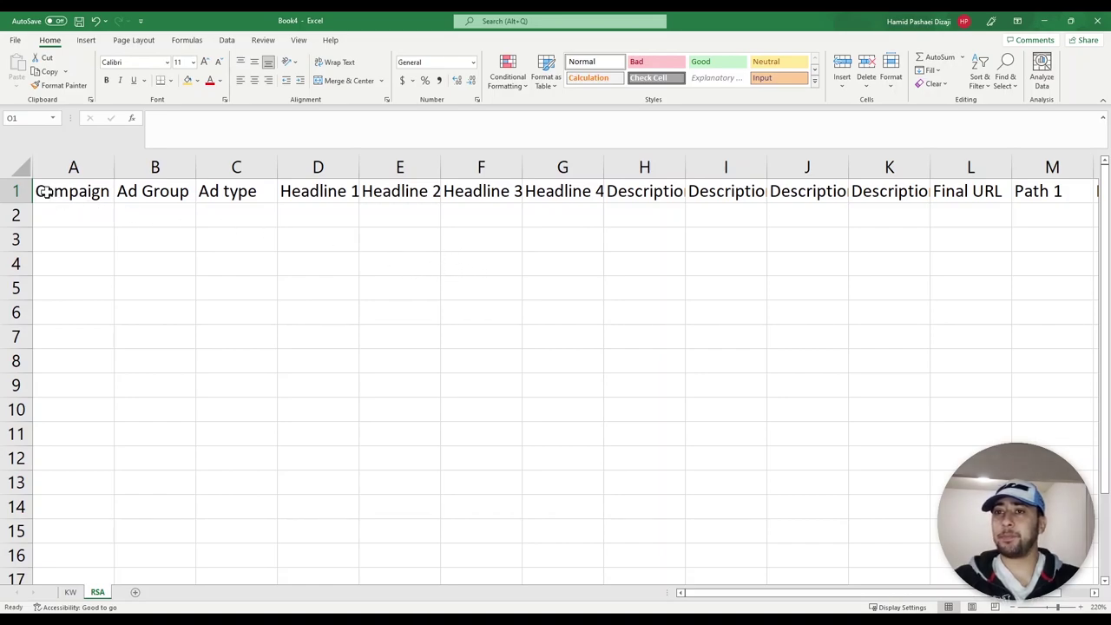
click(15, 190)
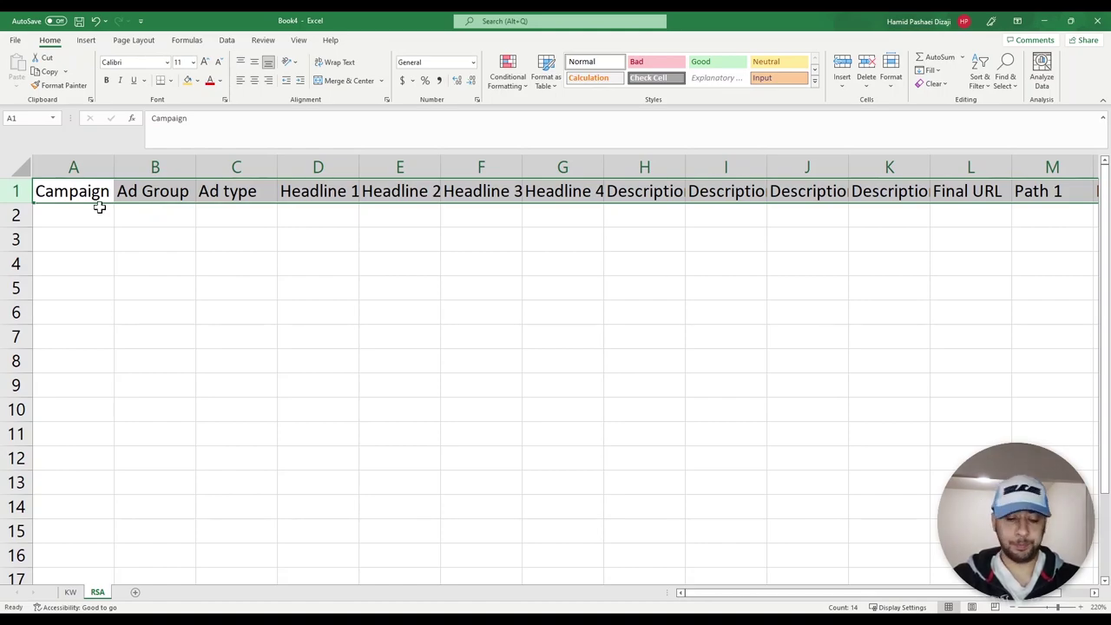
key(ctrl+b)
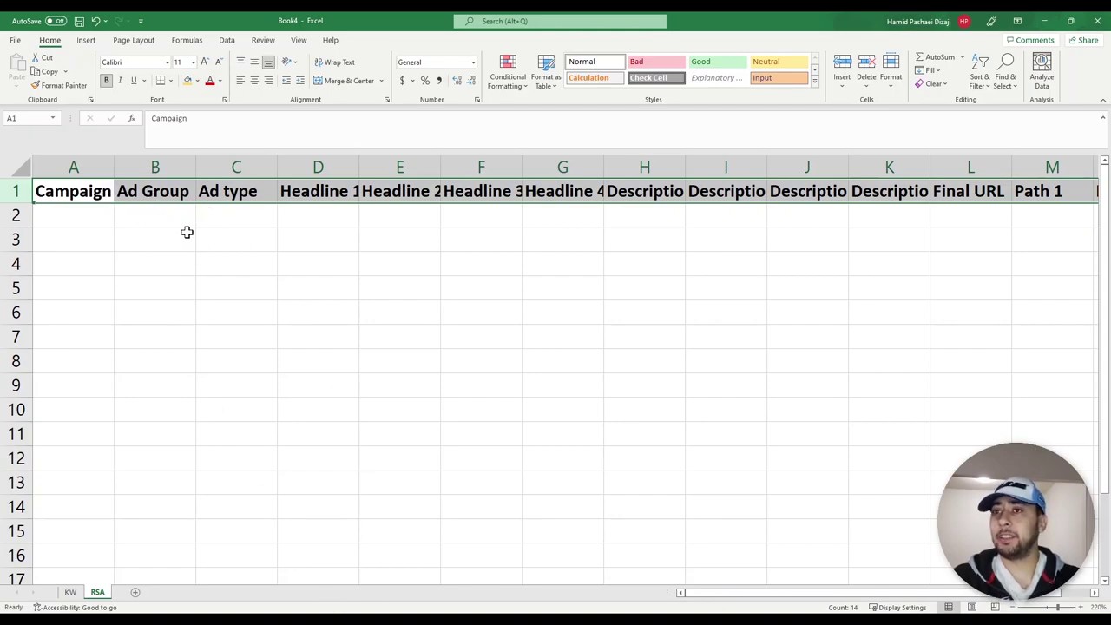
drag(164, 217, 174, 432)
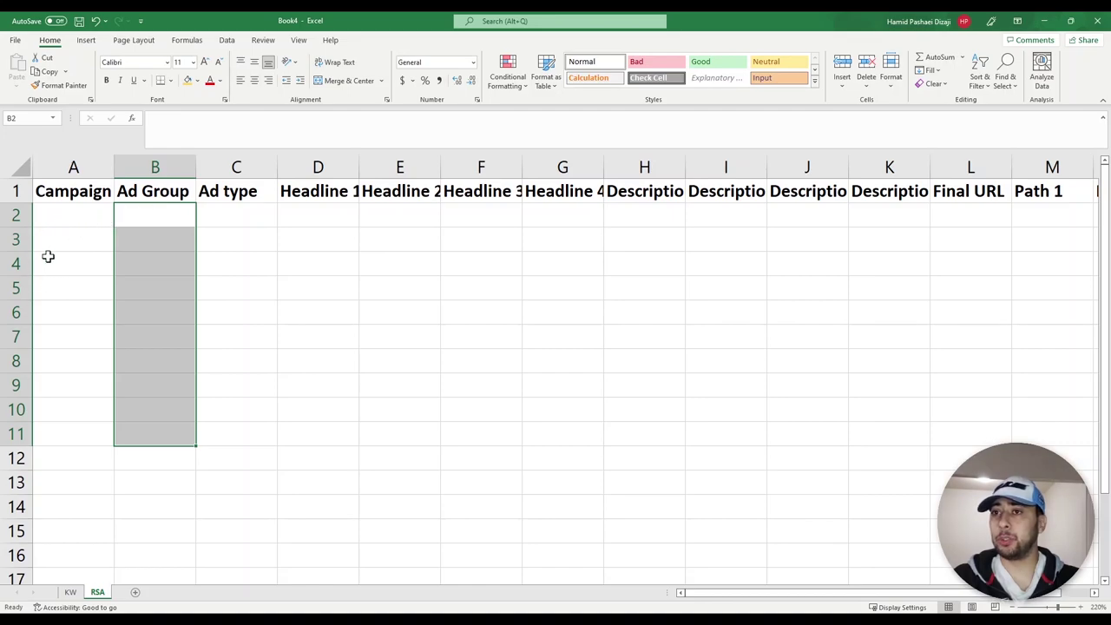
click(297, 220)
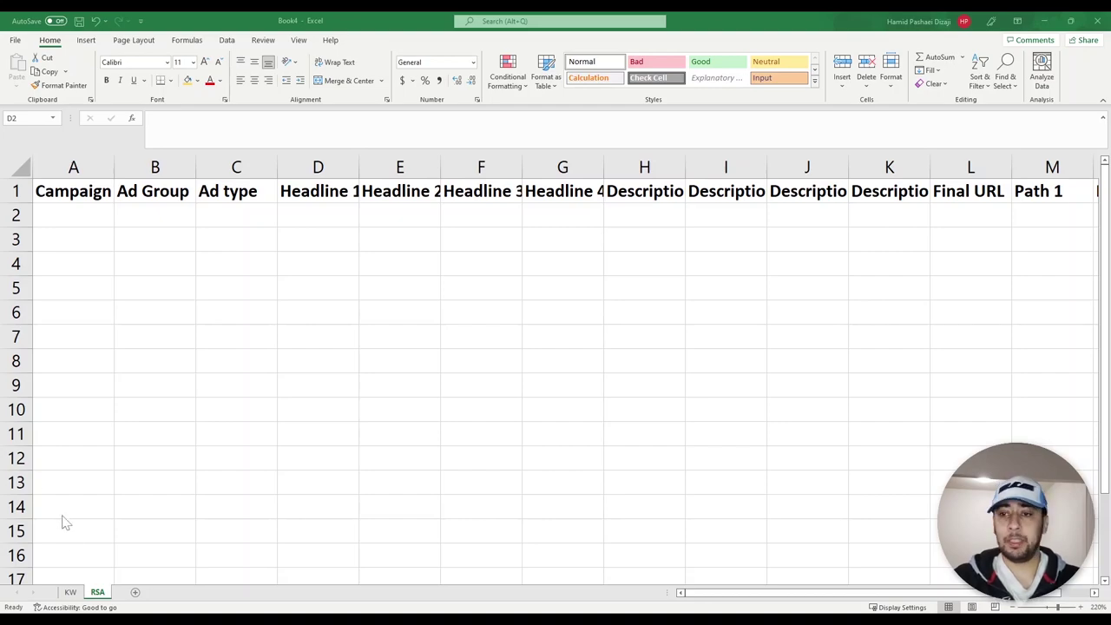
Copy the campaign name Roof Campaign 2022 from the KW sheet into cell A2 of the RSA sheet
click(71, 593)
click(93, 203)
key(ctrl+c)
click(97, 592)
click(60, 209)
key(ctrl+v)
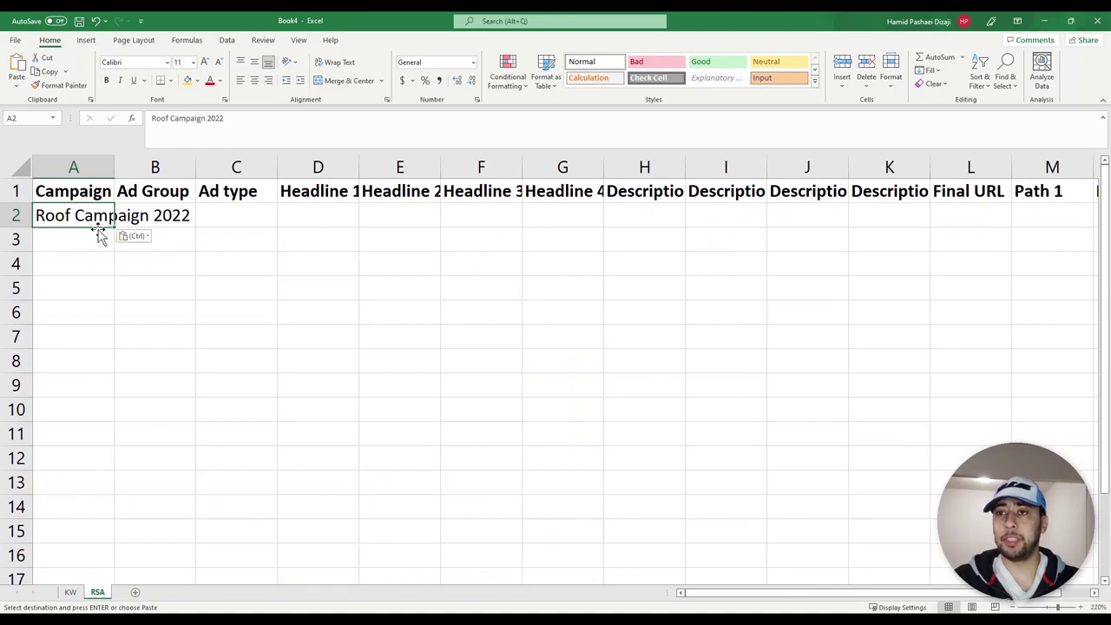
Copy the entire Ad Group column B of the KW sheet into column A of a new blank workbook
click(70, 592)
drag(232, 208, 230, 281)
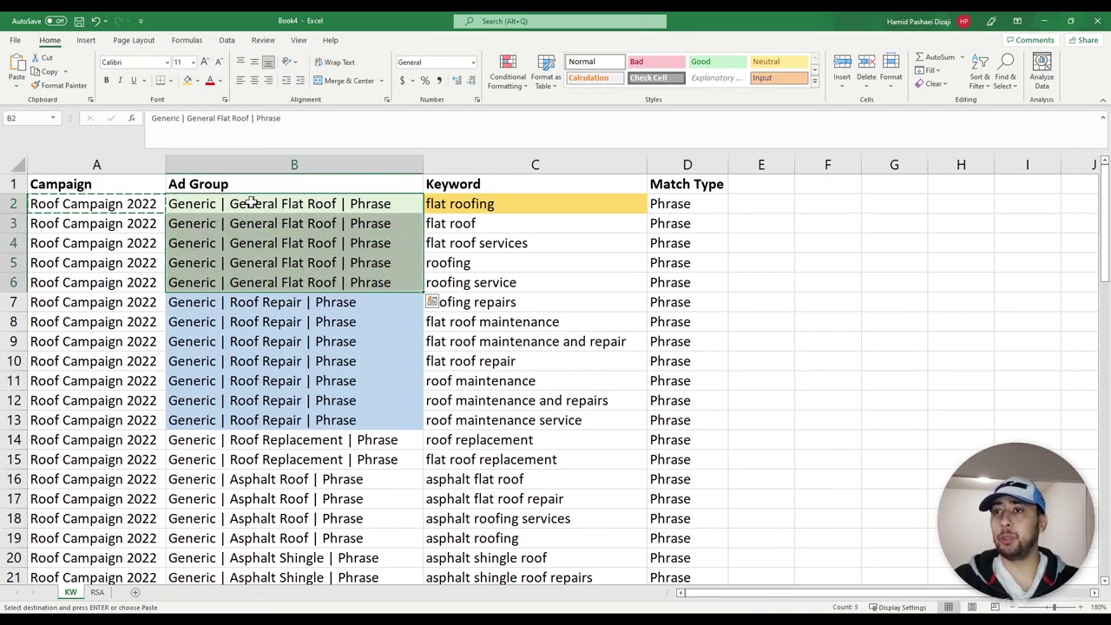
click(259, 166)
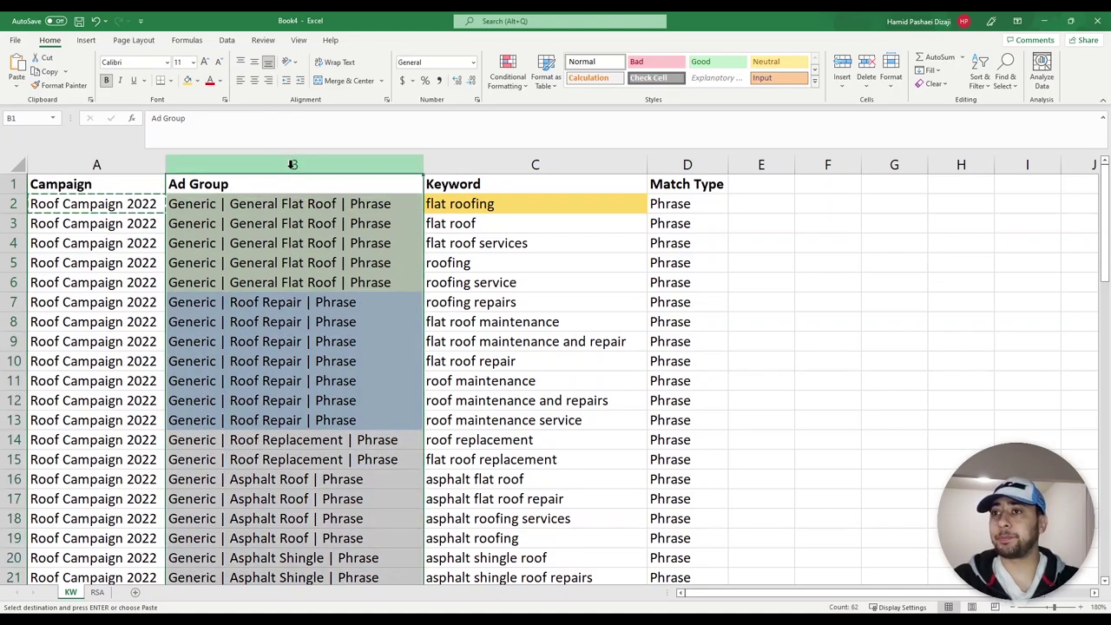
drag(283, 204, 286, 359)
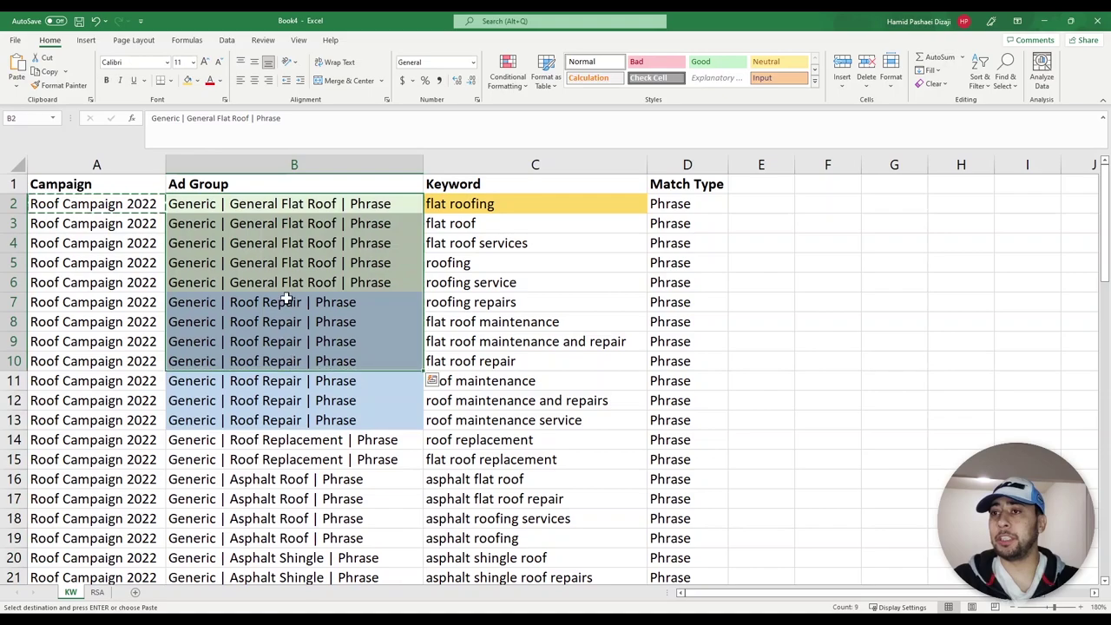
drag(283, 282, 293, 203)
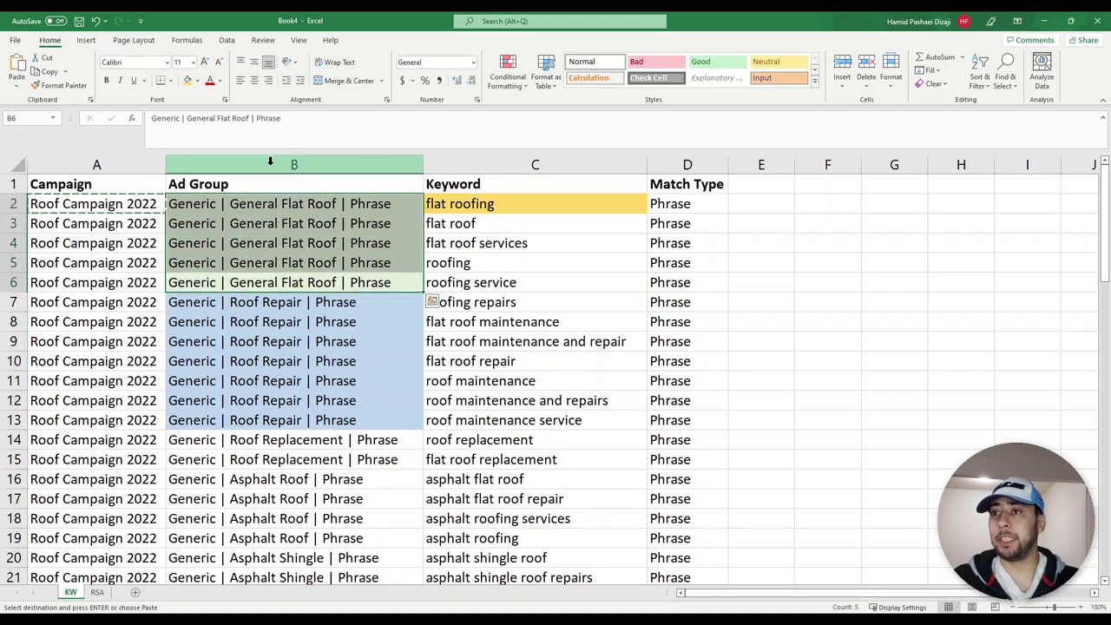
click(270, 161)
click(278, 205)
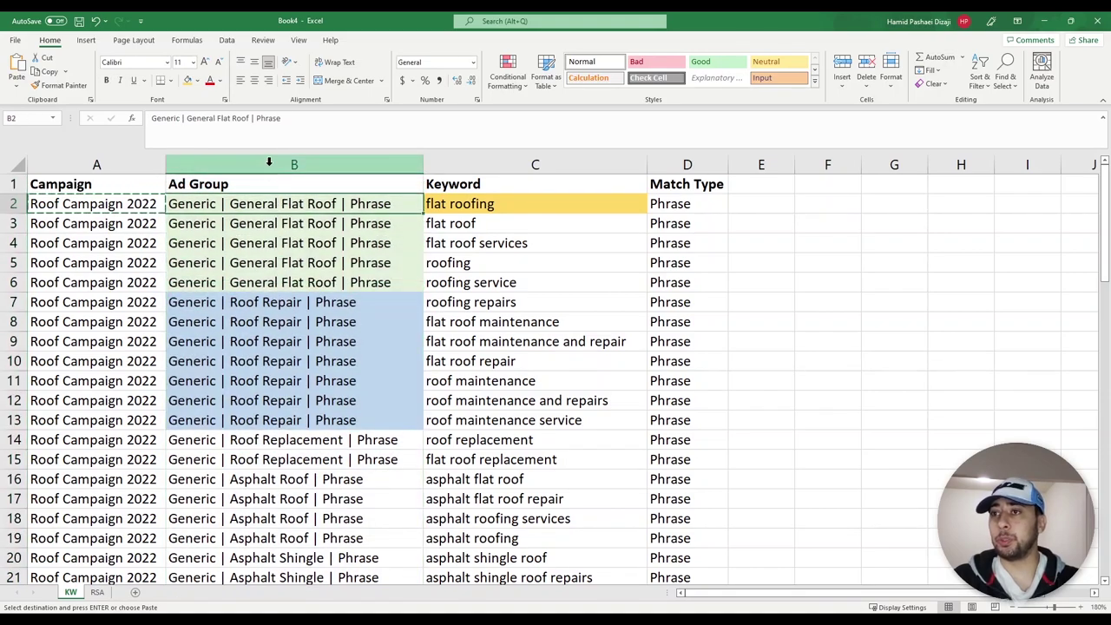
click(269, 163)
key(ctrl+c)
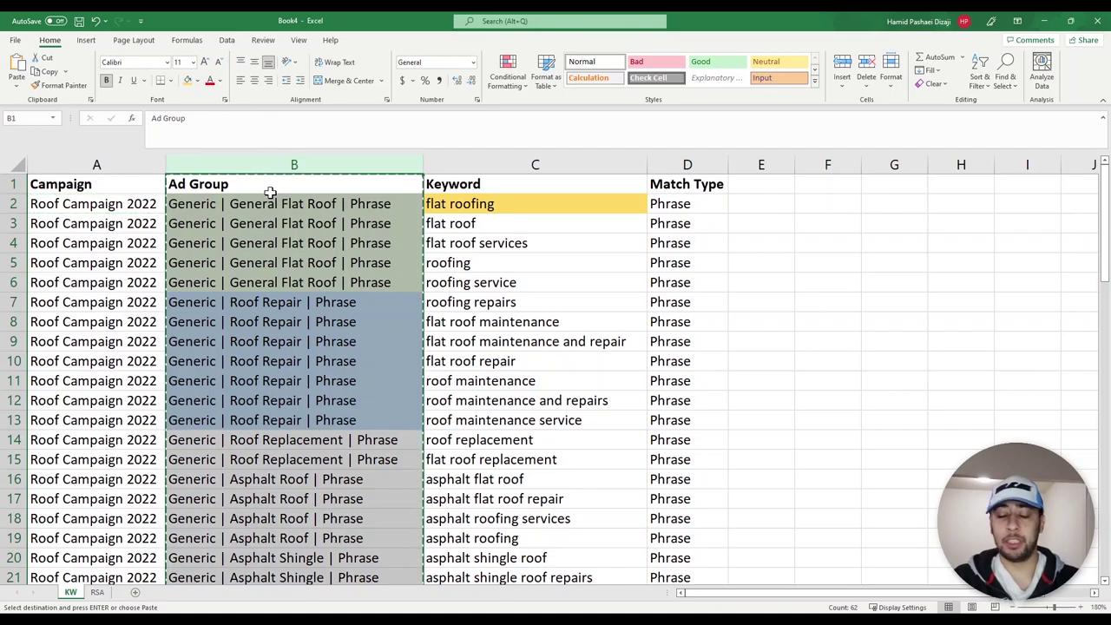
key(ctrl+n)
key(ctrl+v)
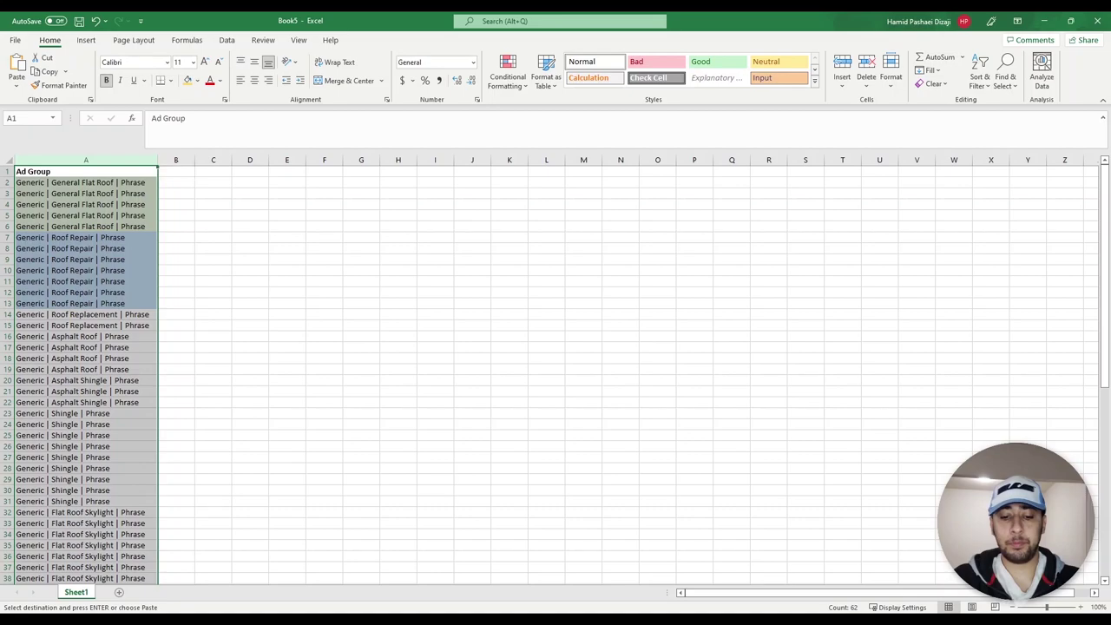
Remove the duplicate entries from the Ad Group column in the new workbook
click(29, 153)
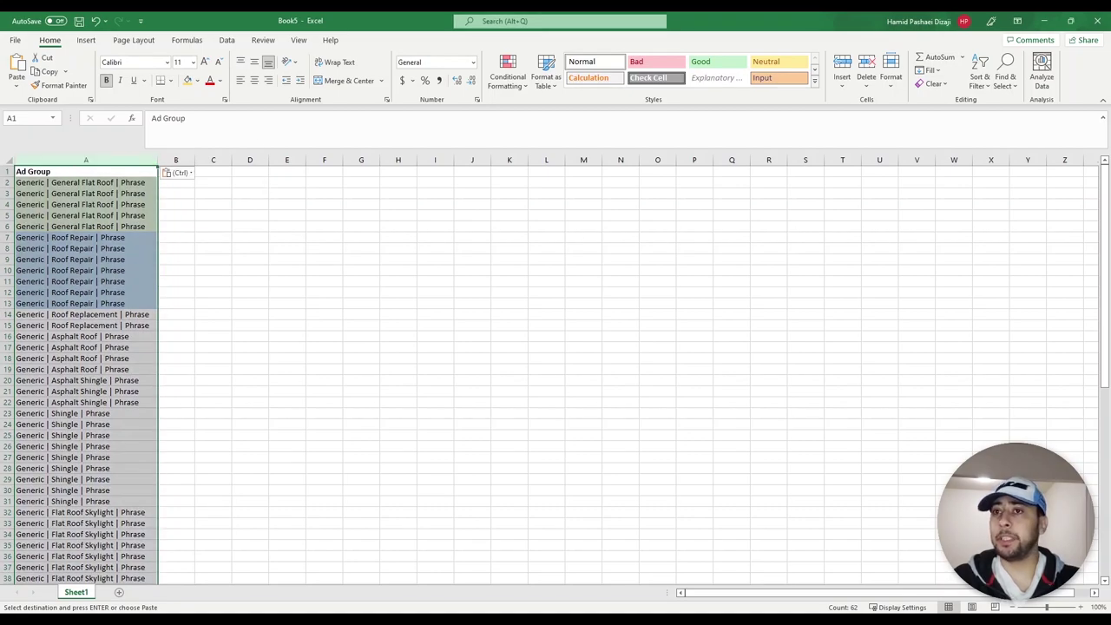
scroll(230, 55, down, 4)
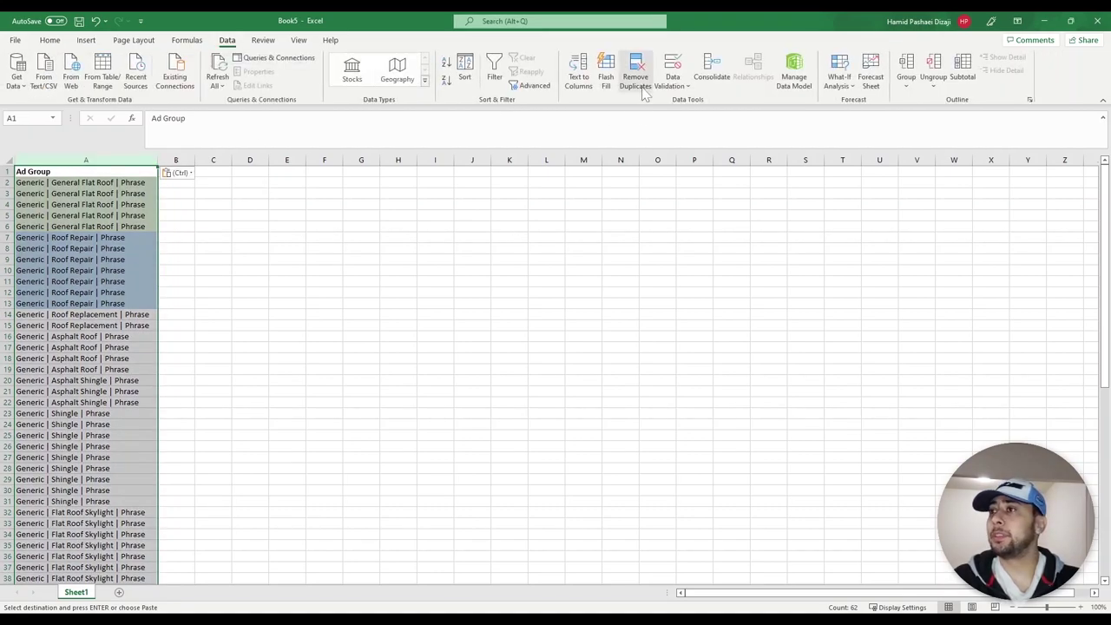
click(642, 87)
click(820, 496)
click(560, 350)
Copy the unique ad group names from A2:A16 of the new workbook into the RSA sheet's Ad Group column, starting at B2
drag(87, 183, 72, 333)
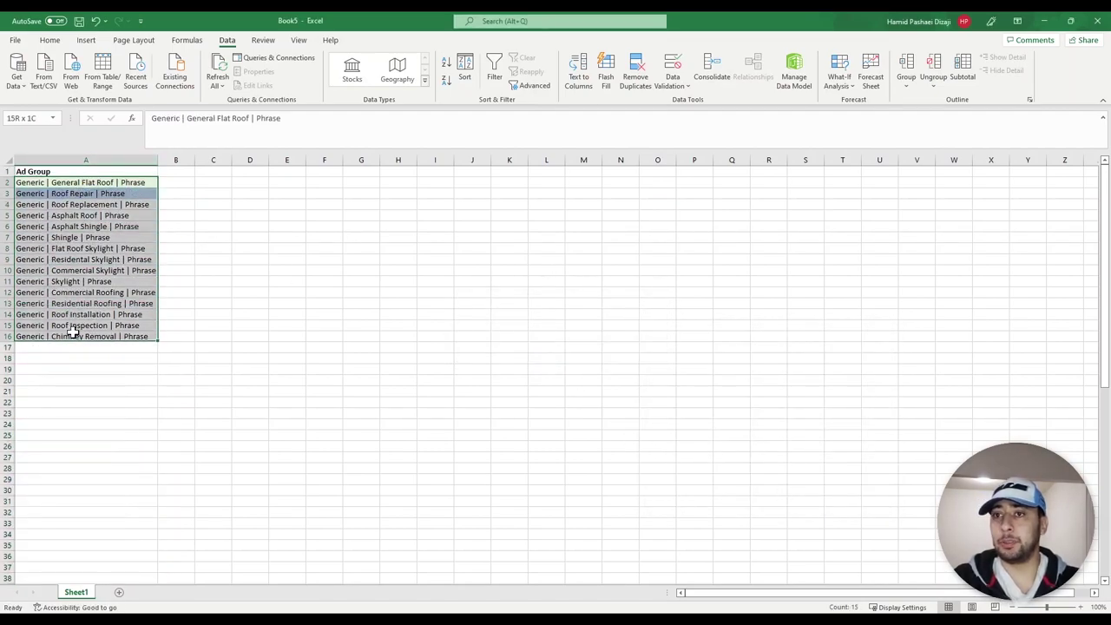
key(ctrl+c)
key(alt+Tab)
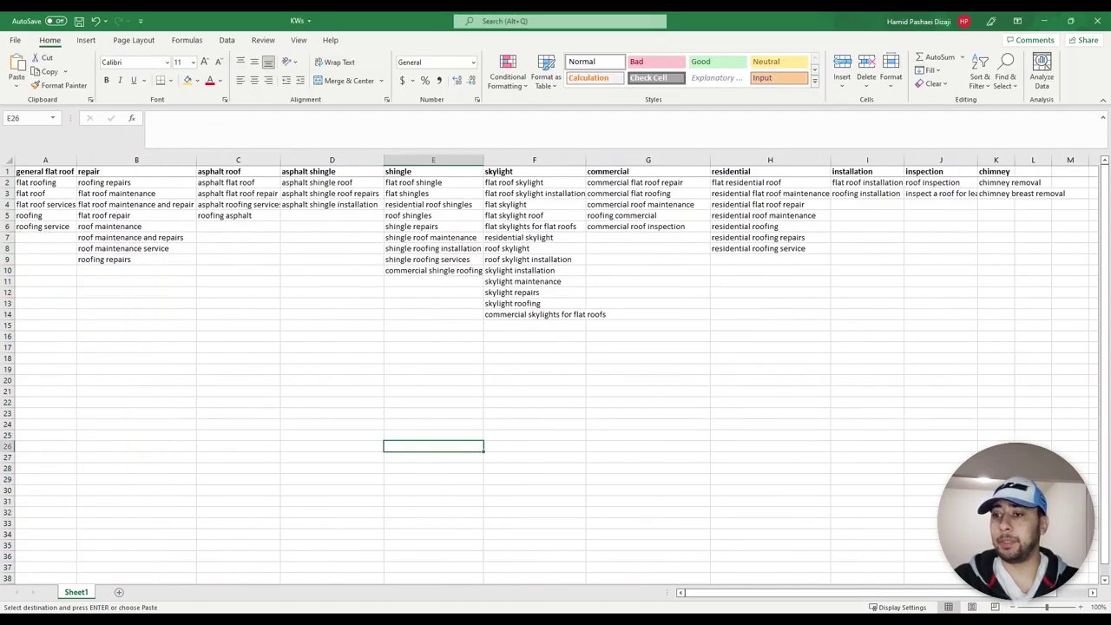
key(alt+Tab)
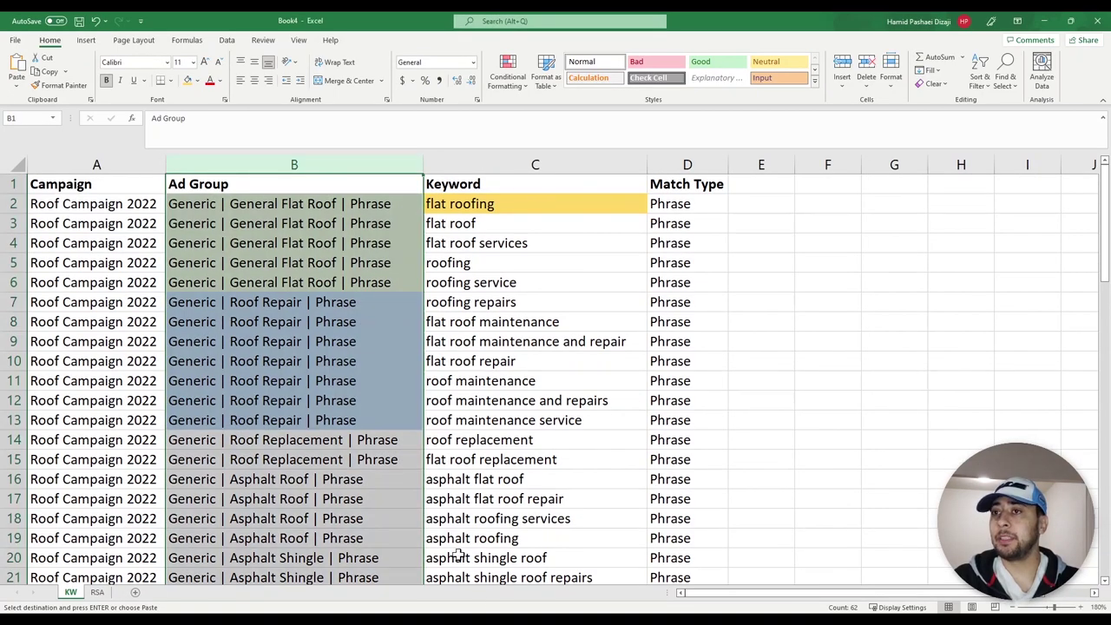
click(97, 592)
click(161, 221)
key(ctrl+v)
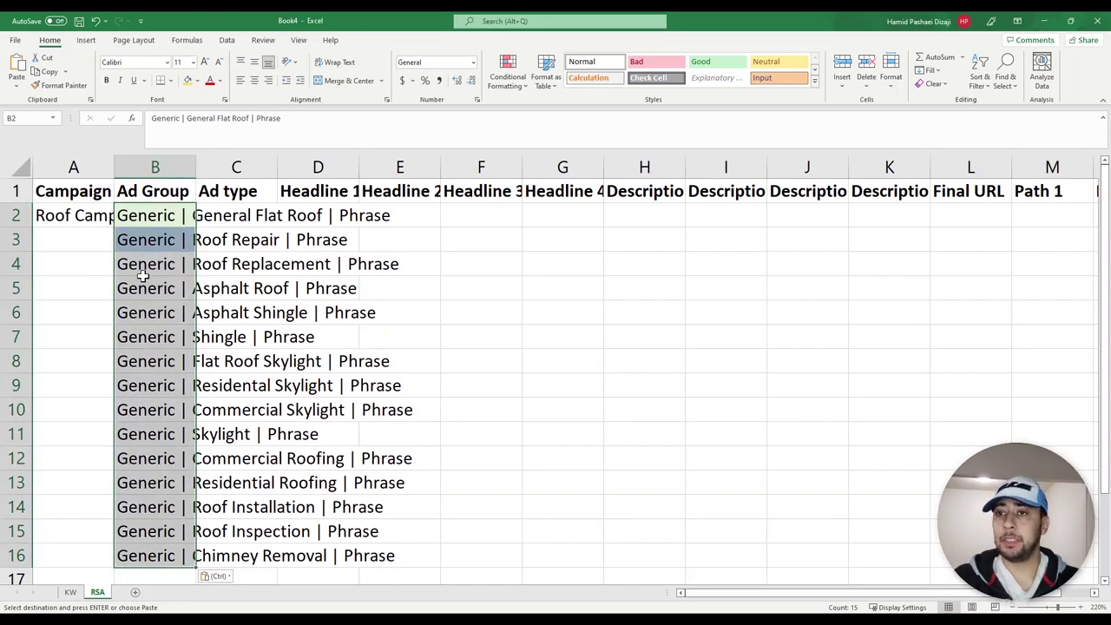
key(shift+Up)
key(shift+Up)
key(shift+Up)
key(shift+Up)
key(shift+Up)
key(shift+Up)
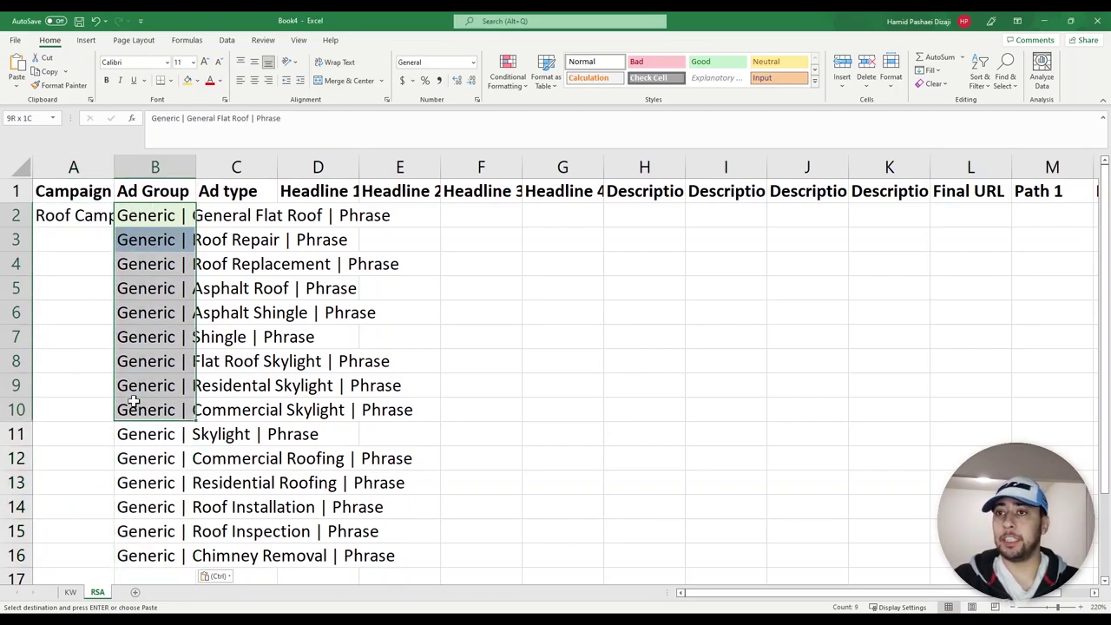
Fill the campaign name from A2 down to row 16 and widen column A to show the full names
click(90, 220)
double_click(114, 227)
drag(115, 167, 201, 167)
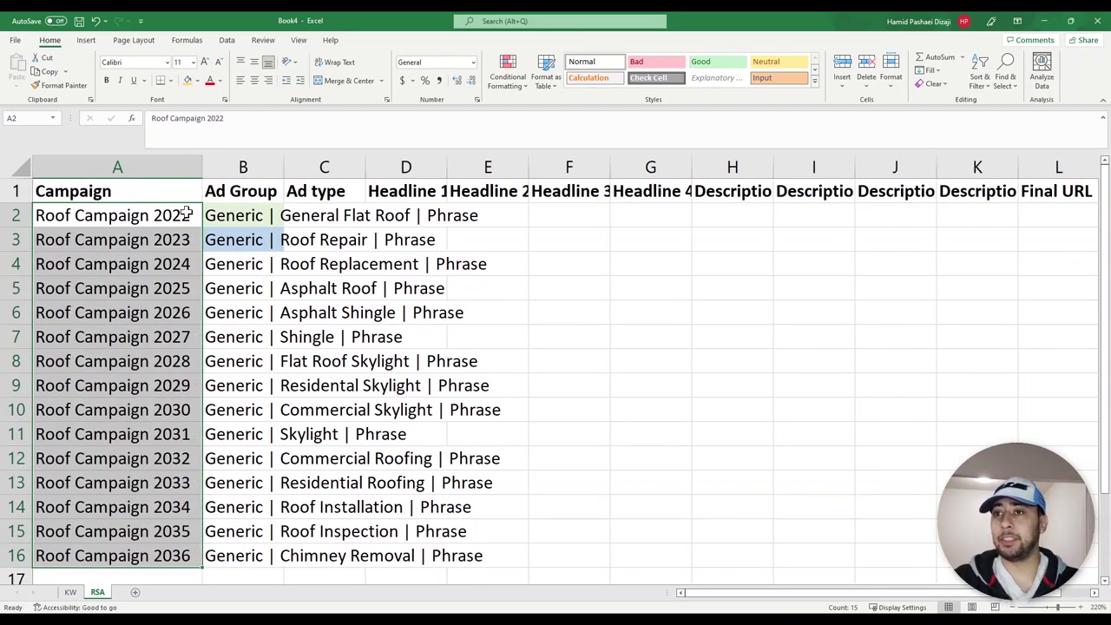
Replace the filled series in A3:A16 with exact copies of Roof Campaign 2022 from cell A2
click(187, 215)
key(ctrl+c)
drag(184, 241, 191, 551)
key(ctrl+v)
click(253, 395)
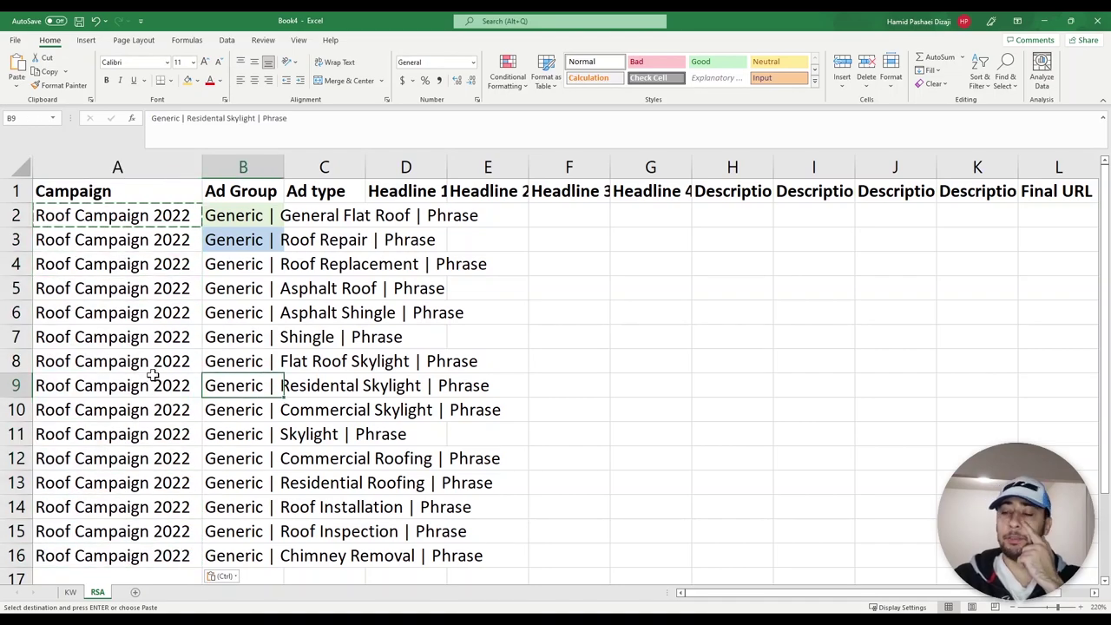
Check the RSA sheet's Campaign and Ad Group entries from row 2 through row 16
scroll(151, 491, down, 3)
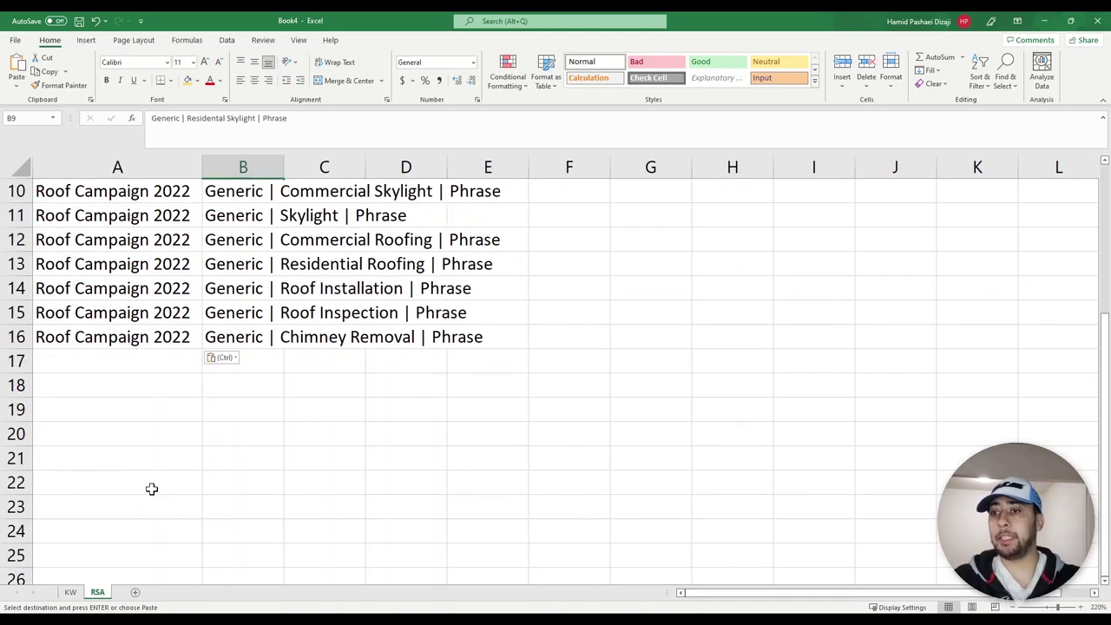
scroll(186, 370, up, 2)
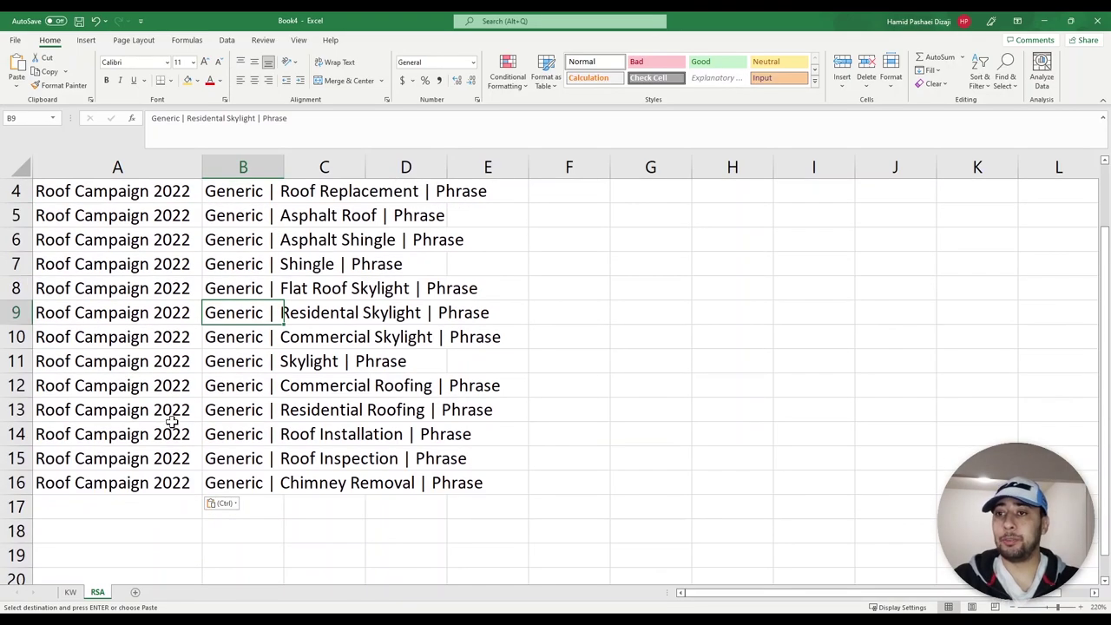
scroll(238, 495, up, 1)
scroll(232, 453, up, 1)
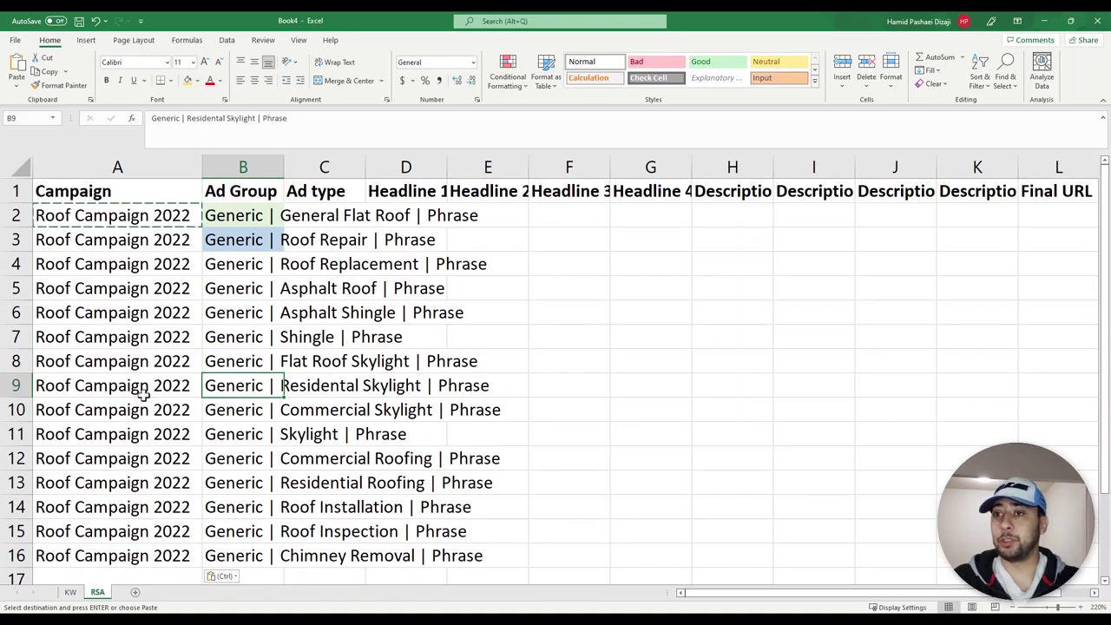
scroll(152, 373, down, 3)
click(137, 341)
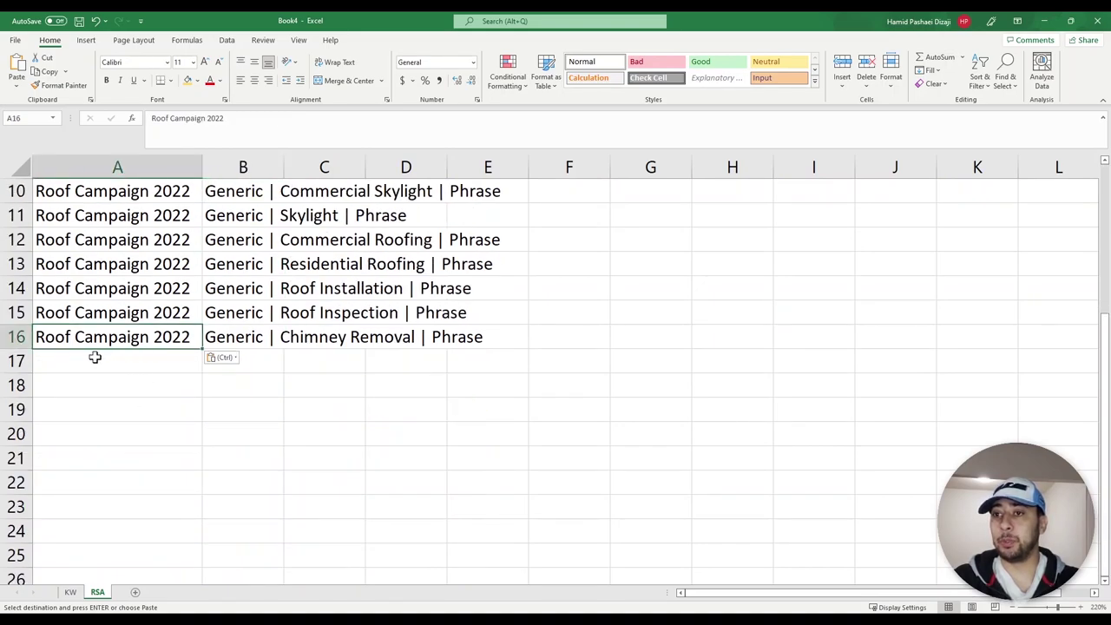
click(19, 360)
scroll(104, 382, up, 3)
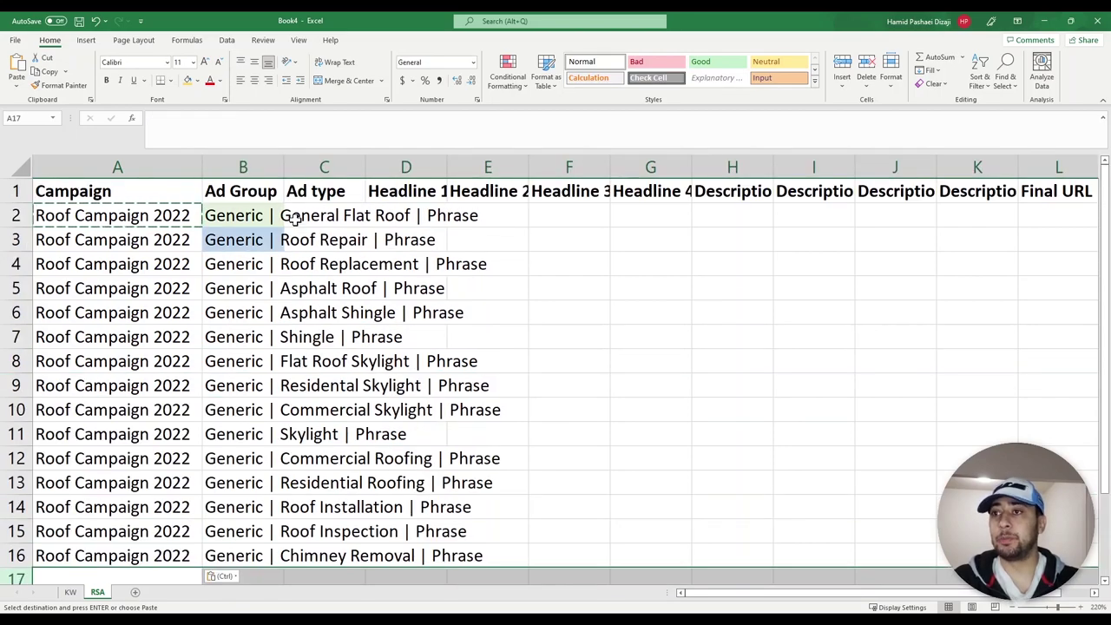
Fit column B to the ad group names and enter the ad type Responsive search ad in cell C2
double_click(284, 167)
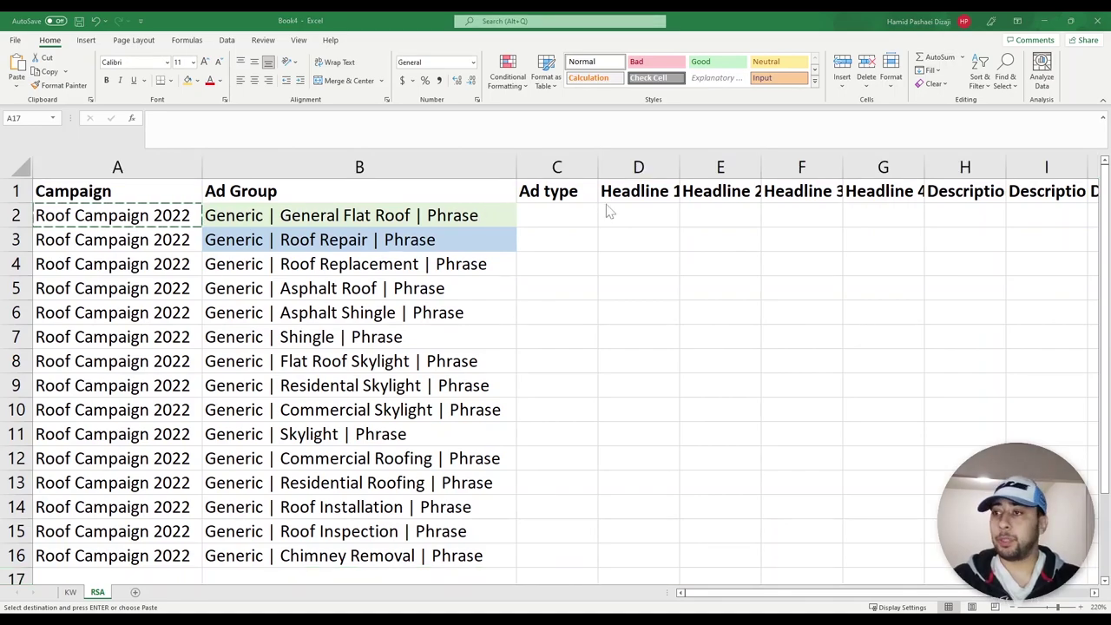
click(547, 208)
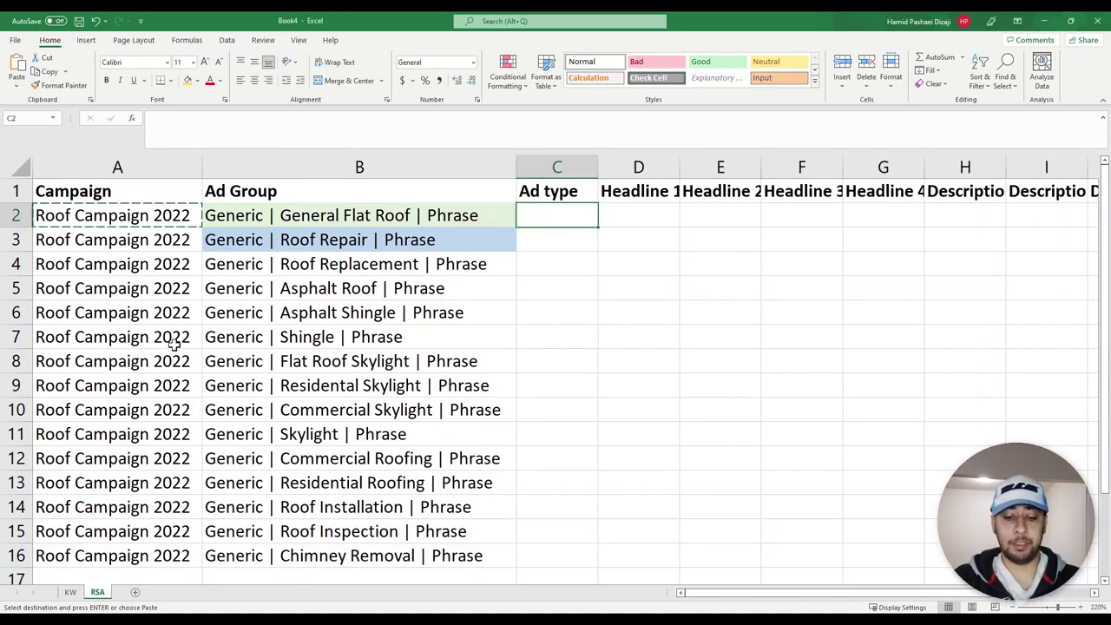
text(Respon)
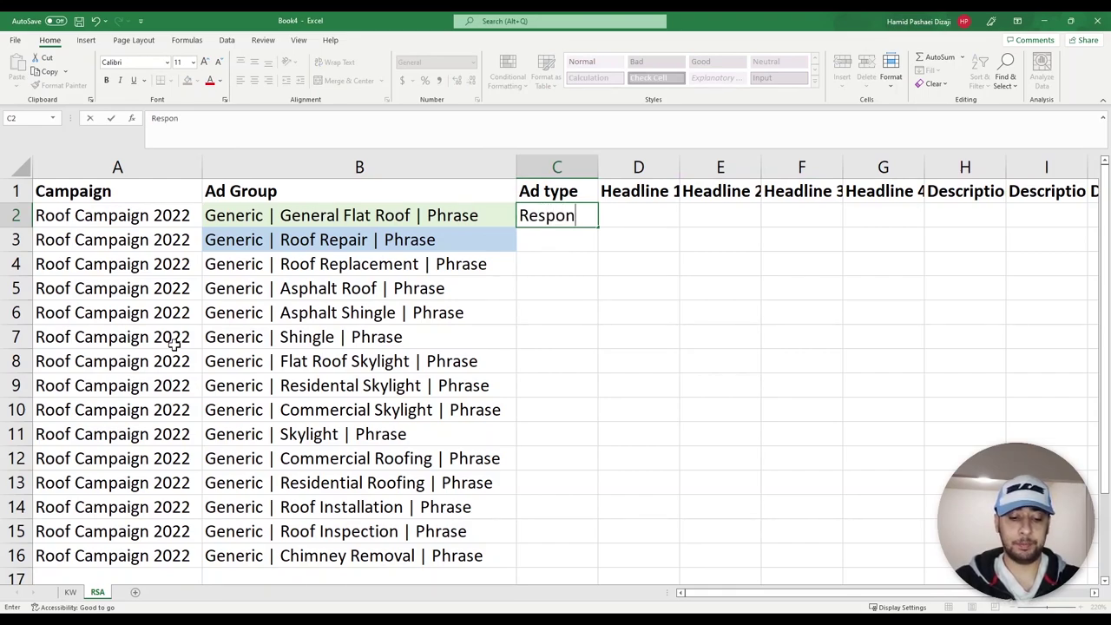
text(sive search ad)
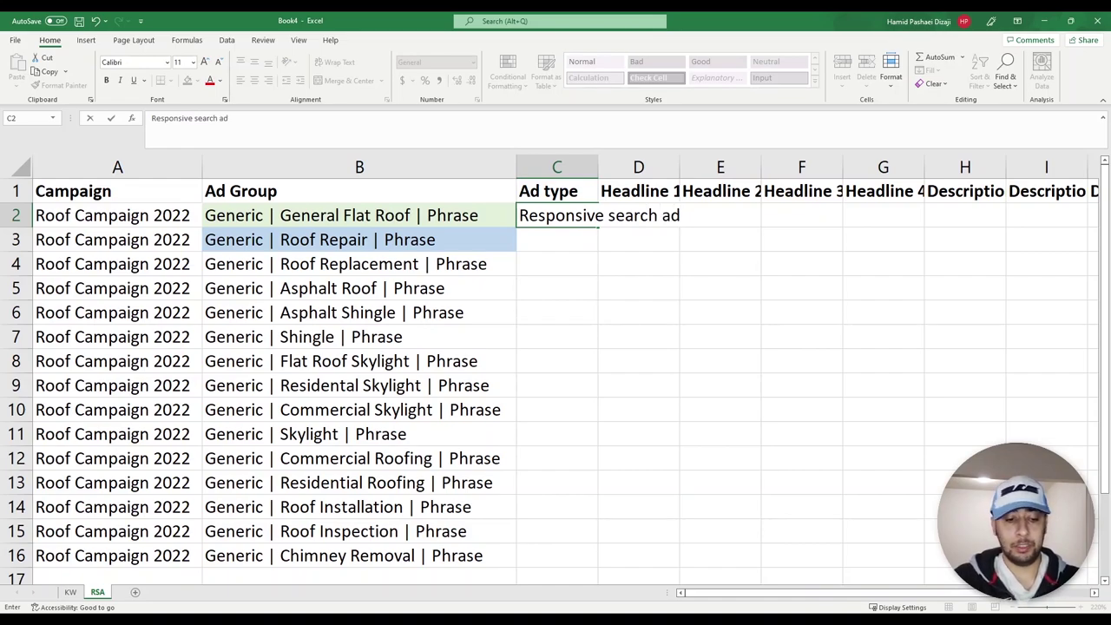
key(Return)
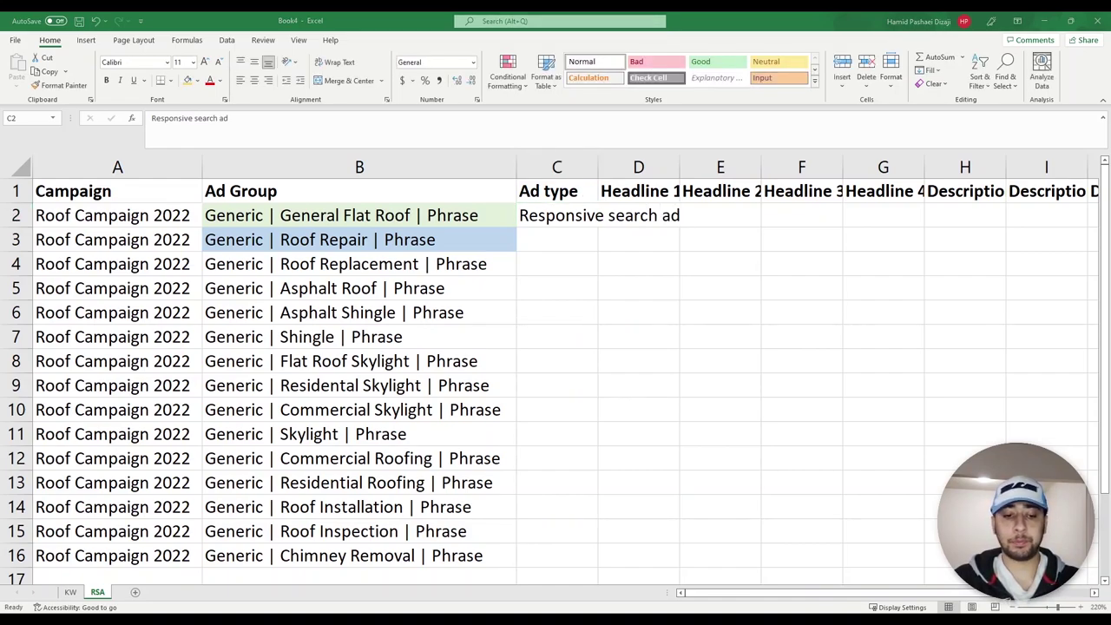
Enter the ad type Expanded text ad in cell C3
double_click(528, 248)
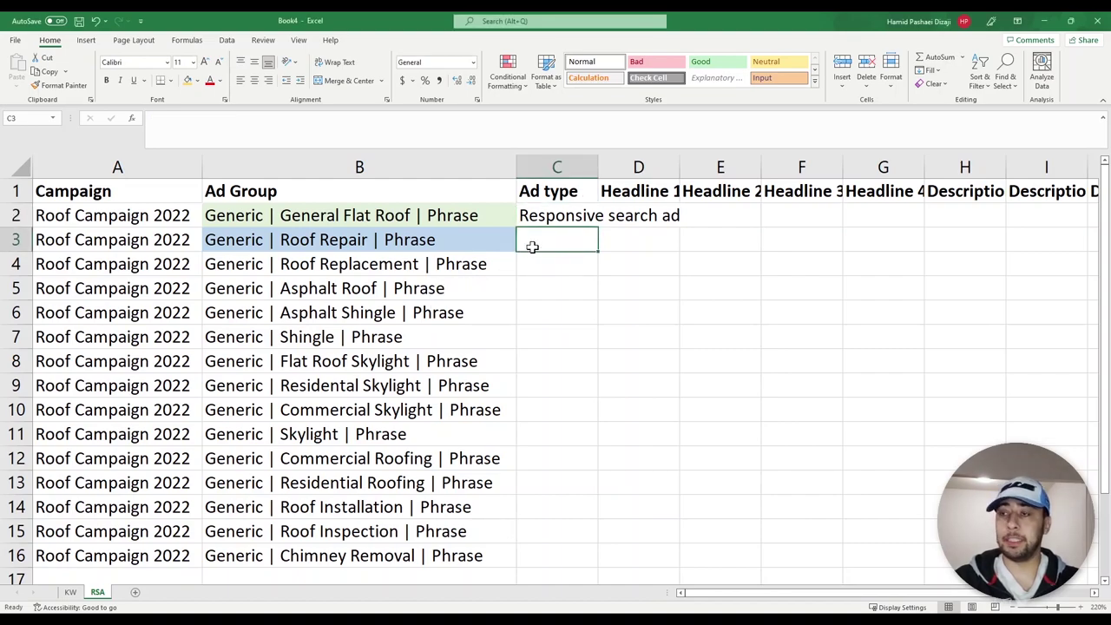
text(Expanded)
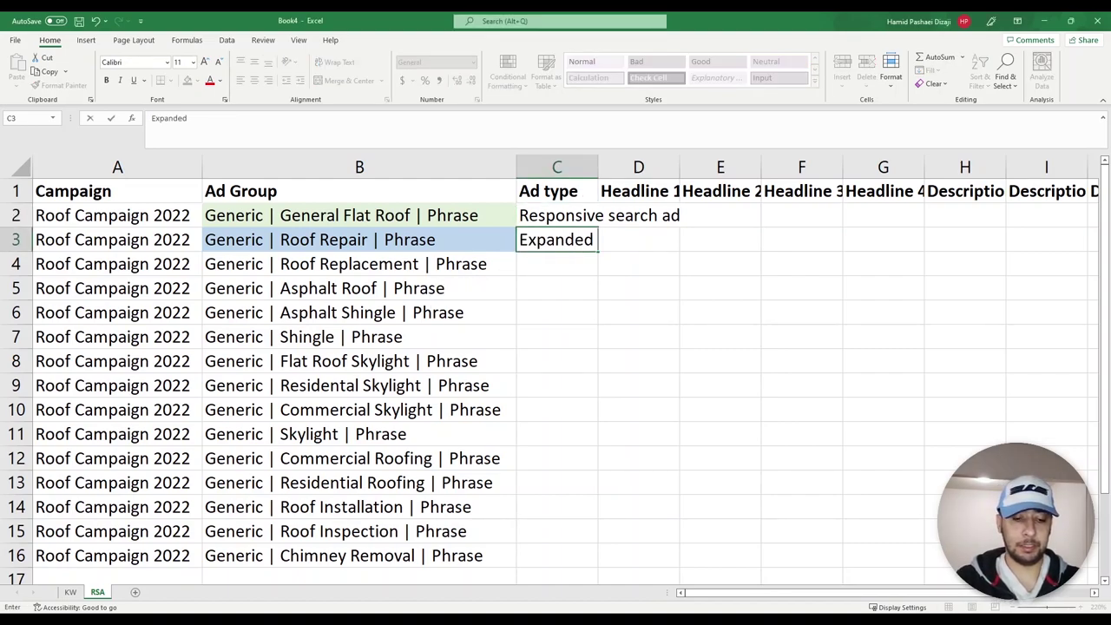
text( text ad)
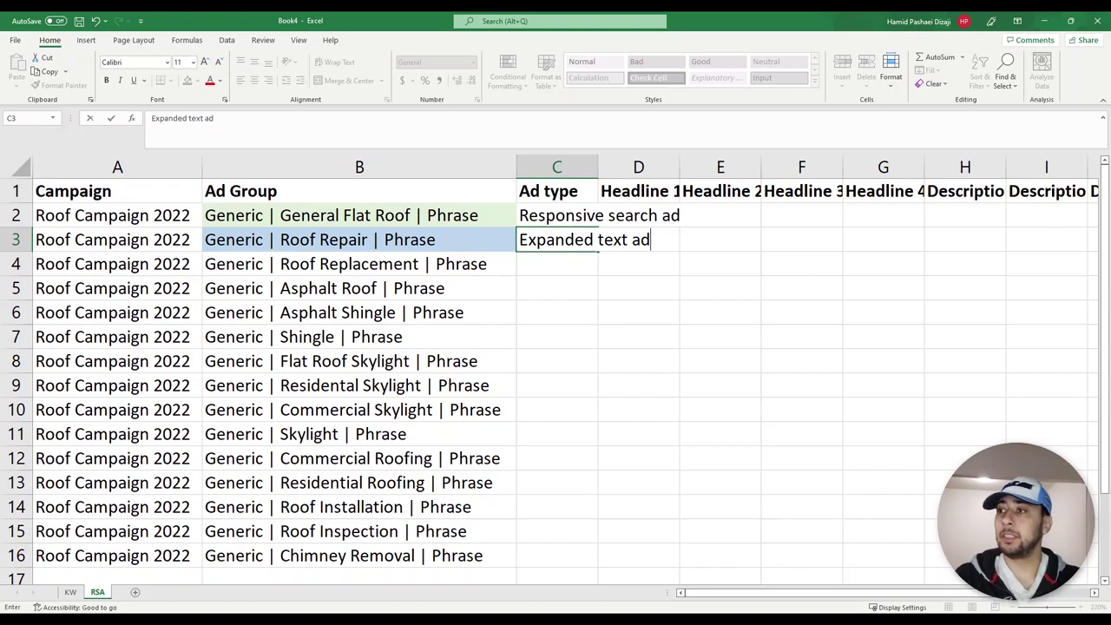
click(573, 306)
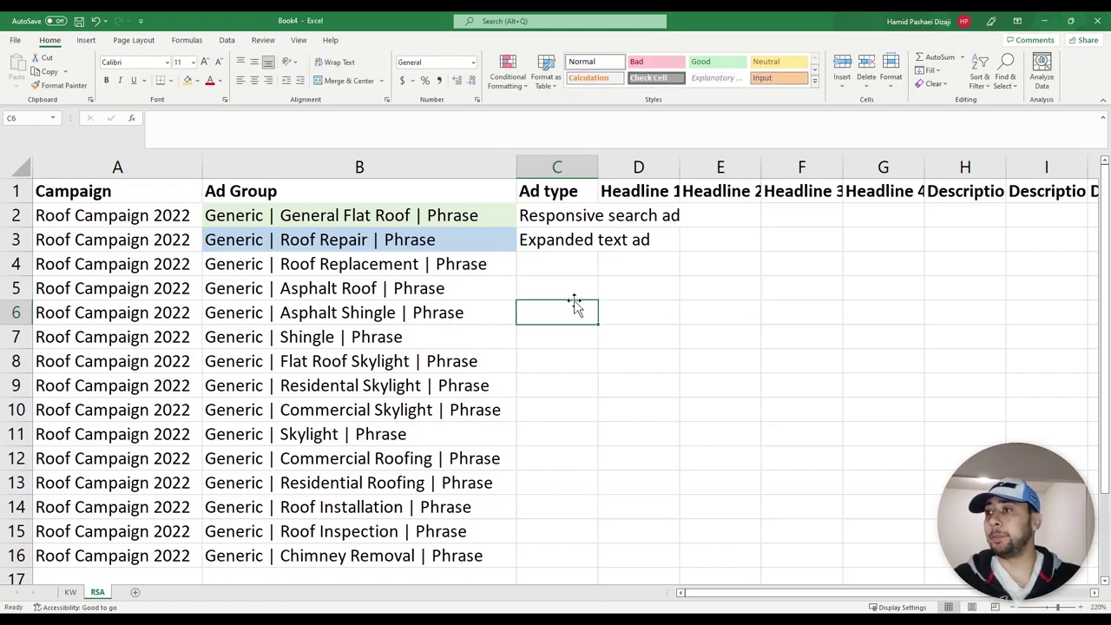
Fit column C to its contents and copy Responsive search ad from C2 down through C16
click(561, 221)
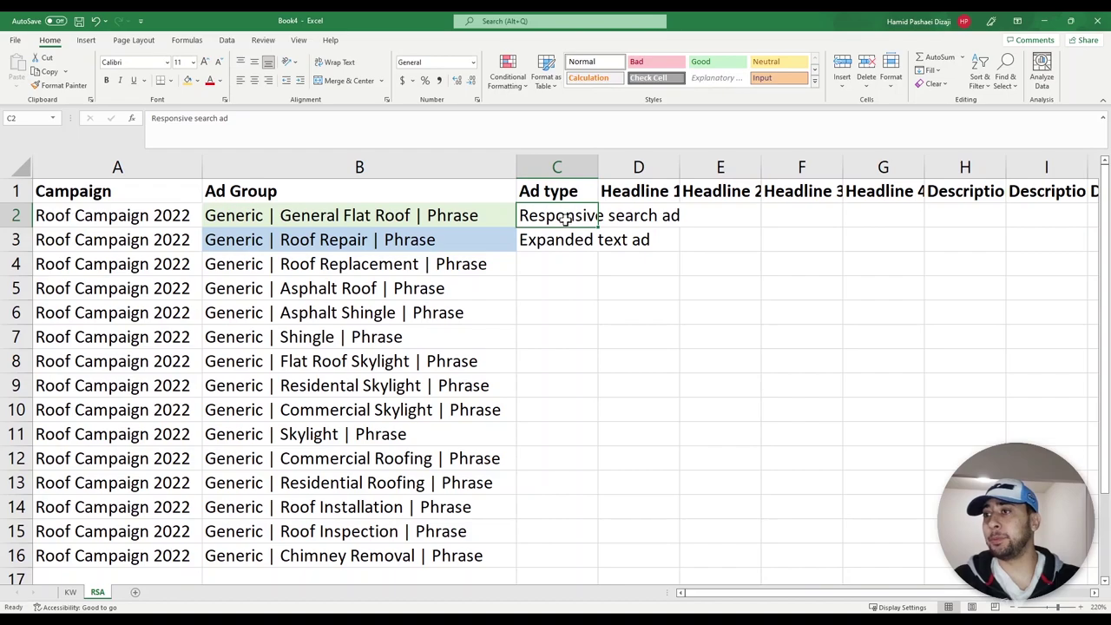
key(ctrl+c)
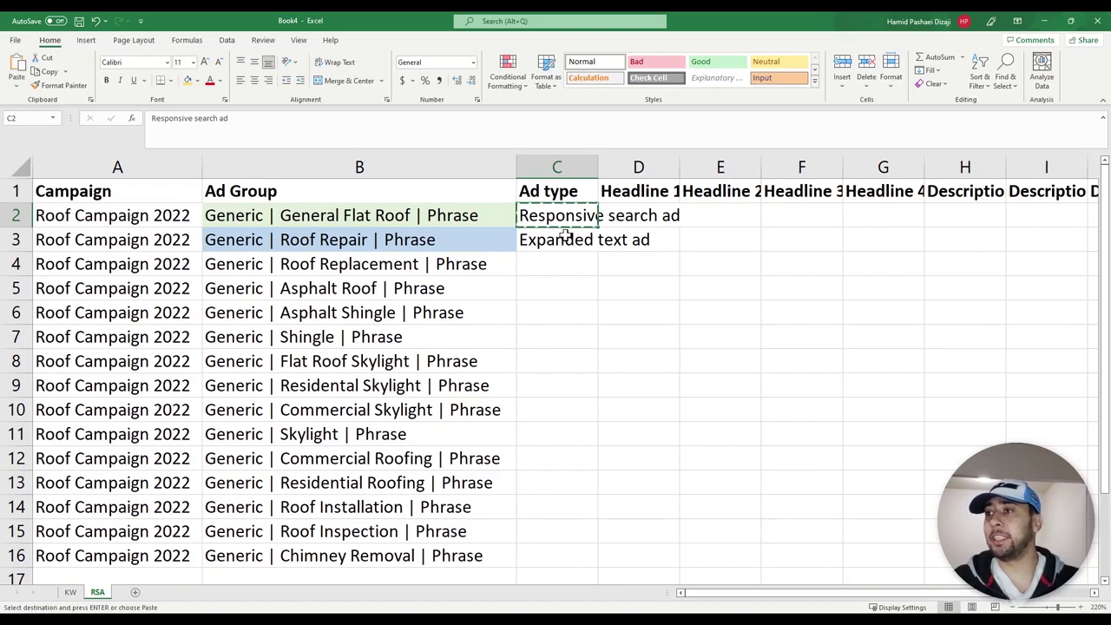
click(565, 235)
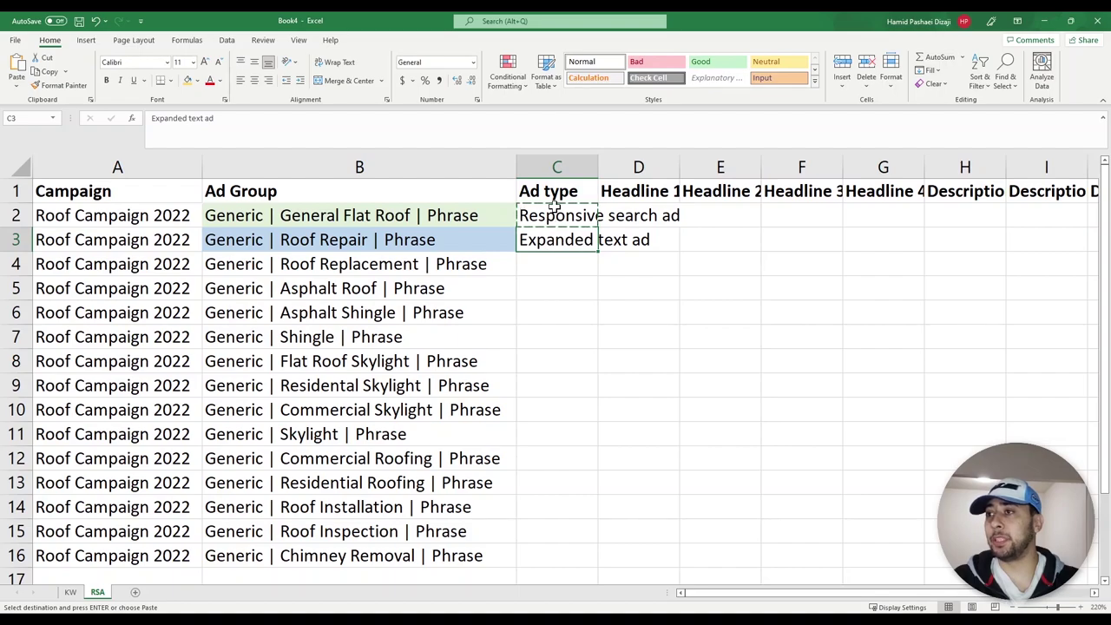
double_click(598, 166)
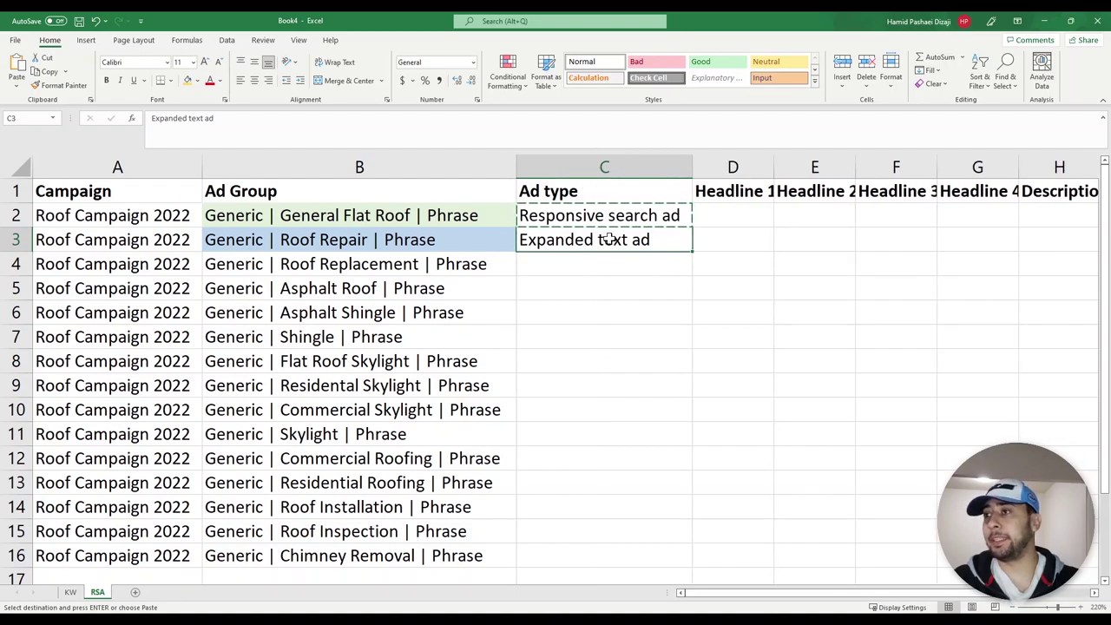
click(610, 216)
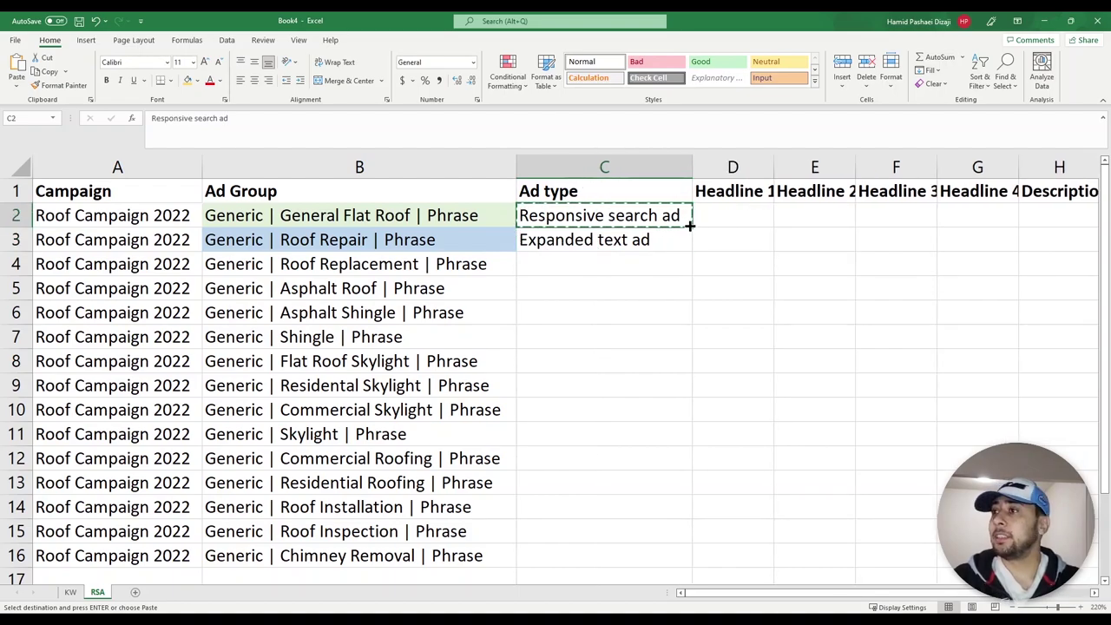
drag(692, 229, 693, 250)
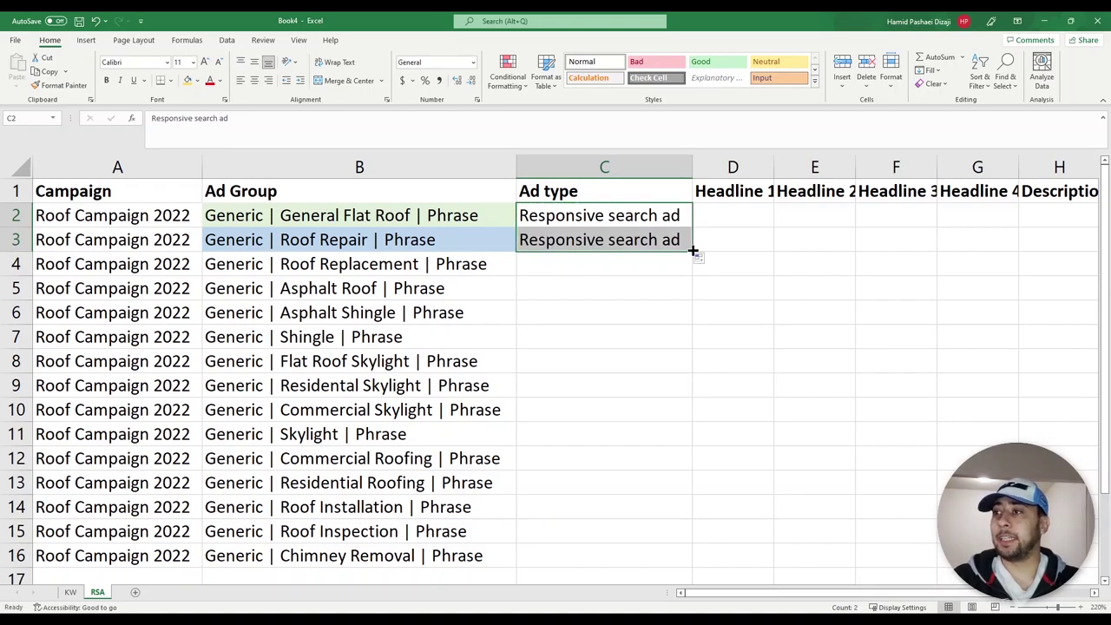
double_click(692, 252)
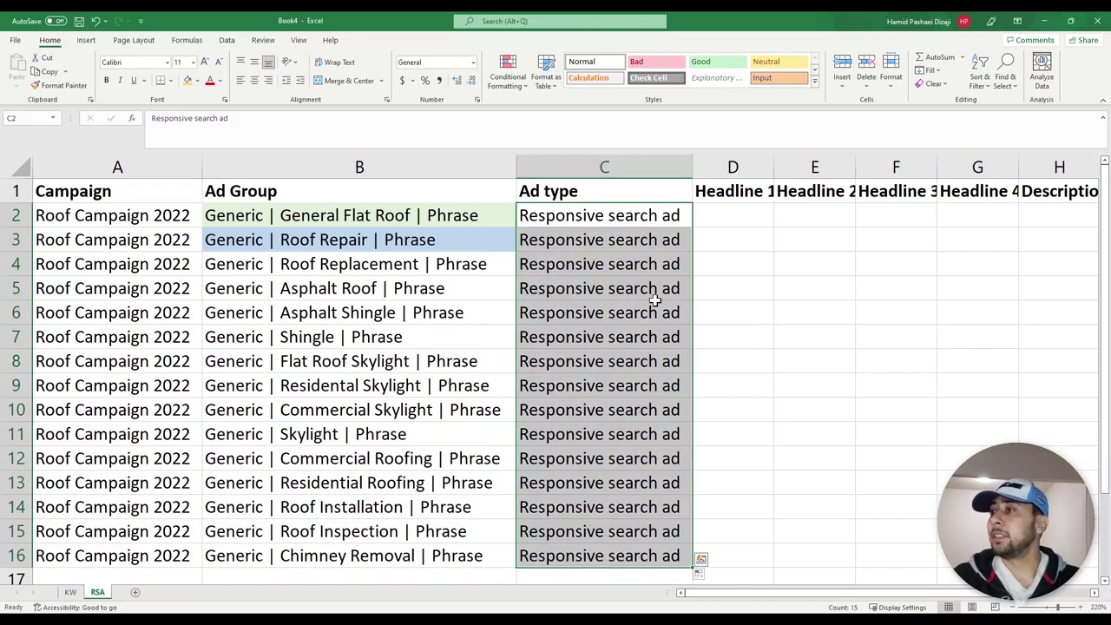
Paste the copied headline list into Headline 1 from D2 through D16 and fit columns D and E to their contents
double_click(773, 167)
double_click(864, 166)
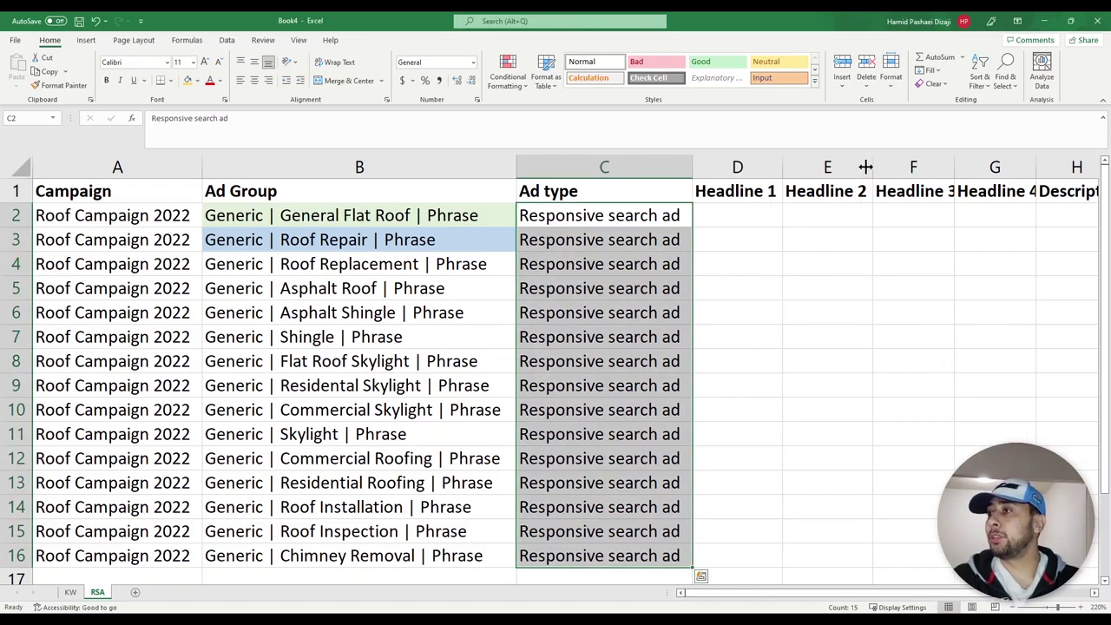
scroll(595, 573, right, 3)
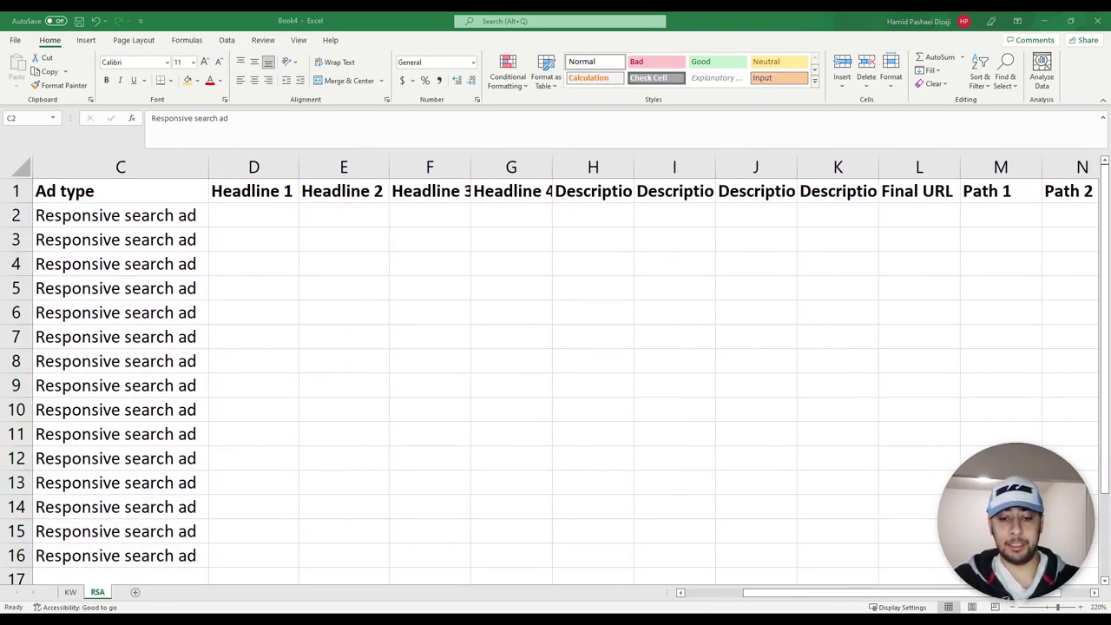
click(258, 215)
key(ctrl+v)
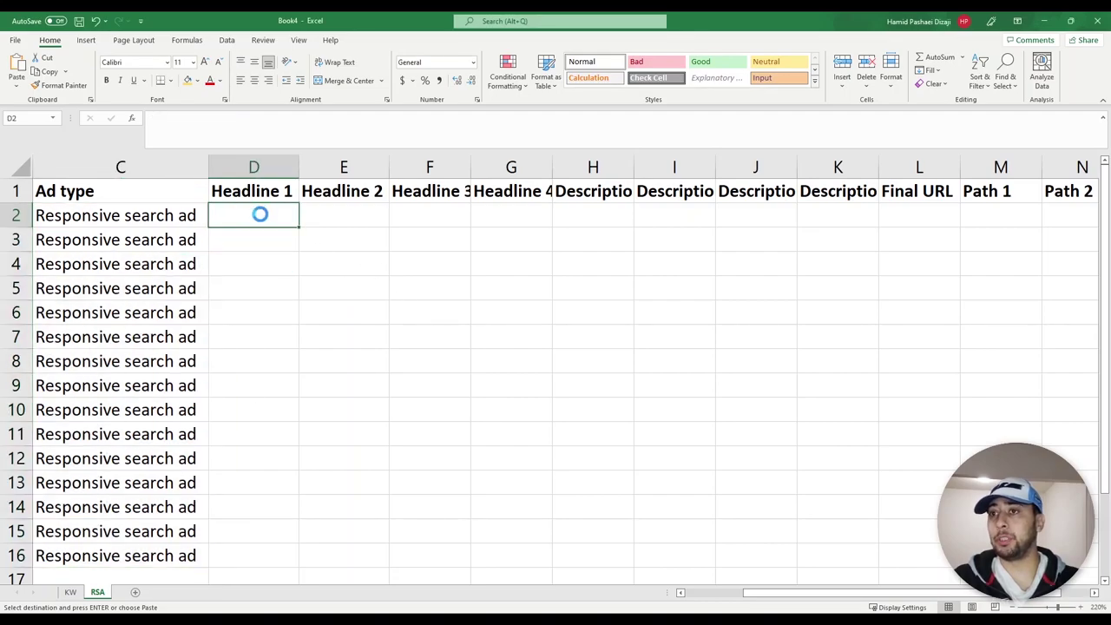
scroll(694, 593, left, 3)
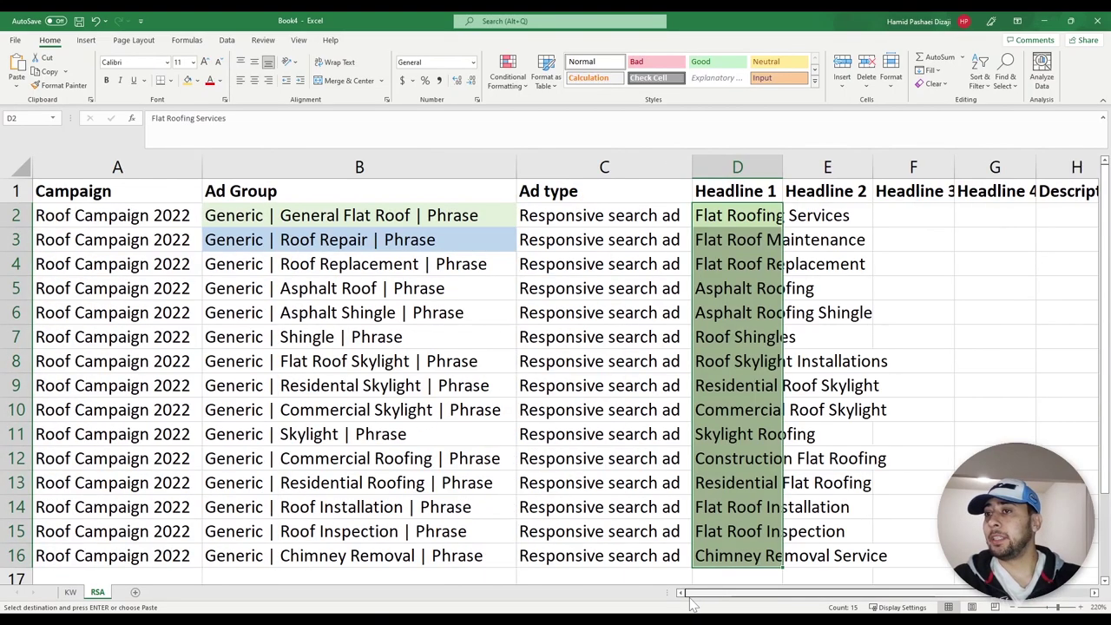
double_click(783, 166)
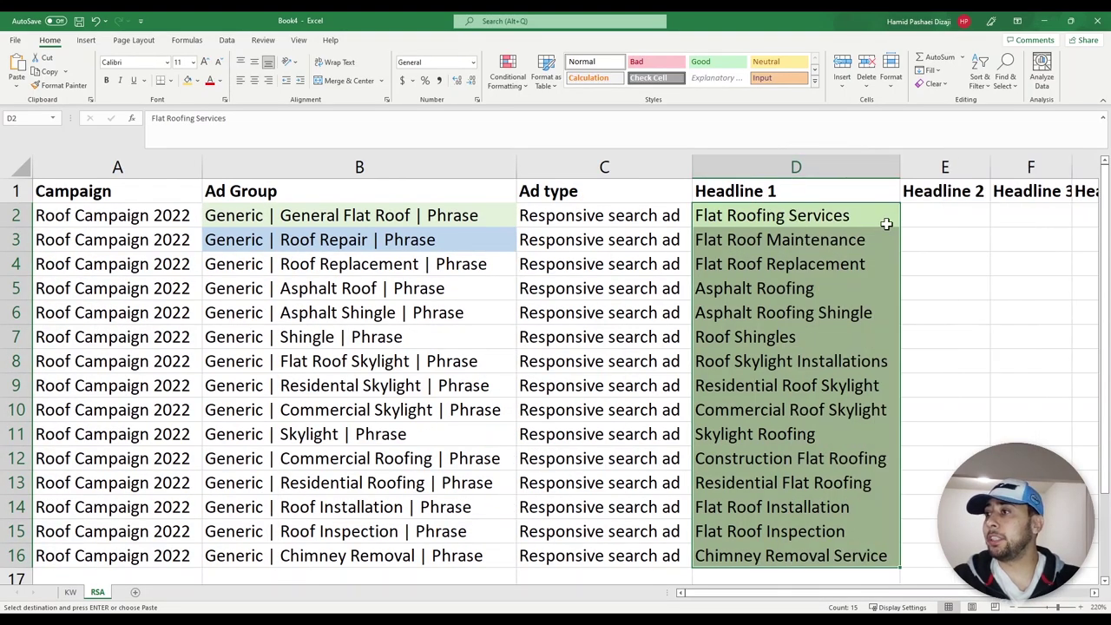
Shade the whole of row 2 pale blue and the whole of row 3 light orange
click(10, 215)
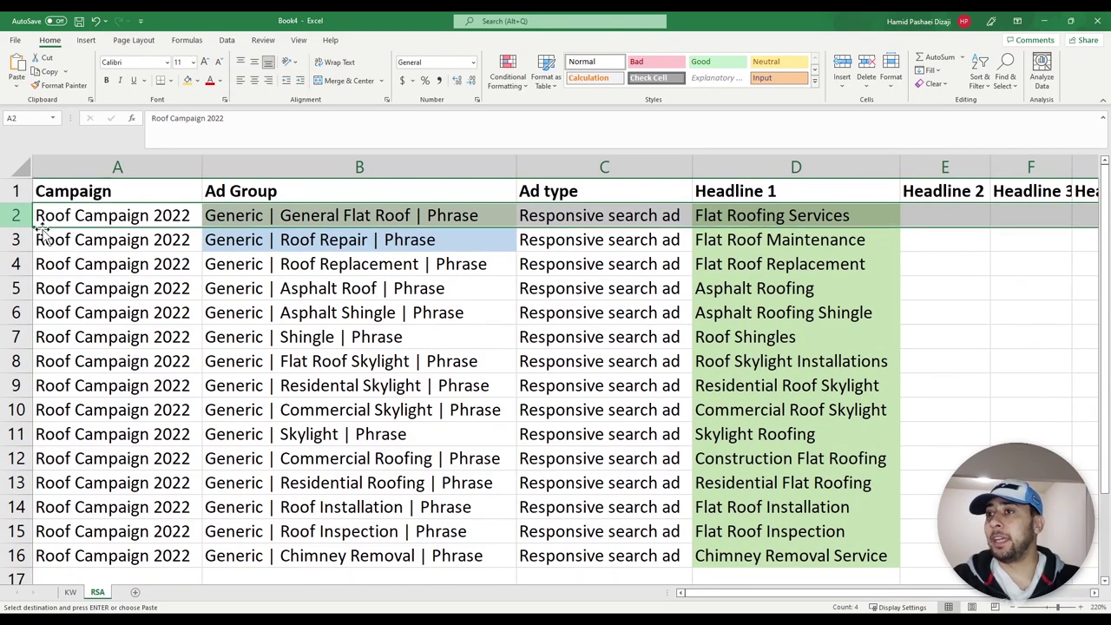
click(198, 81)
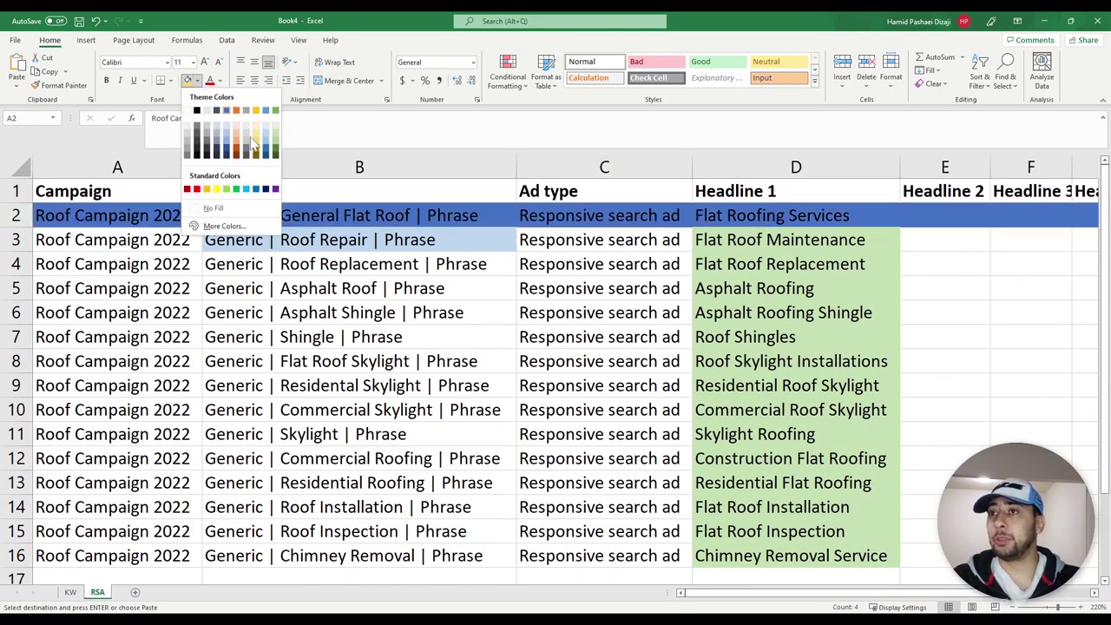
key(Escape)
key(Escape)
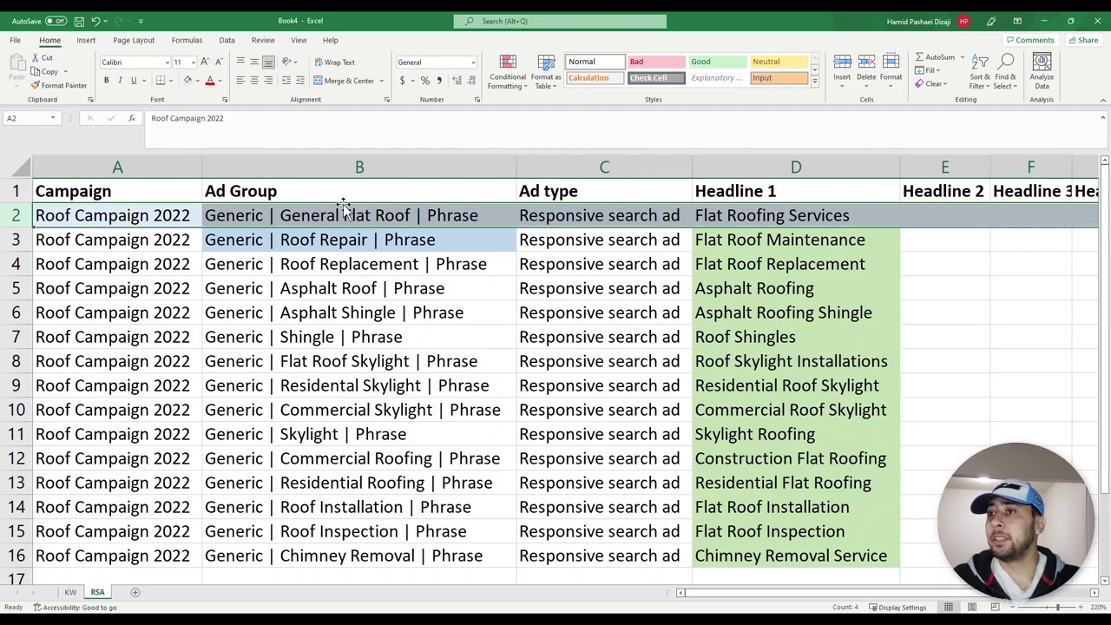
click(16, 240)
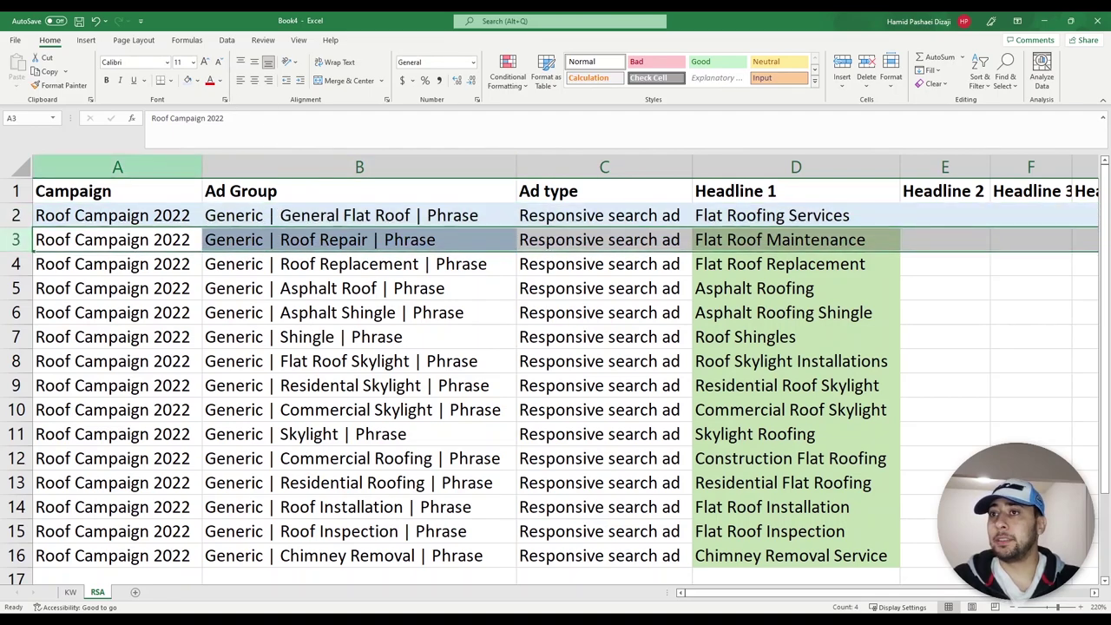
click(198, 81)
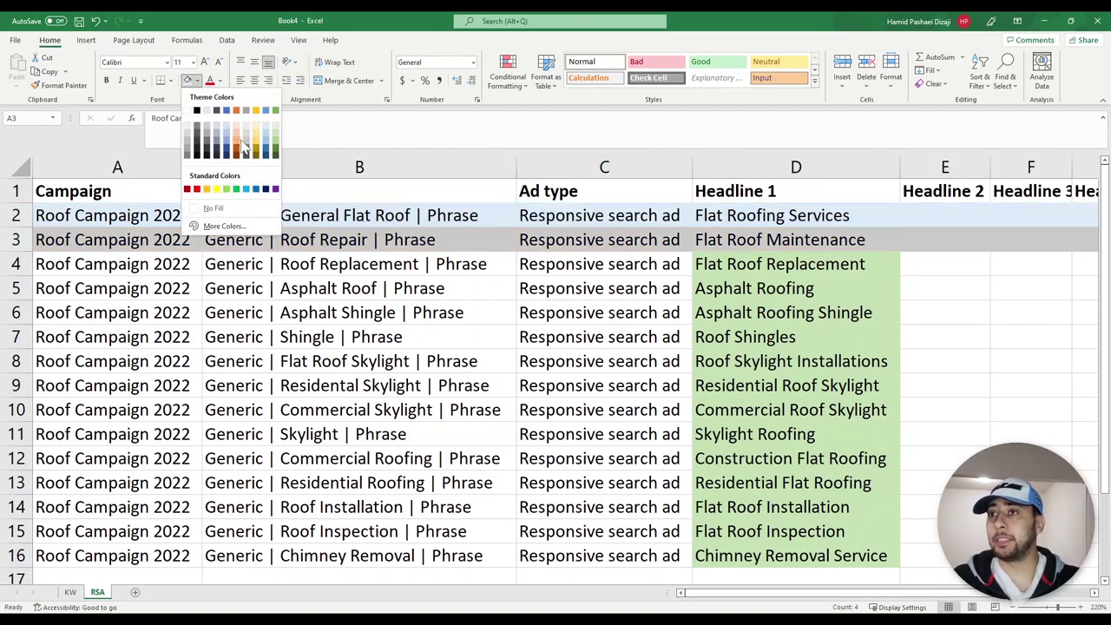
click(236, 138)
Shade the whole of row 4 bright light blue and the whole of row 5 light green
click(26, 264)
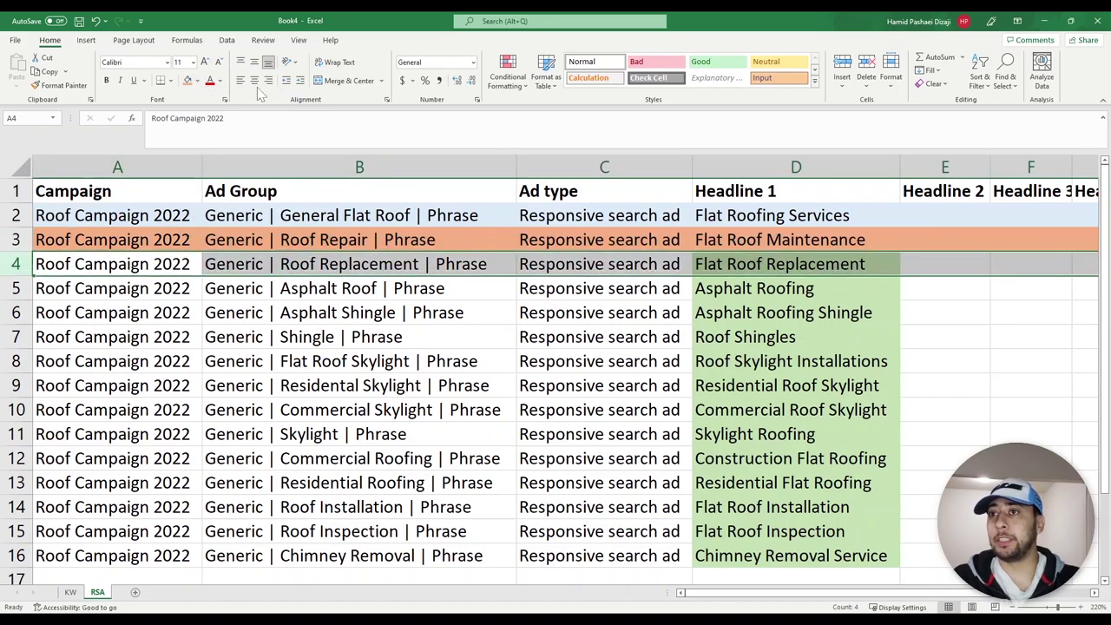
click(198, 80)
click(246, 189)
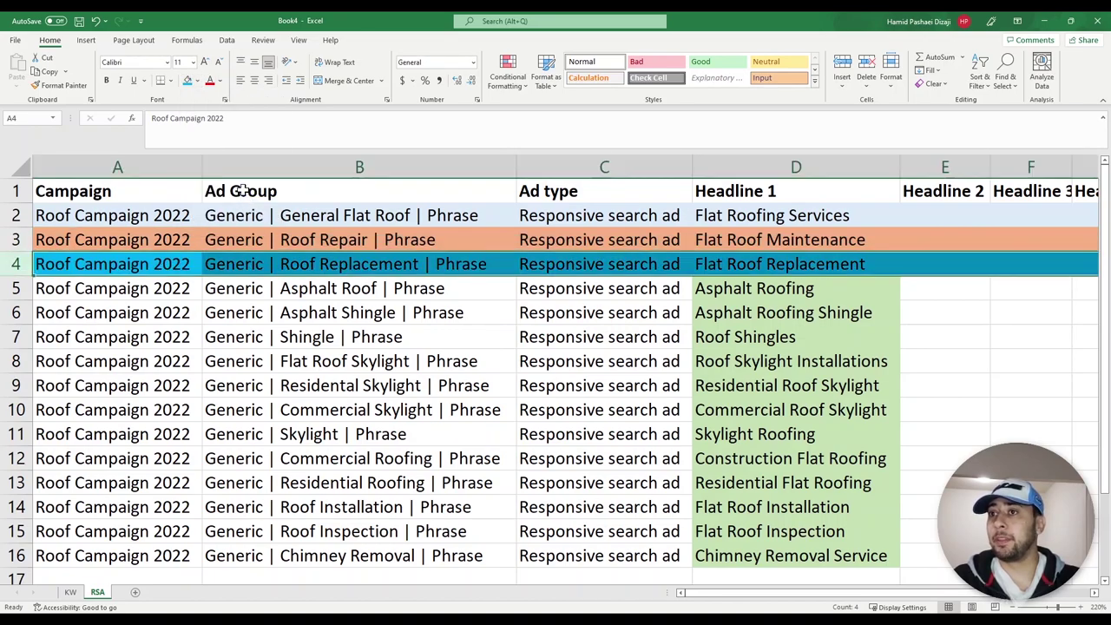
click(16, 288)
click(198, 80)
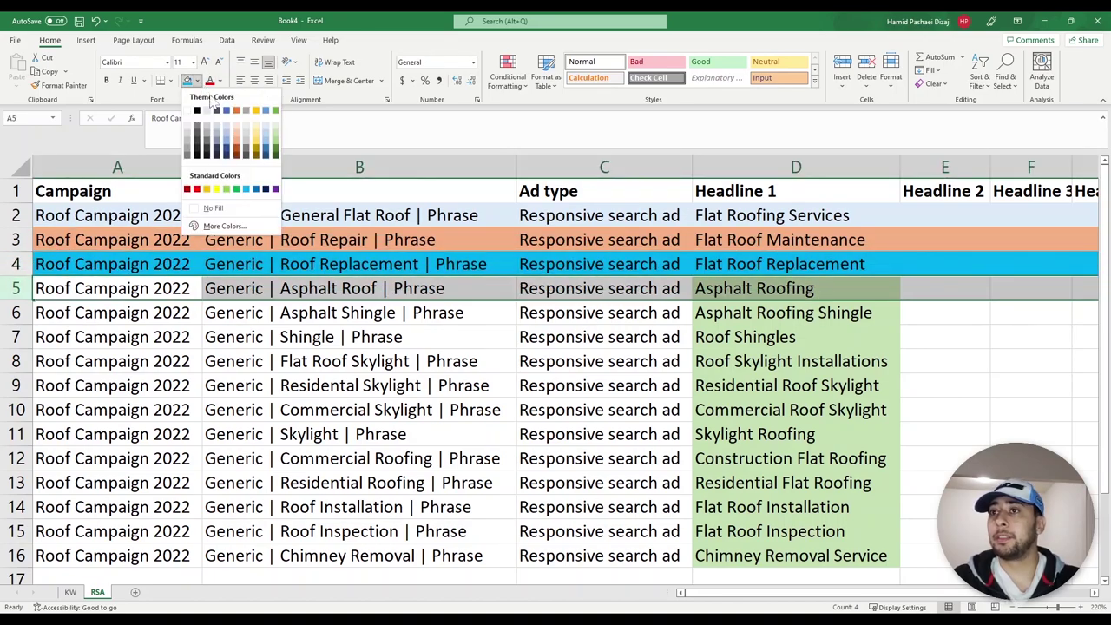
click(275, 149)
Compare the General Flat Roof ad group's keywords on the KW sheet with its ad entry in row 2 of the RSA sheet
mouse_move(26, 216)
mouse_down()
mouse_move(542, 223)
mouse_move(26, 214)
mouse_up()
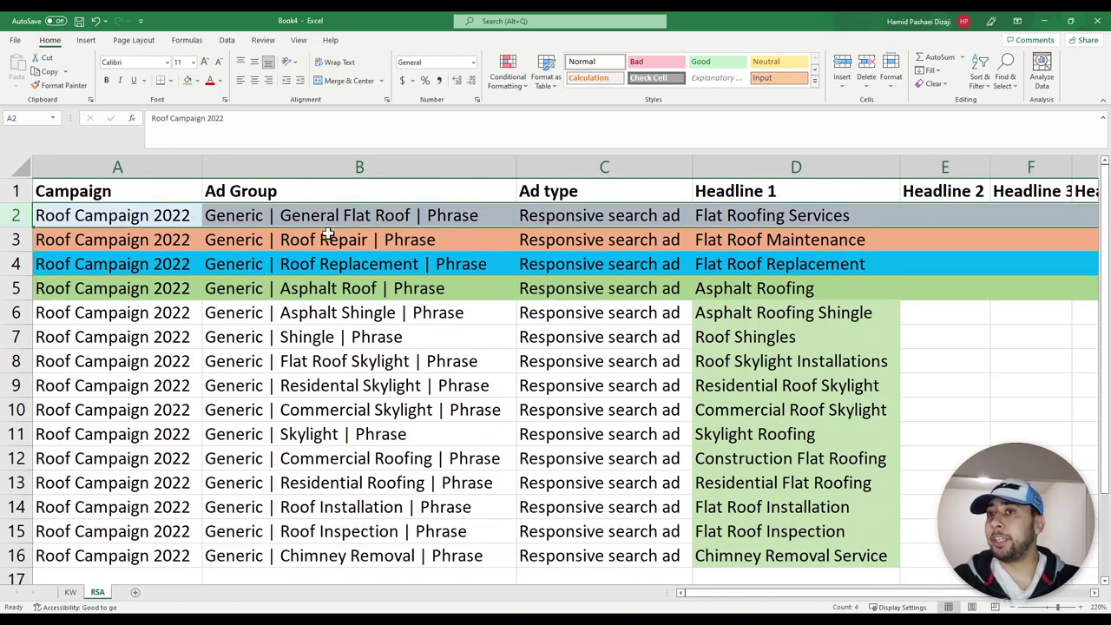
click(378, 217)
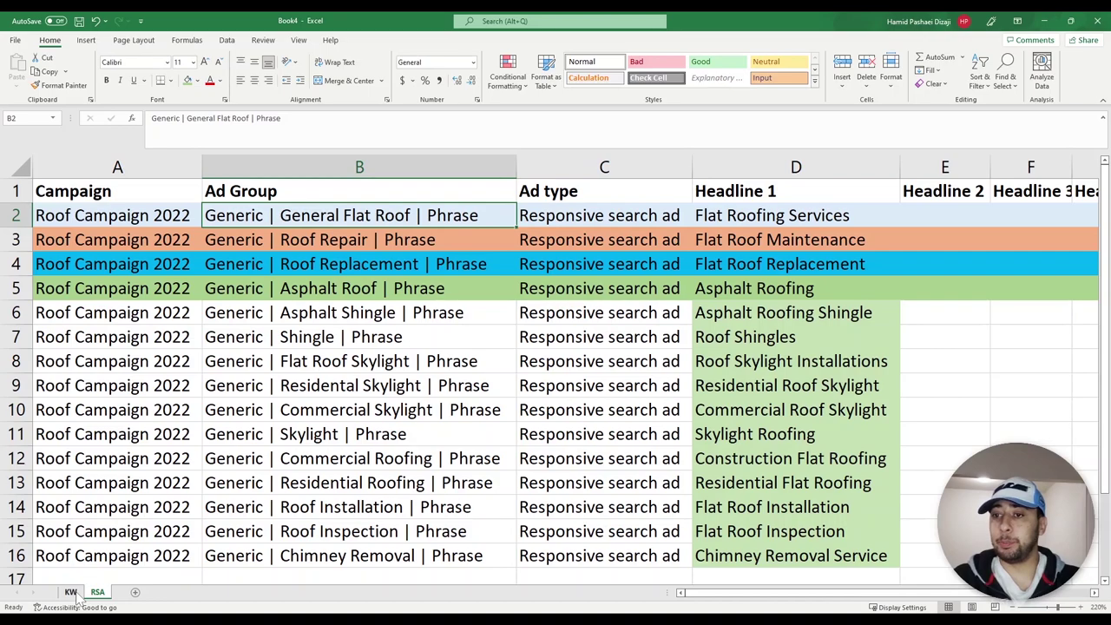
click(73, 593)
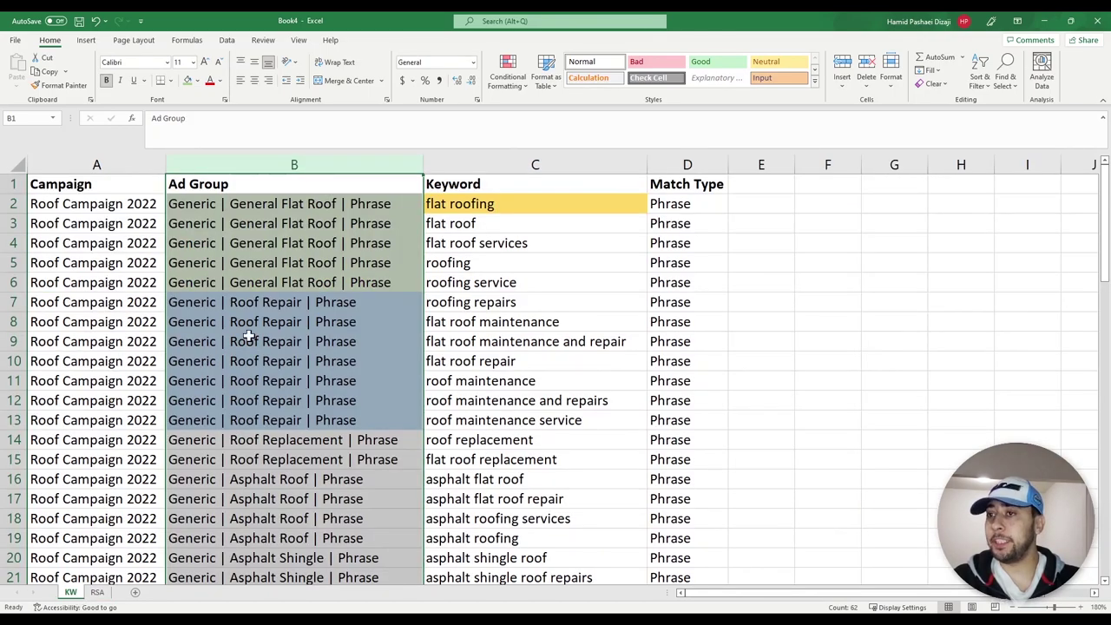
click(328, 205)
drag(469, 201, 466, 283)
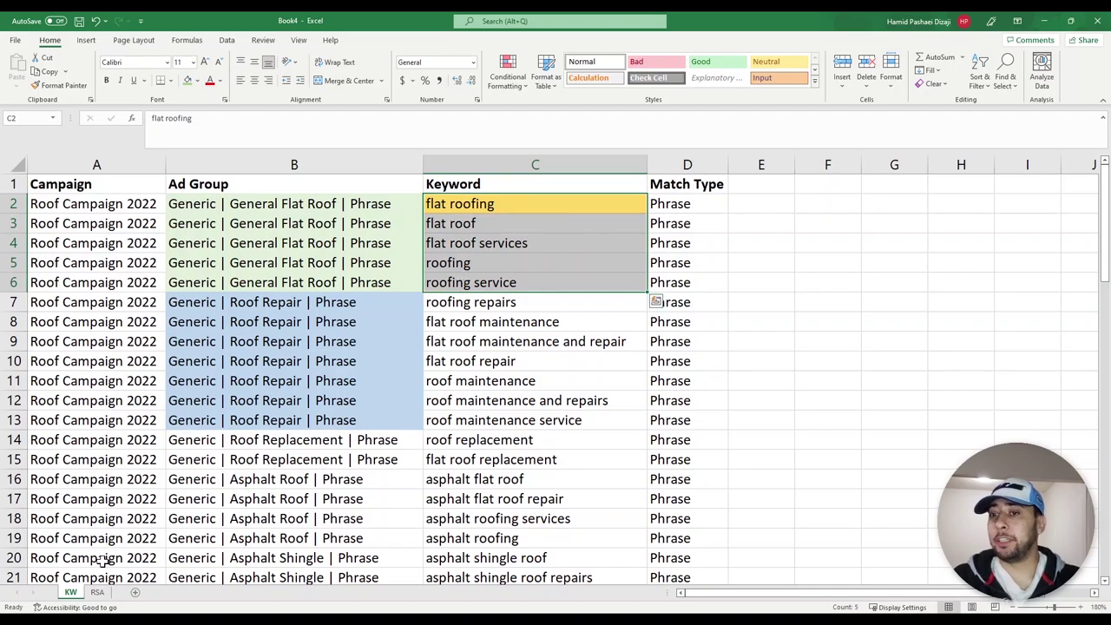
click(475, 169)
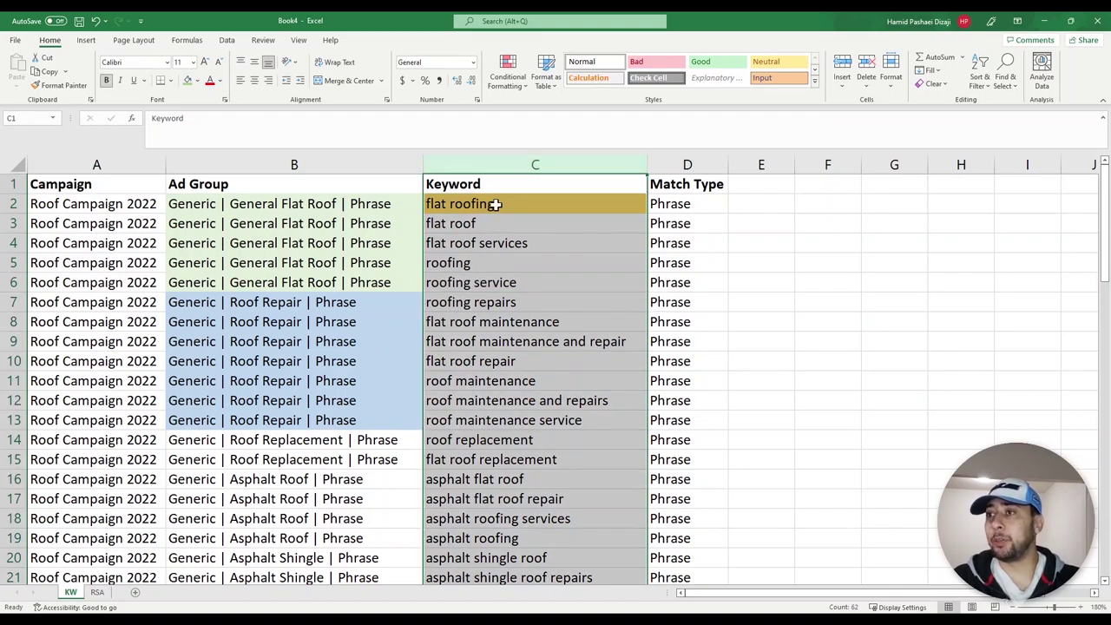
click(392, 165)
click(119, 164)
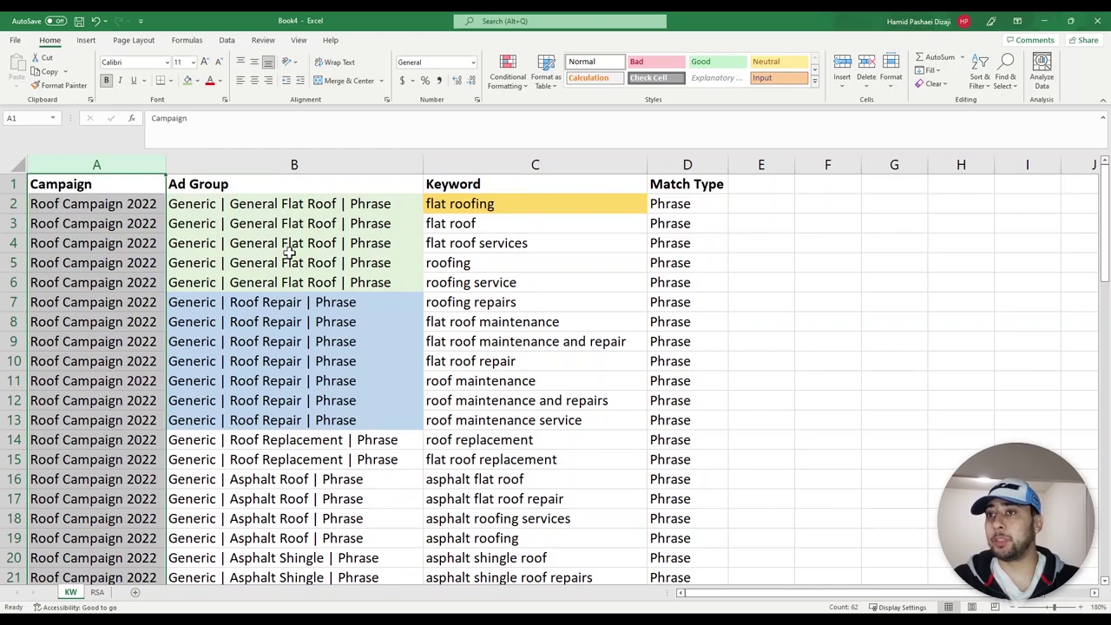
click(488, 207)
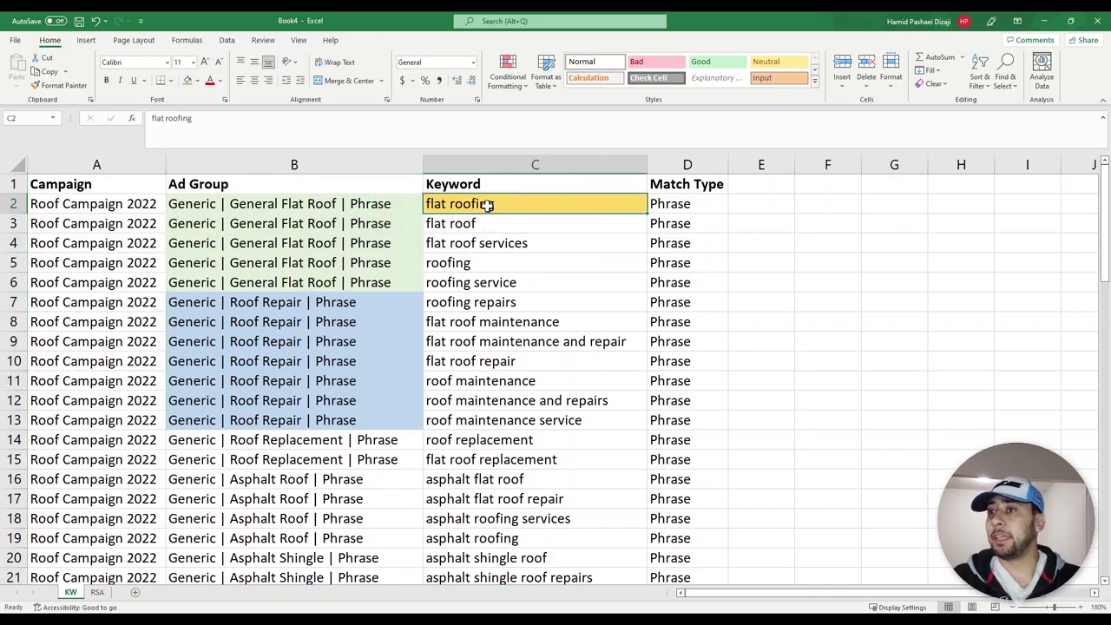
click(97, 592)
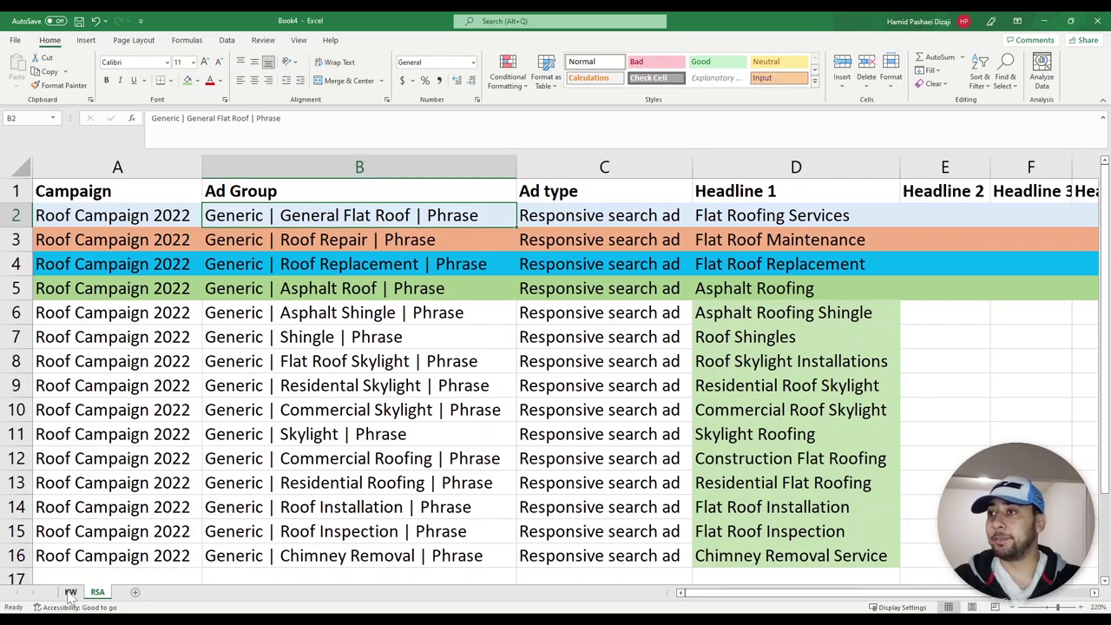
drag(744, 214, 564, 215)
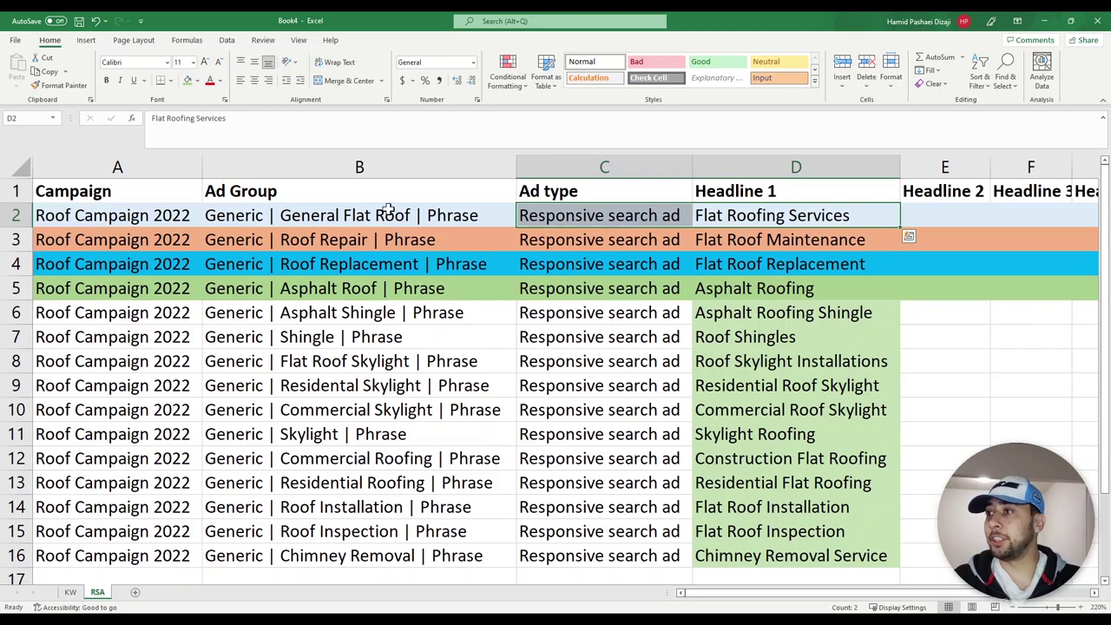
click(17, 215)
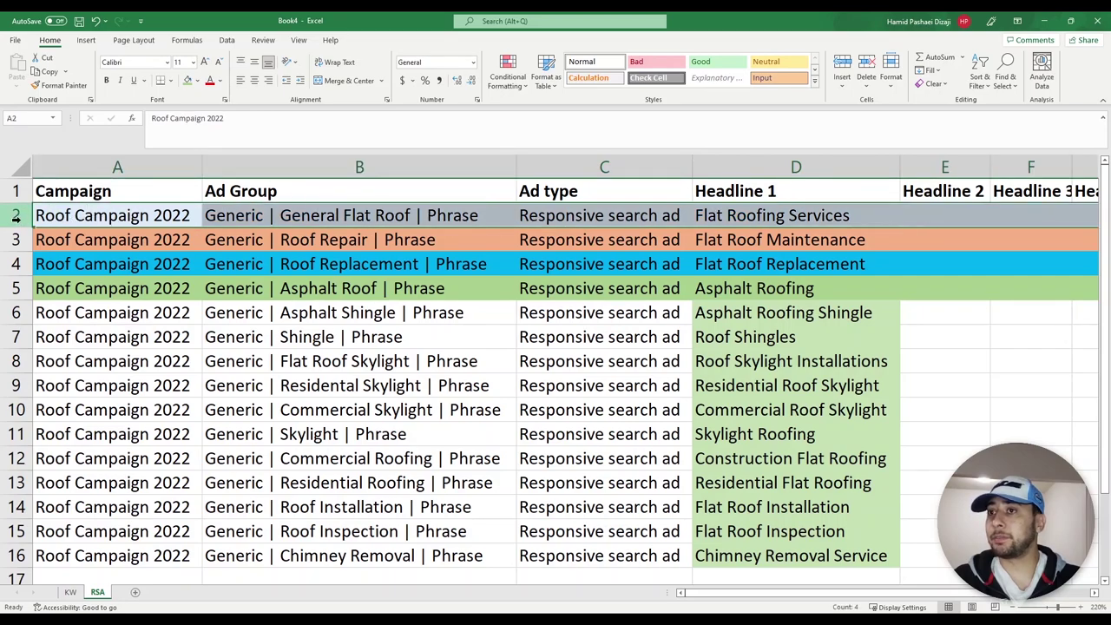
click(762, 216)
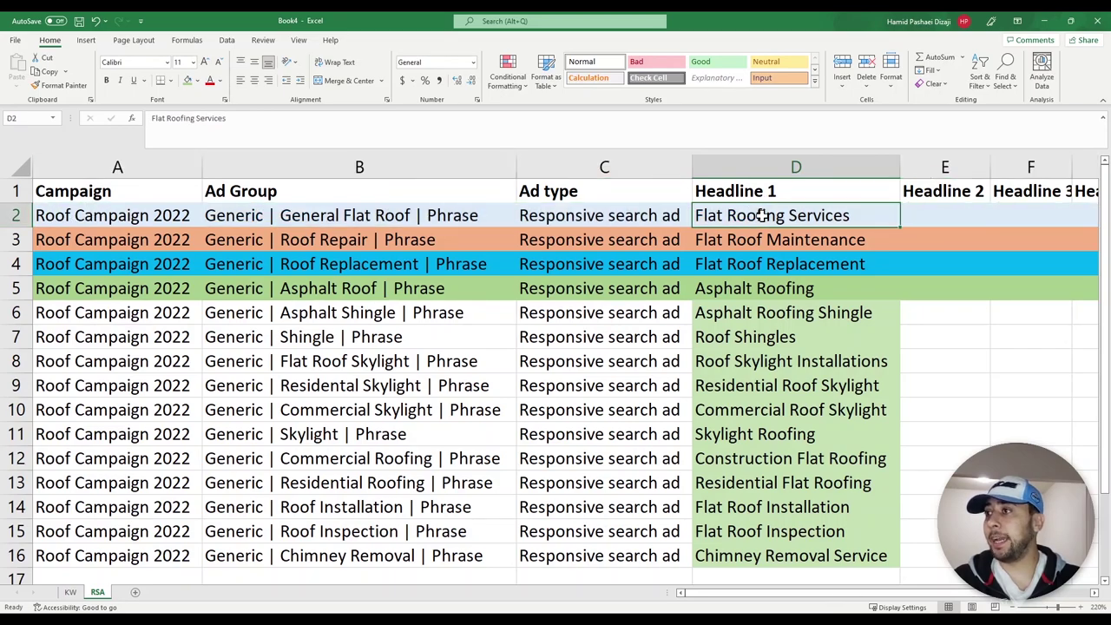
Check the Headline 1 entries against the ad groups in rows 2 through 4 of the RSA sheet
click(14, 215)
click(14, 241)
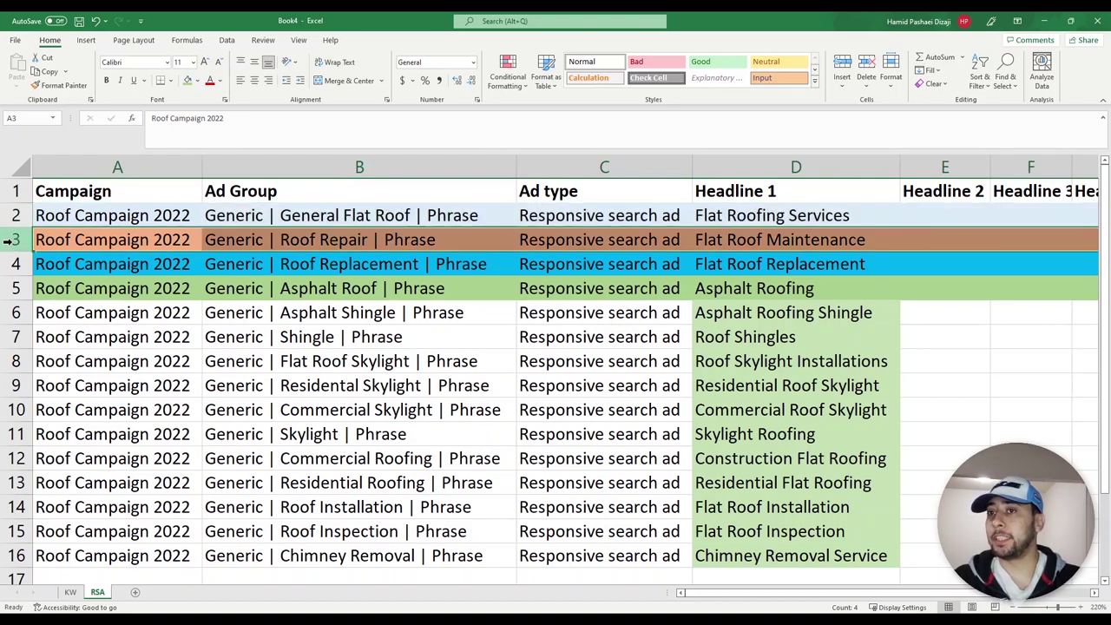
click(696, 237)
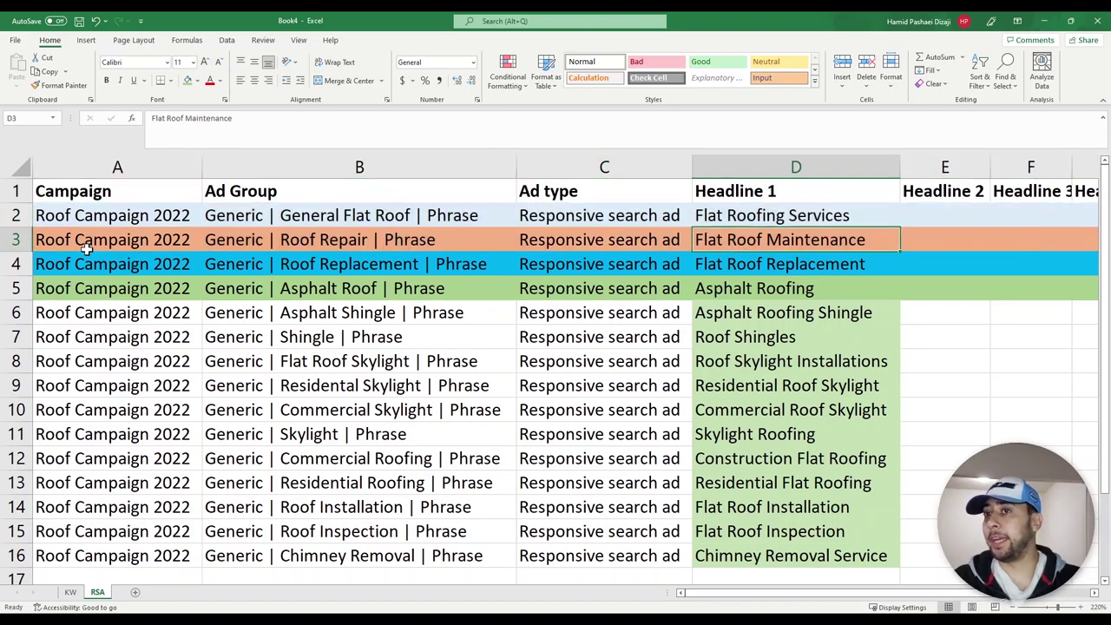
click(14, 240)
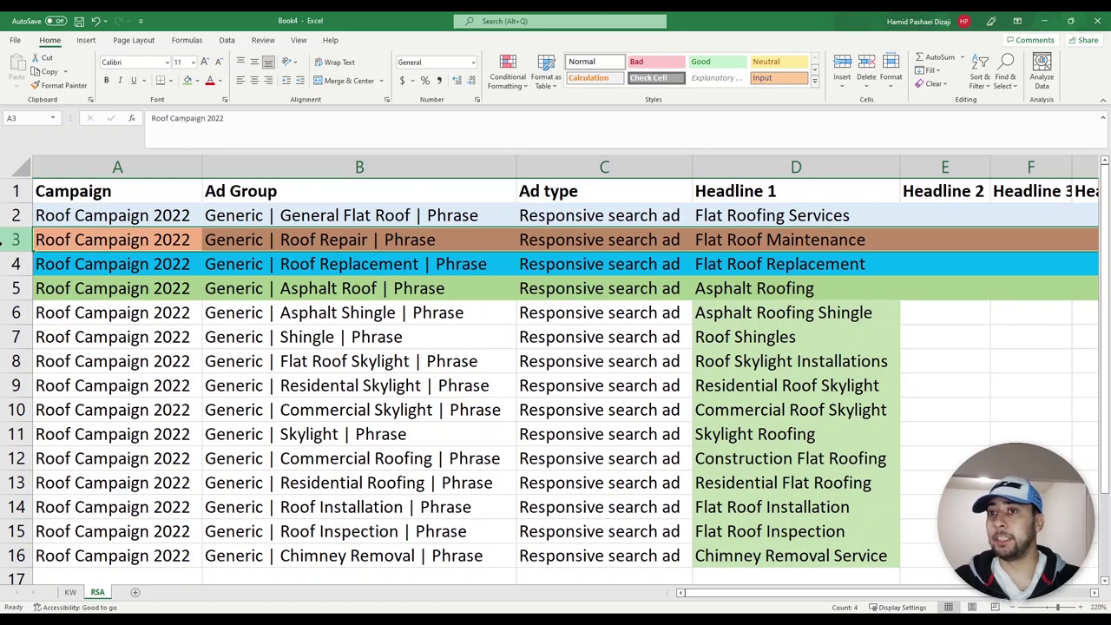
click(9, 264)
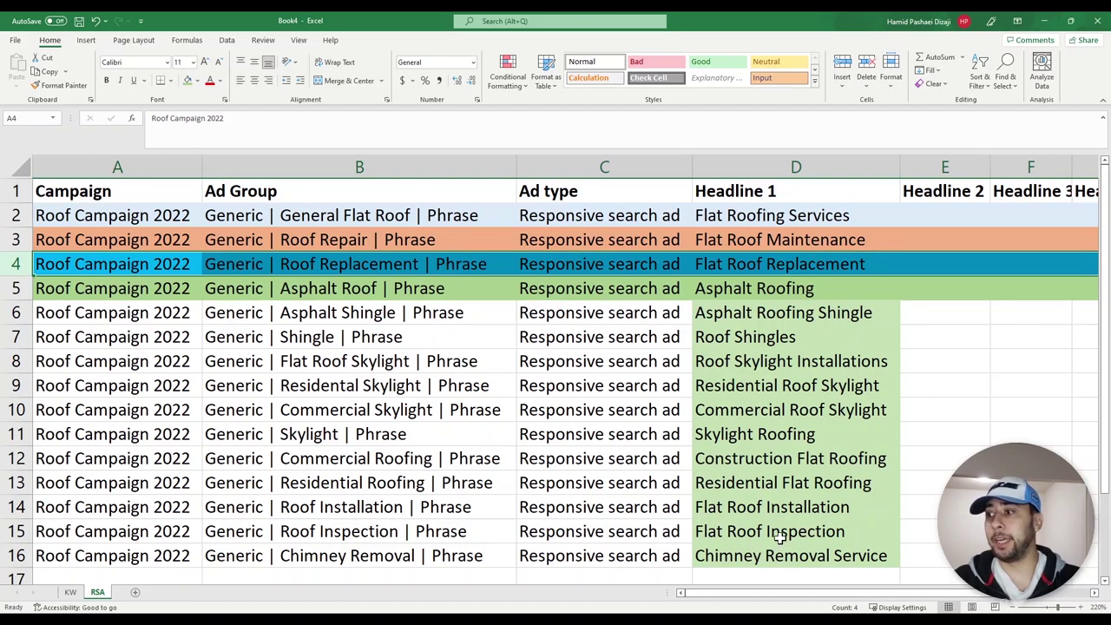
Paste the headline Ace Roofing Toronto into the Headline 2 column from E2 through E16
drag(830, 593, 890, 597)
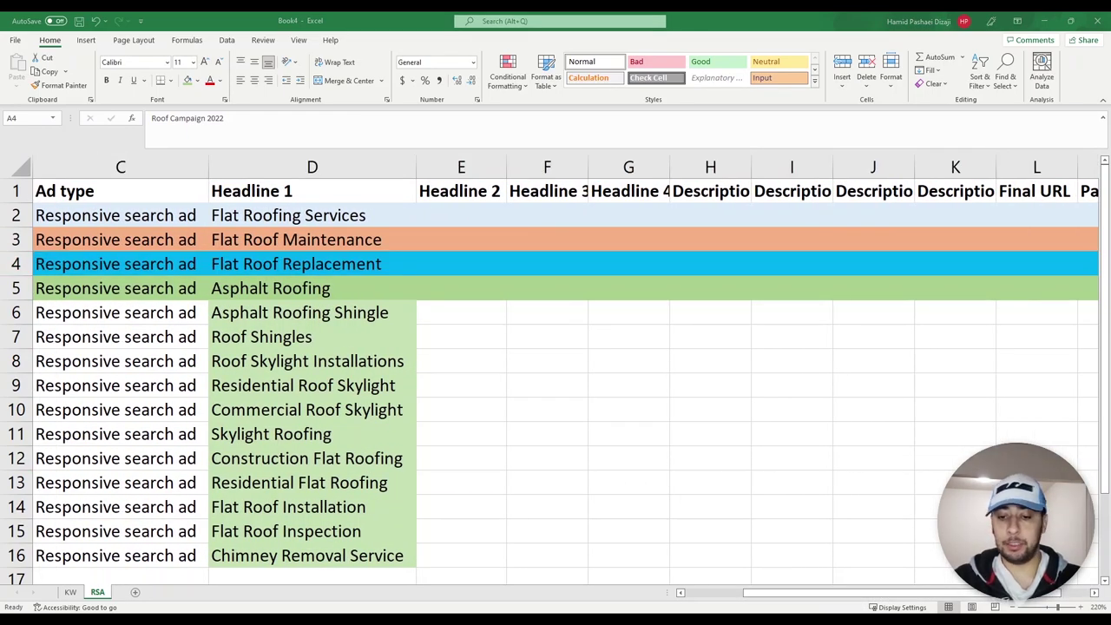
click(454, 213)
text(Ace Roofing Toronto Ace Roofing Toronto Ace Roofing Toronto Ace Roofing Toronto Ace Roofing Toronto Ace Roofing Toronto Ace Roofing Toronto Ace Roofing Toronto Ace Roofing Toronto Ace Roofing Toronto Ace Roofing Toronto Ace Roofing Toronto Ace Roofing Toronto Ace Roofing Toronto Ace Roofing Toronto)
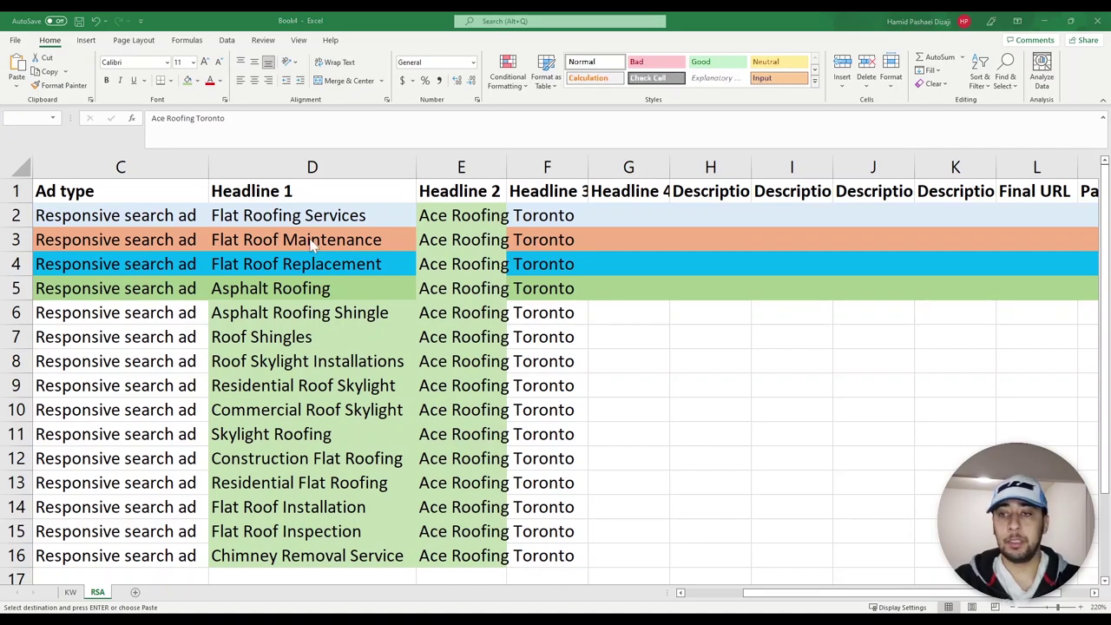
Insert a blank column before Headline 2 and title it Headline 1 position in E1
click(464, 166)
right_click(464, 166)
click(496, 256)
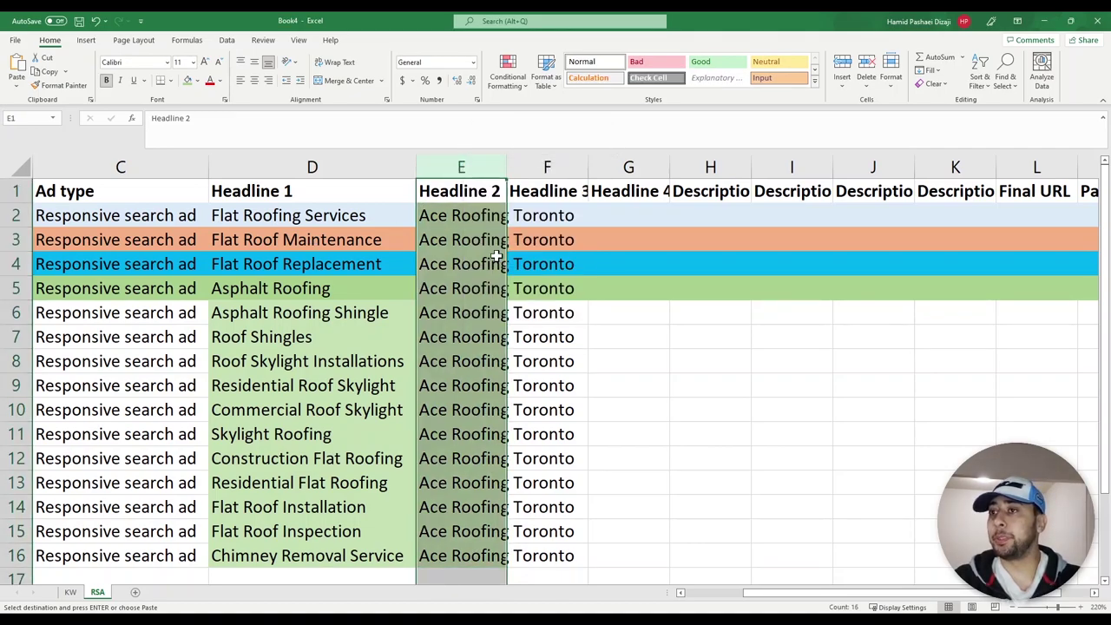
click(464, 190)
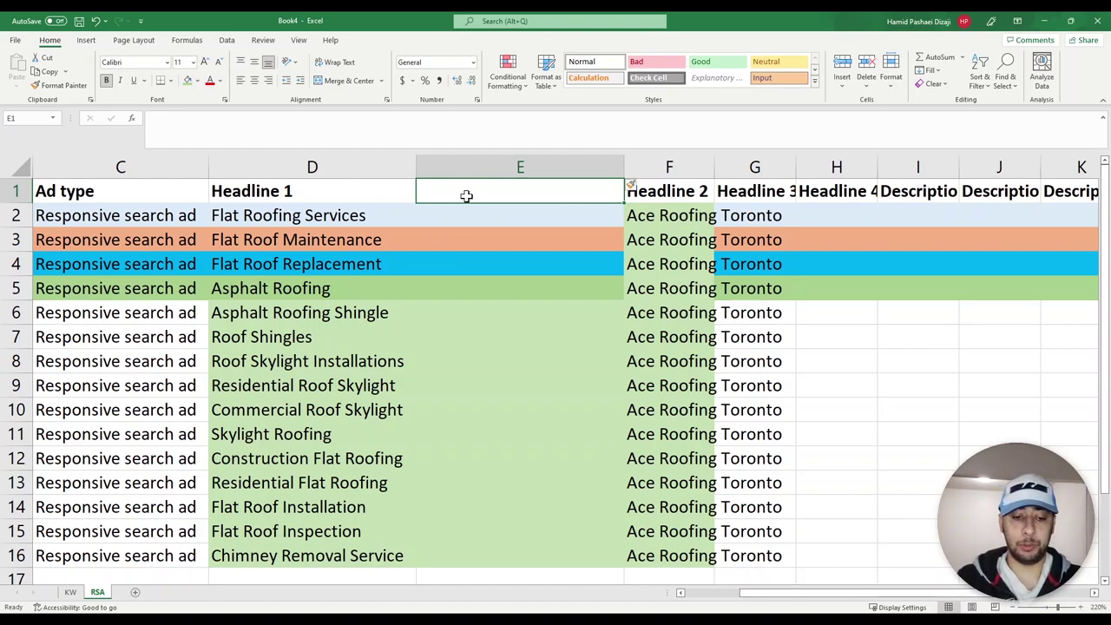
key(alt+Tab)
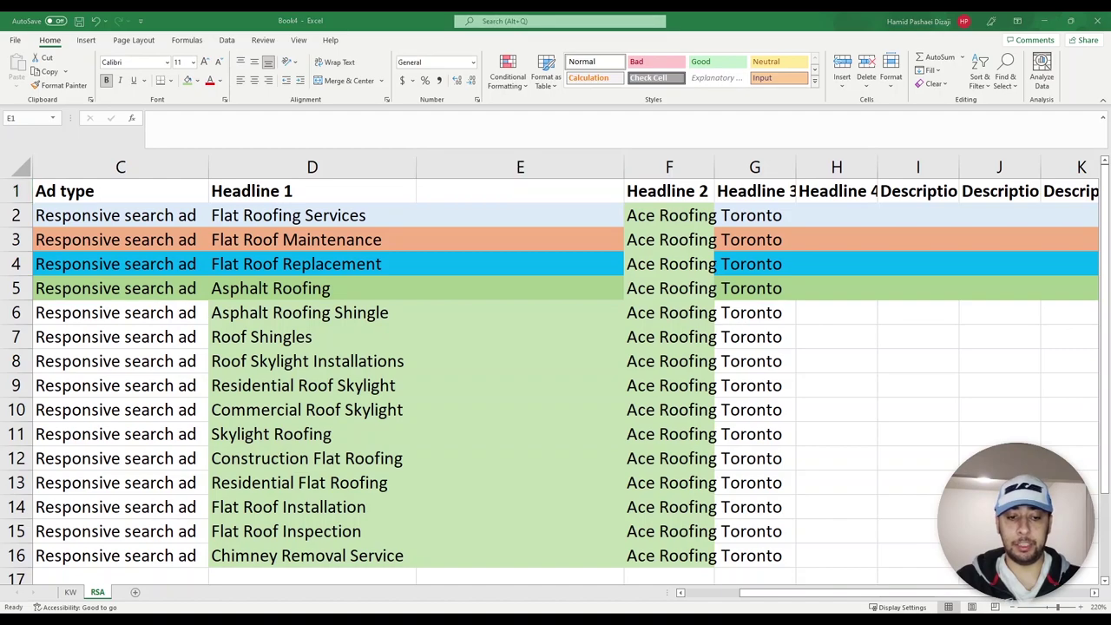
click(481, 188)
text(Hea)
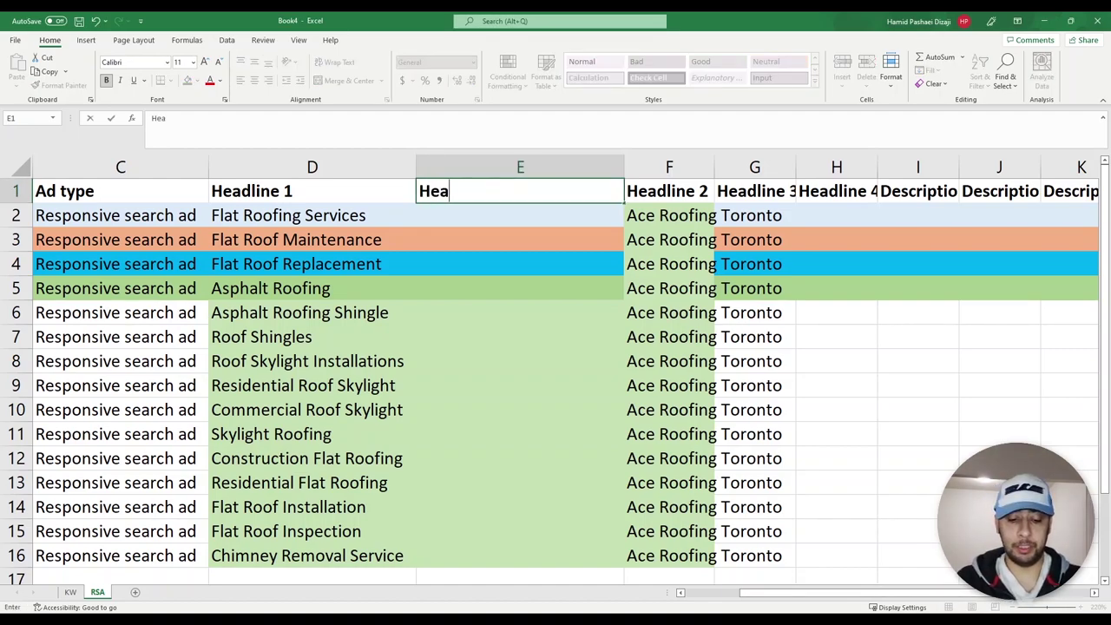
text(dline 1 position)
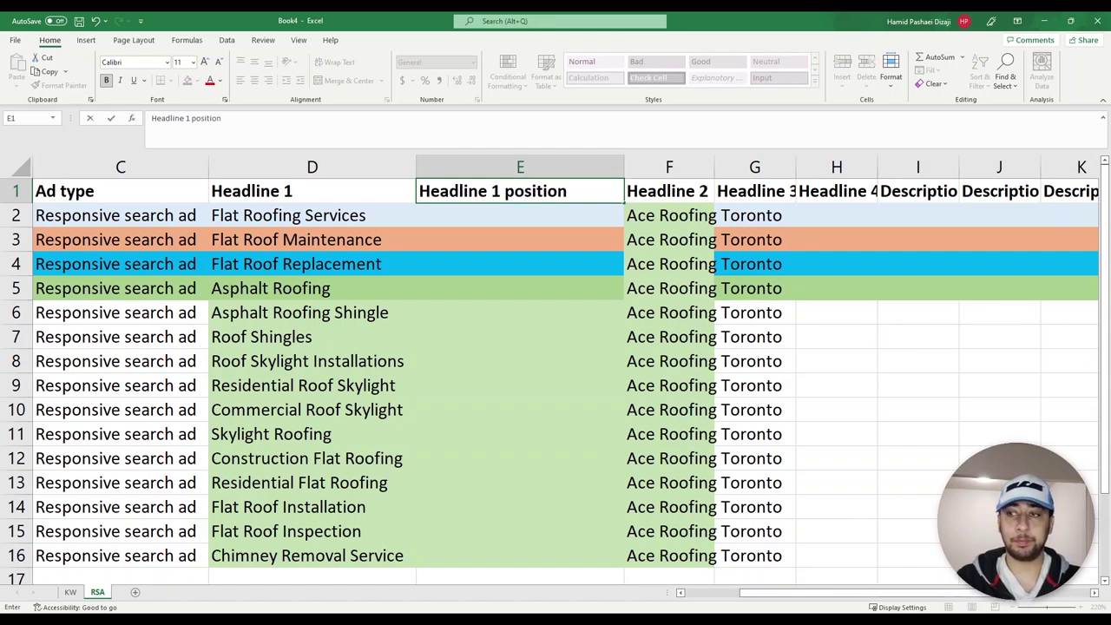
Enter 1 in E2 as the Headline 1 position and fill it down through E16
click(531, 217)
text(1)
key(Return)
click(538, 217)
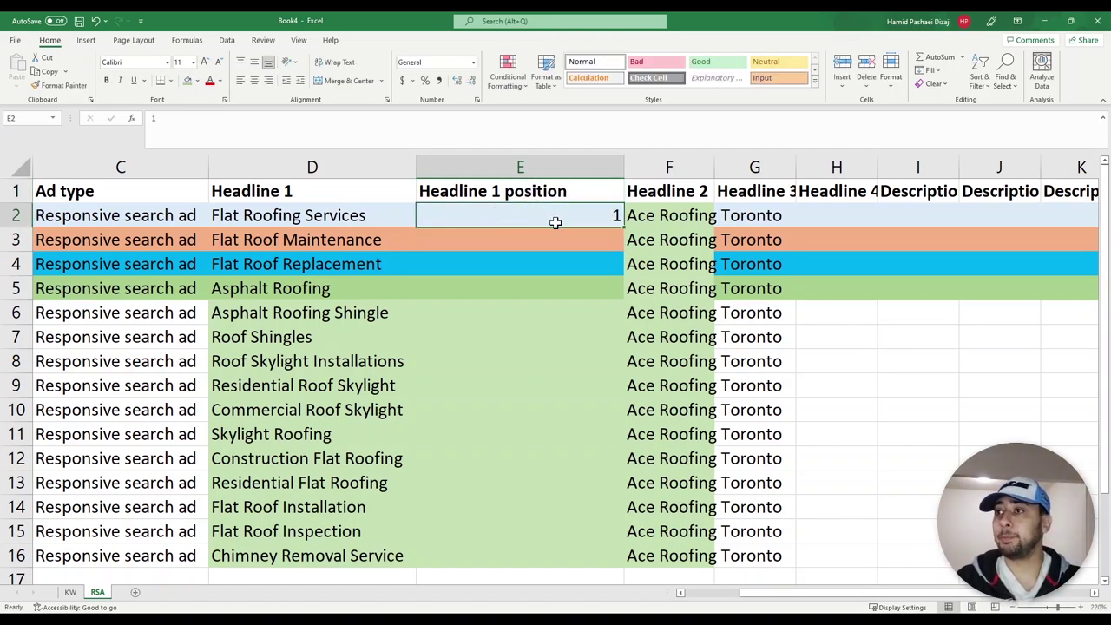
double_click(621, 227)
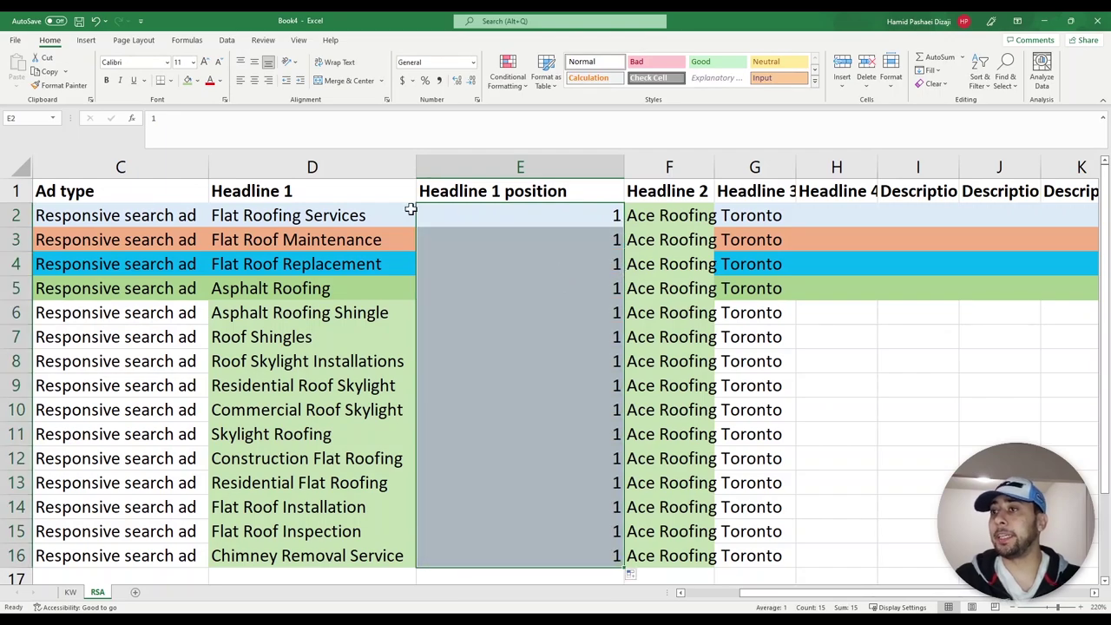
Examine how the Headline 1 column and its position values relate to the other headline columns, using row 2 as the example
click(312, 167)
click(502, 168)
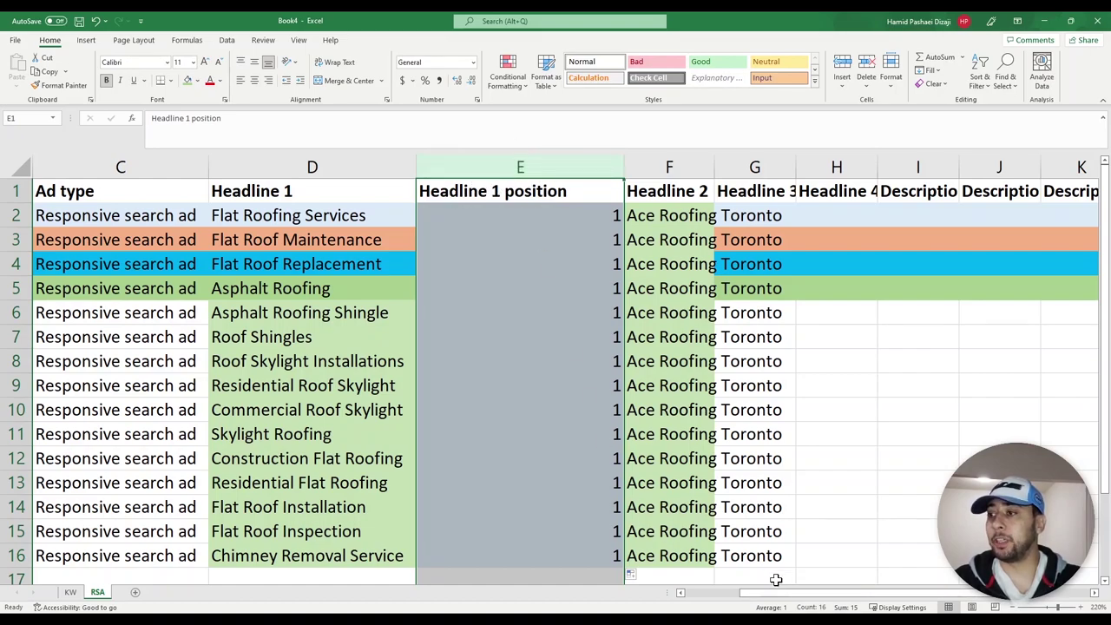
drag(786, 595, 813, 597)
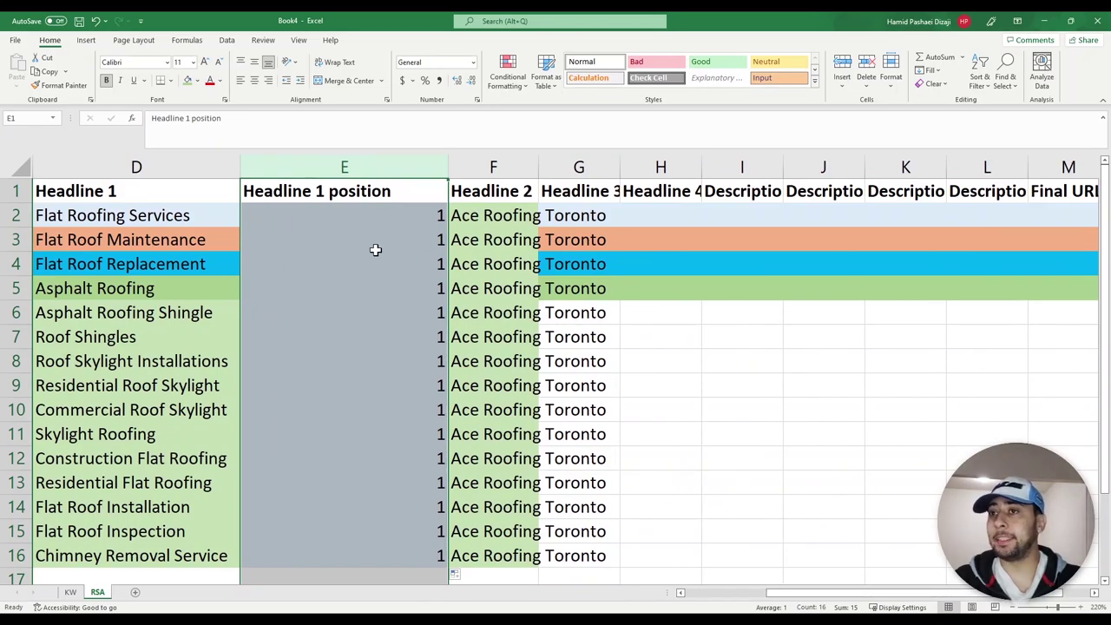
drag(431, 216, 364, 218)
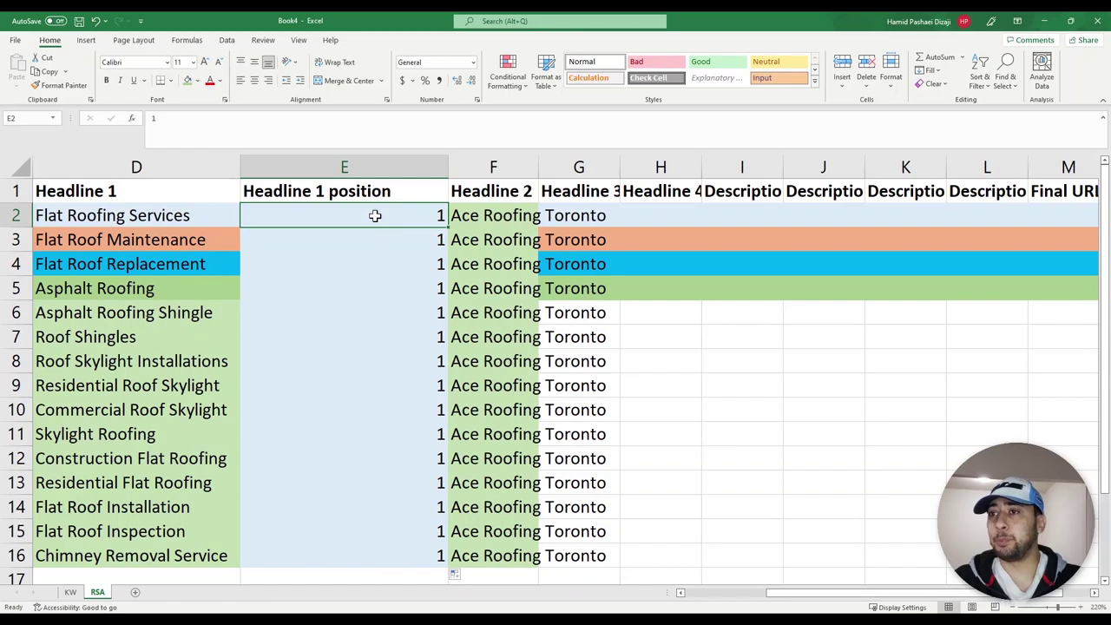
click(393, 164)
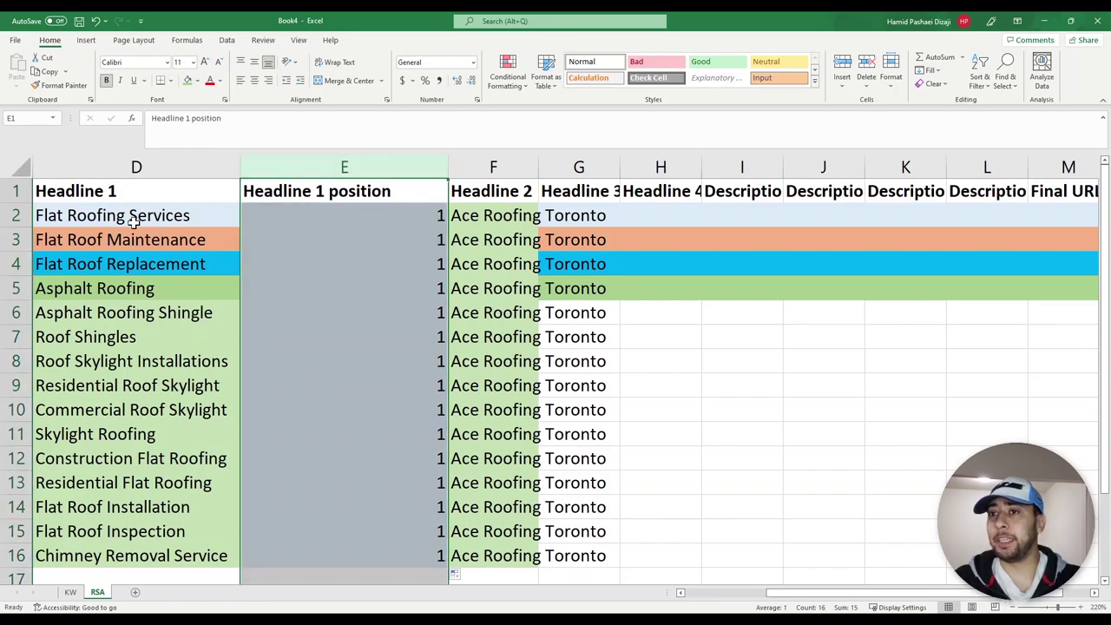
click(387, 213)
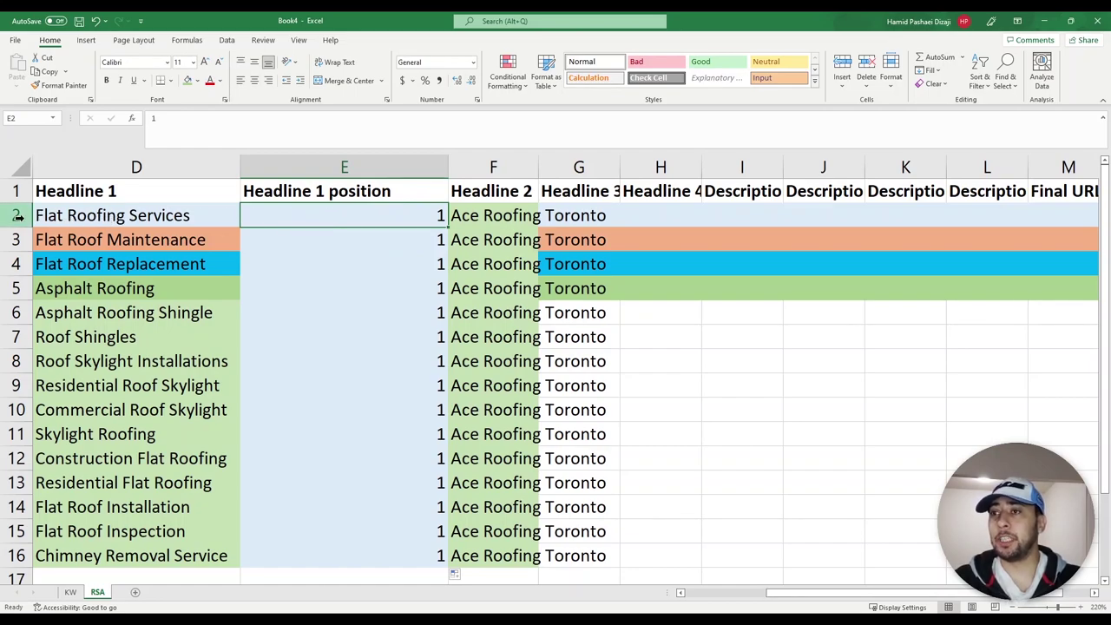
click(119, 169)
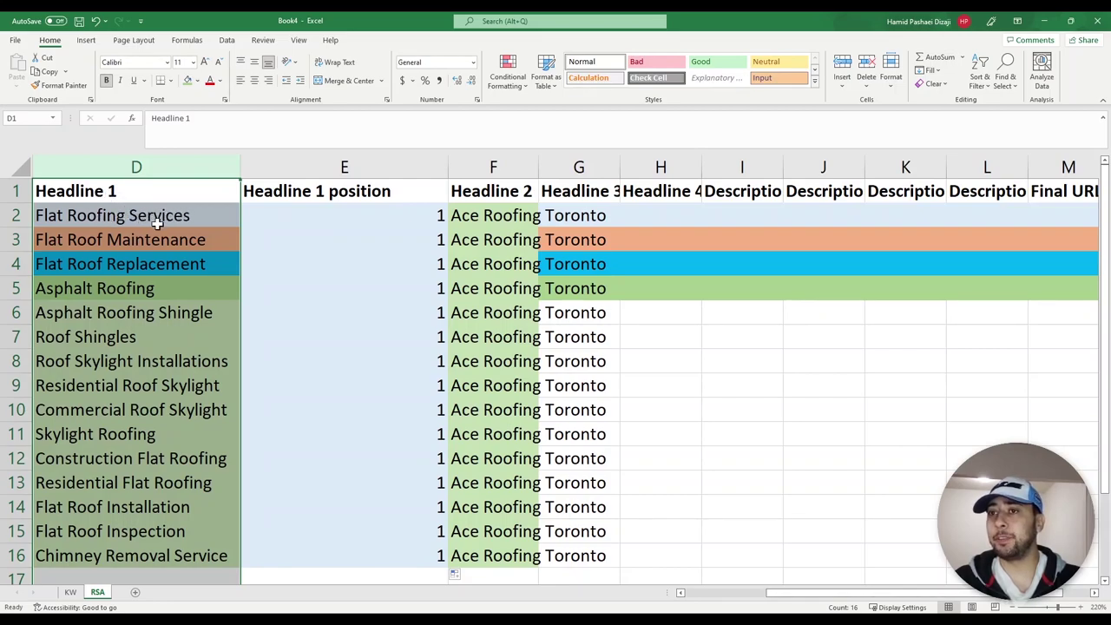
click(345, 215)
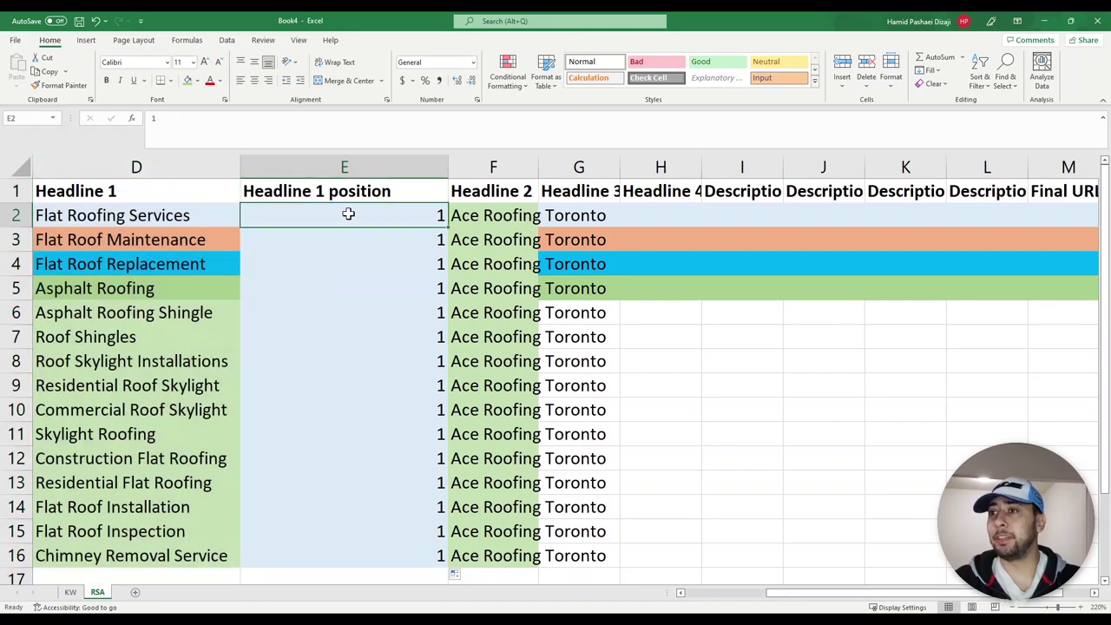
click(19, 216)
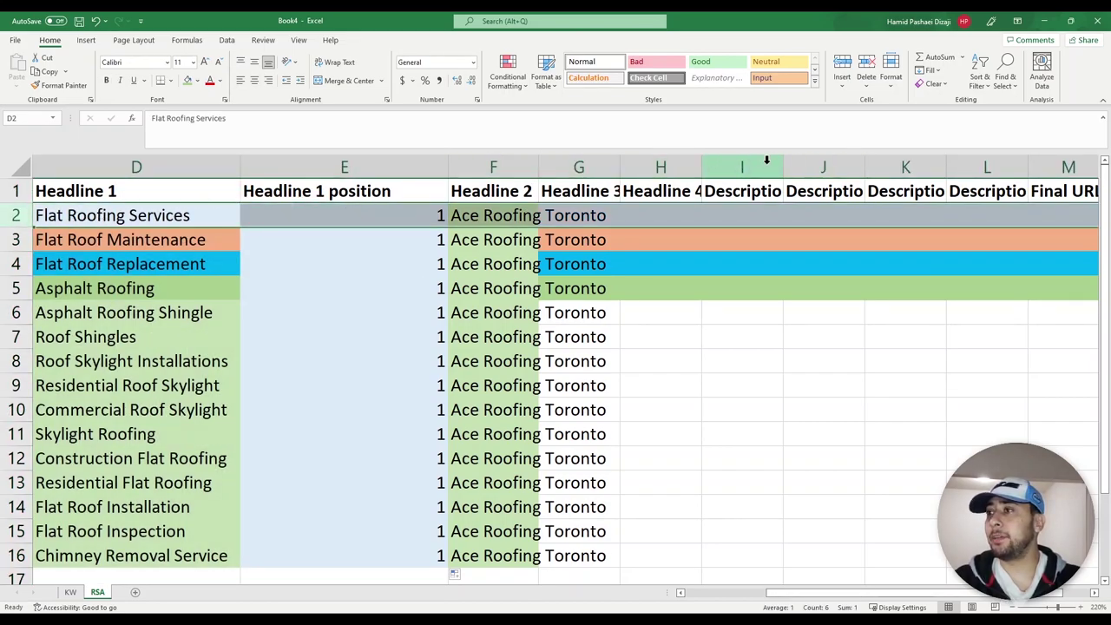
drag(606, 156, 112, 157)
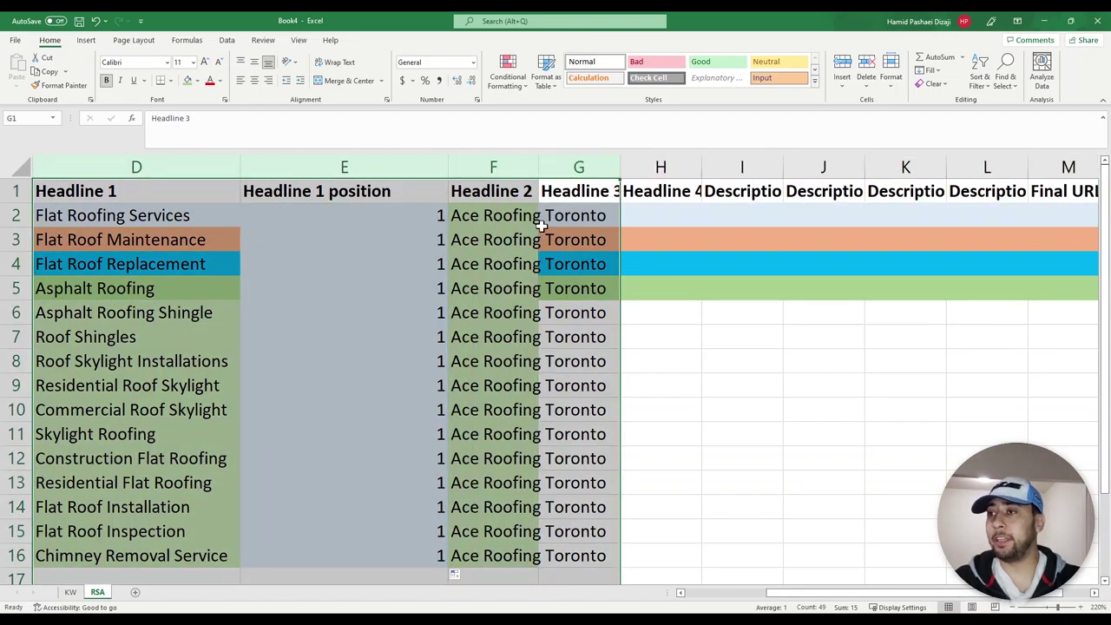
click(17, 215)
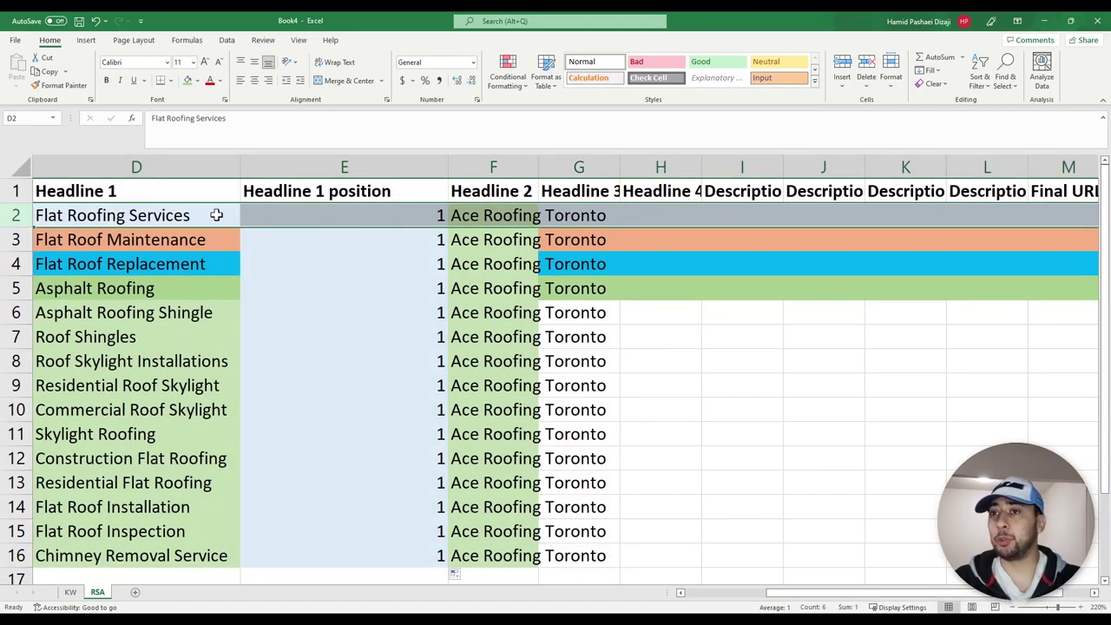
click(196, 170)
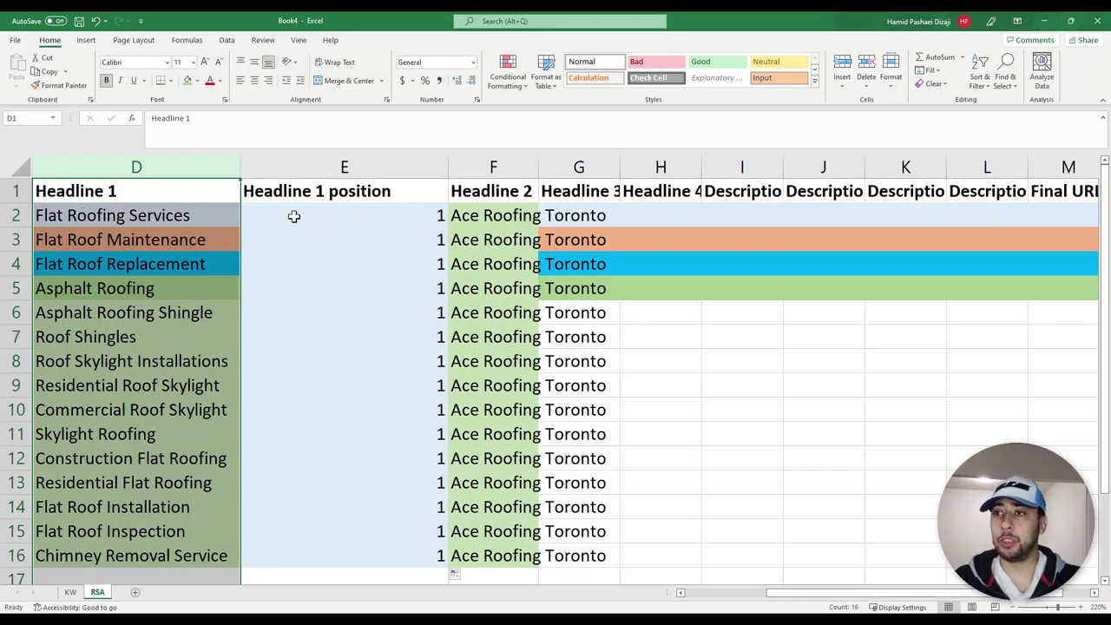
click(368, 217)
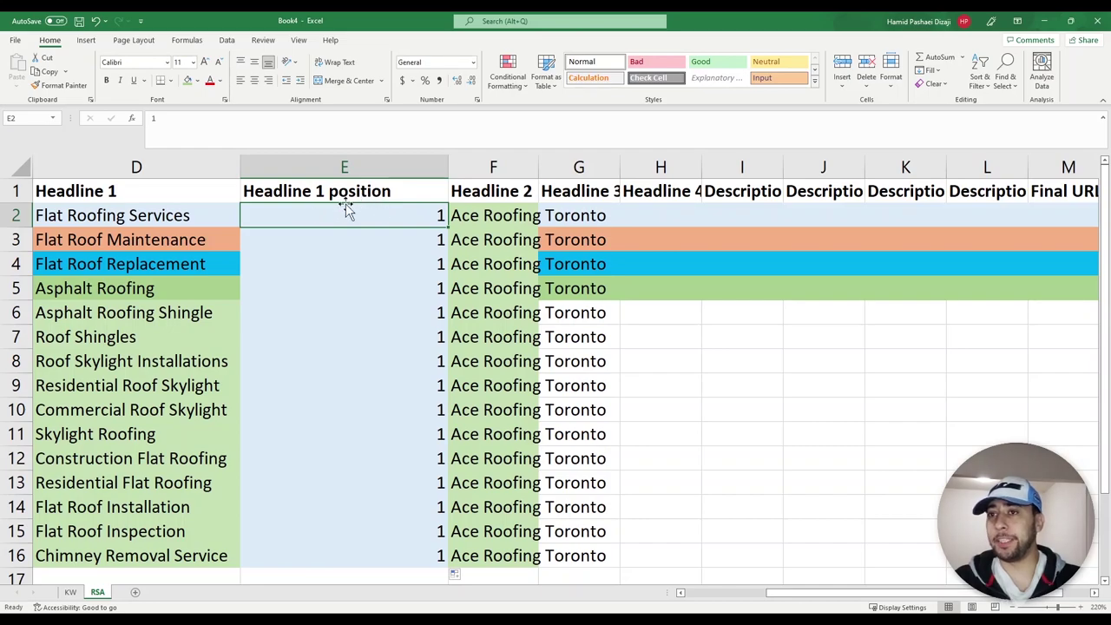
click(99, 193)
key(ctrl+space)
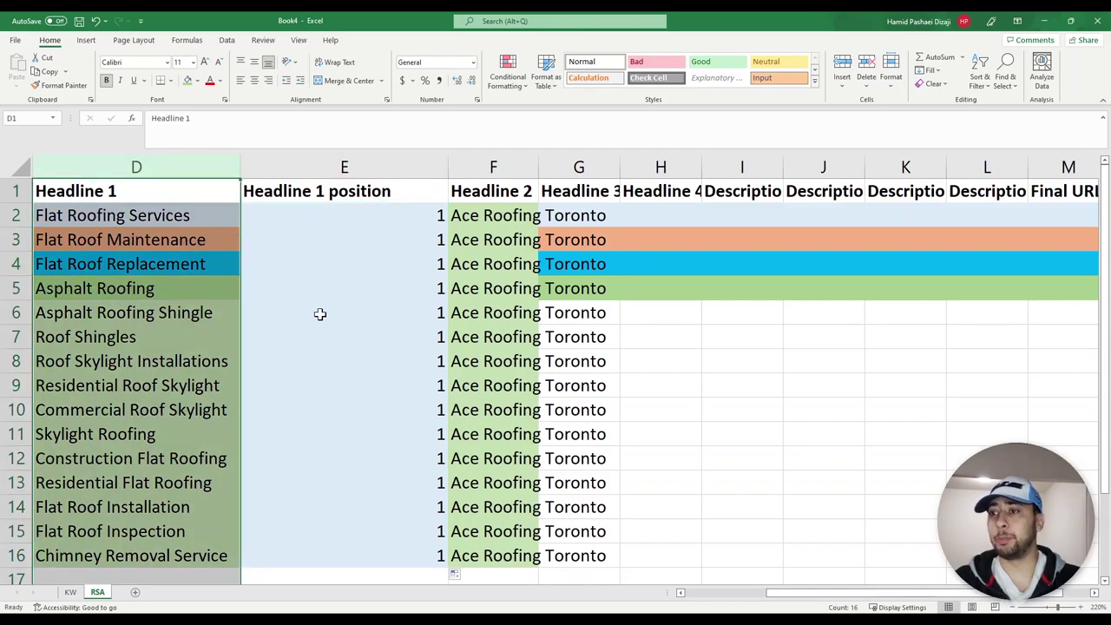
Fit the Headline 3 and Headline 2 columns to the width of their contents
drag(803, 595, 819, 597)
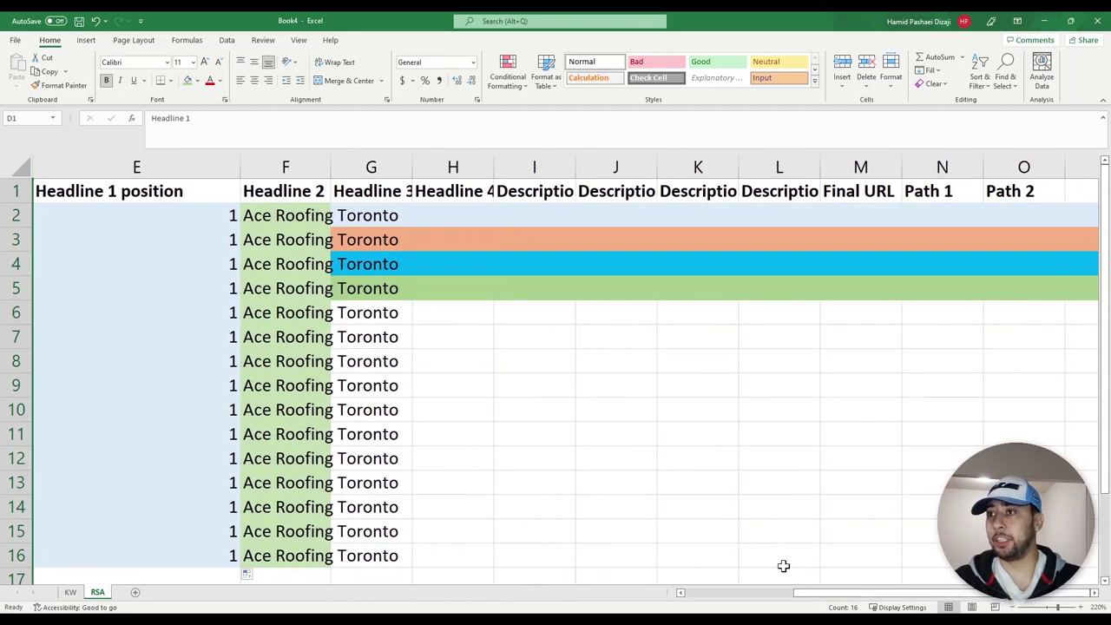
double_click(412, 173)
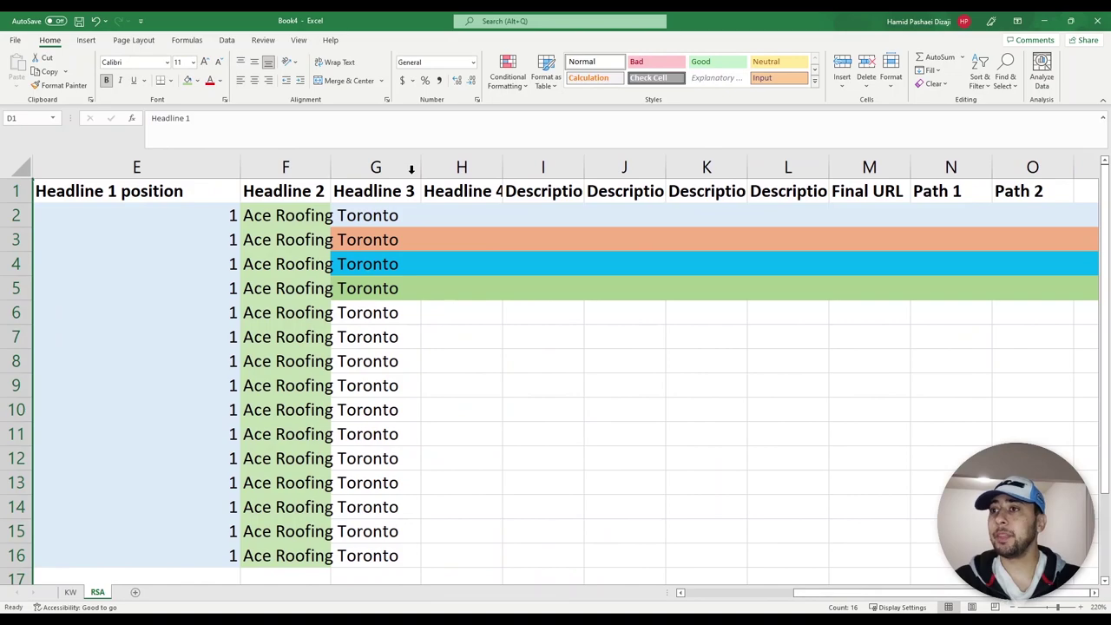
double_click(332, 165)
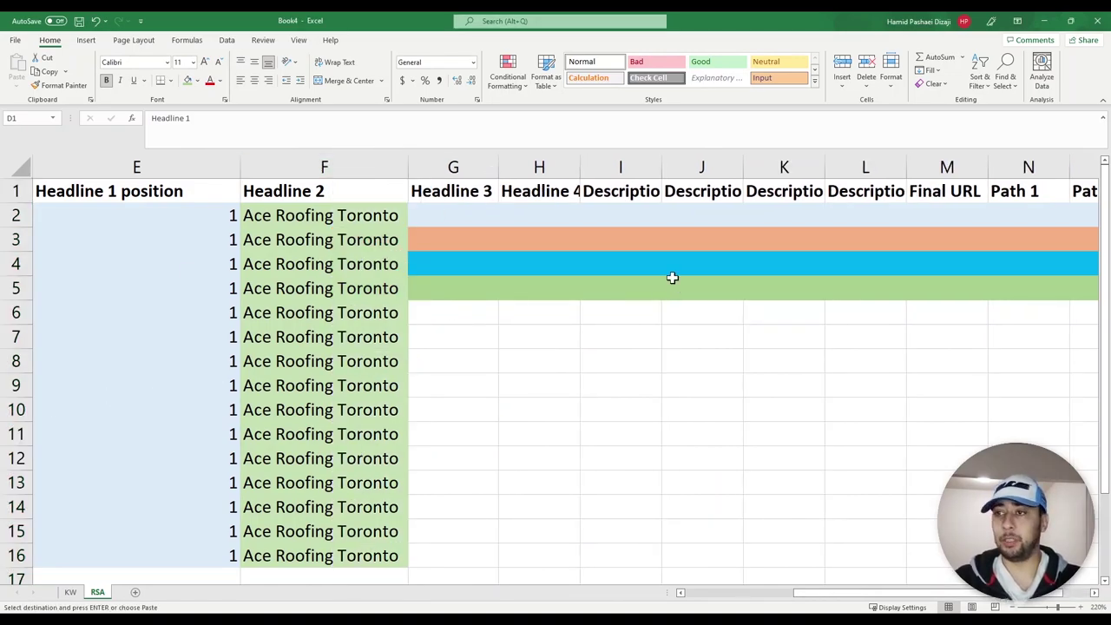
Paste the headline list starting with Flat Roof Installations into Headline 3 from G2 through G16 and fit column G to its contents
click(474, 215)
text(Flat Roof Installations #1 Flat Roof Repair Experts #1 Roof Replacement Experts Asphalt Roofing Shingle Asphalt Shingle Installations Roof Shingle Installations Flat Roof Skylight Flat Roof Skylight Flat Roof Skylight Skylight Installation Commercial Flat Roof Repair Residential Flat Roof Repair Roofing Installation #1 Roof Inspection Experts #1 Chimney Removal Experts)
double_click(499, 178)
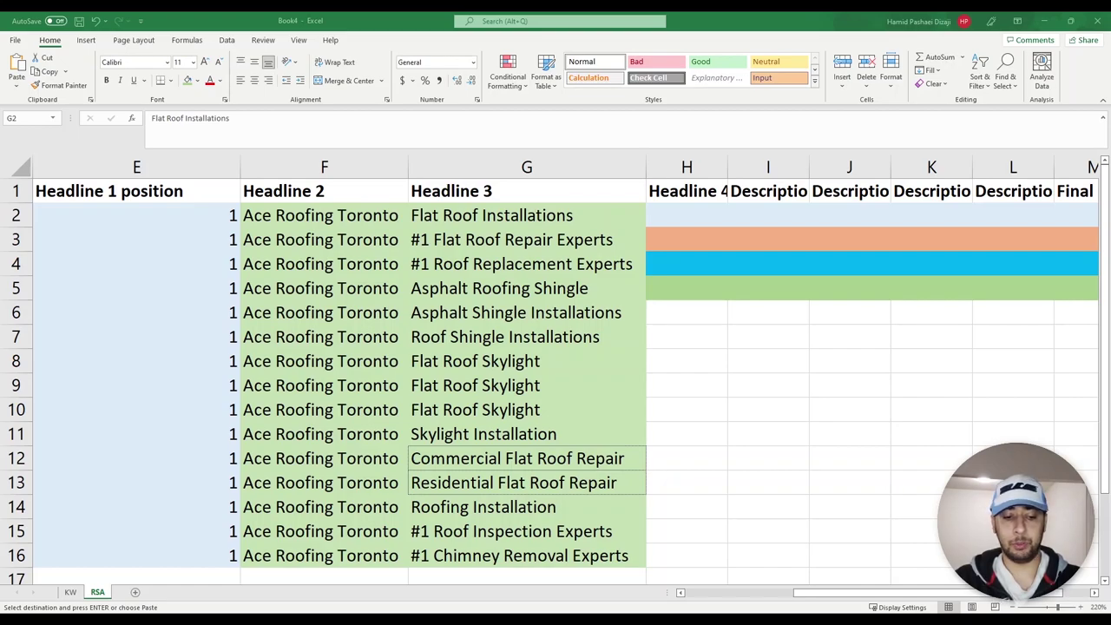
Paste the Headline 4 list, including Roof Repair and Replacements, into H2 through H16 and fit column H to its contents
click(689, 217)
text(Roof Repair and Replacements Roof Repair and Replacements  Asphalt Shingle Roof Repairs  Skylight Repair & Maintenance Skylight Repair & Maintenance Skylight Repair & Maintenance Skylight Repair & Maintenance Commercial Roof Maintenance Residential Roofing Service)
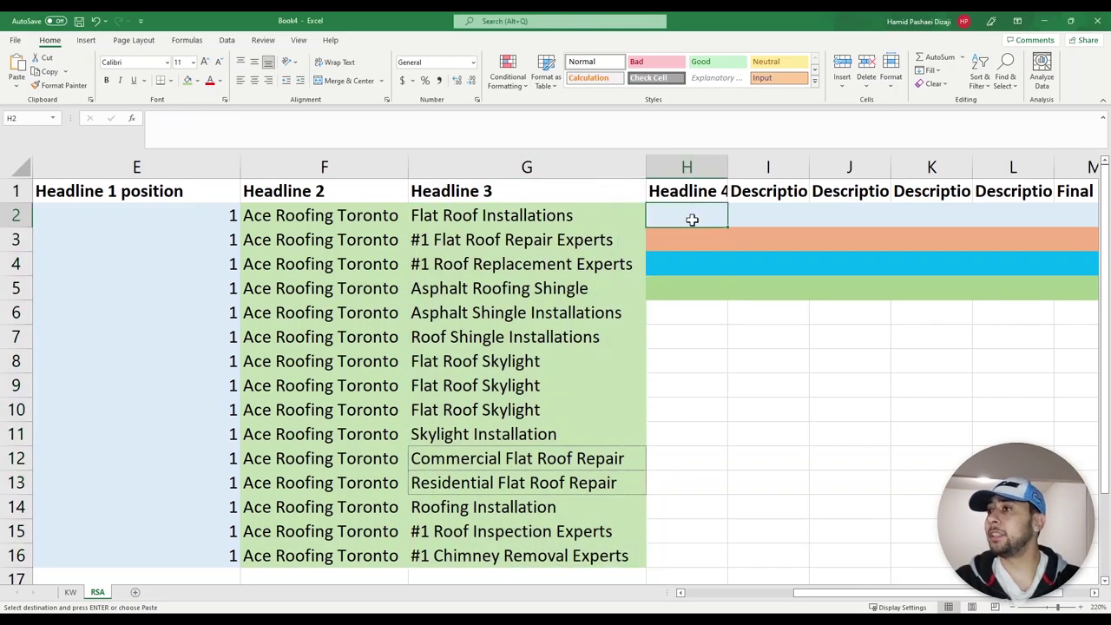
double_click(727, 167)
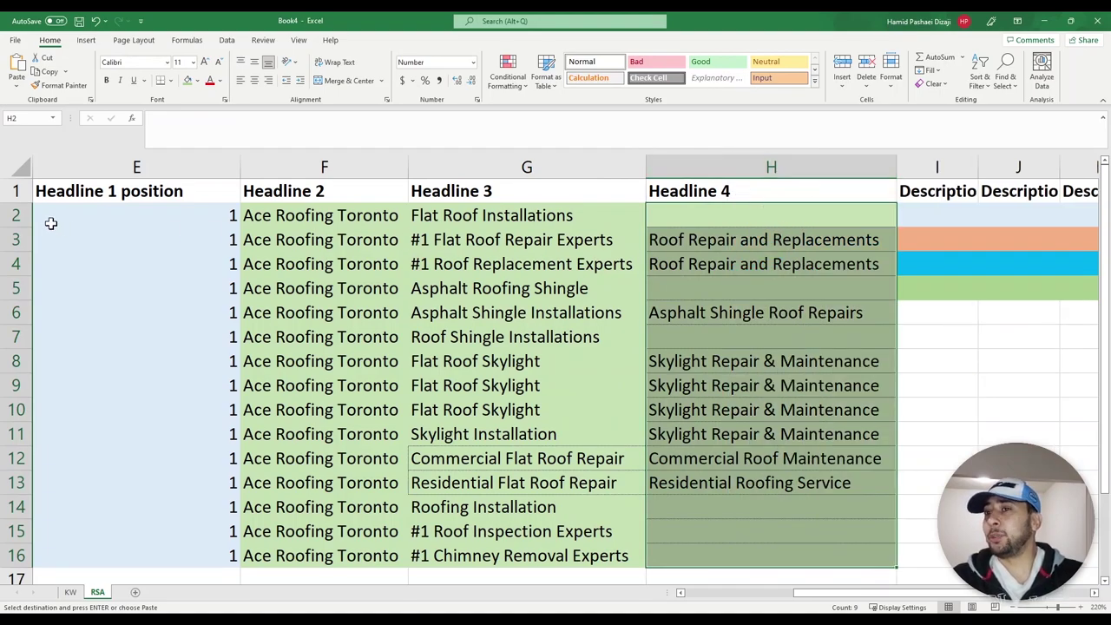
Review the ad entries in rows 2 and 3 and the Headline 2 through Headline 4 entries in F2:H15
click(16, 215)
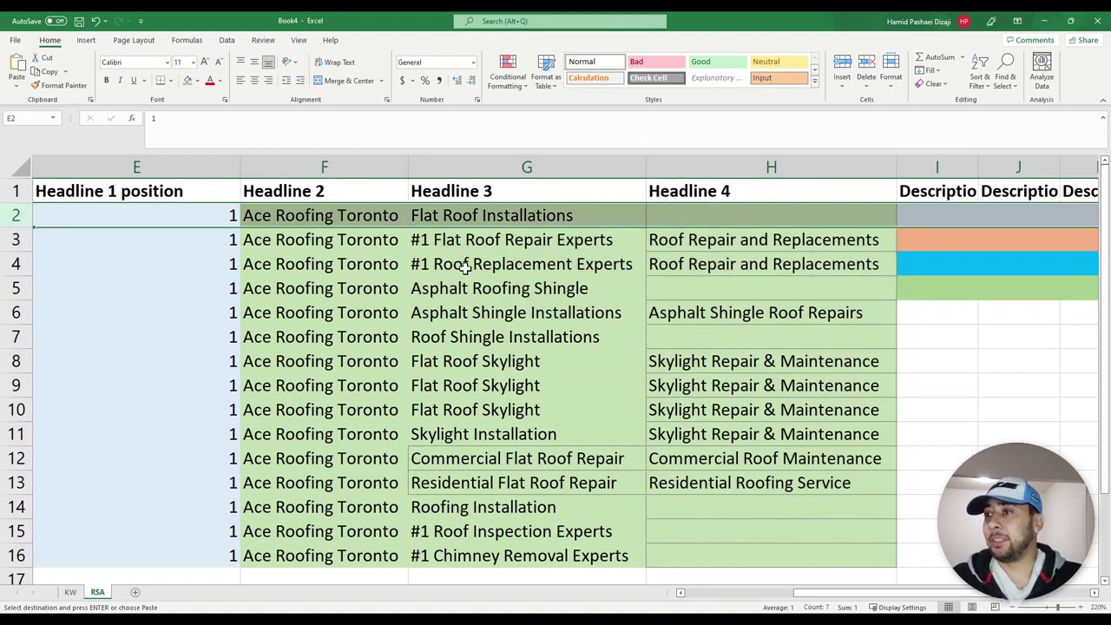
click(17, 243)
click(18, 216)
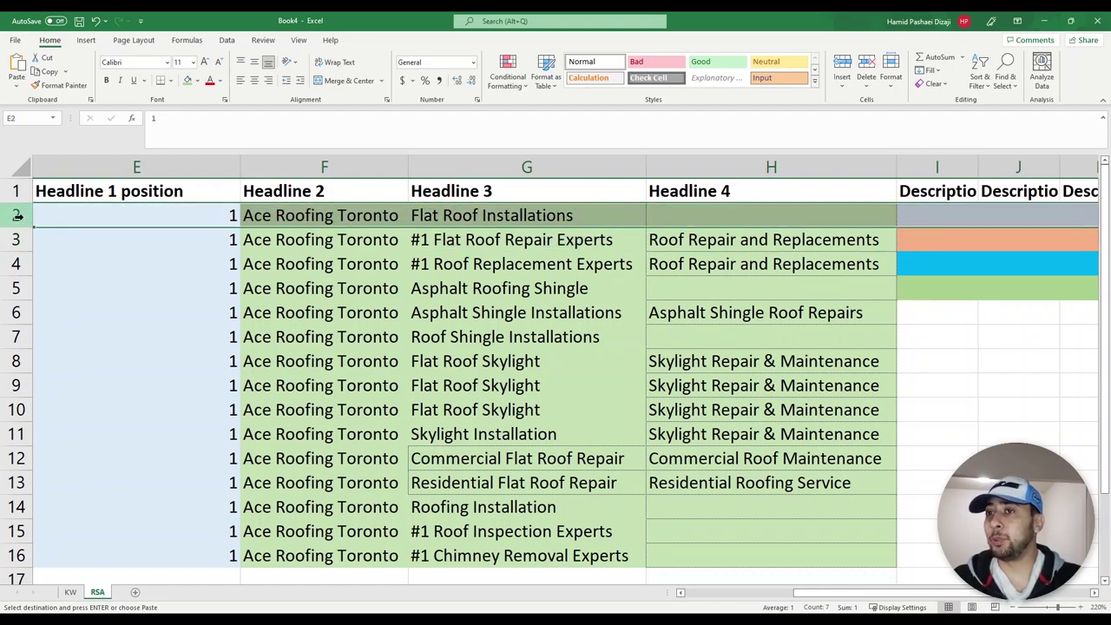
mouse_move(907, 592)
mouse_down()
mouse_move(920, 592)
mouse_move(910, 592)
mouse_up()
drag(276, 214, 706, 531)
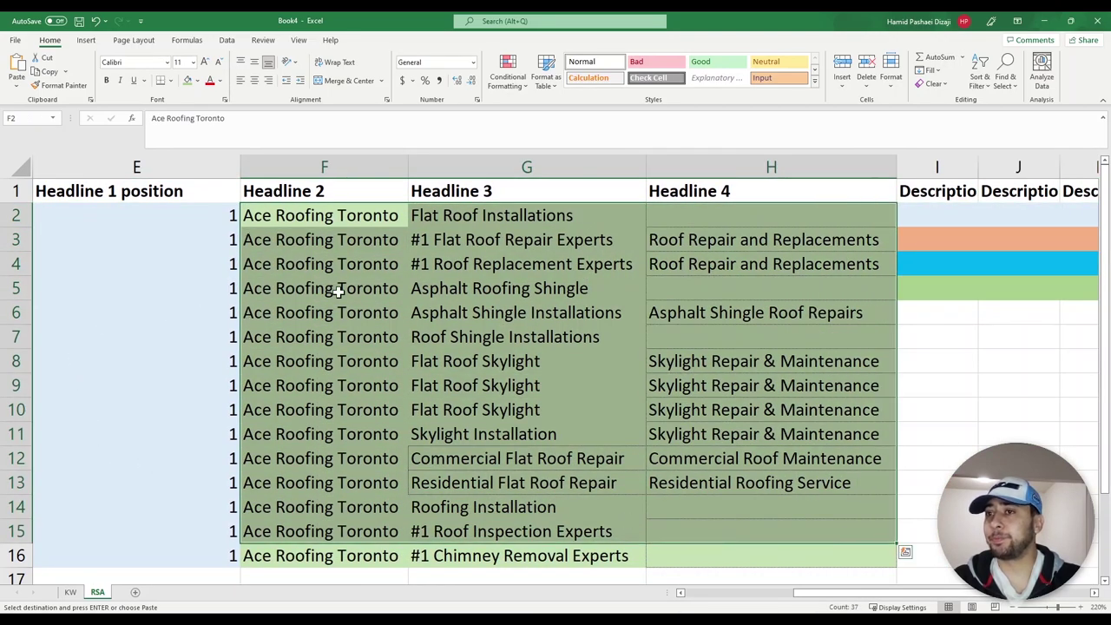
Insert a column between Headline 4 and Description 1 and title it Headline 5
click(349, 161)
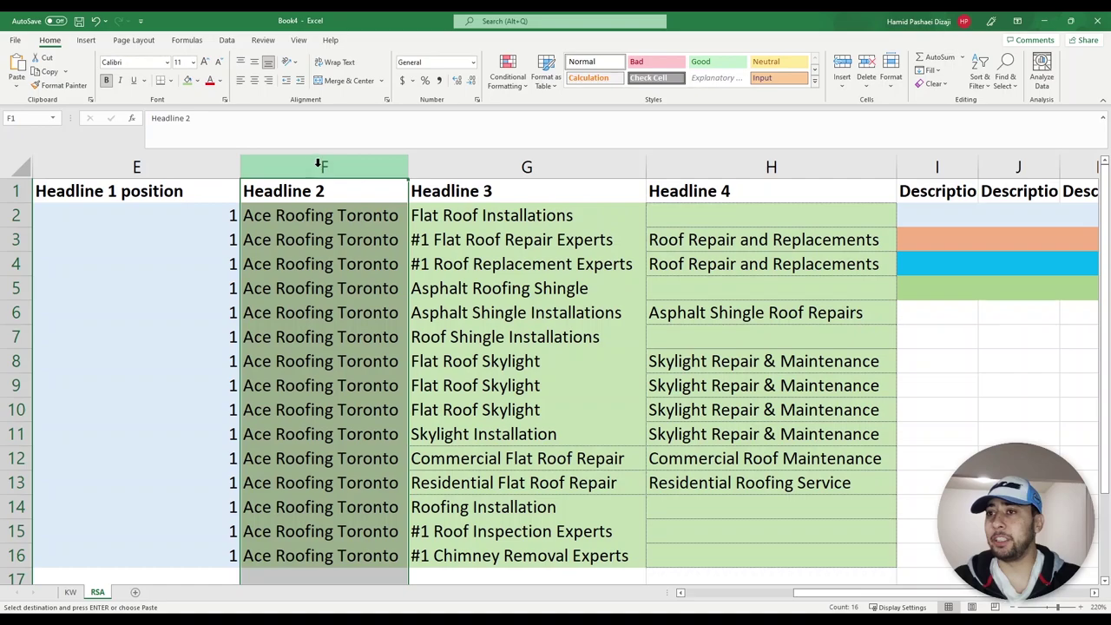
drag(803, 594, 837, 597)
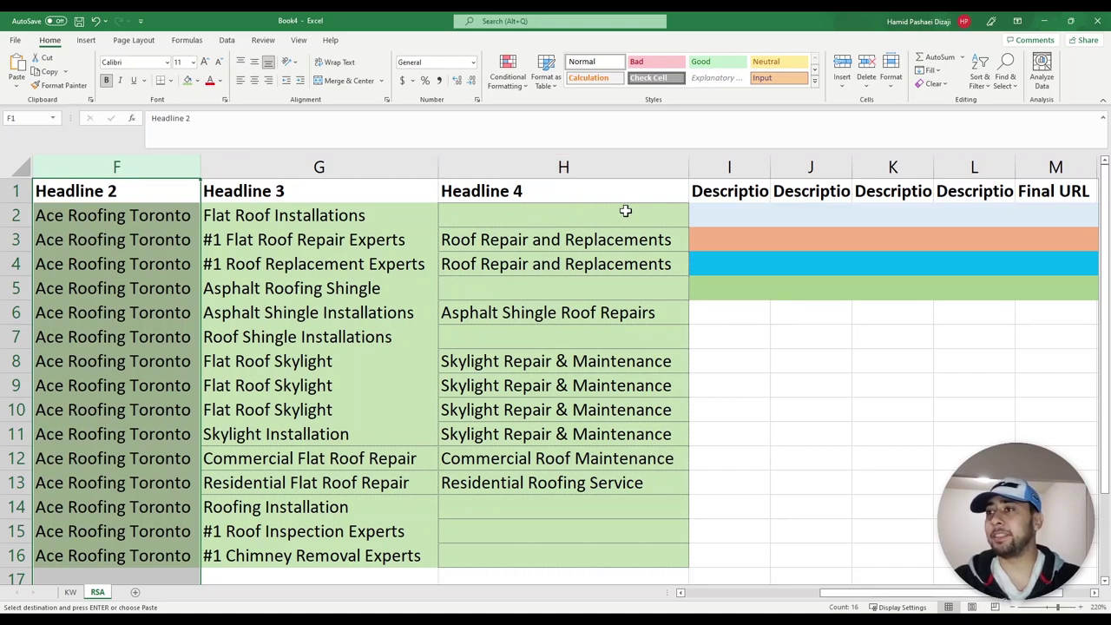
scroll(872, 593, right, 1)
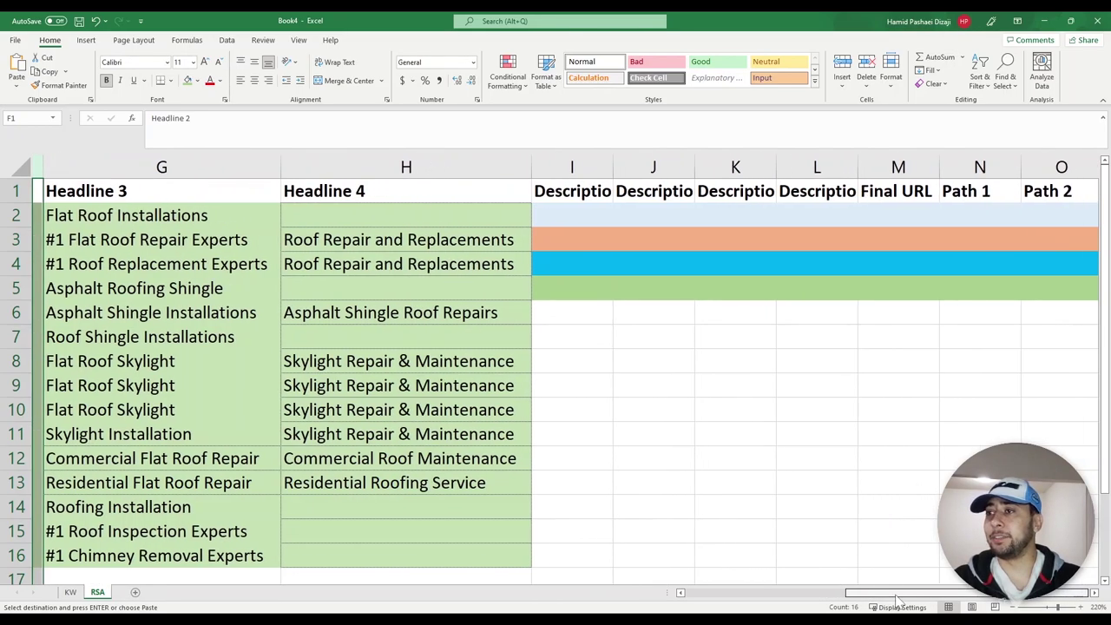
click(555, 167)
right_click(556, 167)
click(600, 265)
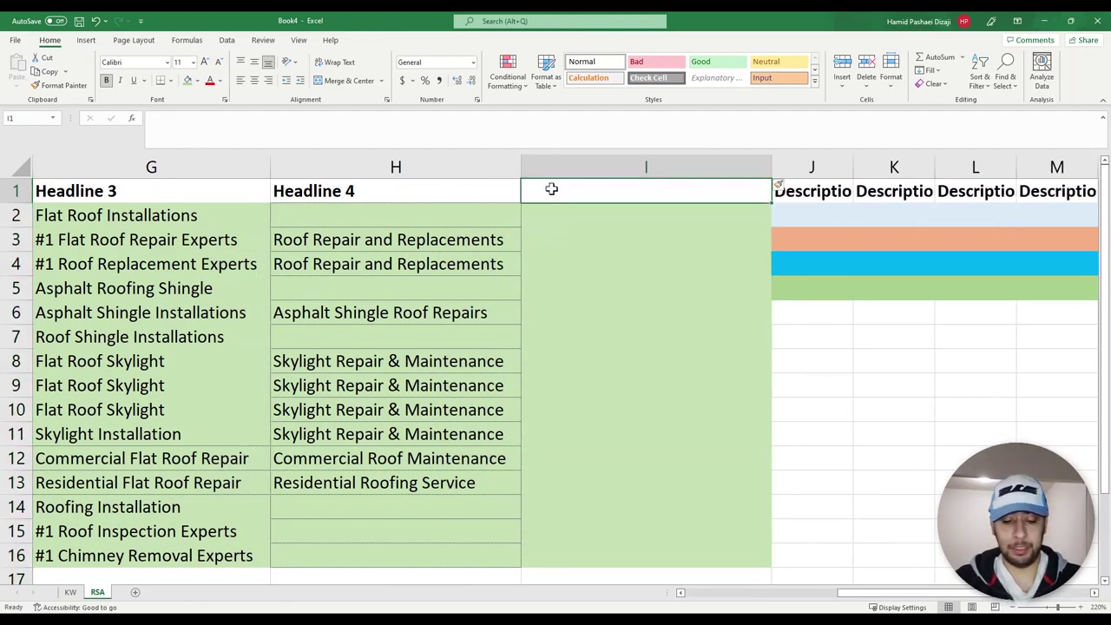
text(Headline 5)
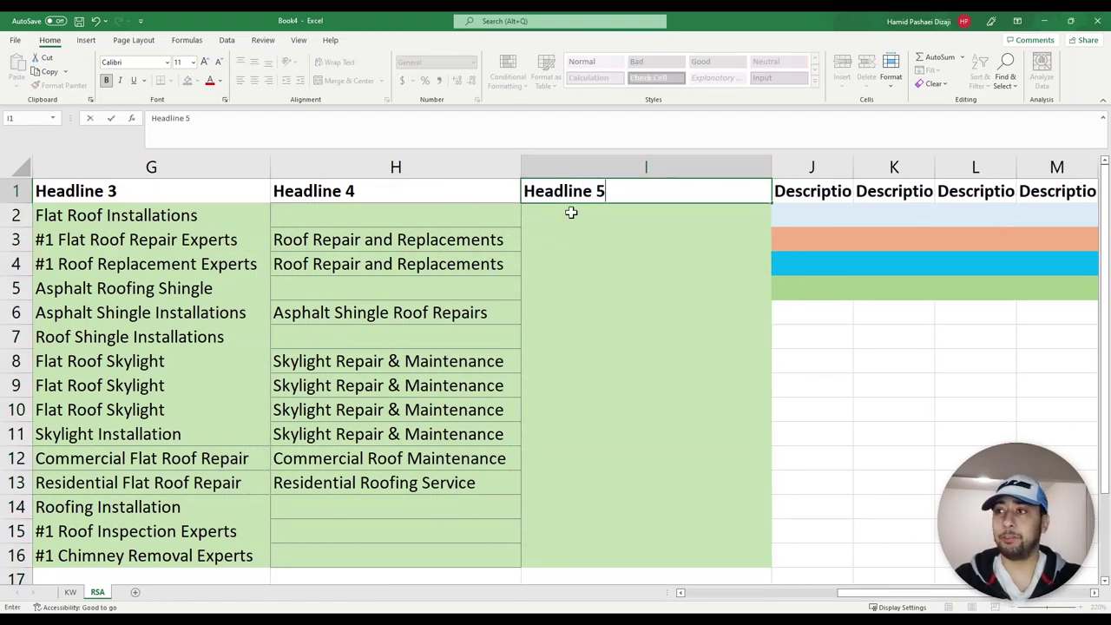
key(Return)
Highlight the empty Headline 5 cells I2 through I16 to review them
drag(564, 224, 595, 499)
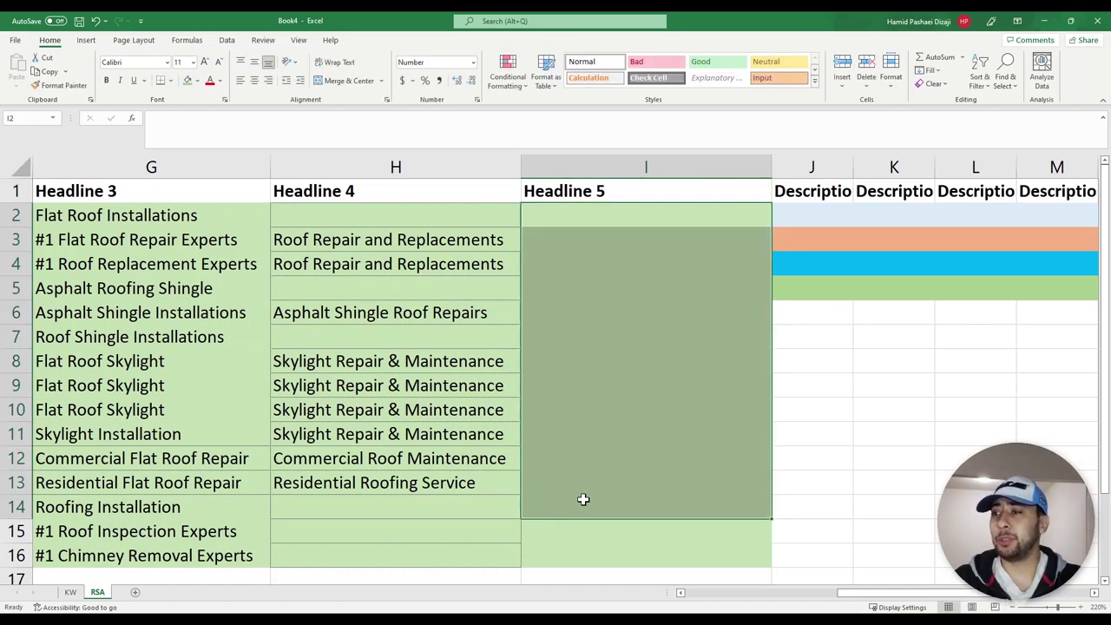
drag(583, 554, 555, 217)
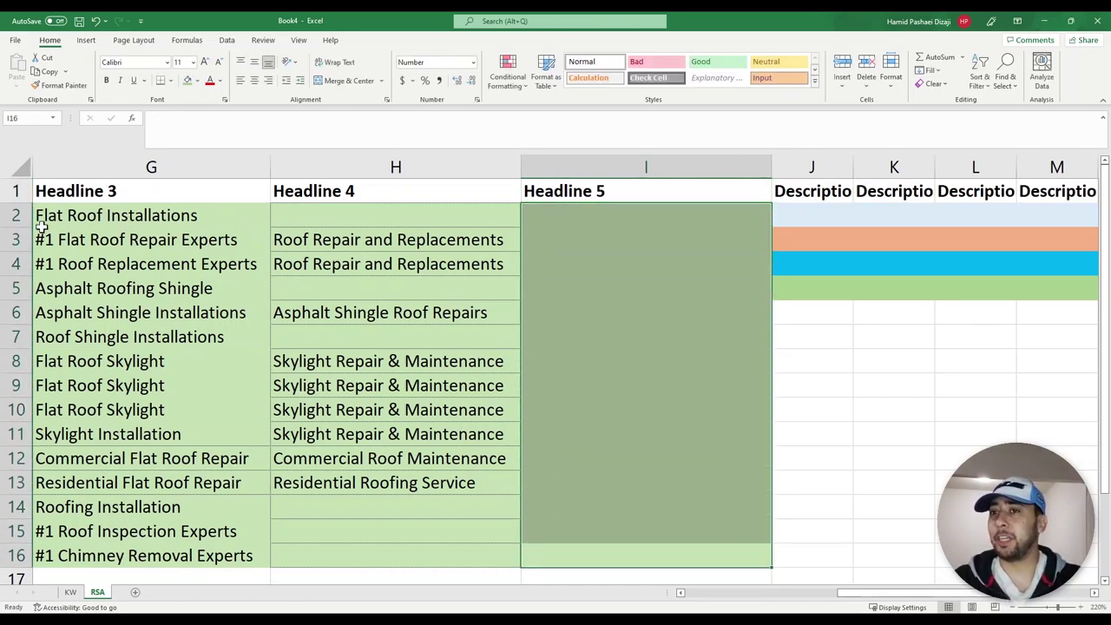
click(614, 160)
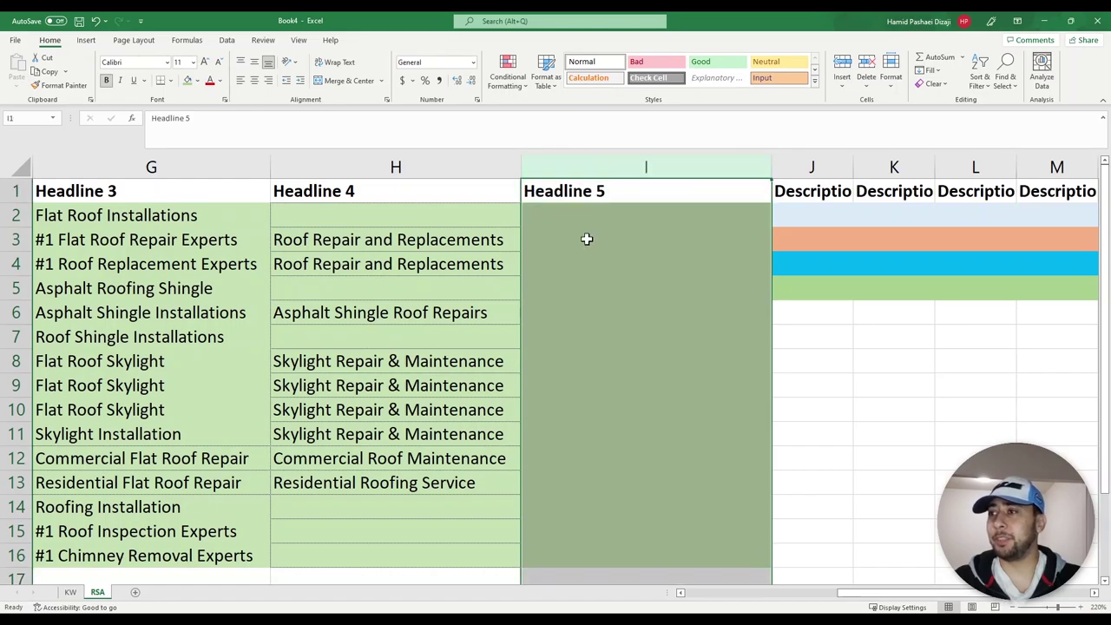
drag(578, 212, 596, 550)
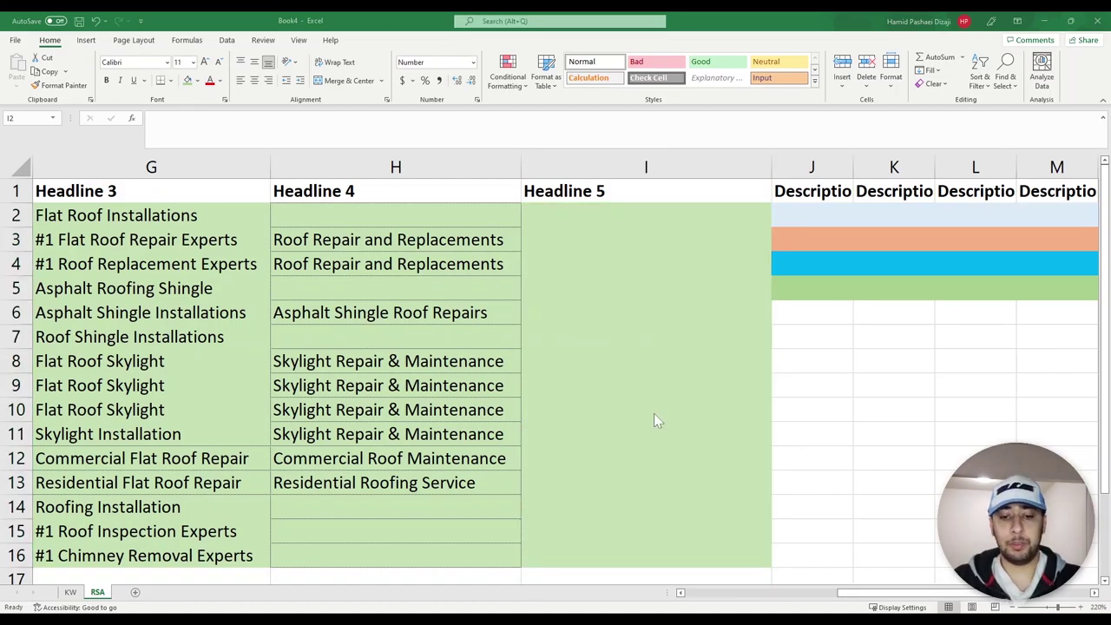
Fit column J to its header and fill J2:J16 with "High Quality Shingles and Flat Roofs (Residential & Commercial), Maintenance and Repairs"
double_click(853, 167)
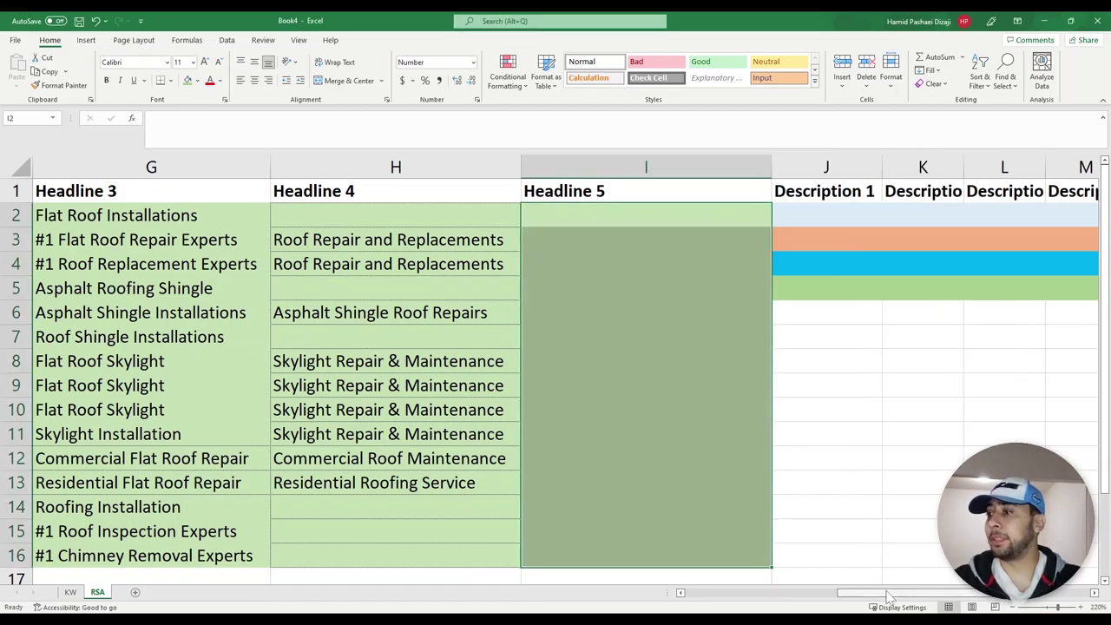
drag(895, 597, 914, 598)
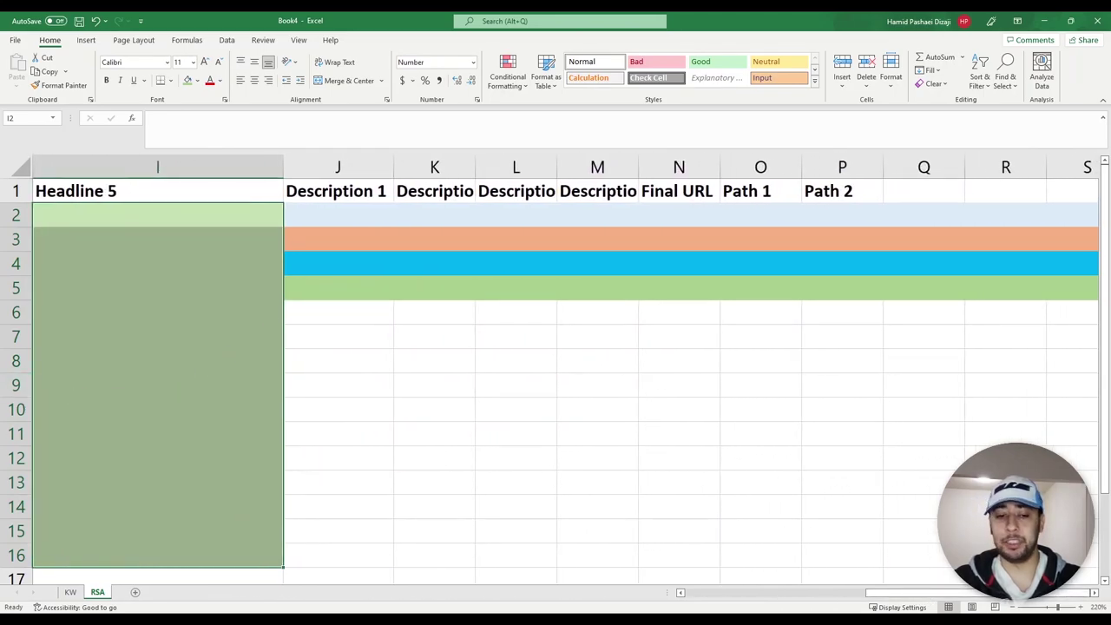
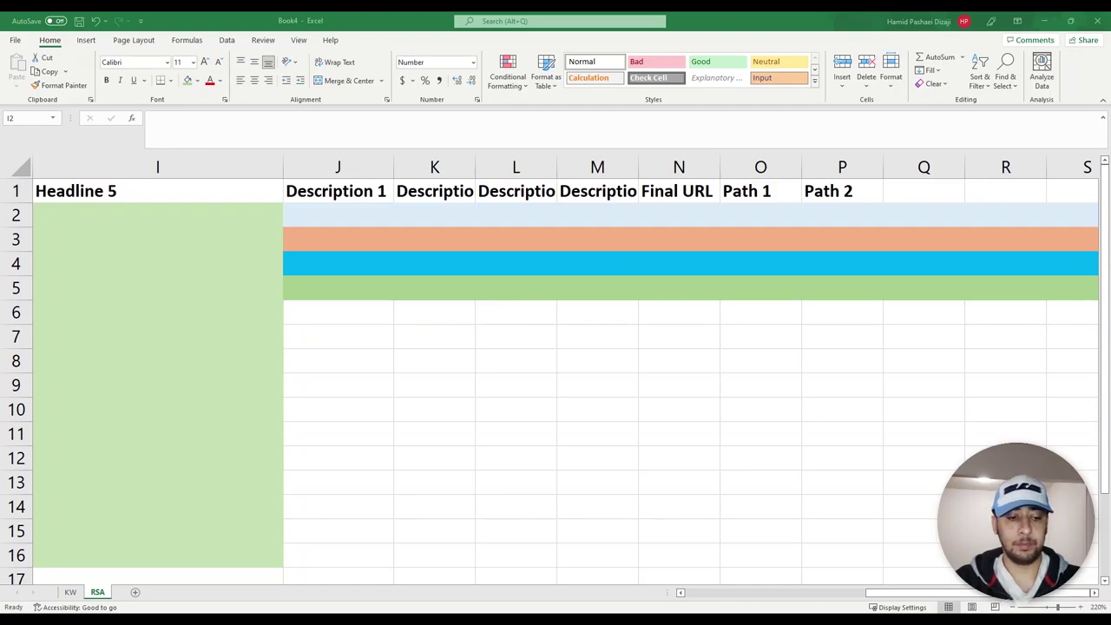
drag(350, 223, 347, 555)
text(High Quality Shingles and Flat Roofs (Residential & Commercial), Maintenance and Repairs)
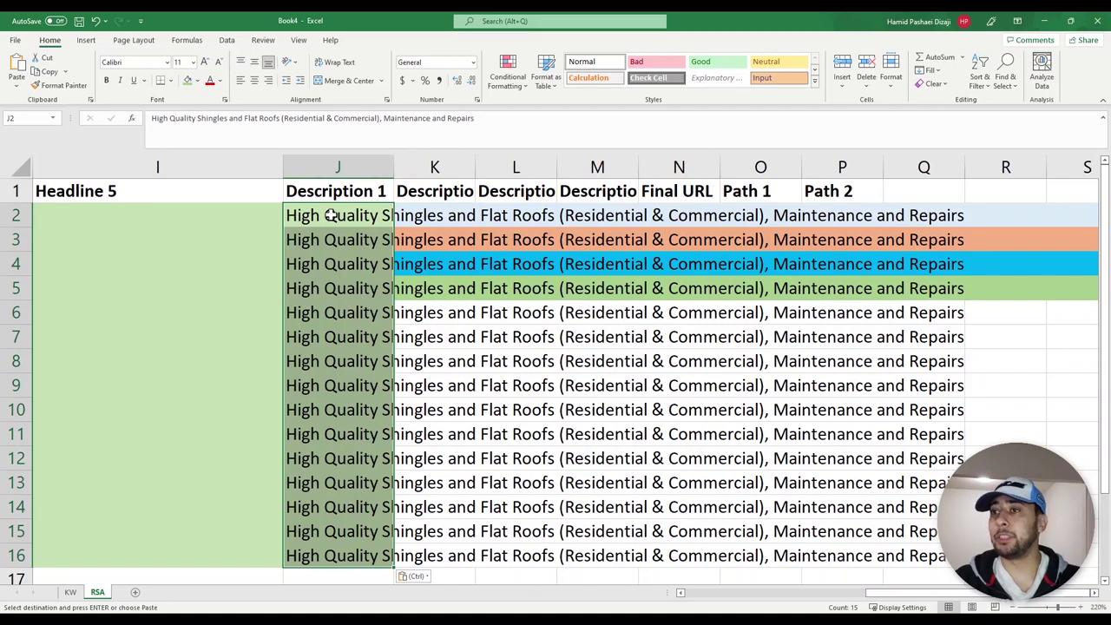
Paste the description starting with "Lincesed Flat Roofing" into K2:K16 and widen the Description 2, 3 and 4 columns to show their headers
key(alt+Tab)
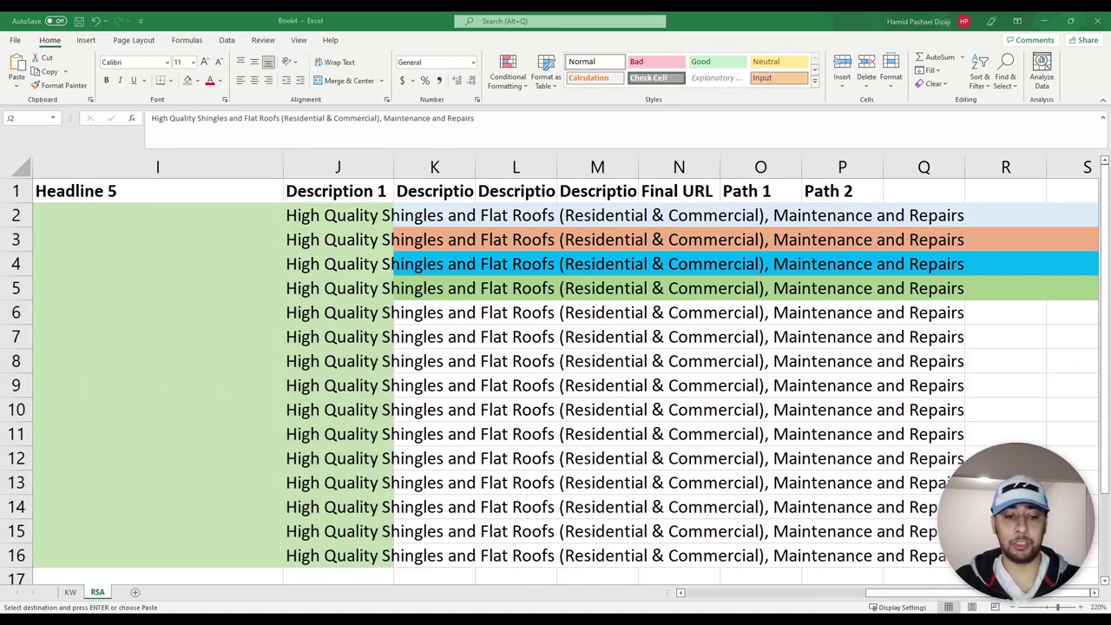
key(alt+Tab)
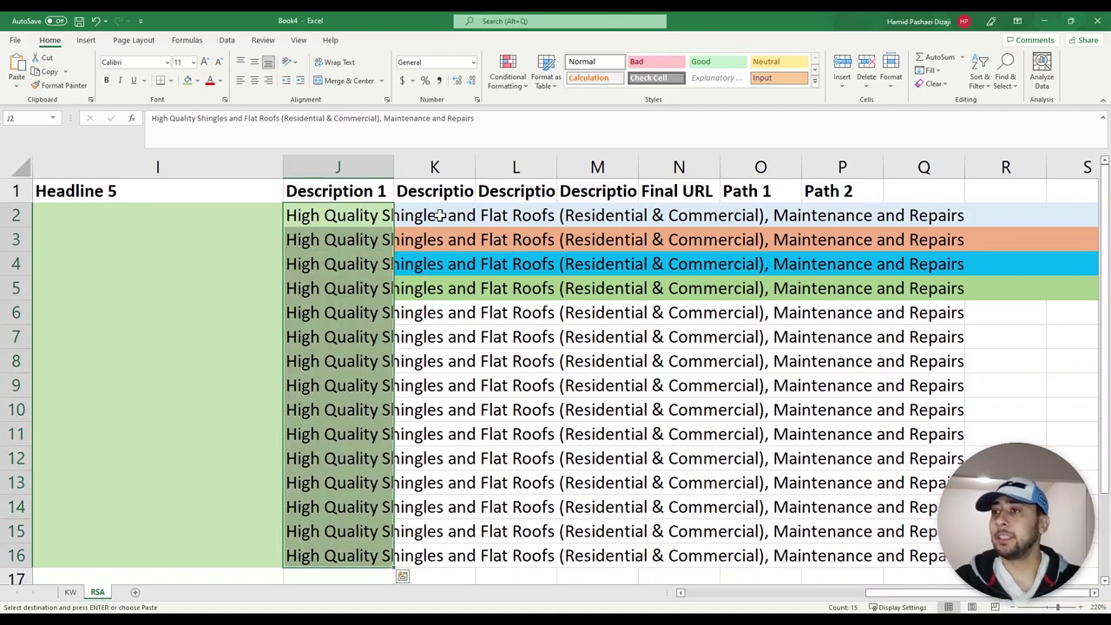
click(417, 215)
key(ctrl+v)
drag(478, 166, 510, 166)
drag(633, 162, 649, 163)
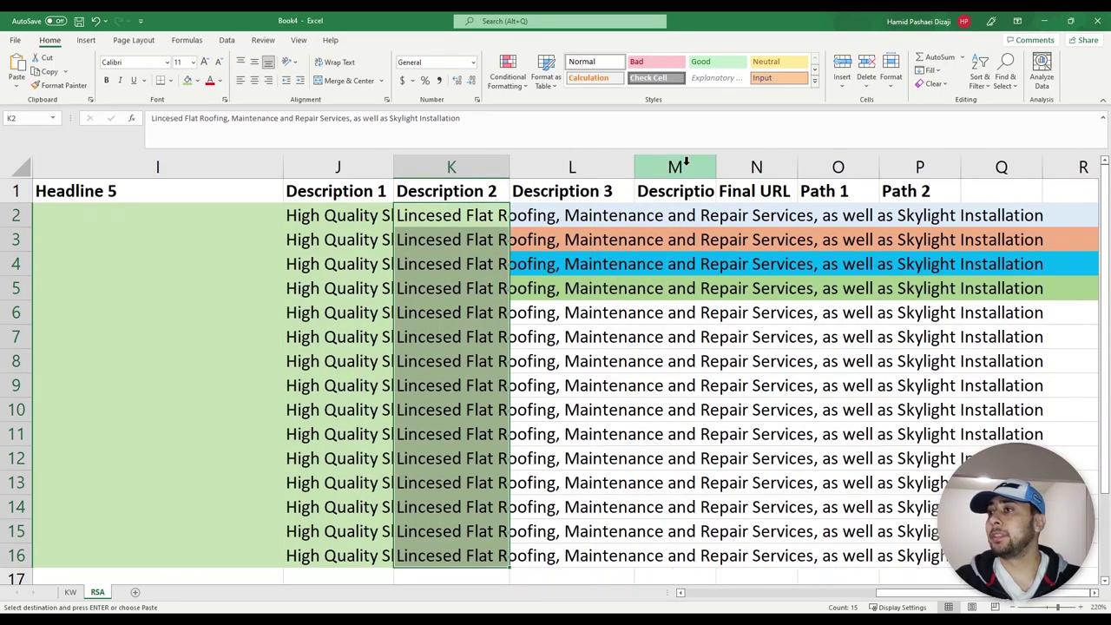
drag(720, 165, 745, 164)
Paste "Ace Roofing Services Inc. Offers Shingle Roofing, Flat Roofing, Chimney Removal, Skylights" into the Description 3 cells L2:L16
key(alt+Tab)
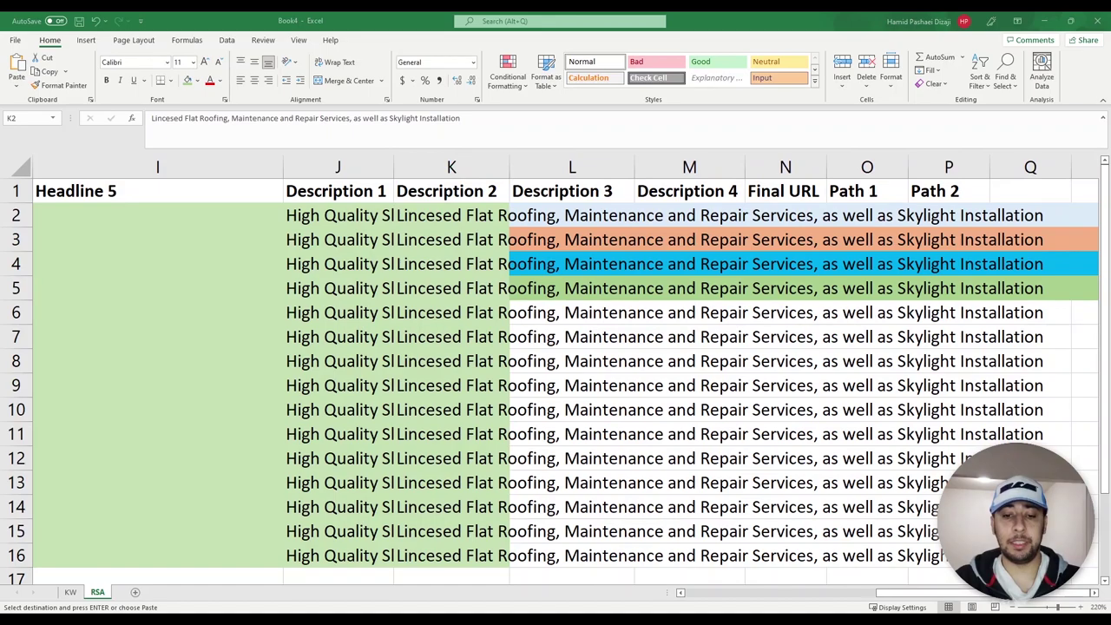
key(alt+Tab)
click(581, 215)
key(ctrl+v)
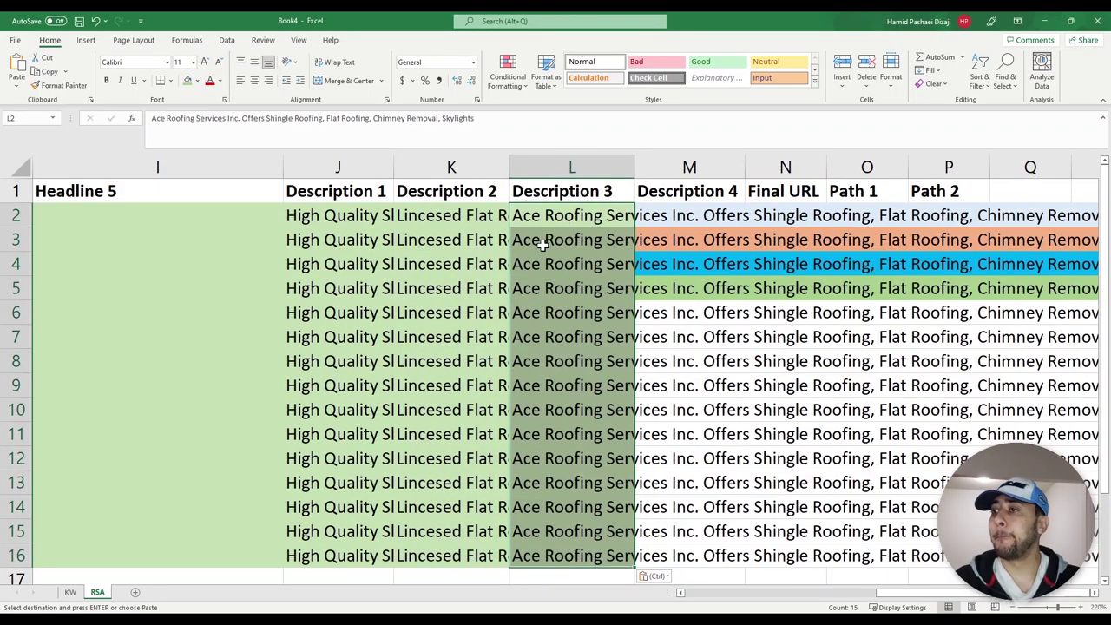
Paste the blank green-filled Description 4 cells into M2:M16
key(alt+Tab)
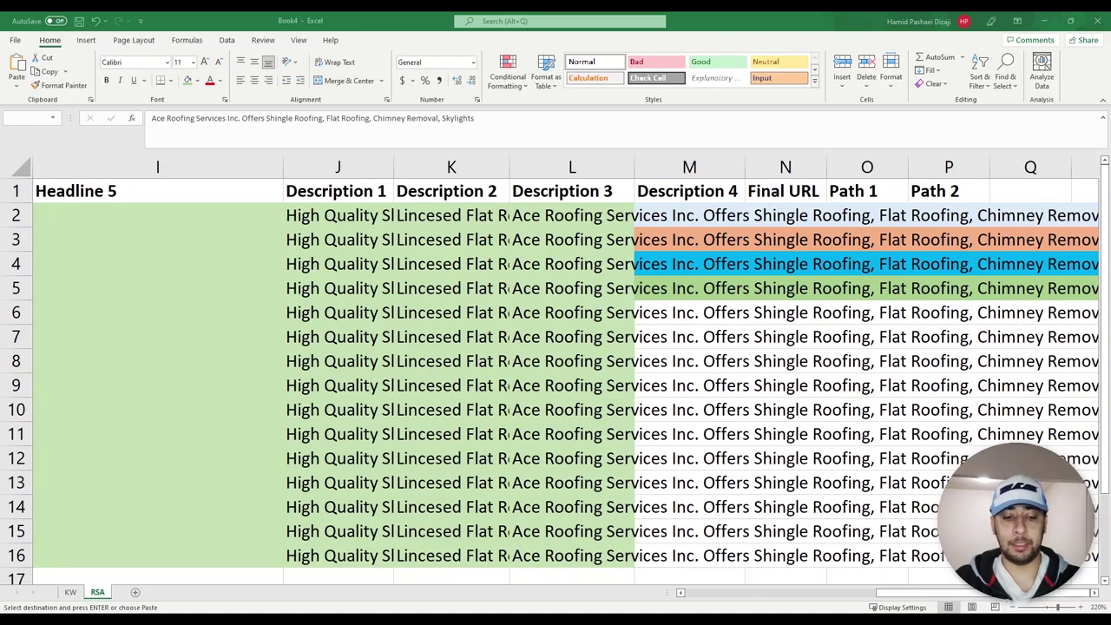
key(alt+Tab)
click(660, 216)
key(ctrl+v)
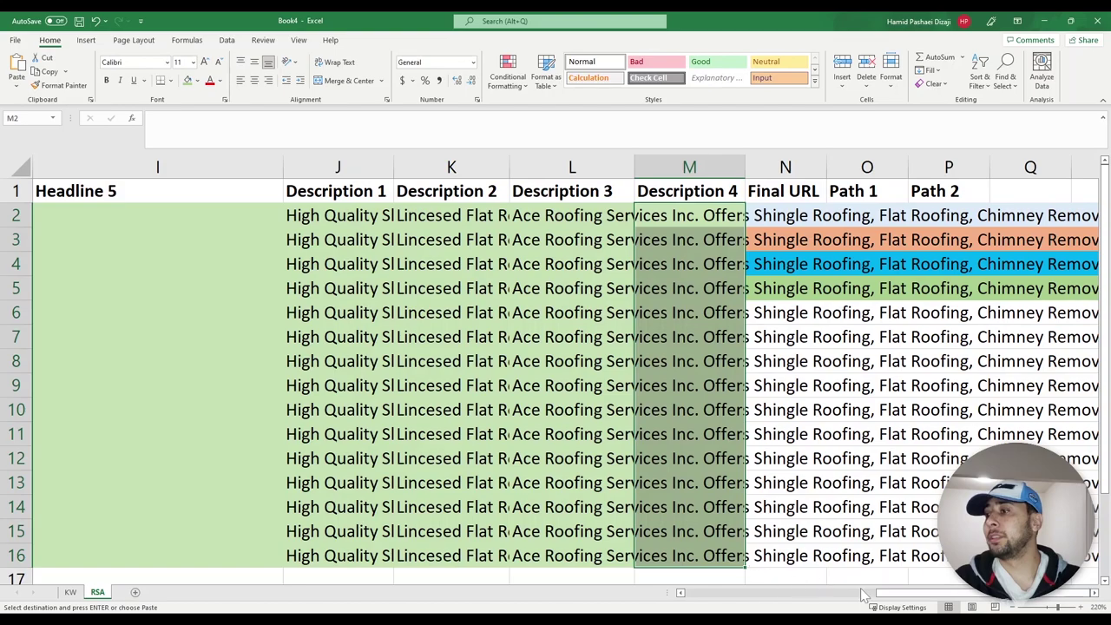
Fit the Description 3 column to its full text and select the Description 4 column
double_click(636, 166)
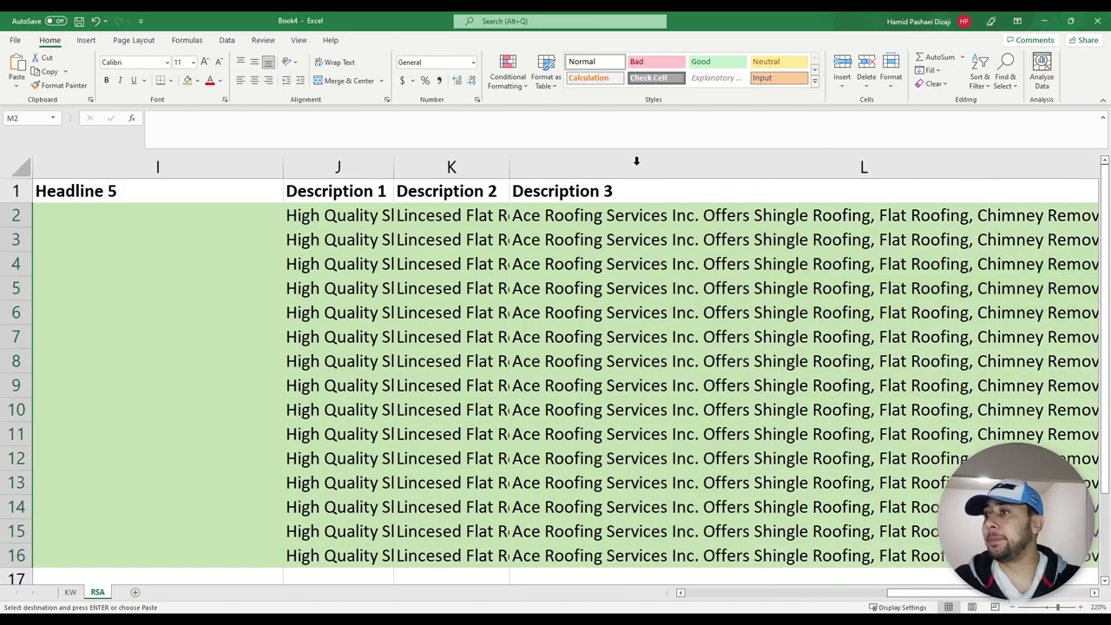
drag(913, 598, 983, 597)
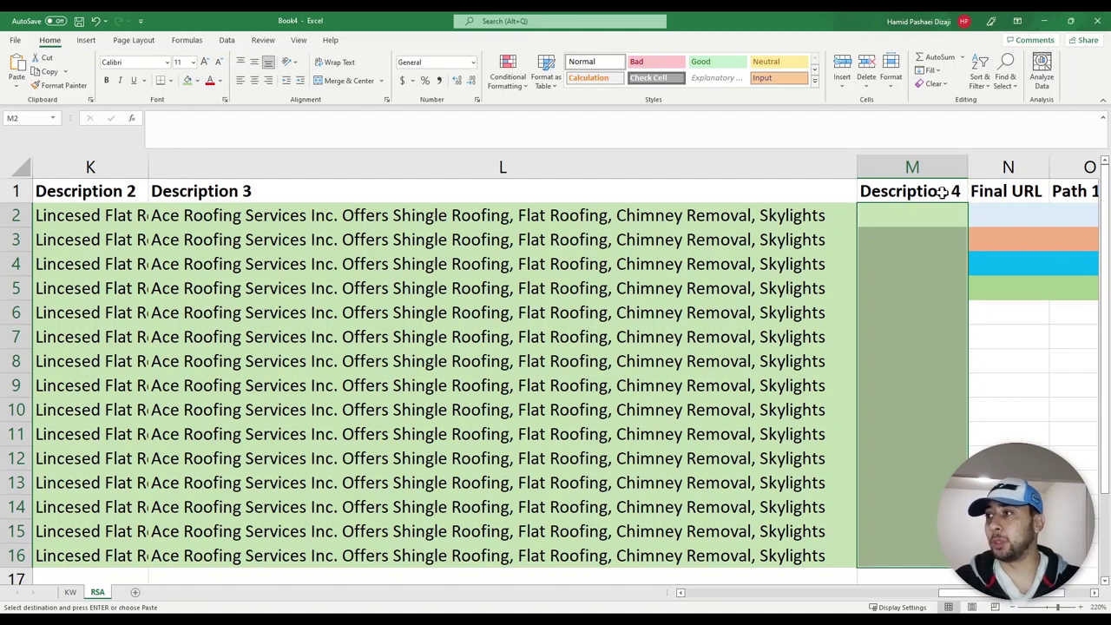
click(936, 156)
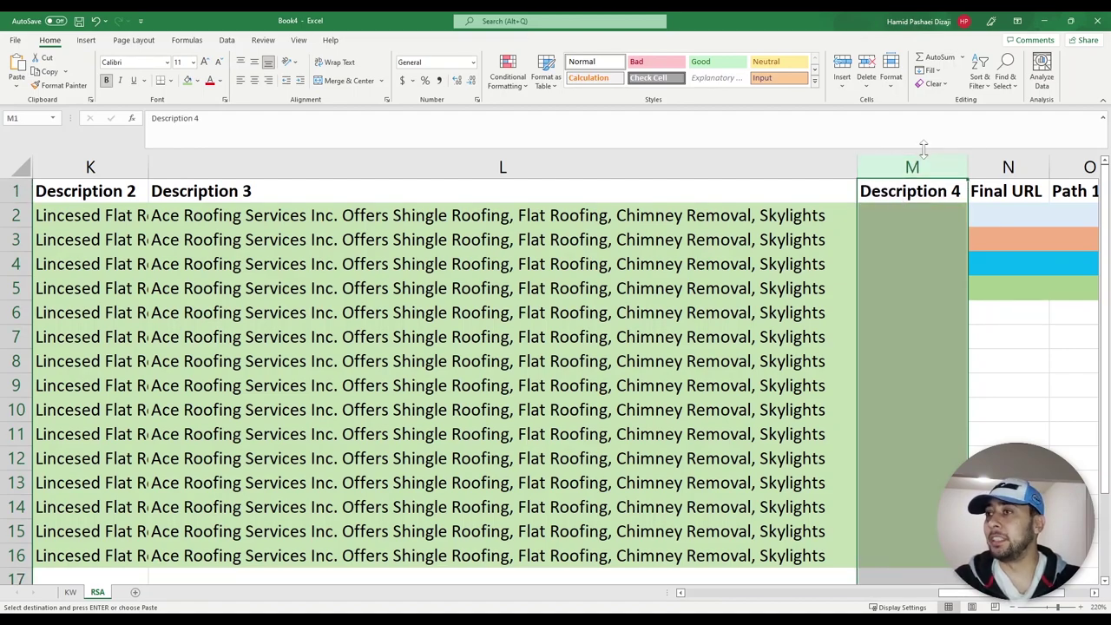
Widen the Final URL column N beyond its header
drag(968, 594, 994, 594)
drag(935, 168, 934, 168)
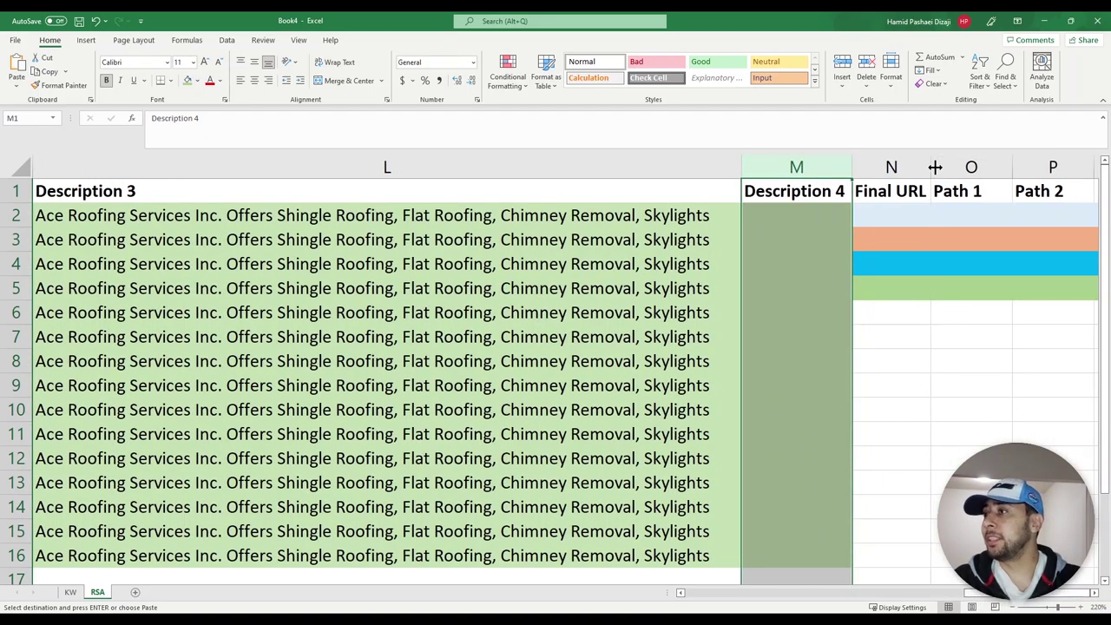
click(1094, 593)
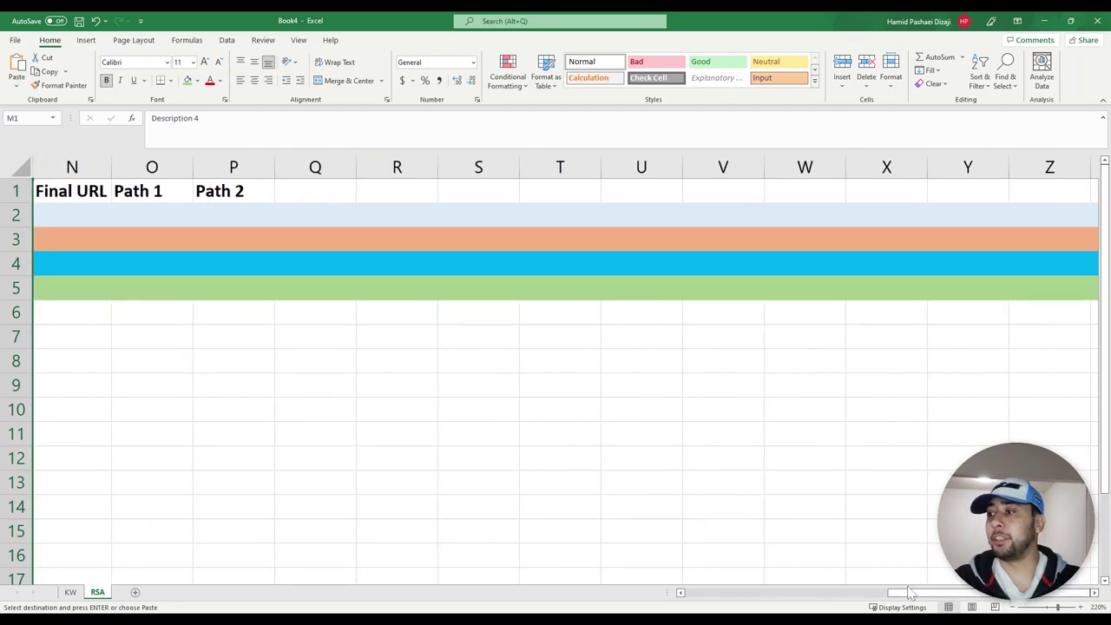
drag(203, 167, 220, 172)
Narrow the Description 3 column L to about the width of its header
drag(910, 591, 855, 596)
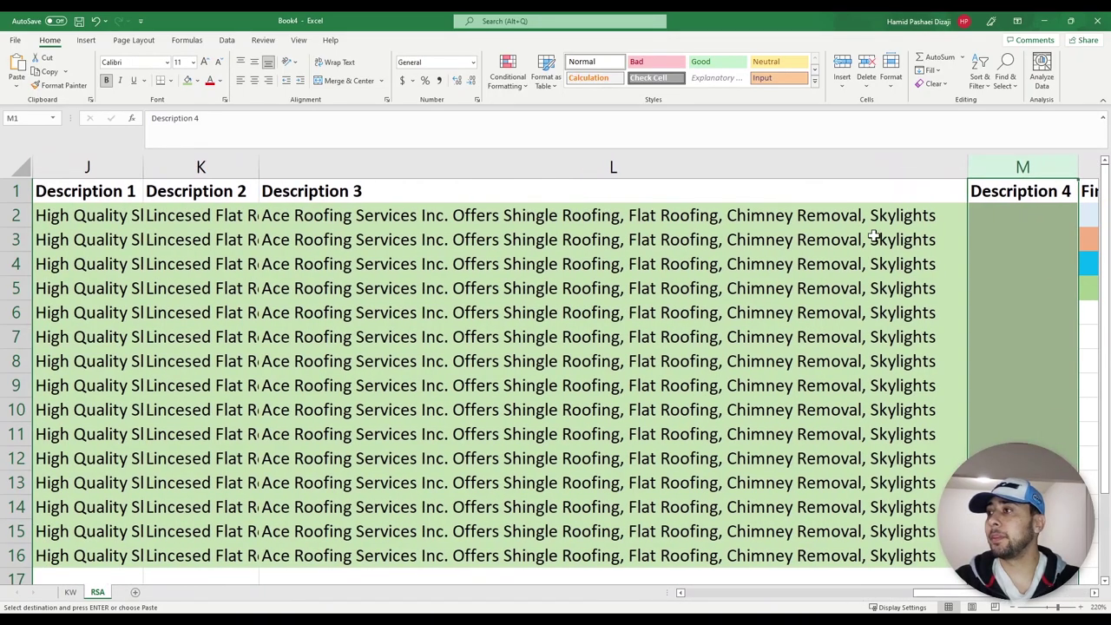
drag(968, 167, 697, 166)
drag(369, 160, 374, 164)
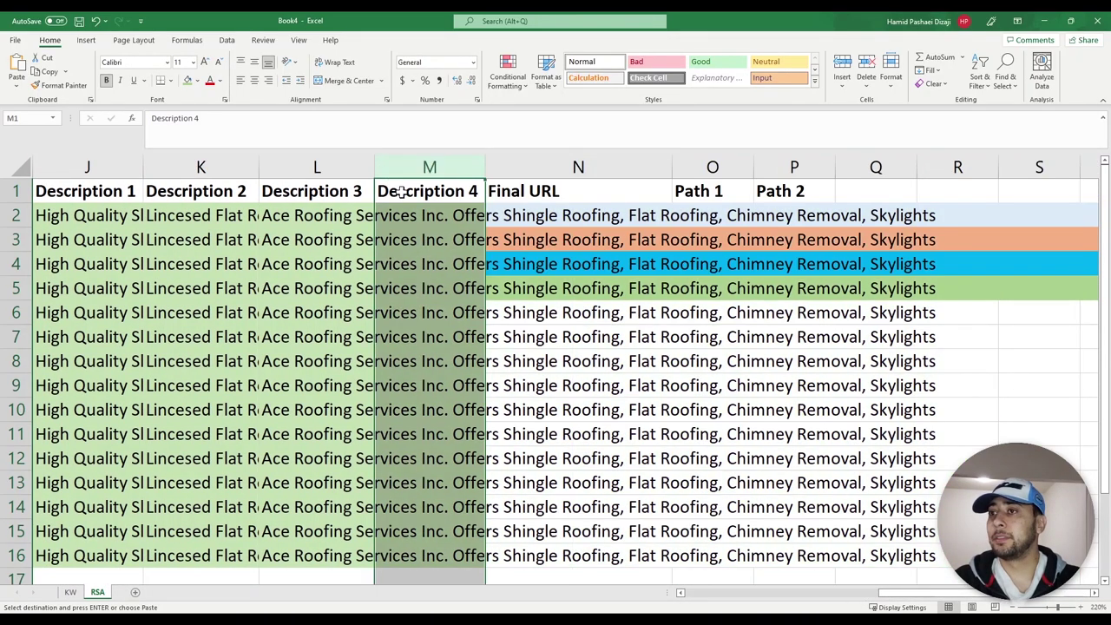
Paste the aceroofingtoronto.com landing page URLs with google-ads UTM parameters into the Final URL cells N2:N16
click(600, 312)
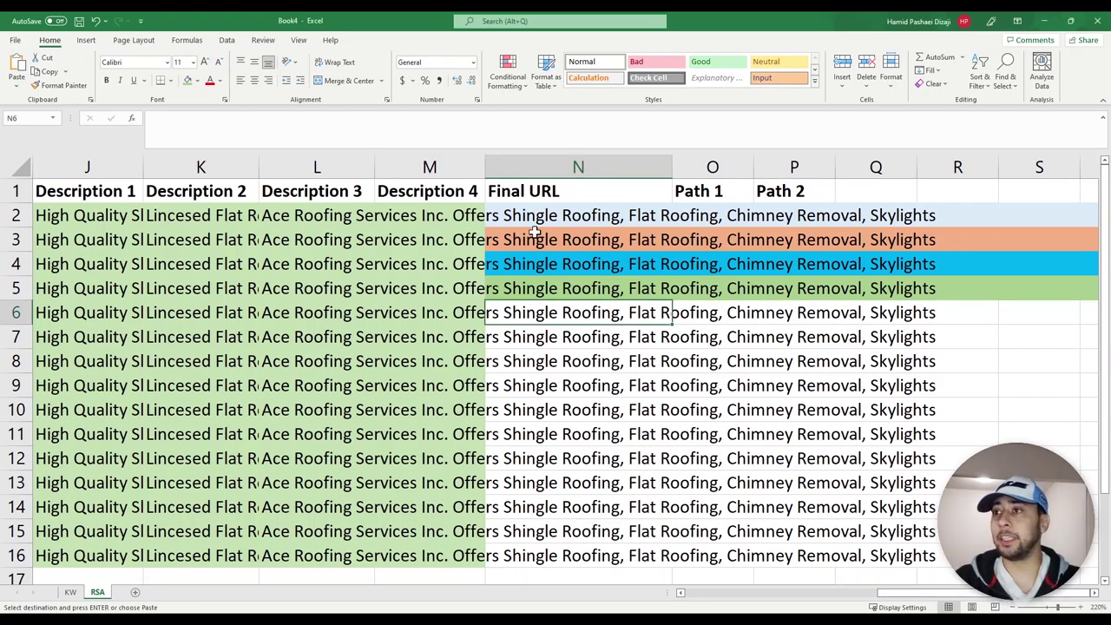
click(508, 212)
key(ctrl+v)
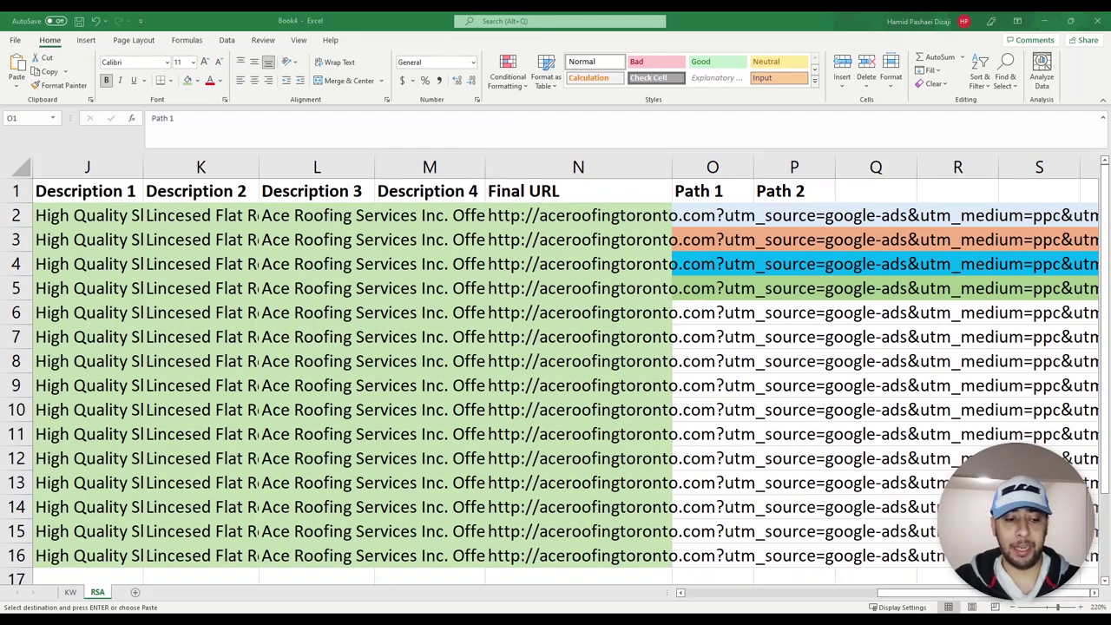
Paste the Path 1 list starting with flat-roofing into O2:O16 and fit column O to its contents
click(720, 217)
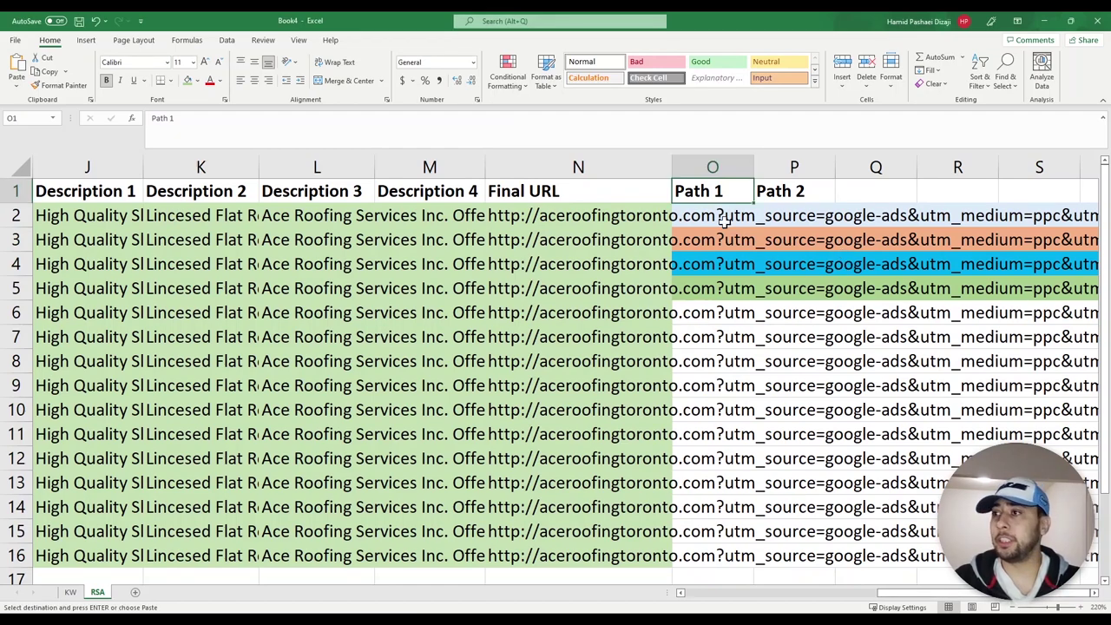
key(ctrl+v)
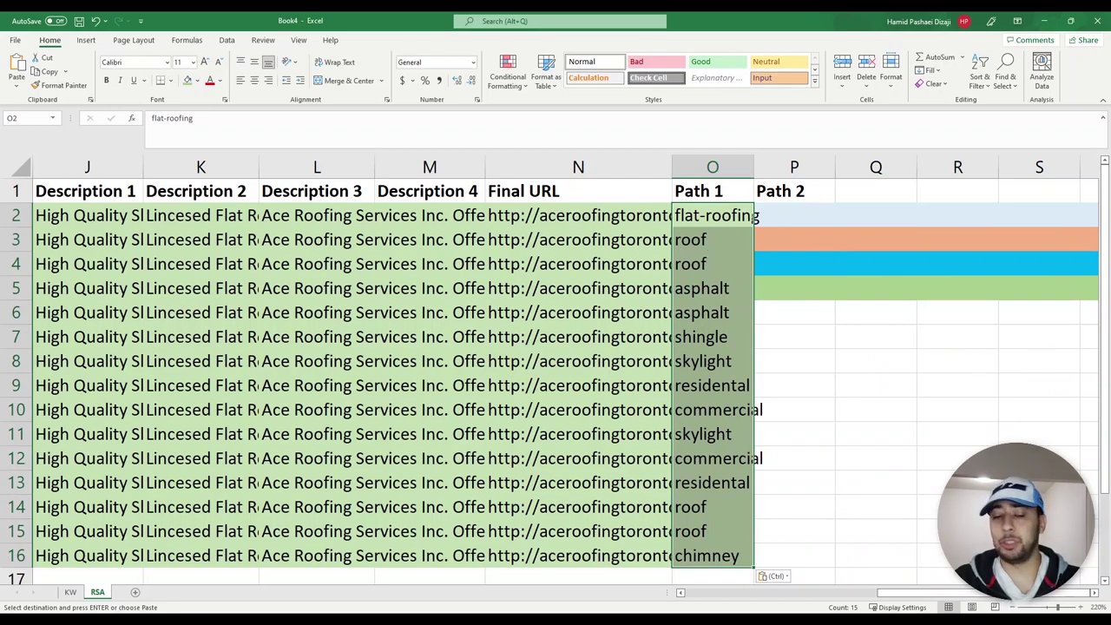
double_click(754, 168)
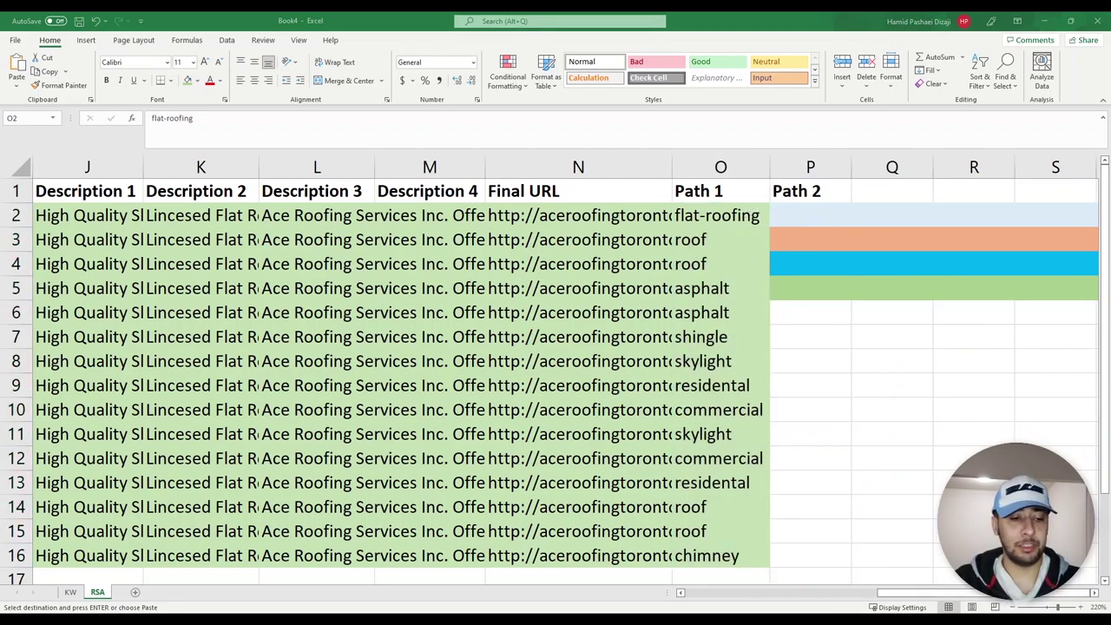
Paste the Path 2 list, including repair, replacement and shingle, into P2:P16
key(Escape)
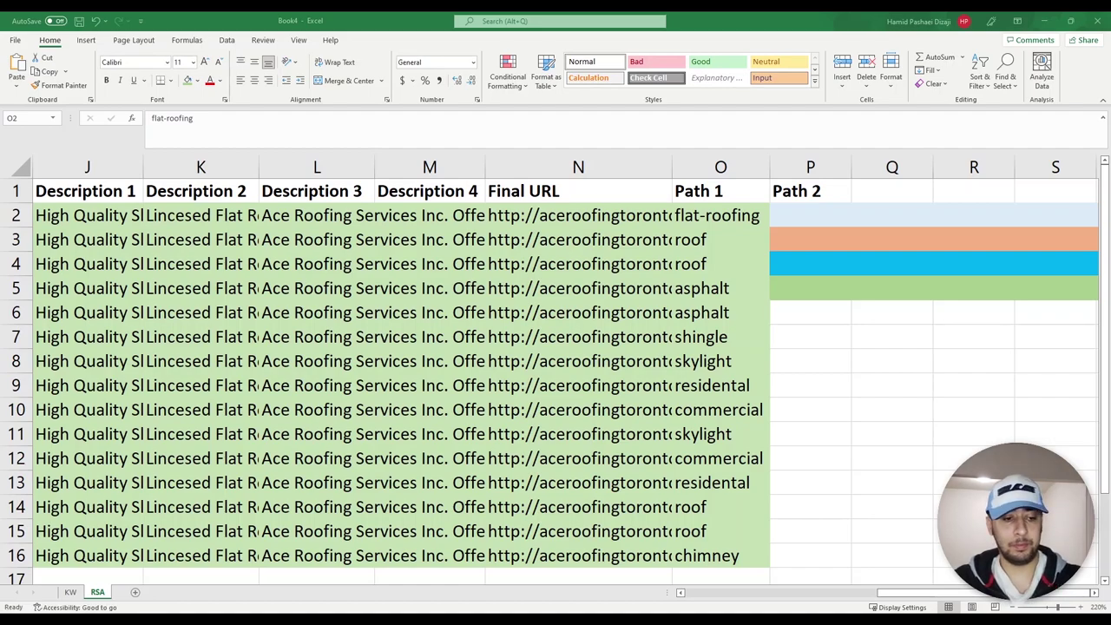
key(alt+Tab)
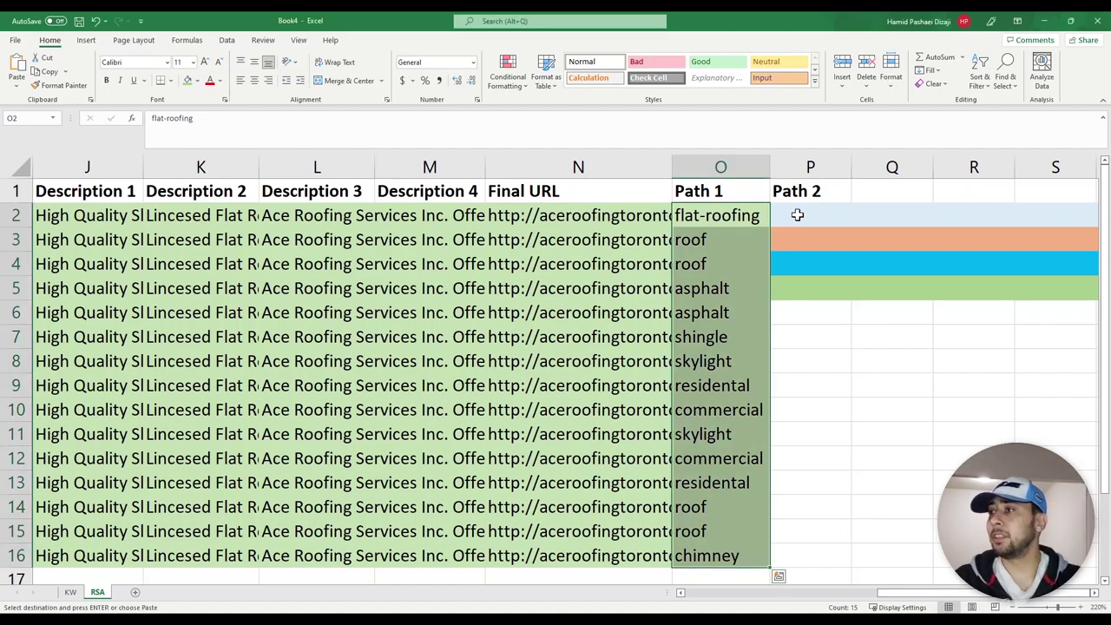
click(796, 215)
key(ctrl+v)
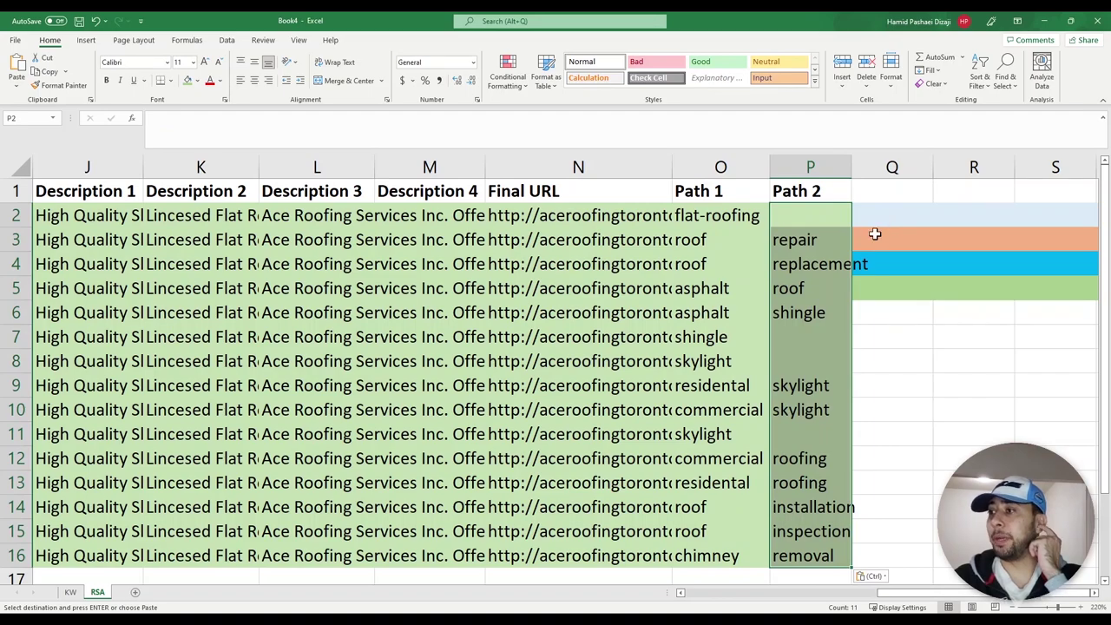
Fit the Path 2 column P to the width of its contents
double_click(852, 168)
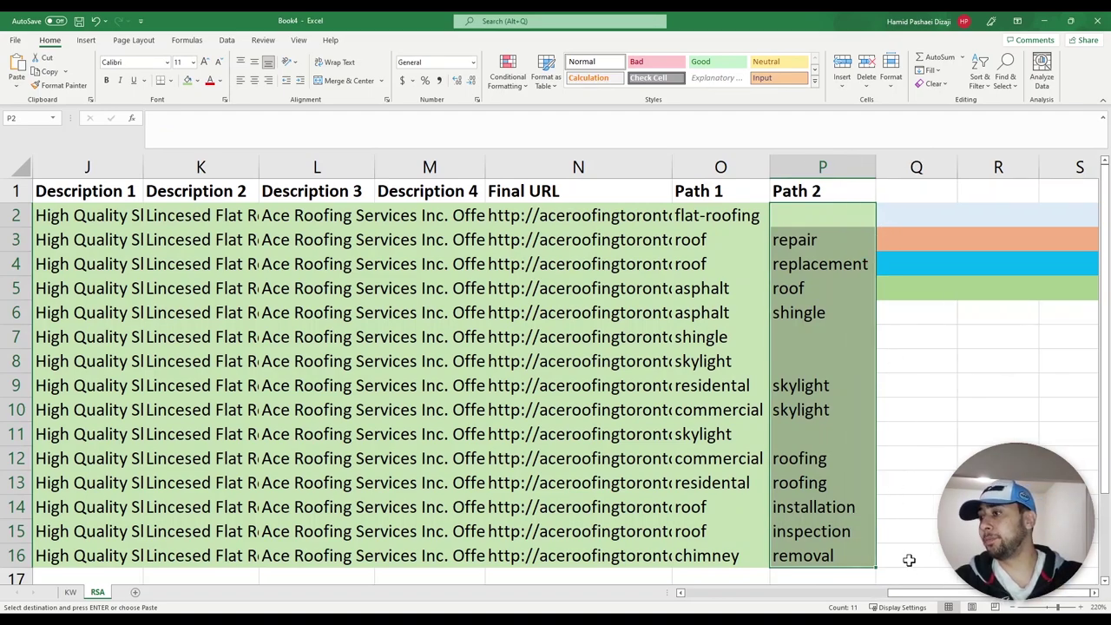
drag(927, 597, 427, 595)
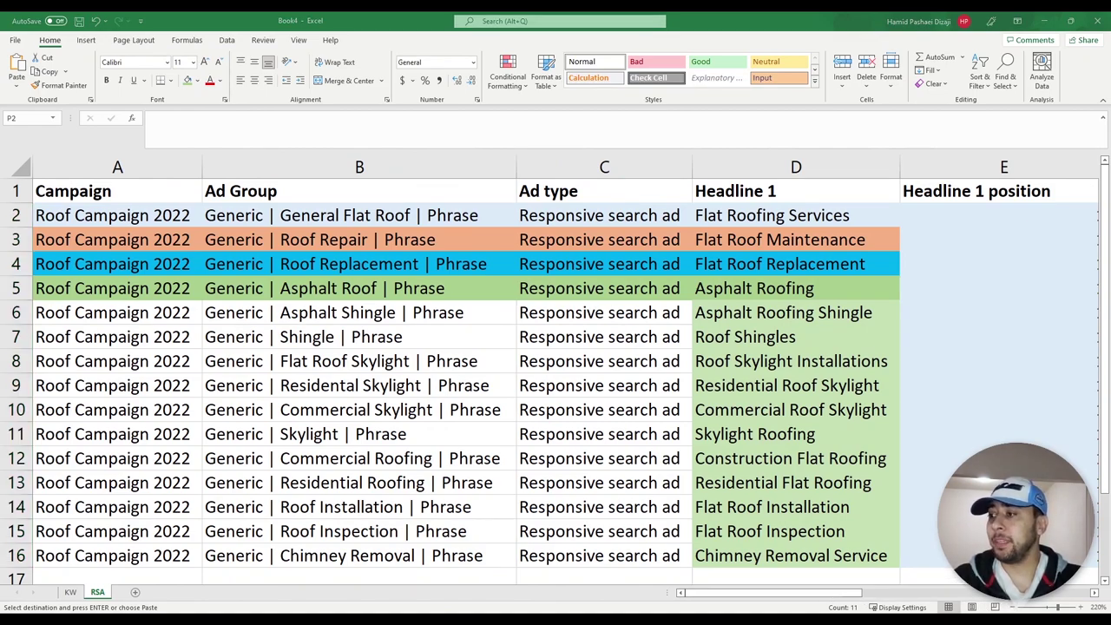
Review the Campaign, Ad Group, Keyword and Match Type columns on the KW sheet and the campaign, ad group, ad type and headline columns on RSA
click(71, 592)
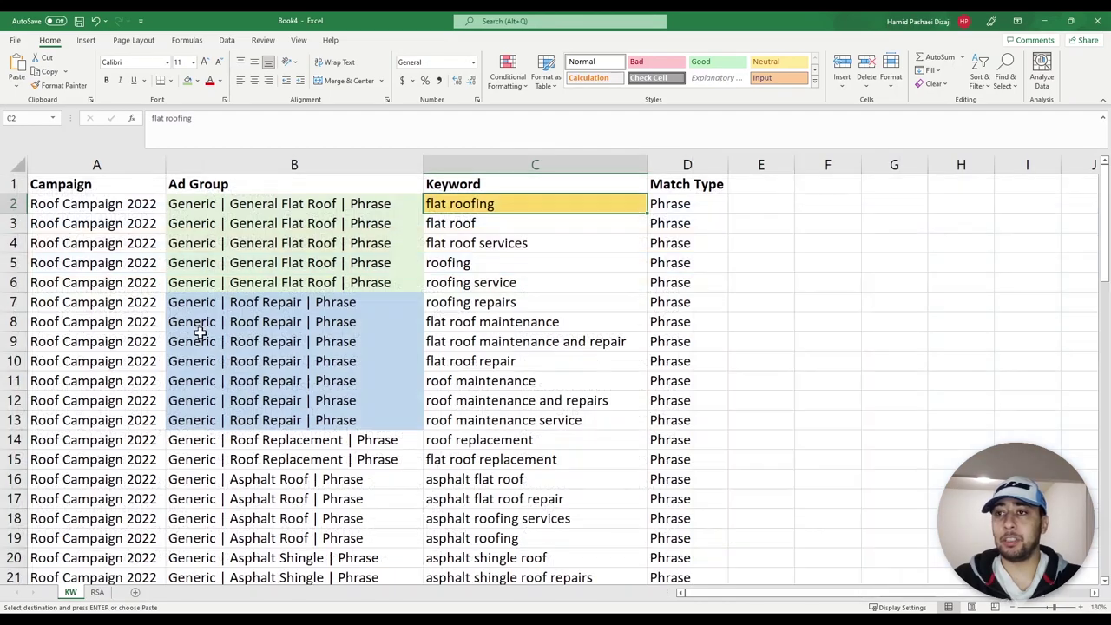
click(74, 165)
click(290, 164)
click(587, 160)
click(686, 162)
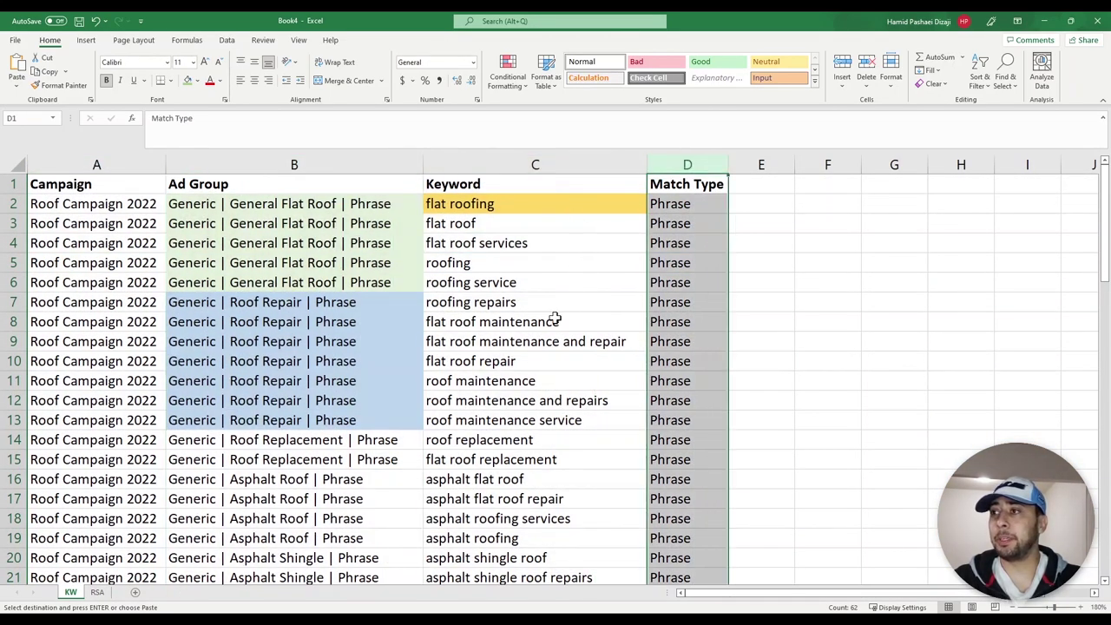
click(97, 593)
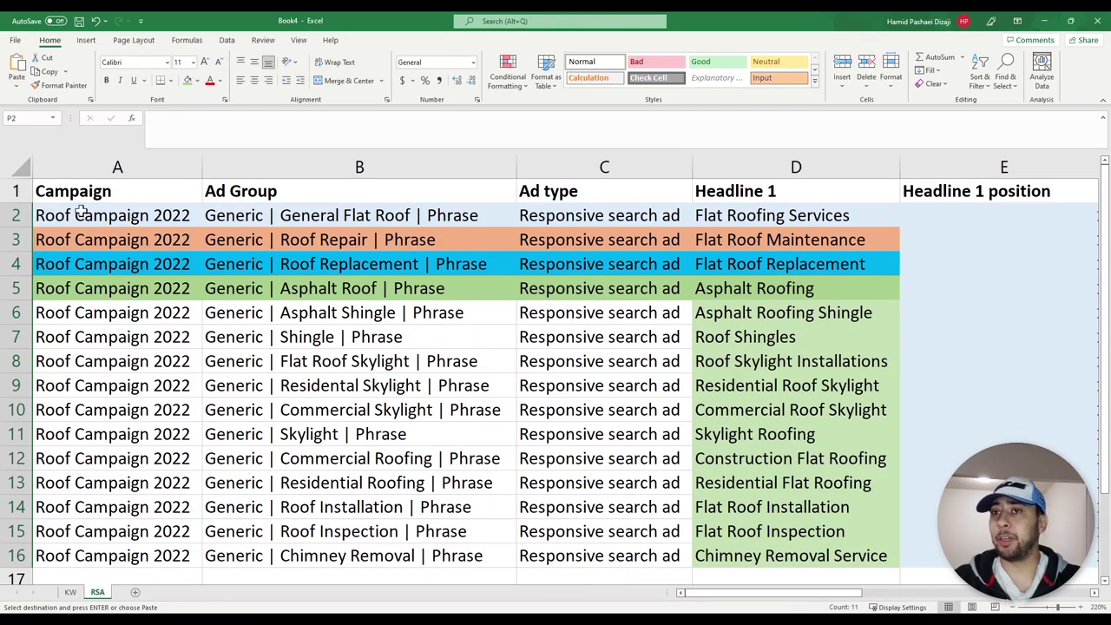
click(130, 167)
click(364, 166)
click(559, 164)
drag(704, 165, 844, 158)
drag(907, 593, 556, 593)
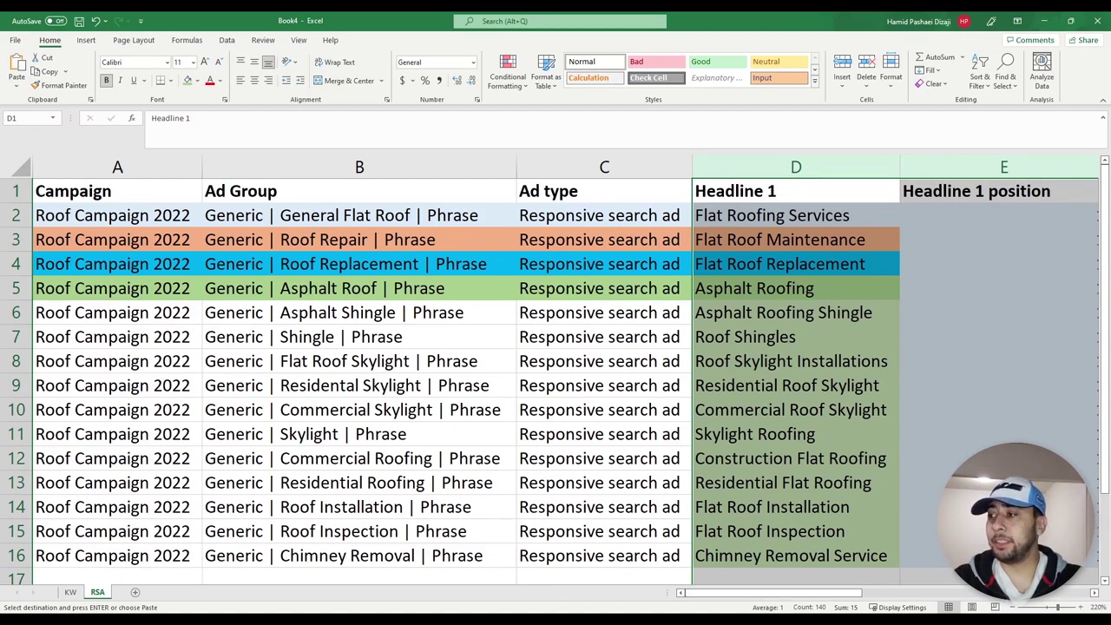
key(alt+Tab)
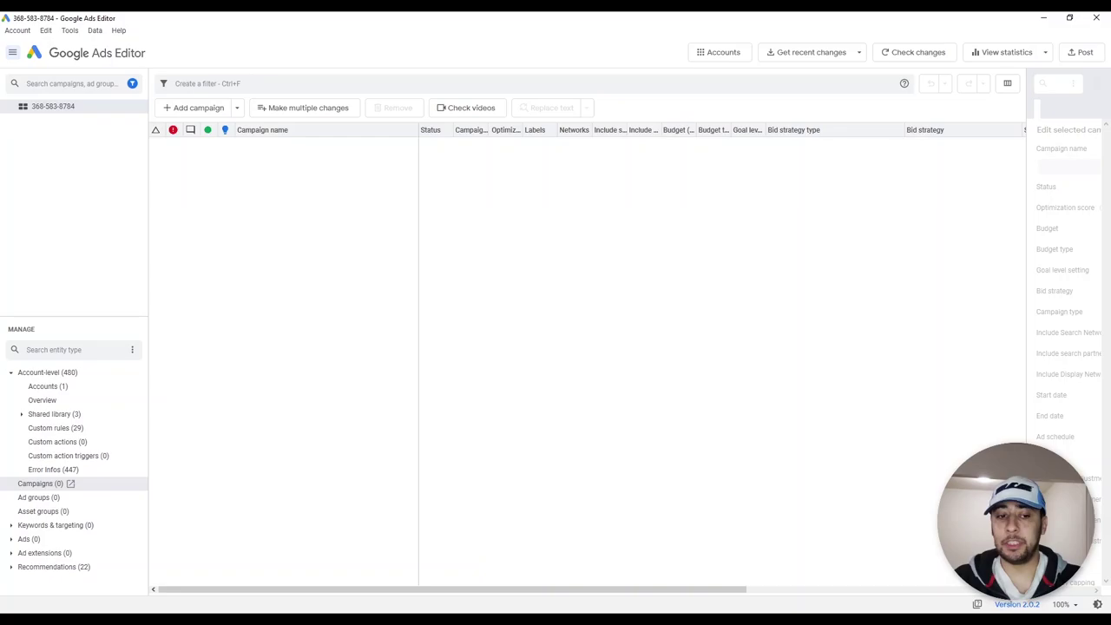
key(alt+Tab)
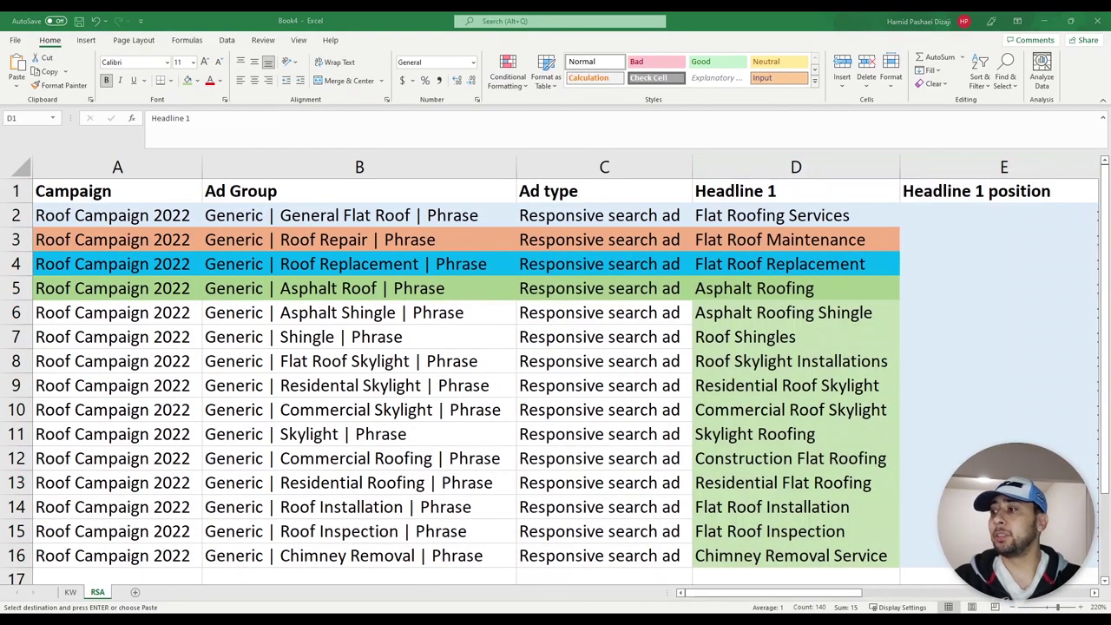
Switch to Google Ads Editor and show the account's campaigns list with the account-level entities collapsed
key(alt+Tab)
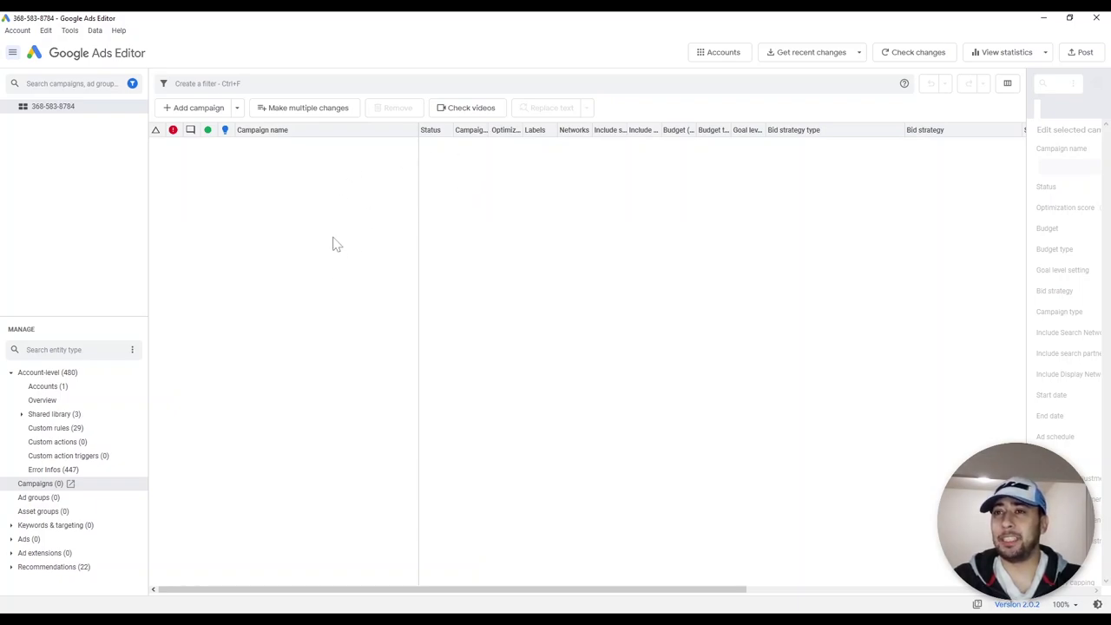
click(11, 373)
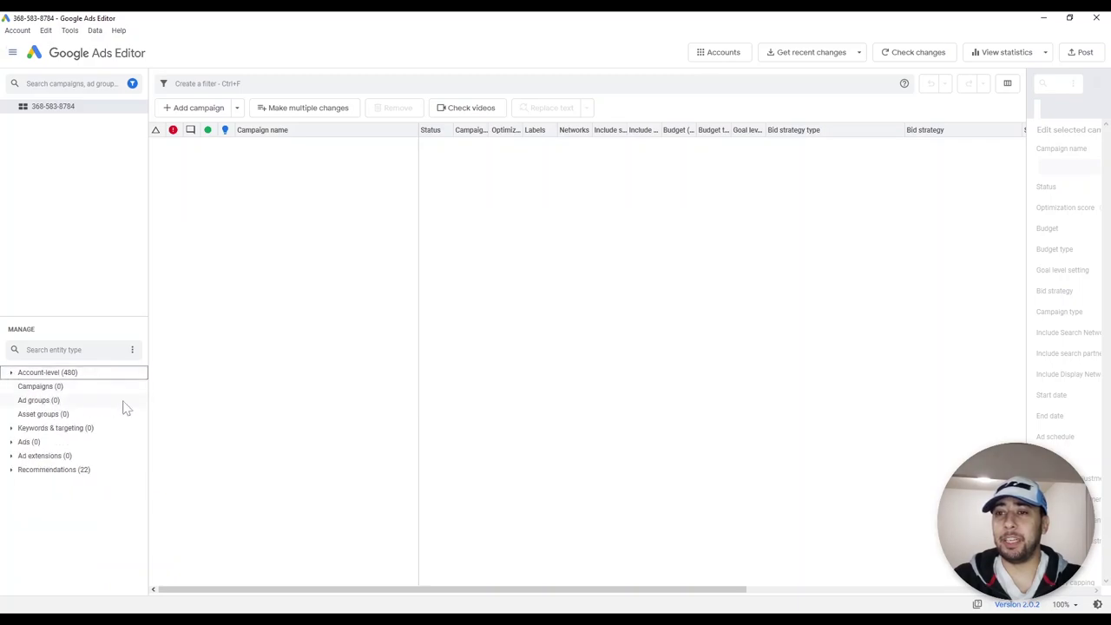
click(102, 198)
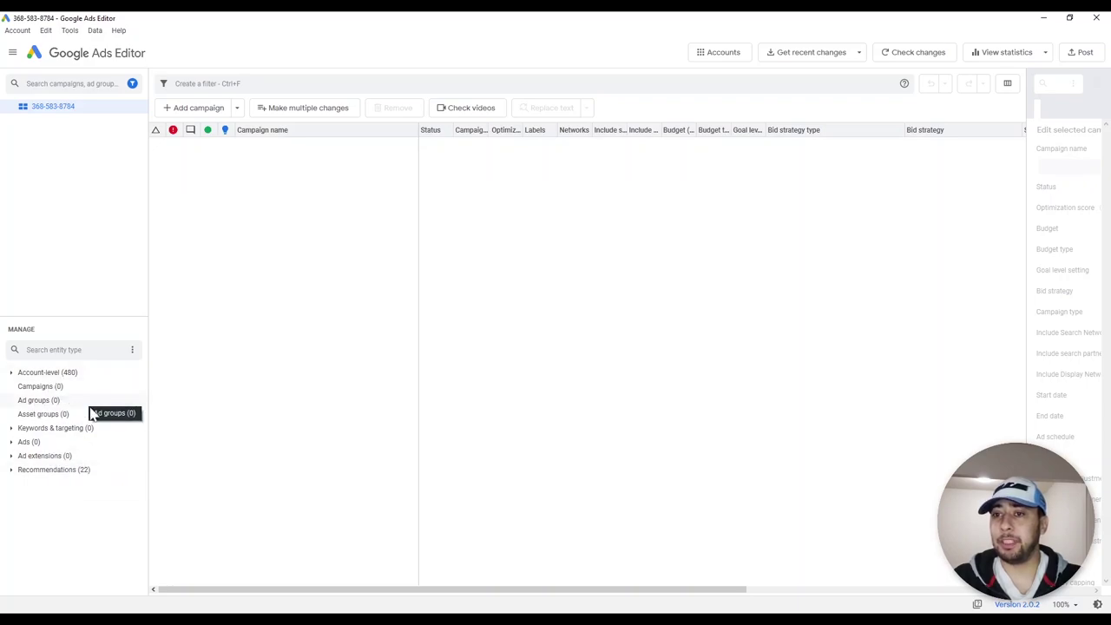
click(55, 374)
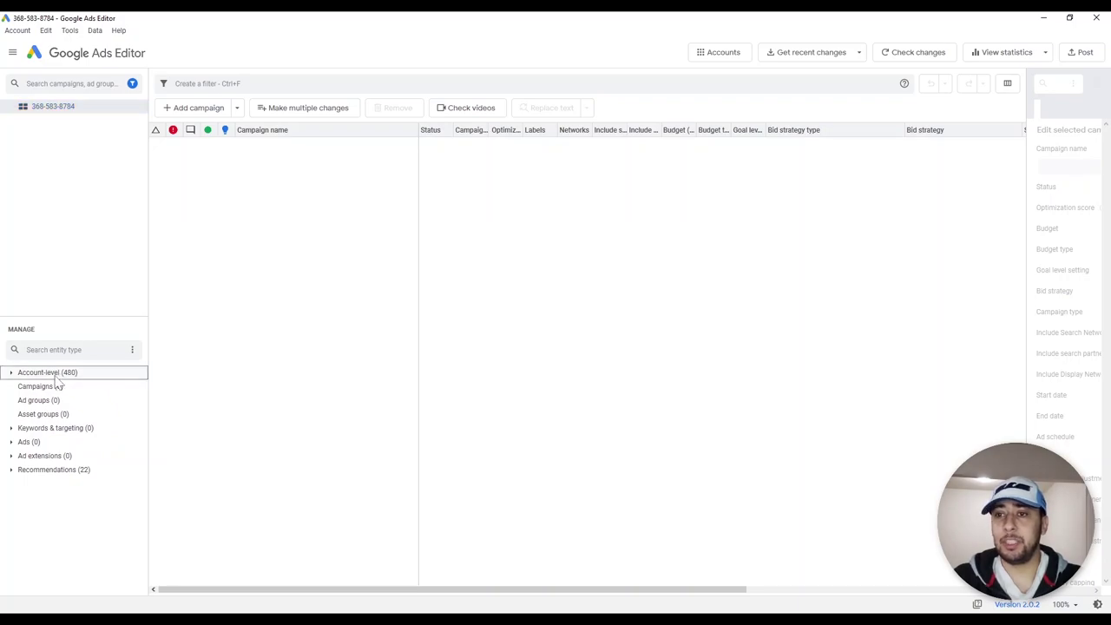
click(11, 373)
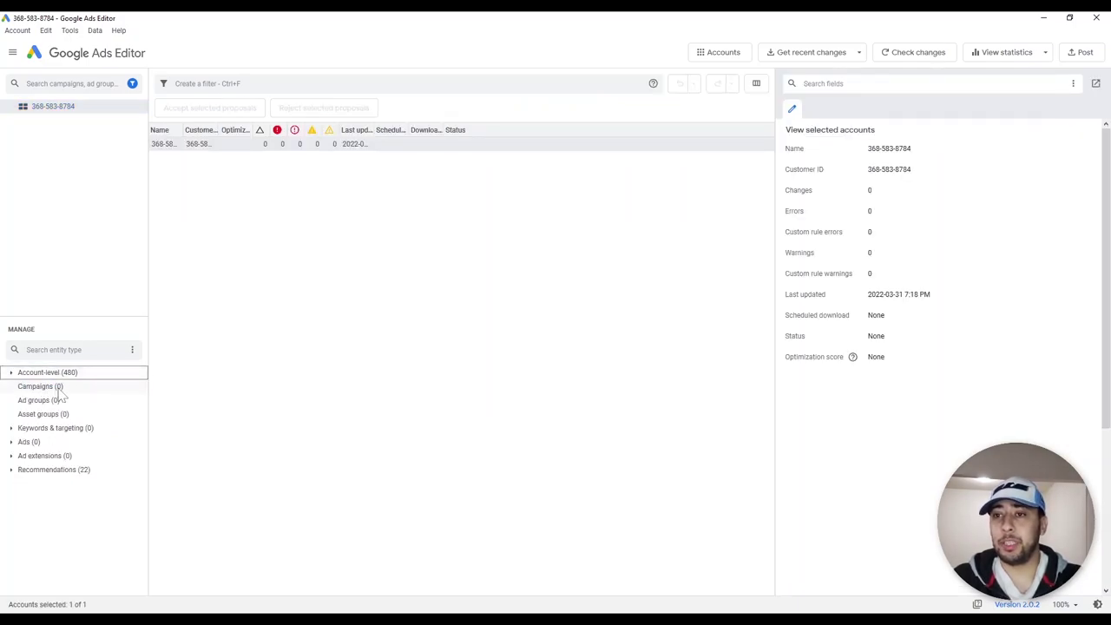
click(39, 387)
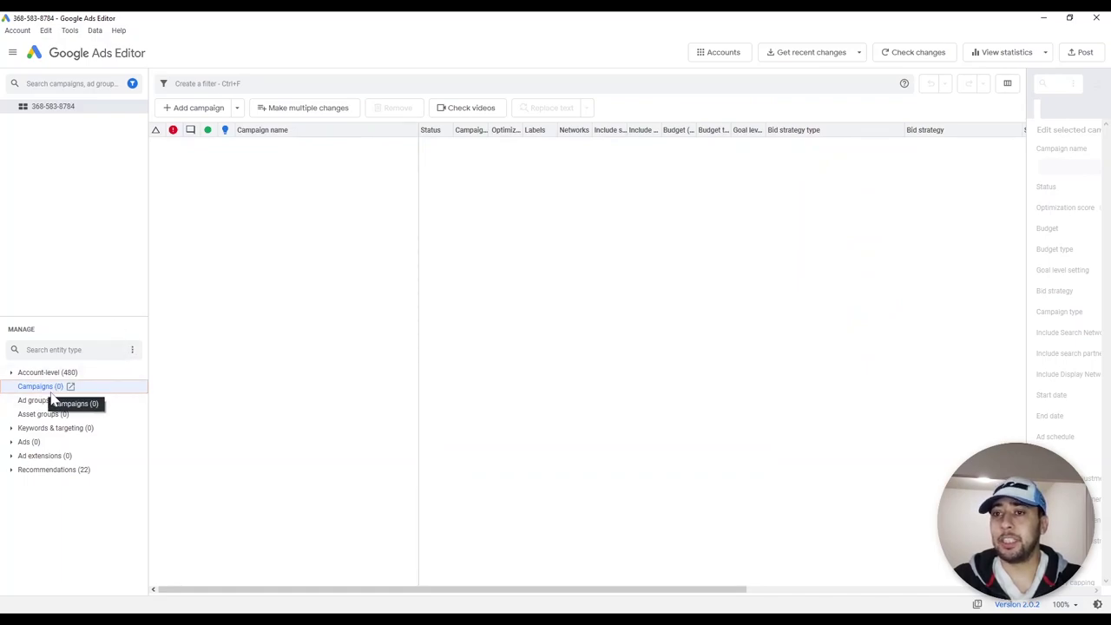
Look through the ad groups, asset groups and Keywords & targeting entity types, and return to the campaigns list
key(Down)
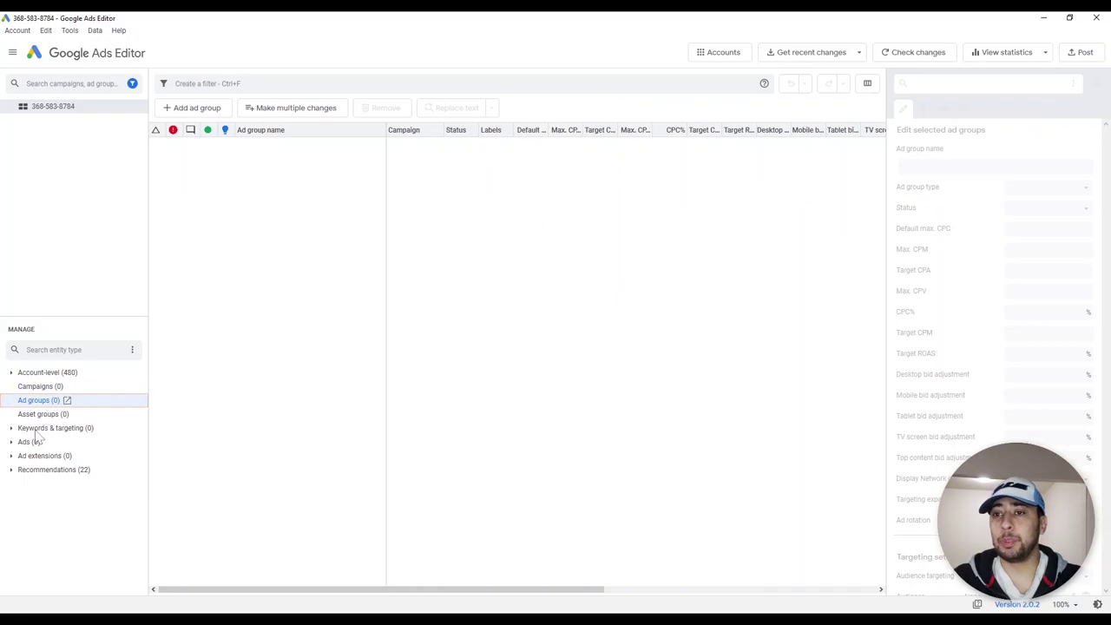
key(Down)
click(11, 428)
click(193, 340)
click(41, 386)
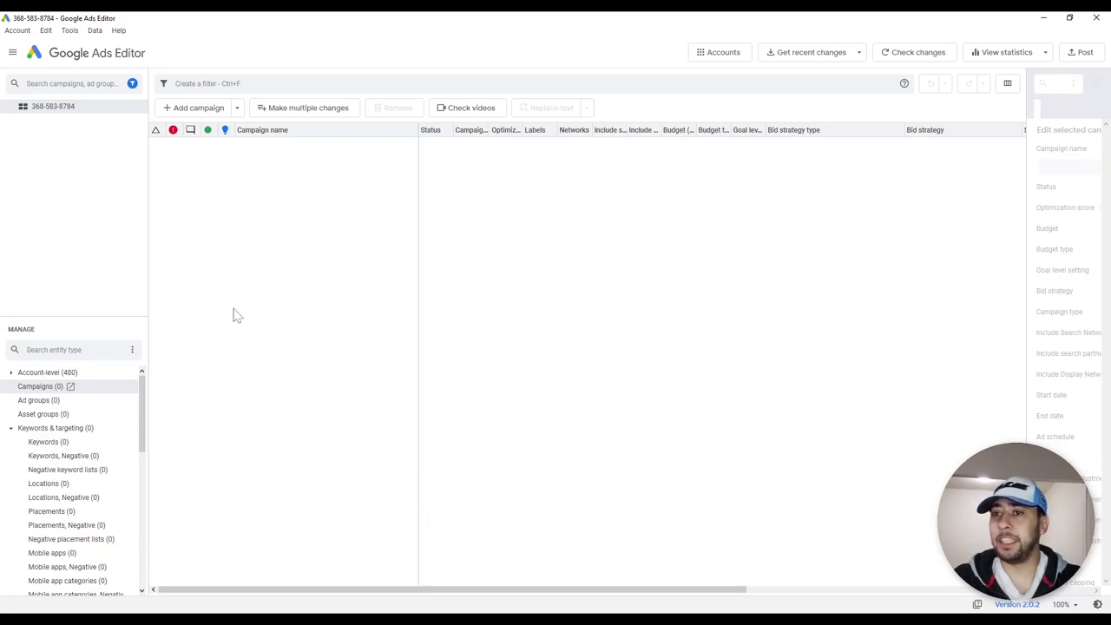
click(10, 429)
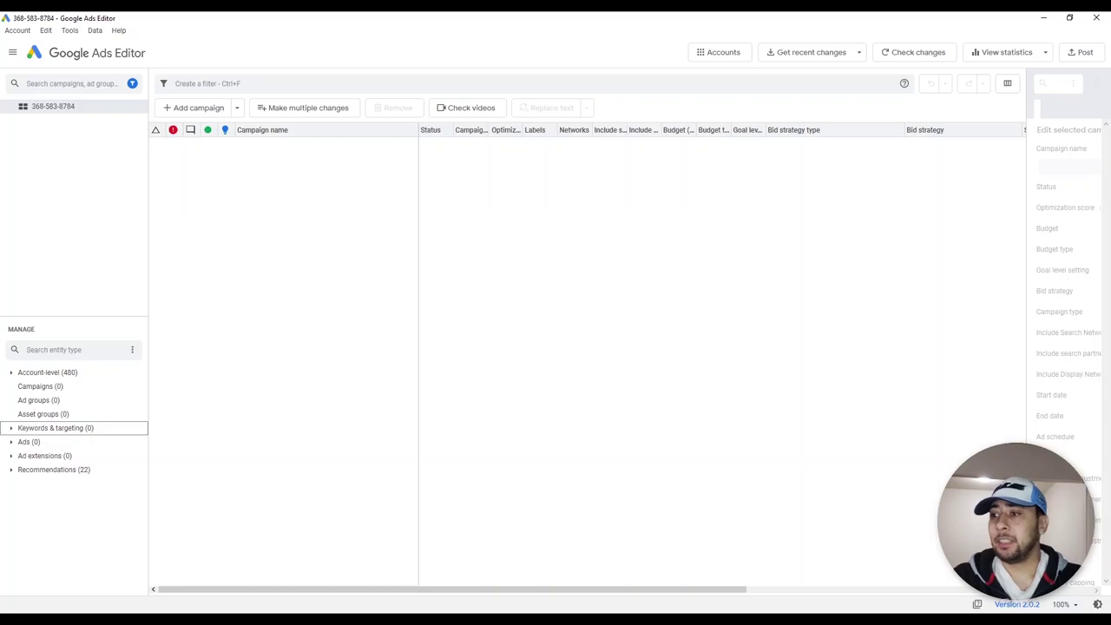
Switch to Excel, copy the Campaign column from Book4's KW sheet into a new workbook, and fit the column width
key(alt+Tab)
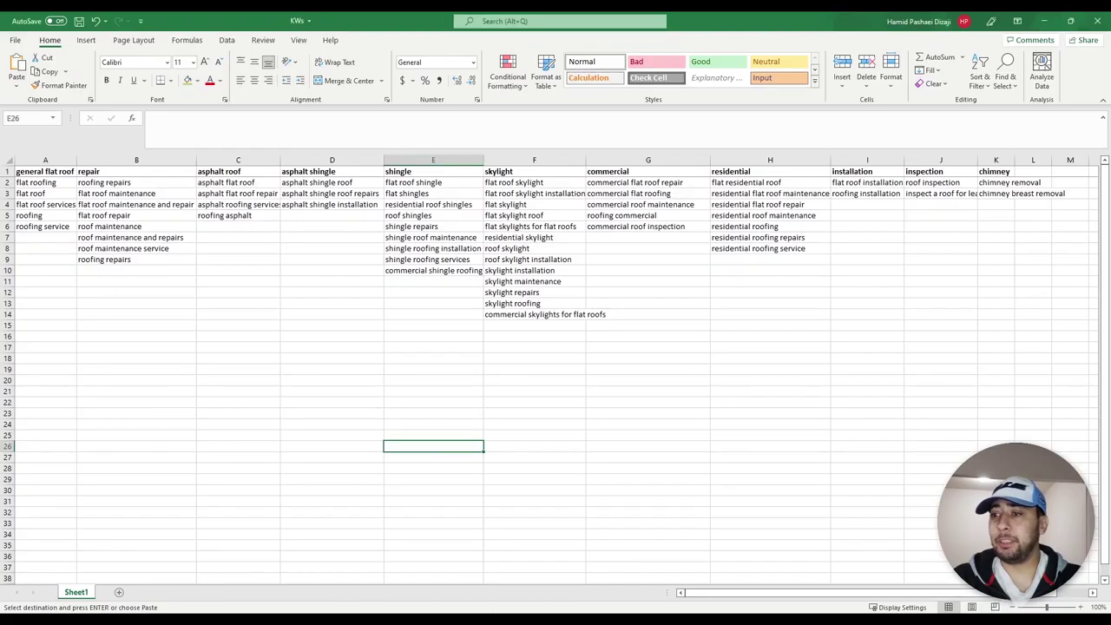
key(alt+Tab)
click(70, 592)
drag(124, 162, 479, 167)
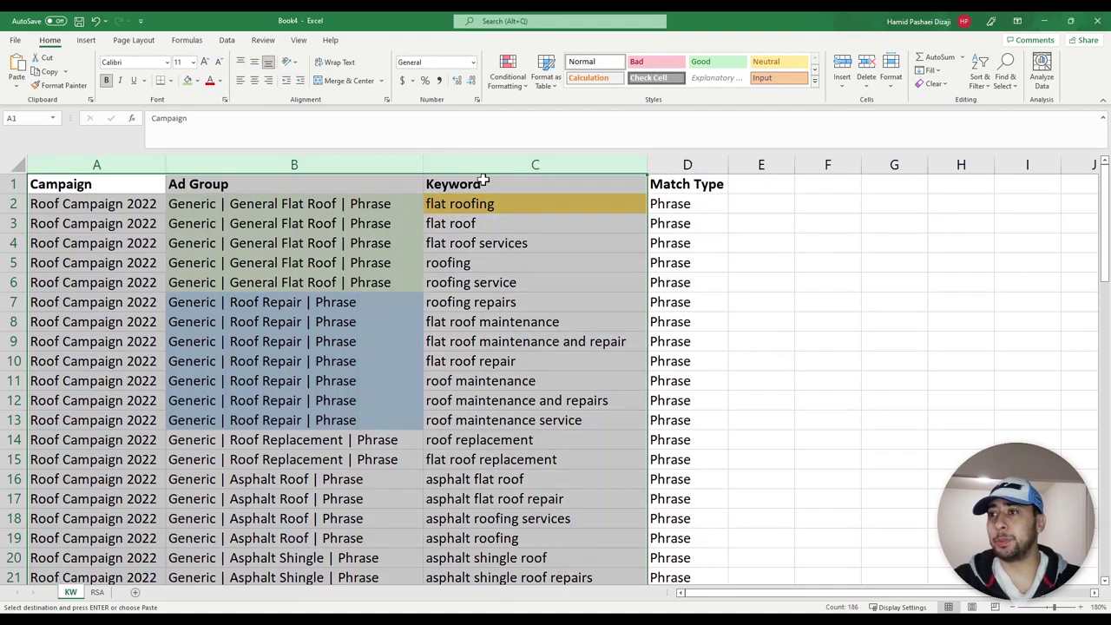
click(102, 158)
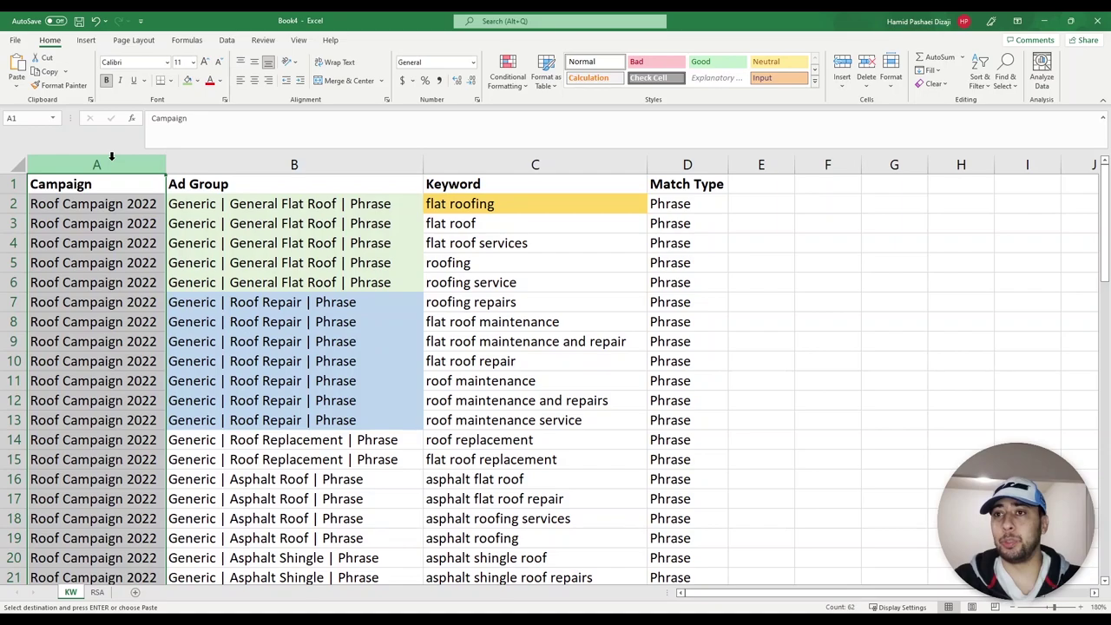
key(ctrl+n)
key(ctrl+v)
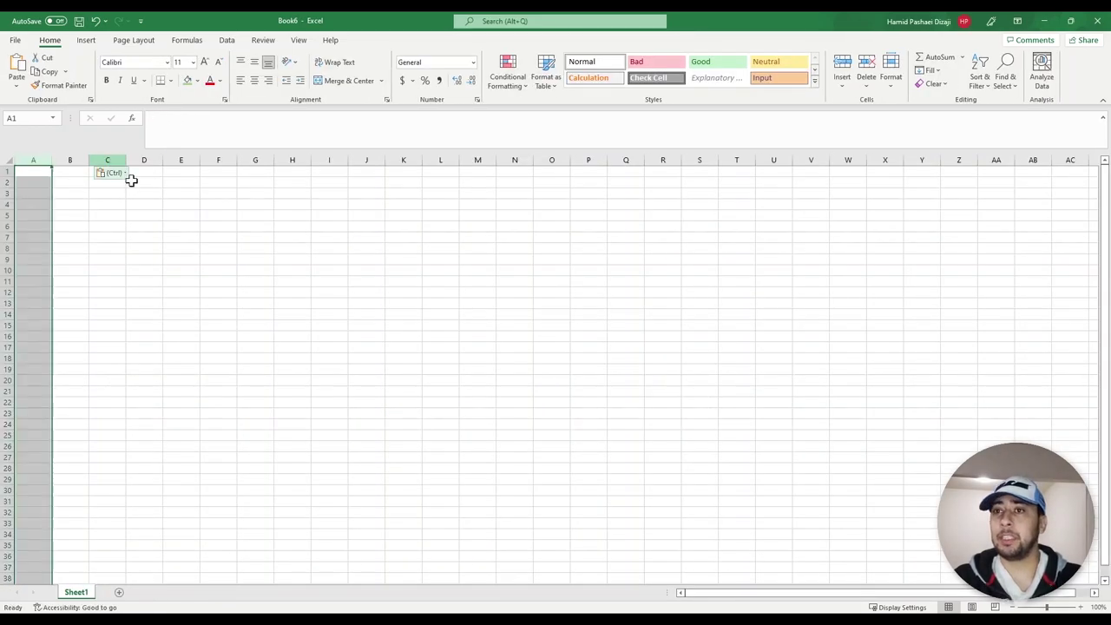
double_click(88, 158)
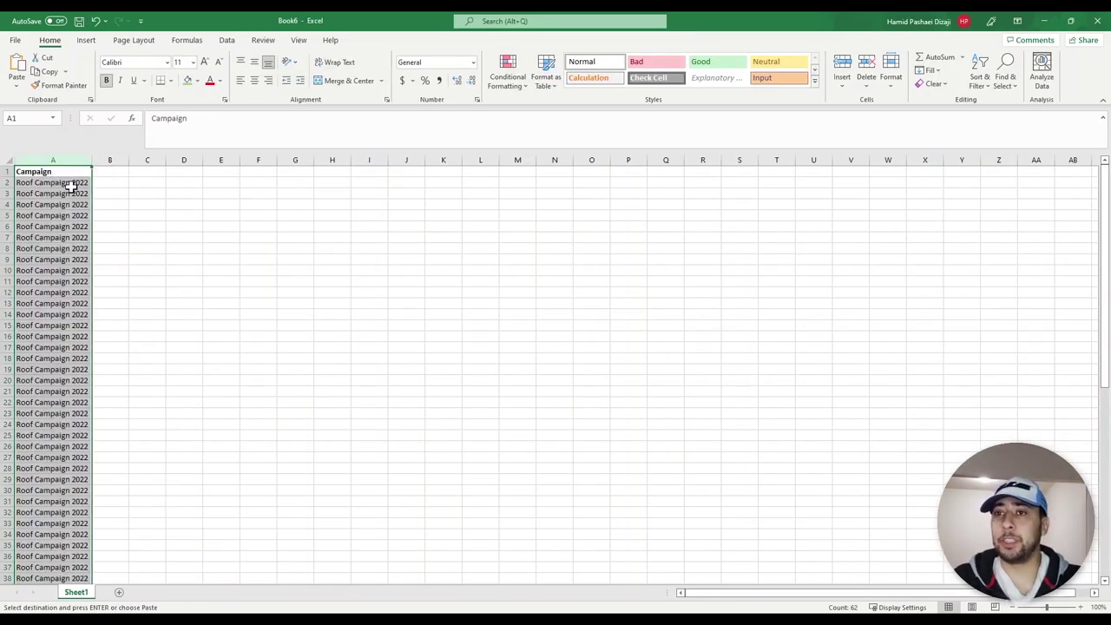
Remove the duplicate values from the pasted Campaign column, treating the first row as a header
click(5, 193)
click(31, 162)
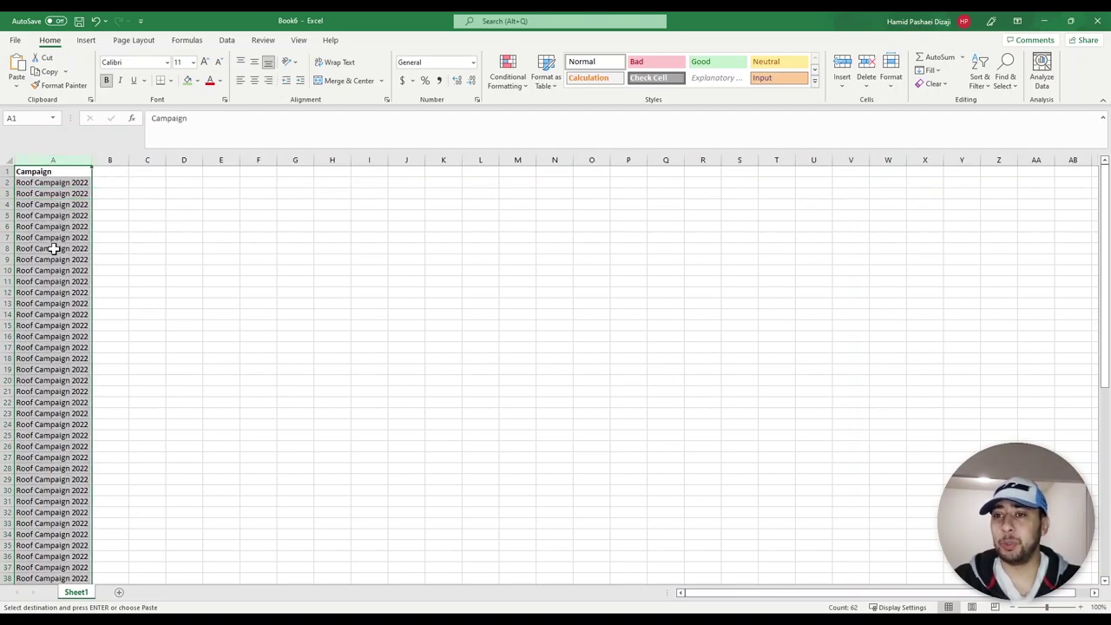
click(226, 42)
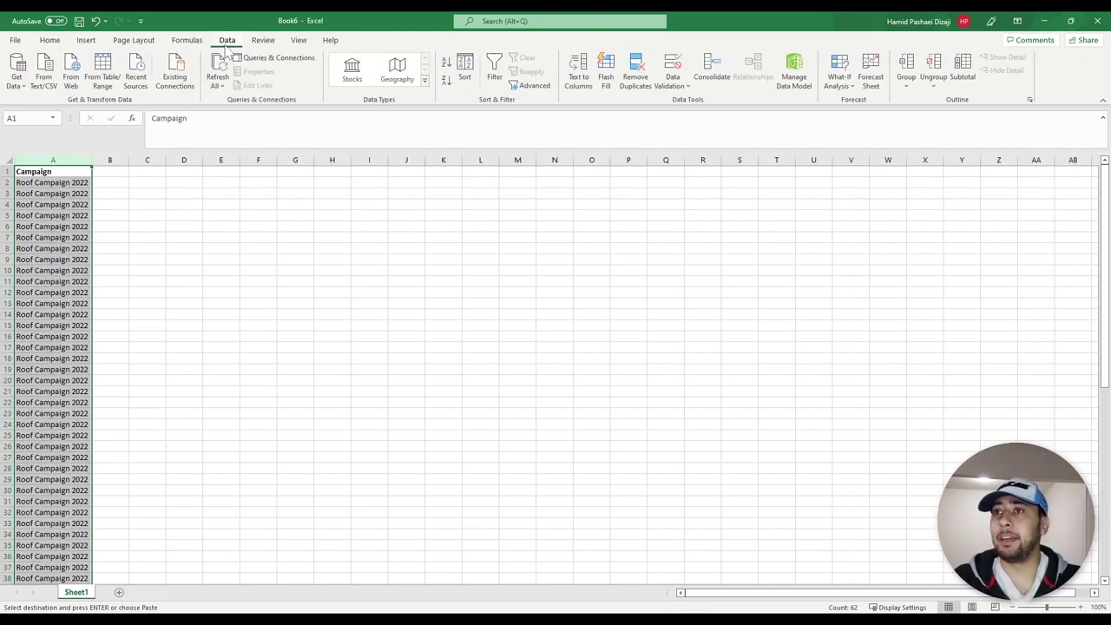
click(635, 74)
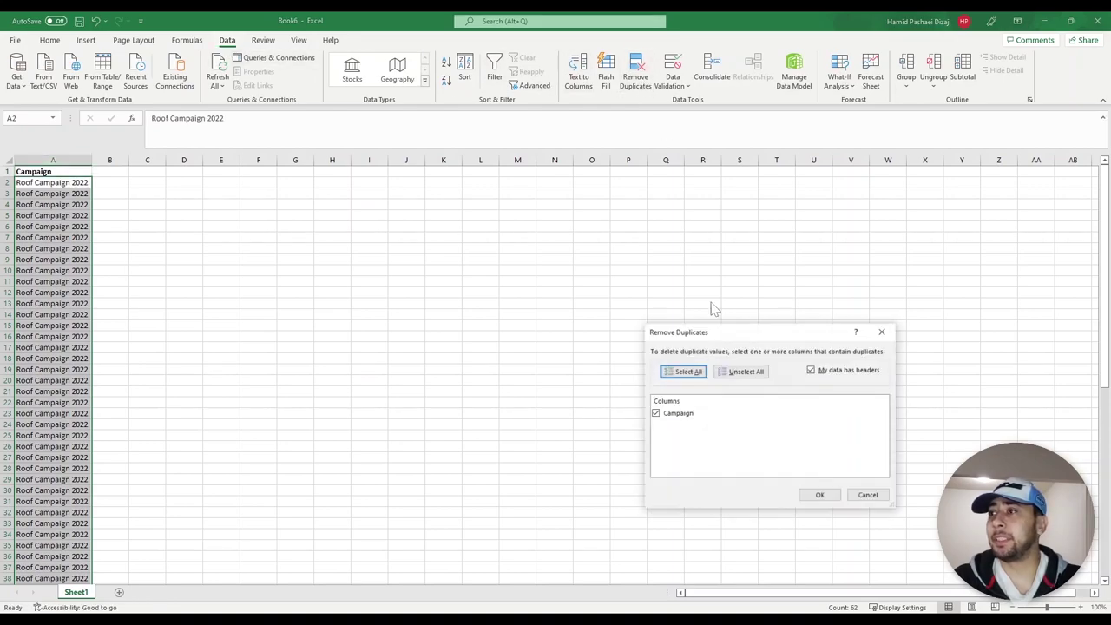
click(823, 494)
click(555, 350)
Select the Campaign header and Roof Campaign 2022 in A1:A2, and close the new workbook without saving
click(52, 171)
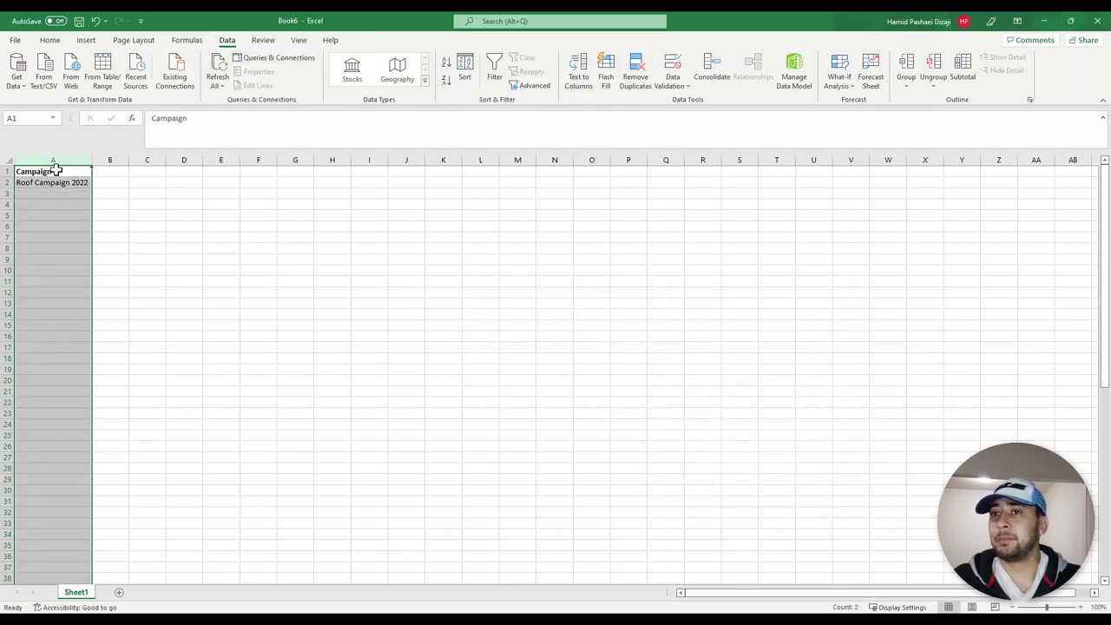
click(24, 182)
drag(24, 182, 25, 171)
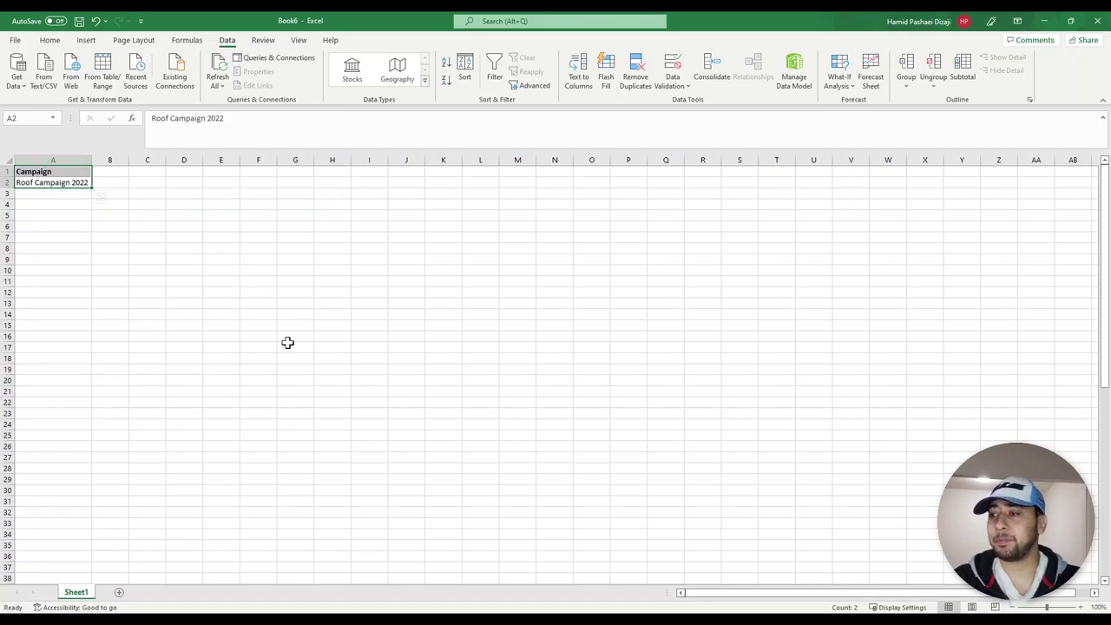
click(1097, 21)
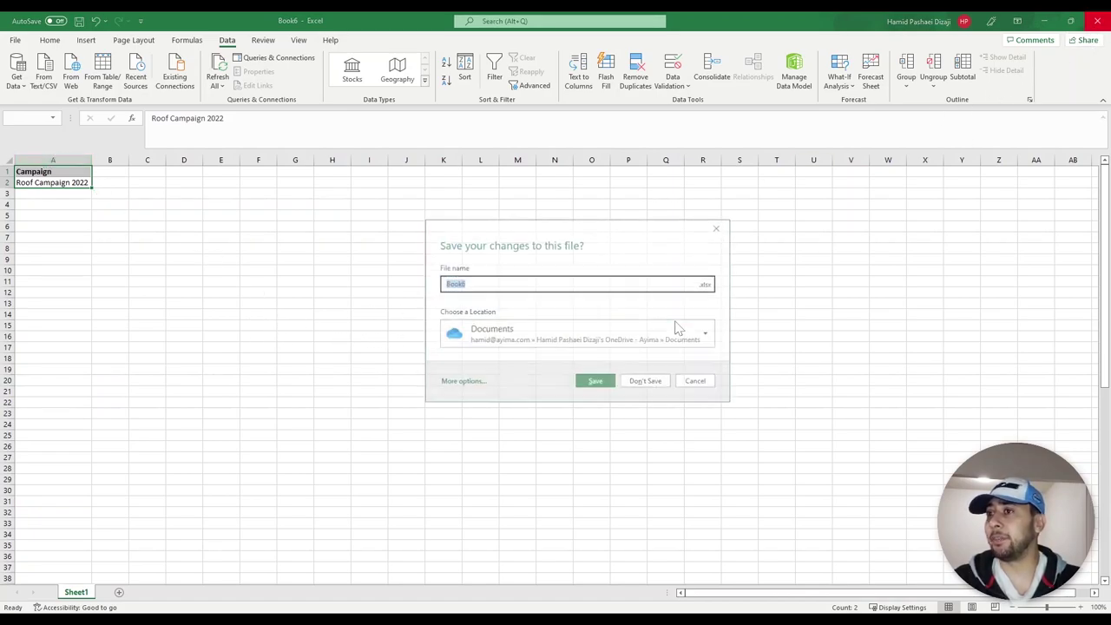
click(639, 383)
Highlight the Campaign and Ad Group columns in the KW sheet, and switch to the Google Ads Editor campaigns list
click(228, 165)
drag(165, 165, 92, 163)
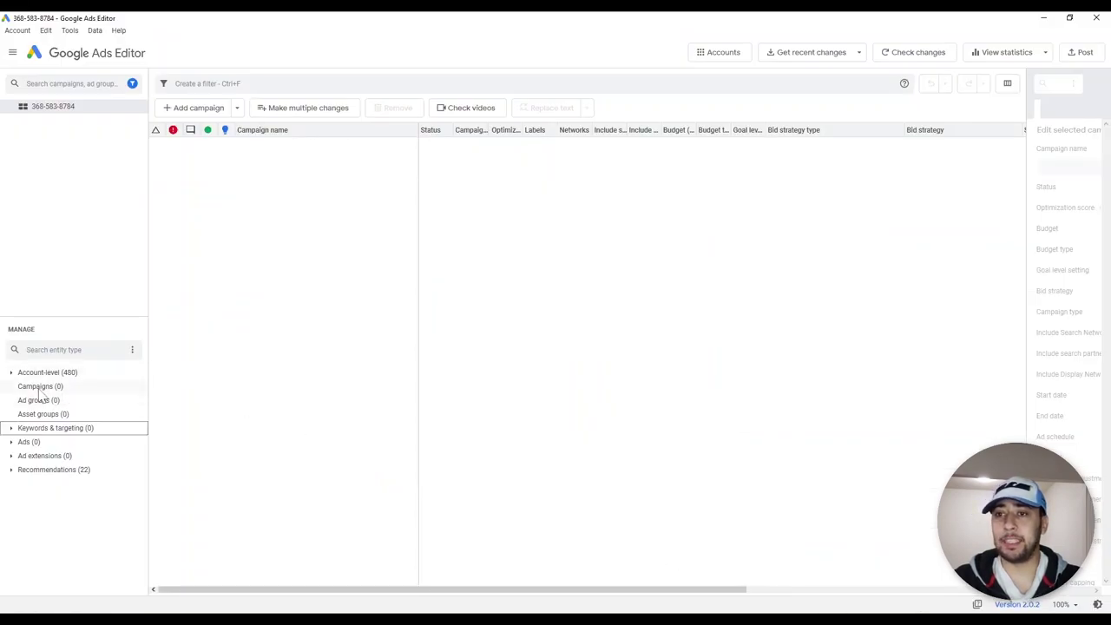
click(36, 386)
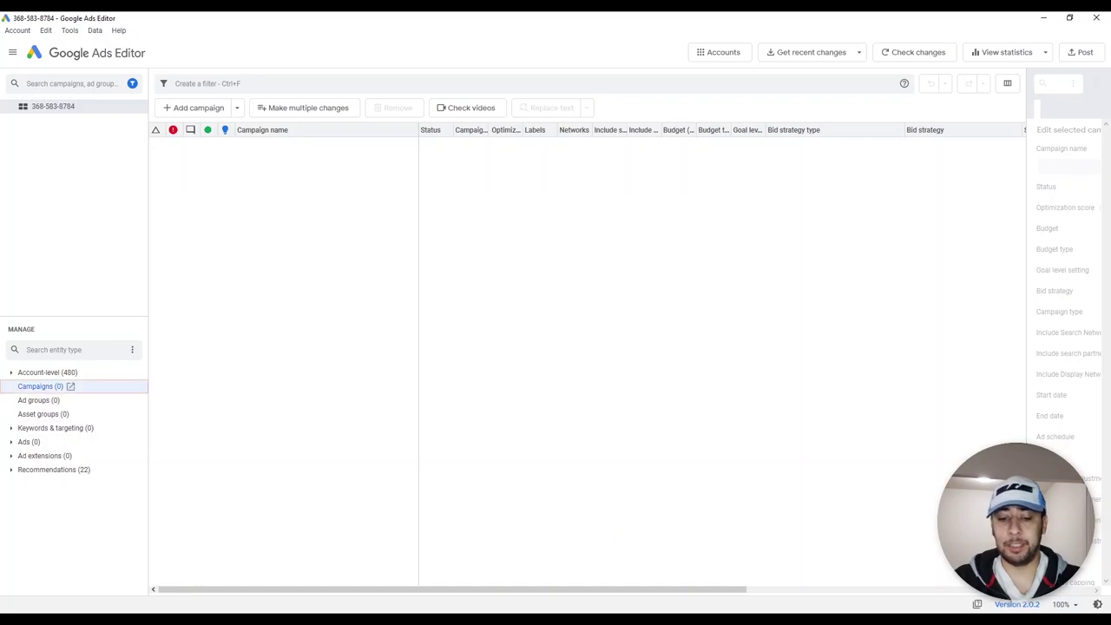
click(50, 391)
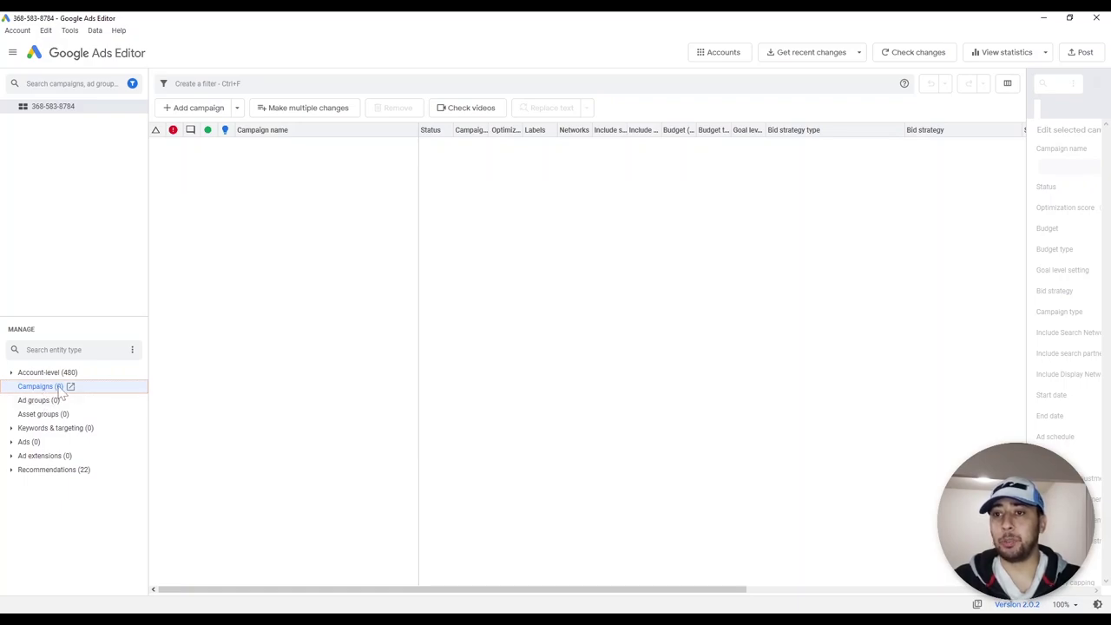
Switch to the Book5 workbook in Excel containing the ad group list and close it without saving
key(alt+Tab)
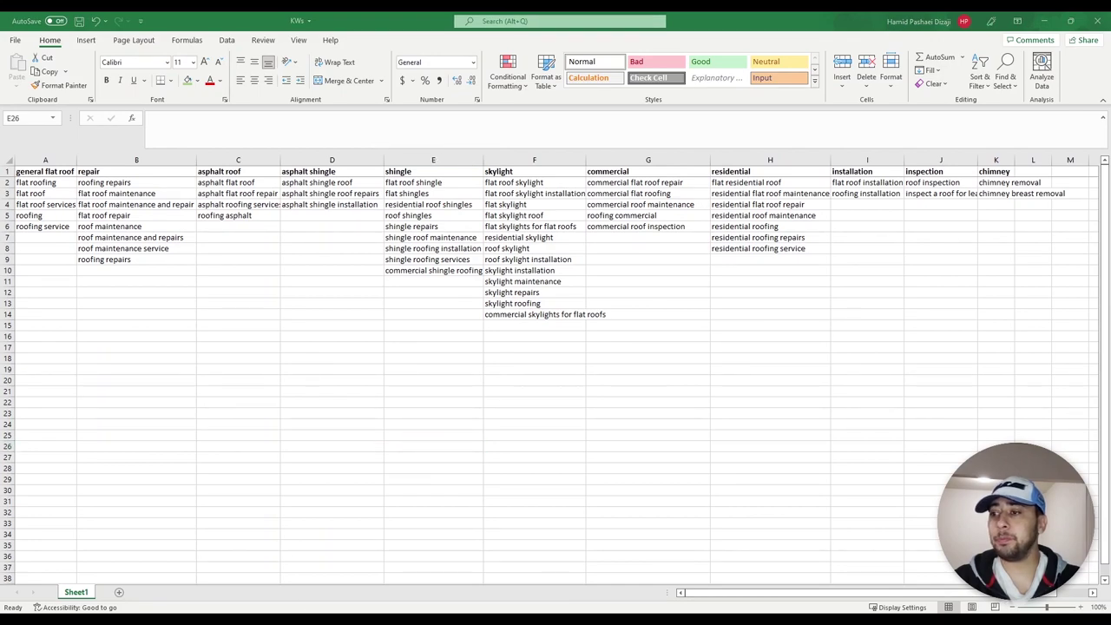
key(alt+Tab)
text(Generic | General Flat Roof | Phrase Generic | Roof Repair | Phrase Generic | Roof Replacement | Phrase Generic | Asphalt Roof | Phrase Generic | Asphalt Shingle | Phrase Generic | Shingle | Phrase Generic | Flat Roof Skylight | Phrase Generic | Residental Skylight | Phrase Generic | Commercial Skylight | Phrase Generic | Skylight | Phrase Generic | Commercial Roofing | Phrase Generic | Residental Roofing | Phrase Generic | Roof Installation | Phrase Generic | Roof Inspection | Phrase Generic | Chimney Removal | Phrase)
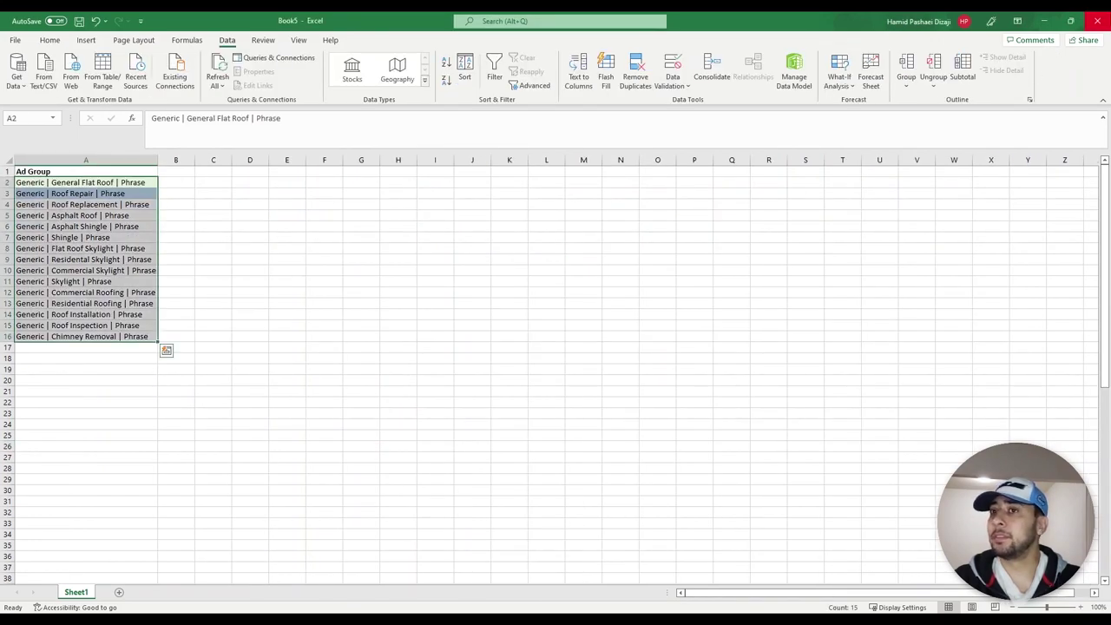
click(1097, 21)
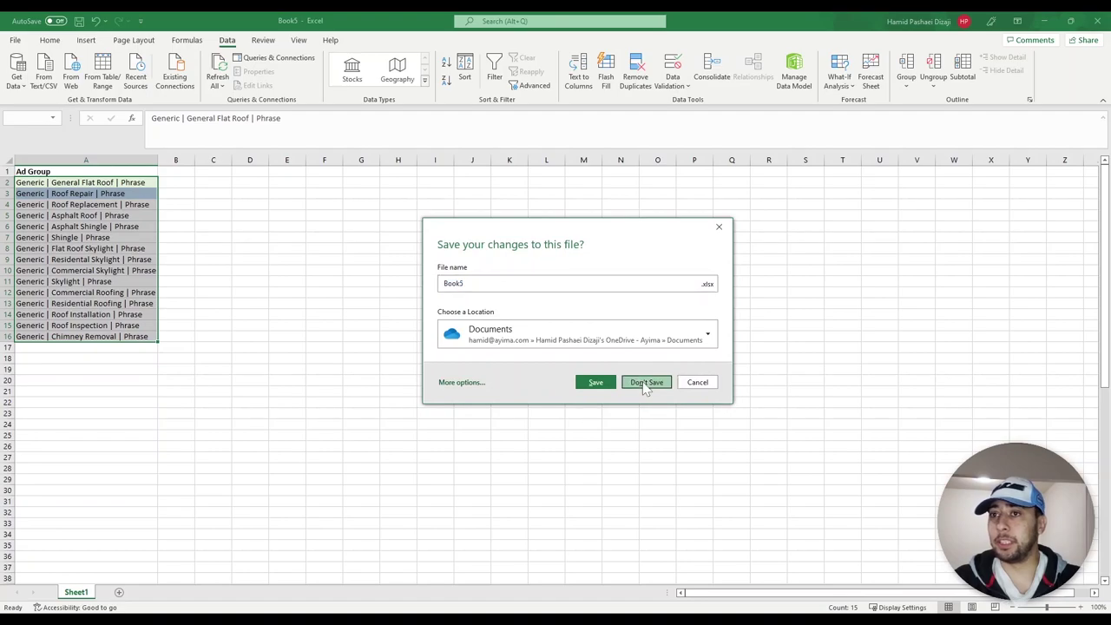
click(646, 383)
Return to Book4's KW sheet and select the Campaign and Ad Group columns together
key(alt+Tab)
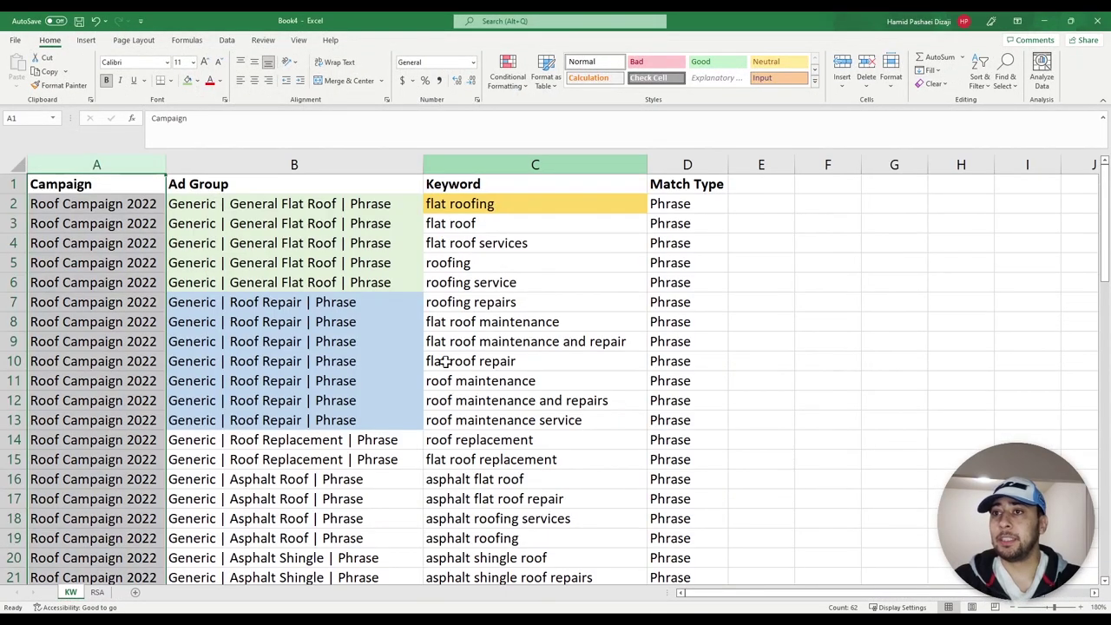
click(330, 165)
drag(330, 165, 154, 163)
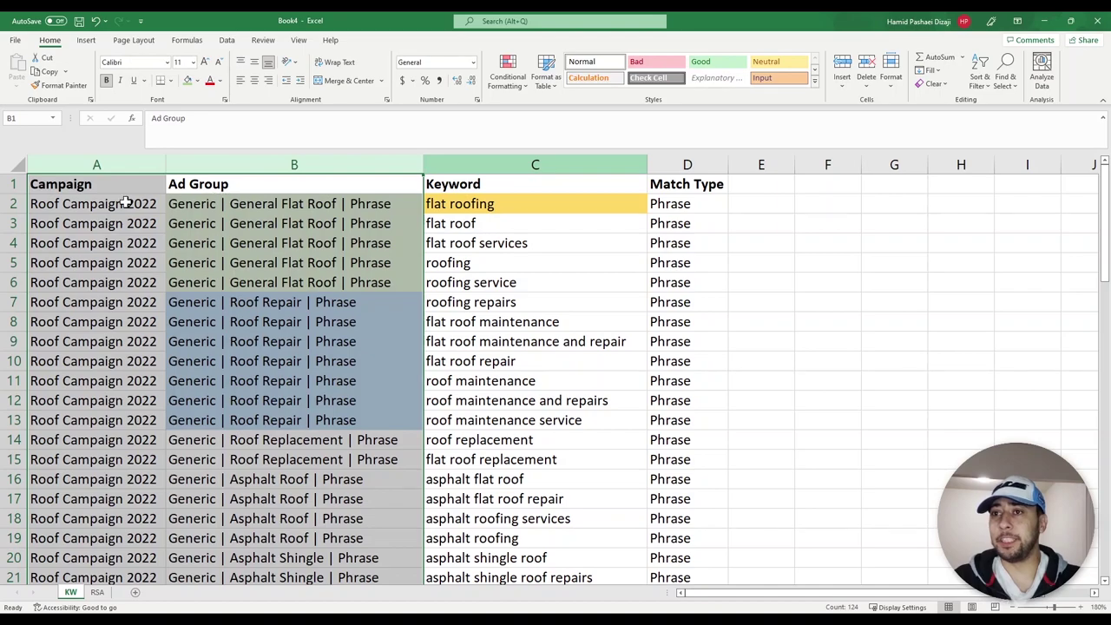
click(258, 169)
drag(258, 169, 144, 163)
drag(220, 167, 124, 162)
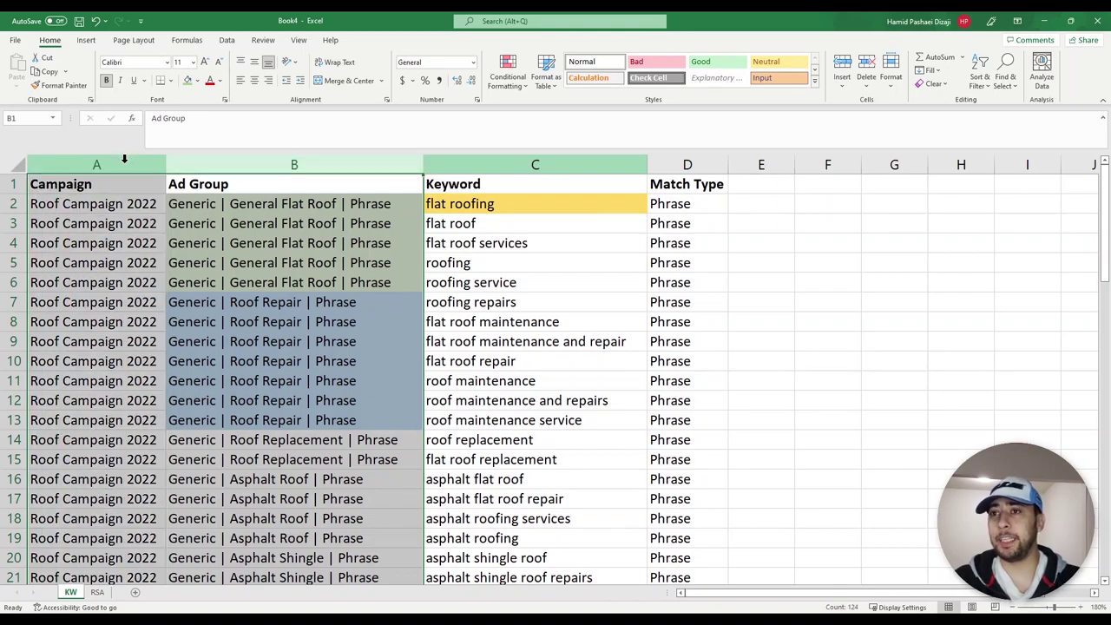
click(226, 160)
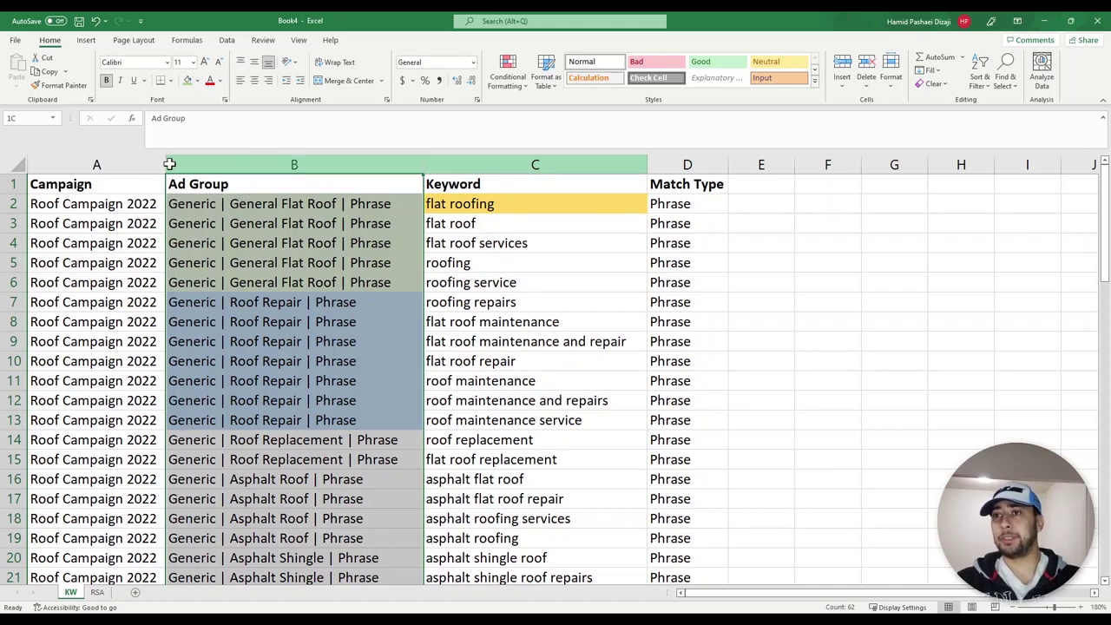
ctrl+click(144, 159)
ctrl+click(206, 157)
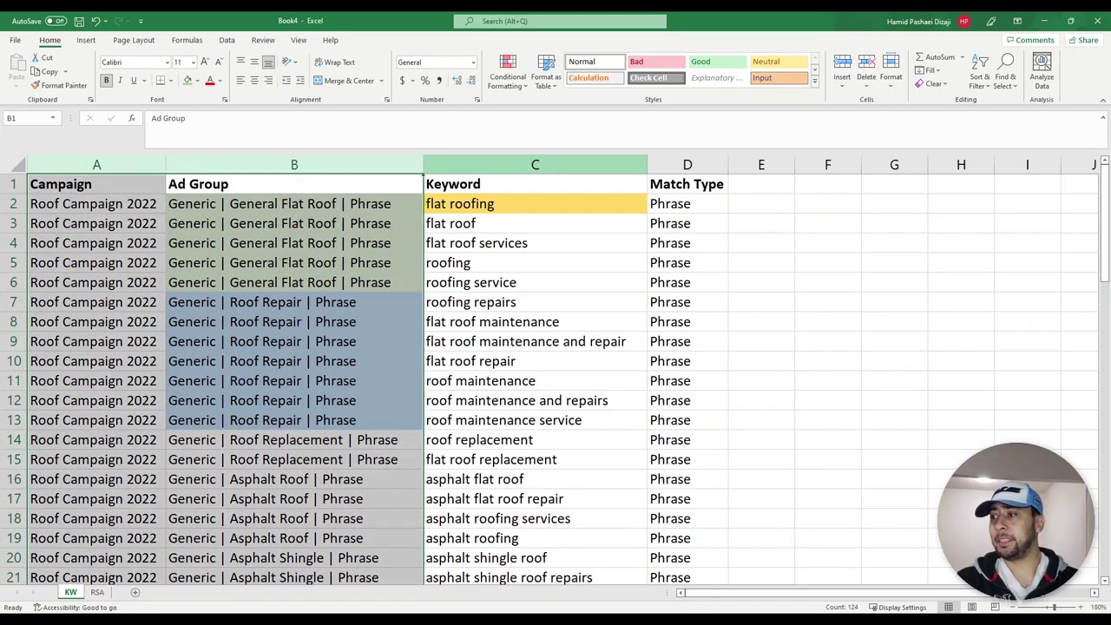
Show the ad groups list in Google Ads Editor, and return to Book4's KW sheet in Excel
key(alt+Tab)
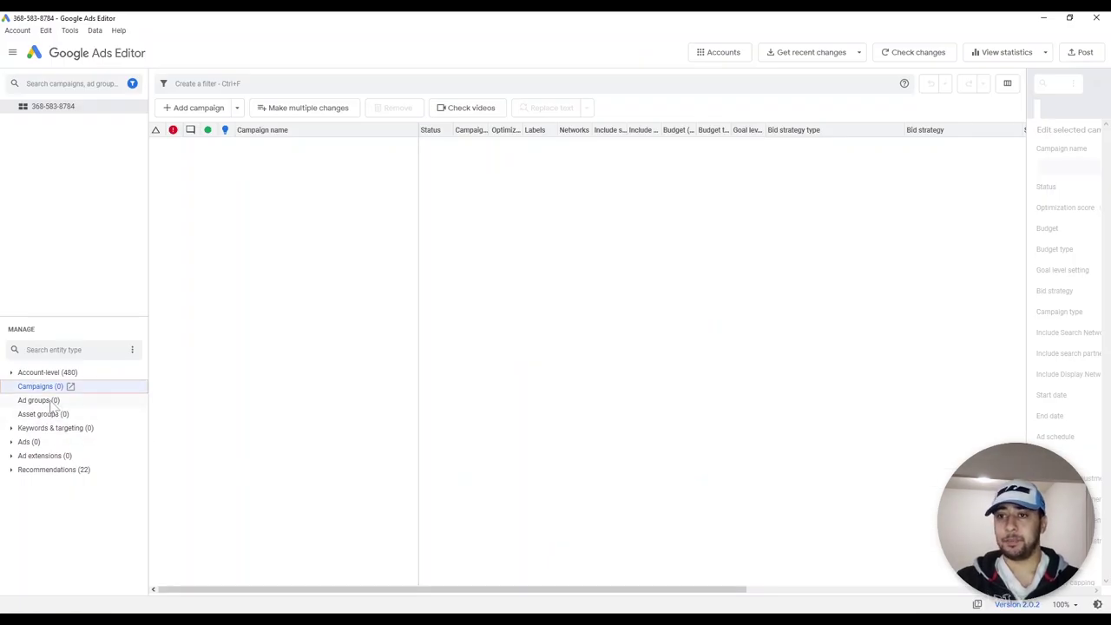
click(48, 401)
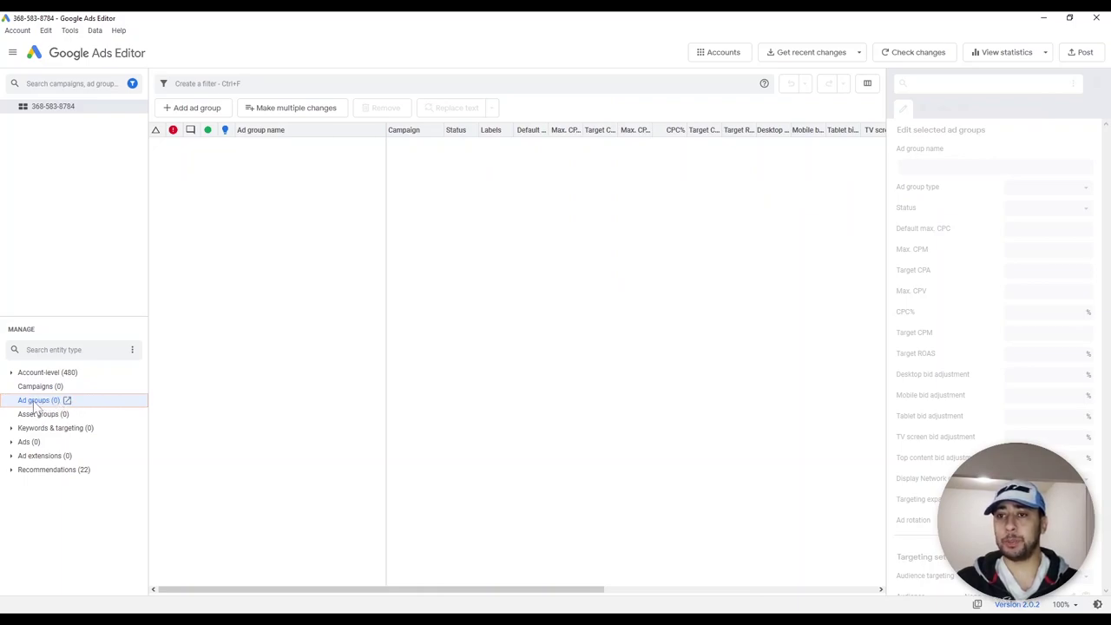
key(alt+Tab)
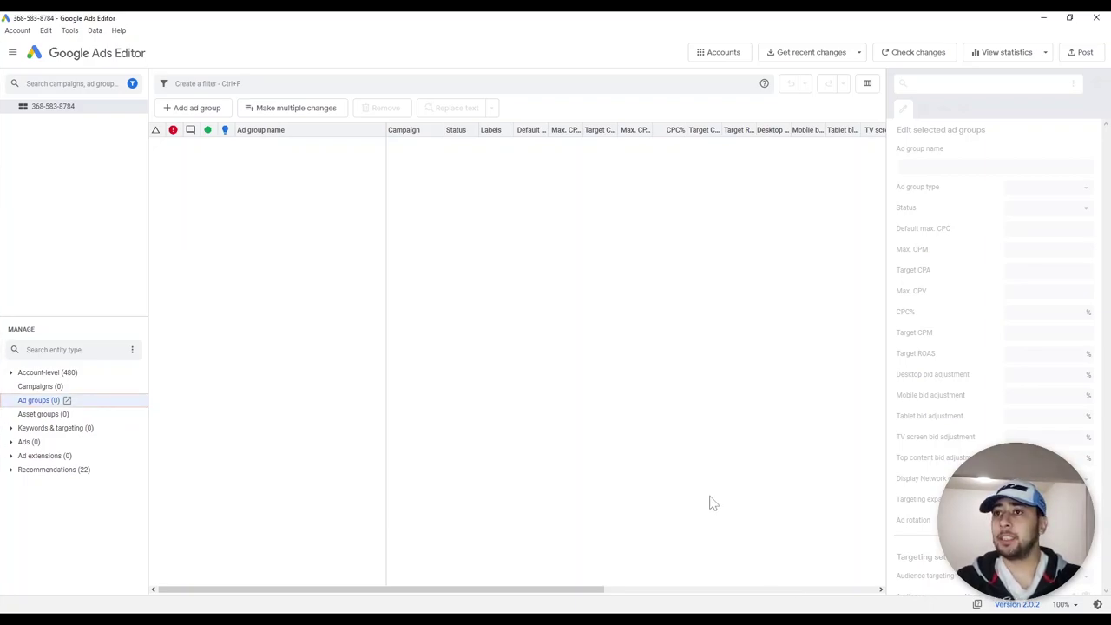
key(alt+Tab)
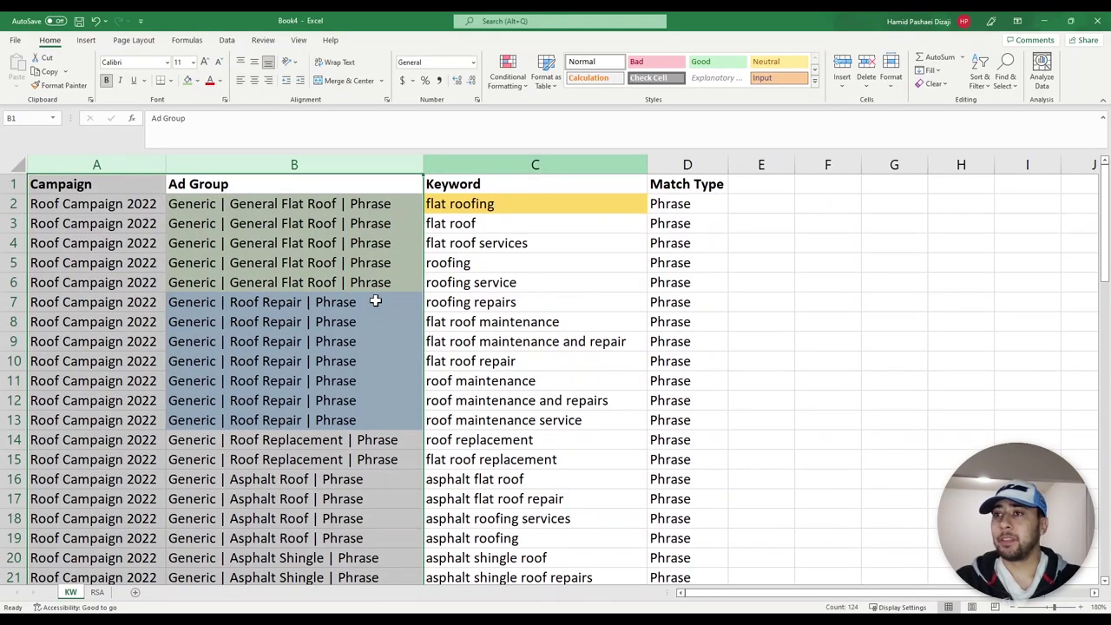
Highlight the Keyword, Ad Group and Campaign columns of the KW sheet in turn to review the table's structure
click(453, 163)
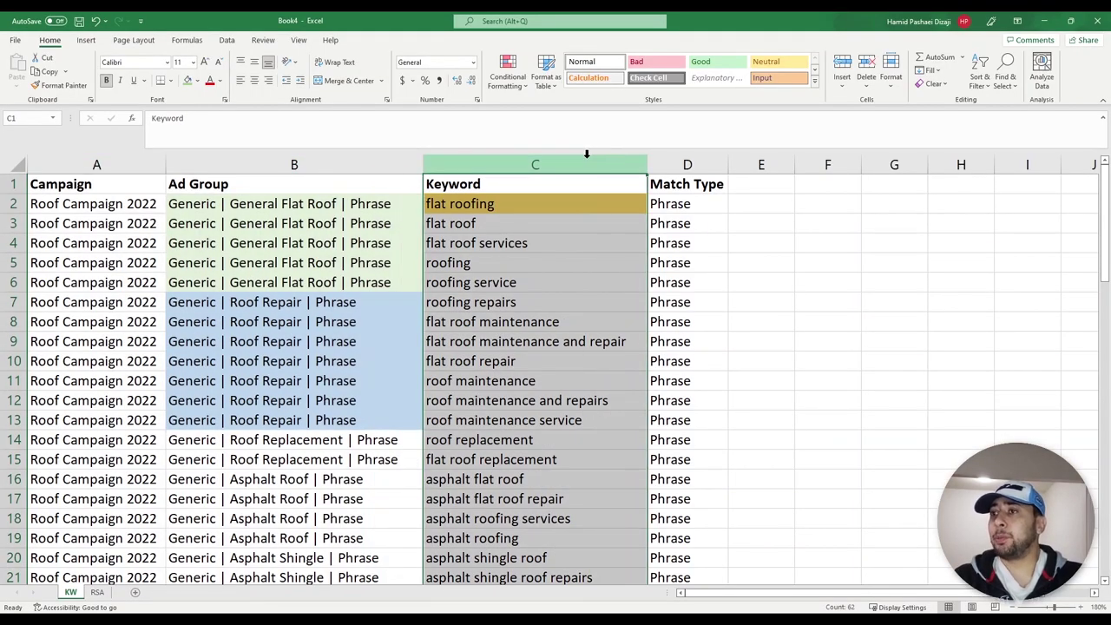
click(322, 163)
click(130, 163)
drag(599, 166, 137, 147)
Copy the whole KW table, from the Campaign header through the last Match Type row, columns A to D
drag(686, 165, 710, 183)
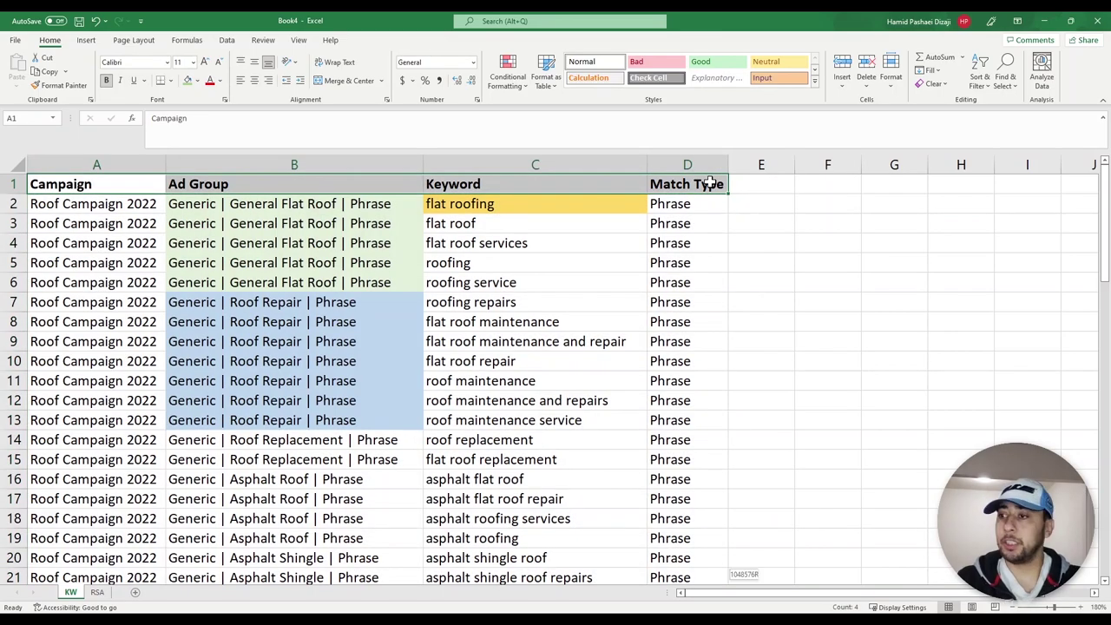
key(ctrl+shift+Down)
key(ctrl+c)
right_click(581, 344)
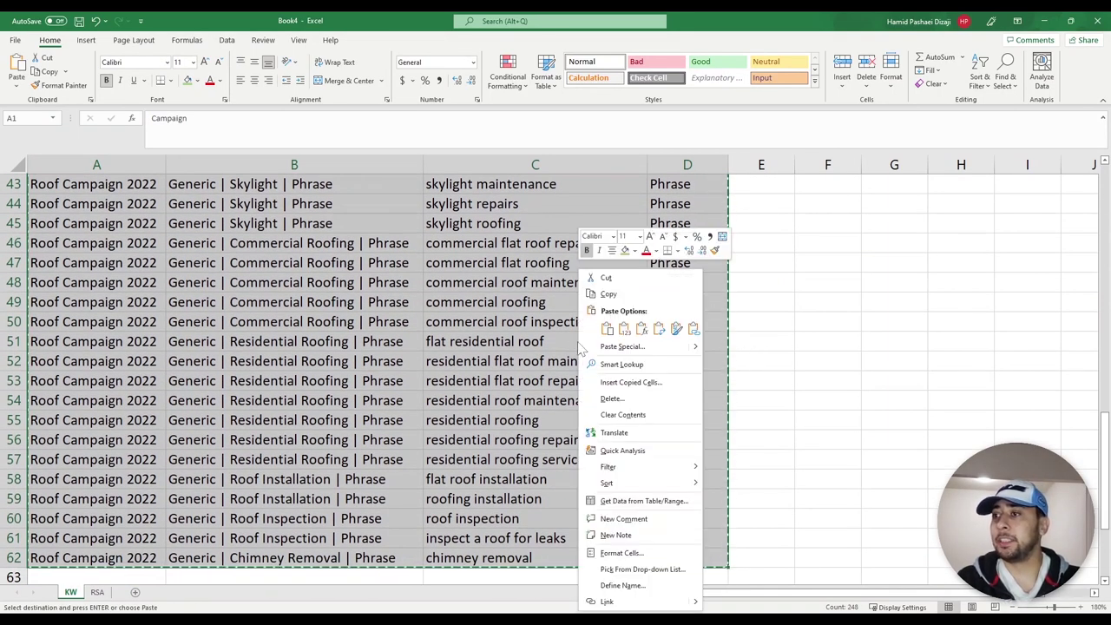
key(Escape)
scroll(1079, 400, up, 14)
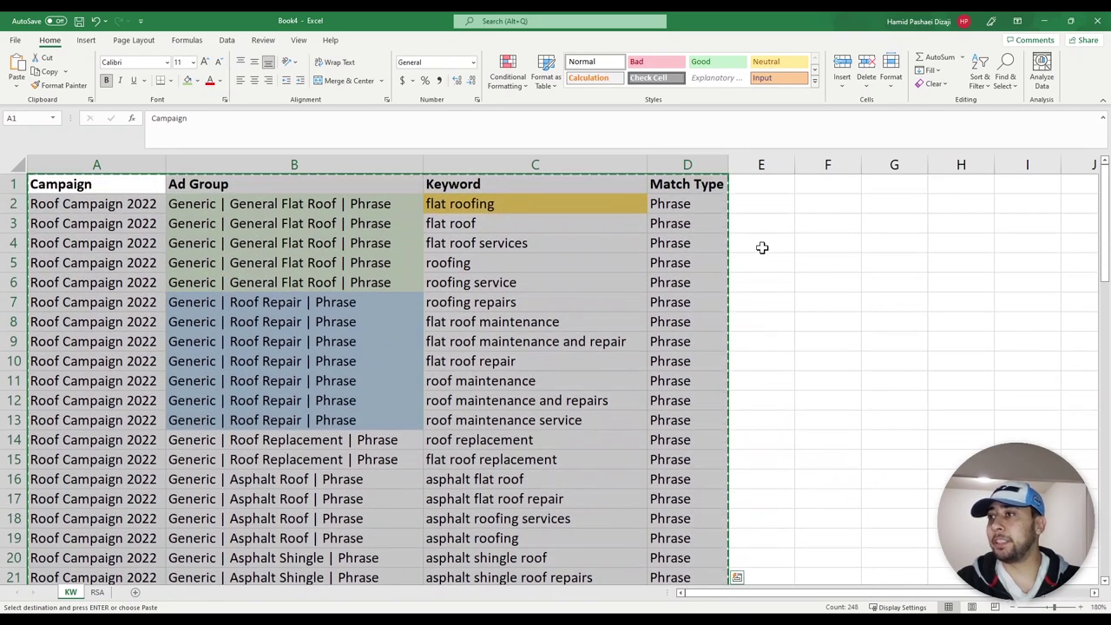
Switch to Google Ads Editor and show the Keywords list under Keywords & targeting
key(alt+Tab)
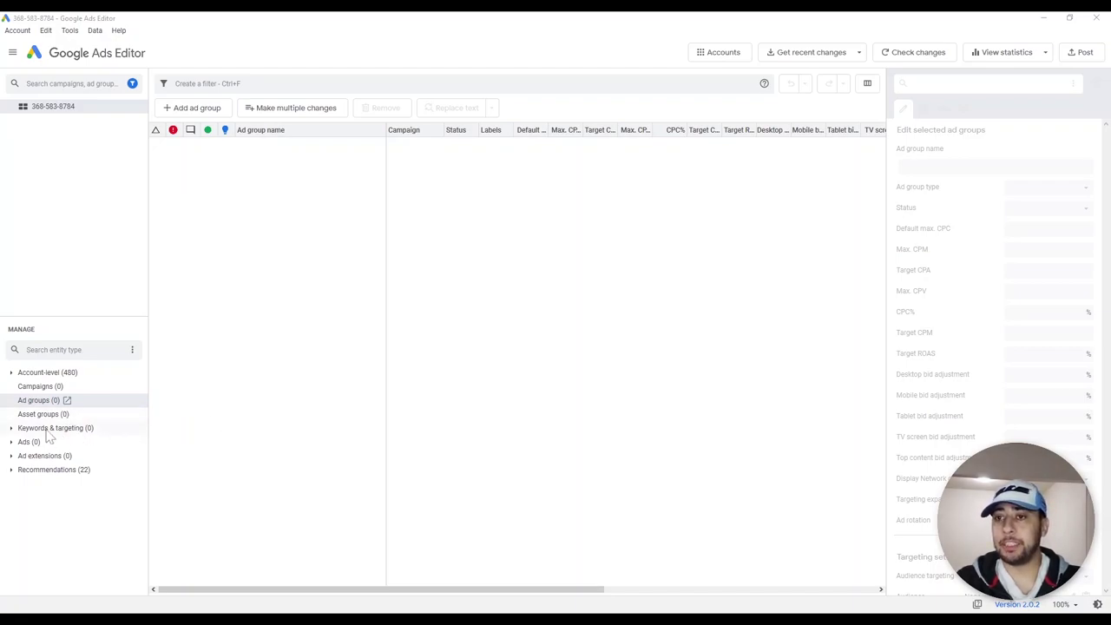
click(47, 431)
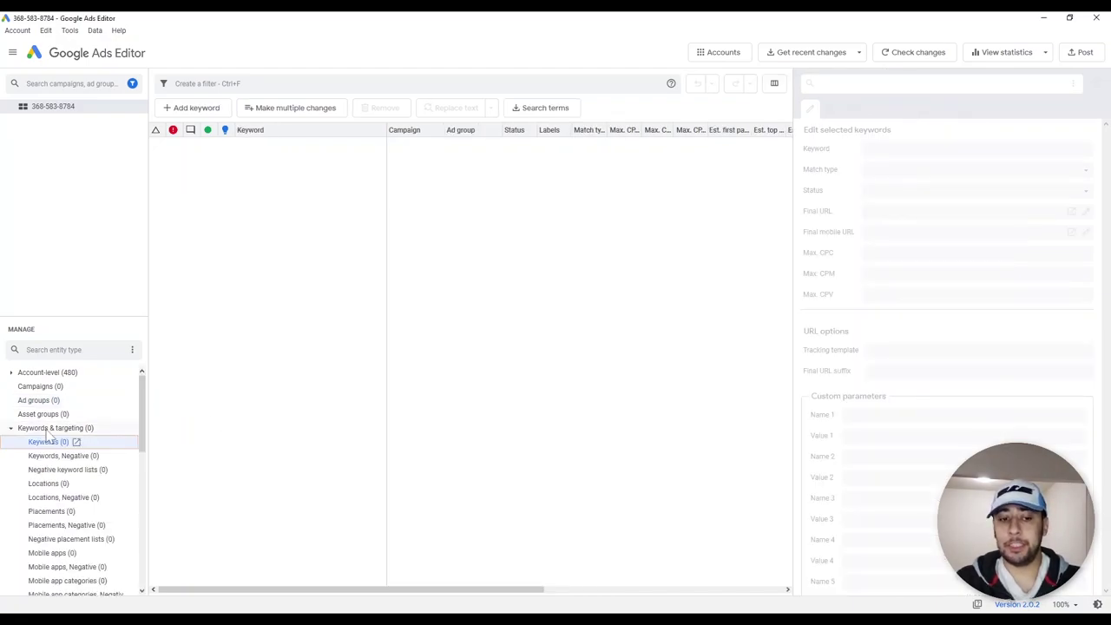
click(14, 429)
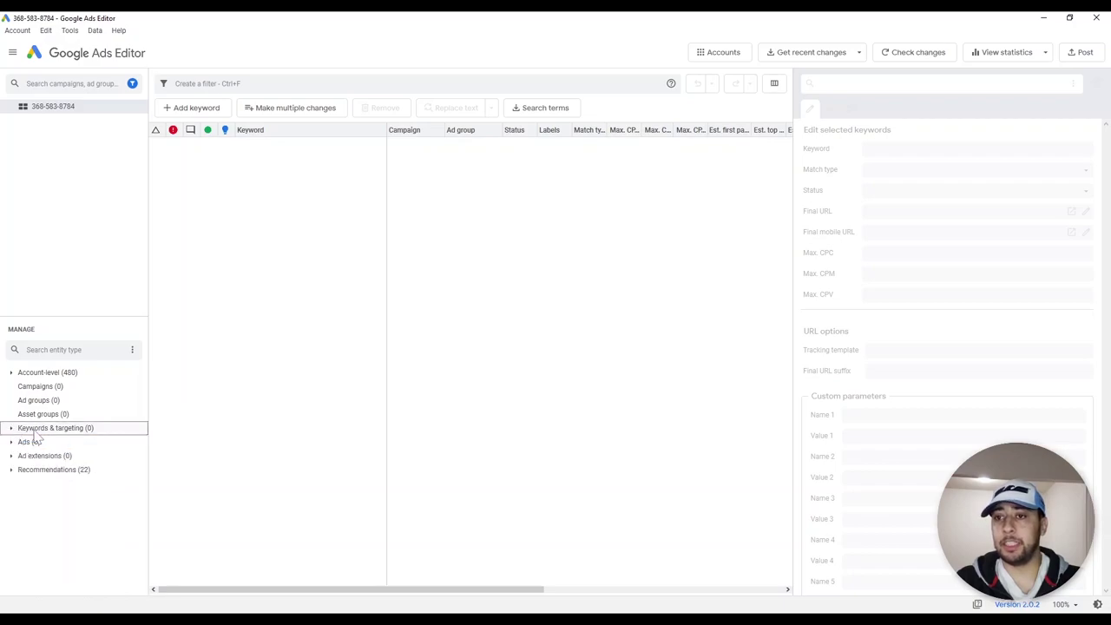
click(12, 429)
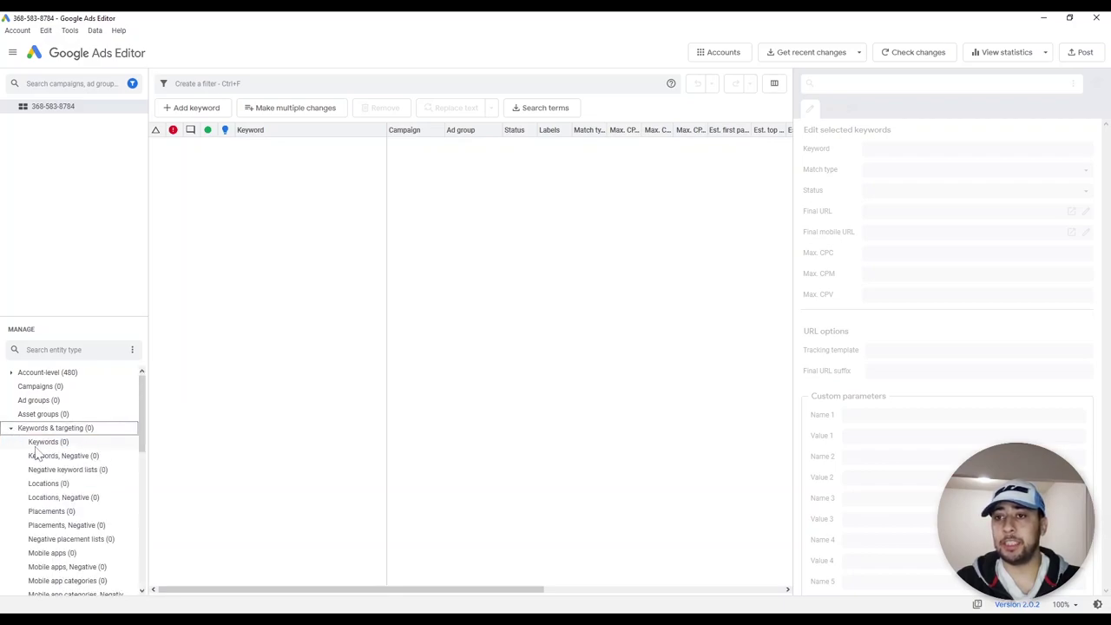
click(43, 444)
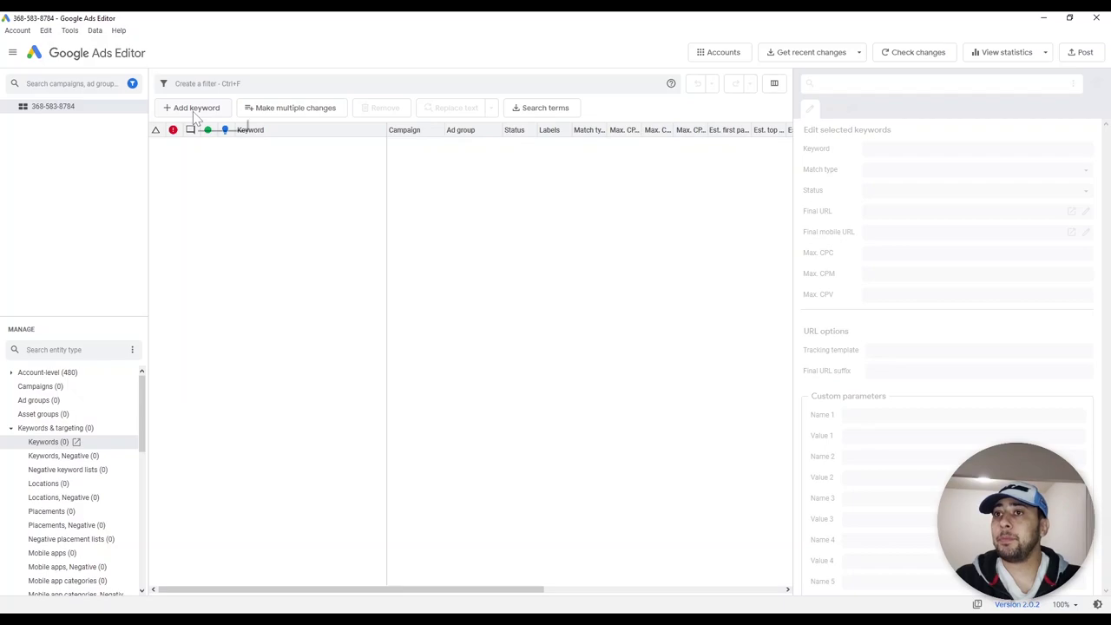
Start making multiple keyword changes with the destination set to "My data includes columns for campaigns and/or ad groups"
click(296, 111)
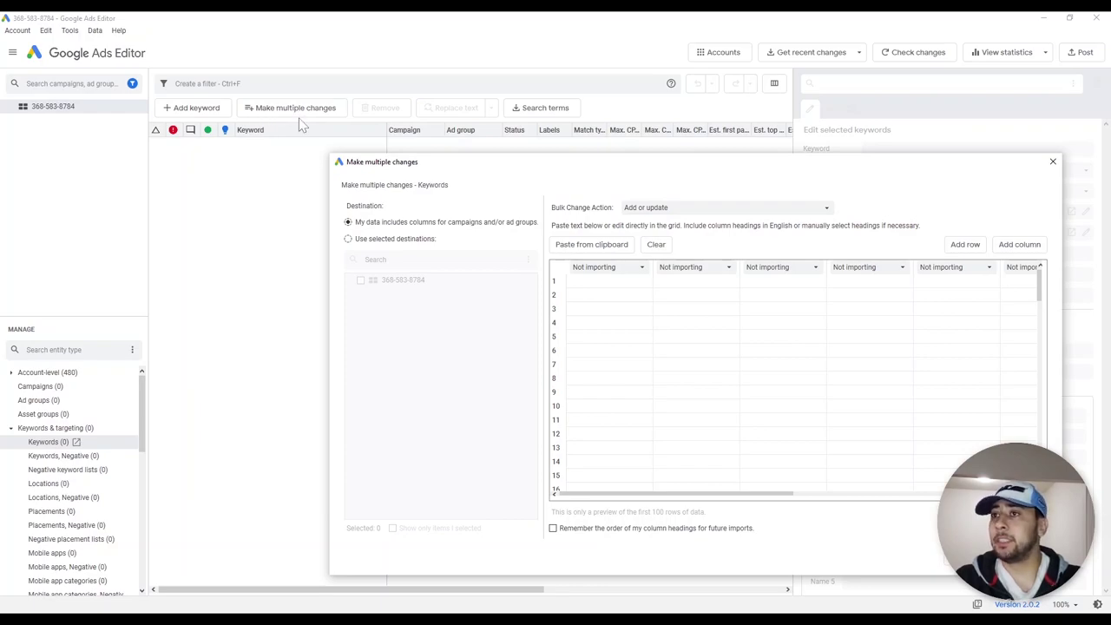
click(414, 248)
click(368, 223)
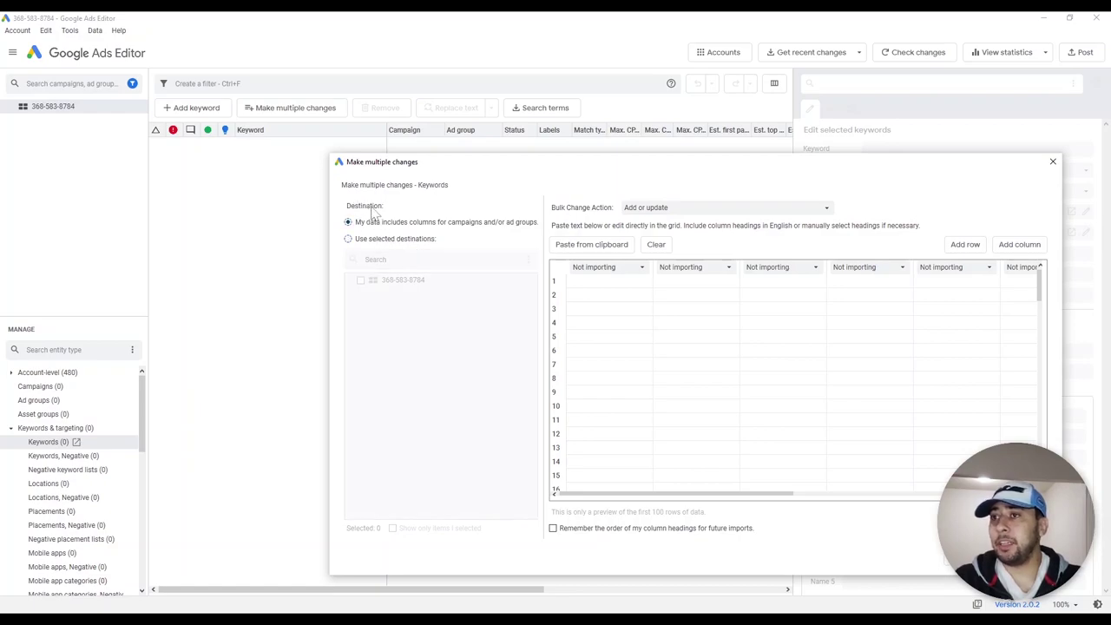
click(352, 244)
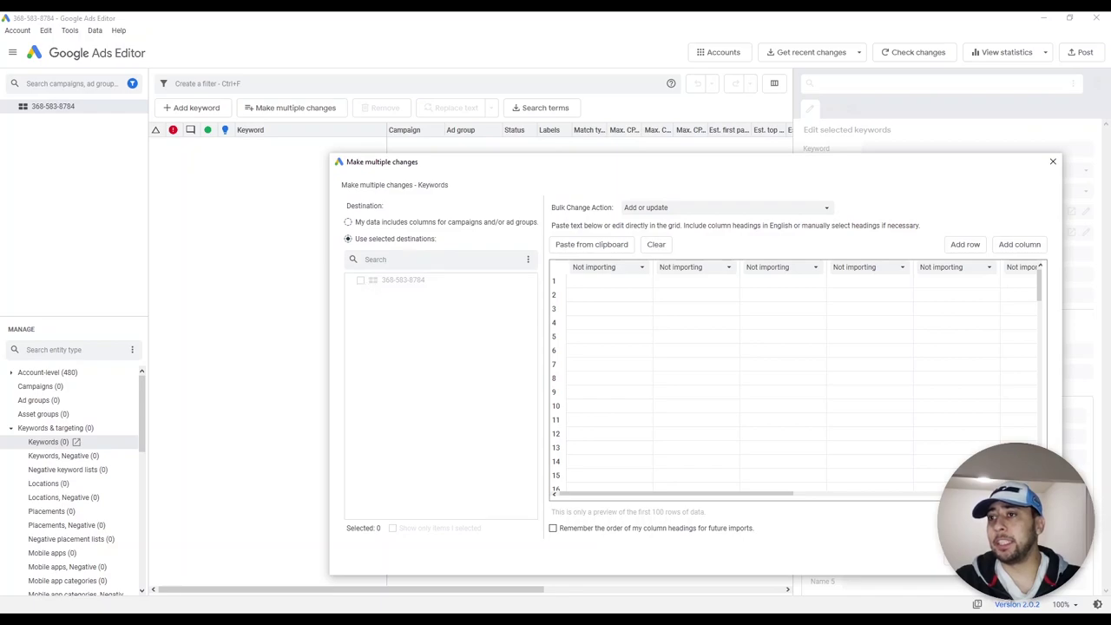
click(350, 224)
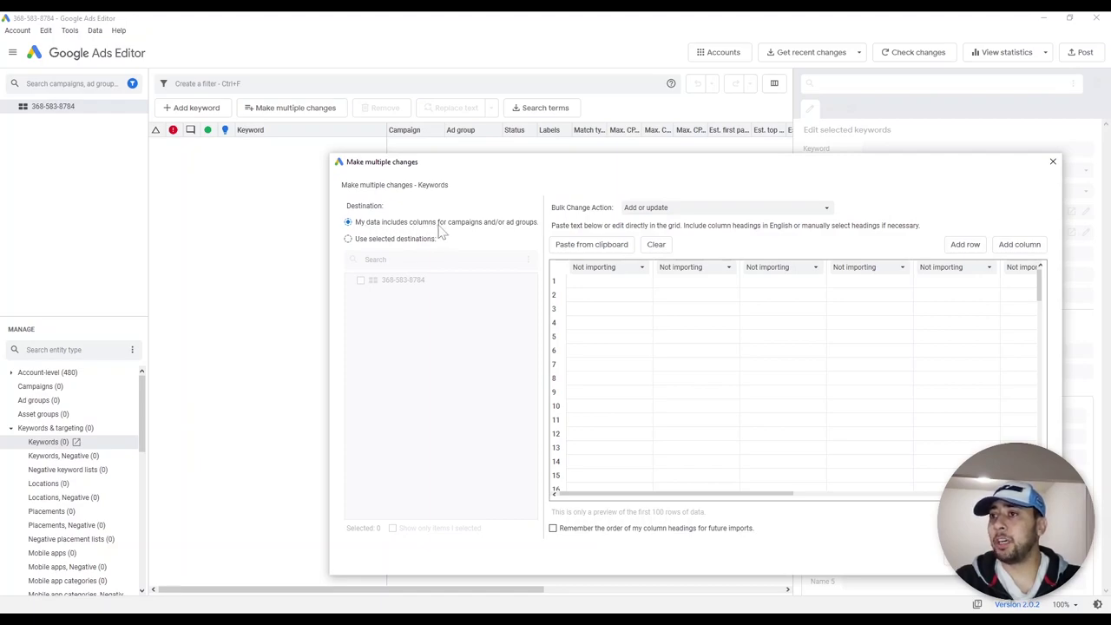
Review the Campaign, Ad Group, Keyword and Match Type headers in Book4's KW sheet in Excel, and return to Google Ads Editor
key(alt+Tab)
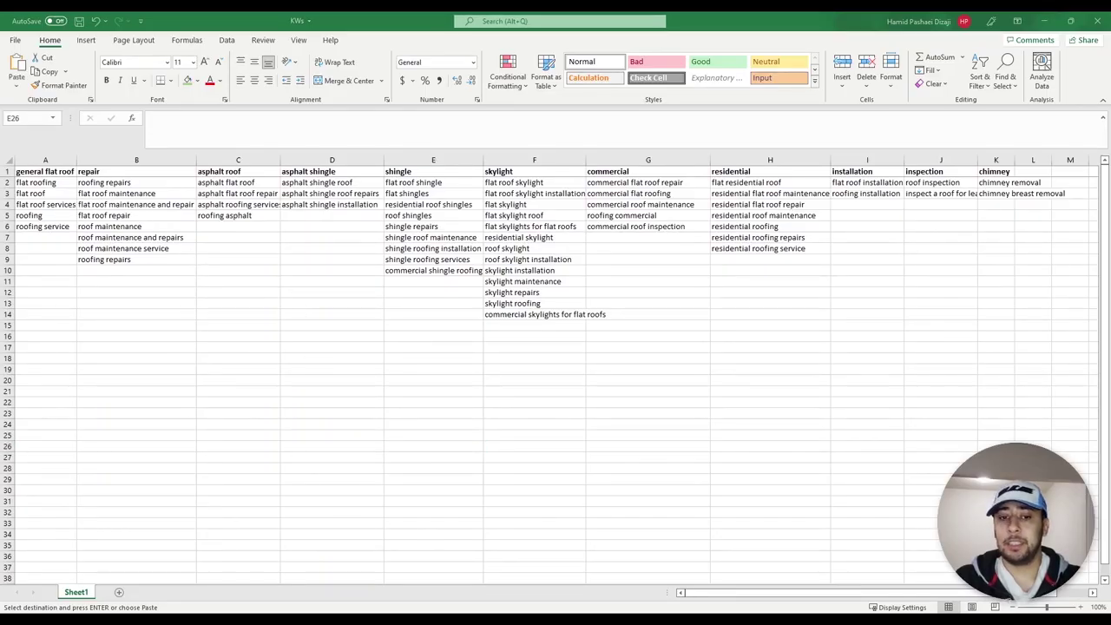
key(alt+Tab)
click(212, 187)
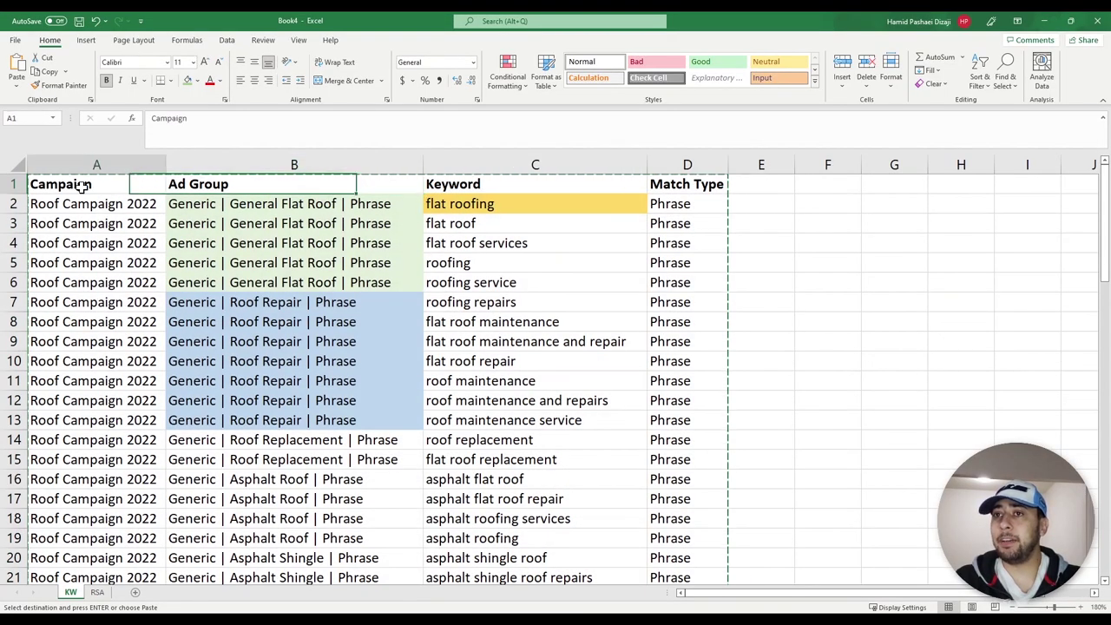
click(14, 183)
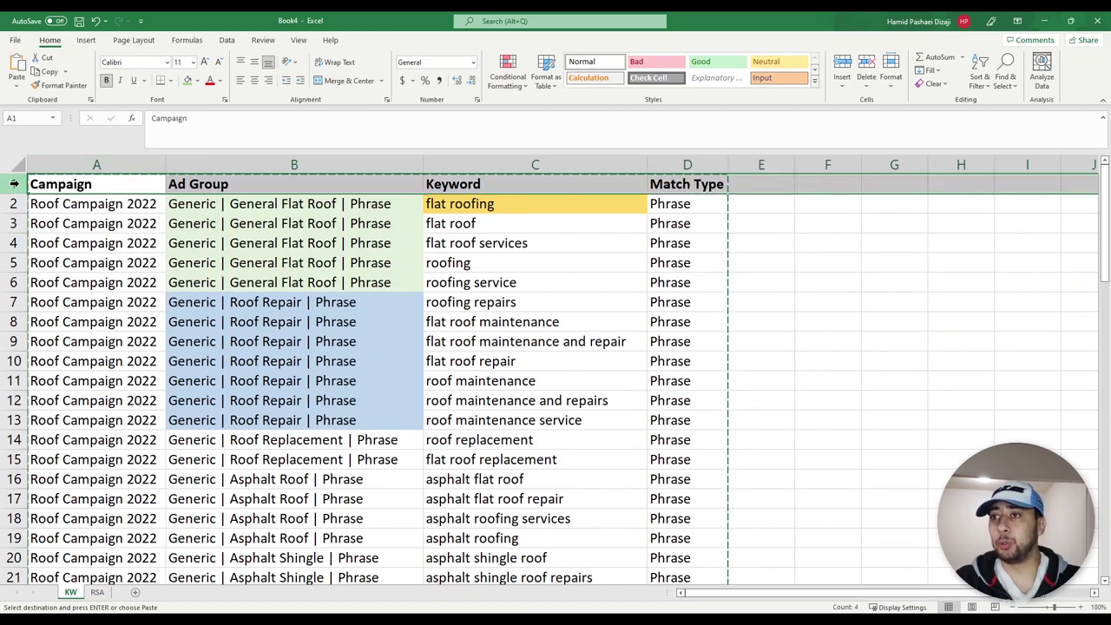
drag(695, 183, 52, 187)
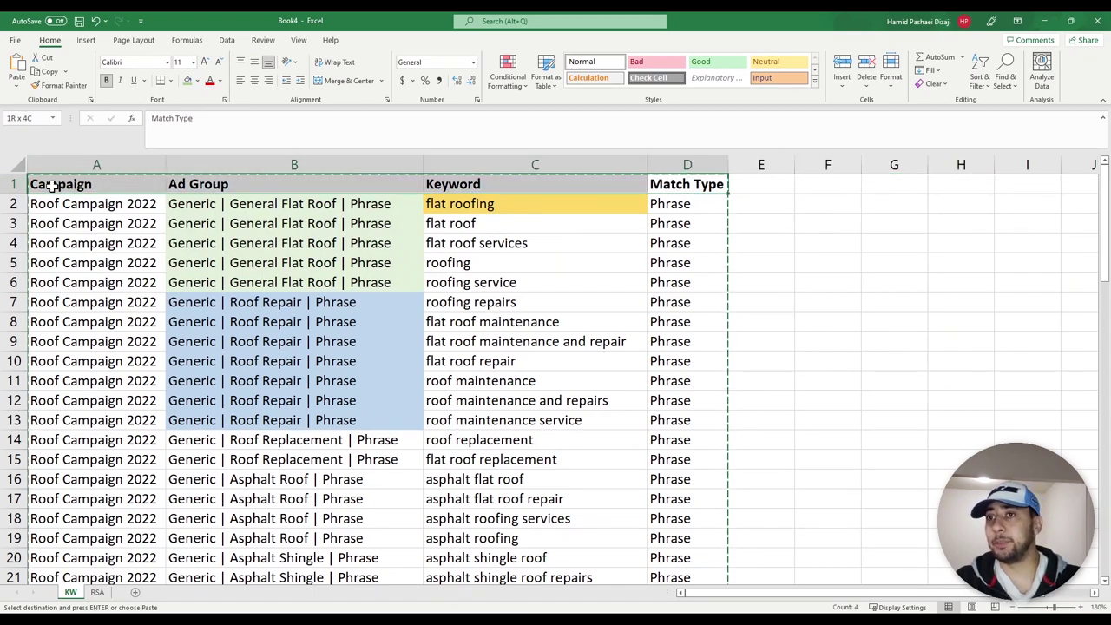
drag(673, 187, 129, 184)
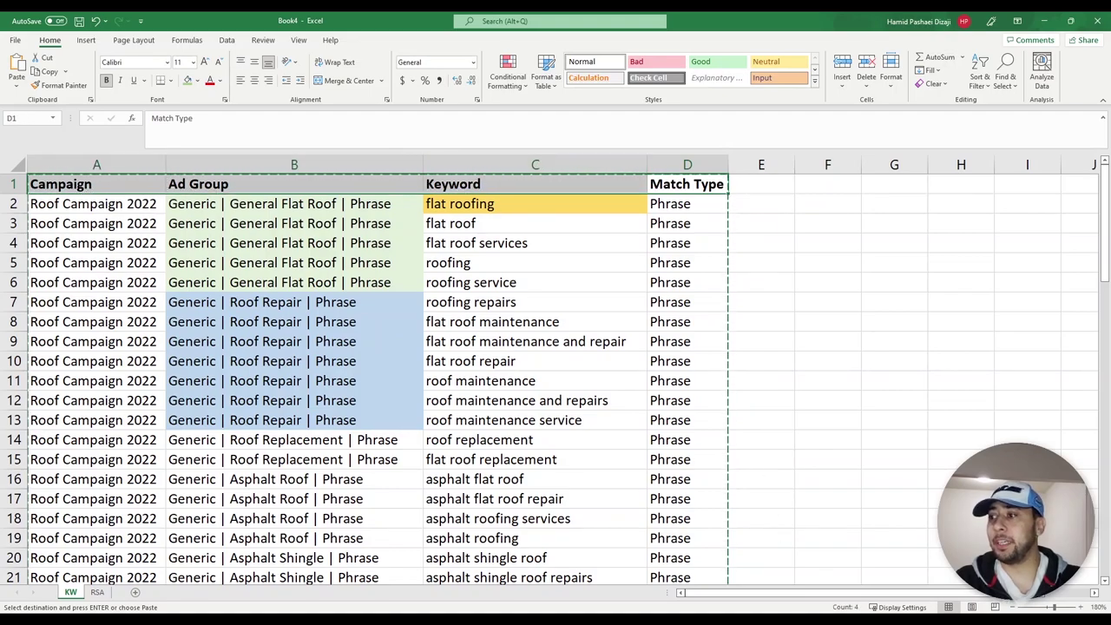
key(alt+Tab)
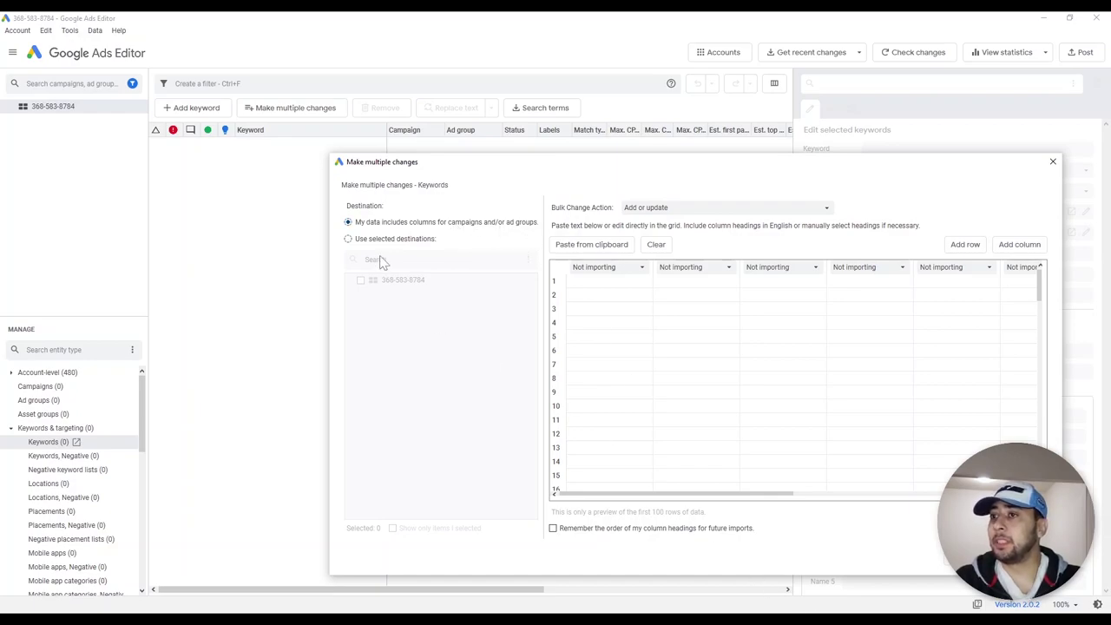
Keep "My data includes columns for campaigns and/or ad groups" as the destination and paste the copied KW table into the grid
click(349, 239)
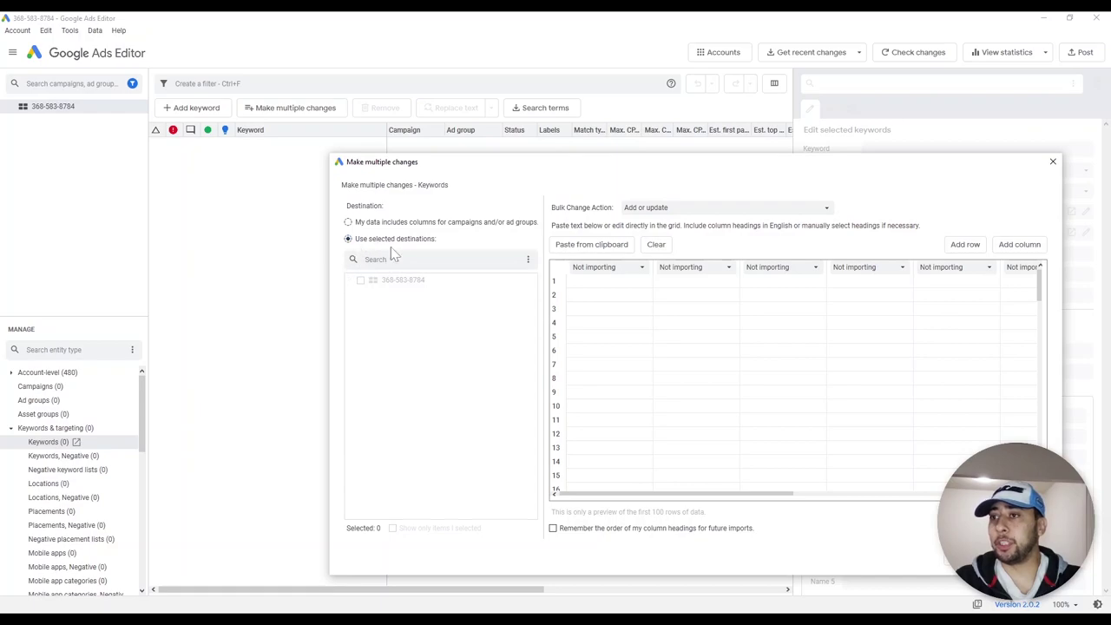
click(348, 223)
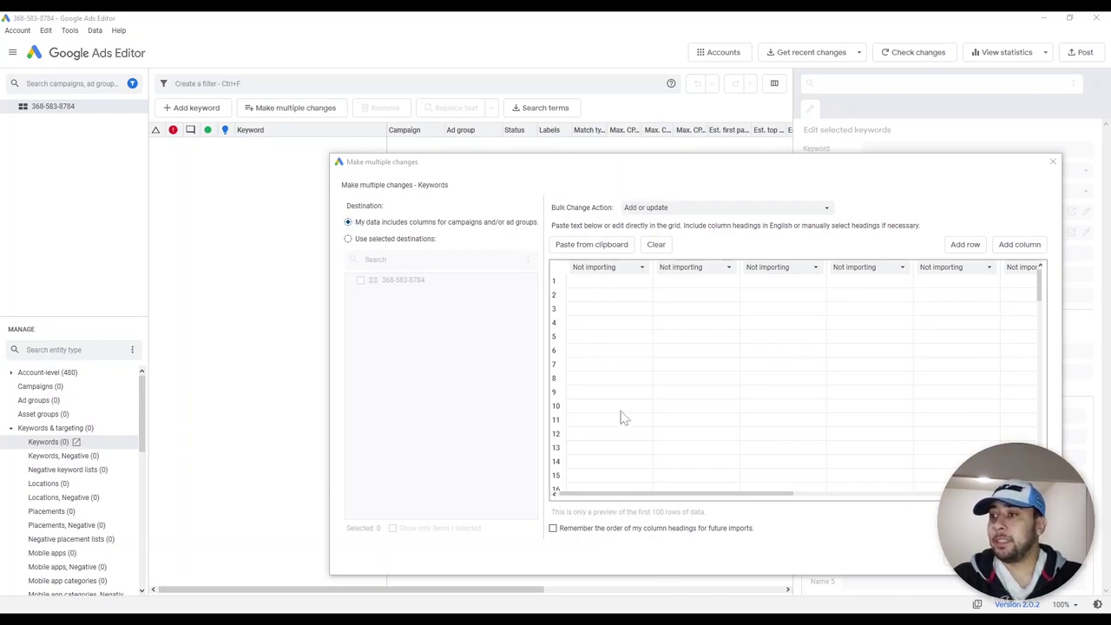
click(597, 283)
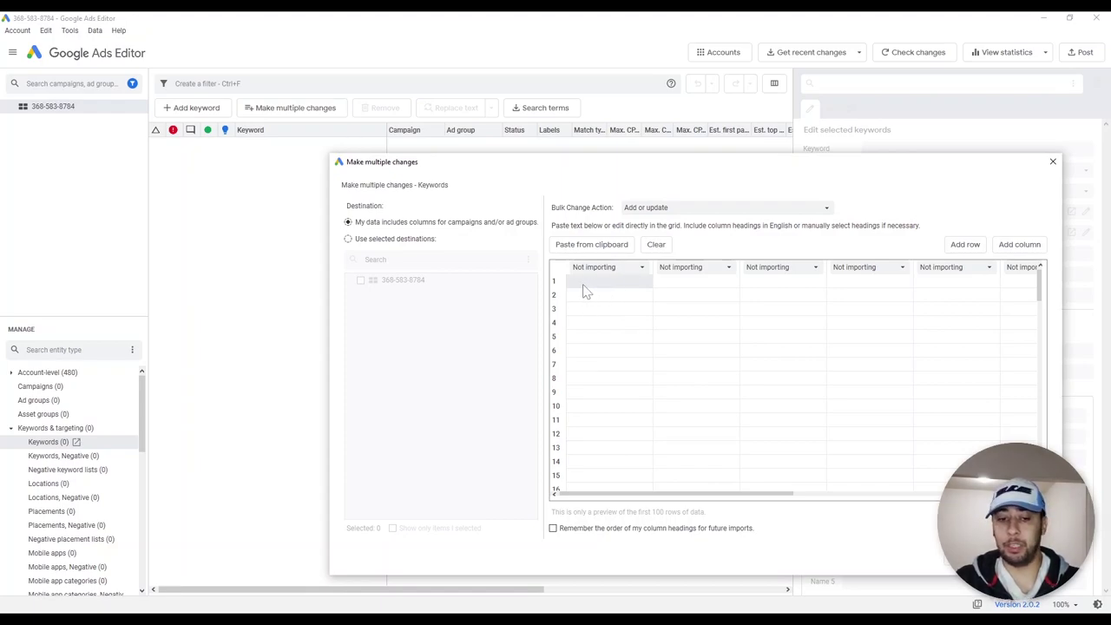
key(ctrl+v)
Try to paste the copied data again within the first Campaign cell of the grid
right_click(585, 292)
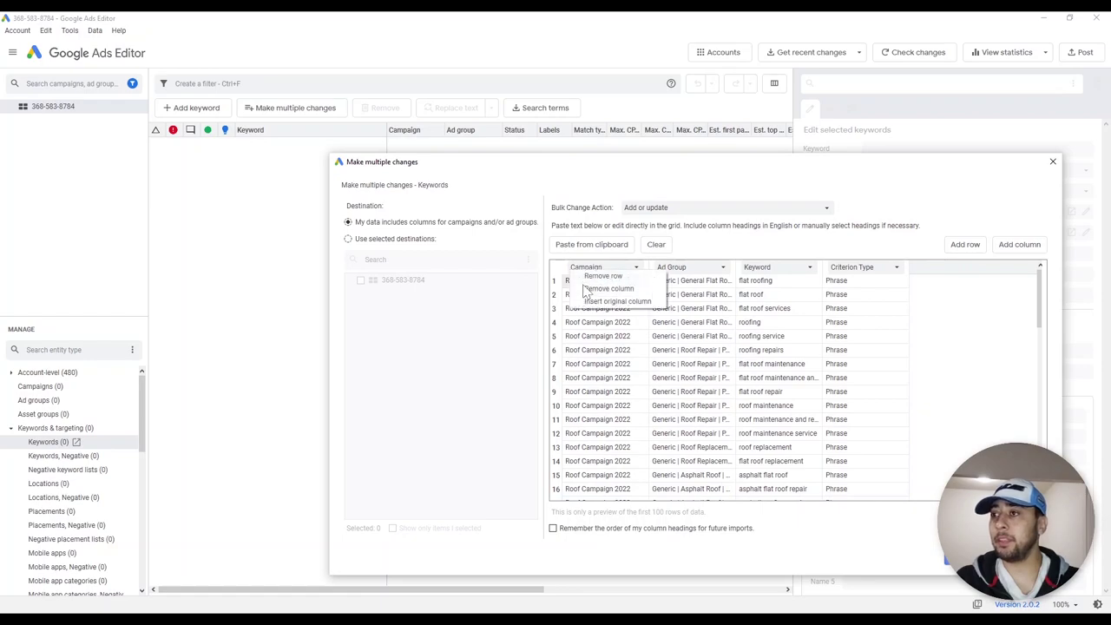
click(596, 288)
double_click(595, 280)
key(Home)
right_click(595, 281)
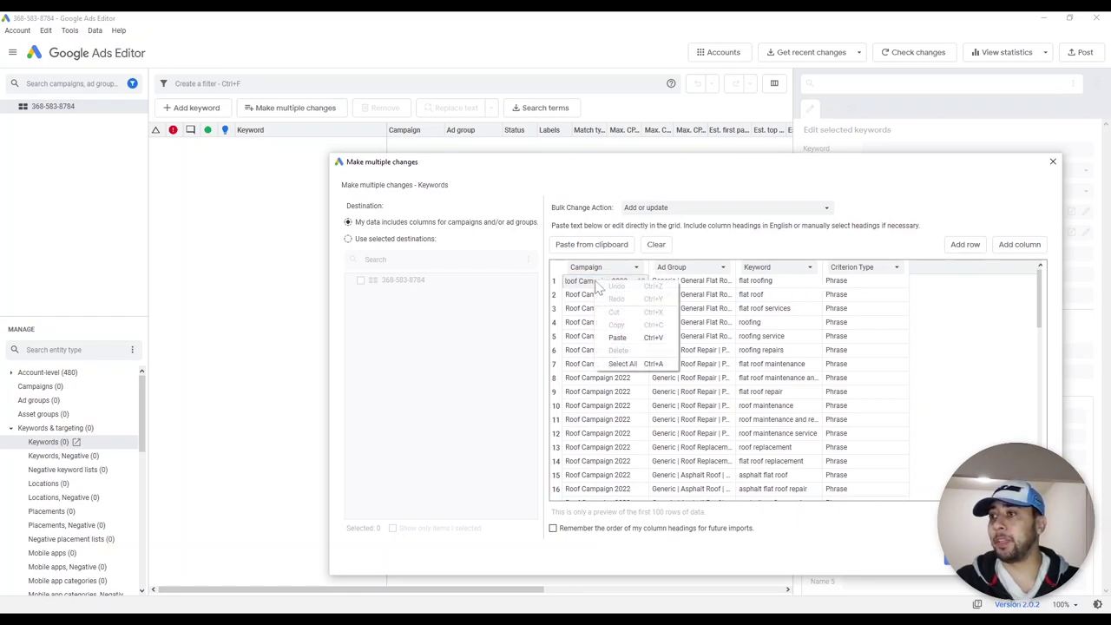
click(618, 338)
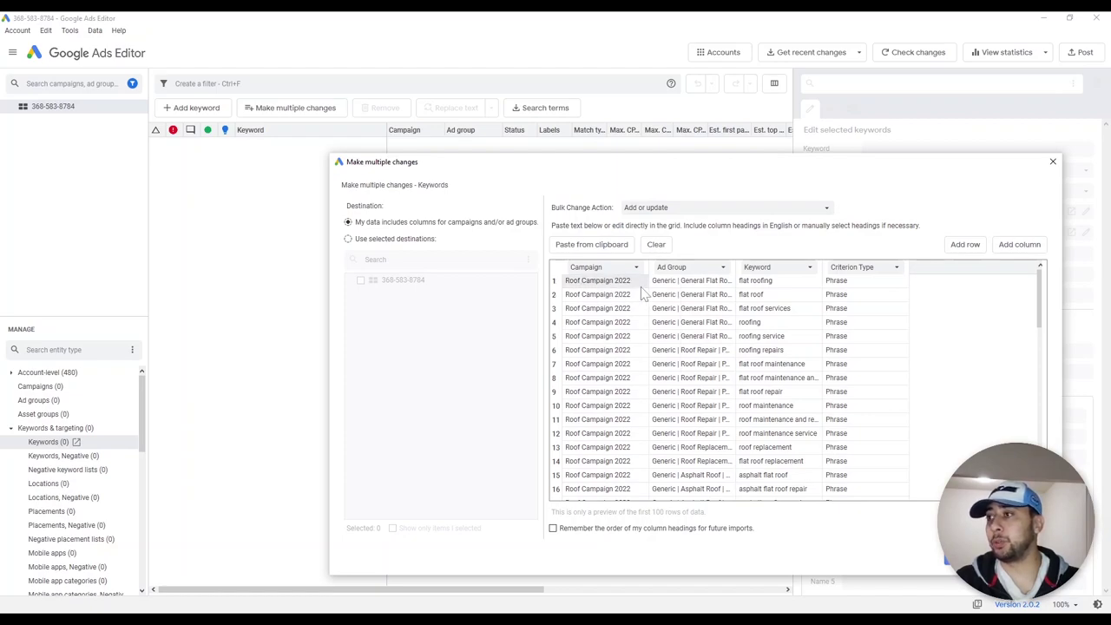
Review all the pasted keyword rows and compare their columns with Book4's KW sheet in Excel before returning to Google Ads Editor
scroll(659, 347, down, 15)
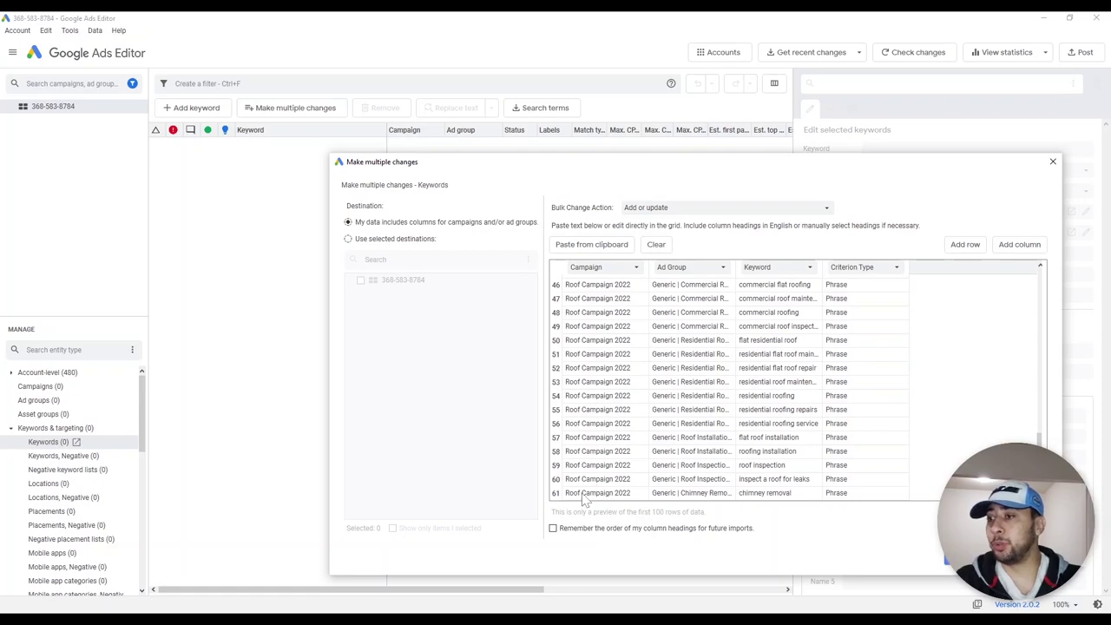
scroll(625, 439, up, 15)
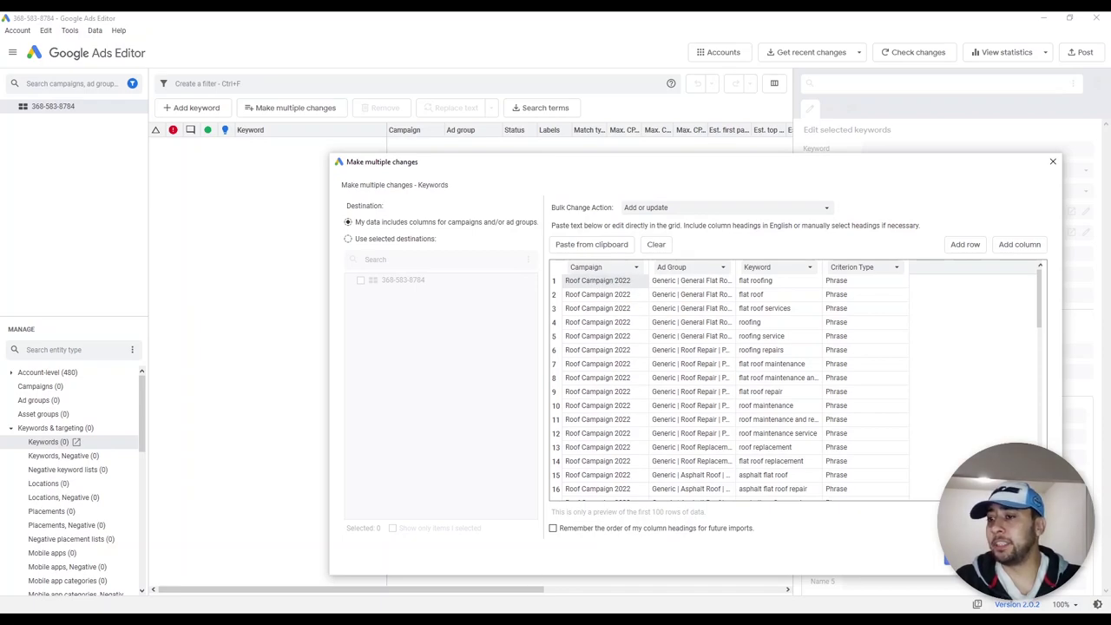
key(alt+Tab)
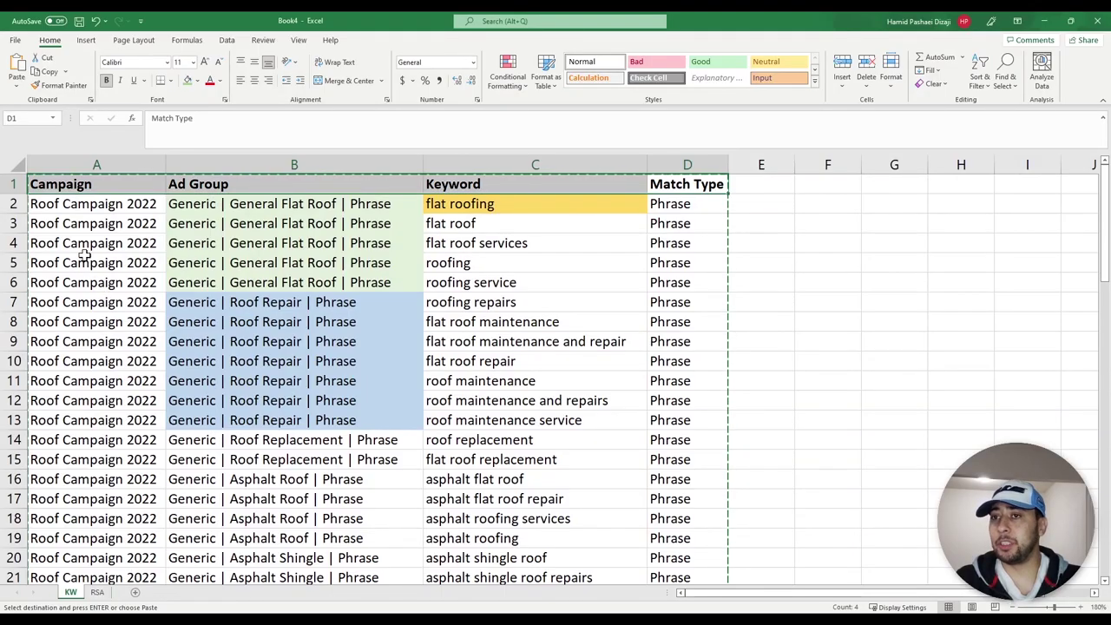
drag(94, 164, 192, 155)
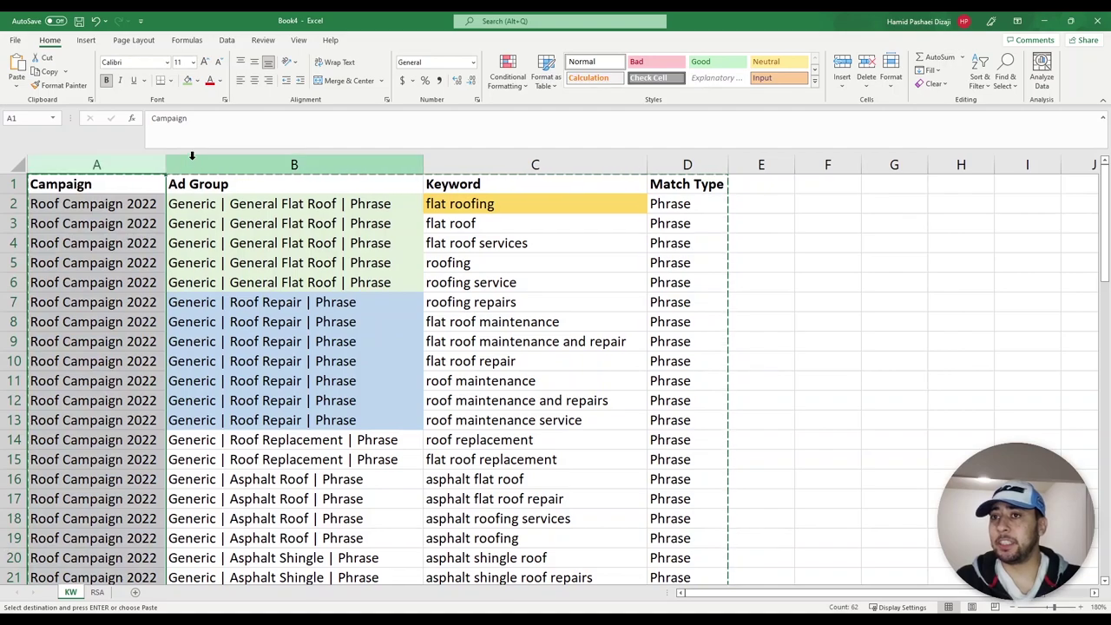
click(192, 157)
click(480, 160)
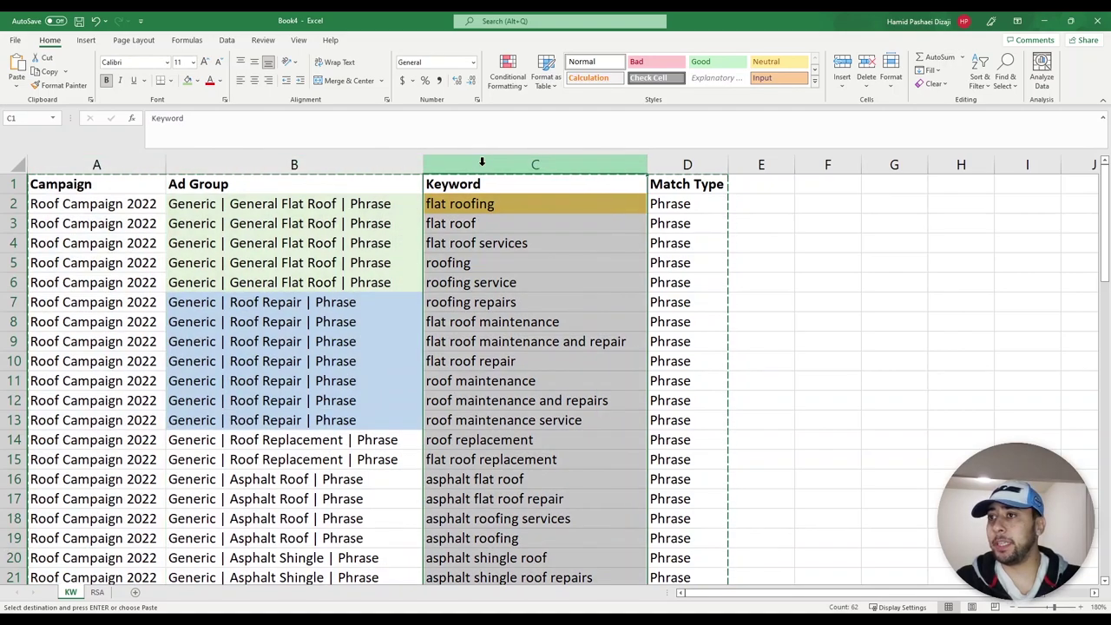
click(684, 164)
key(alt+Tab)
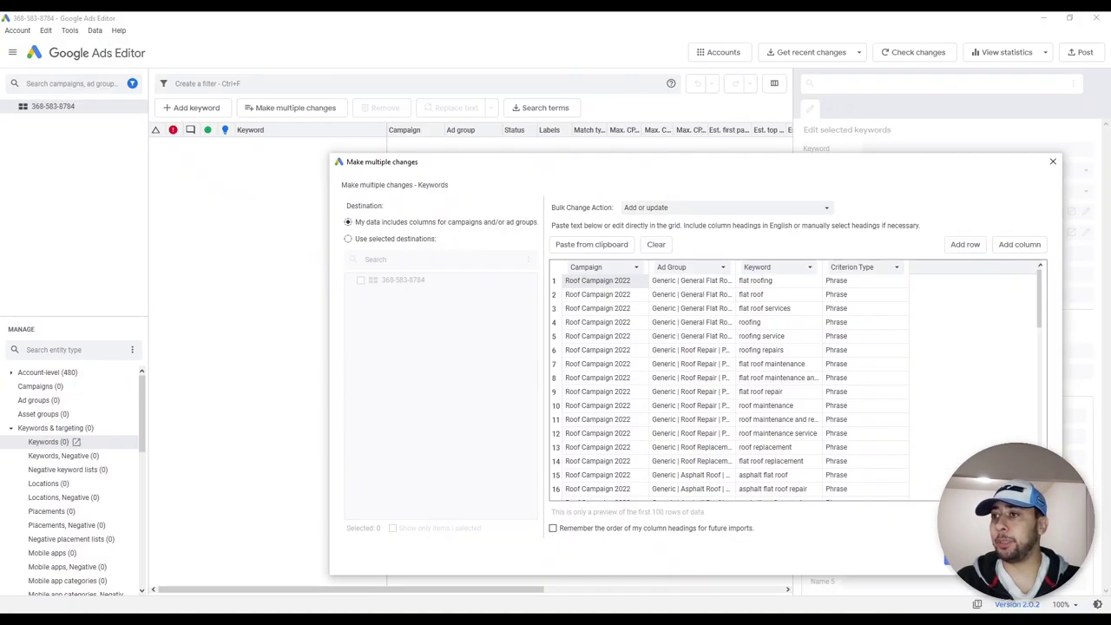
Process the pasted keyword data and check the number of campaigns added in the changes summary
double_click(605, 282)
click(611, 297)
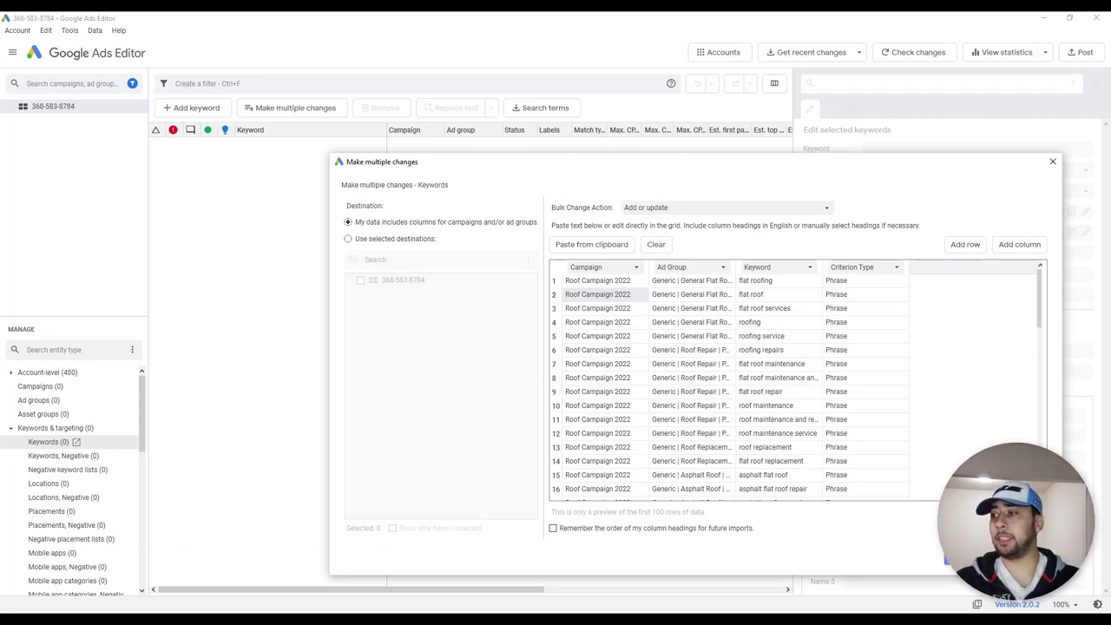
drag(842, 171, 629, 114)
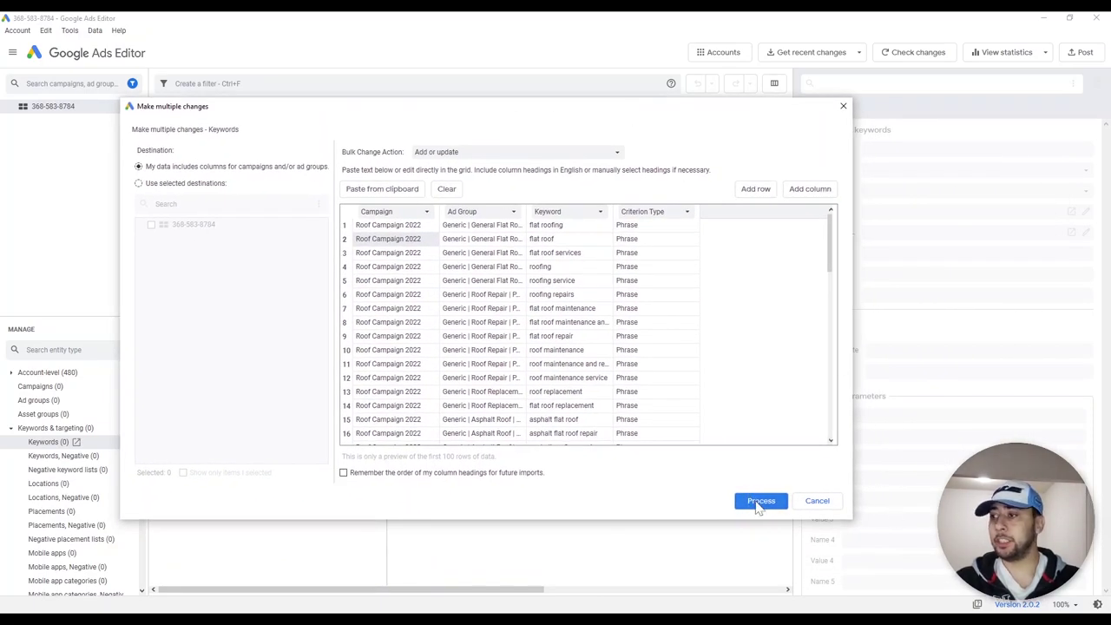
click(763, 508)
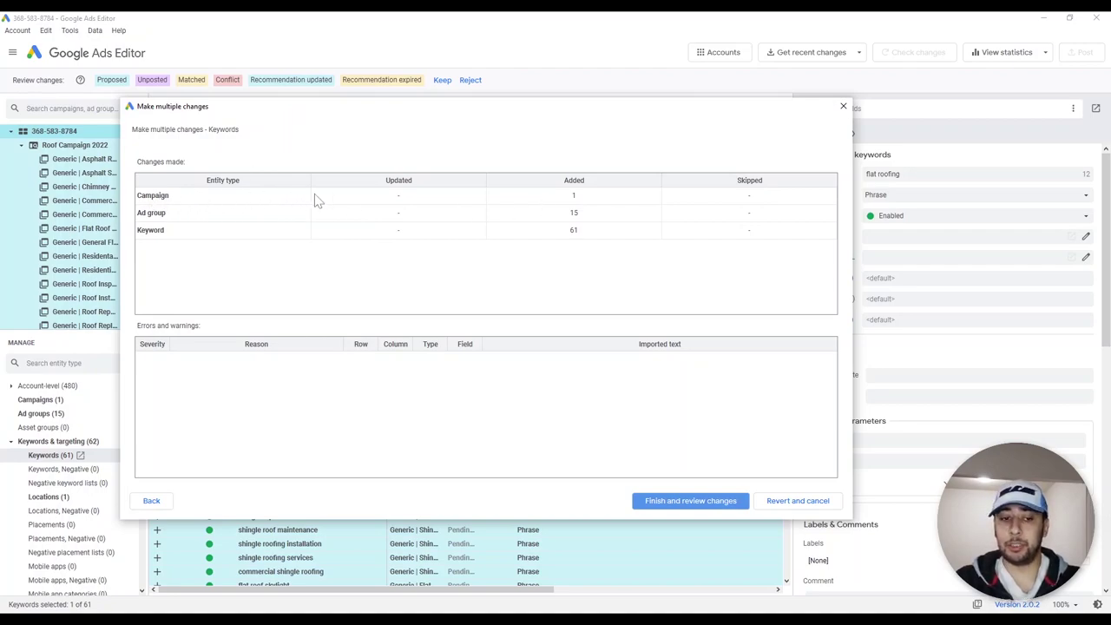
click(161, 202)
click(581, 199)
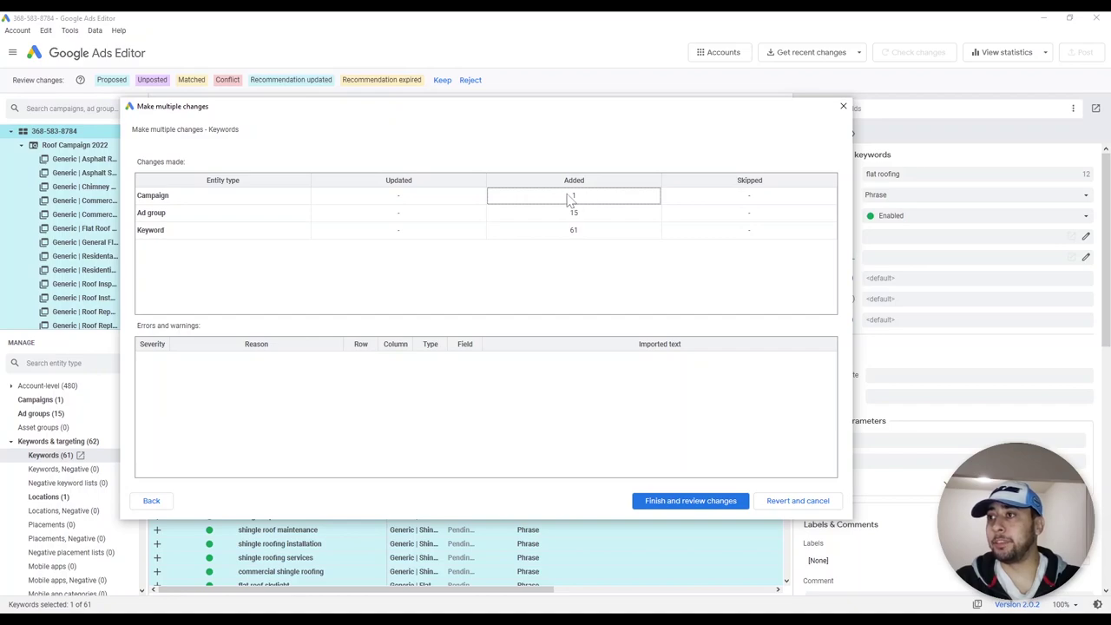
Check the added ad group and keyword counts against the Keyword column in Book4's KW sheet in Excel
click(577, 217)
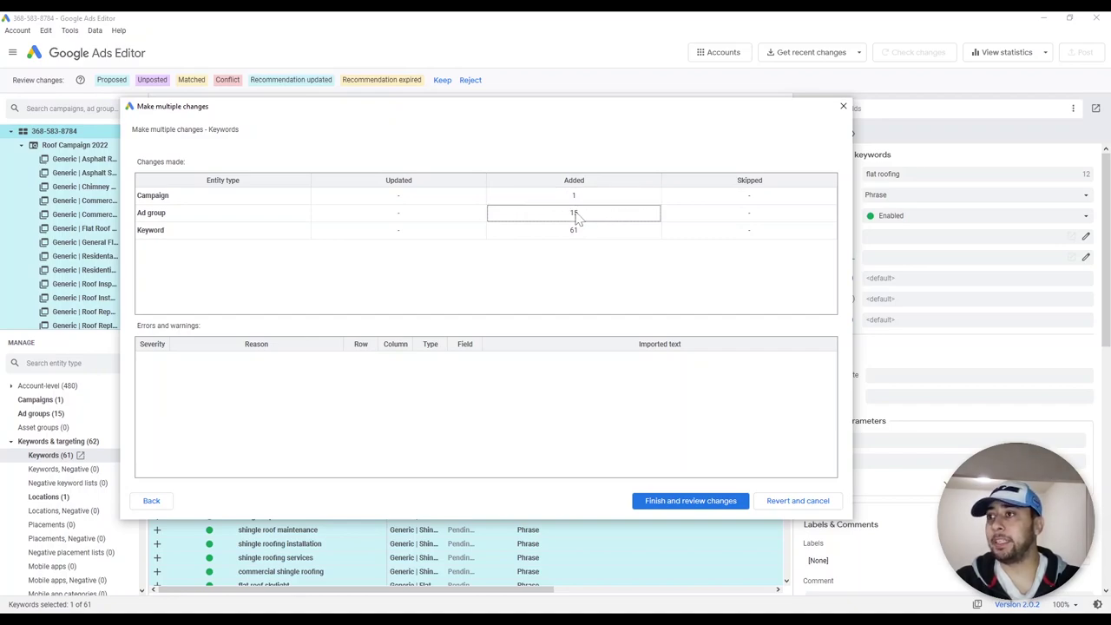
click(578, 231)
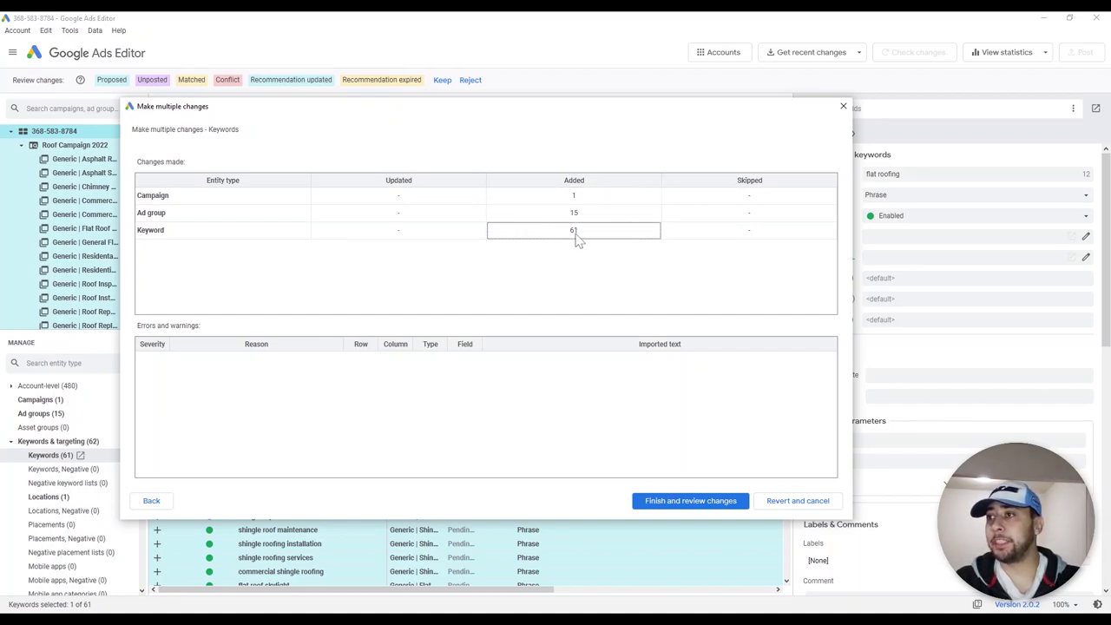
key(alt+Tab)
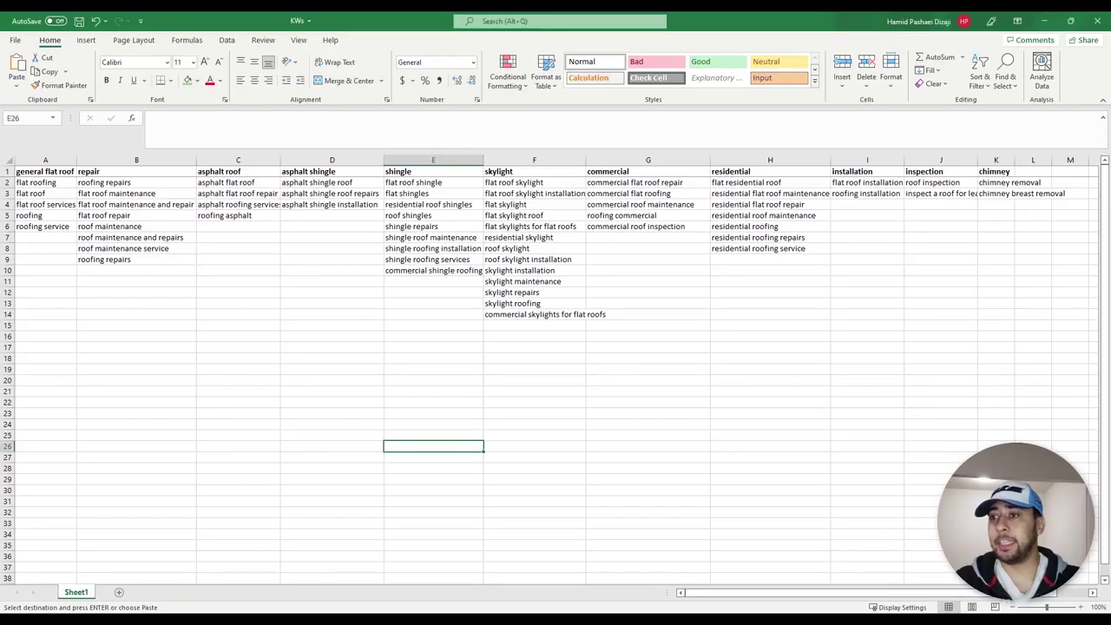
key(alt+Tab)
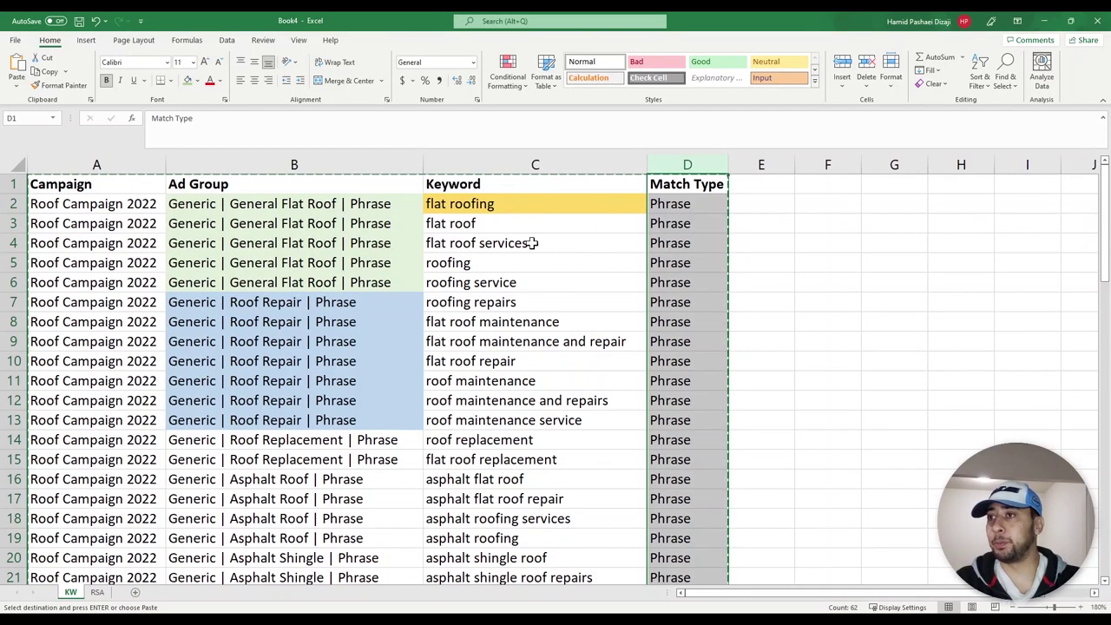
click(496, 165)
scroll(486, 426, down, 8)
scroll(486, 426, down, 7)
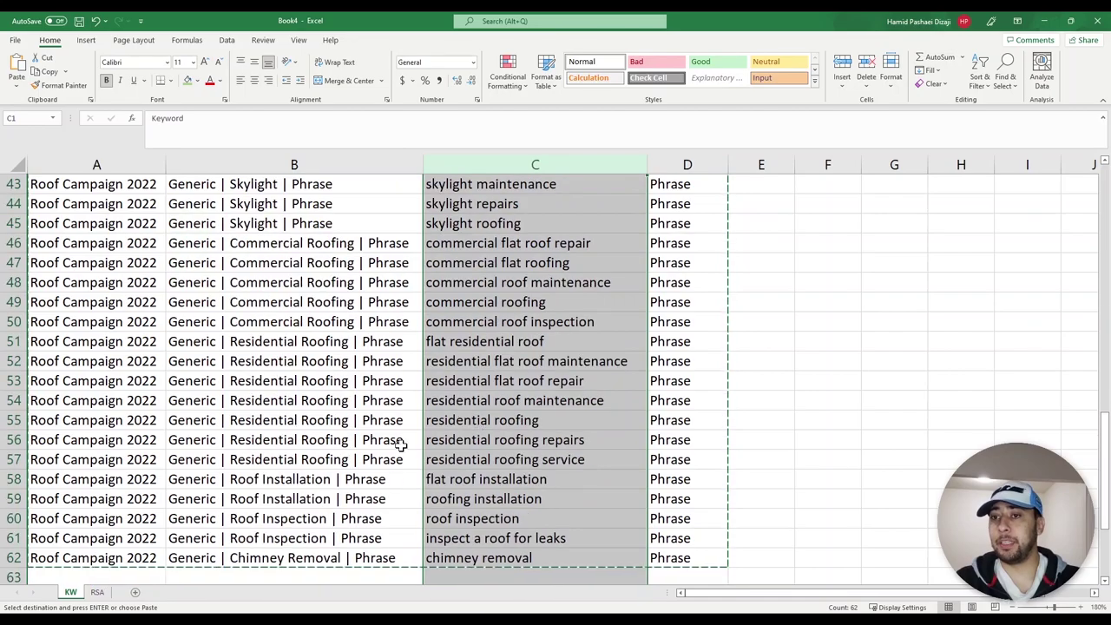
Examine the Ad Group and Campaign columns of the KW sheet to verify the import summary's counts
click(12, 499)
mouse_move(12, 500)
mouse_down()
mouse_move(12, 302)
mouse_move(12, 499)
mouse_up()
drag(290, 498, 281, 112)
scroll(273, 255, up, 7)
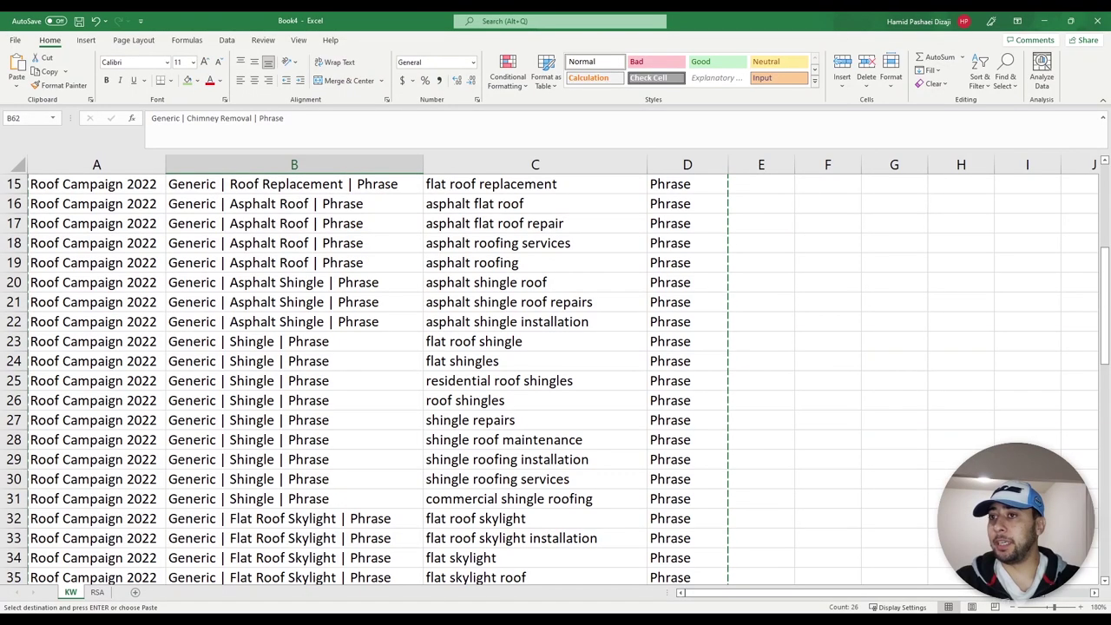
scroll(113, 199, up, 4)
click(112, 204)
scroll(125, 192, up, 1)
drag(117, 206, 135, 456)
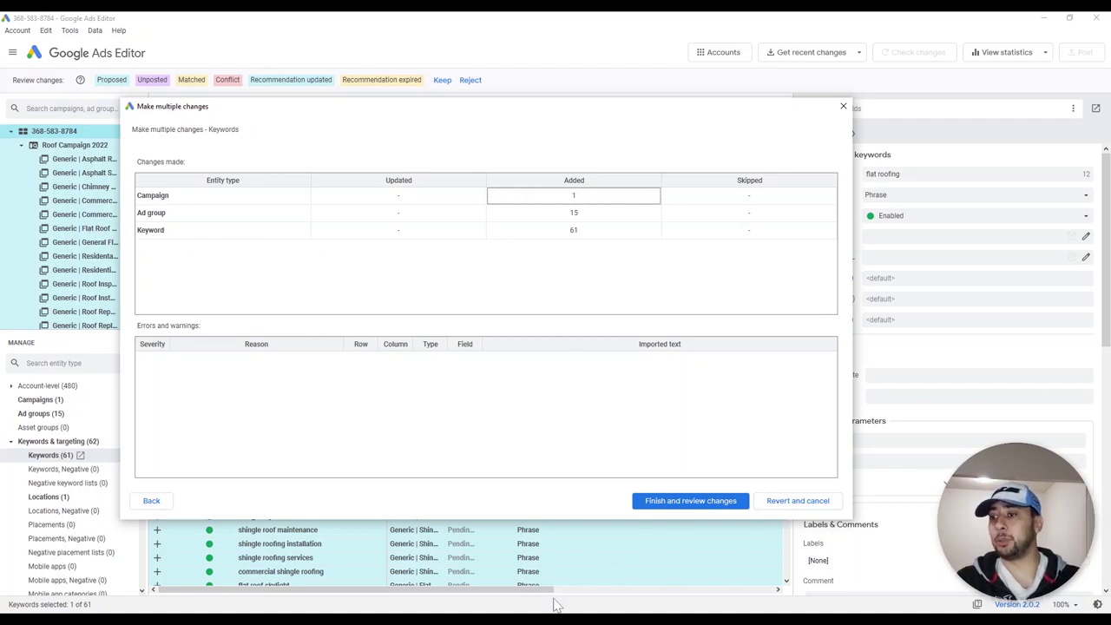
Finish the bulk import in Google Ads Editor and keep all proposed changes
mouse_move(444, 608)
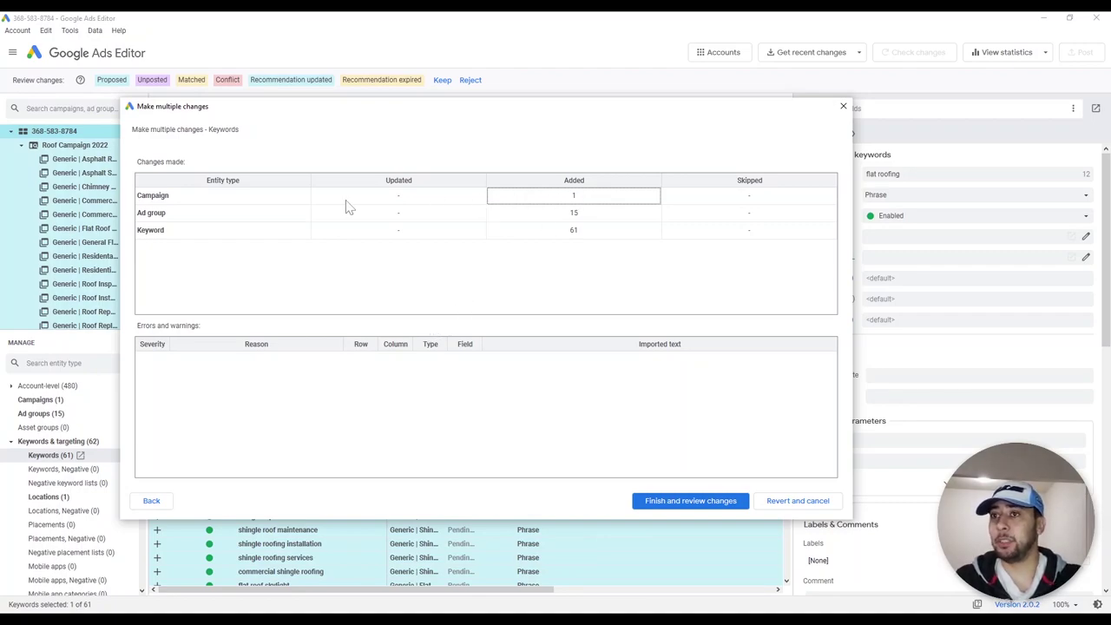
click(694, 503)
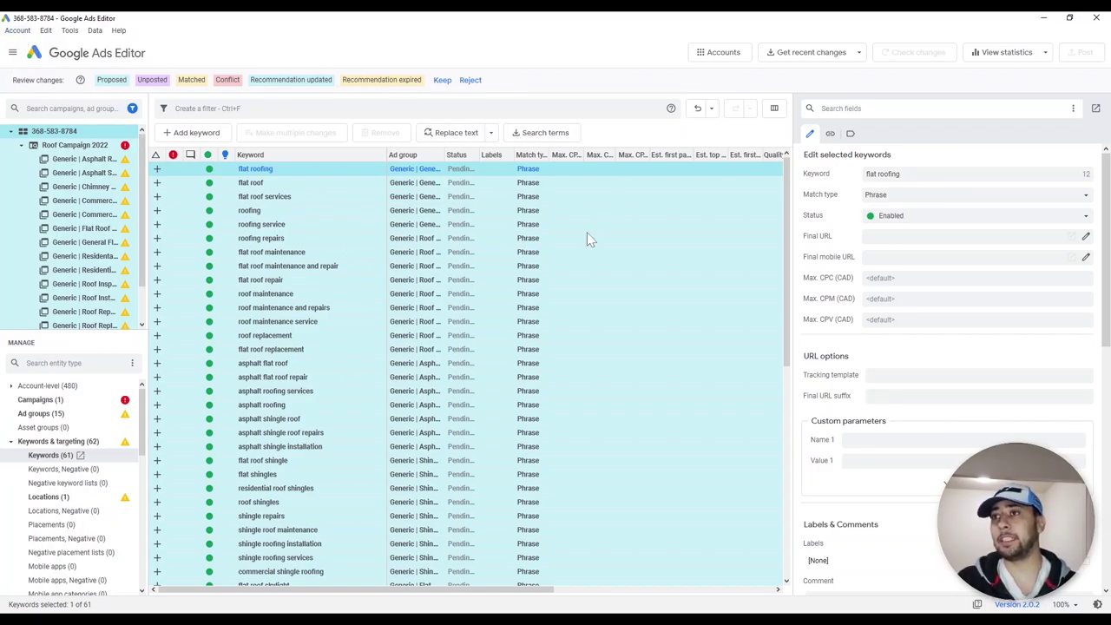
click(630, 281)
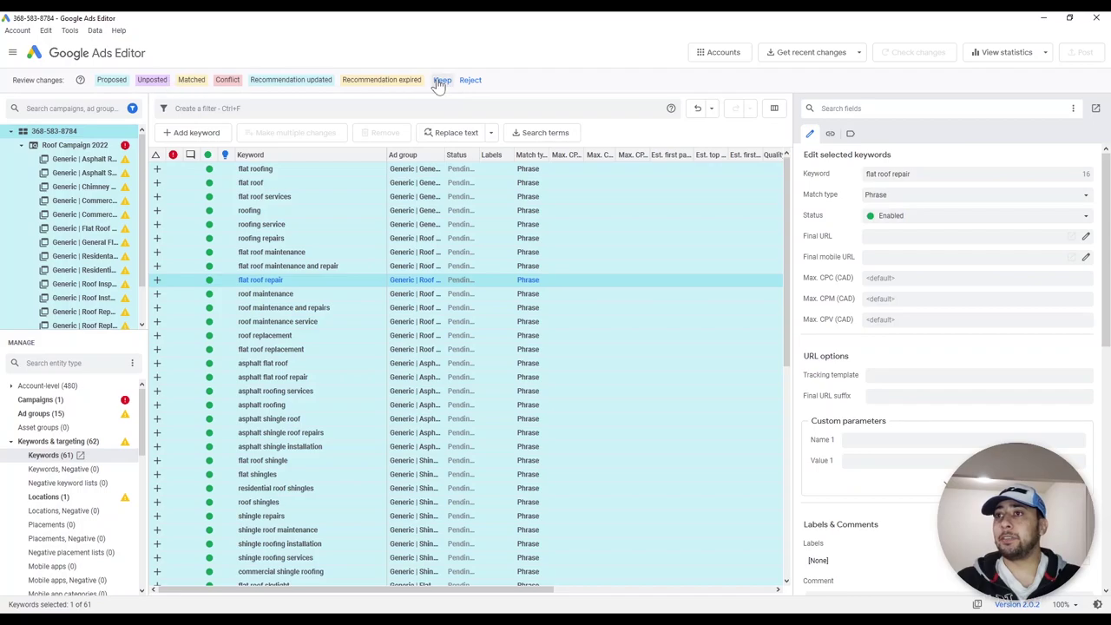
click(442, 81)
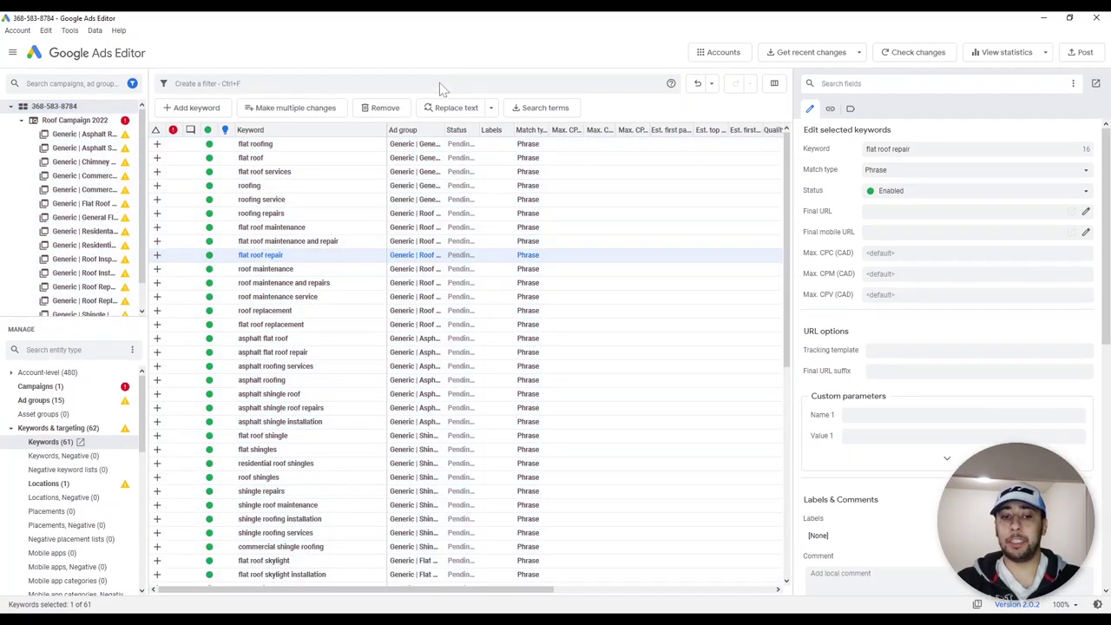
Review the imported keywords, sort them by keyword in descending order, and select them all
click(497, 285)
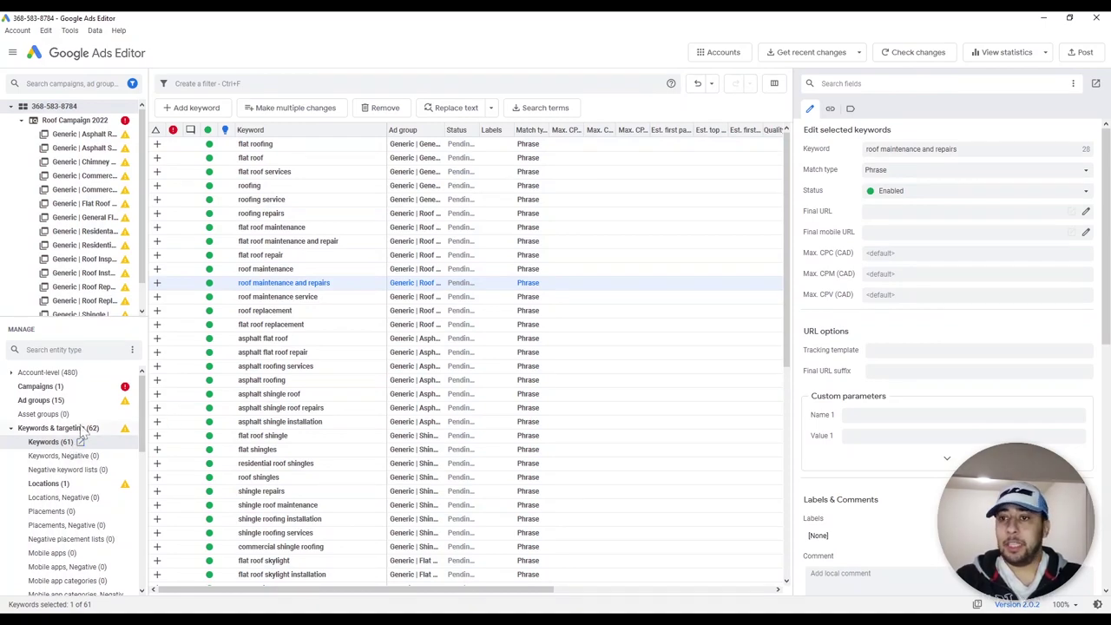
click(55, 444)
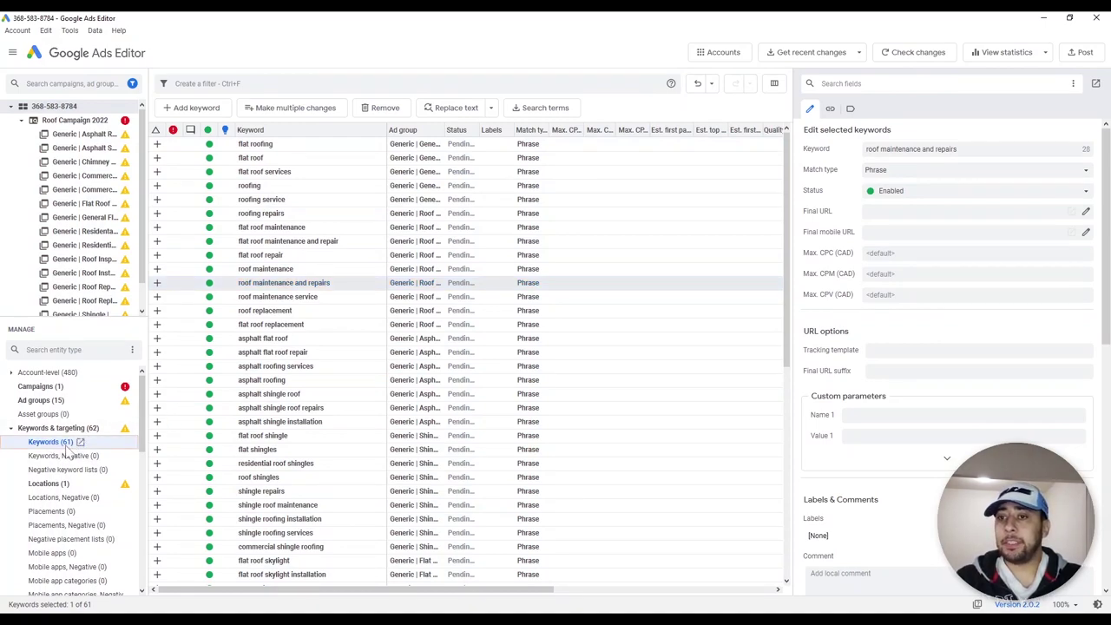
scroll(285, 322, down, 6)
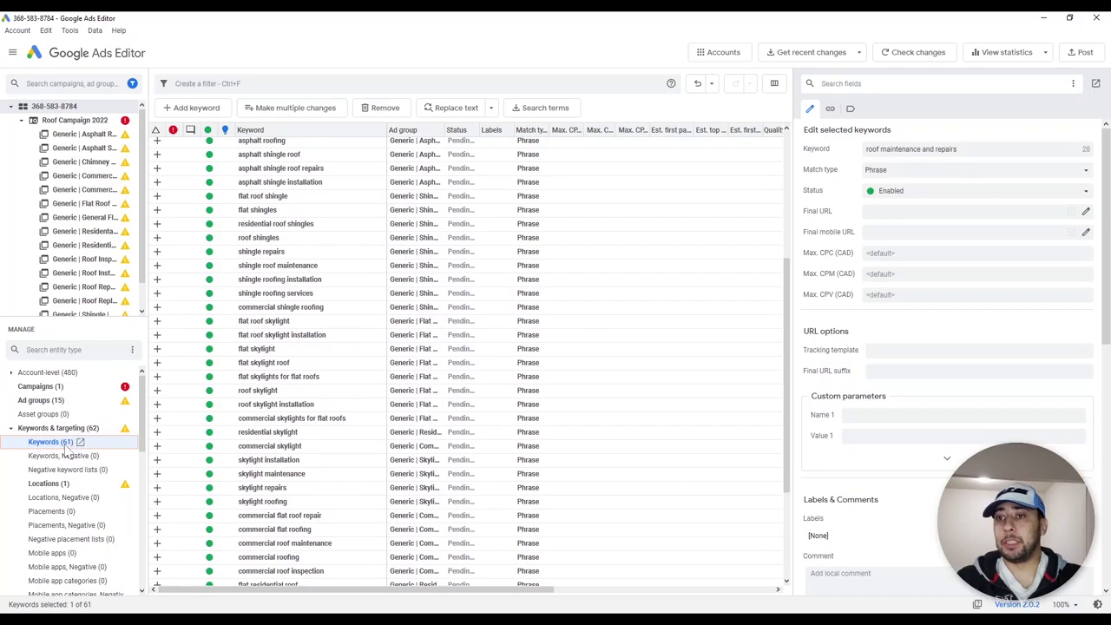
click(316, 378)
scroll(316, 347, up, 6)
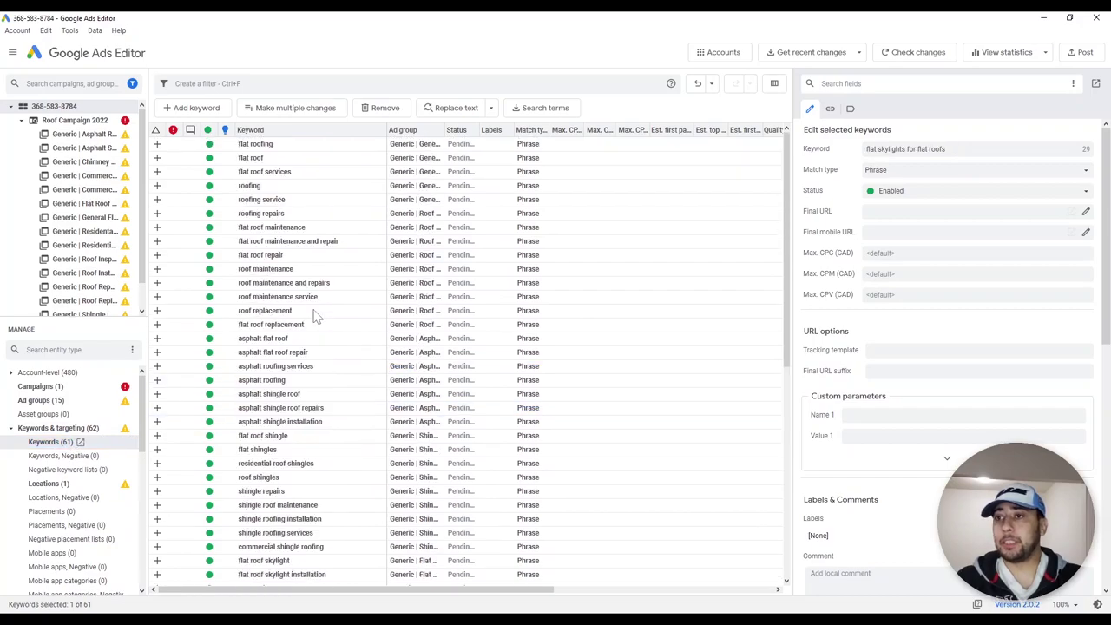
click(312, 132)
click(311, 132)
click(290, 160)
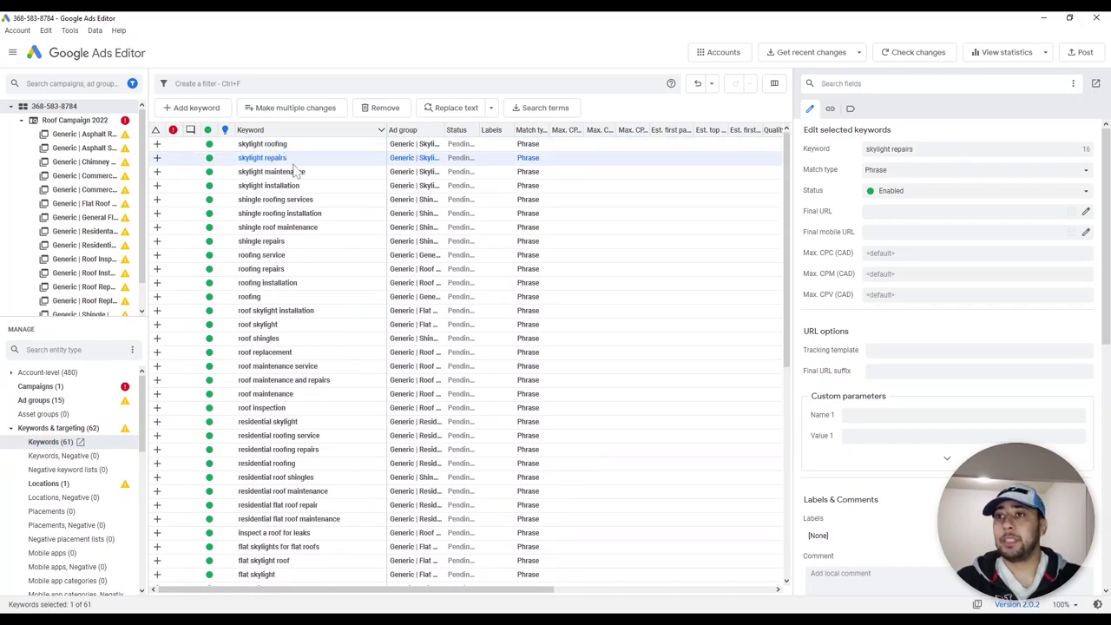
key(ctrl+a)
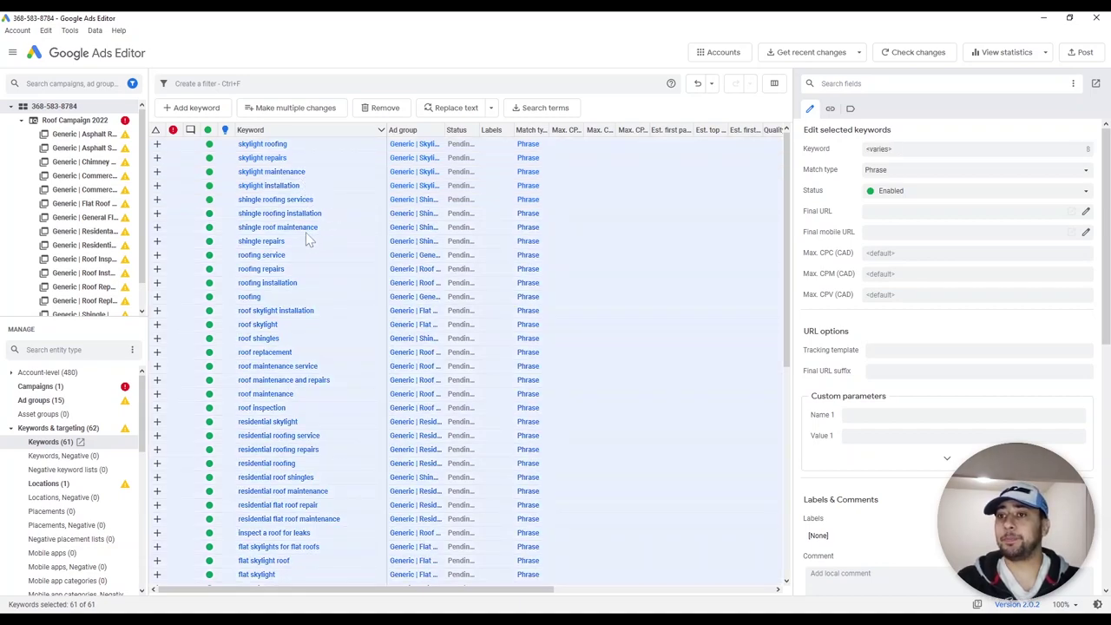
Look over the targeted location, the campaign and the keyword list, with Keywords & targeting collapsed
click(49, 484)
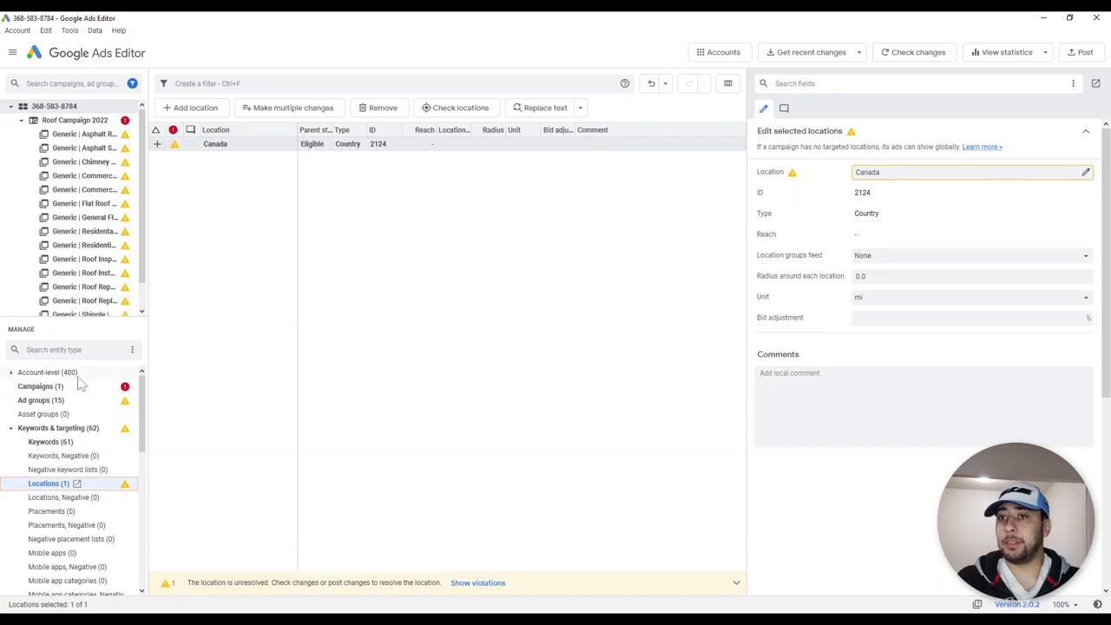
double_click(30, 429)
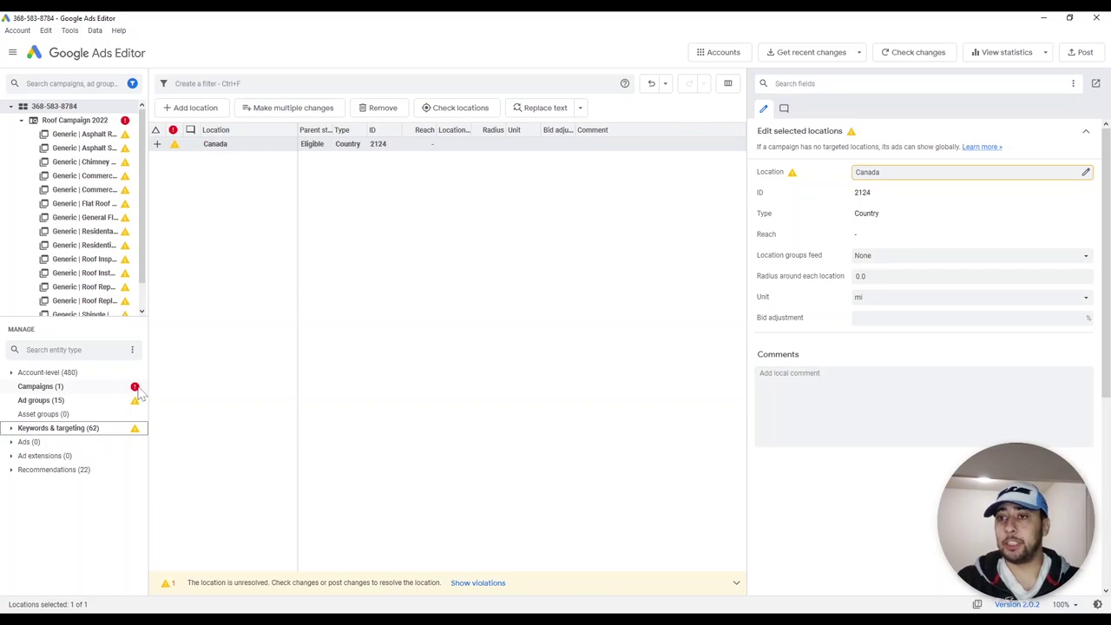
click(76, 389)
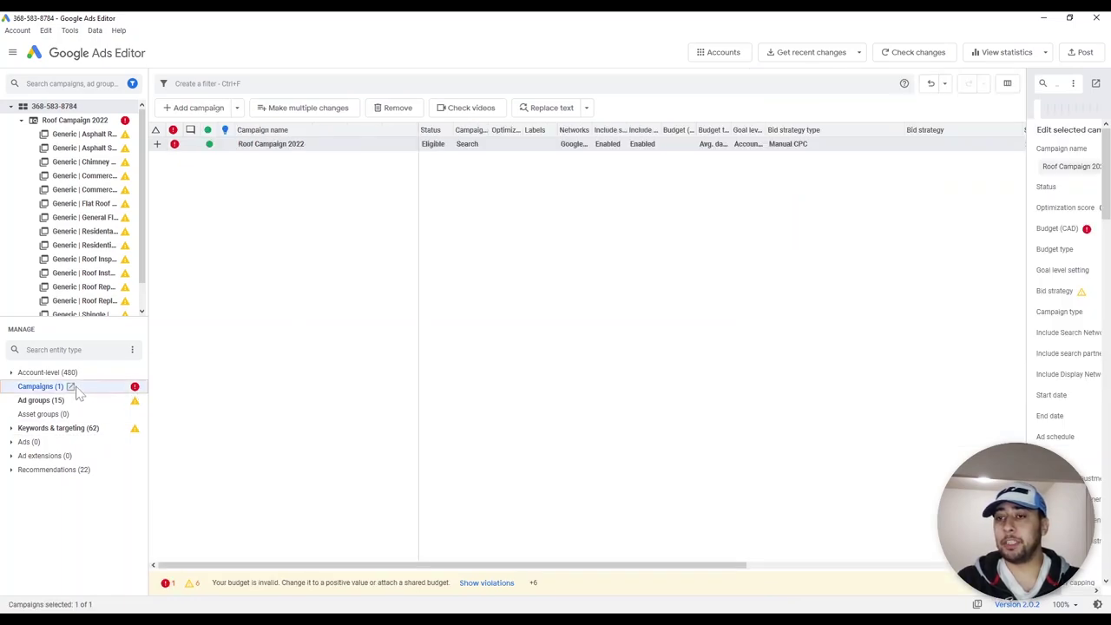
click(60, 428)
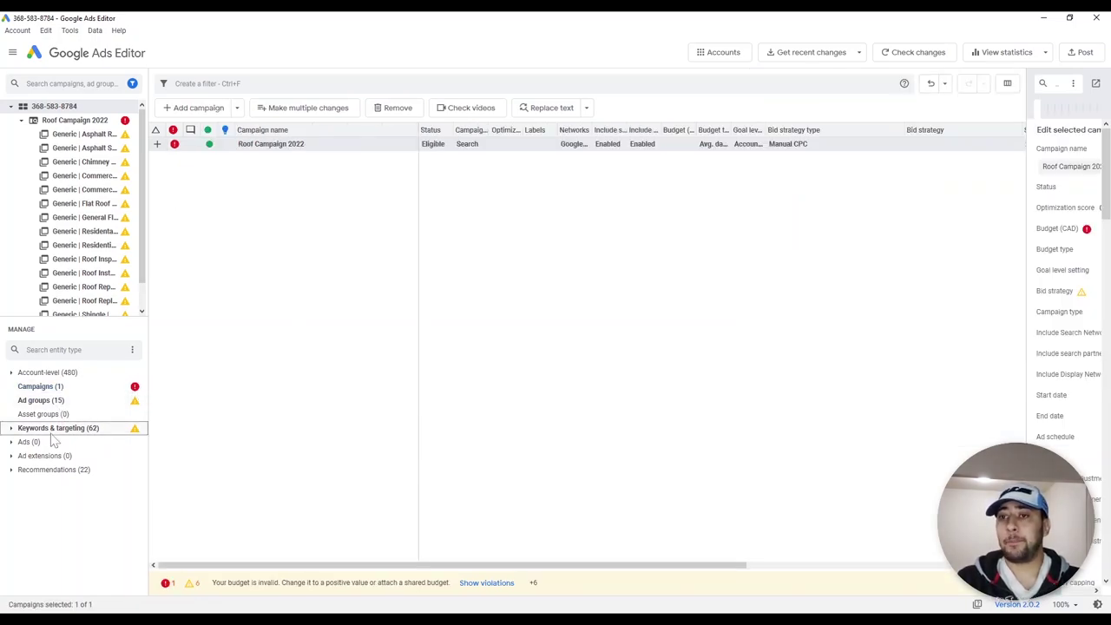
click(61, 429)
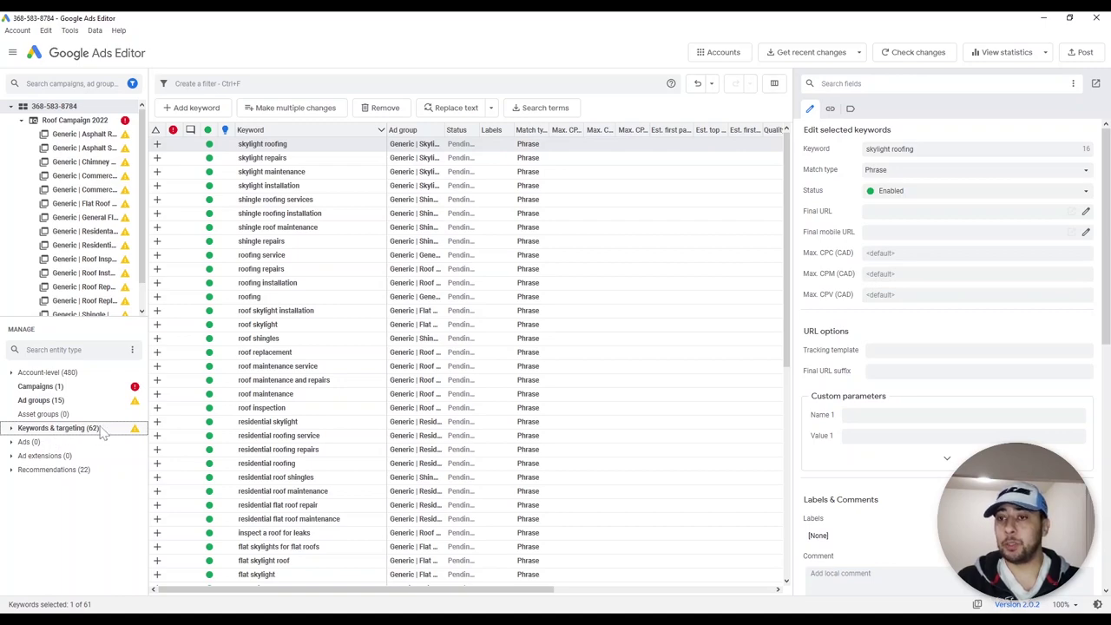
Show the ad groups, widen their edit pane, and inspect the settings of Asphalt Roof, Asphalt Shingle and Roof Repair
click(57, 404)
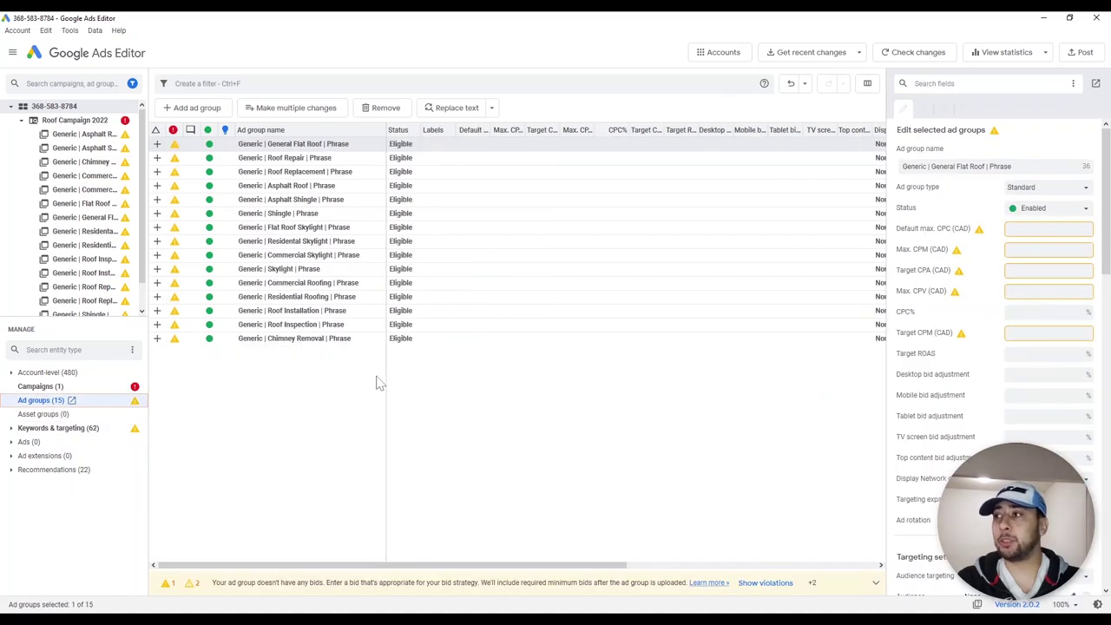
drag(888, 117, 748, 117)
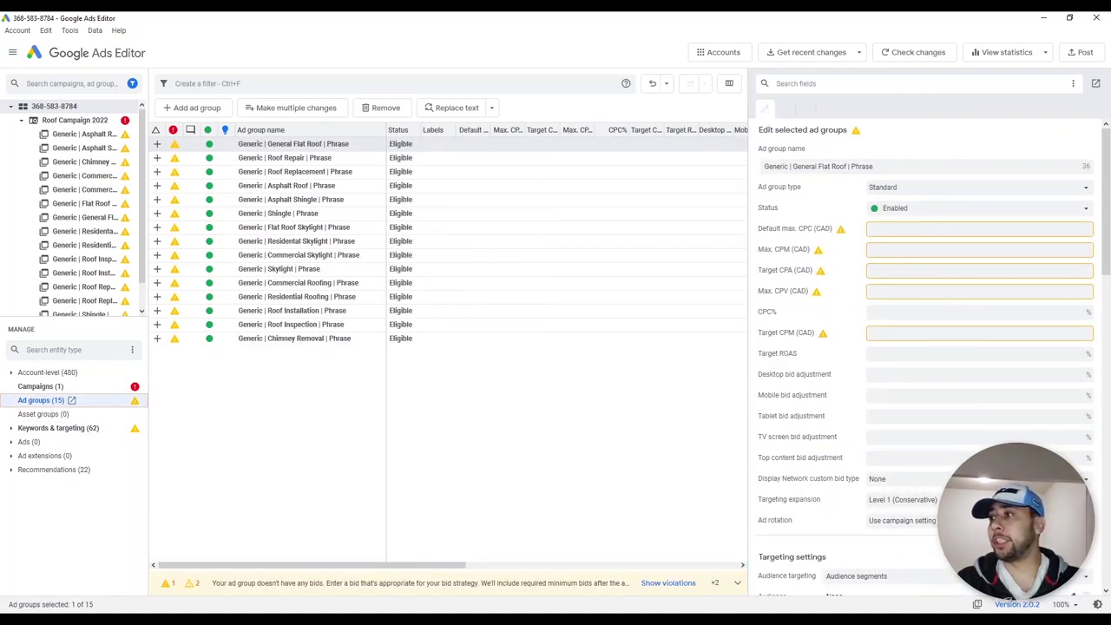
click(353, 186)
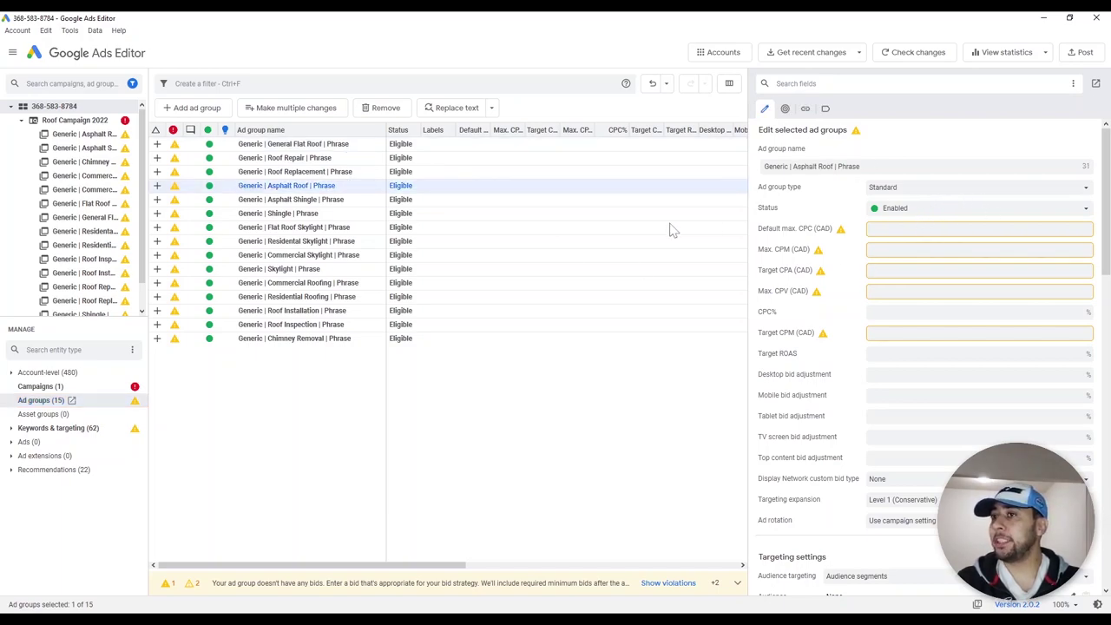
click(308, 200)
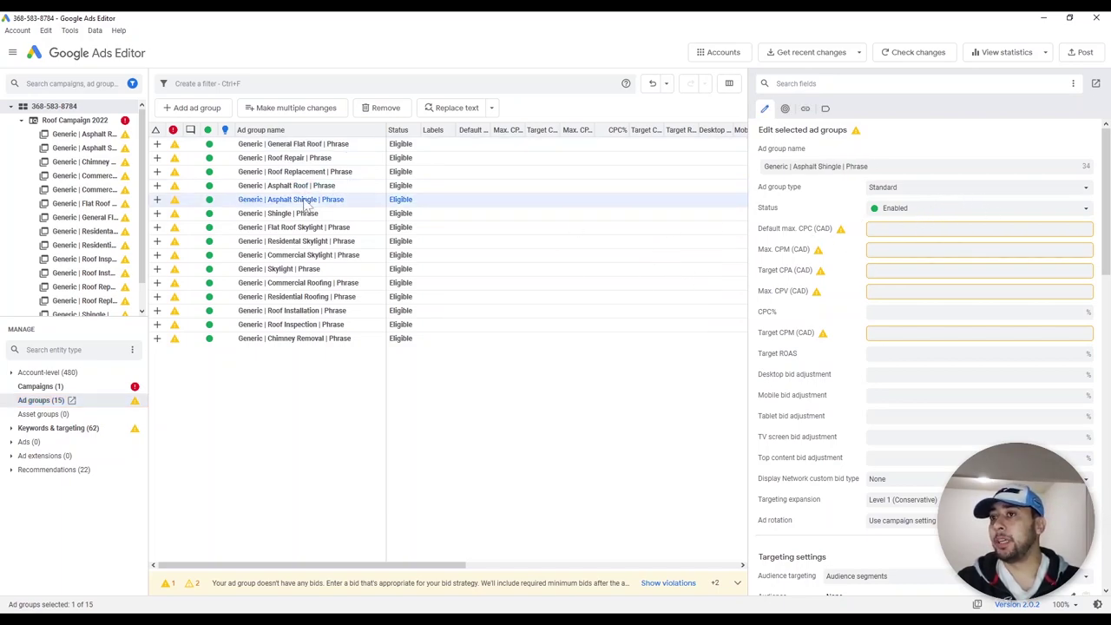
click(312, 158)
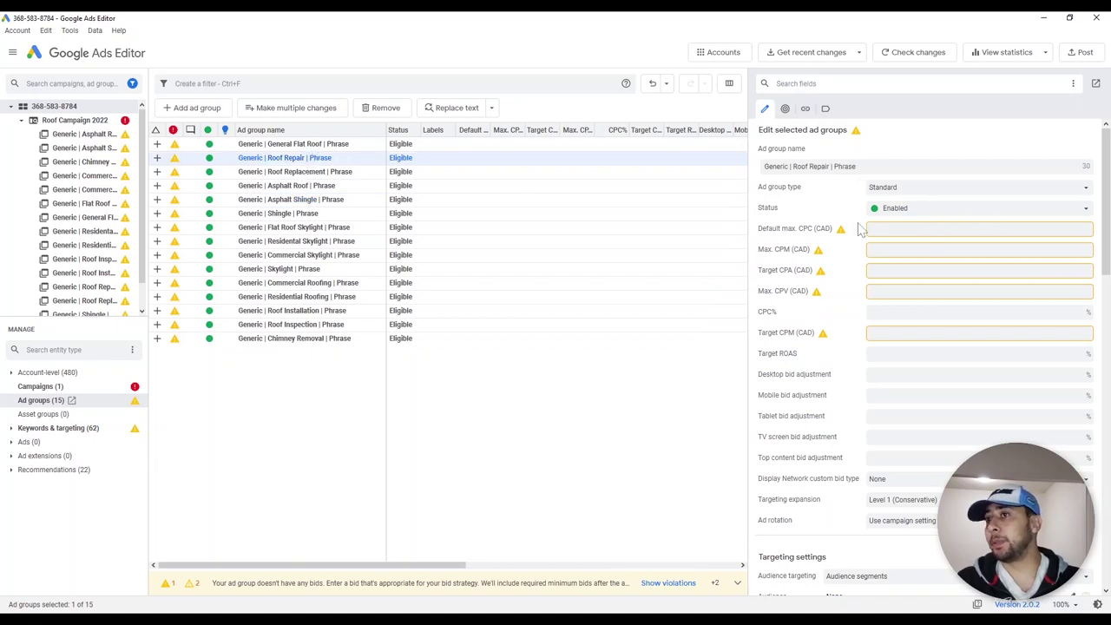
Switch the status of all ad groups together to Paused and back to Enabled
click(349, 218)
key(ctrl+a)
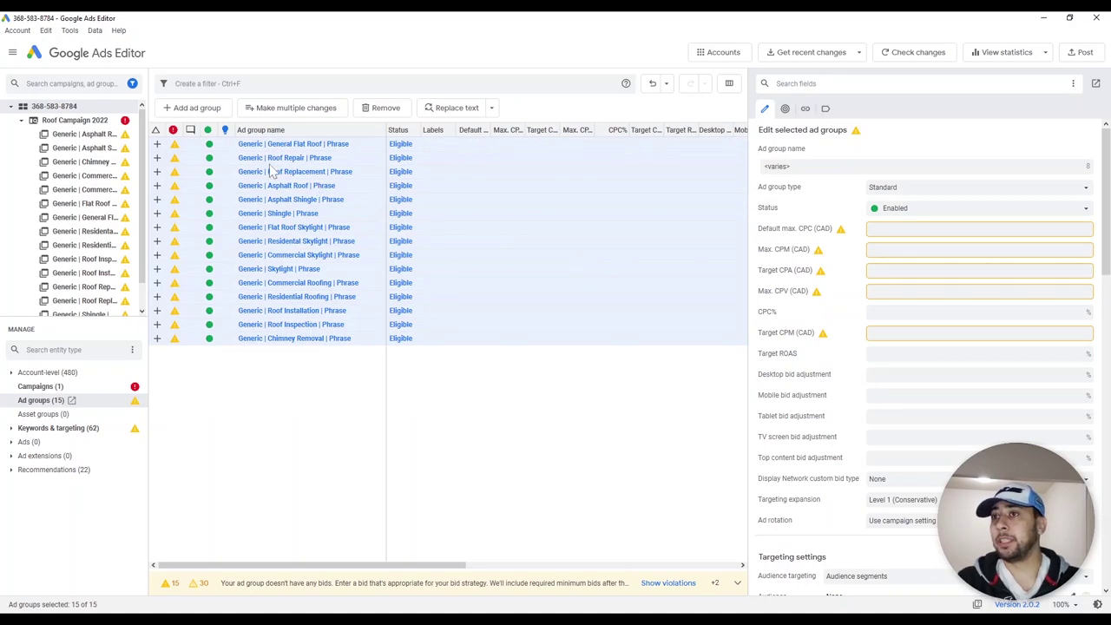
click(907, 230)
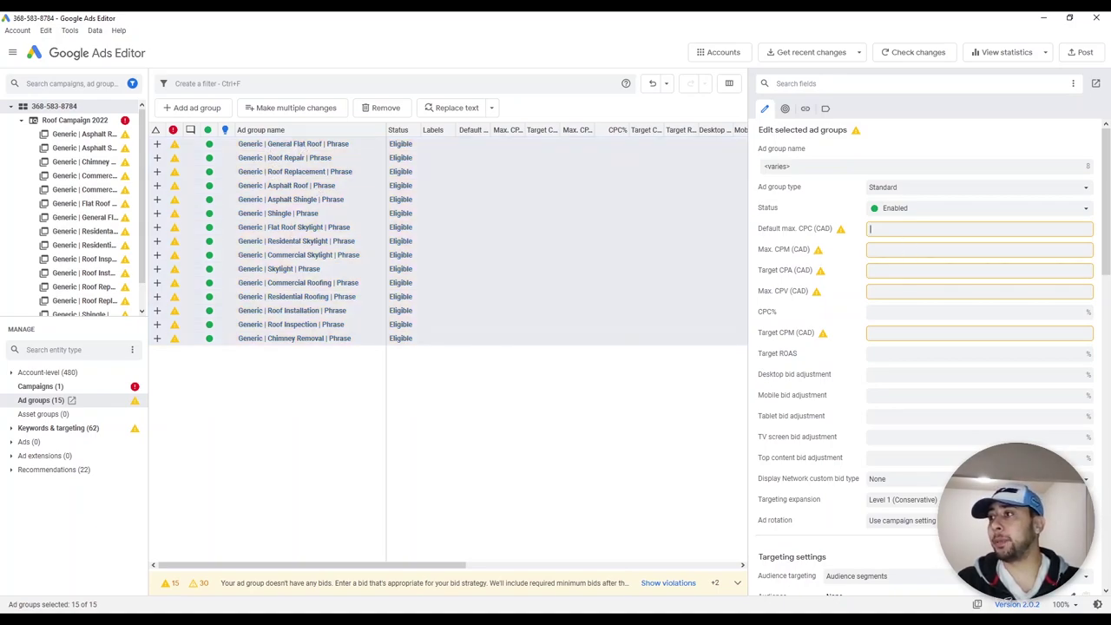
click(919, 208)
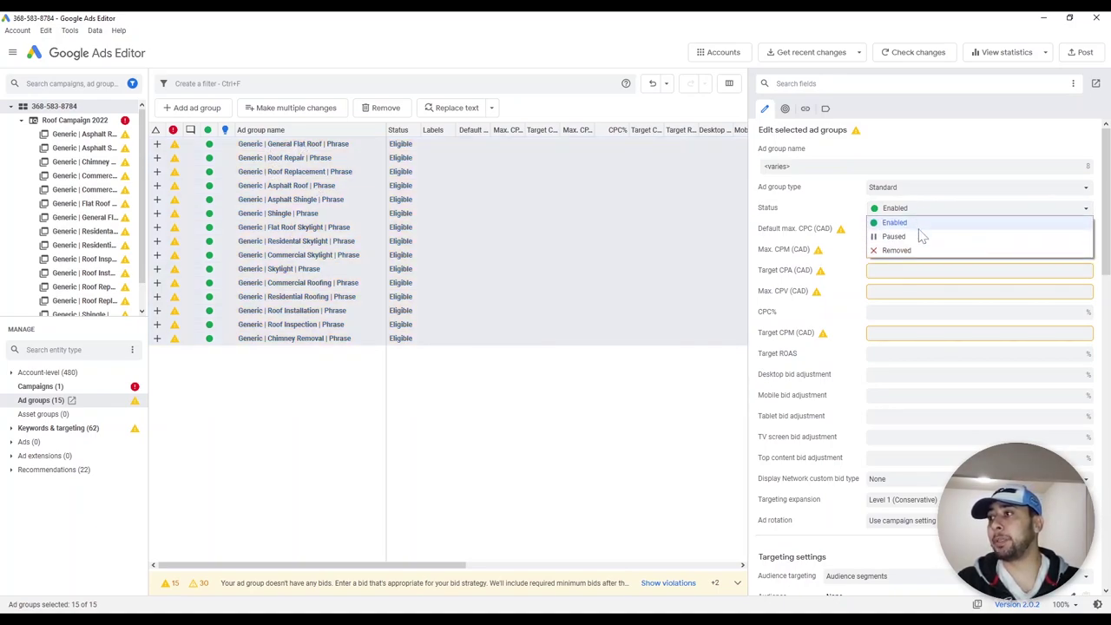
click(920, 238)
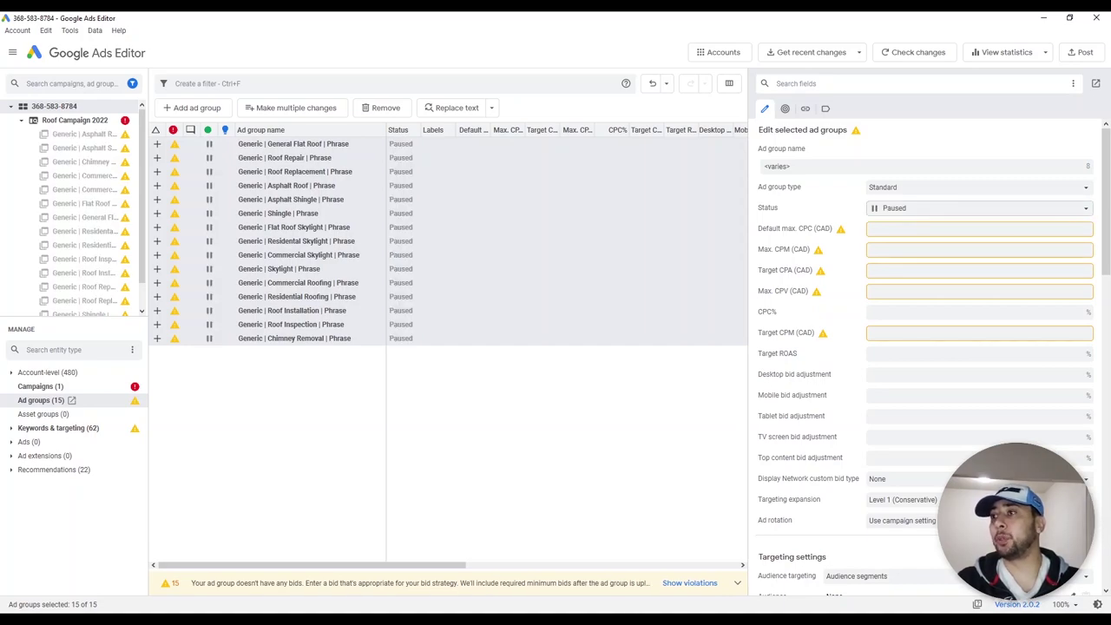
click(927, 215)
click(927, 224)
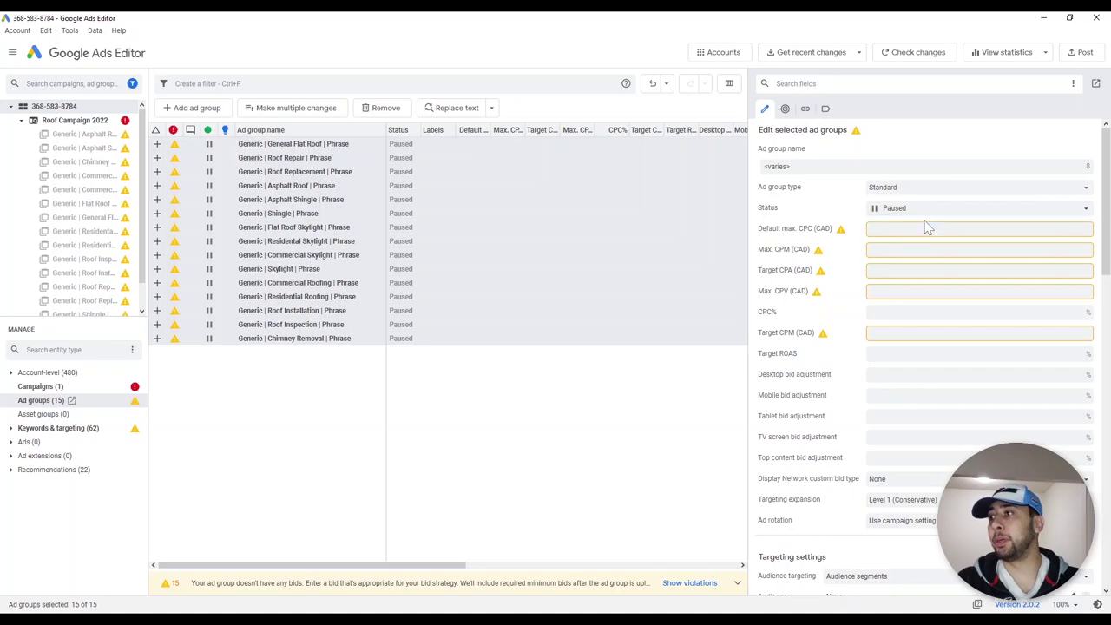
Show Roof Campaign 2022 in the campaigns view with a wider edit pane and set its budget to 20 CAD
click(86, 387)
drag(1025, 166, 665, 165)
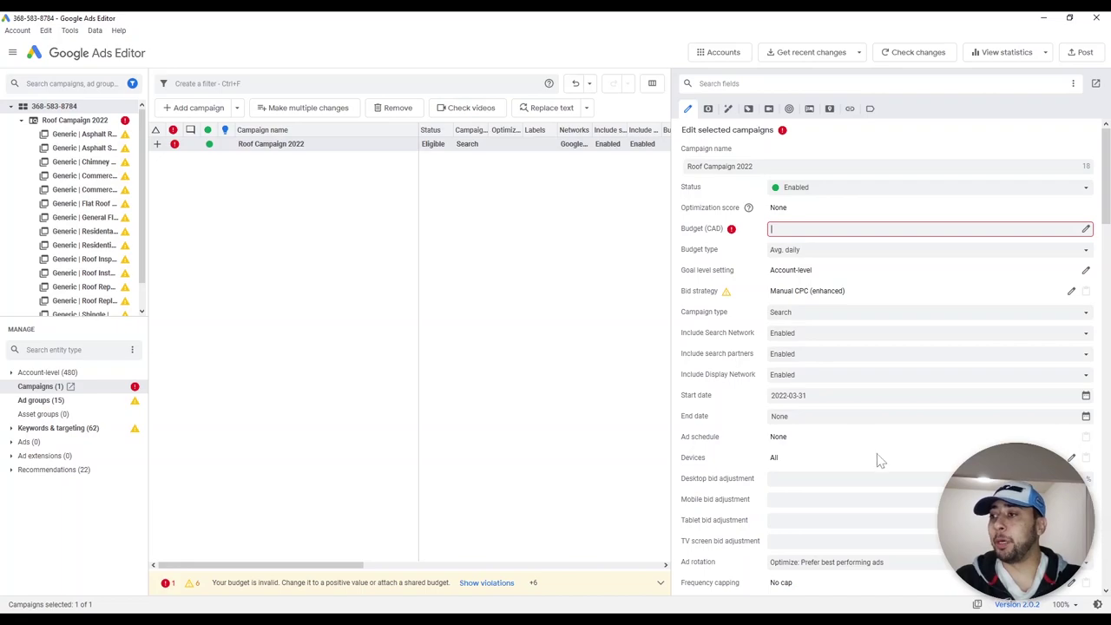
scroll(876, 460, down, 2)
scroll(877, 458, down, 2)
scroll(878, 458, up, 5)
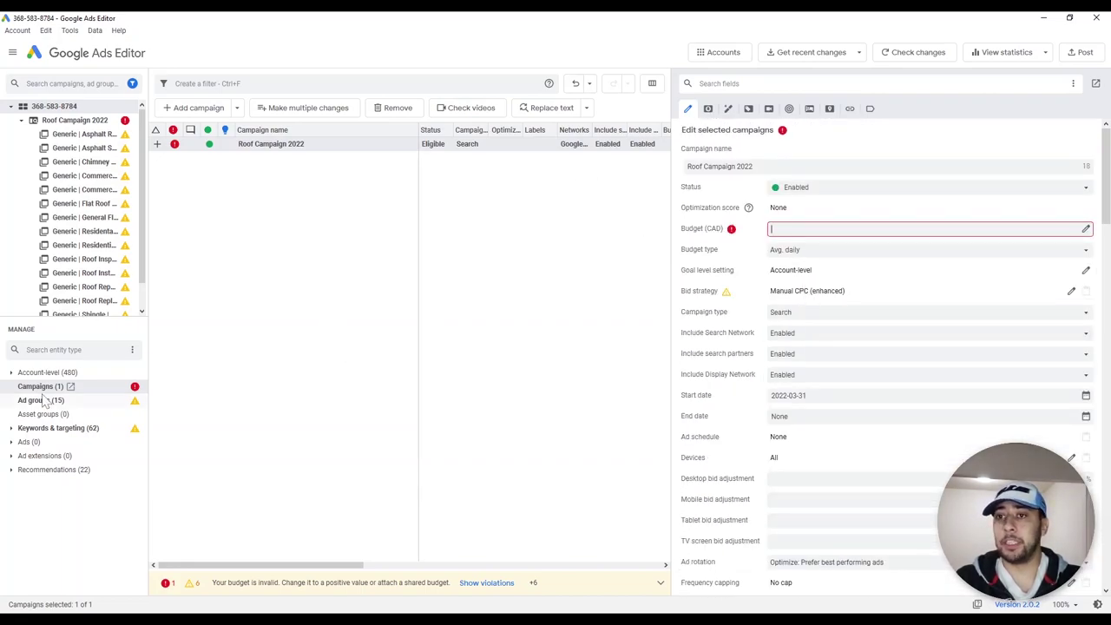
click(225, 145)
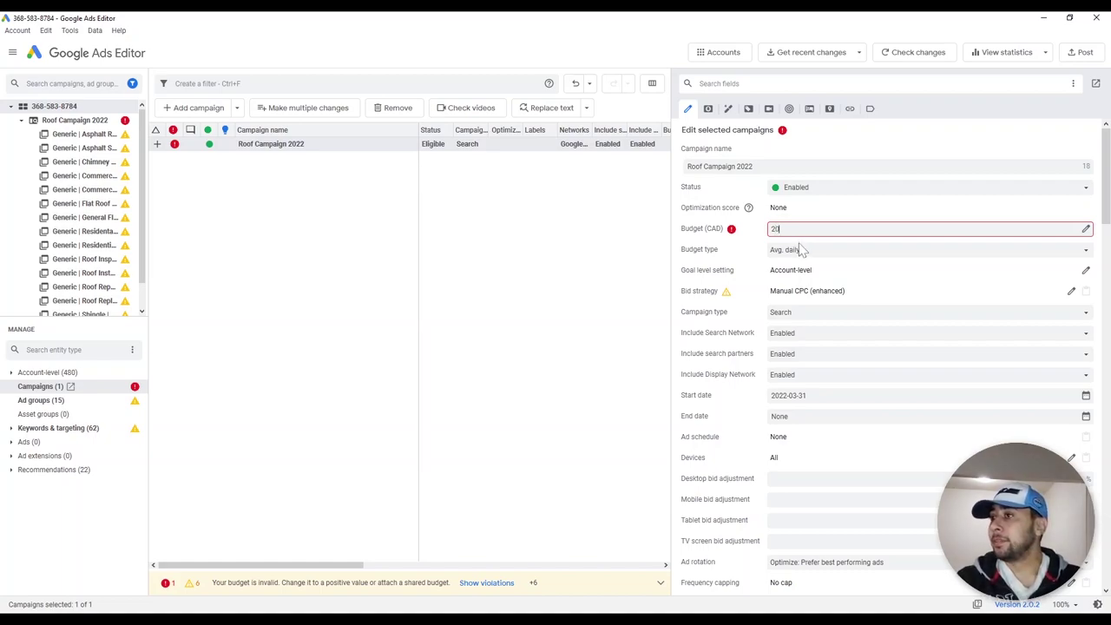
click(812, 270)
click(790, 228)
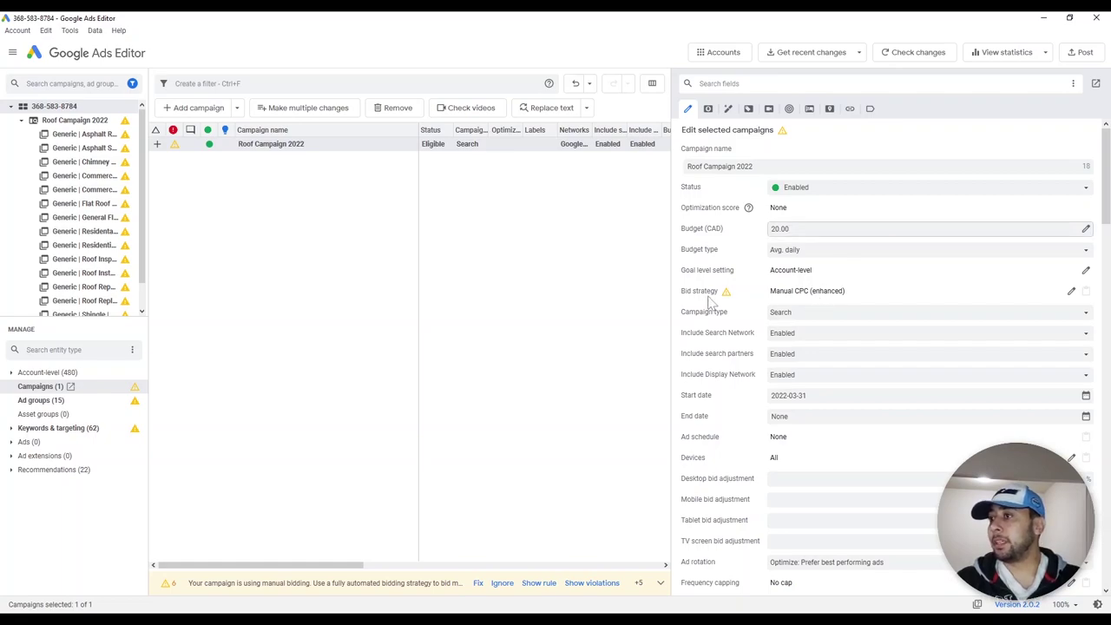
Change the campaign's bid strategy to Maximize conversions and look through the available campaign types
click(1071, 292)
click(467, 182)
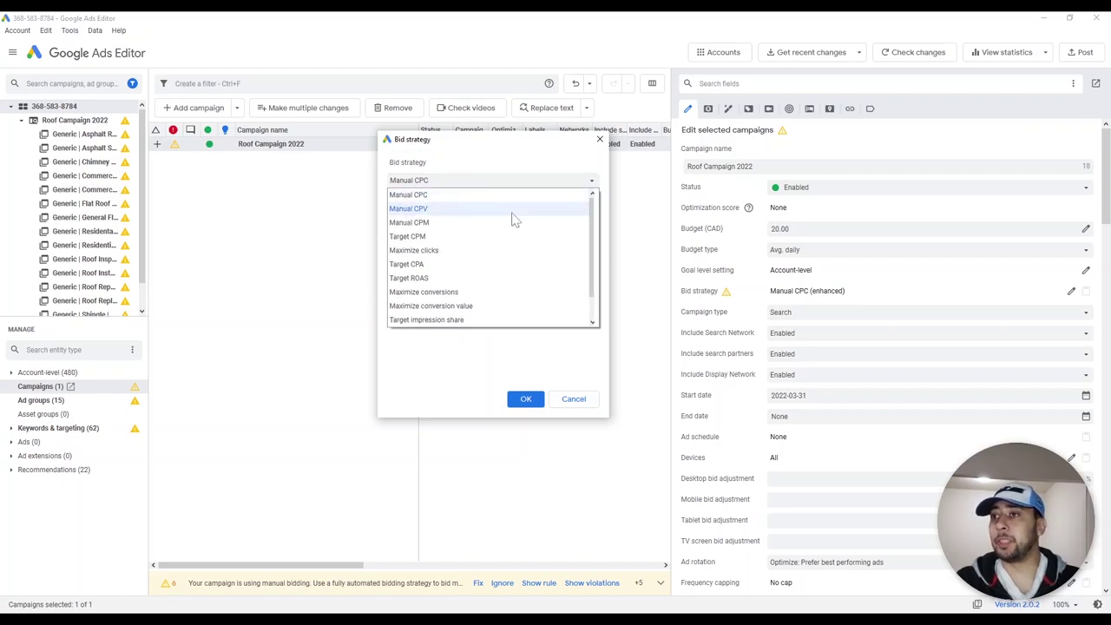
click(491, 292)
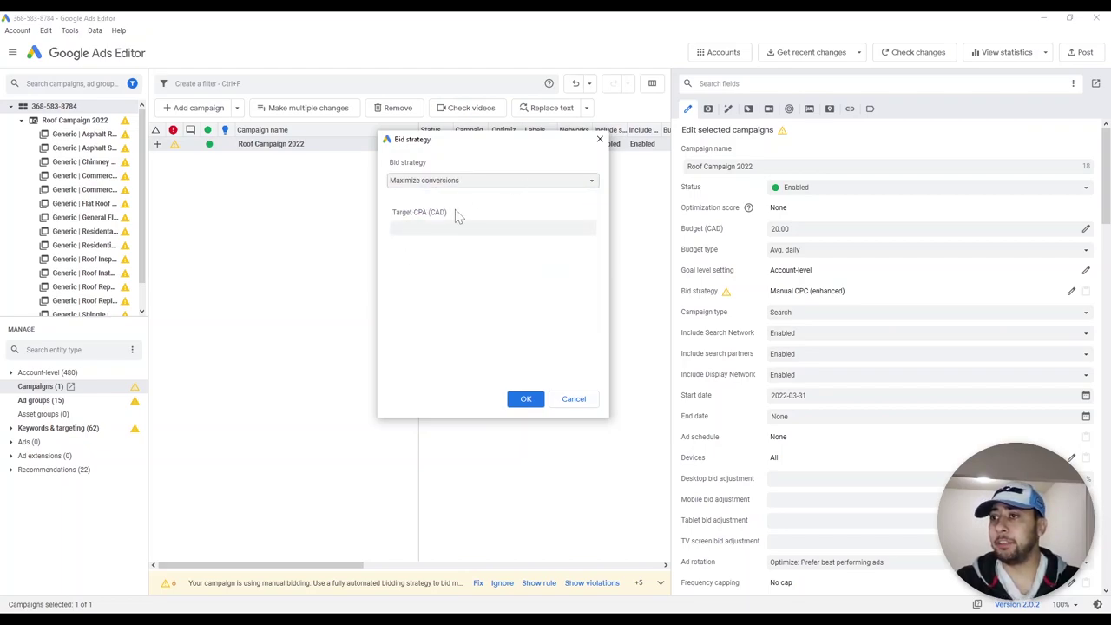
click(525, 401)
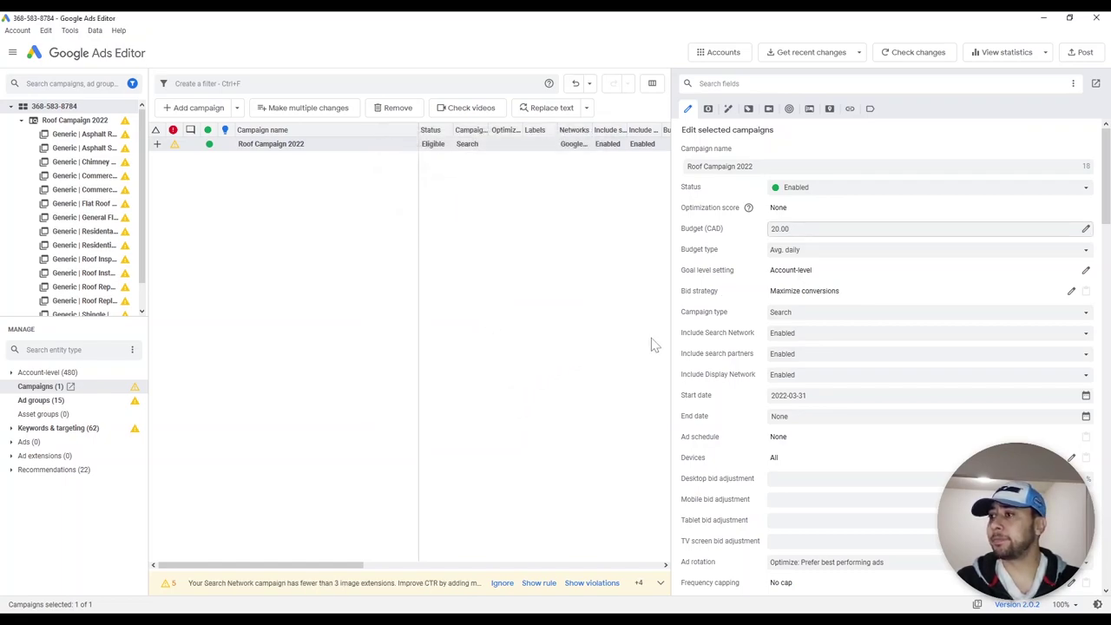
click(797, 314)
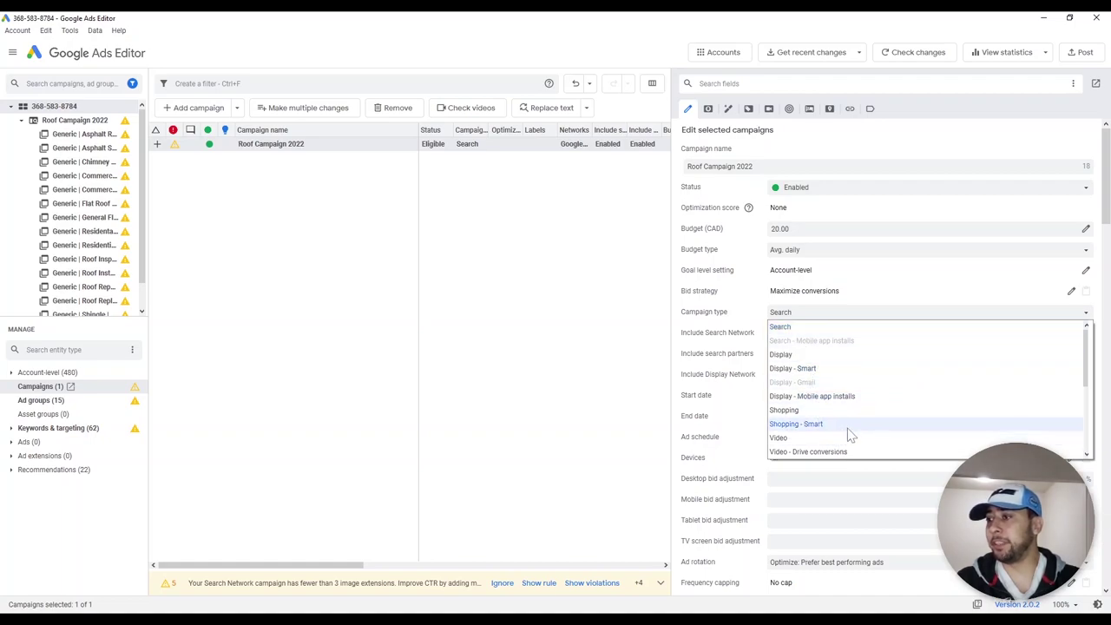
click(736, 317)
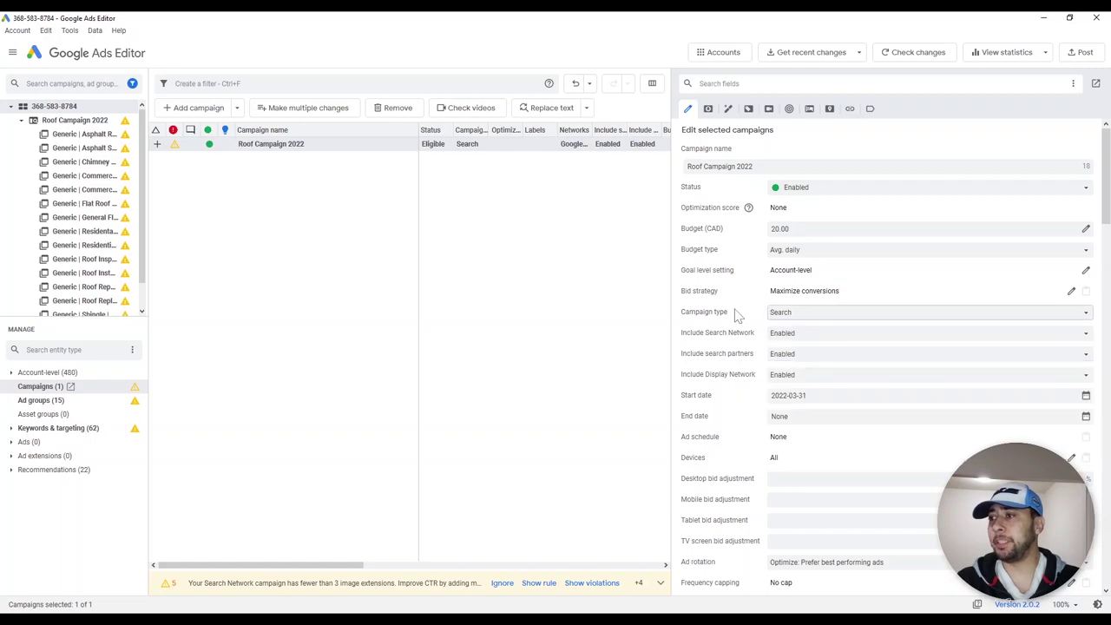
Set the campaign's Search Network, search partners and Display Network inclusion to Disabled
click(801, 333)
click(795, 362)
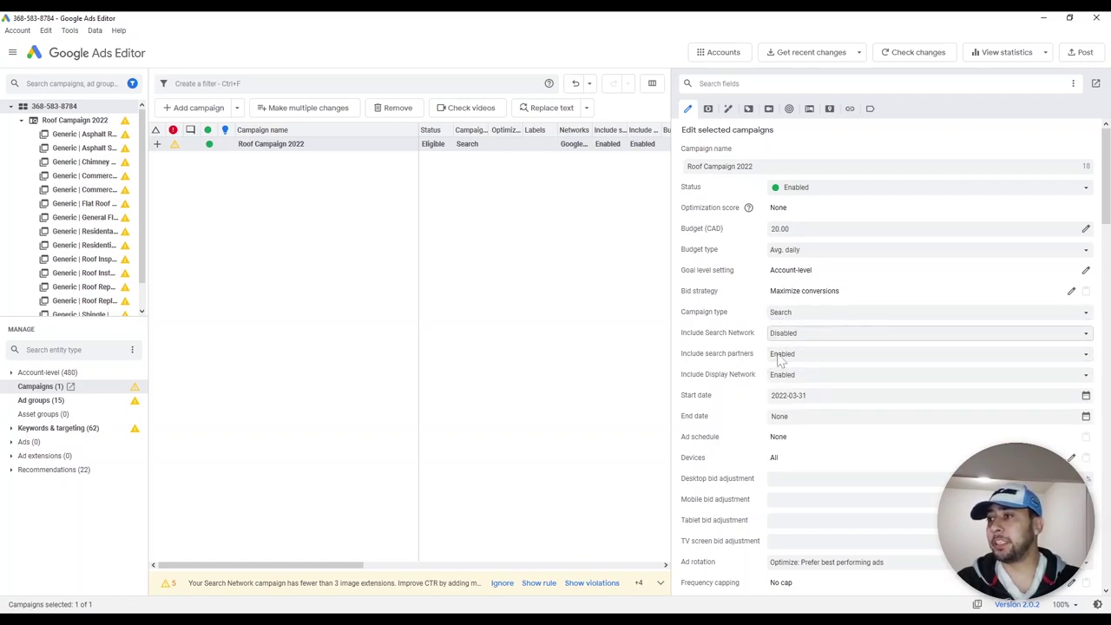
click(807, 356)
click(801, 382)
click(804, 375)
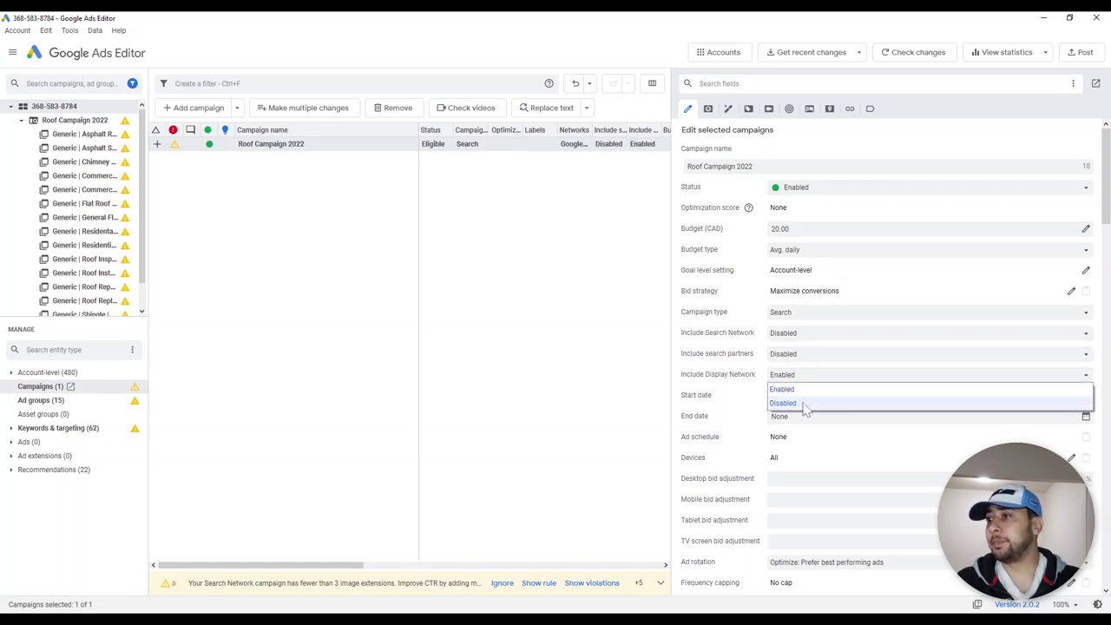
click(804, 405)
Set Include Search Network back to Enabled for the campaign
click(801, 335)
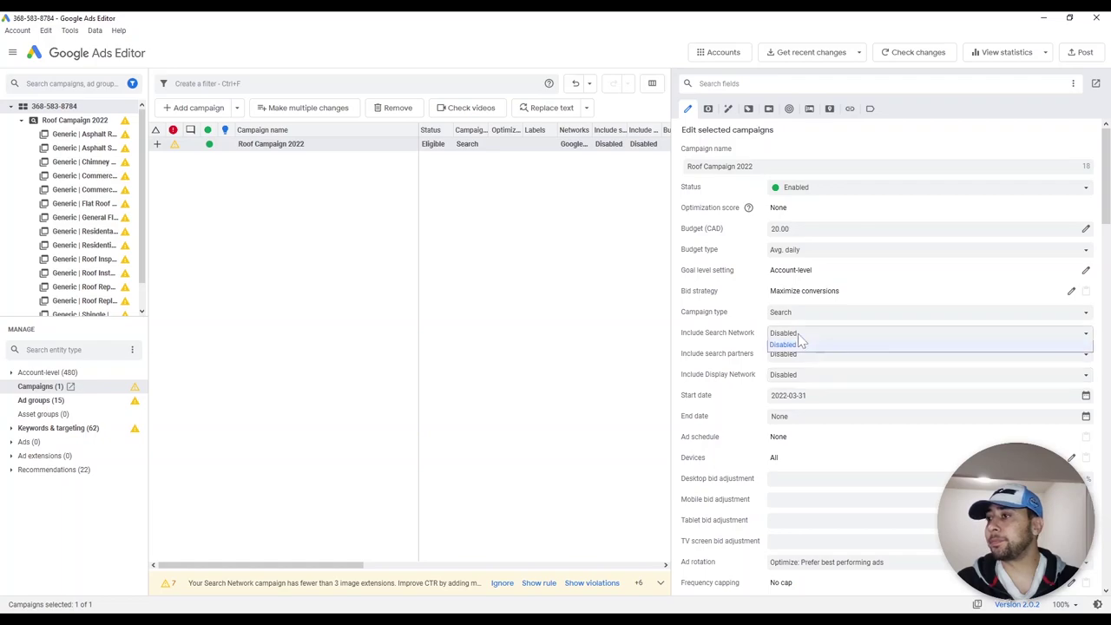
click(803, 348)
click(790, 335)
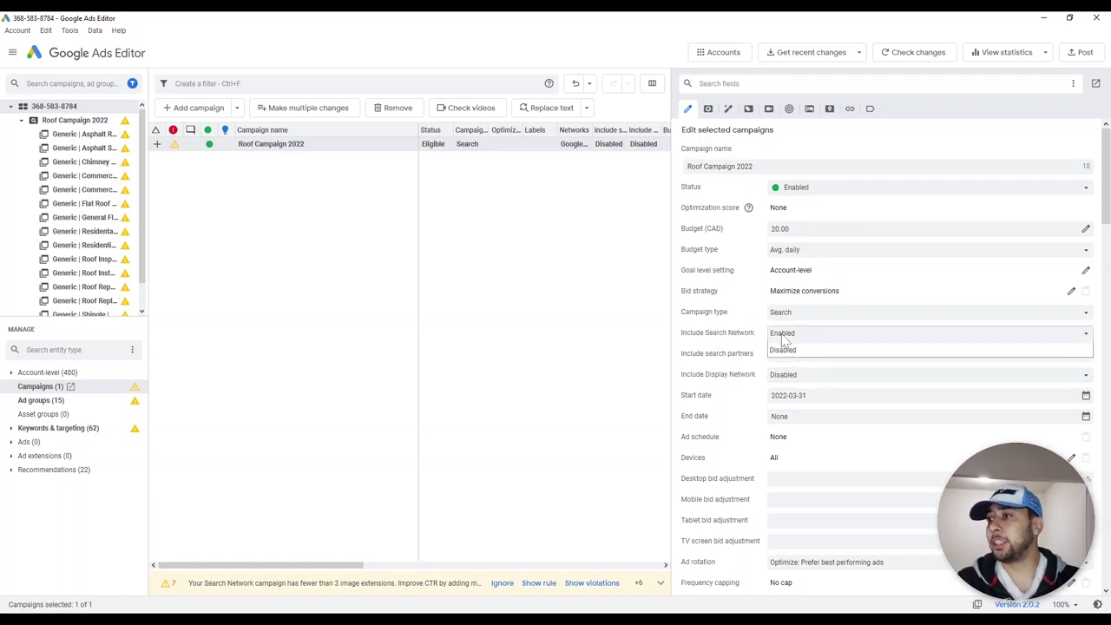
click(799, 344)
Set the campaign's start date to 2022-04-01 and check the end date calendar without choosing a date
scroll(856, 358, down, 1)
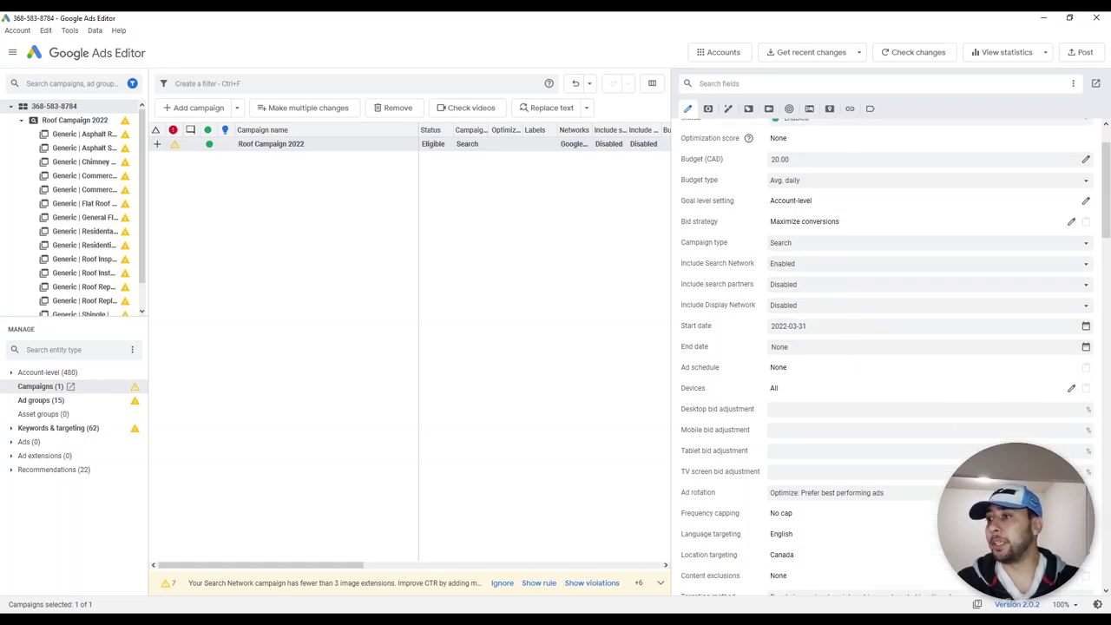
click(1086, 326)
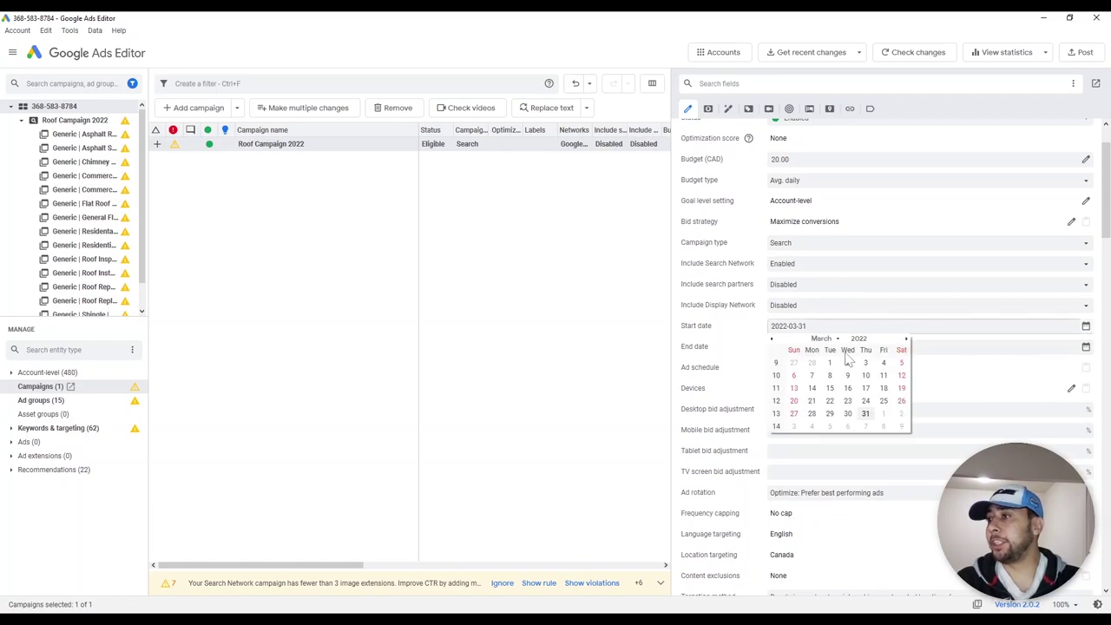
click(906, 340)
click(907, 340)
click(906, 340)
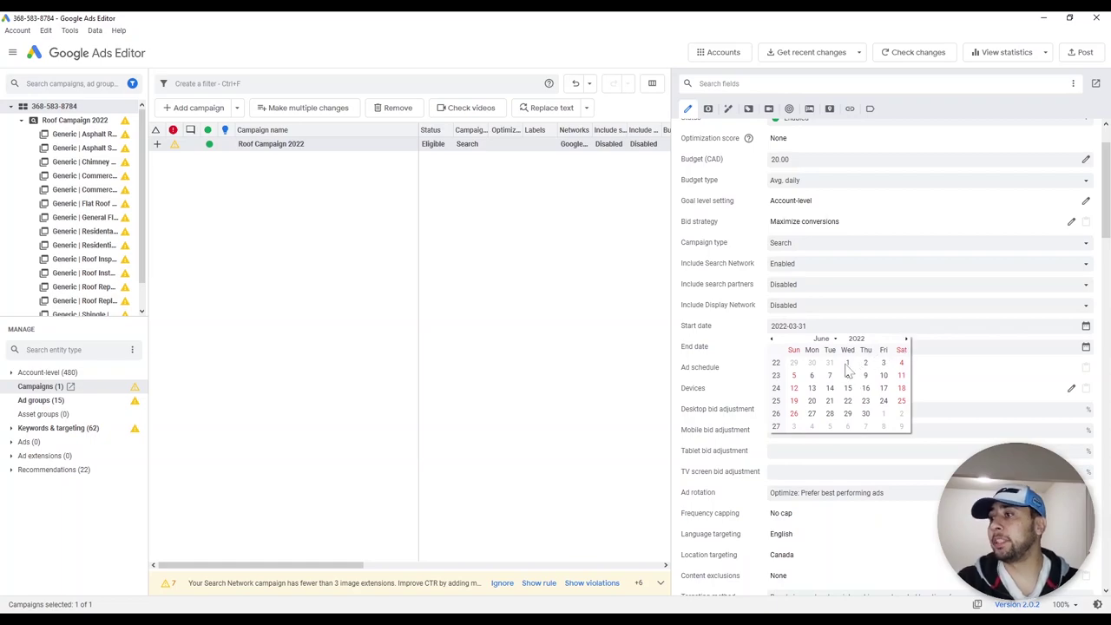
click(772, 340)
click(772, 339)
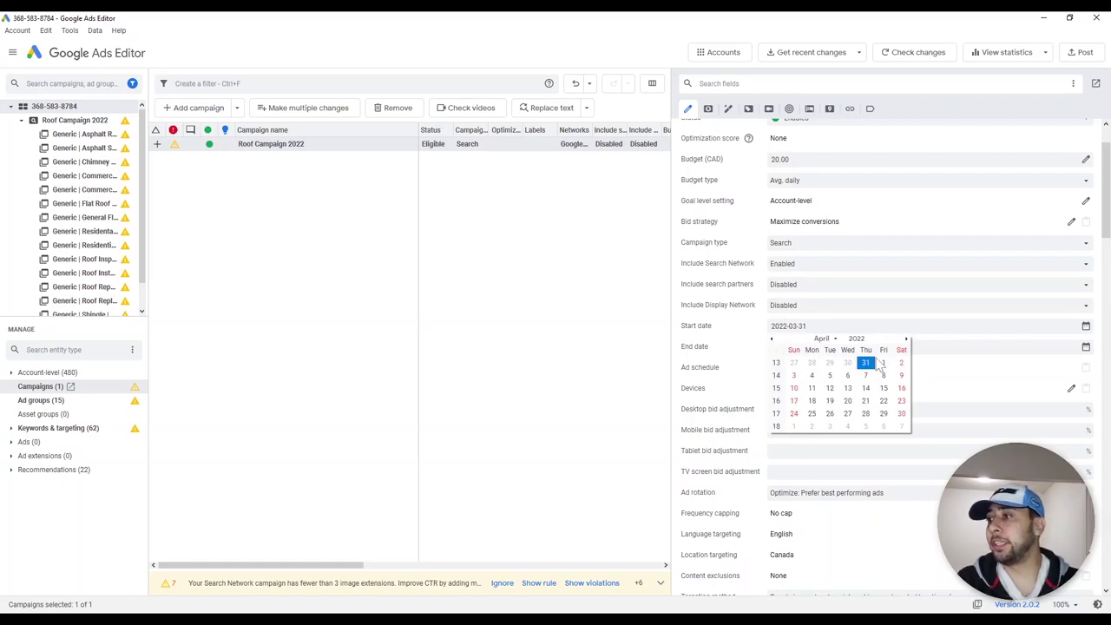
click(885, 365)
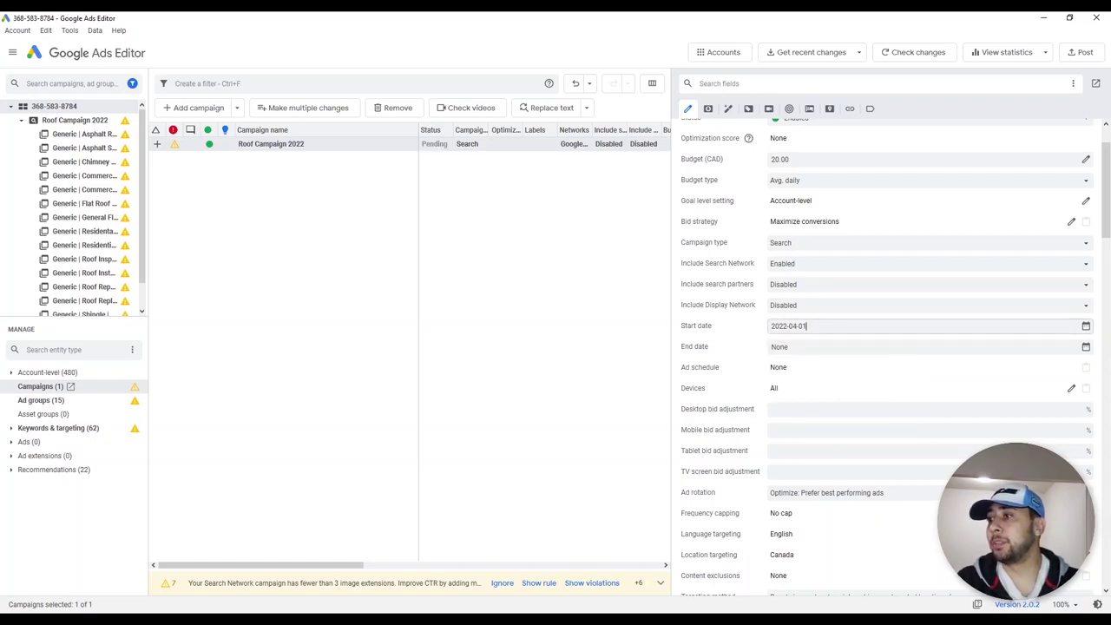
click(1086, 347)
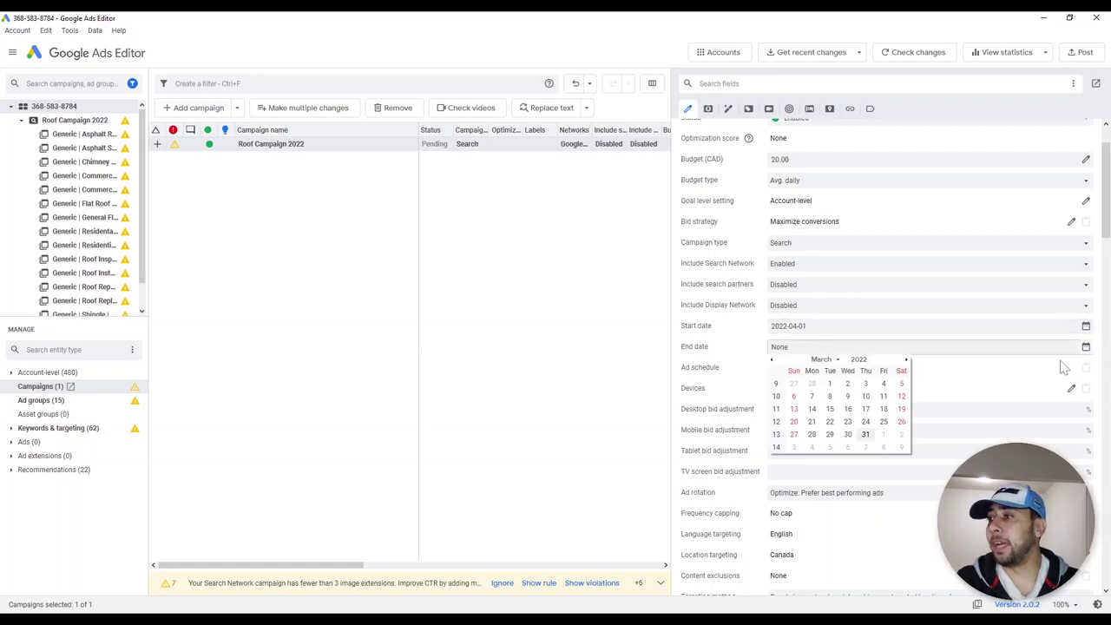
click(976, 372)
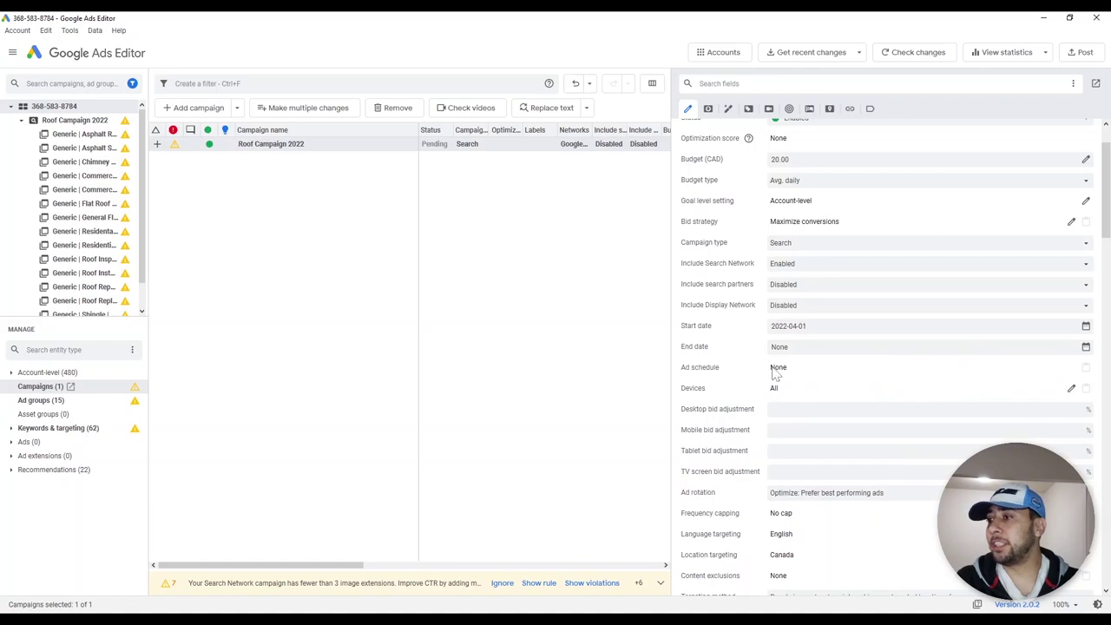
Inspect the campaign's device targeting options, including the custom operating system and carrier choices, then cancel
scroll(776, 372, down, 2)
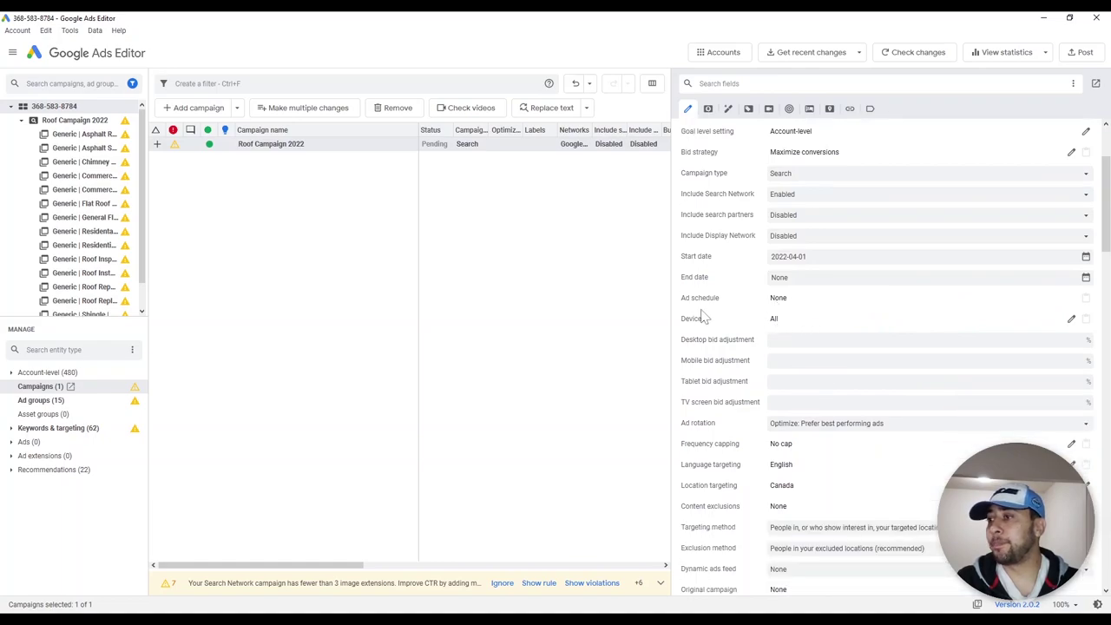
click(1071, 319)
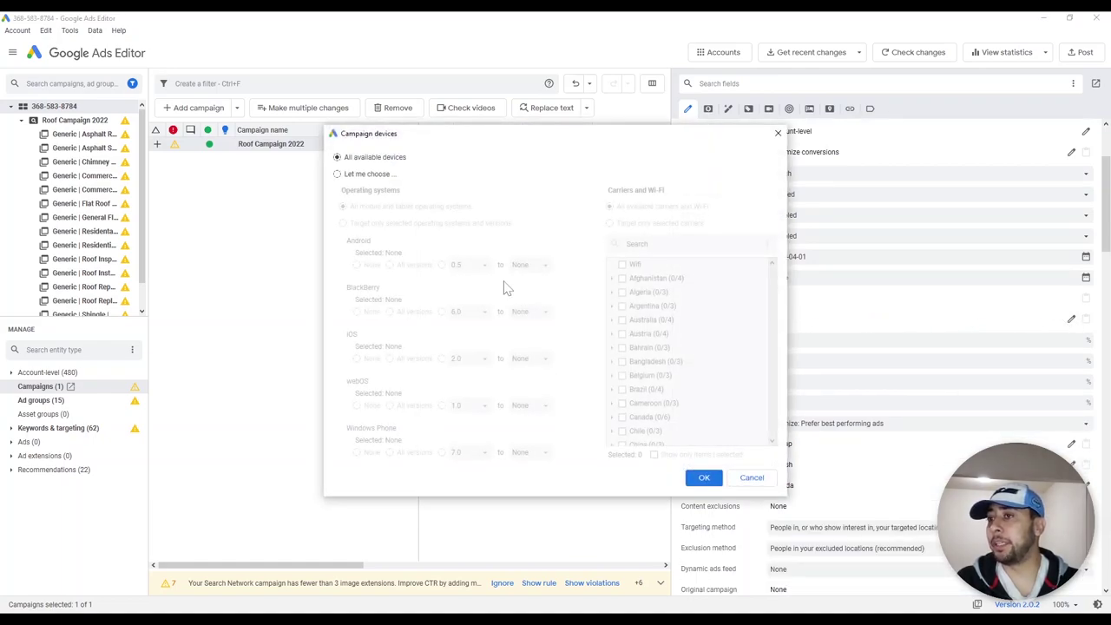
click(339, 173)
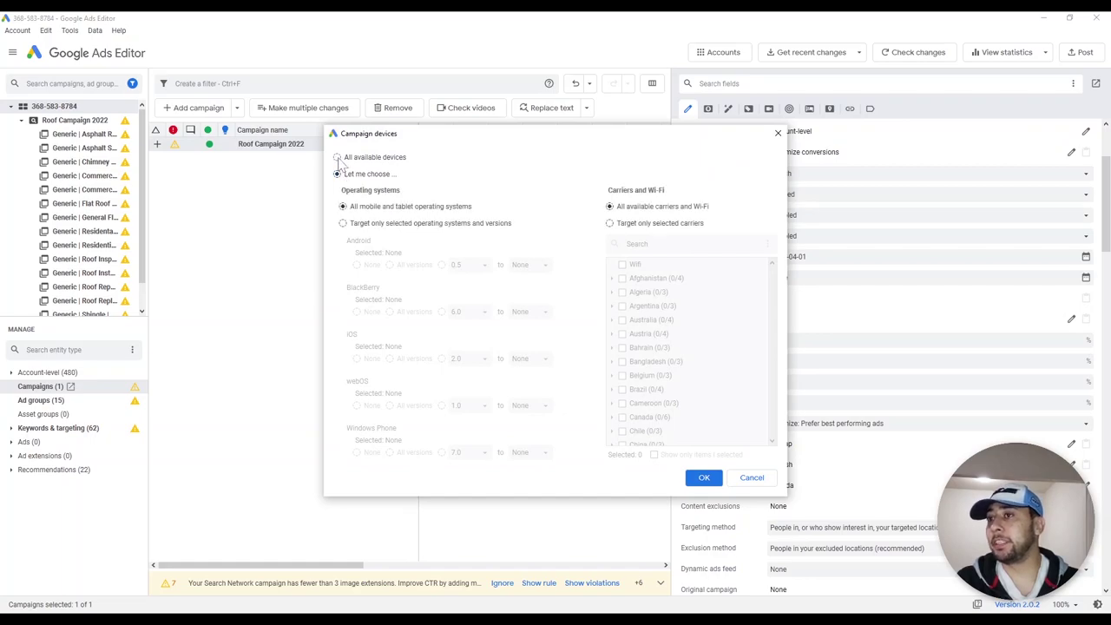
click(337, 158)
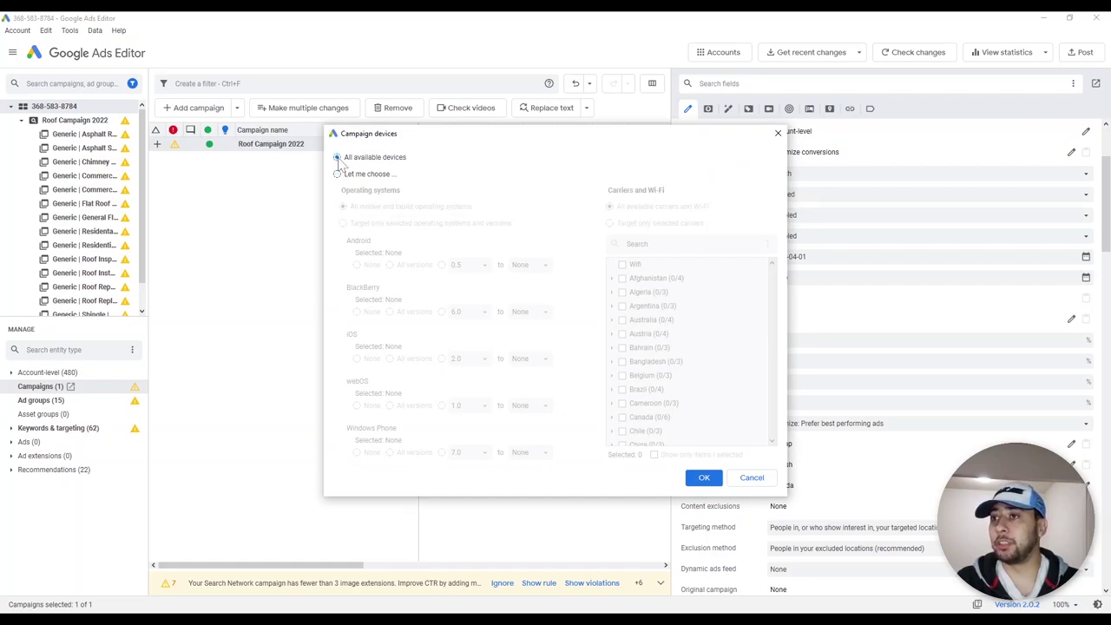
click(752, 478)
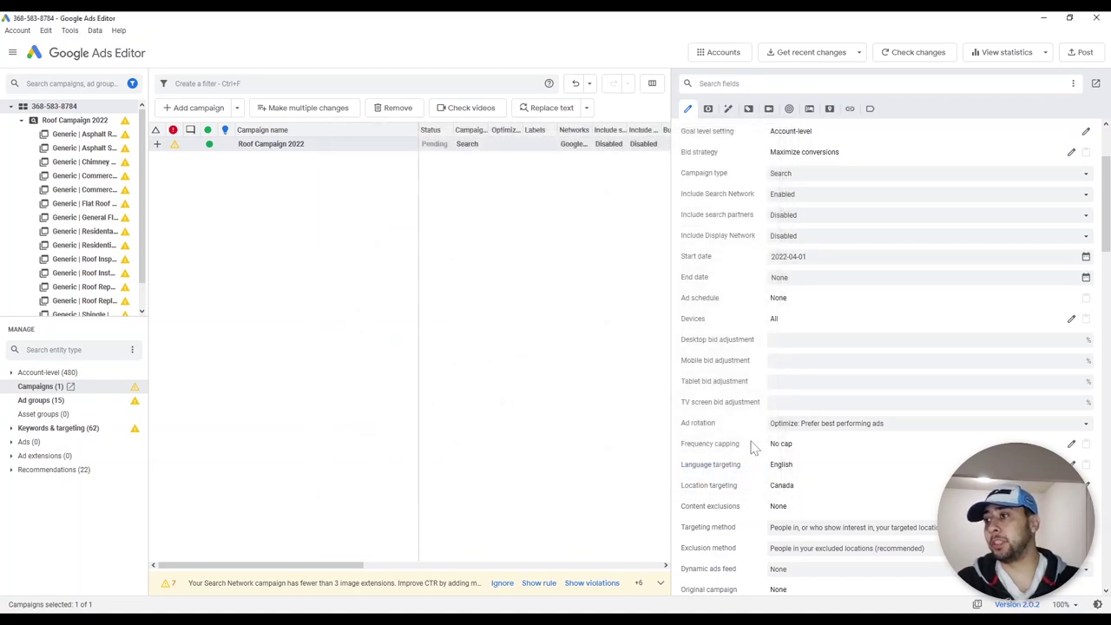
Examine the desktop, mobile and tablet bid adjustment fields and look over the campaign's main settings again
click(868, 339)
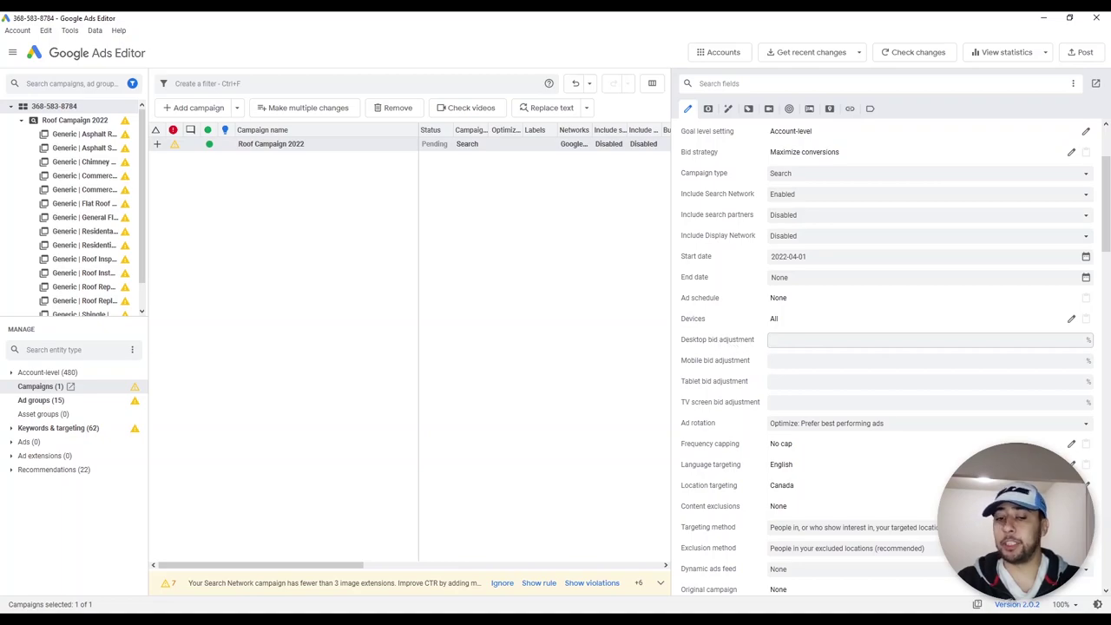
click(868, 360)
click(868, 381)
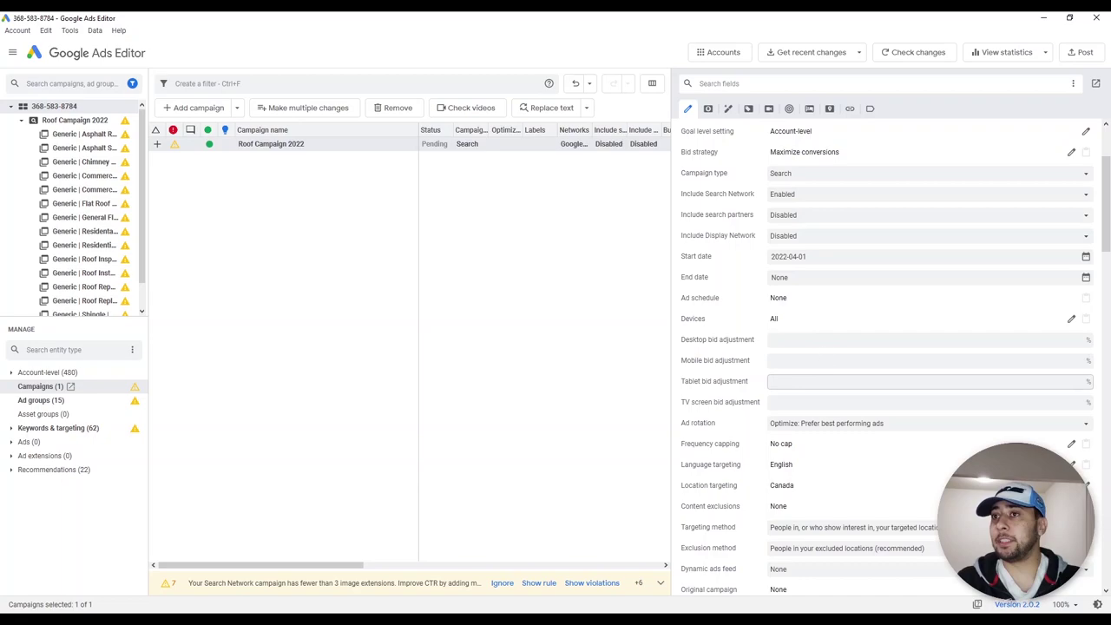
scroll(812, 248, up, 3)
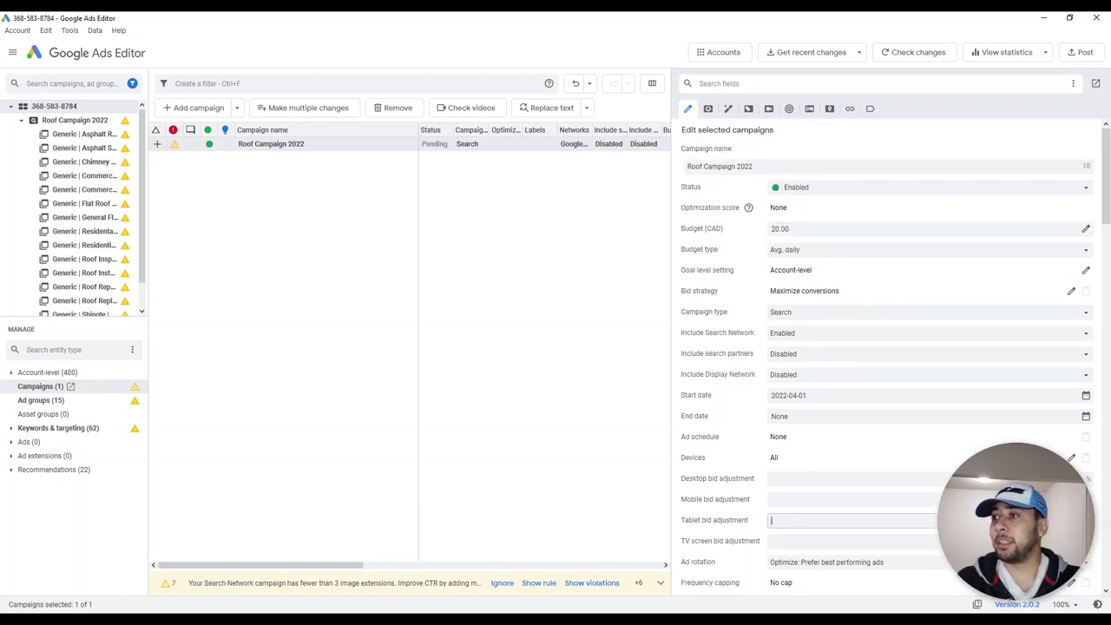
scroll(768, 408, down, 4)
scroll(804, 417, up, 4)
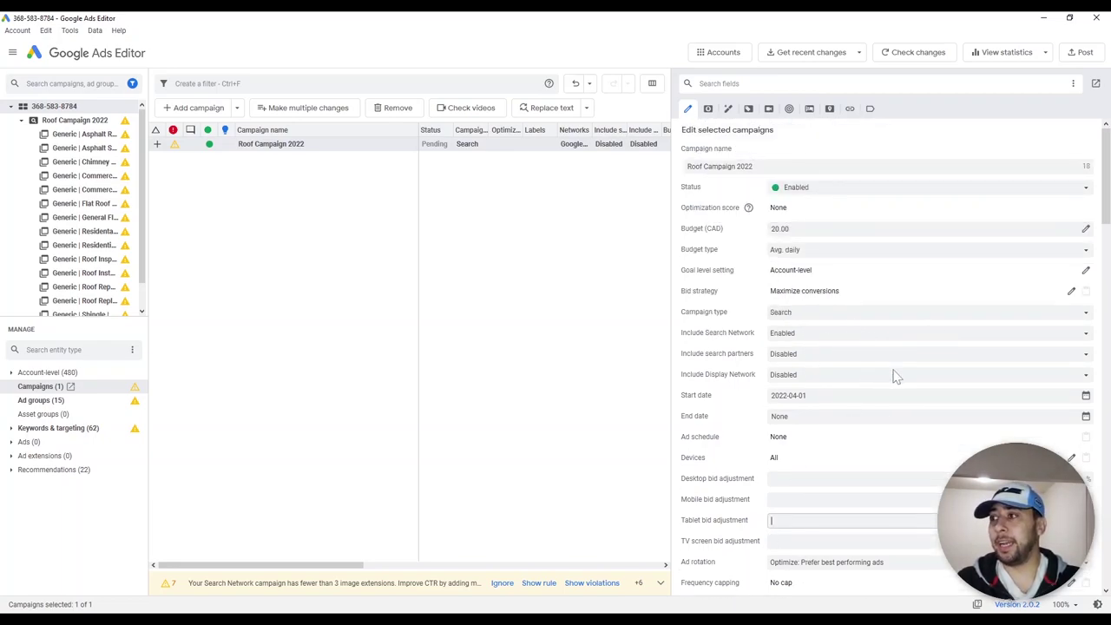
scroll(895, 369, down, 3)
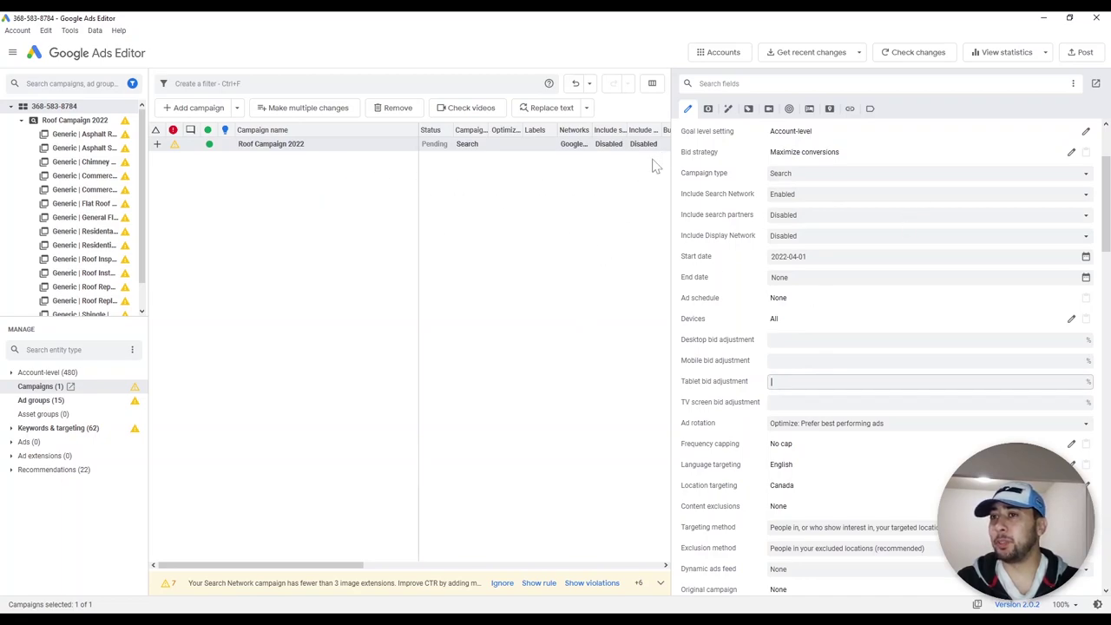
scroll(863, 338, up, 4)
Review the campaign's language, location and targeting method settings down to Dynamic Search Ads, and deselect the campaign
scroll(933, 301, down, 7)
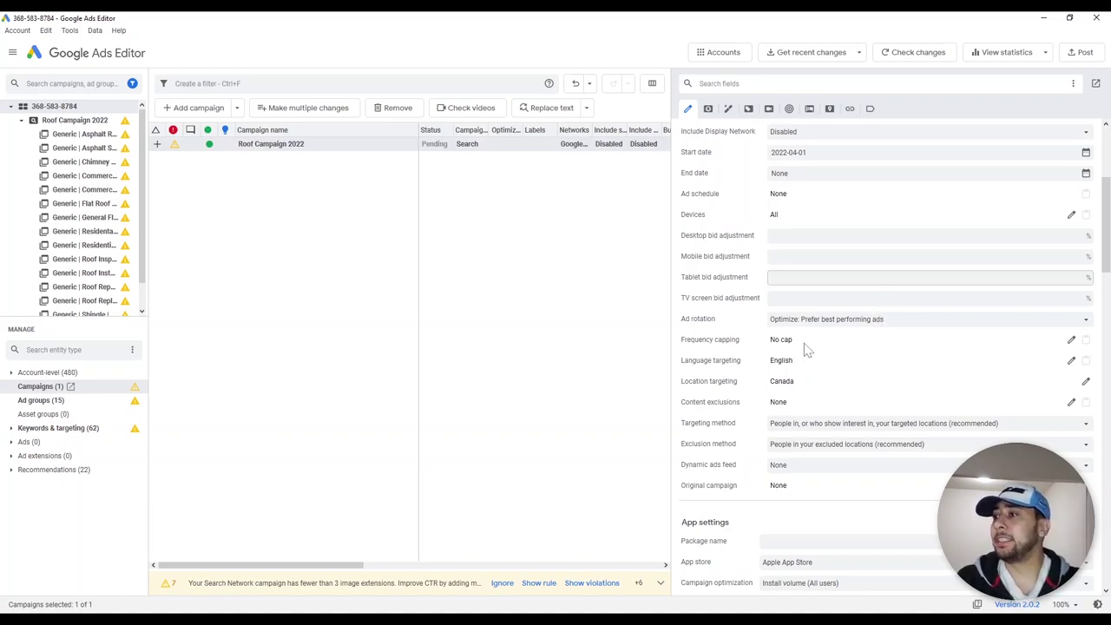
drag(721, 362, 821, 390)
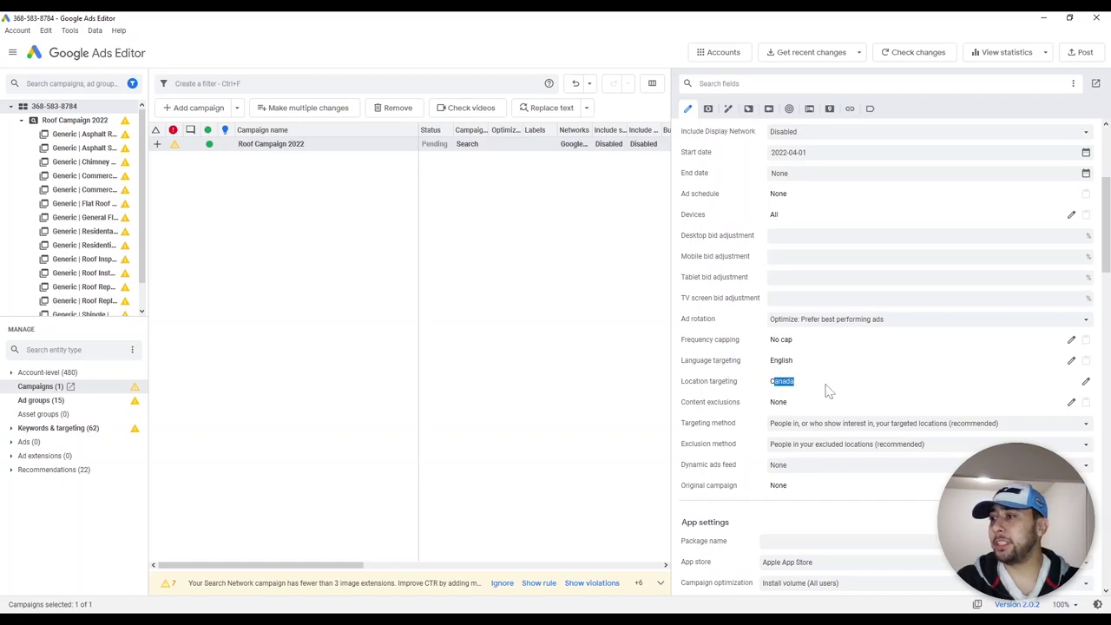
scroll(930, 376, down, 1)
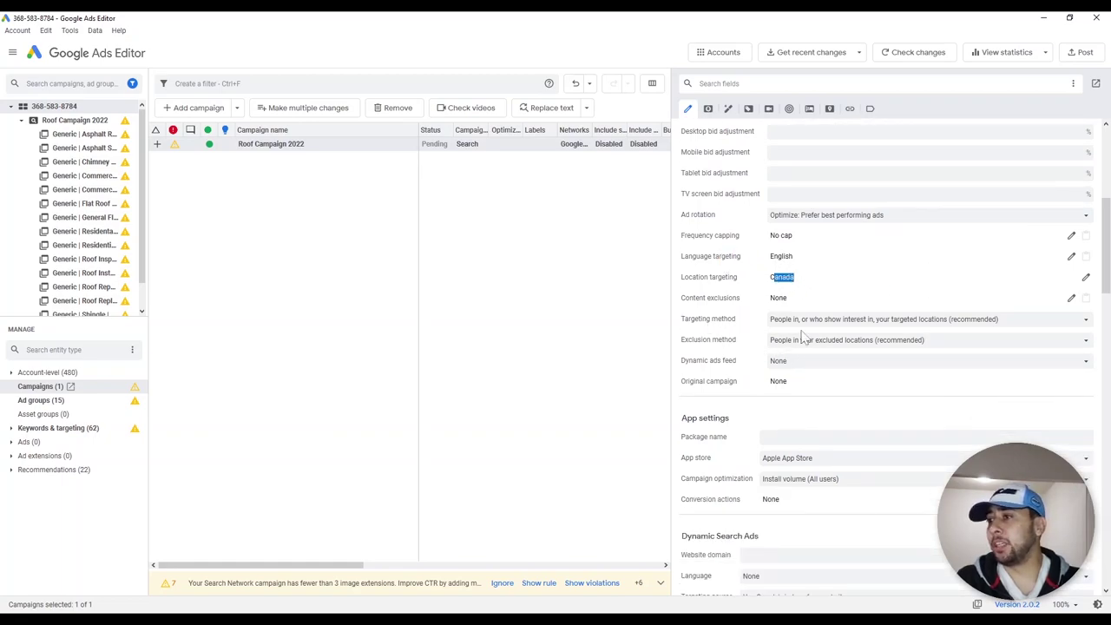
scroll(874, 397, down, 2)
scroll(875, 402, down, 2)
scroll(875, 399, up, 10)
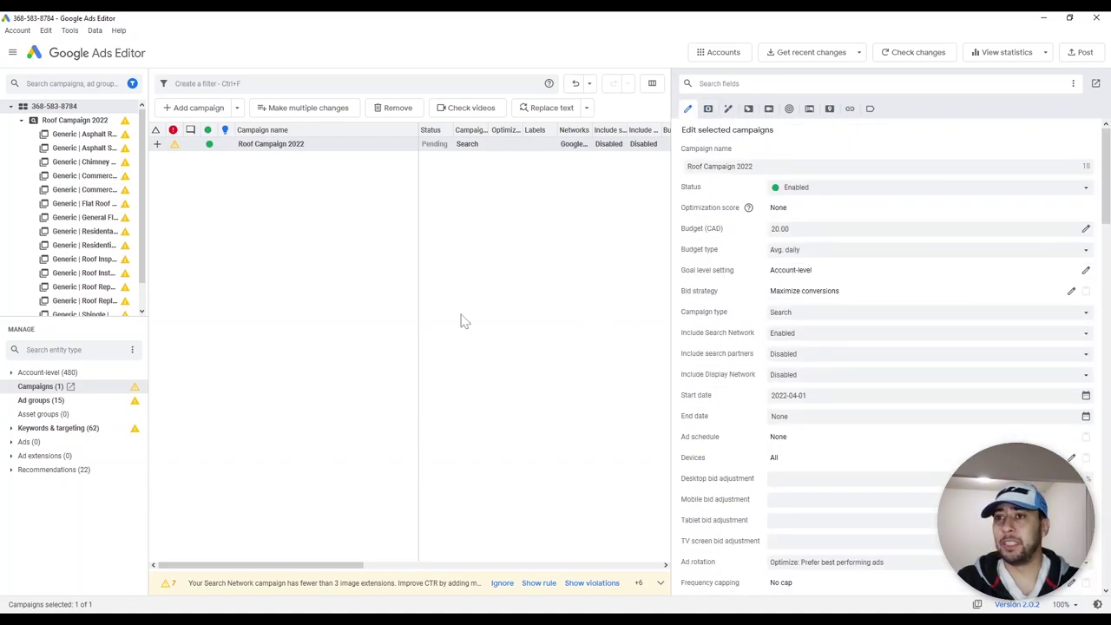
click(464, 322)
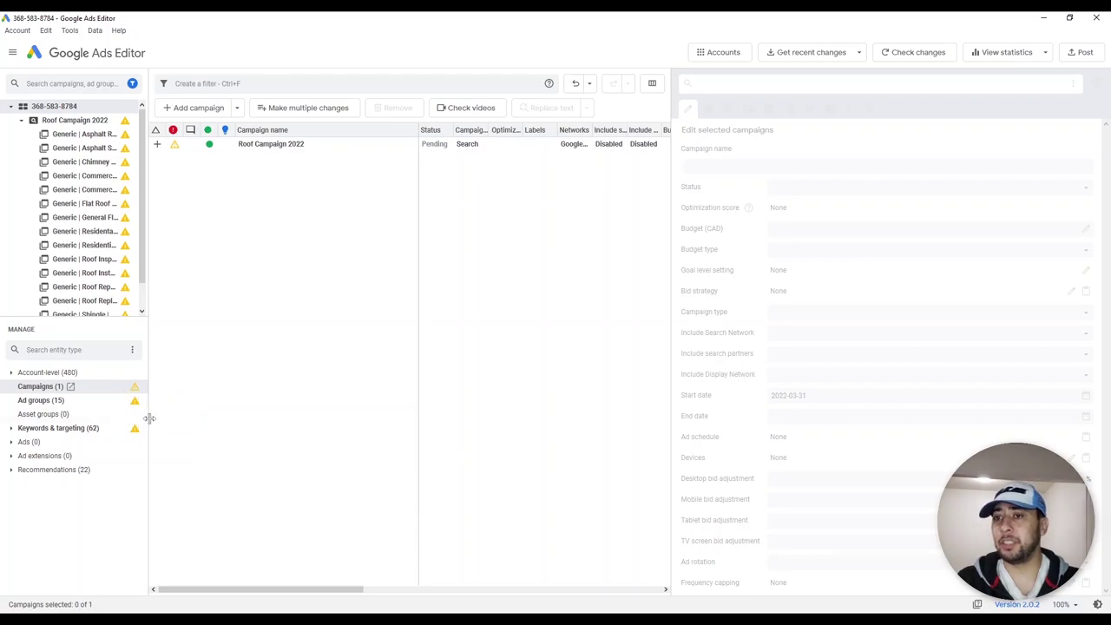
Widen the campaign list and look through the campaign, ad group and keyword entries for Roof Campaign 2022
drag(671, 150, 908, 159)
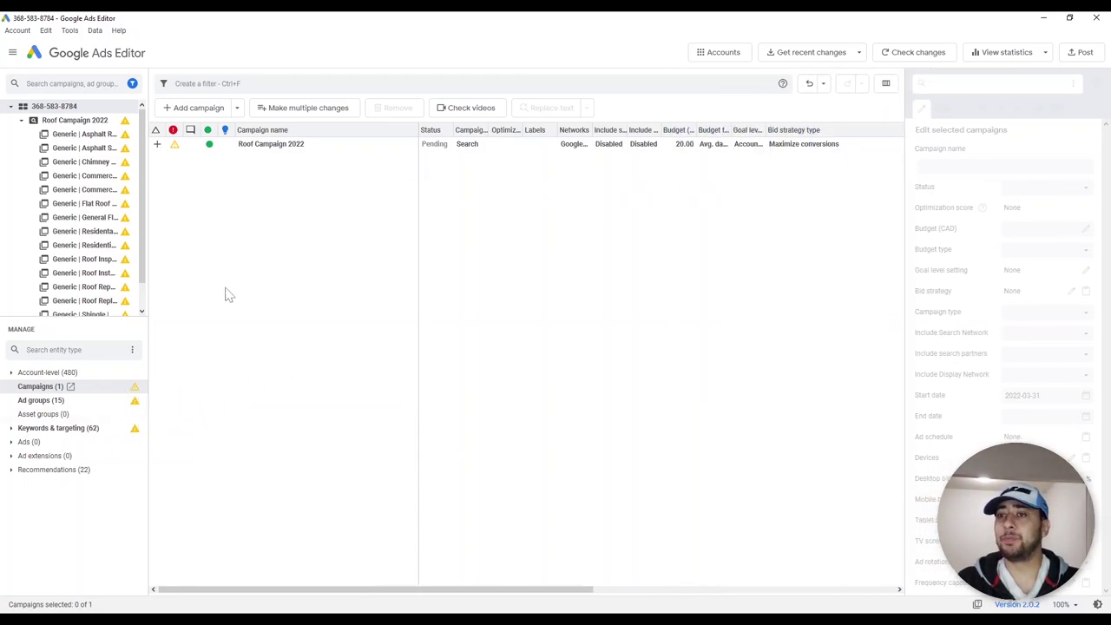
click(99, 429)
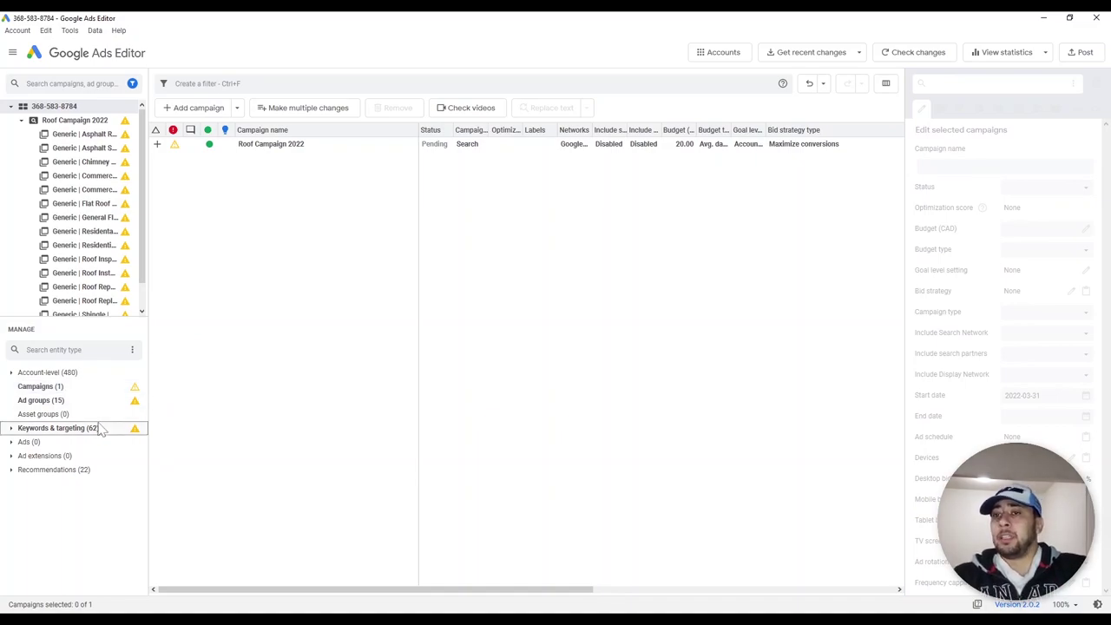
click(75, 388)
click(69, 402)
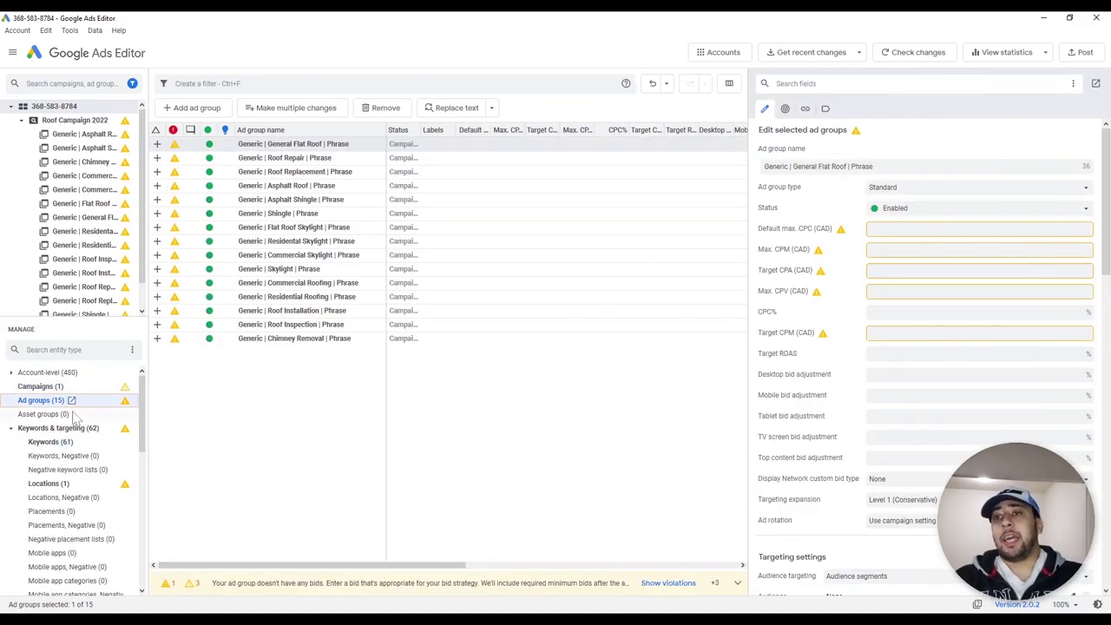
click(26, 440)
click(12, 429)
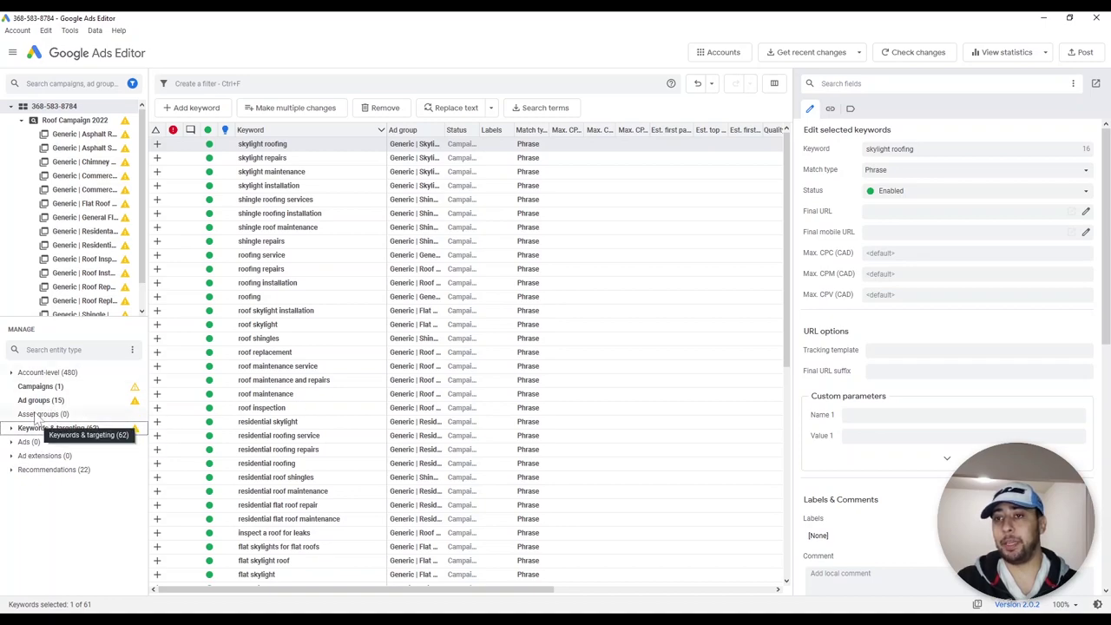
Open the account's list of responsive search ads
click(11, 443)
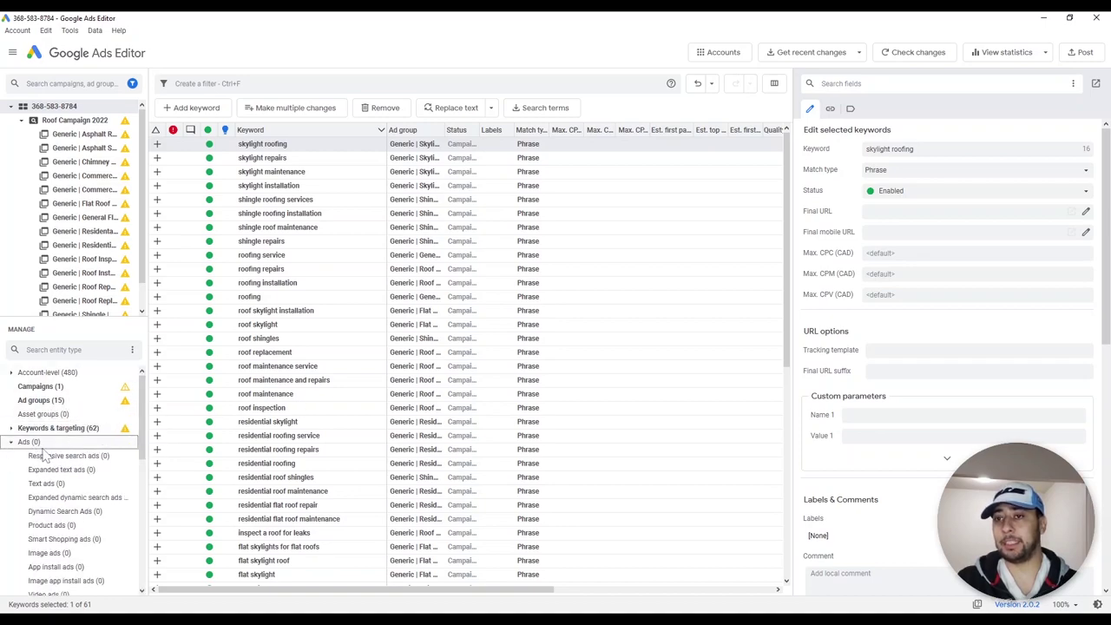
click(64, 457)
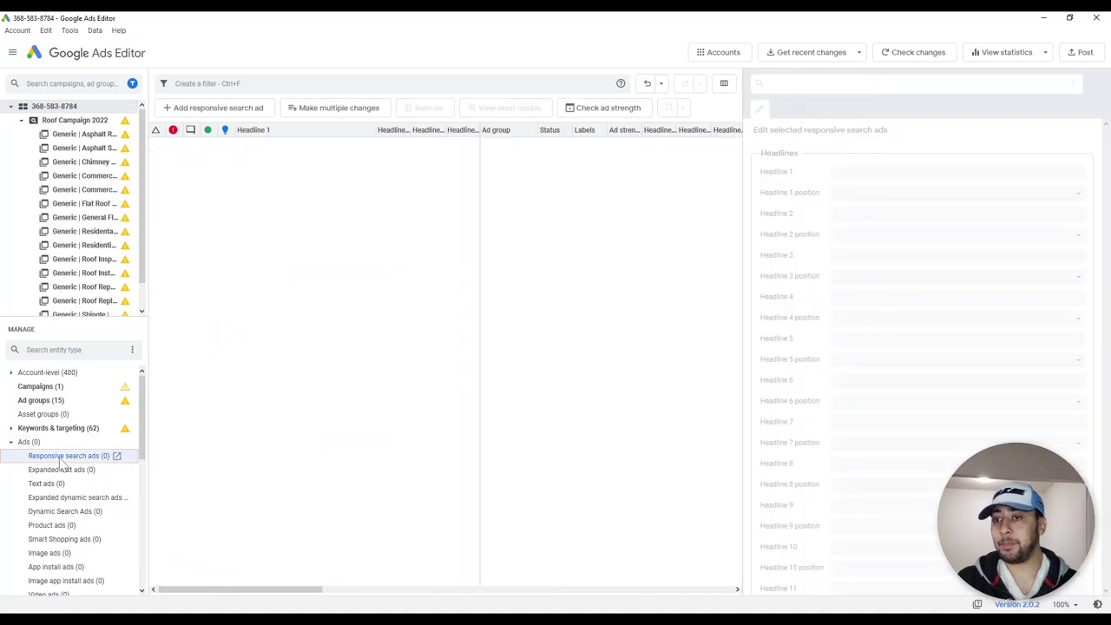
click(12, 443)
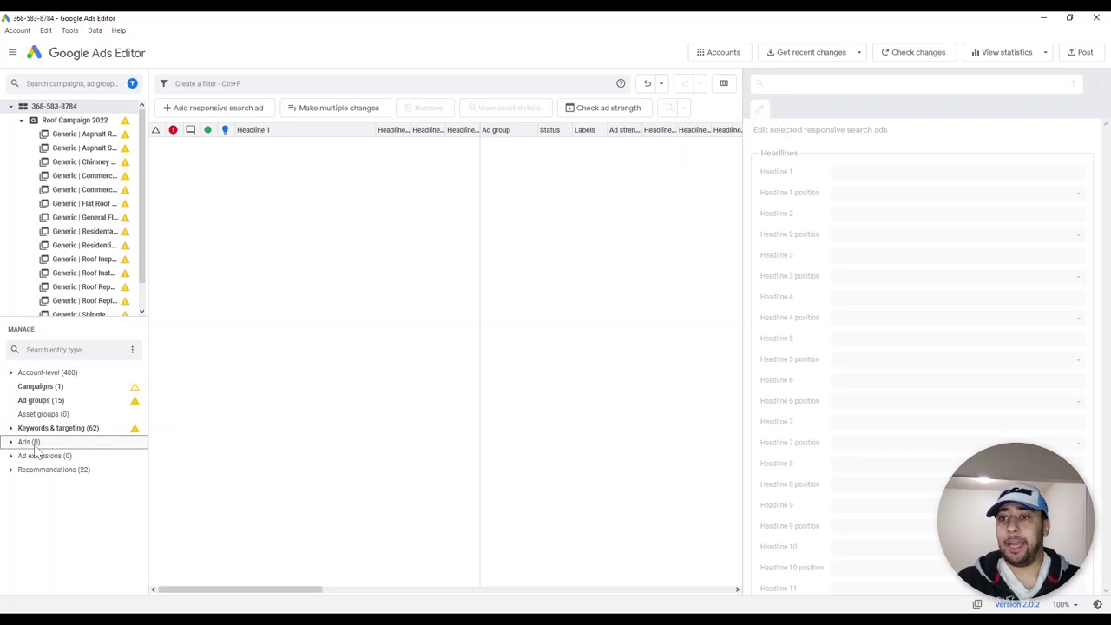
click(11, 443)
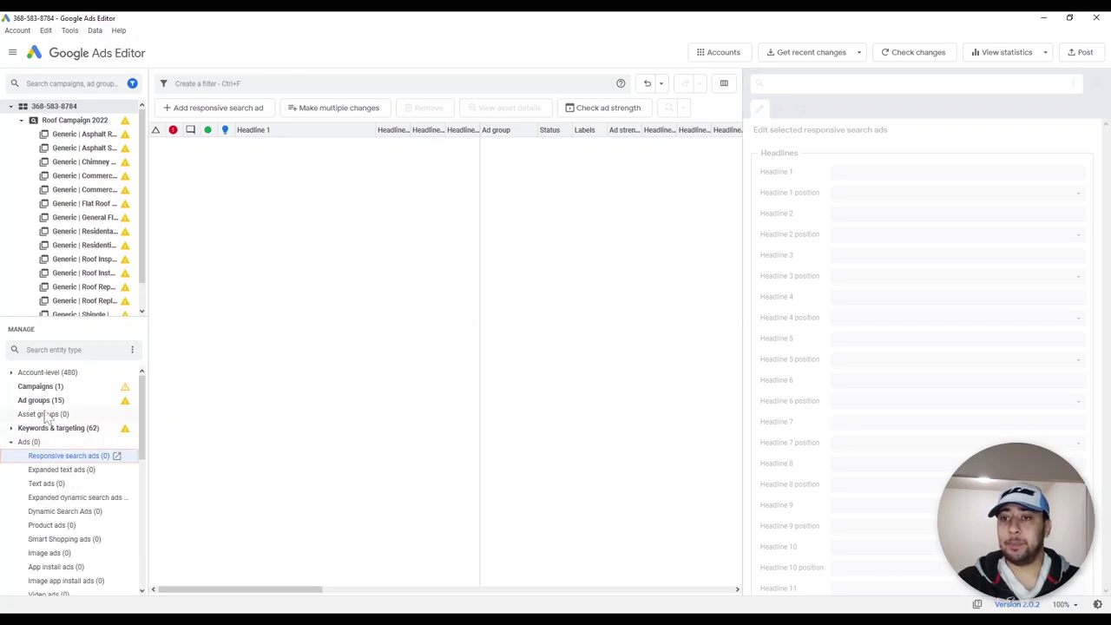
click(11, 443)
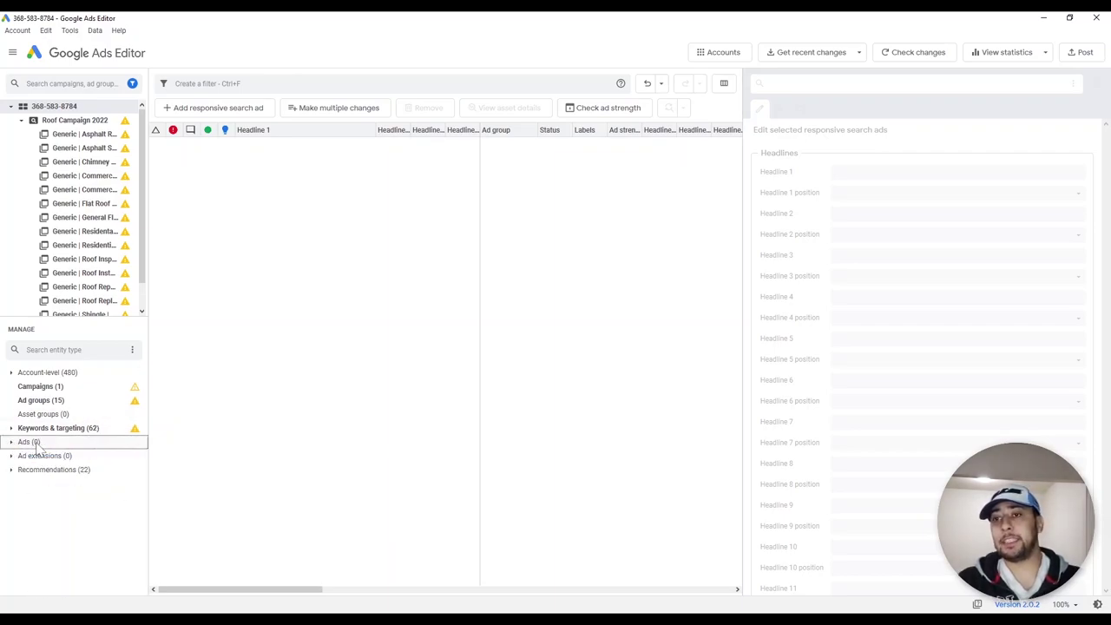
click(11, 443)
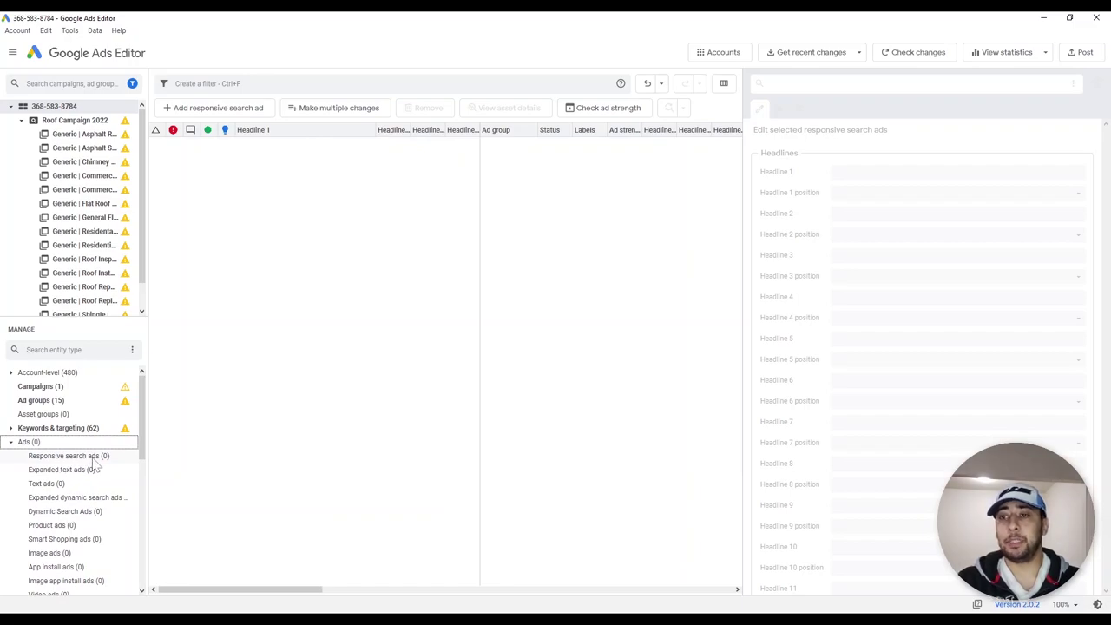
click(97, 459)
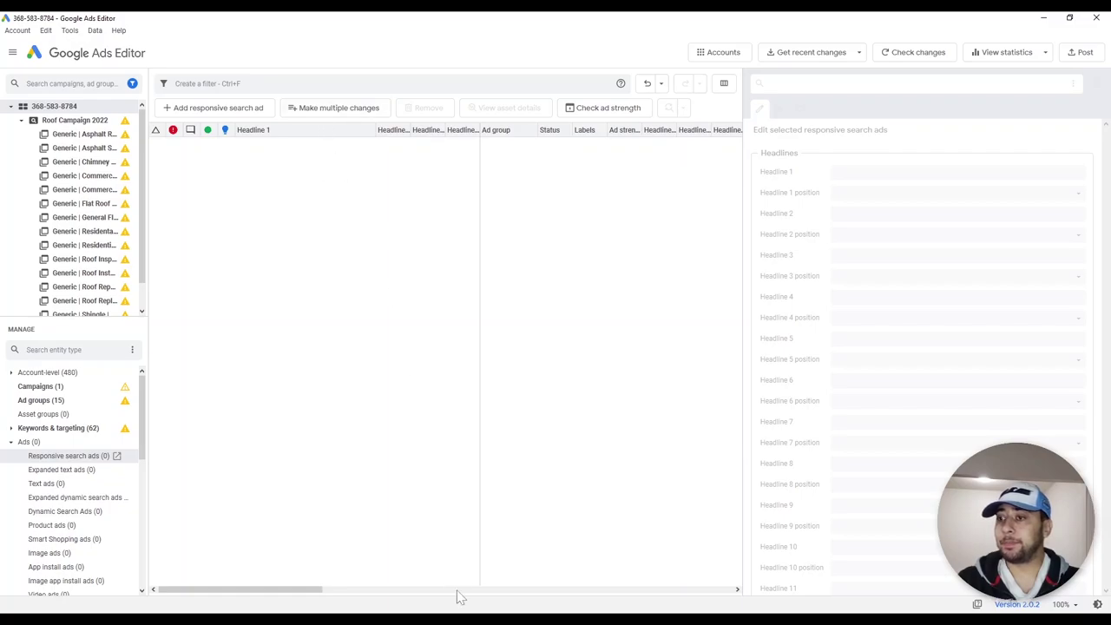
Switch to the Excel workbook, copy rows 1 to 16 of the RSA sheet, and return to Google Ads Editor
key(alt+Tab)
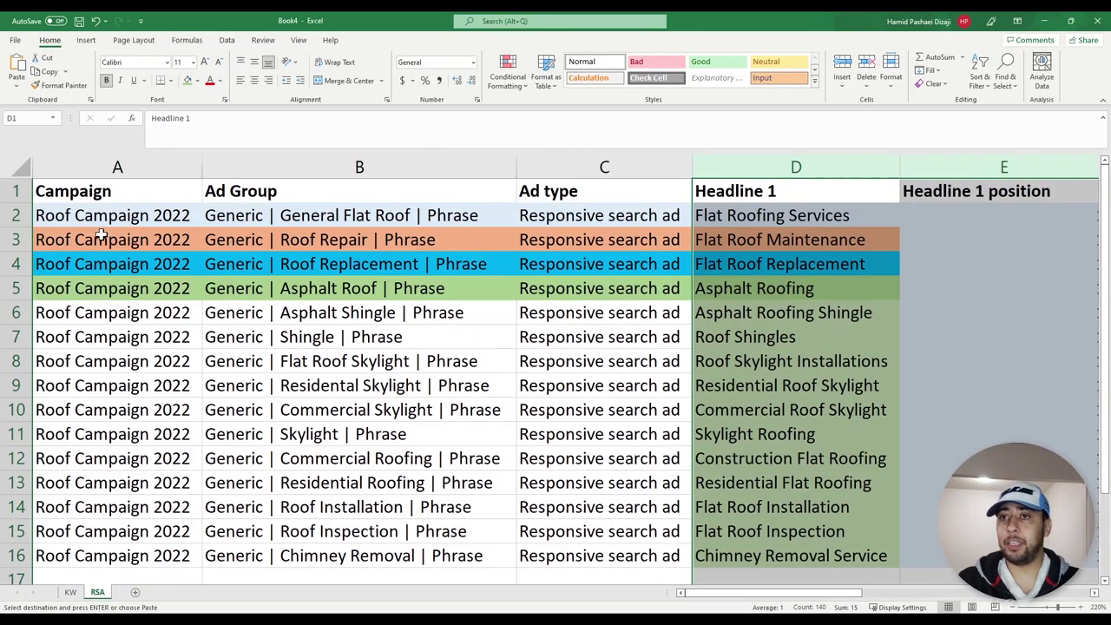
click(113, 210)
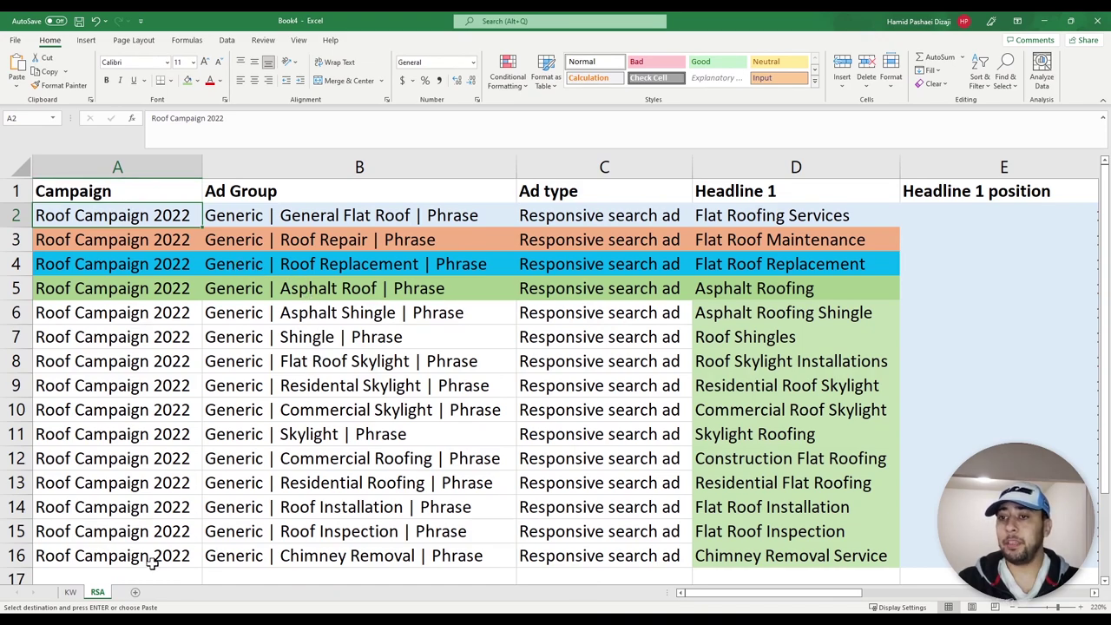
click(10, 190)
drag(10, 191, 12, 556)
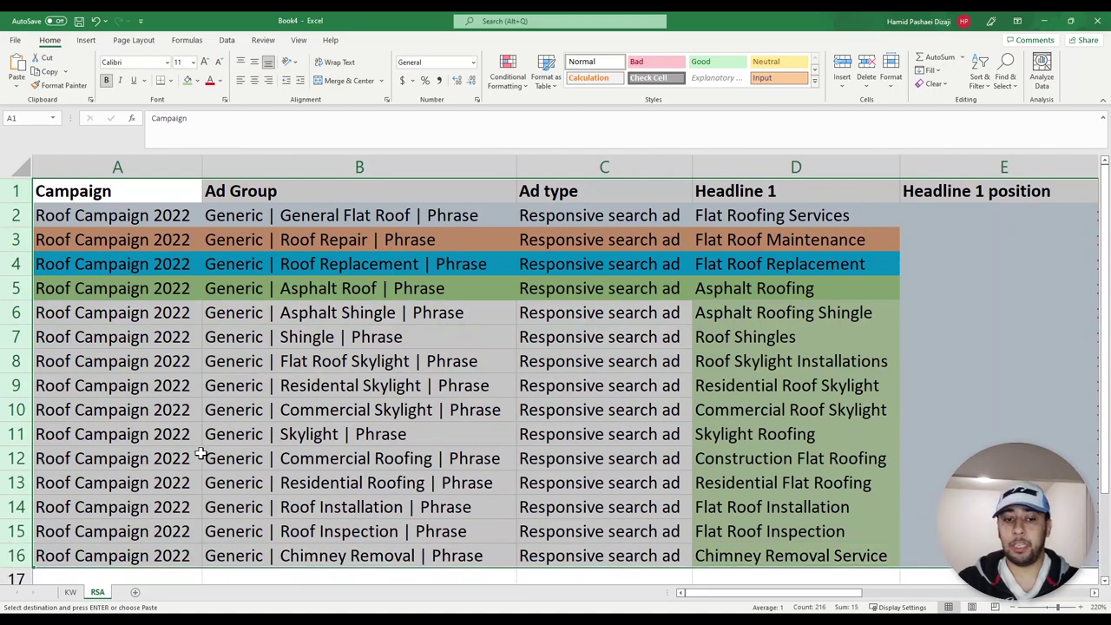
right_click(209, 351)
click(230, 377)
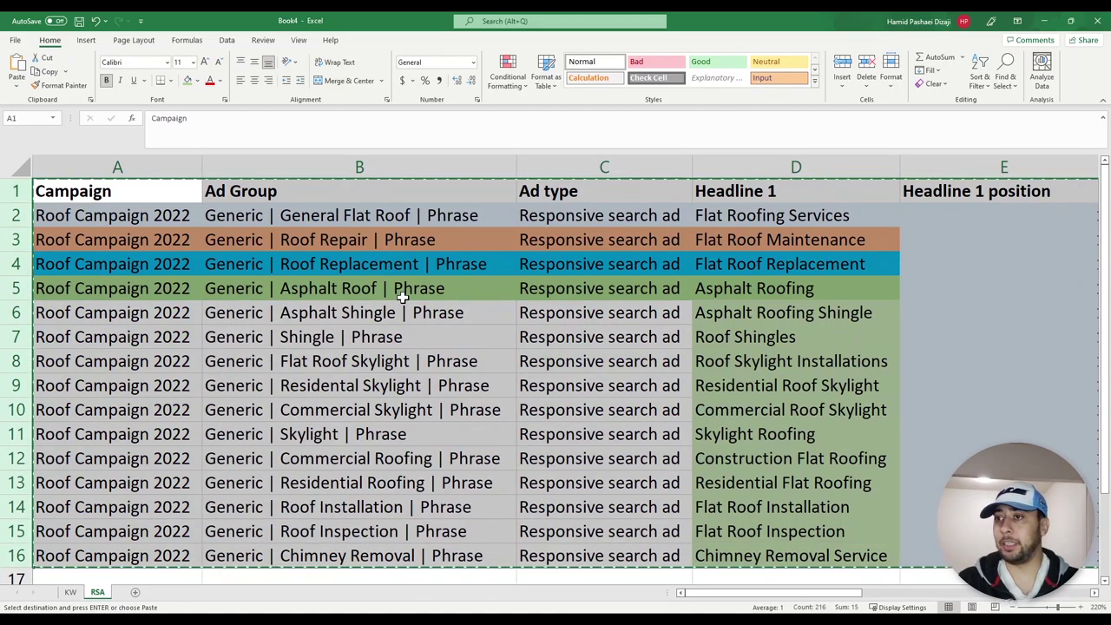
right_click(388, 265)
key(Escape)
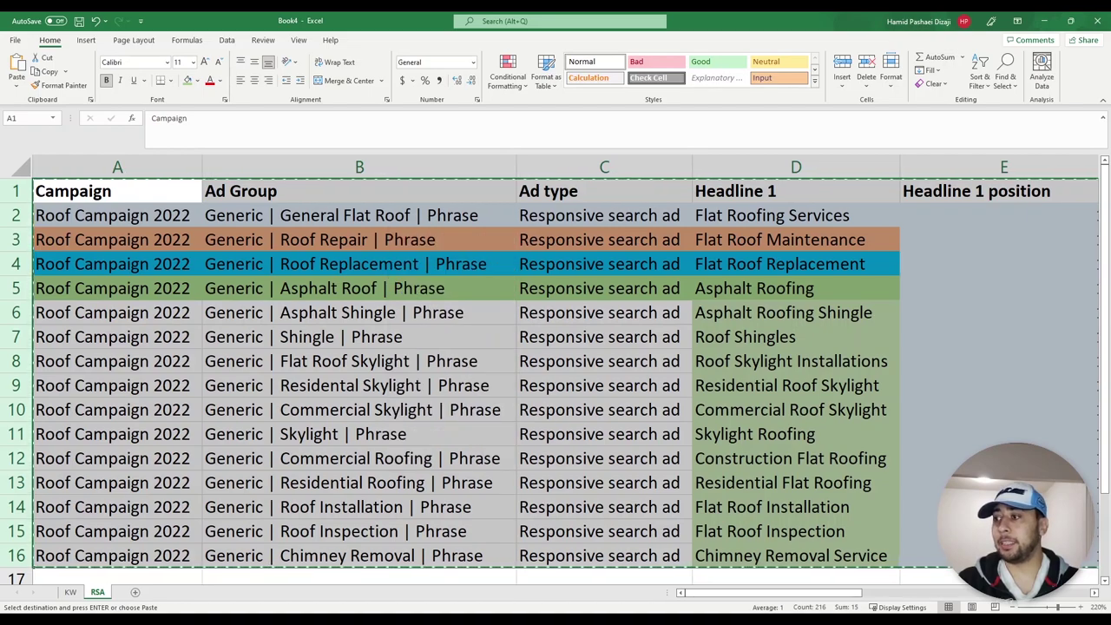
key(alt+Tab)
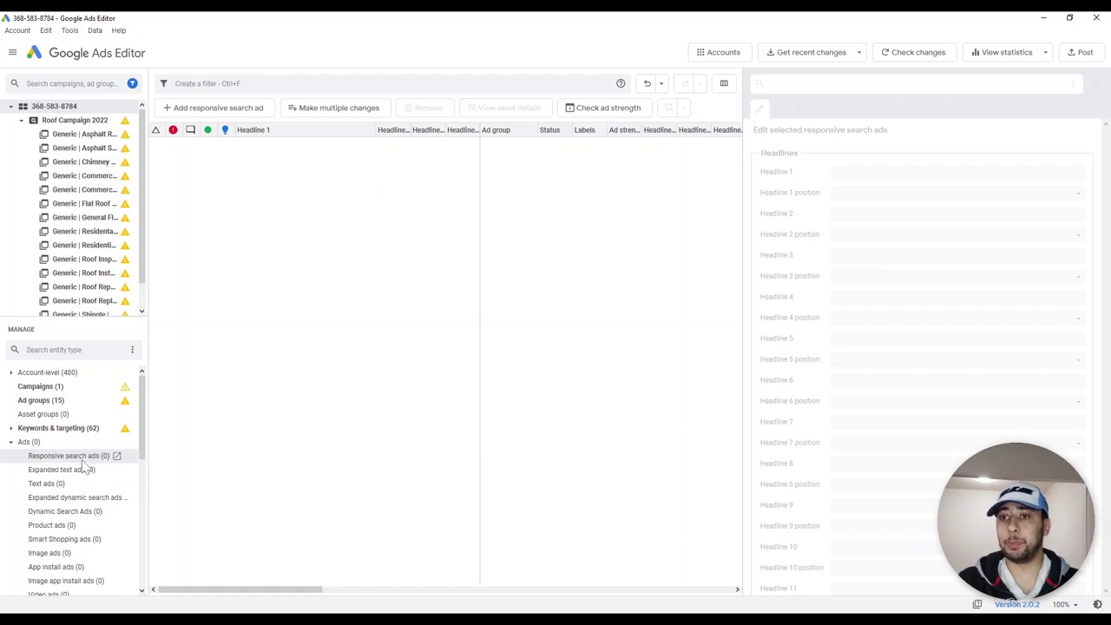
Start a bulk change for responsive search ads with data-defined campaign and ad group destinations, checking the matching columns in Excel
click(332, 109)
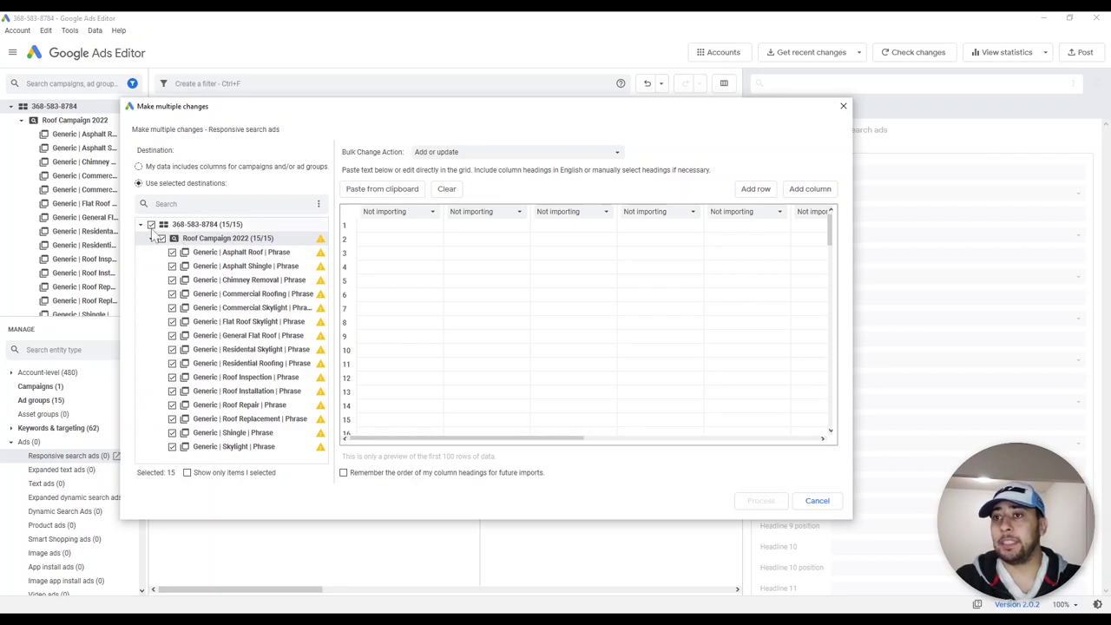
click(139, 167)
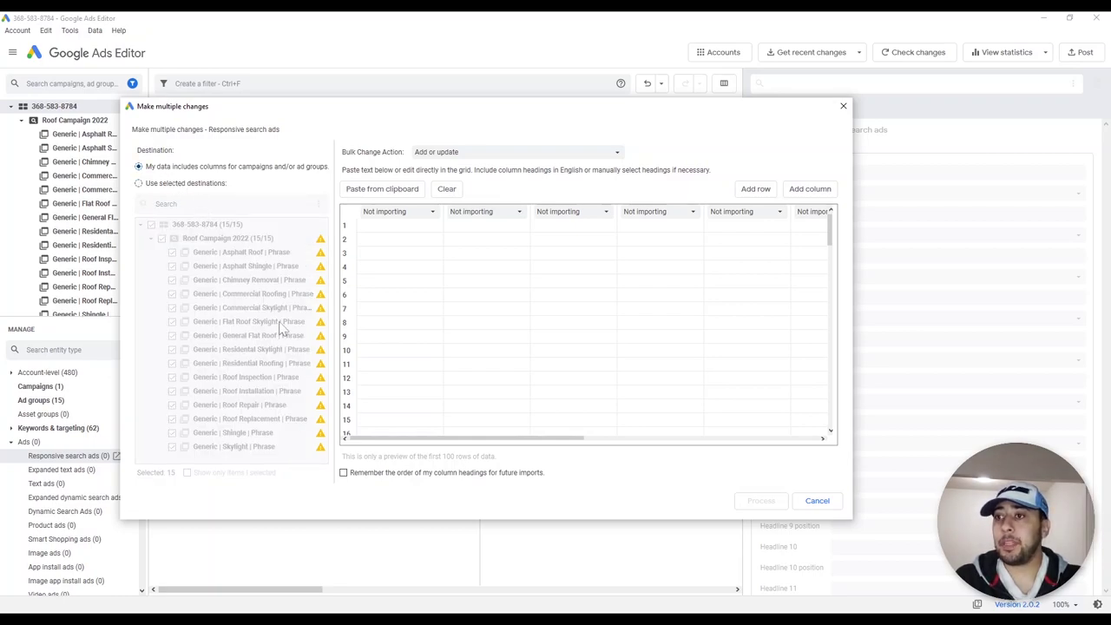
key(alt+Tab)
click(134, 168)
drag(134, 168, 278, 166)
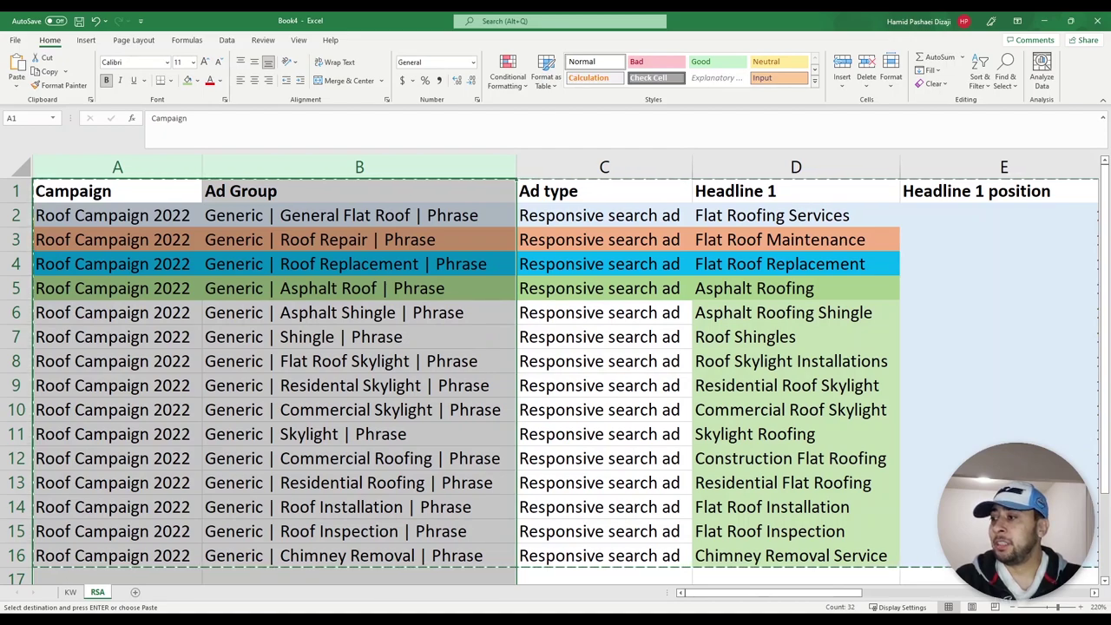
key(alt+Tab)
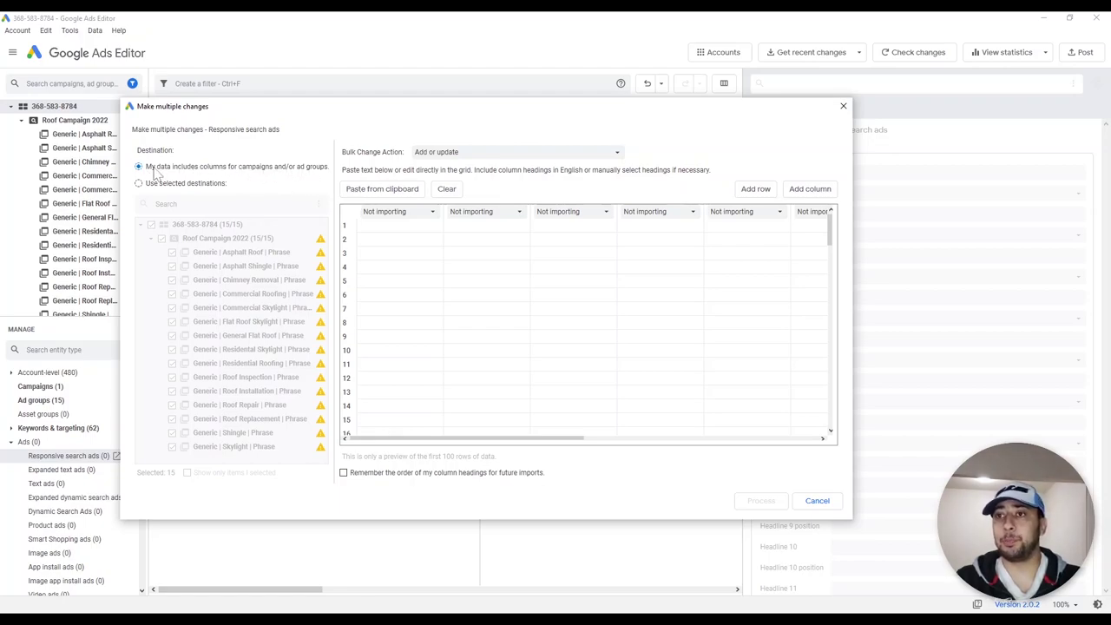
click(390, 229)
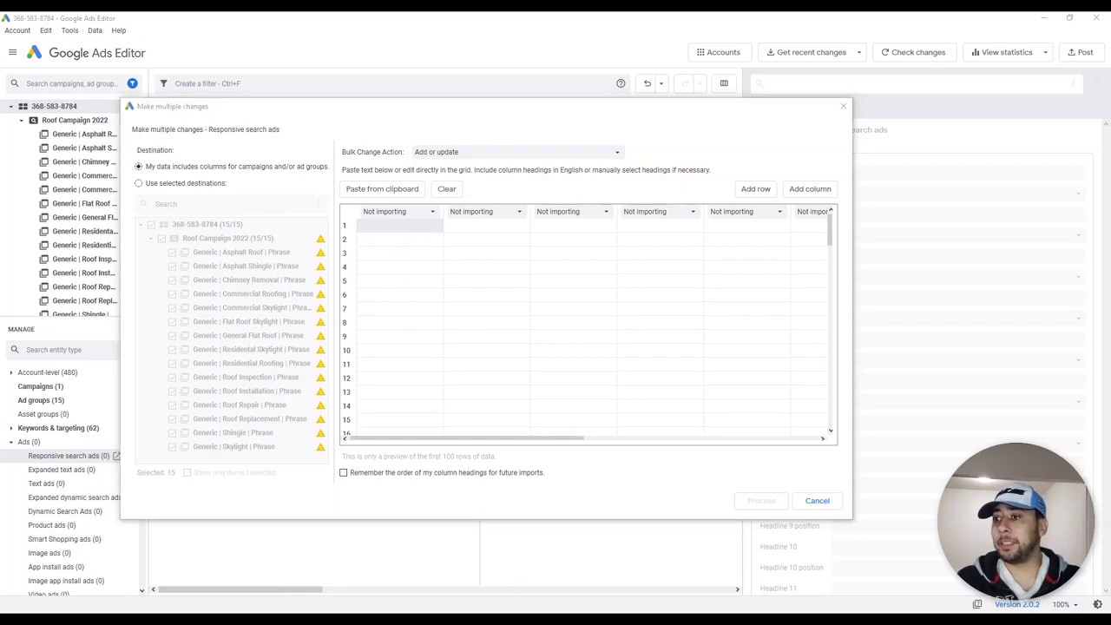
Reselect rows 1 to 16 of the RSA sheet in Excel and paste the ad data into Google Ads Editor's bulk change grid
key(alt+Tab)
click(248, 309)
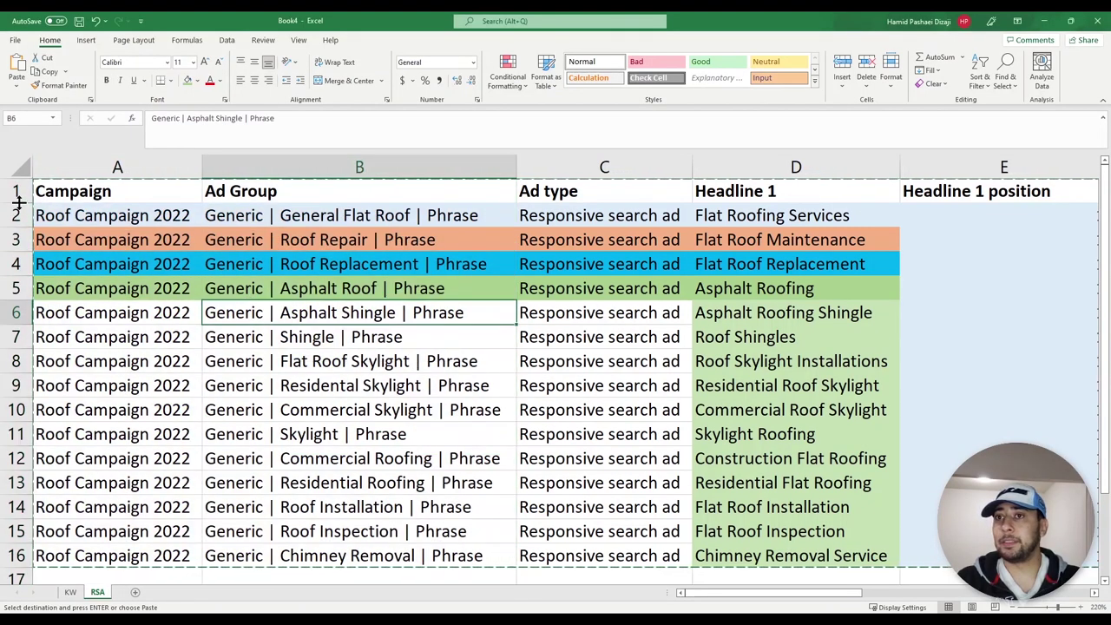
key(alt+Tab)
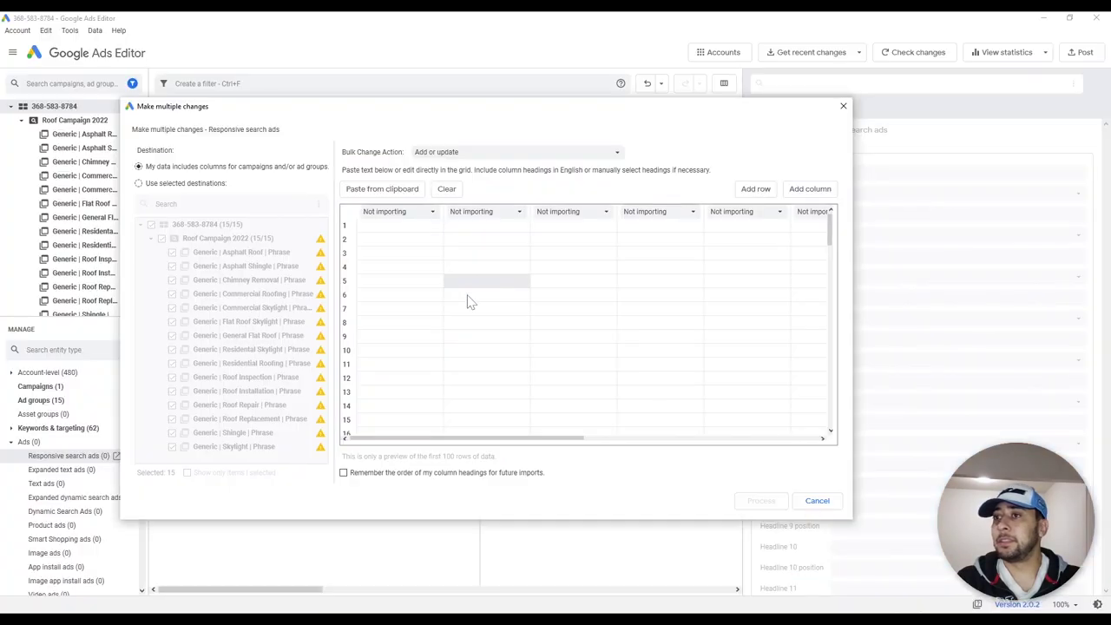
key(alt+Tab)
drag(18, 191, 19, 553)
key(alt+Tab)
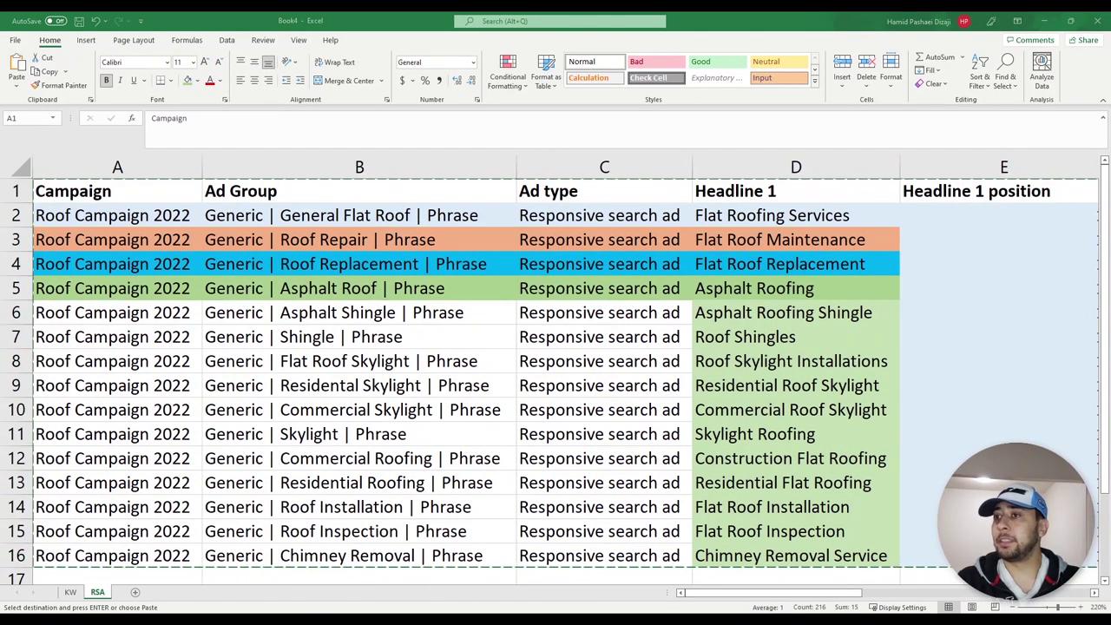
click(398, 227)
key(ctrl+v)
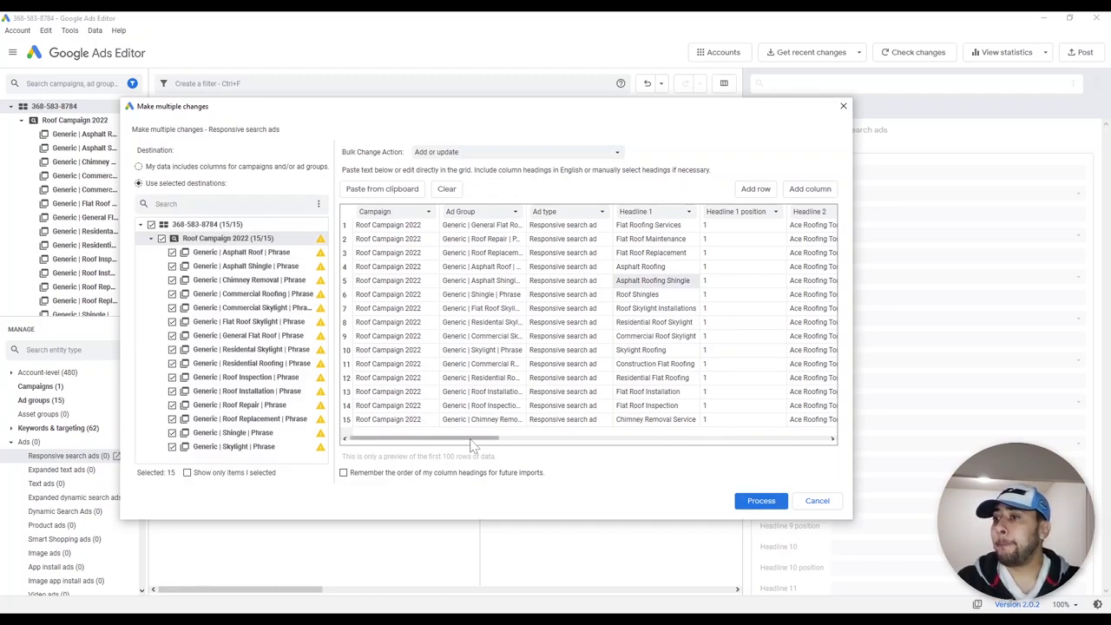
Check the pasted description, URL and path columns, process the ads with the selected ad groups as destinations, and revert the import
drag(478, 440, 668, 437)
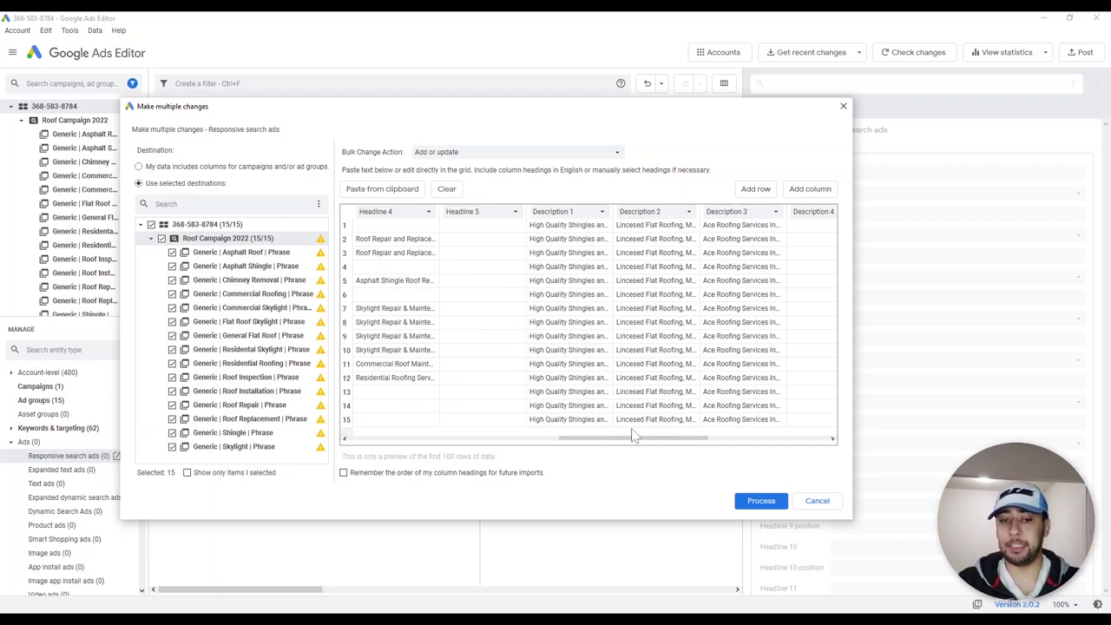
drag(663, 439, 784, 441)
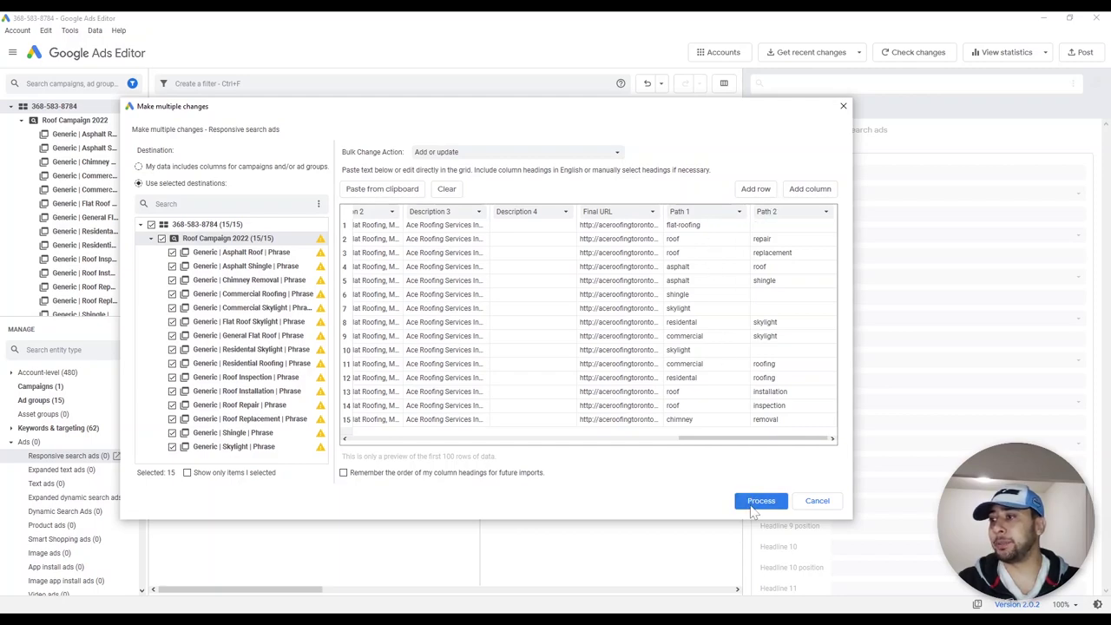
click(761, 502)
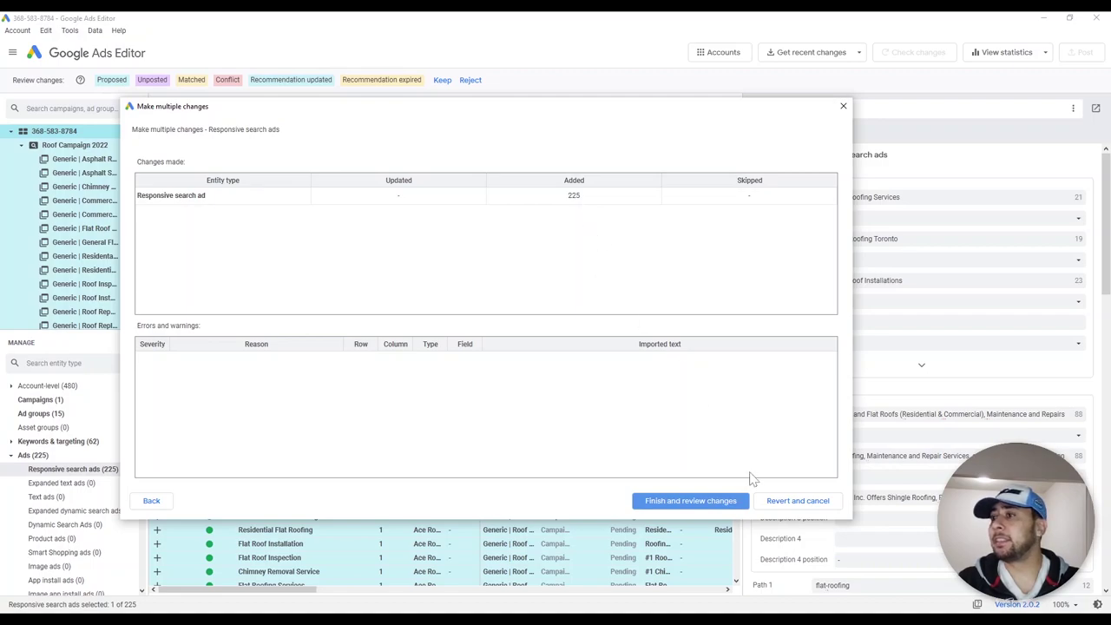
click(792, 508)
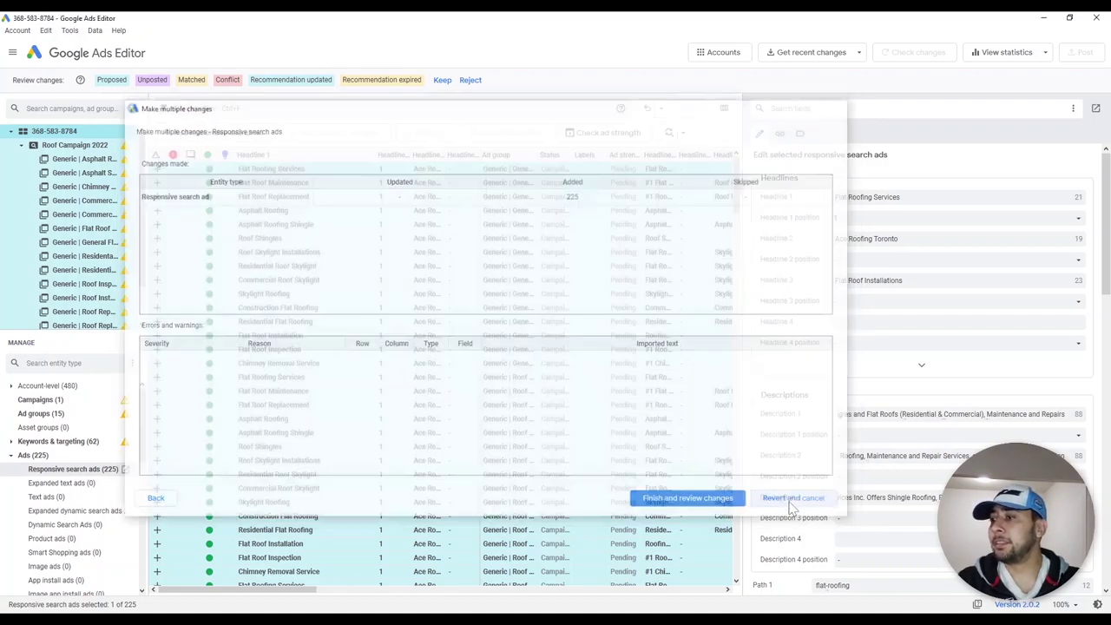
Bulk-add the copied responsive search ads using the data's own campaign and ad group columns, and process the import
click(319, 116)
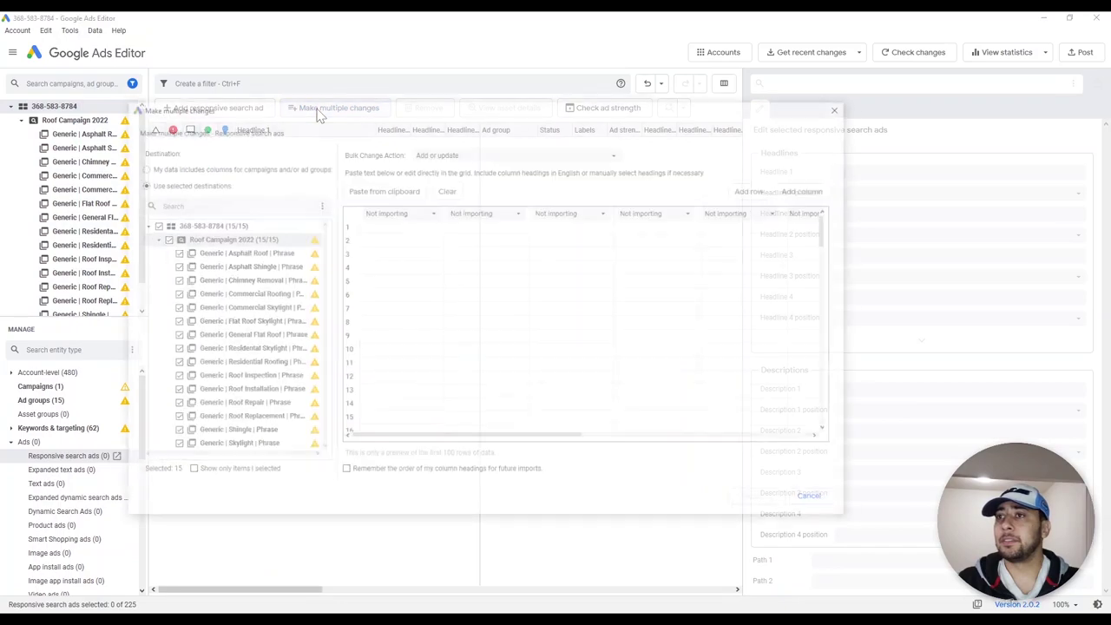
click(139, 166)
click(382, 226)
key(ctrl+v)
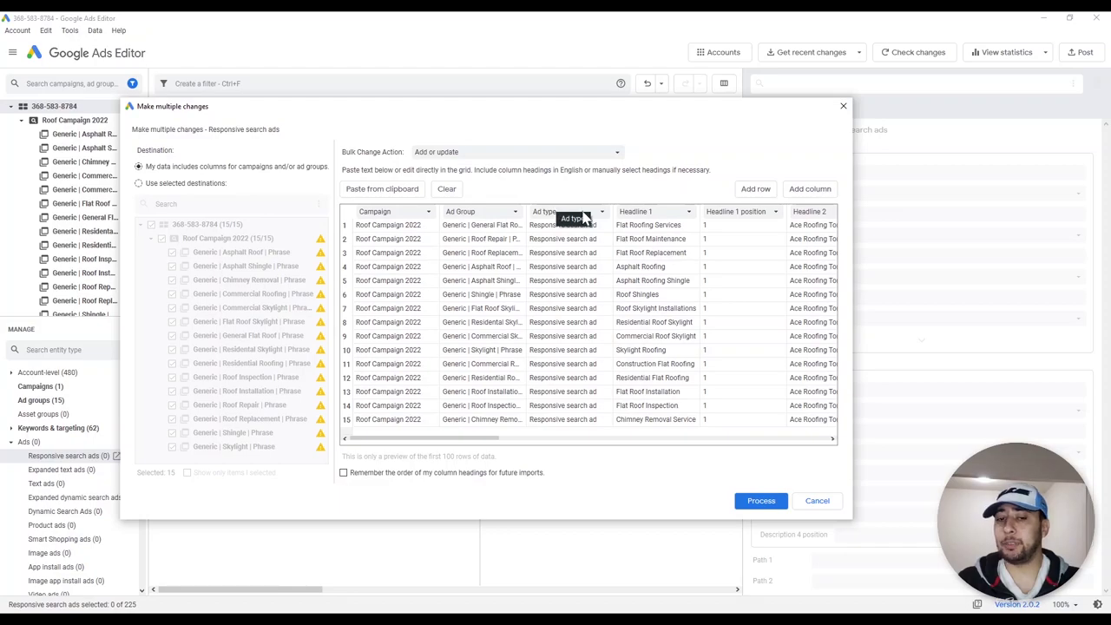
drag(506, 441, 789, 436)
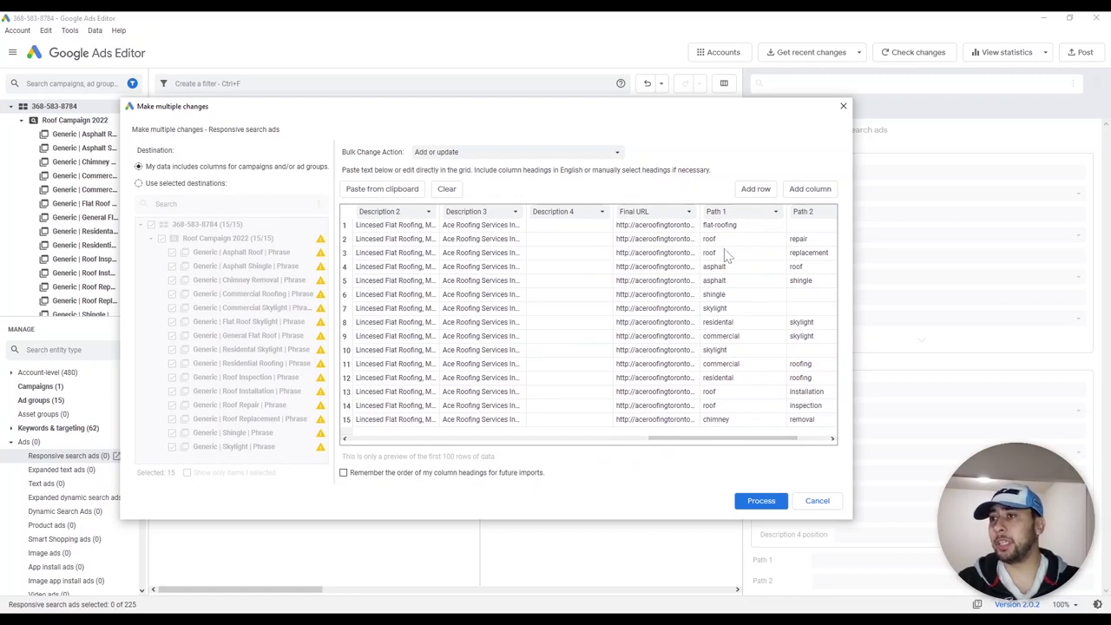
click(761, 502)
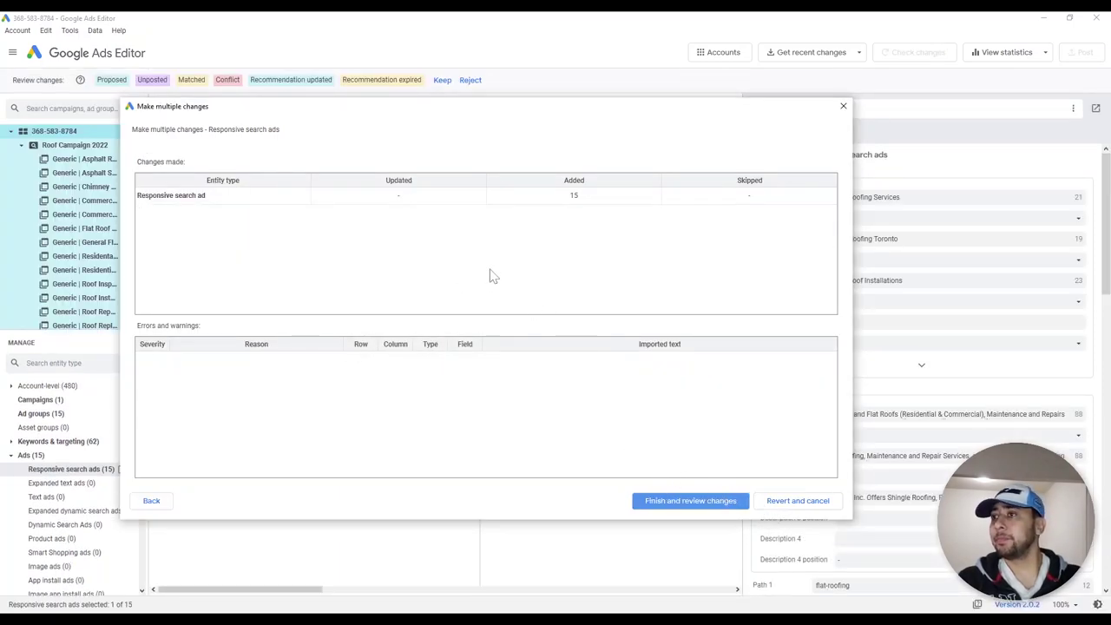
click(556, 204)
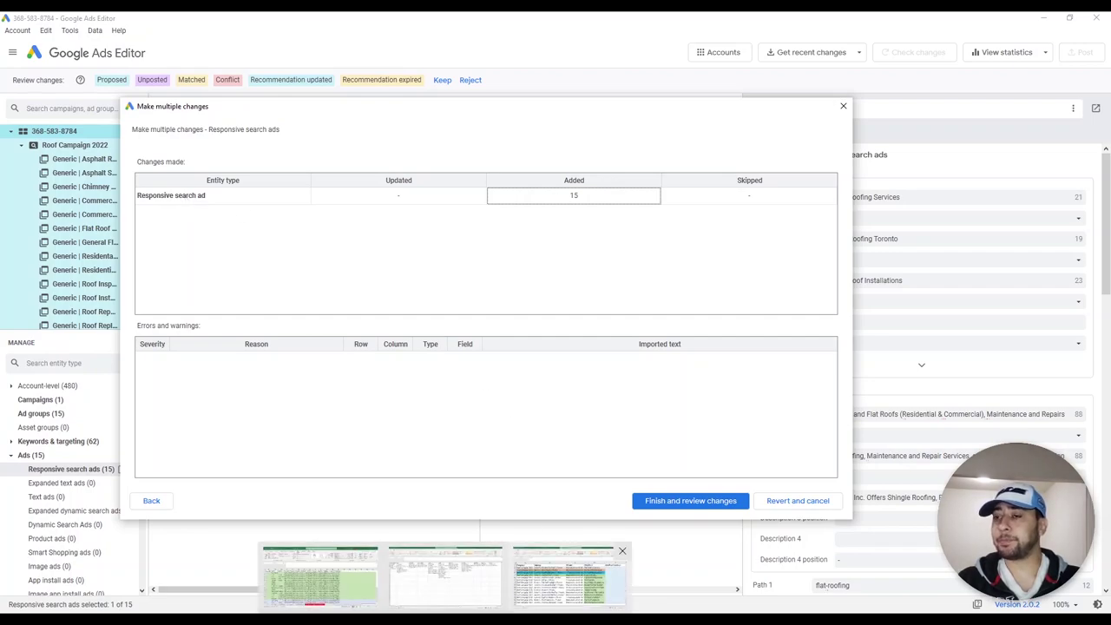
Recheck ad rows 2 to 16 and the Campaign column of the RSA sheet in Excel against the processed import
click(385, 562)
scroll(60, 475, down, 2)
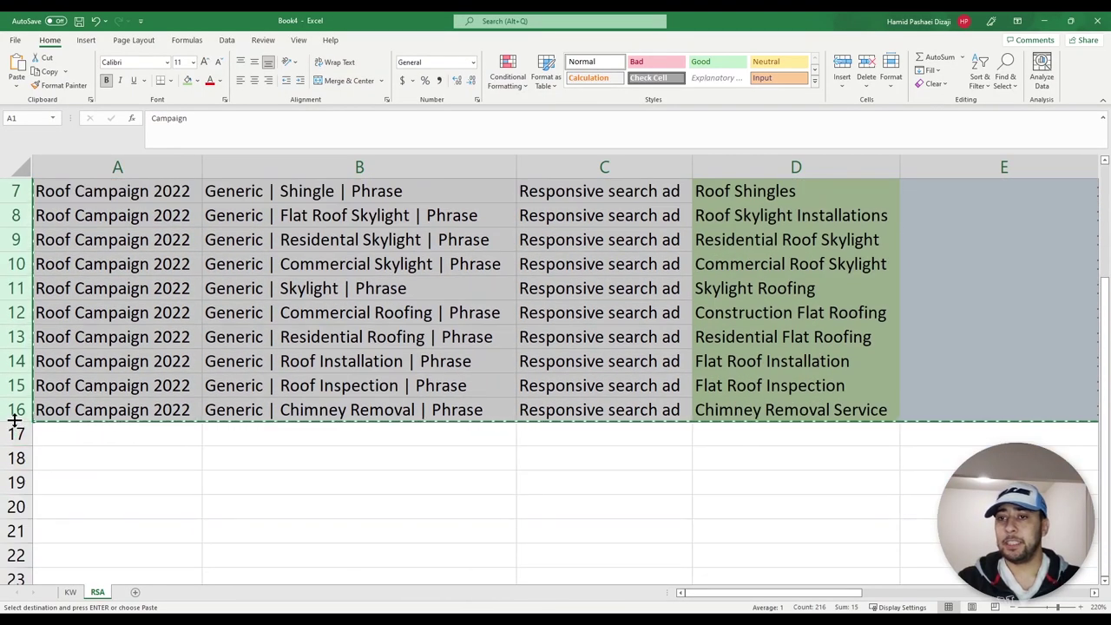
click(38, 405)
click(26, 412)
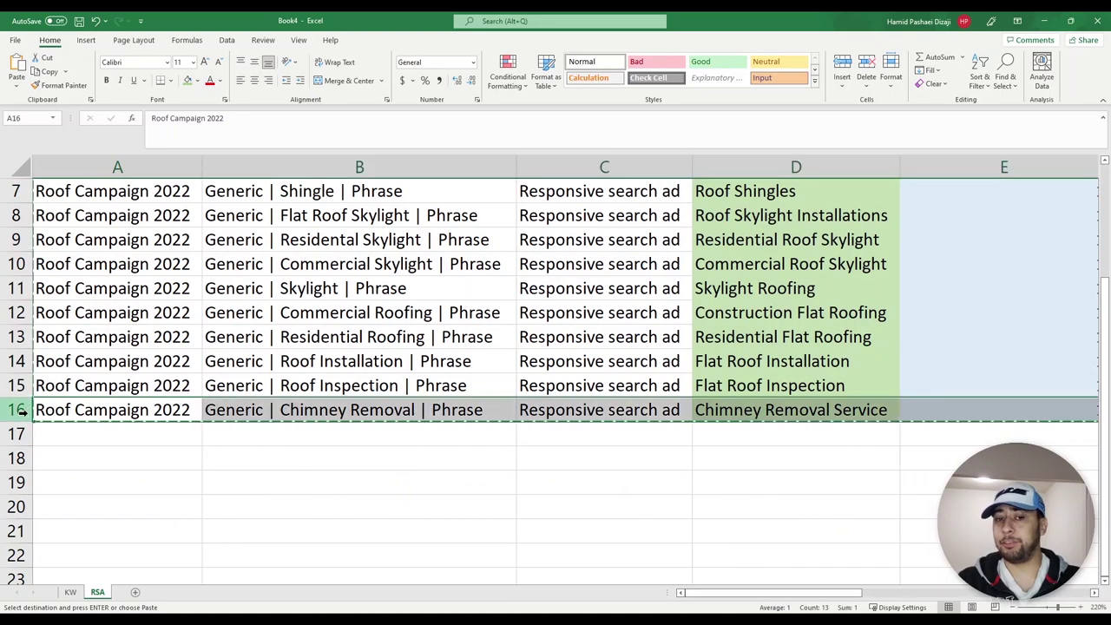
scroll(21, 413, up, 2)
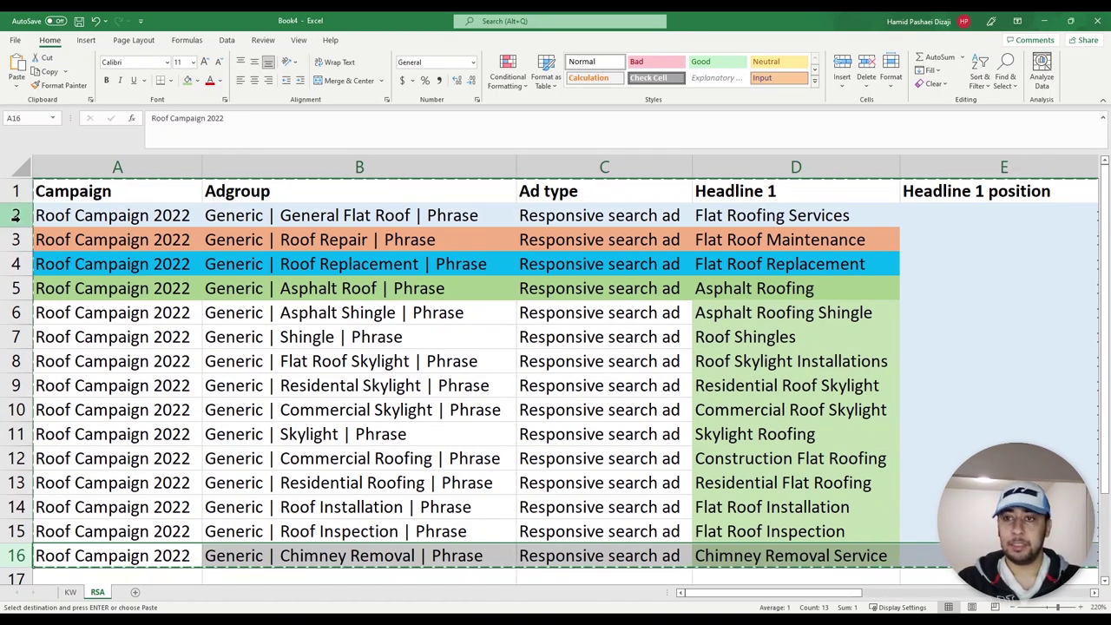
shift+click(16, 217)
scroll(153, 355, down, 1)
scroll(160, 359, up, 1)
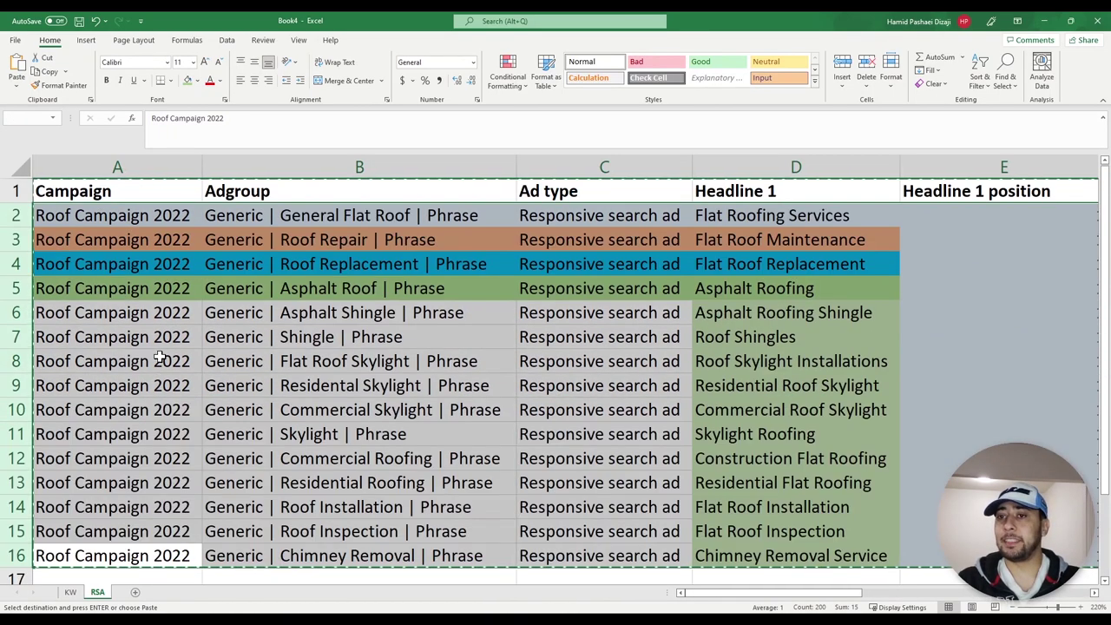
click(69, 191)
drag(69, 217, 84, 544)
key(ctrl+v)
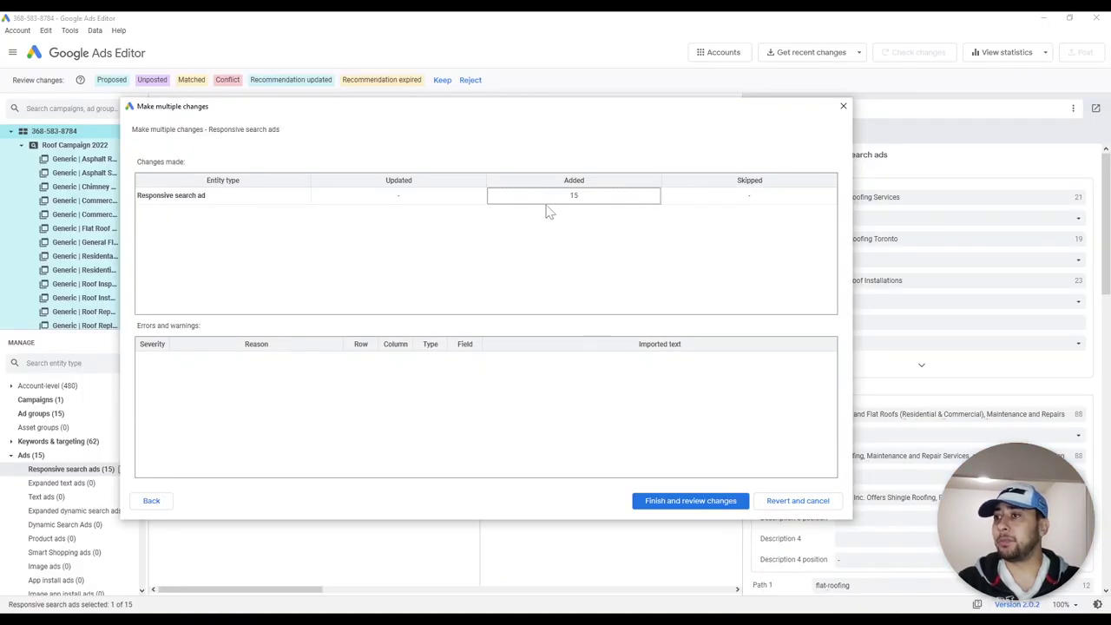
Finish the bulk change in Google Ads Editor and keep the proposed responsive search ads
click(691, 500)
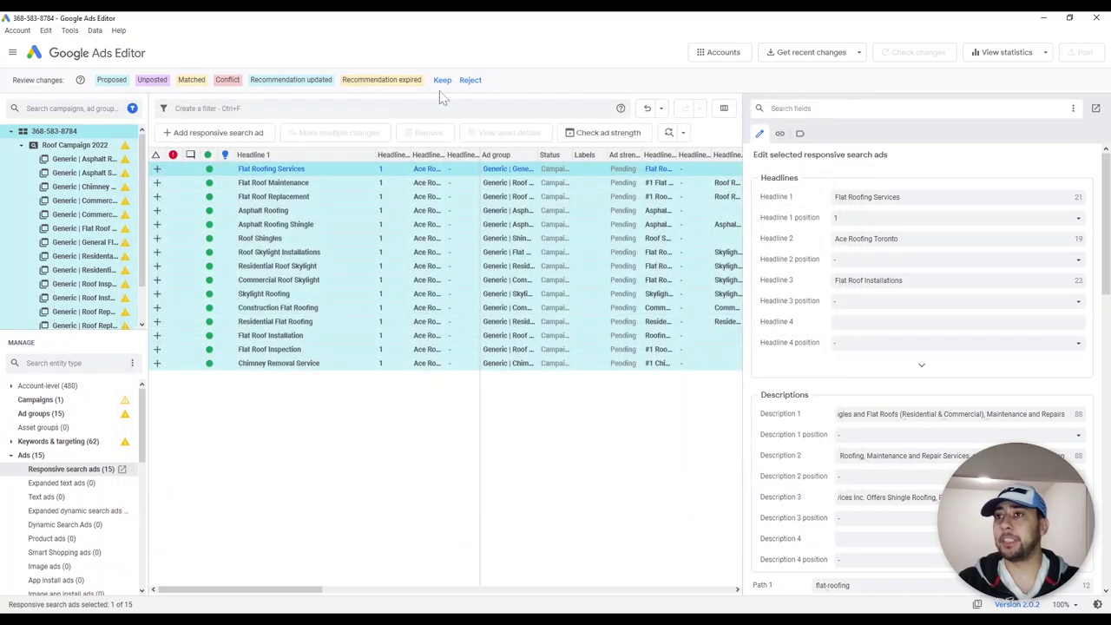
click(442, 81)
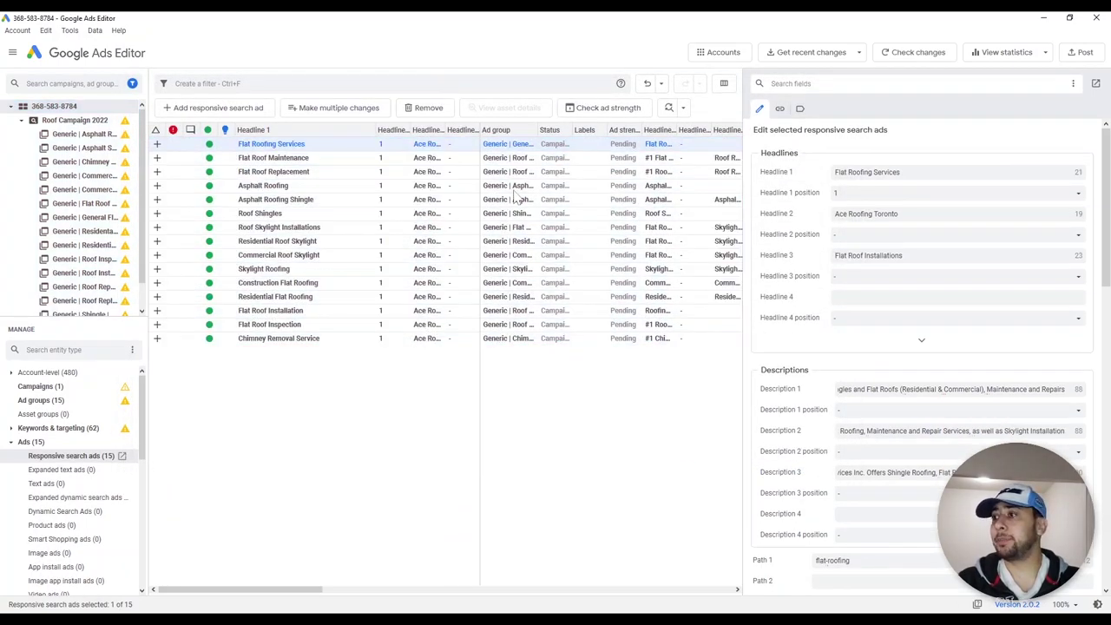
Review the imported responsive search ads and widen the Ad group column to show the full ad group names
click(291, 172)
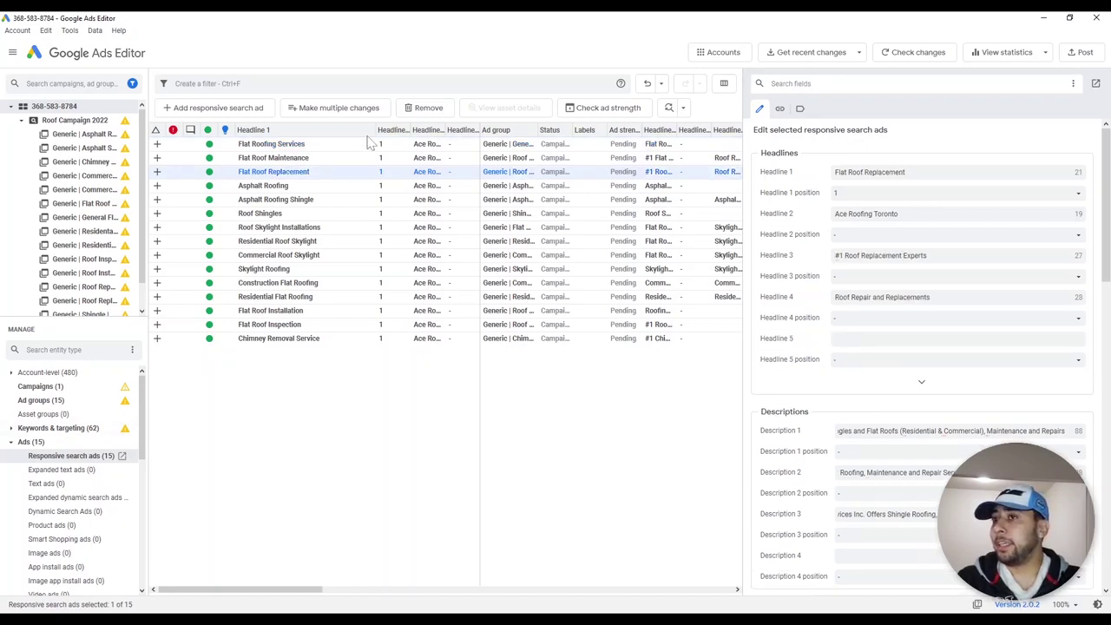
click(52, 458)
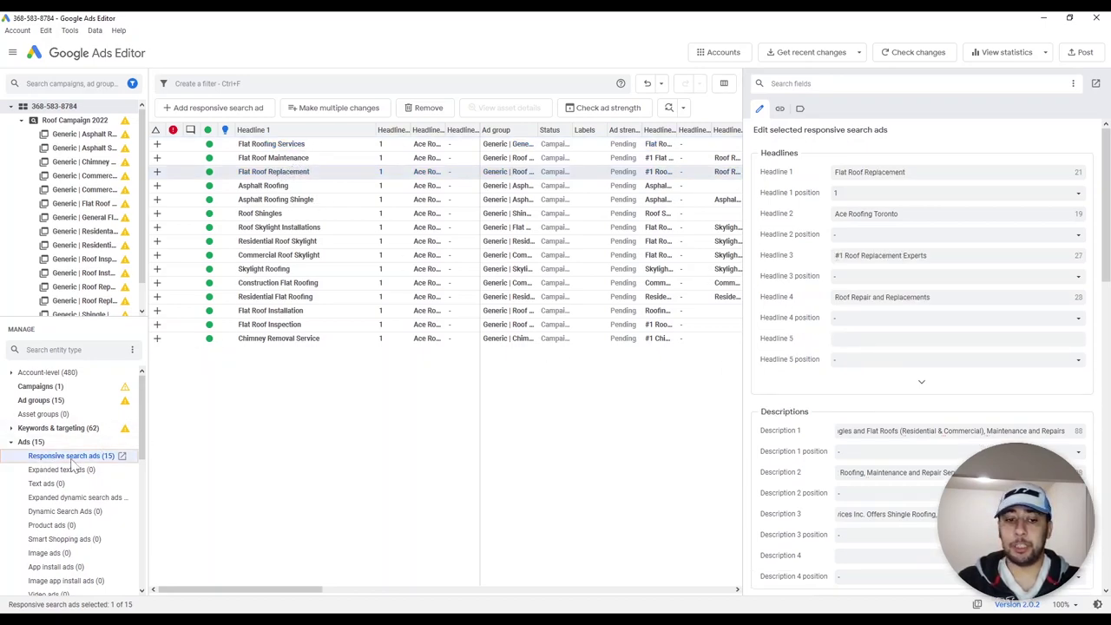
click(266, 158)
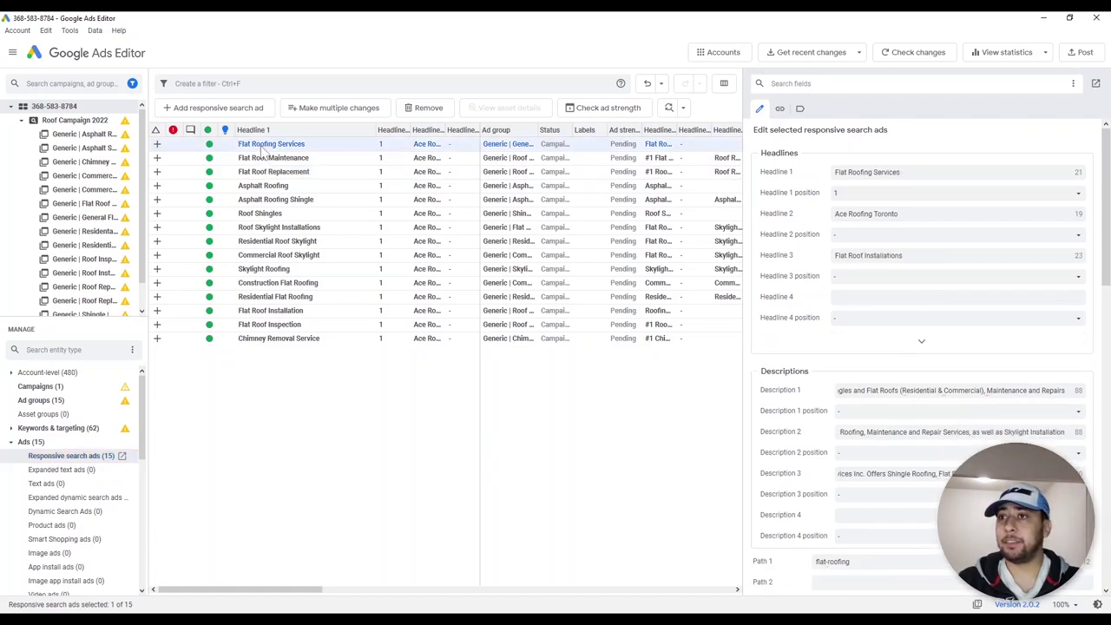
click(267, 145)
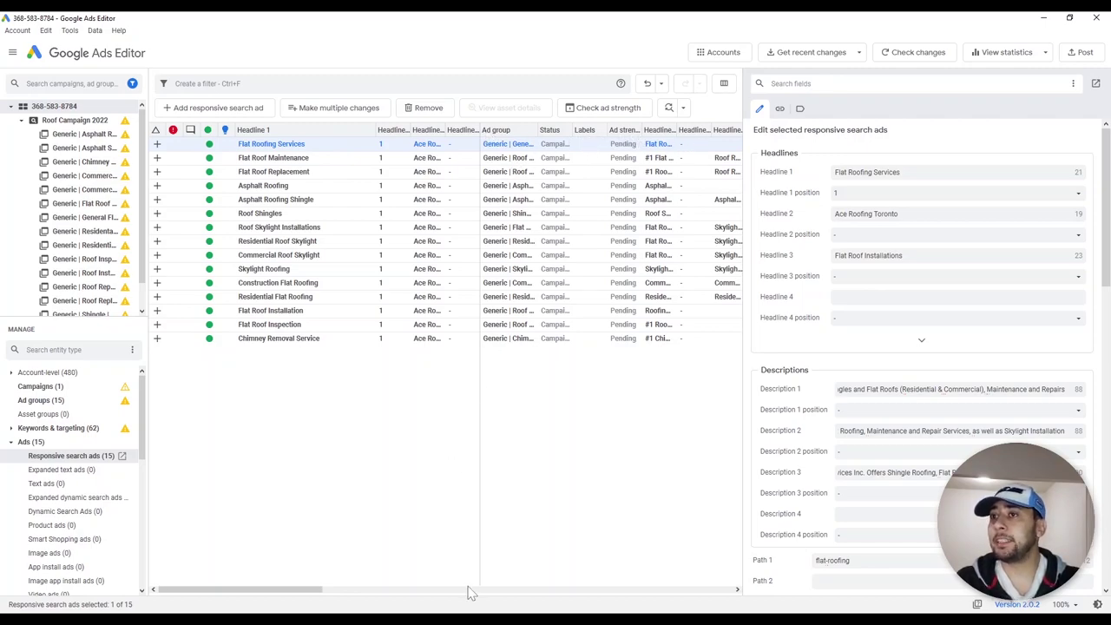
drag(300, 589, 257, 581)
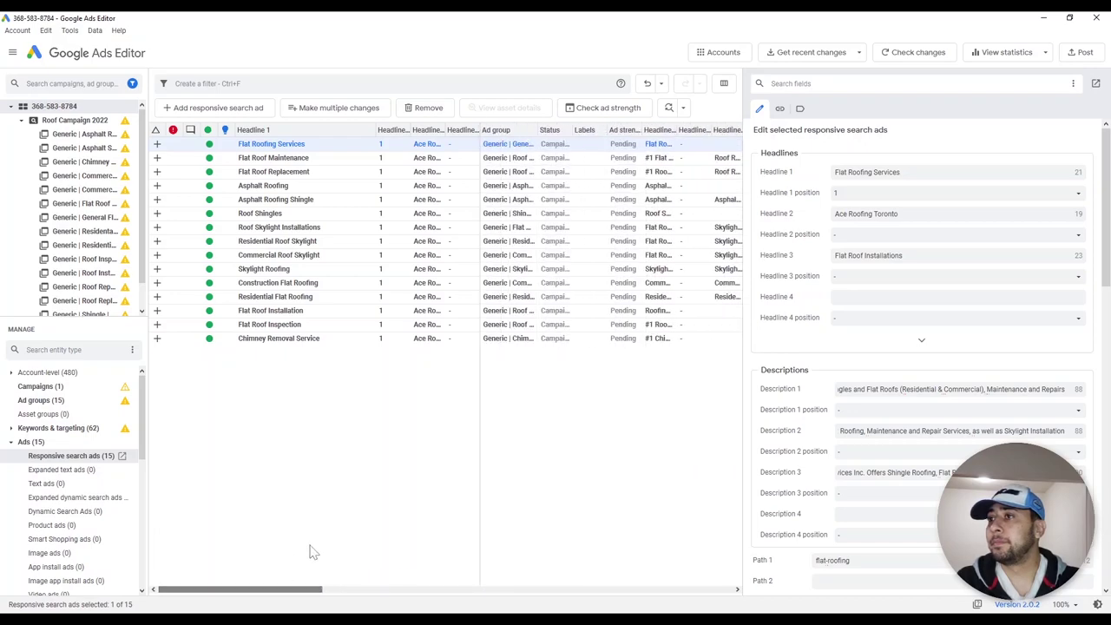
drag(536, 129, 651, 130)
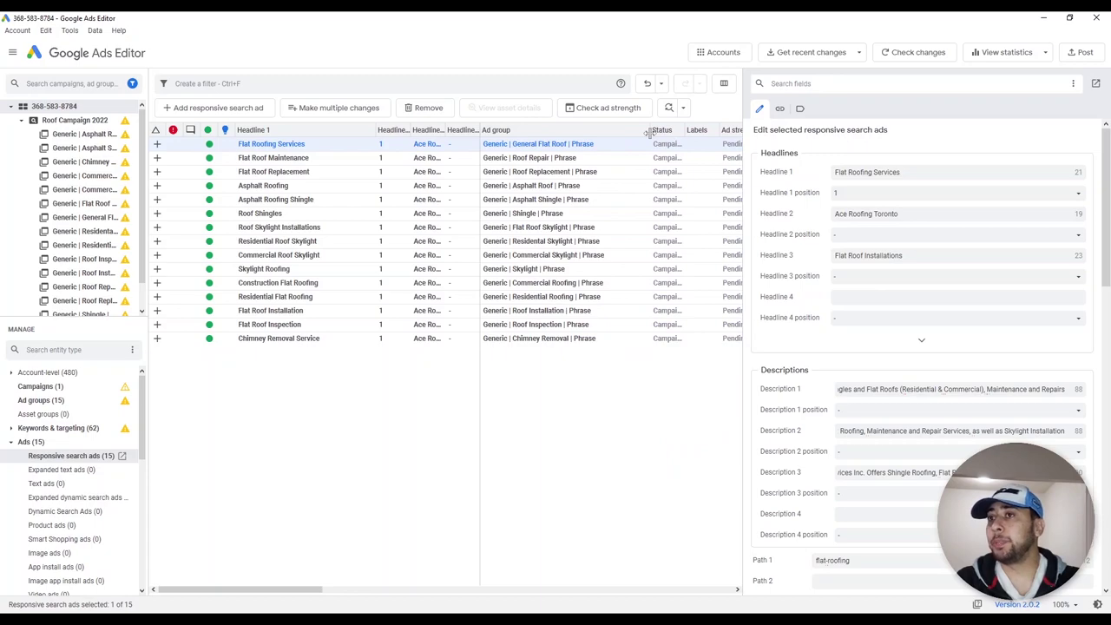
Check the Flat Roof Maintenance ad's Headline 1 position options against the Headline 1 position column in Excel
click(293, 158)
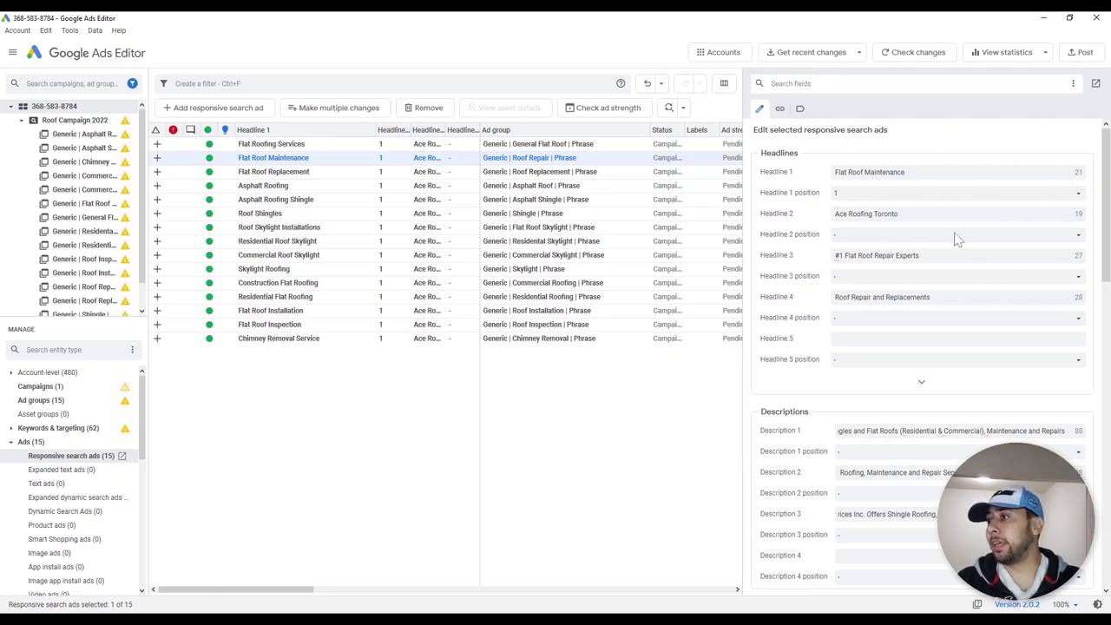
click(889, 194)
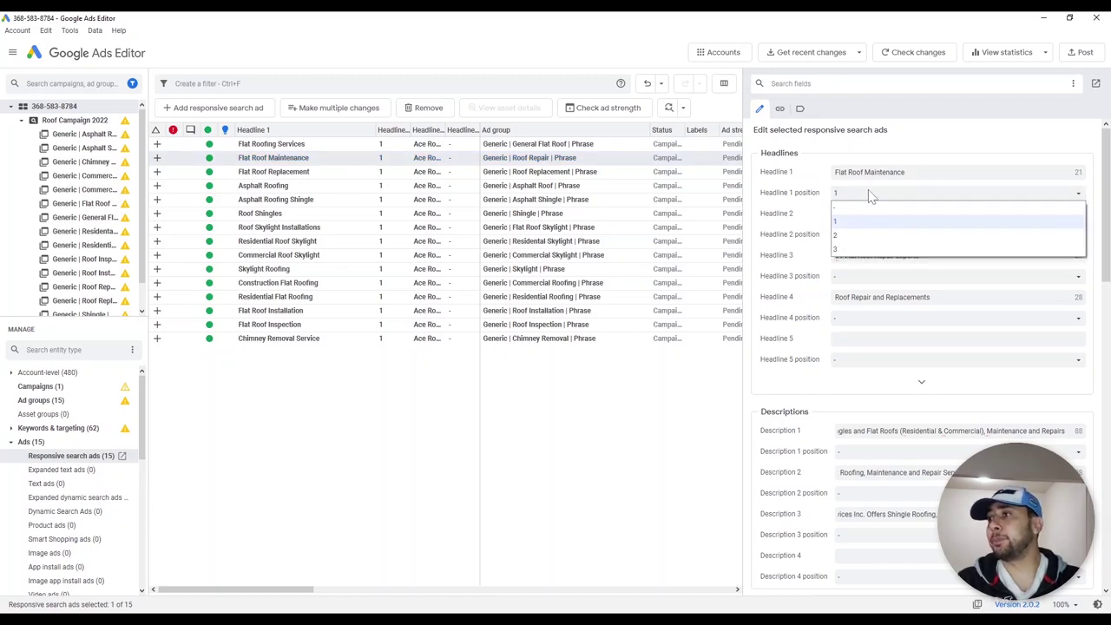
click(871, 197)
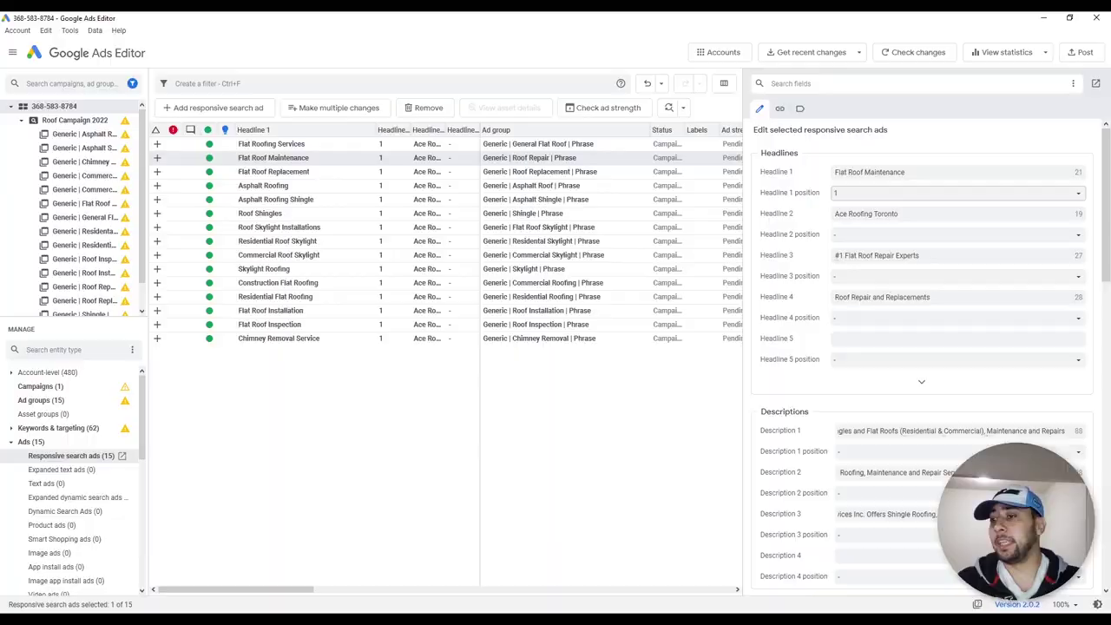
key(alt+Tab)
click(782, 167)
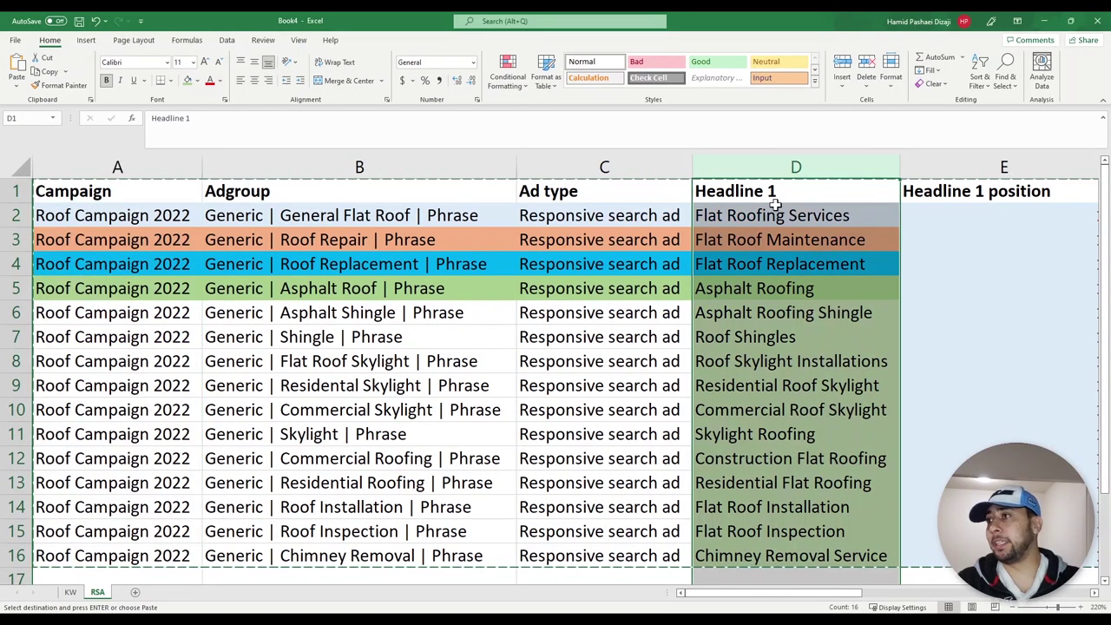
click(938, 165)
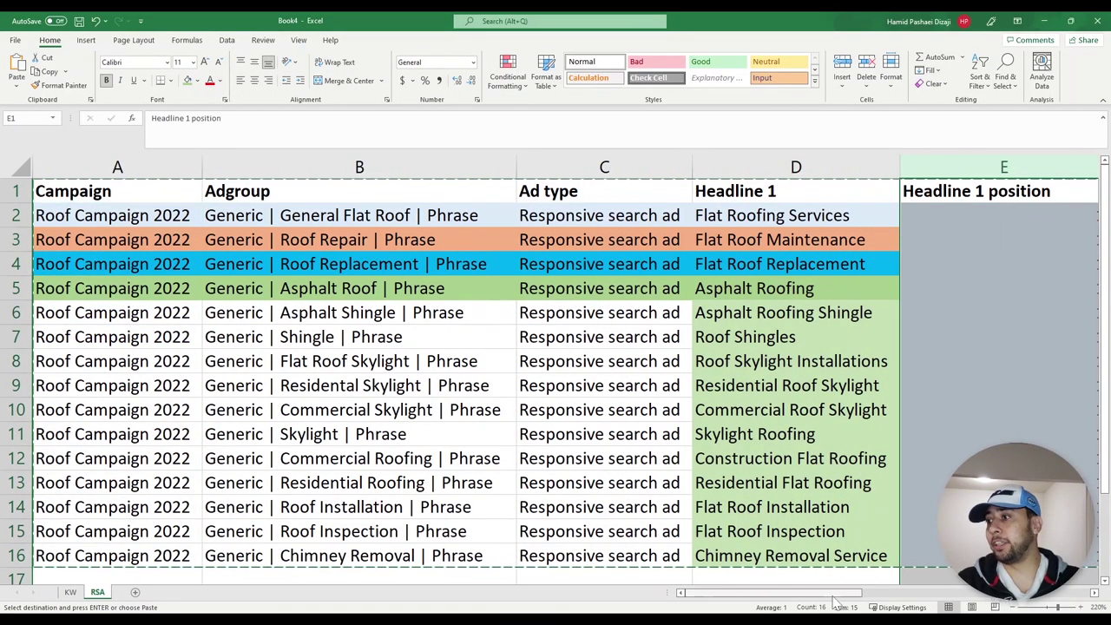
scroll(834, 599, right, 2)
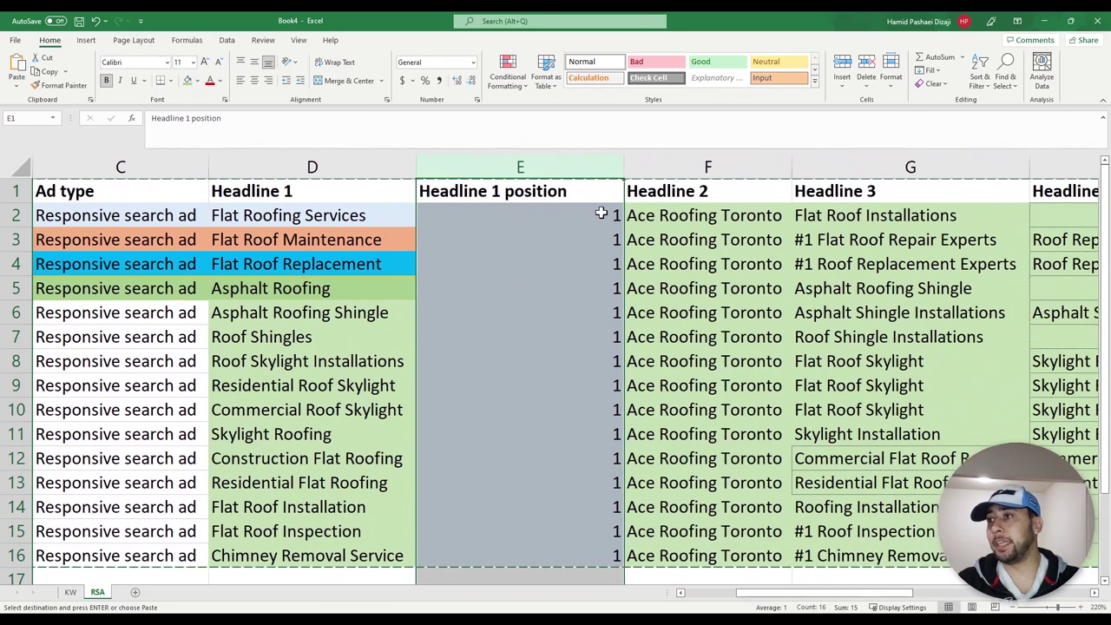
key(alt+Tab)
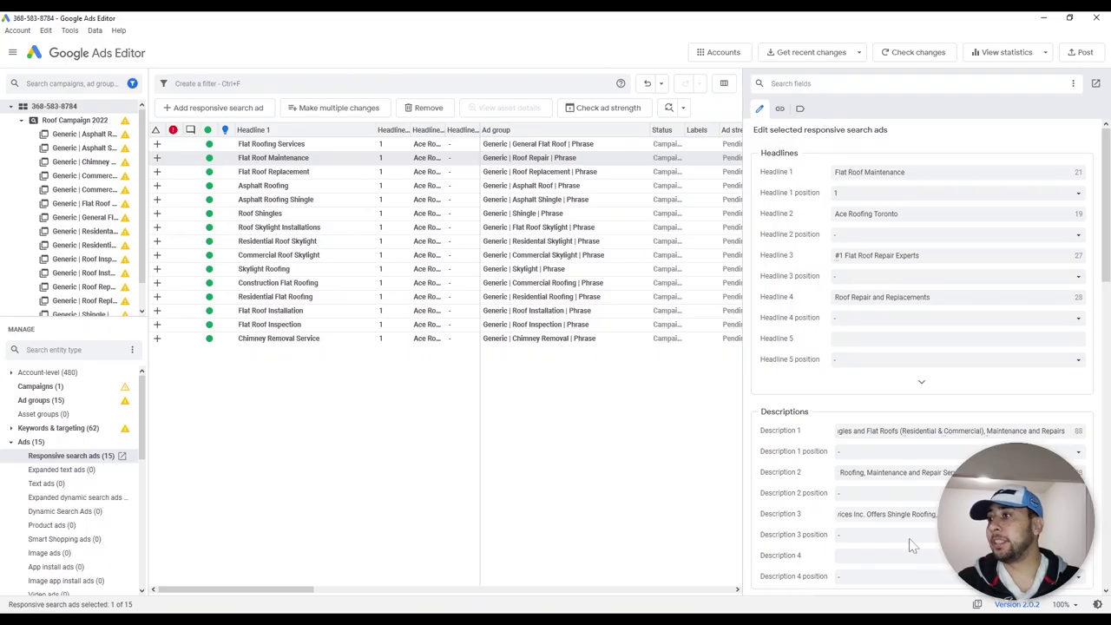
Clear the Headline 1 position of the Flat Roof Maintenance ad and restore it to 1
click(871, 193)
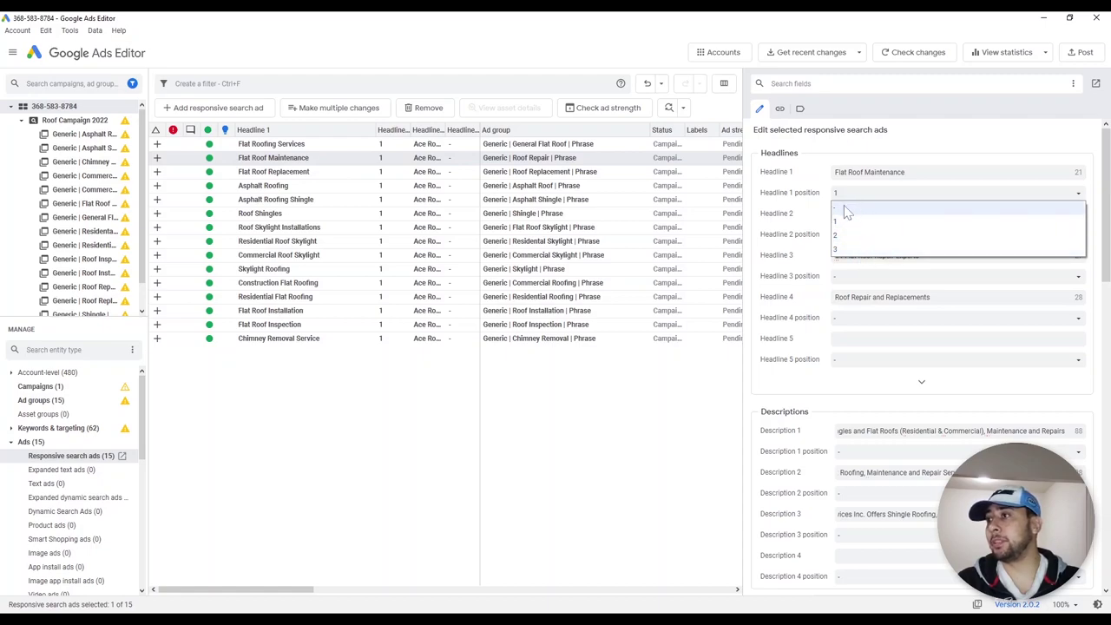
click(852, 211)
click(869, 195)
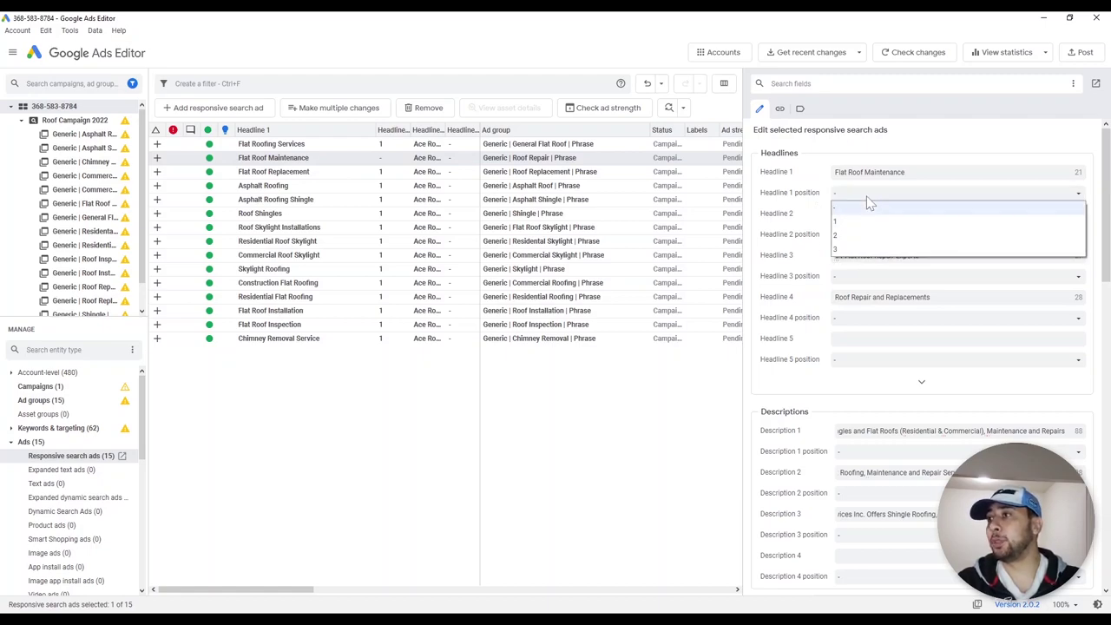
click(864, 223)
Examine the Flat Roof Maintenance ad's descriptions, display paths, status and the UTM parameters in its final URL
scroll(924, 366, down, 3)
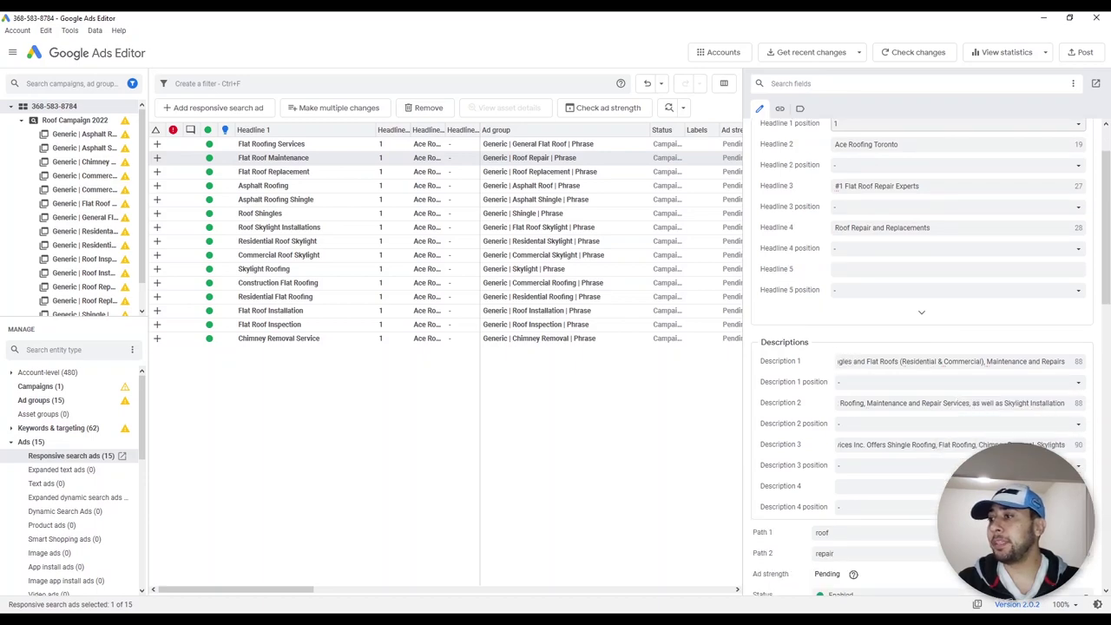
click(842, 449)
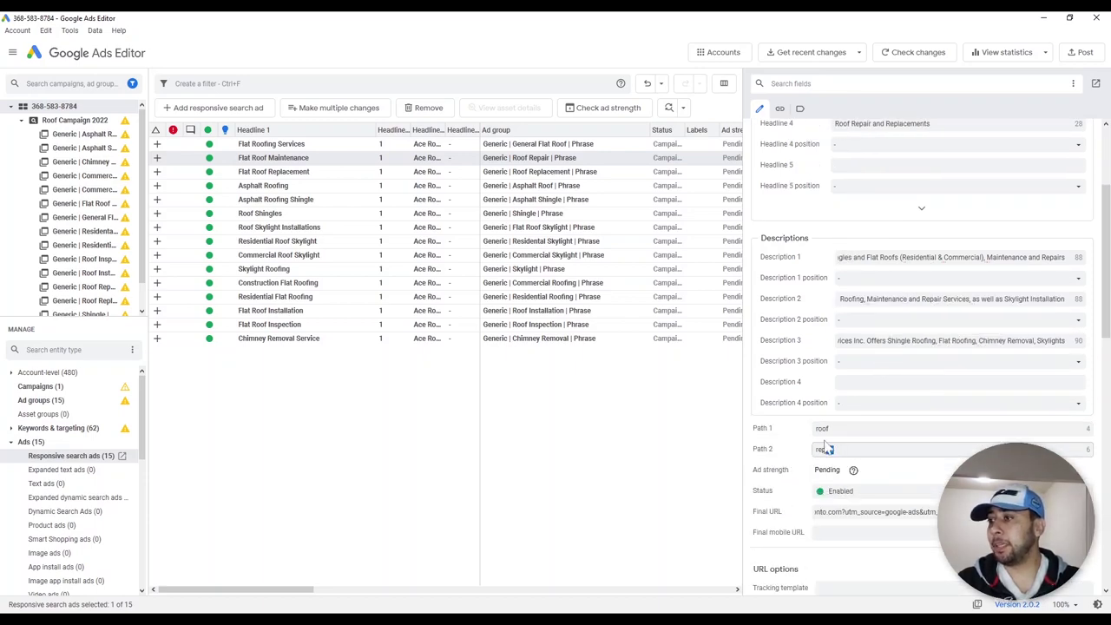
drag(828, 450, 835, 450)
scroll(835, 450, down, 1)
click(862, 424)
click(860, 421)
click(842, 442)
key(shift+End)
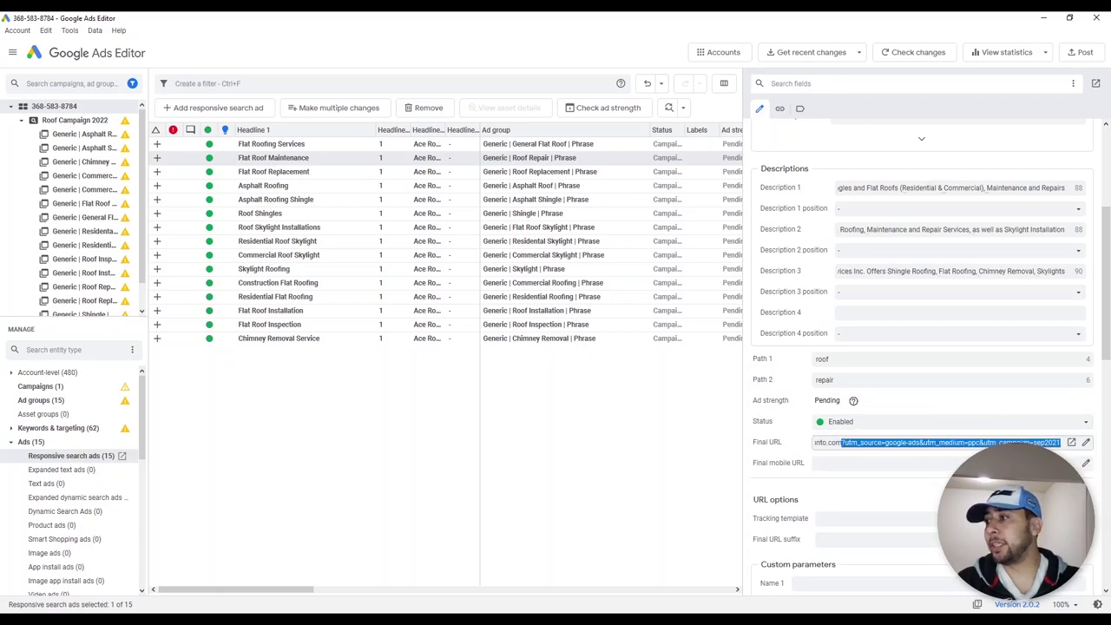
key(Right)
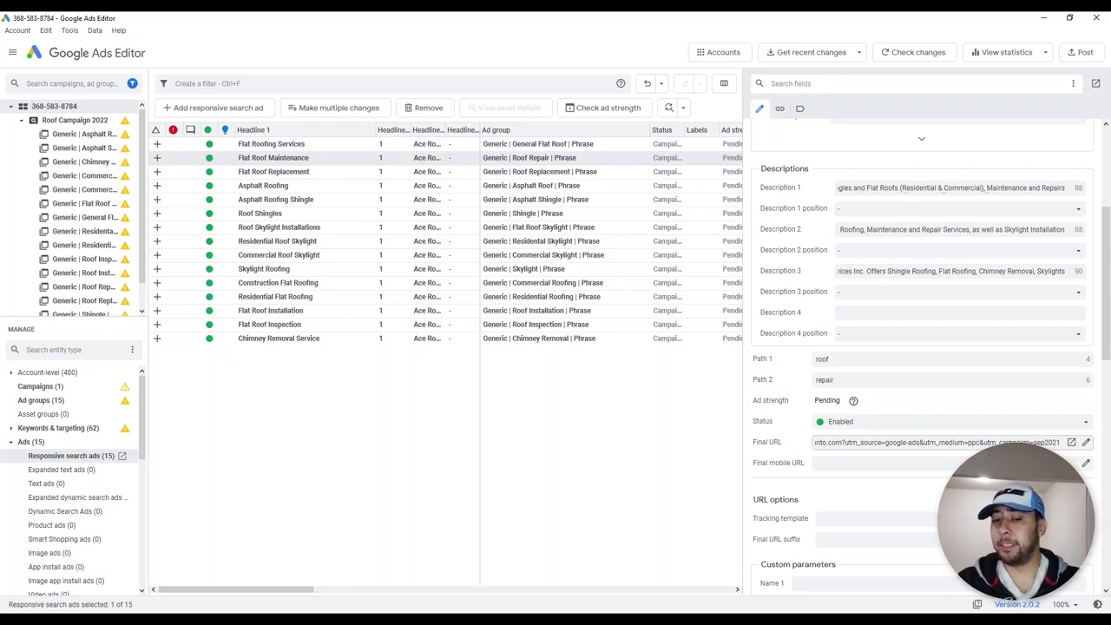
Examine the ad's URL options, custom parameters, label selection and comment field without adding anything
scroll(923, 375, down, 1)
scroll(987, 372, down, 1)
click(839, 346)
scroll(858, 336, down, 1)
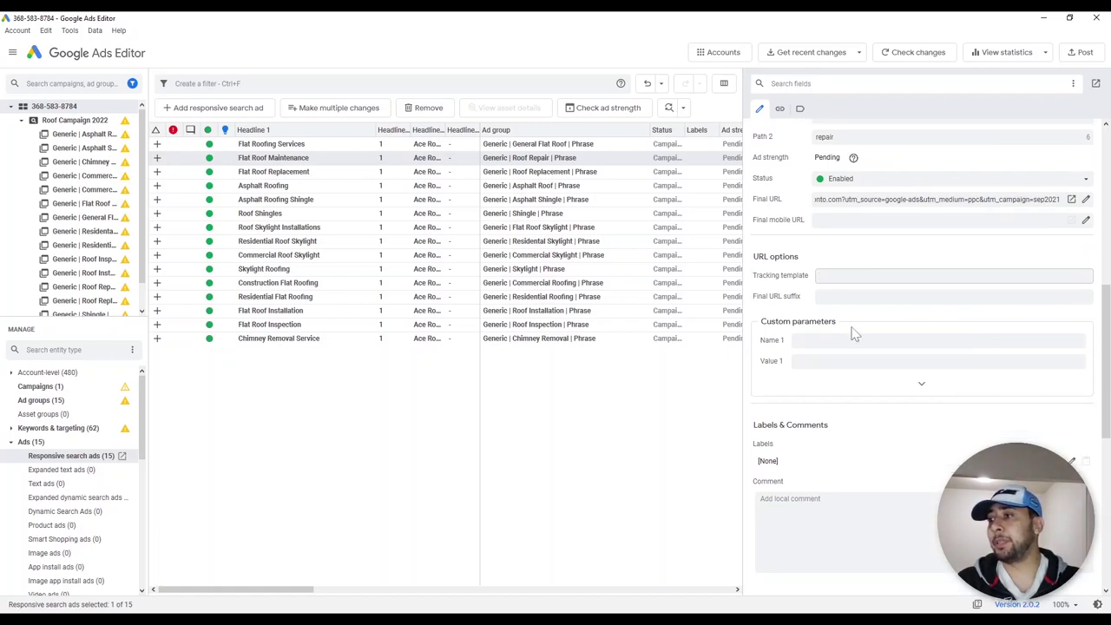
scroll(854, 335, down, 1)
click(782, 468)
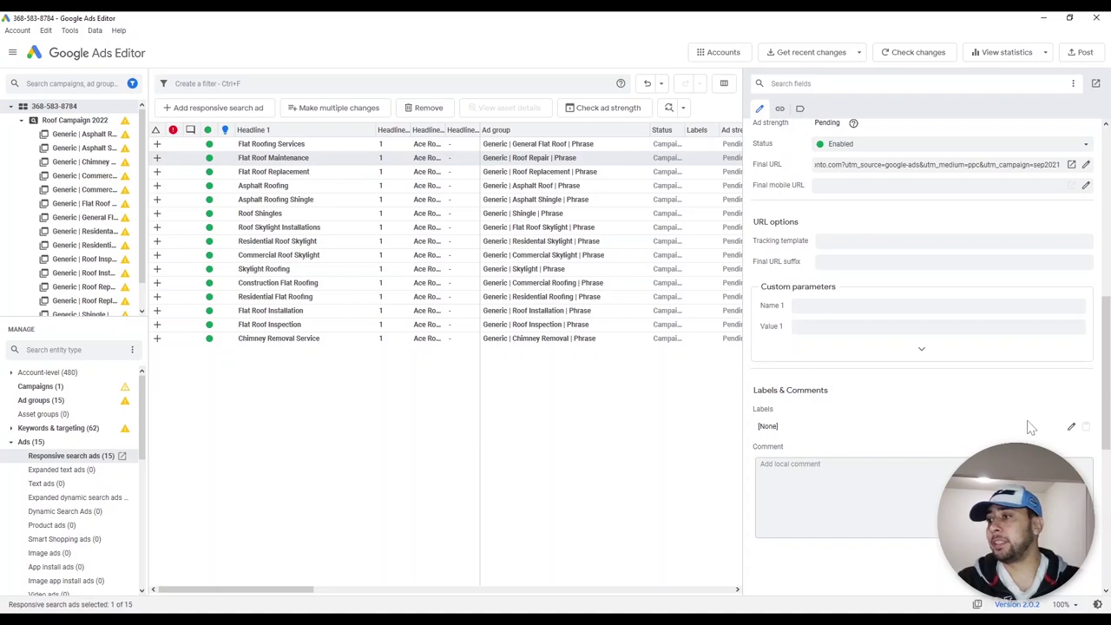
click(1071, 426)
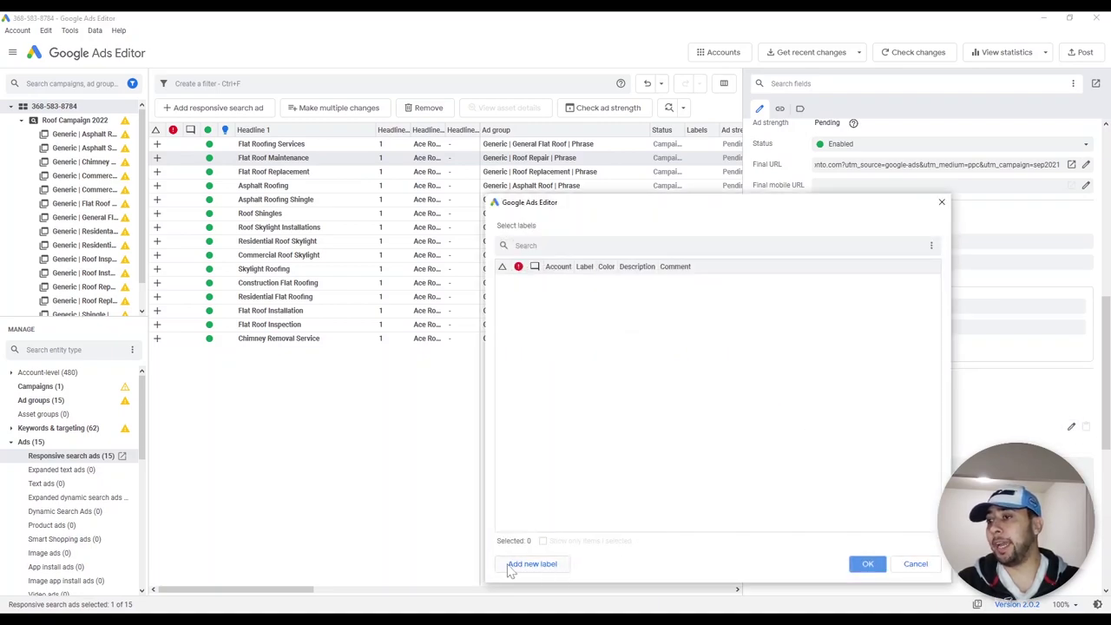
click(925, 566)
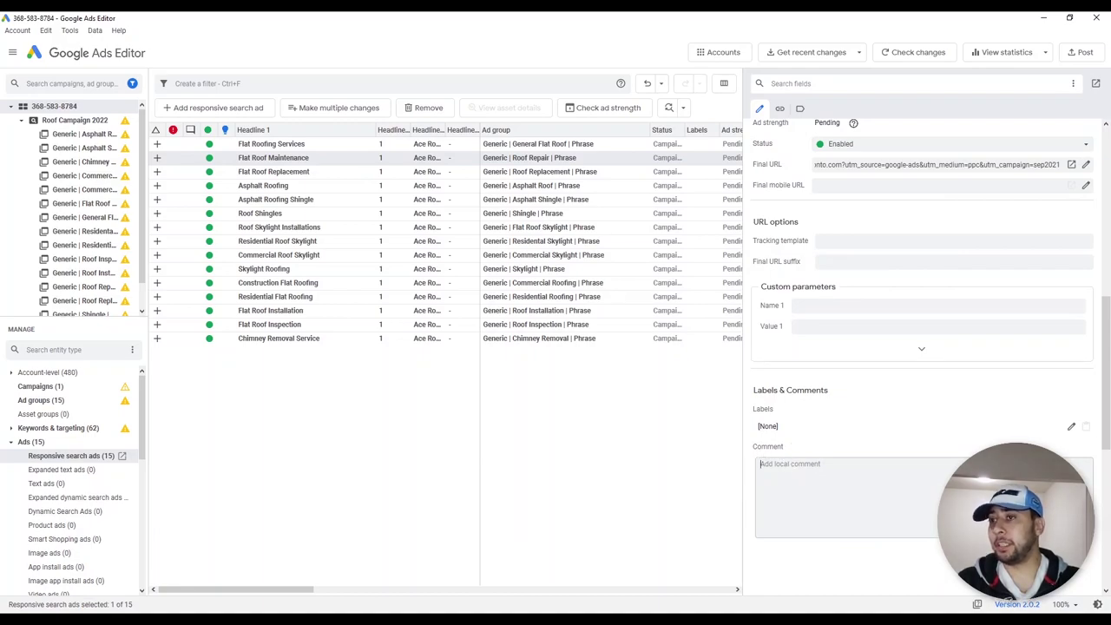
click(790, 460)
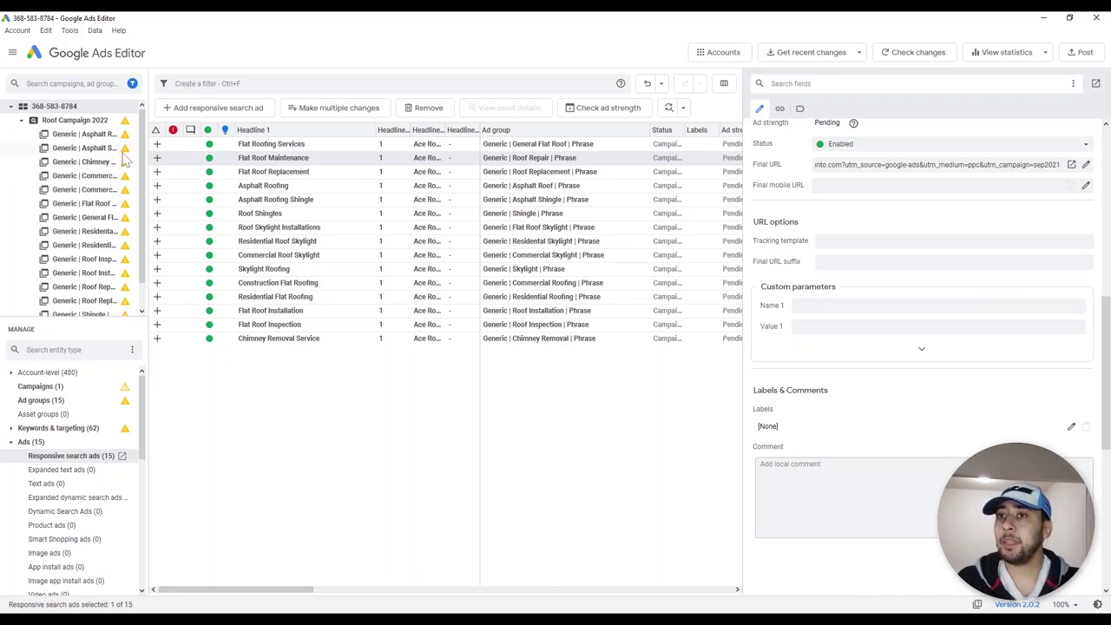
Widen the ads table and return to the campaigns view with the Ads group collapsed in the entity list
drag(742, 83, 864, 87)
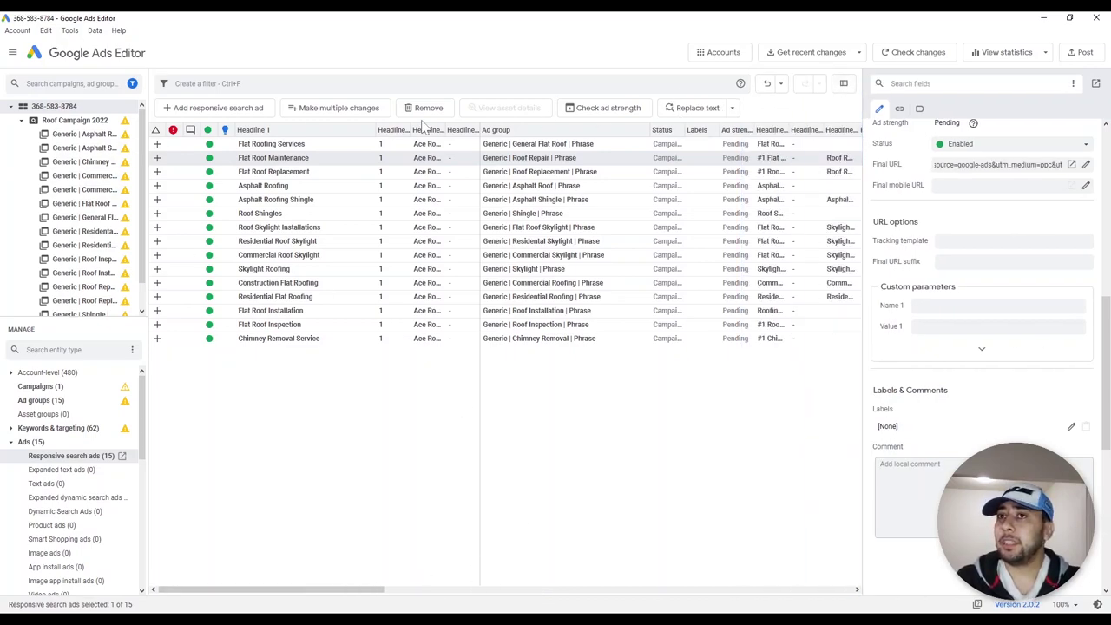
click(11, 442)
click(39, 440)
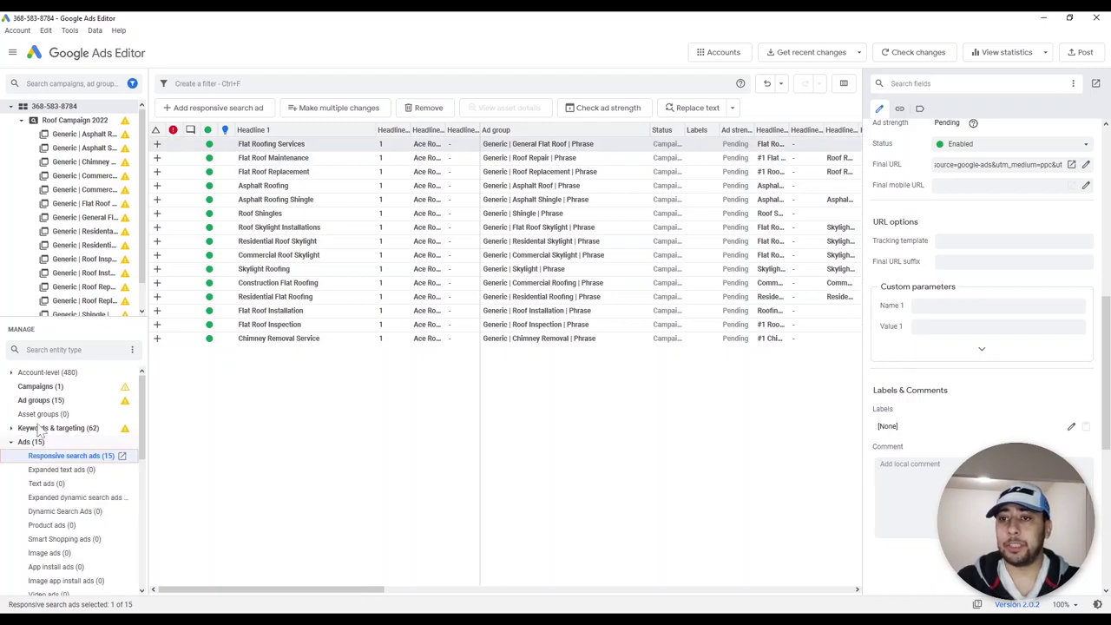
click(41, 428)
click(40, 398)
click(12, 428)
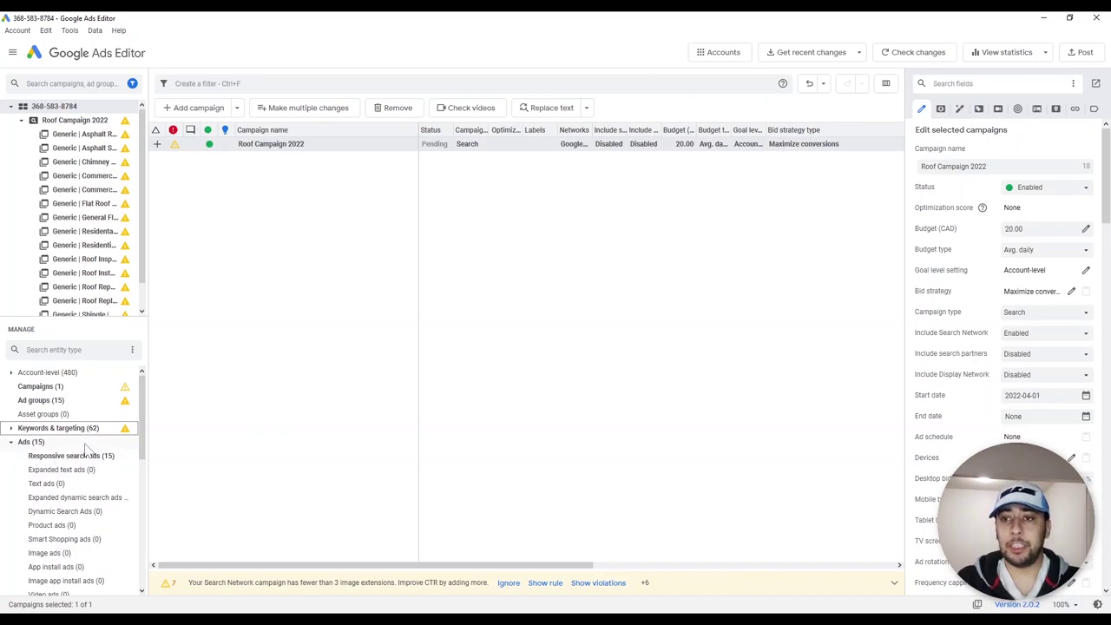
click(11, 442)
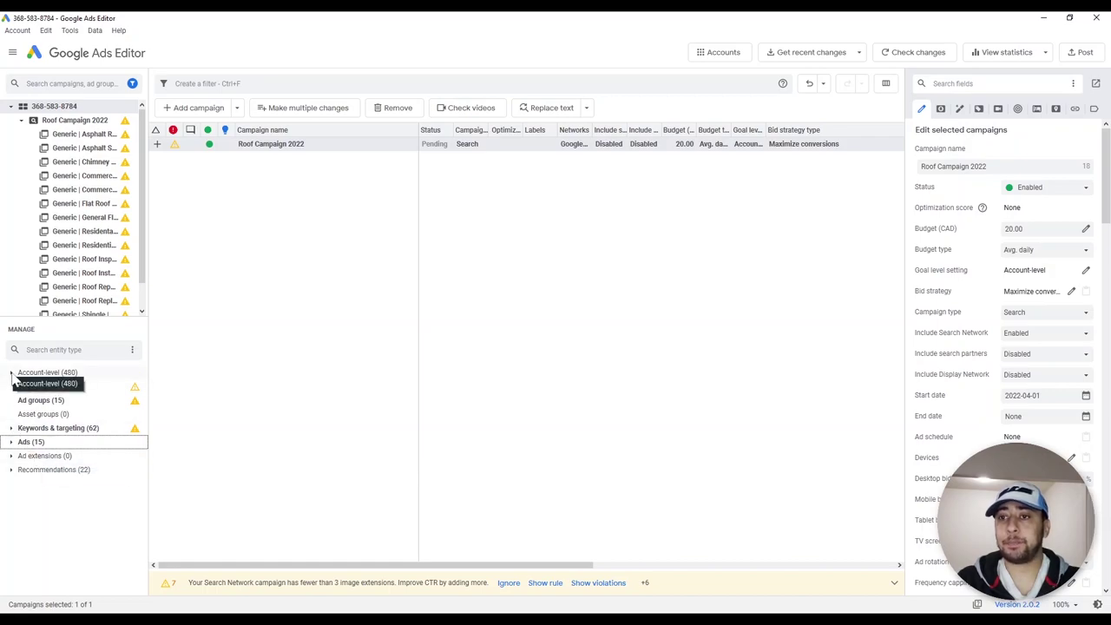
Examine the sitelink extensions and the shared sitelink selection for a campaign-level sitelink without adding one
click(12, 456)
click(41, 471)
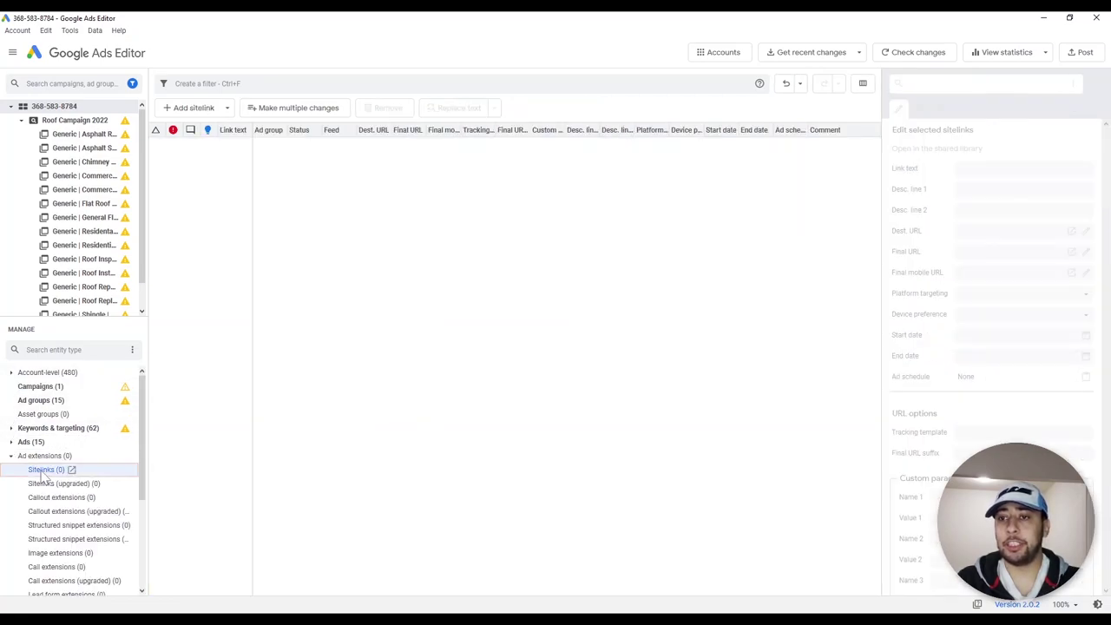
click(207, 111)
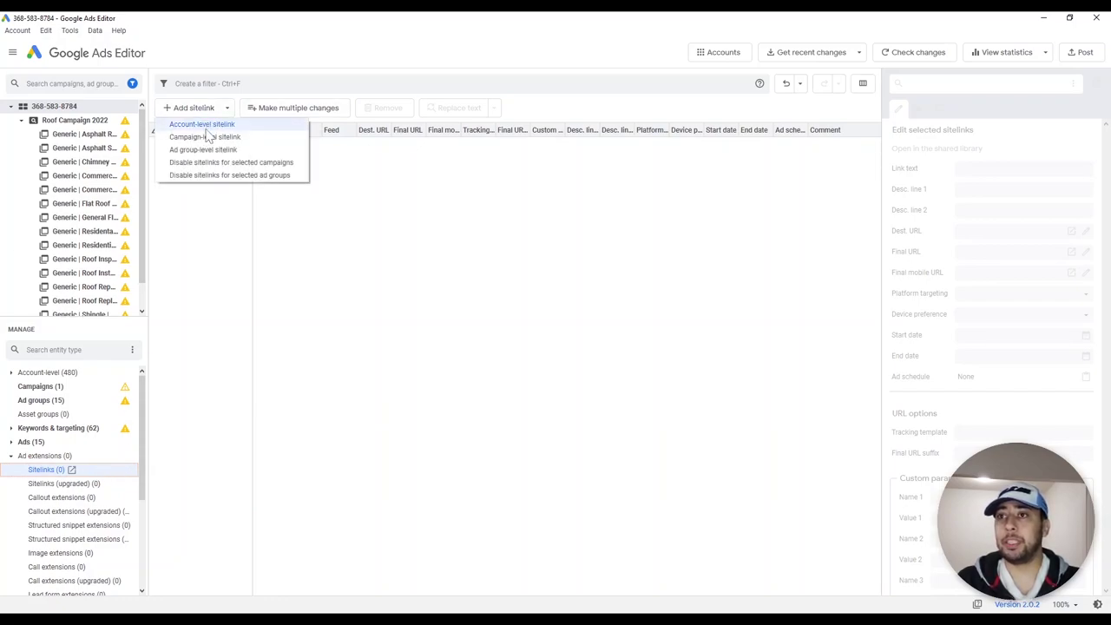
click(207, 137)
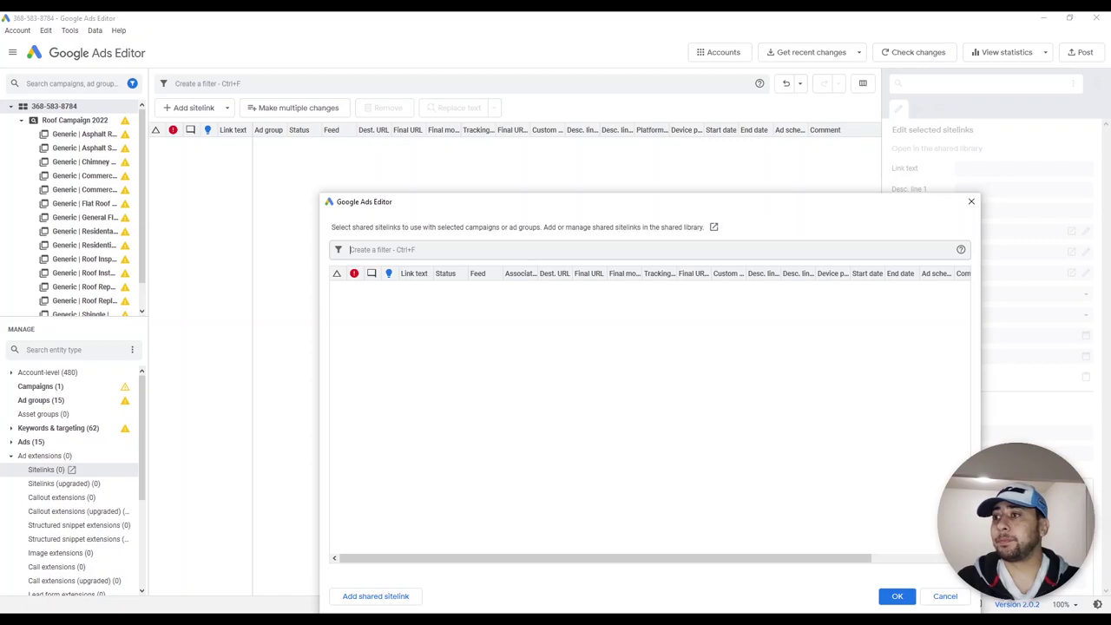
click(950, 601)
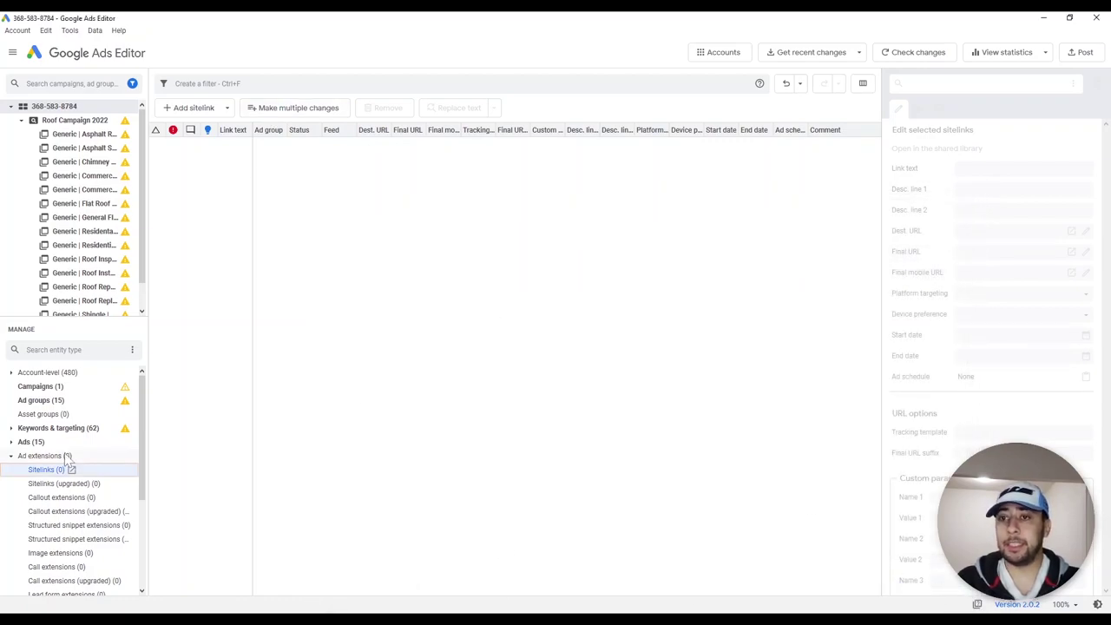
click(11, 456)
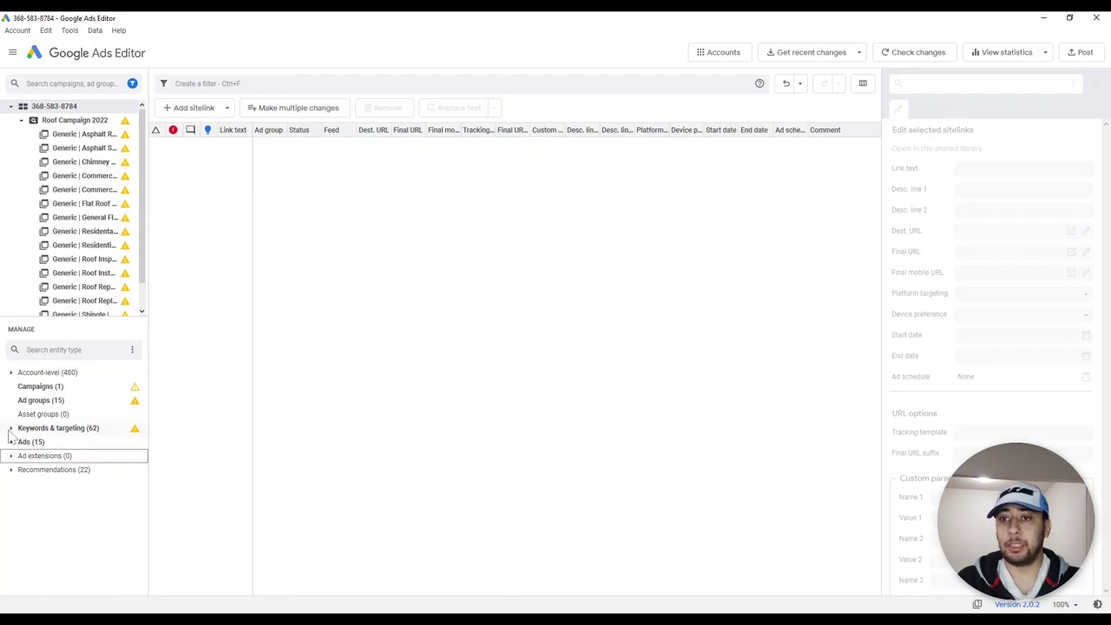
Add United States as a second targeted location for the campaign, then select the Canada location
click(11, 428)
click(78, 486)
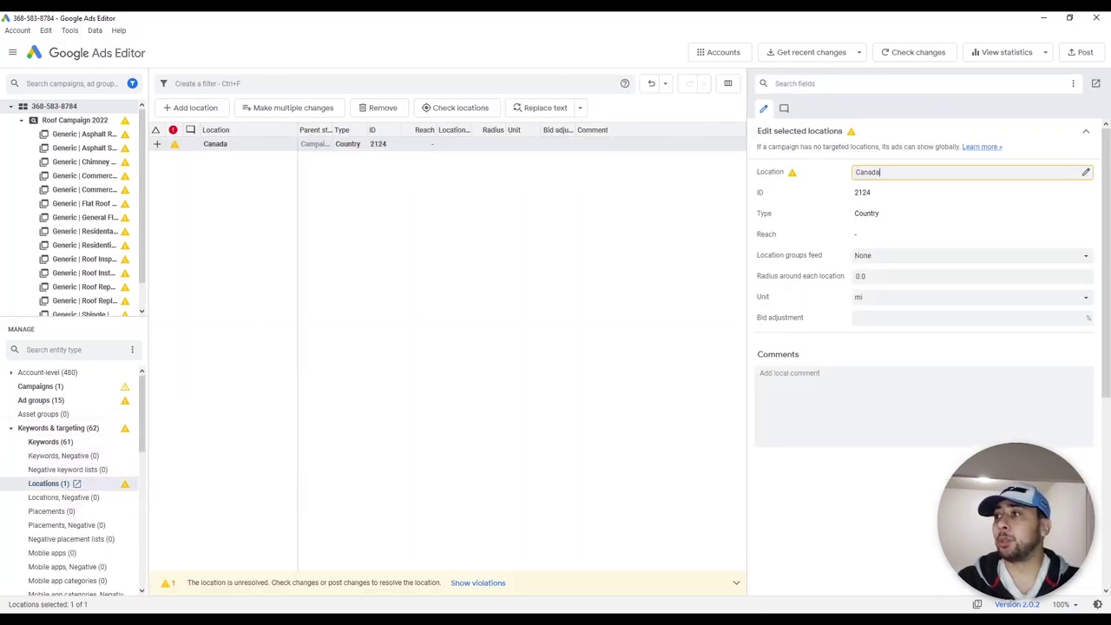
click(192, 108)
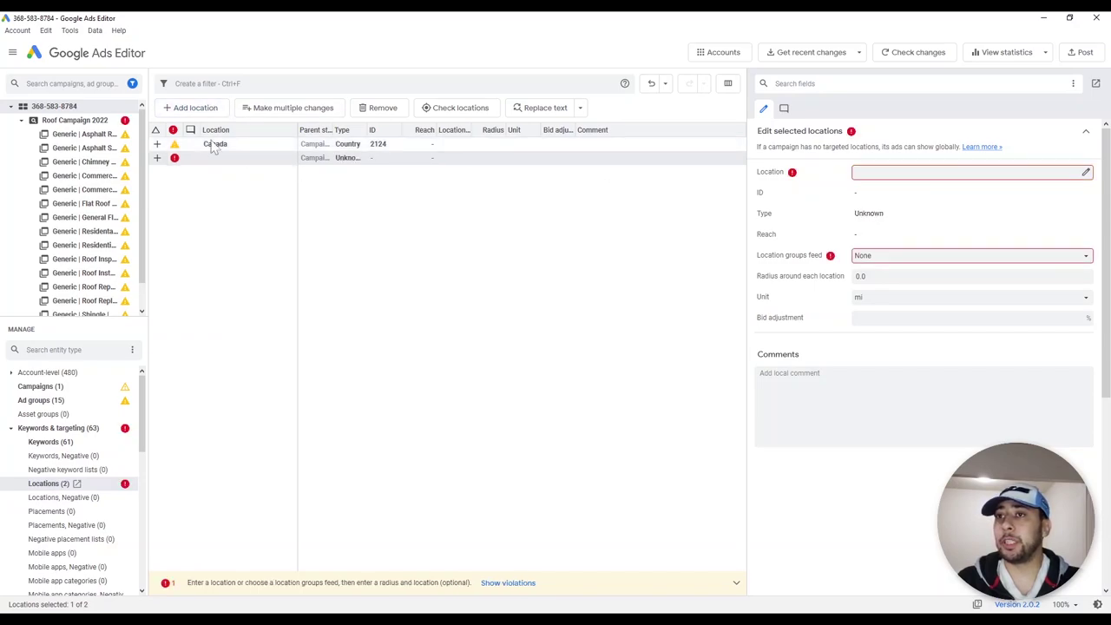
click(1086, 173)
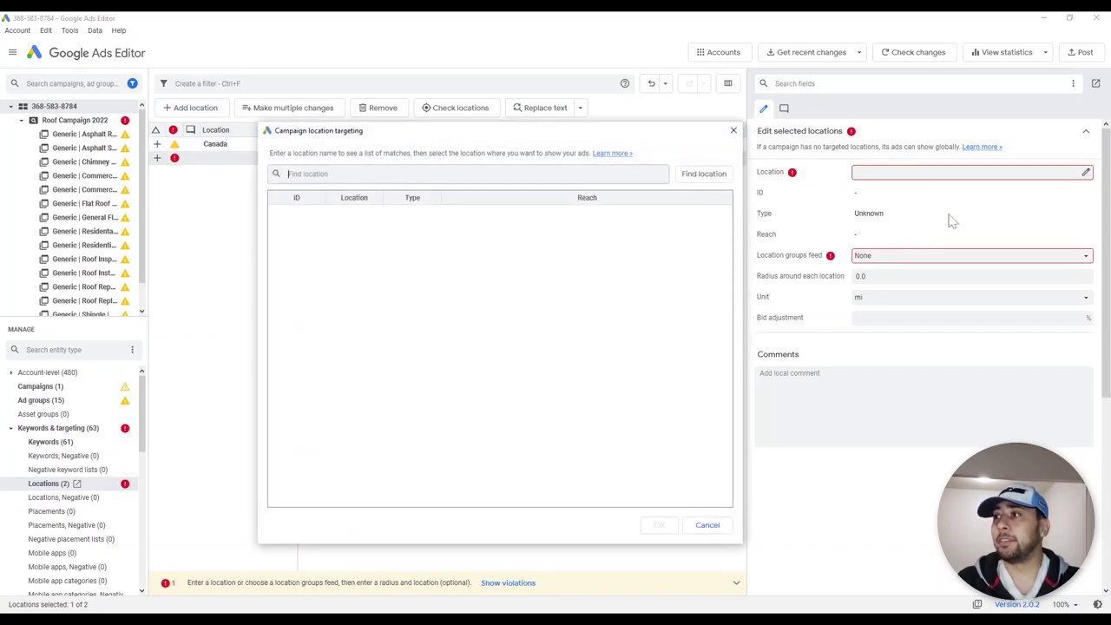
text(usa)
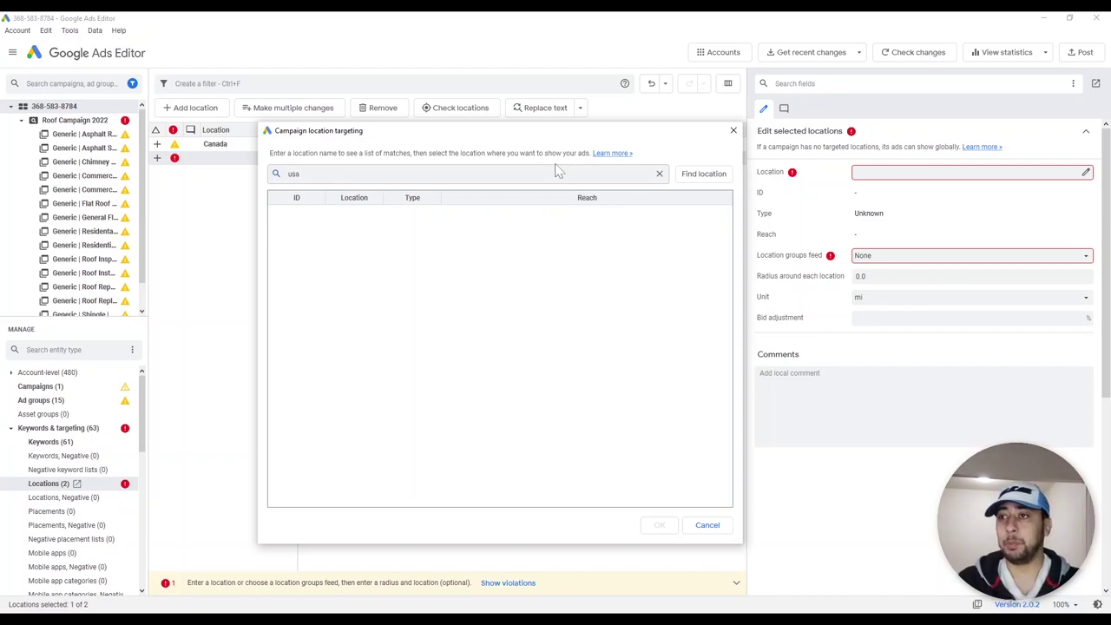
key(Return)
click(352, 282)
click(659, 524)
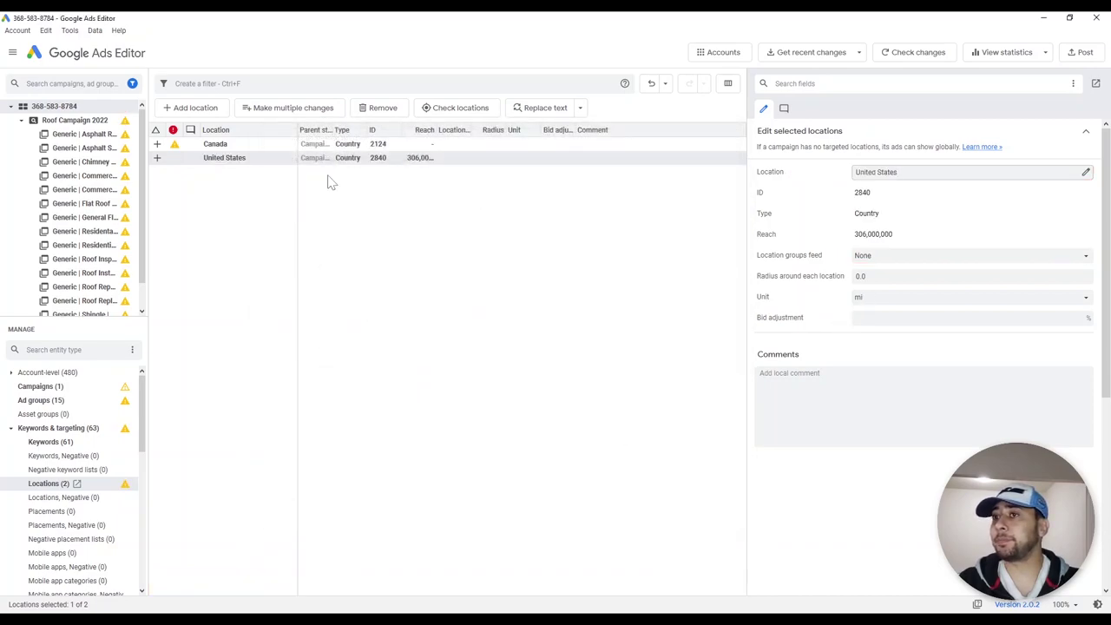
click(249, 147)
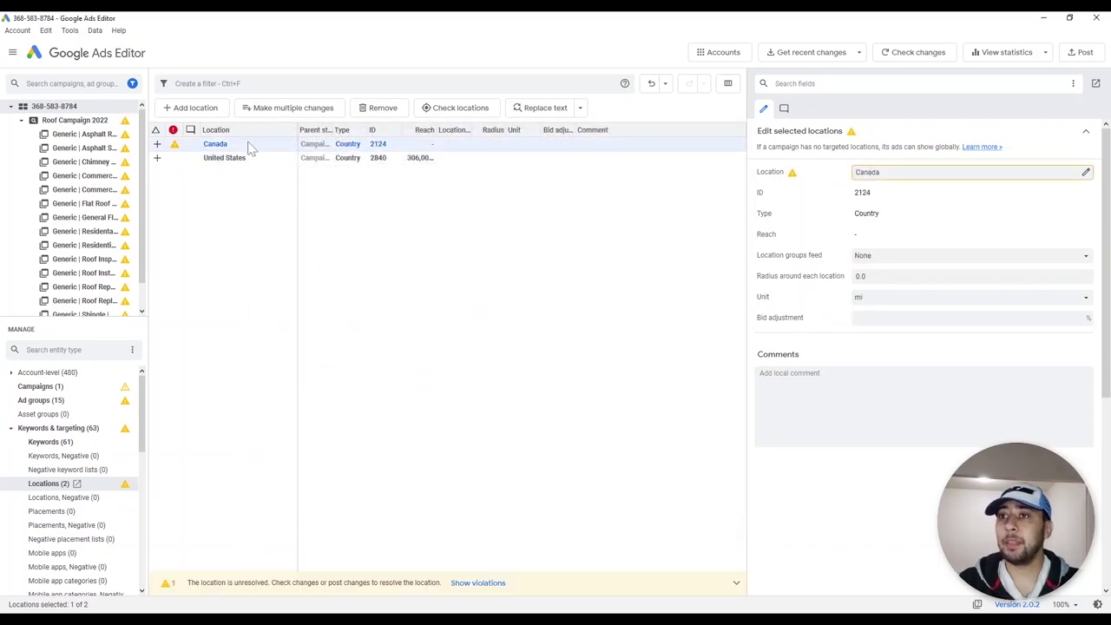
Examine the targeting options for negative locations, negative keywords, negative keyword lists and ages
click(65, 498)
click(63, 459)
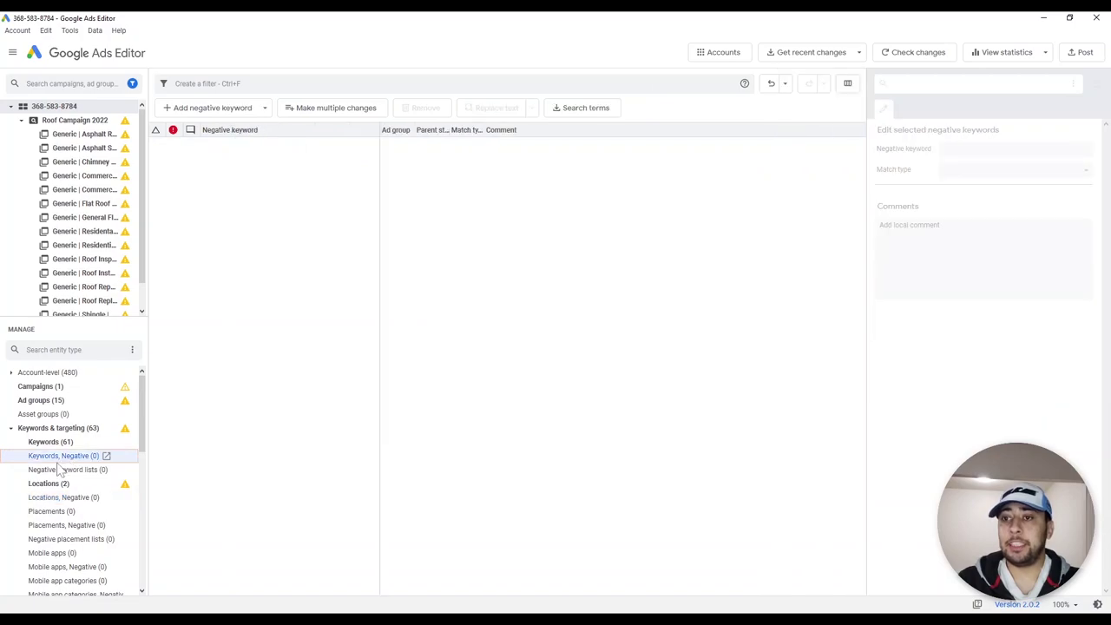
click(80, 470)
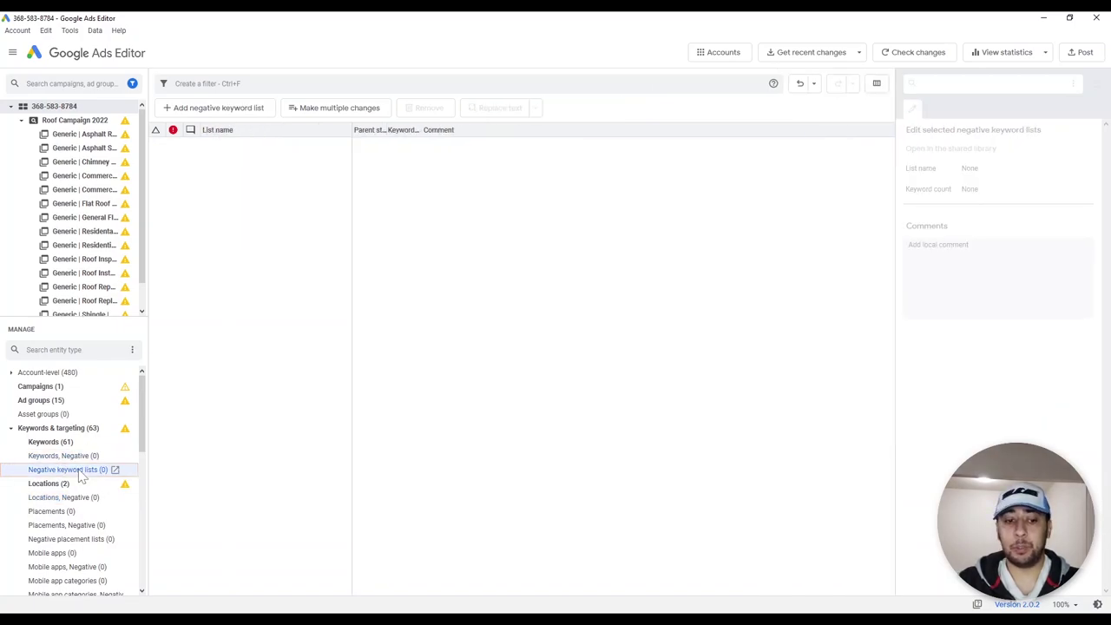
scroll(82, 490, down, 5)
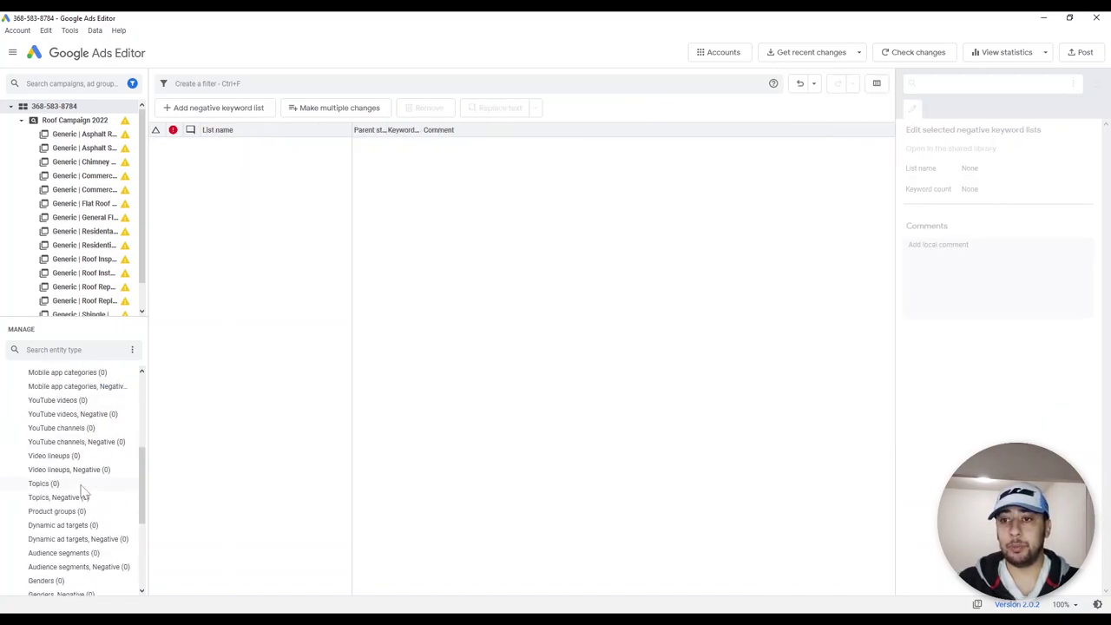
scroll(82, 492, down, 2)
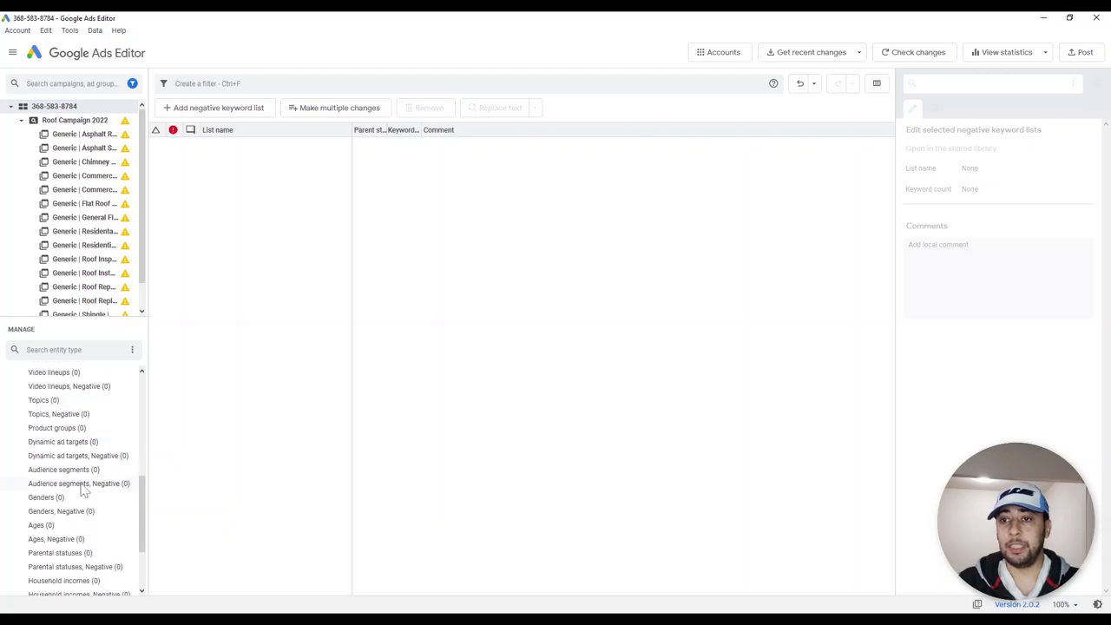
click(56, 526)
scroll(74, 512, up, 7)
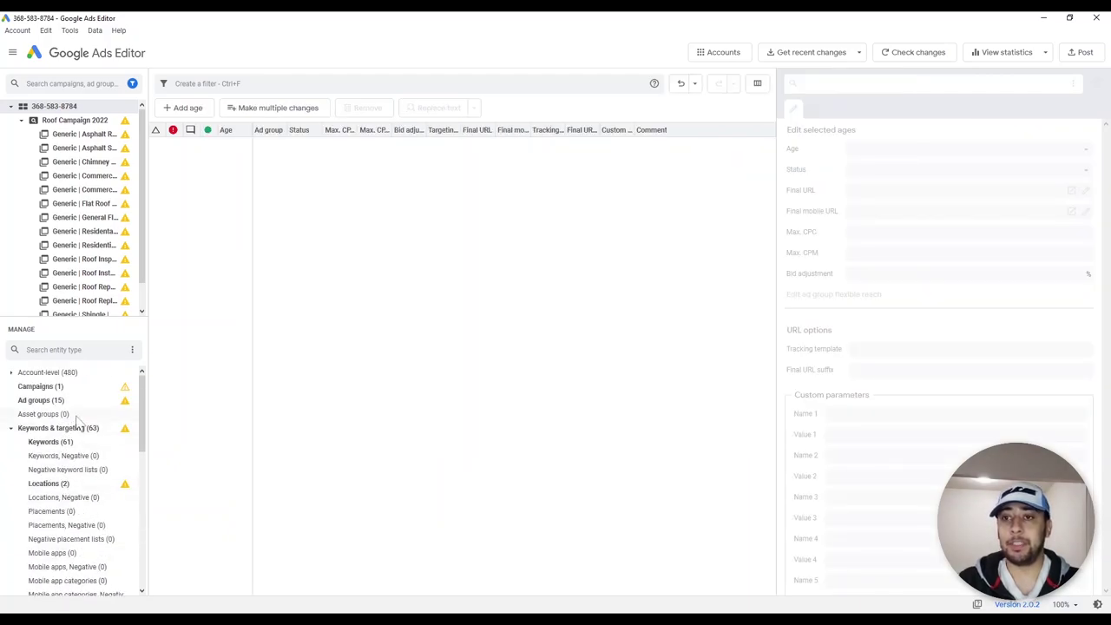
Widen the campaign tree, collapse the Keywords & targeting group, and show the campaigns view with a wider edit pane
drag(148, 210, 231, 209)
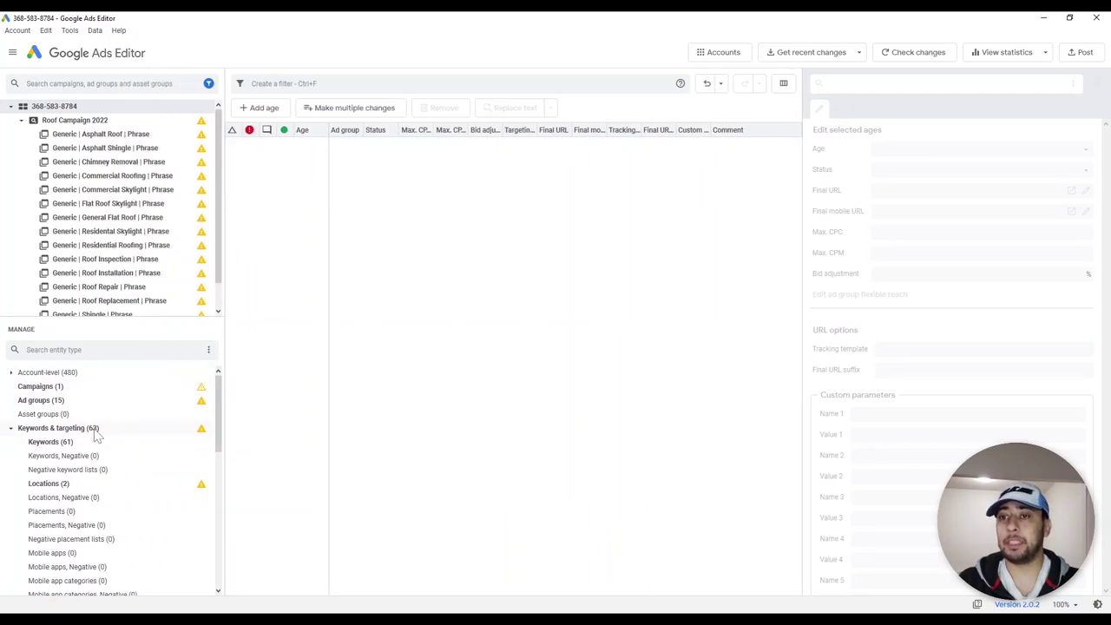
click(12, 430)
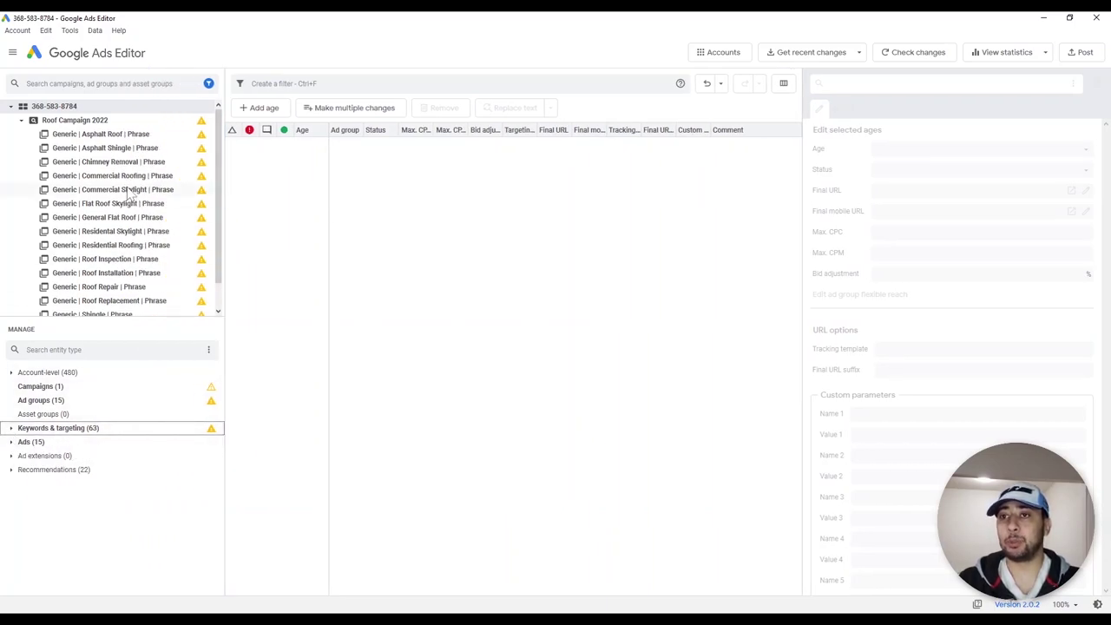
click(76, 388)
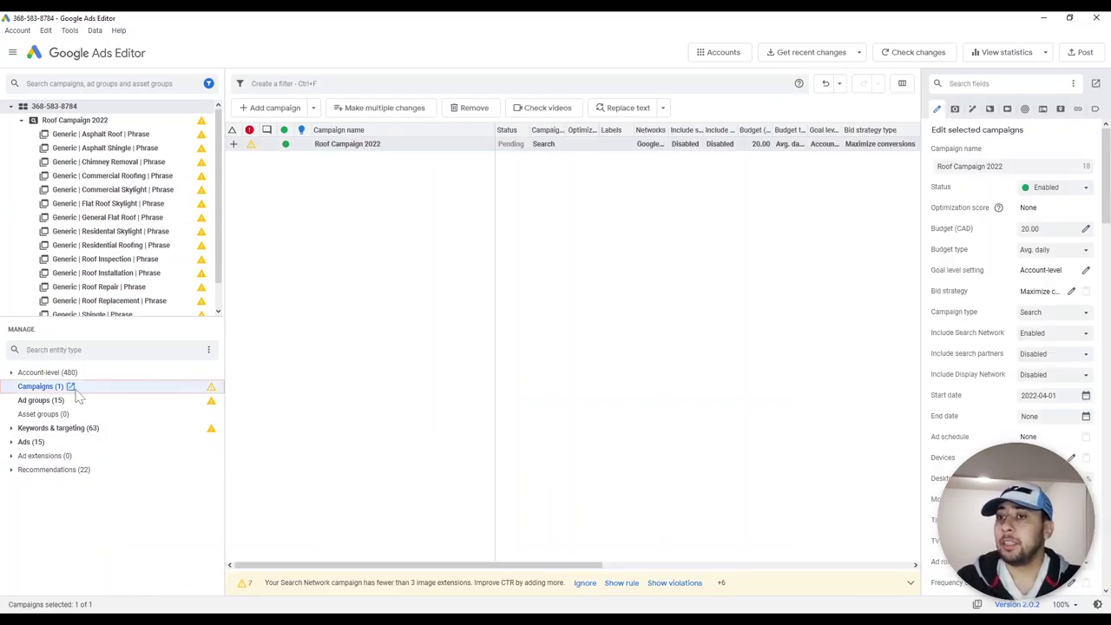
drag(922, 144, 756, 152)
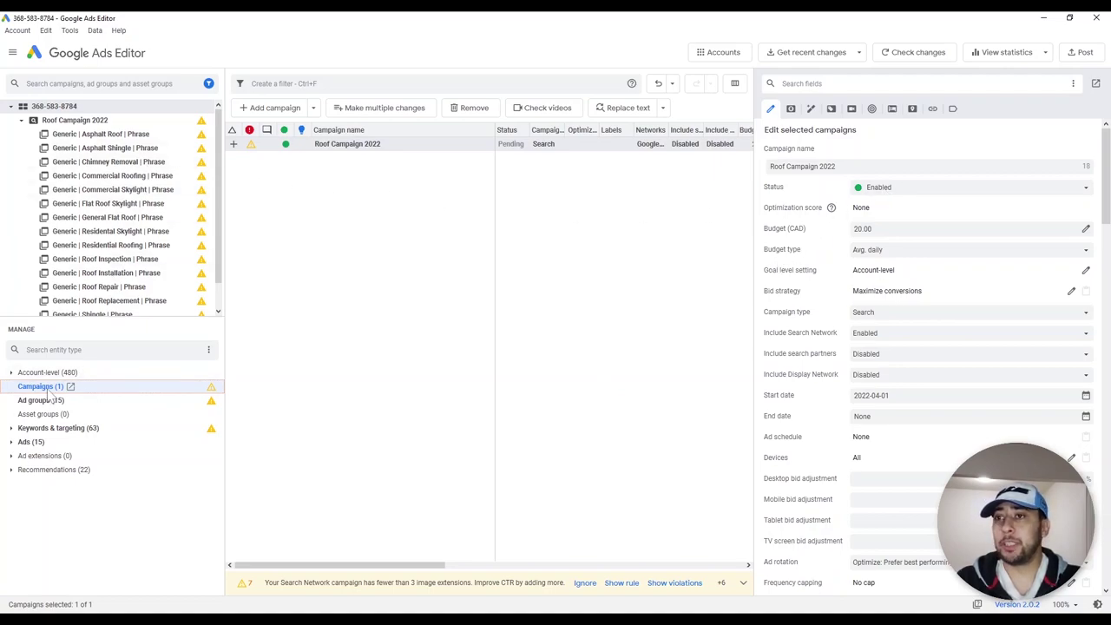
Set the status of Roof Campaign 2022 to Paused and deselect the campaign
click(900, 188)
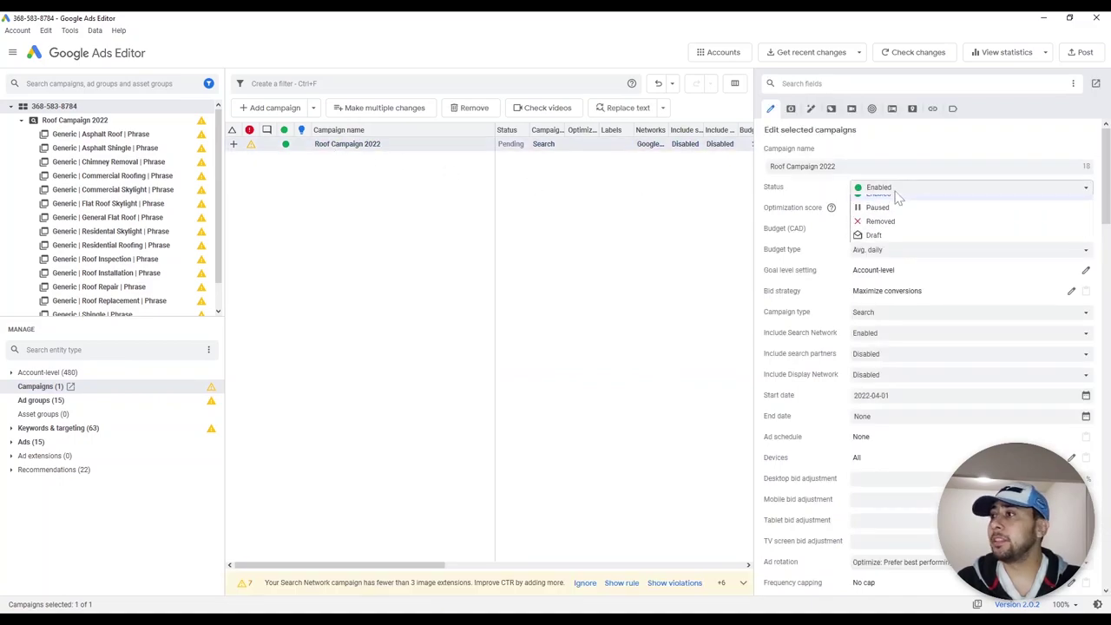
click(894, 215)
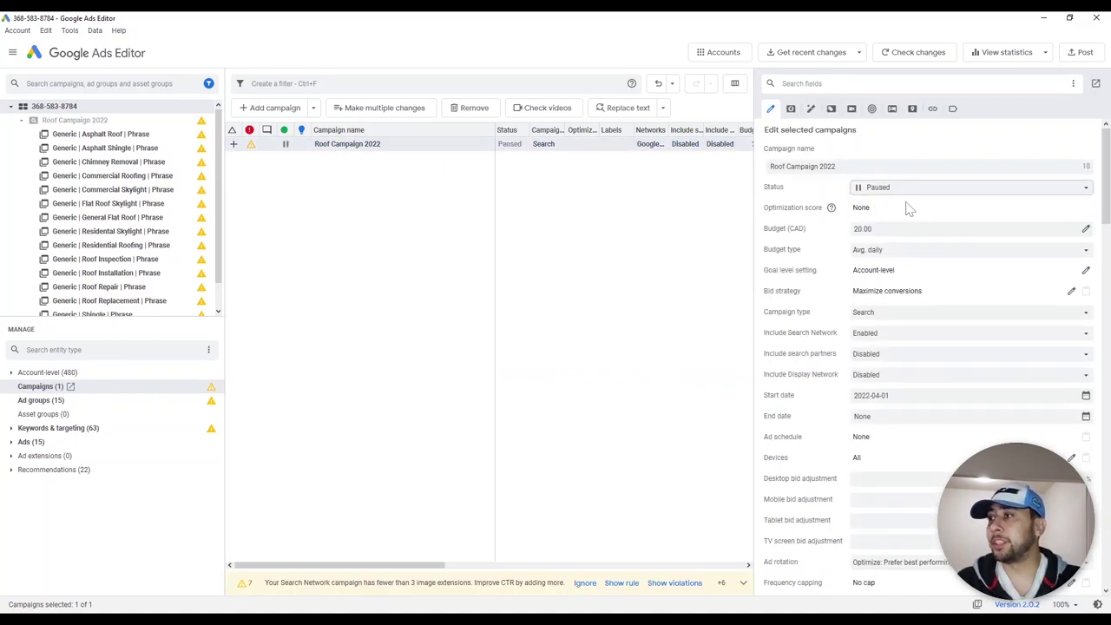
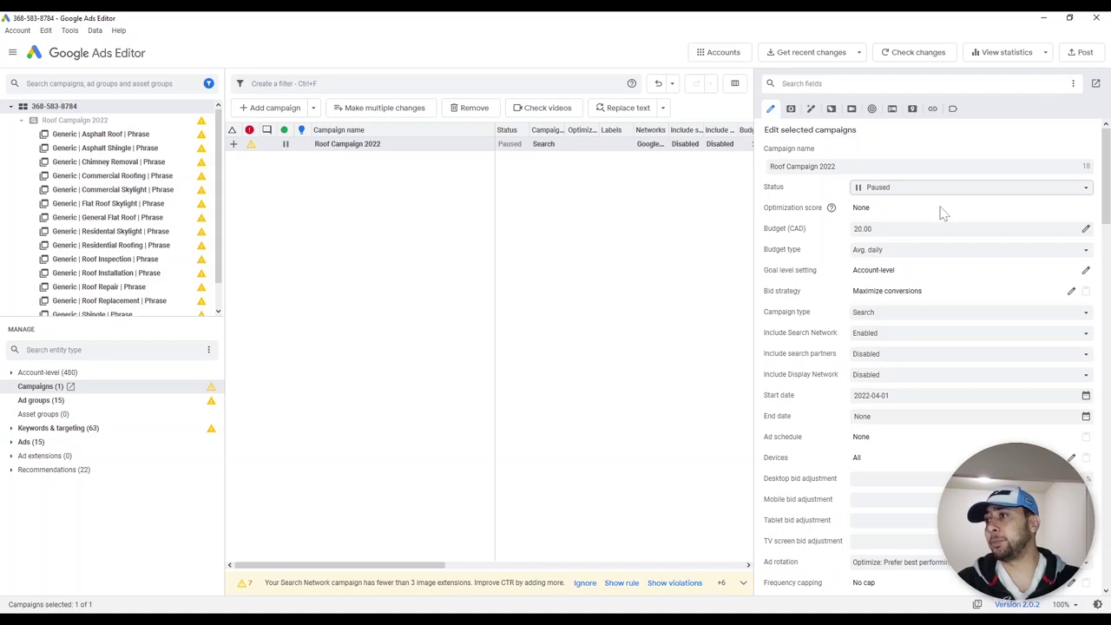
click(391, 218)
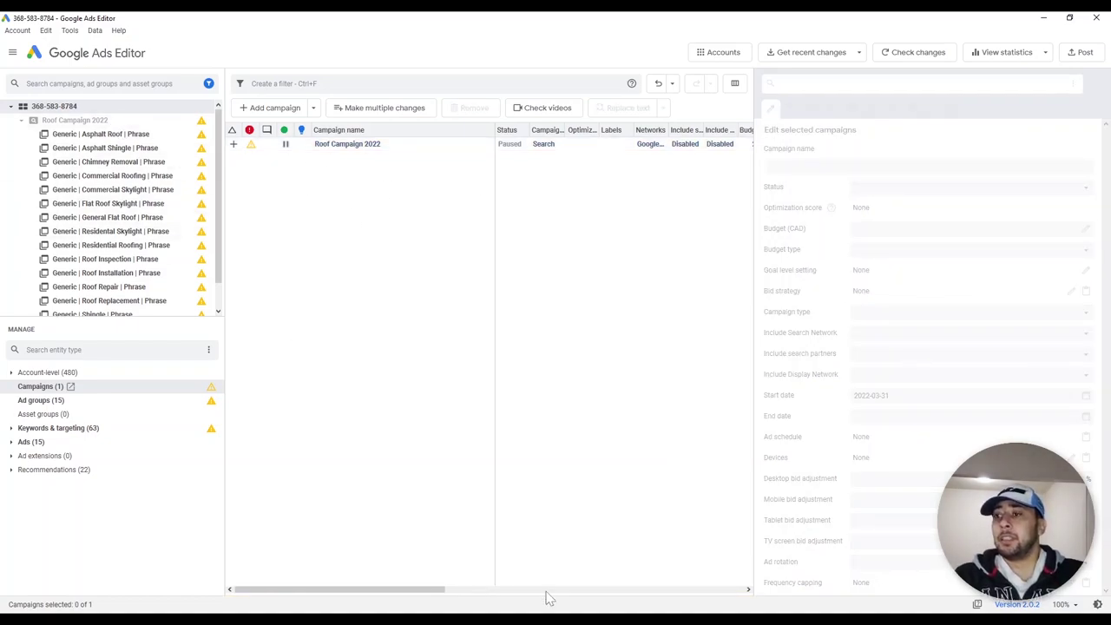
Switch to Excel, close the Book4 workbook without saving, and return to Google Ads Editor
click(574, 607)
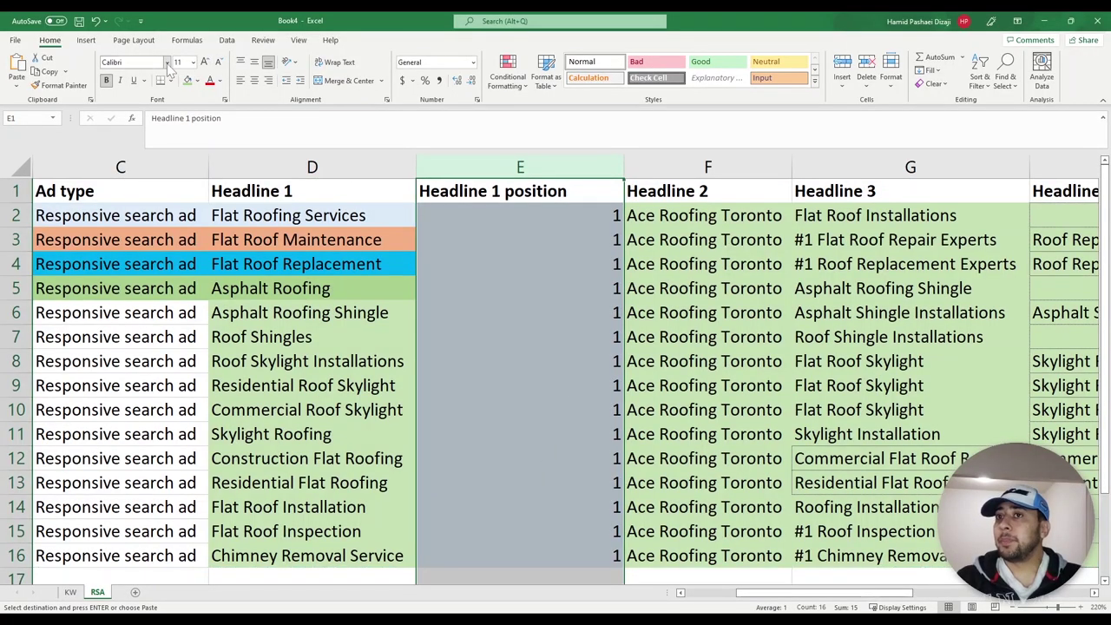
click(1097, 20)
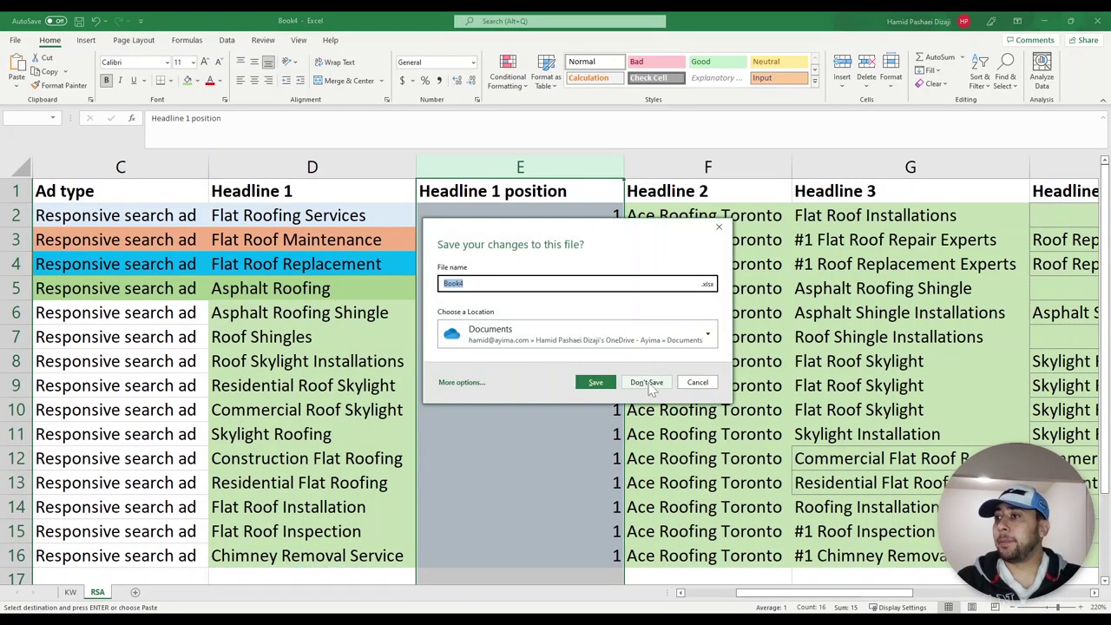
click(646, 382)
click(563, 359)
key(alt+Tab)
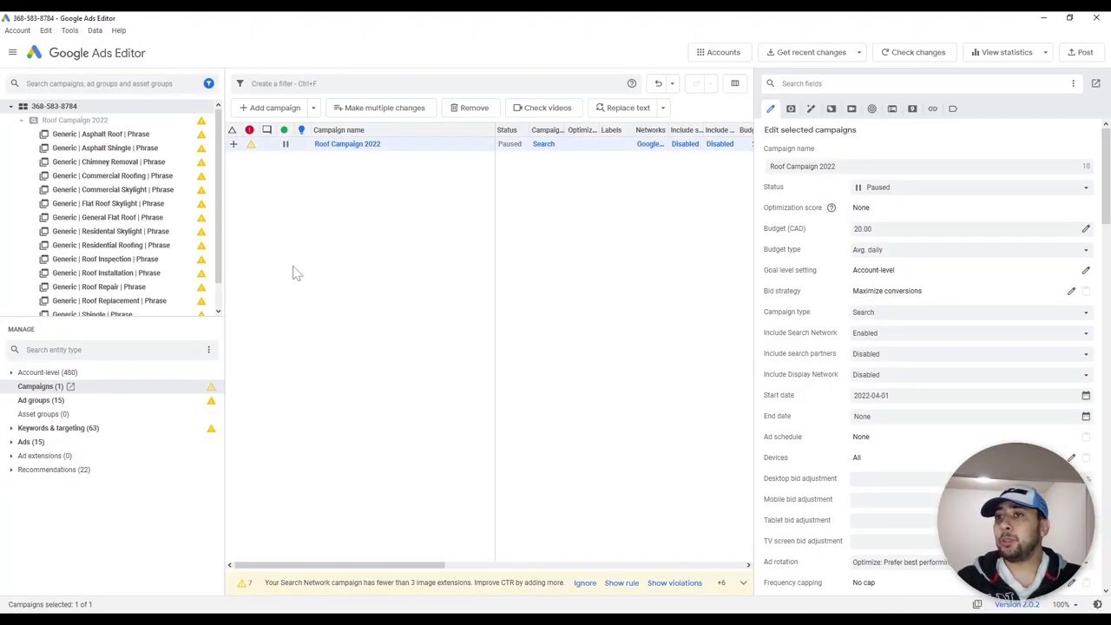
Select Roof Campaign 2022 in the campaign tree and collapse its ad groups
click(99, 149)
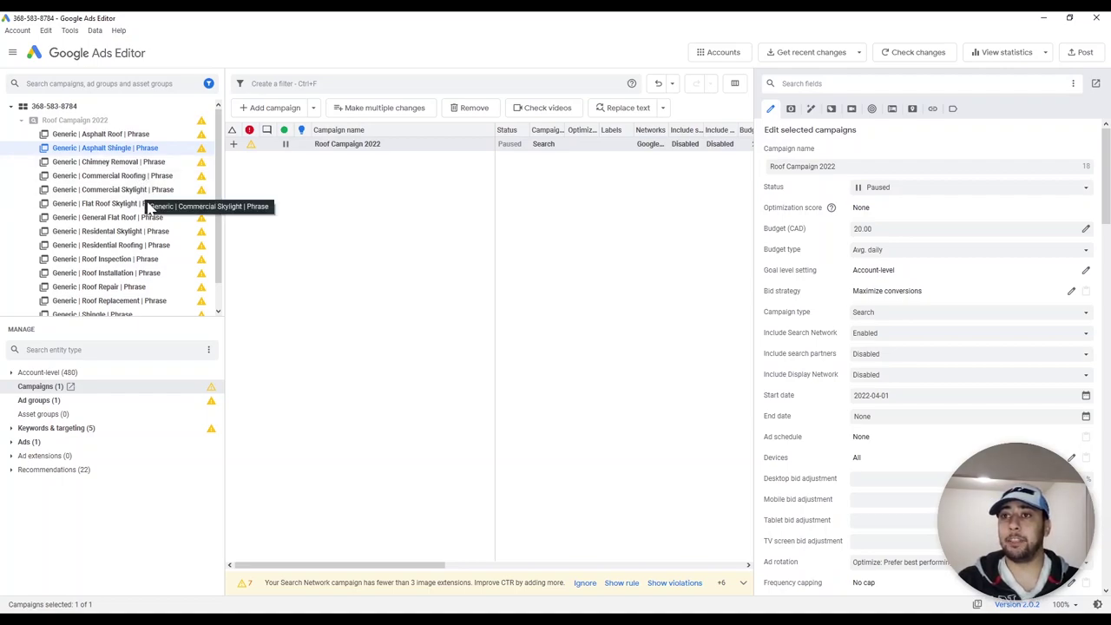
click(52, 121)
click(21, 120)
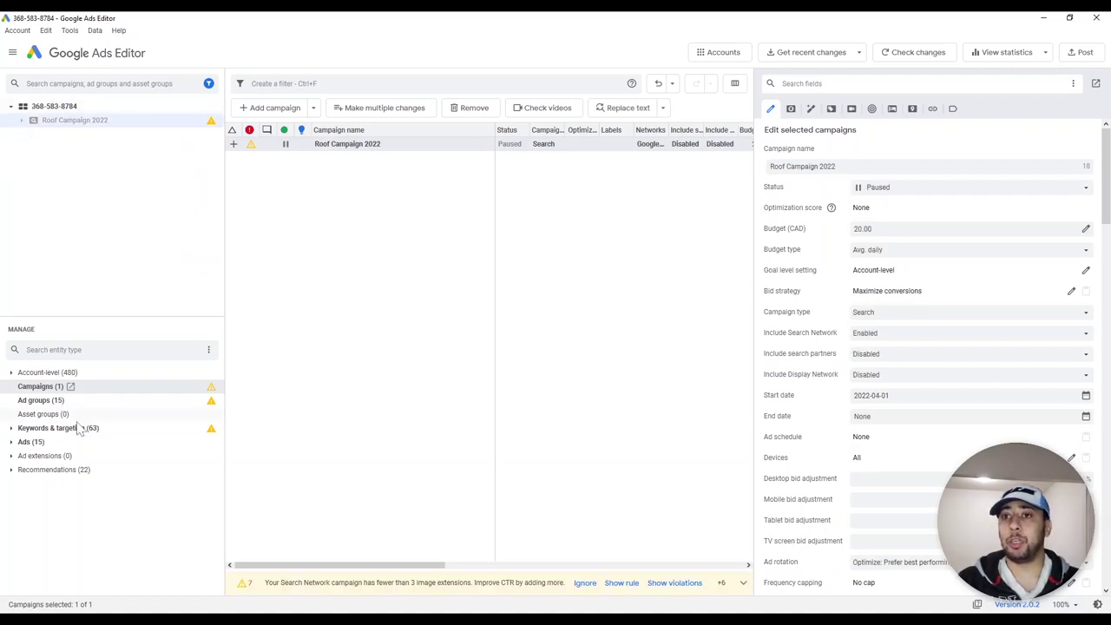
Examine the campaign's responsive search ads, selecting the Roof Shingles and Asphalt Roofing Shingle ads
click(12, 442)
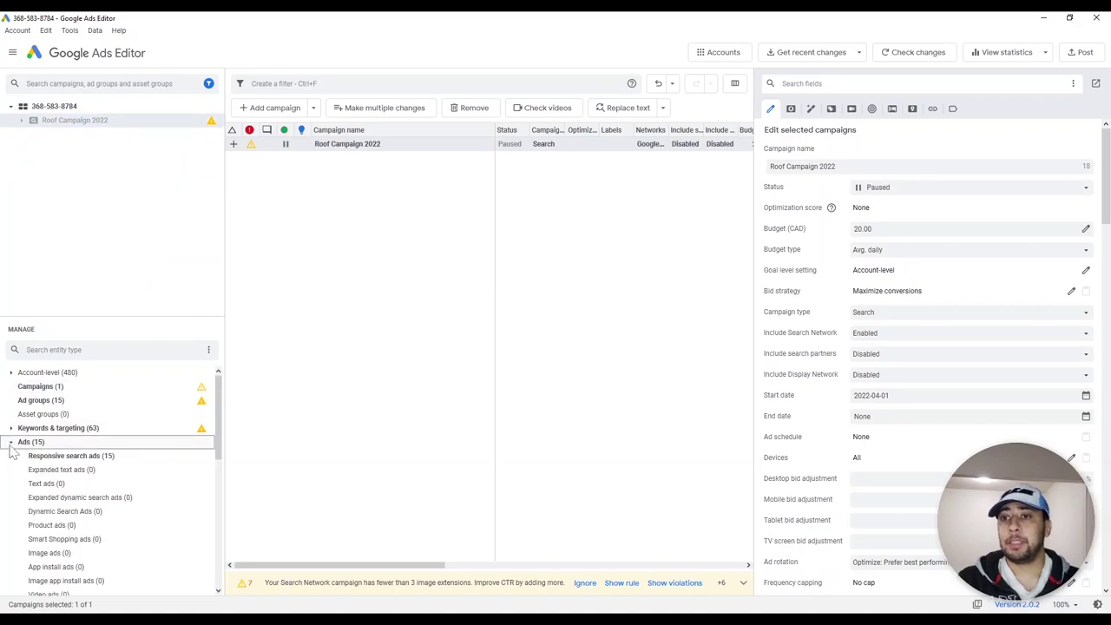
click(70, 459)
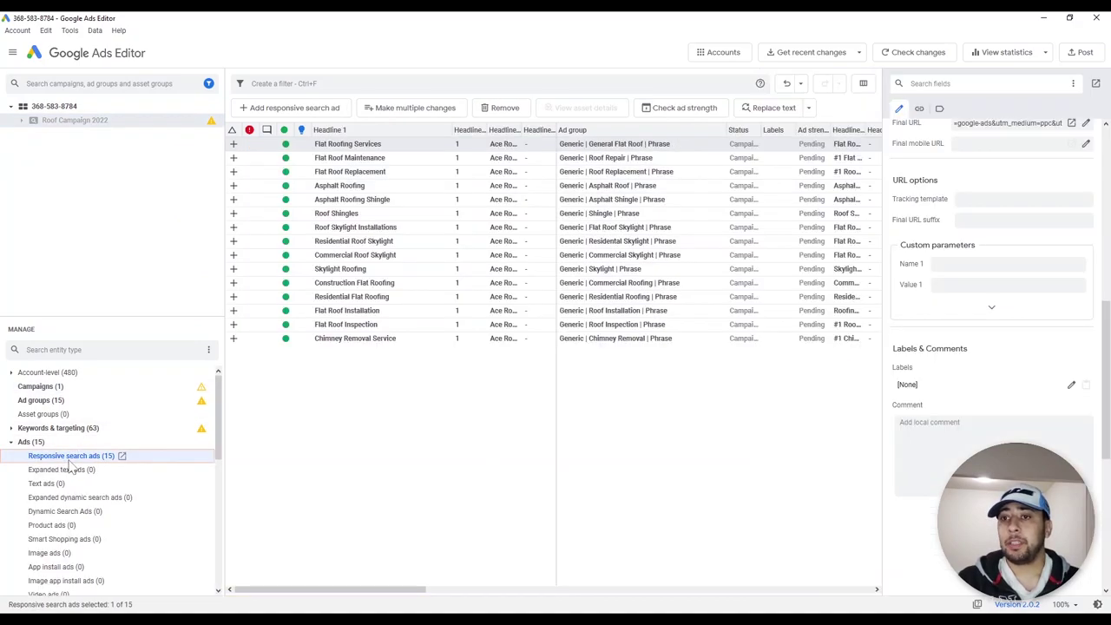
click(373, 214)
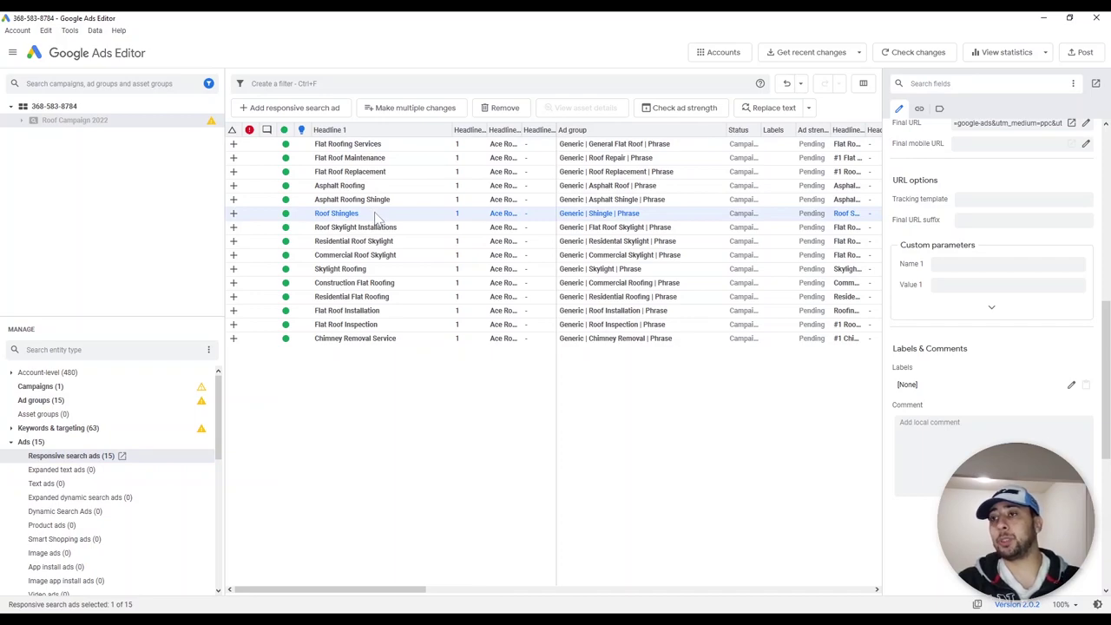
click(375, 205)
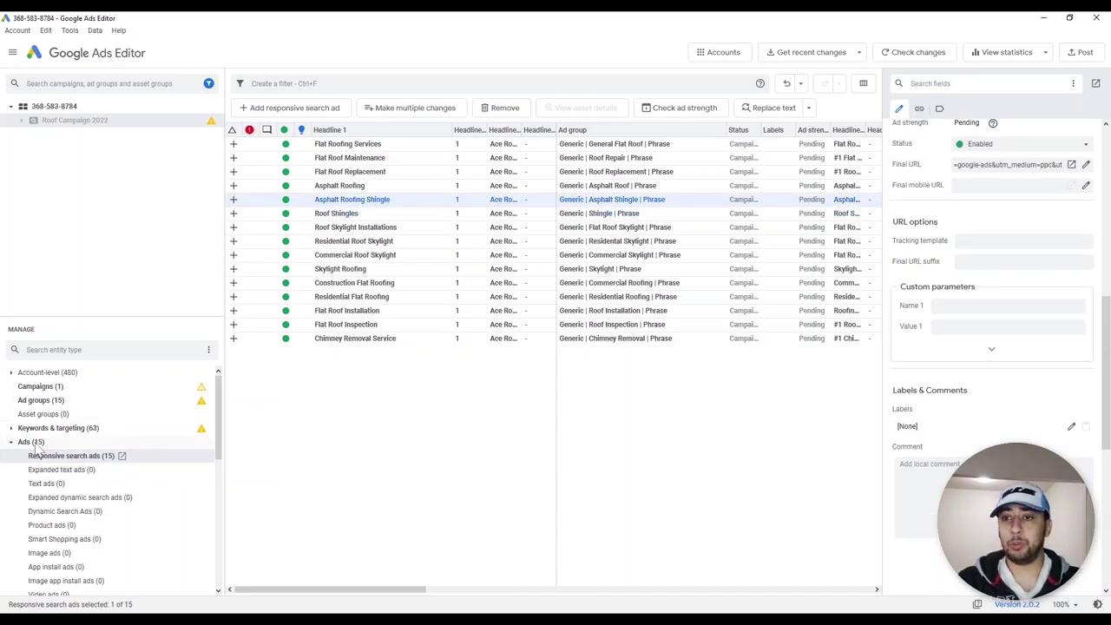
Show the campaign's keyword list and leave the Keywords & targeting group collapsed
click(12, 432)
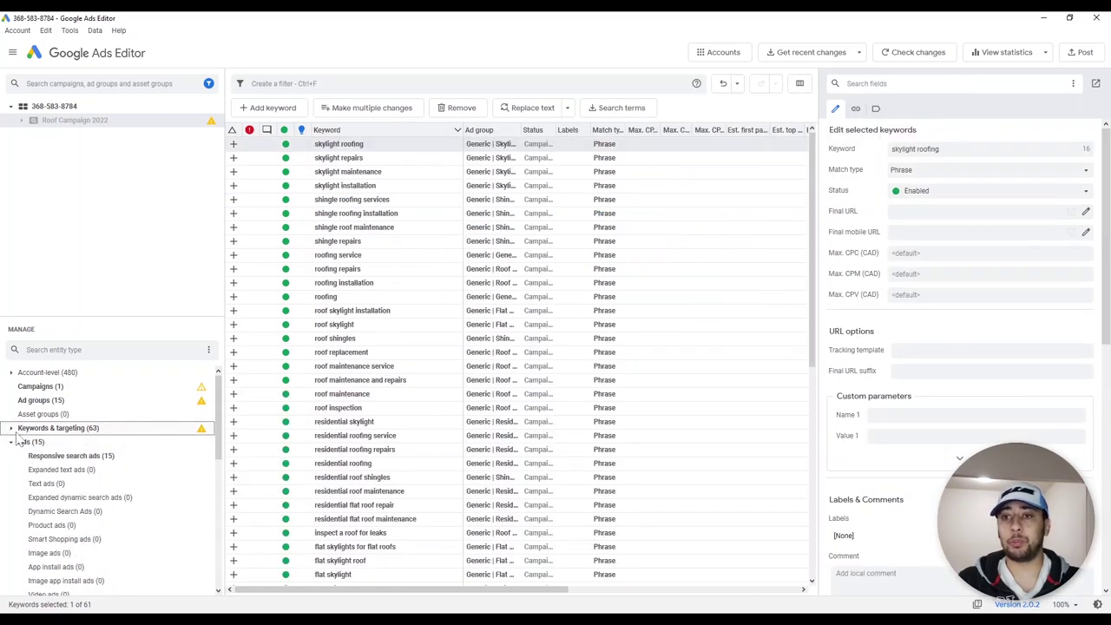
click(12, 430)
click(10, 430)
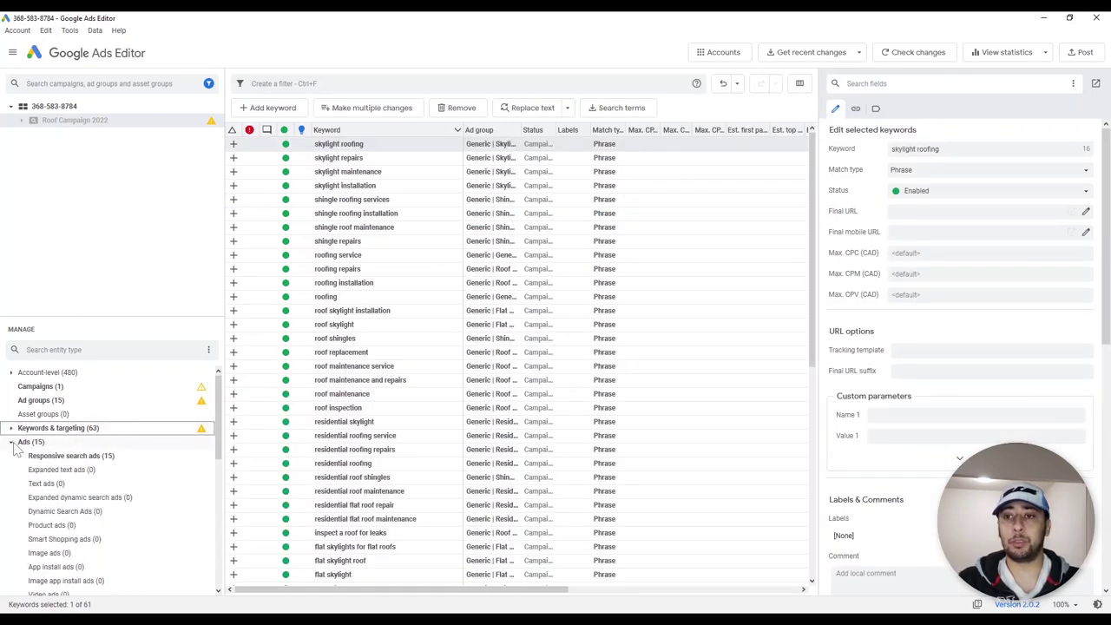
Show the campaign's responsive search ads and copy all of them to the clipboard
click(70, 457)
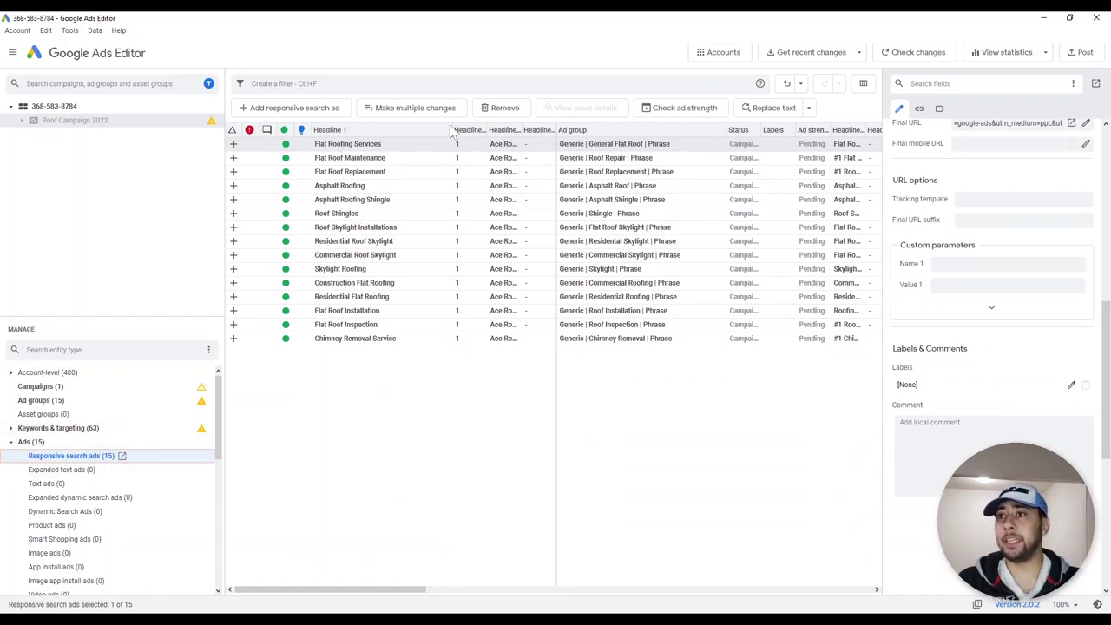
click(395, 241)
click(66, 457)
click(396, 257)
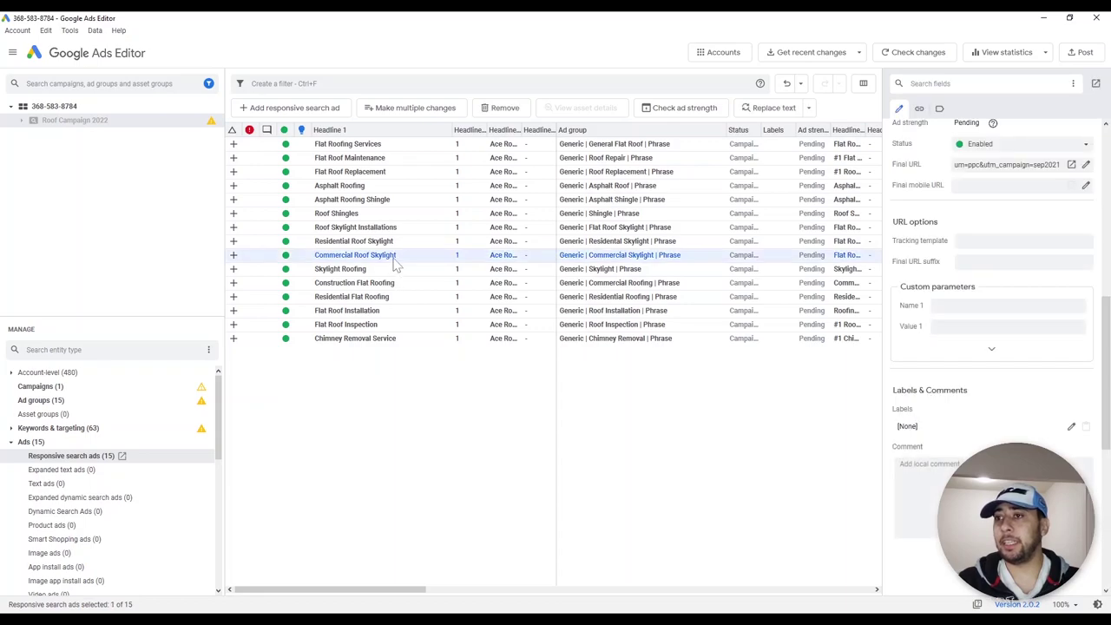
key(ctrl+a)
right_click(370, 251)
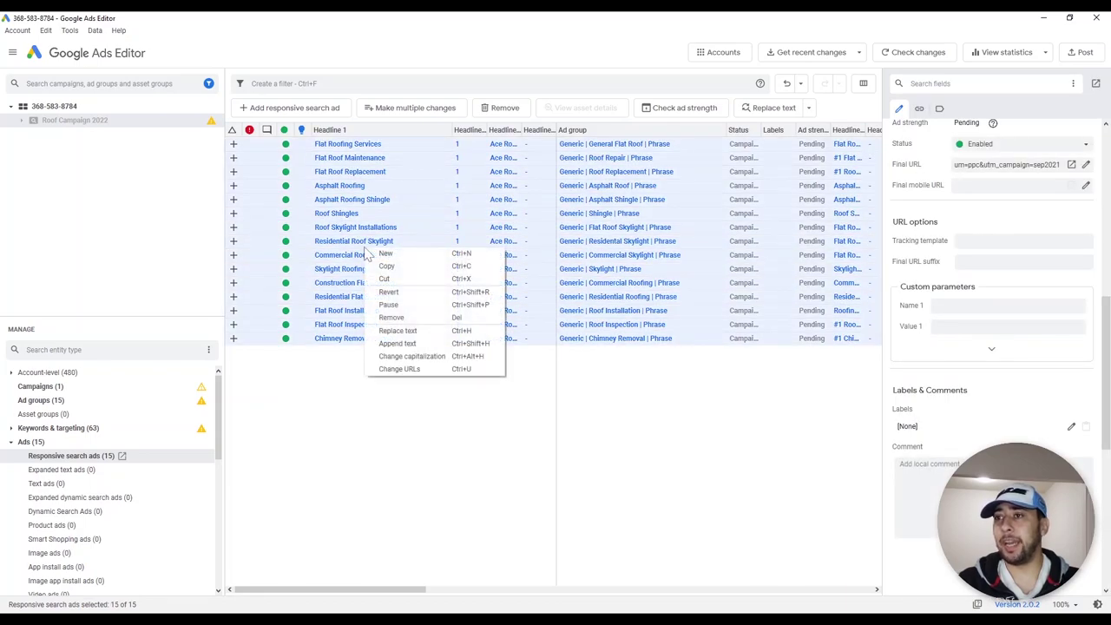
click(387, 267)
Switch to Excel, create a new blank workbook and paste the copied ads starting at cell A1
key(alt+Tab)
click(278, 480)
key(ctrl+n)
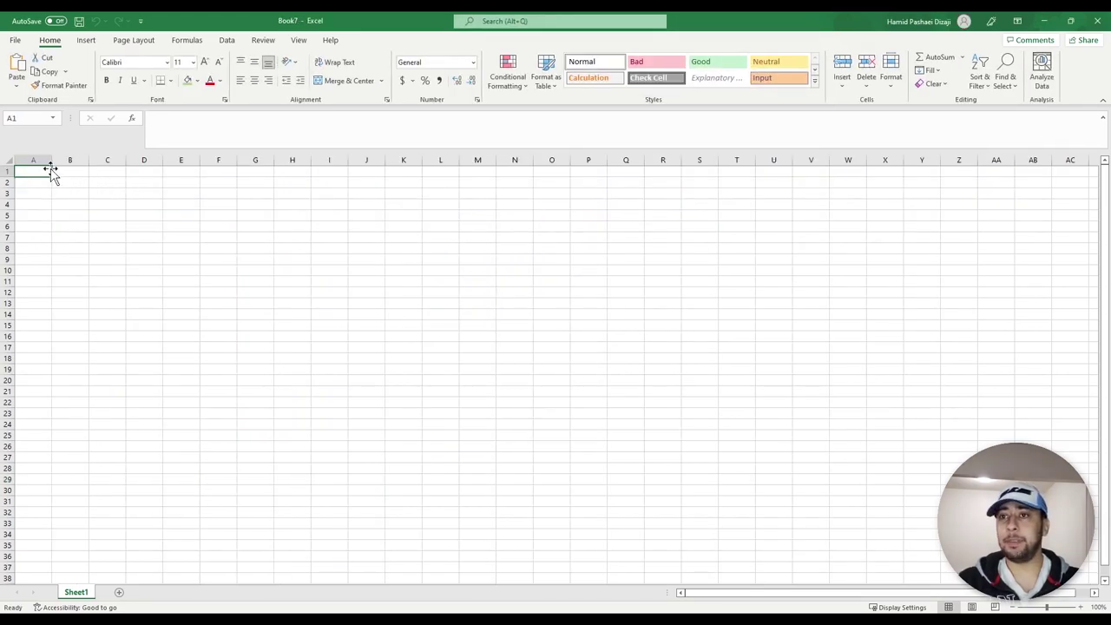
right_click(40, 171)
click(73, 234)
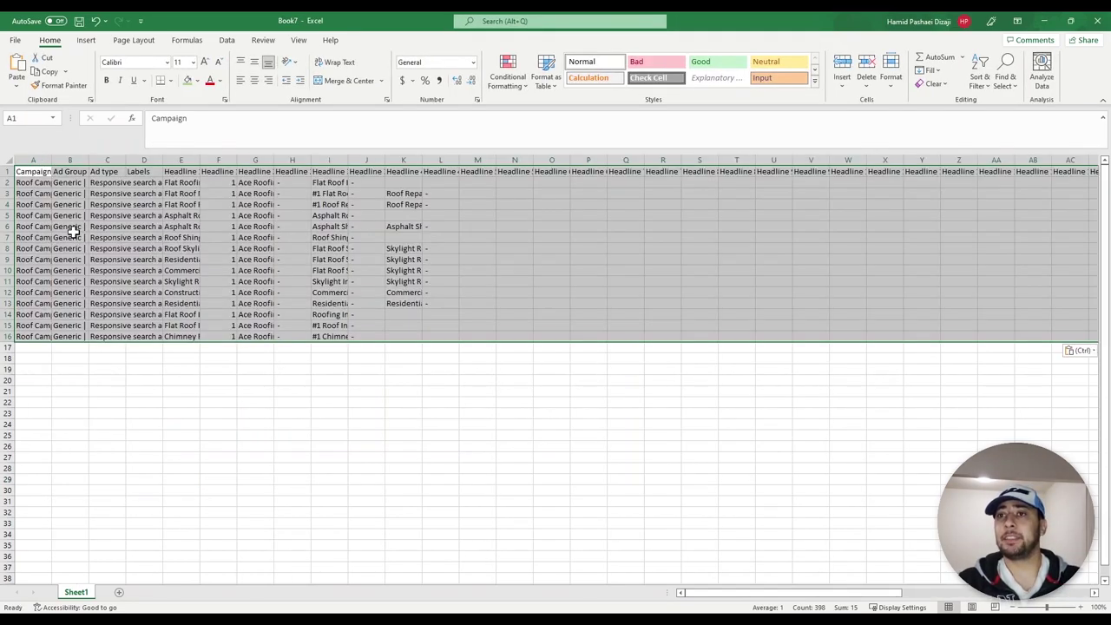
click(145, 234)
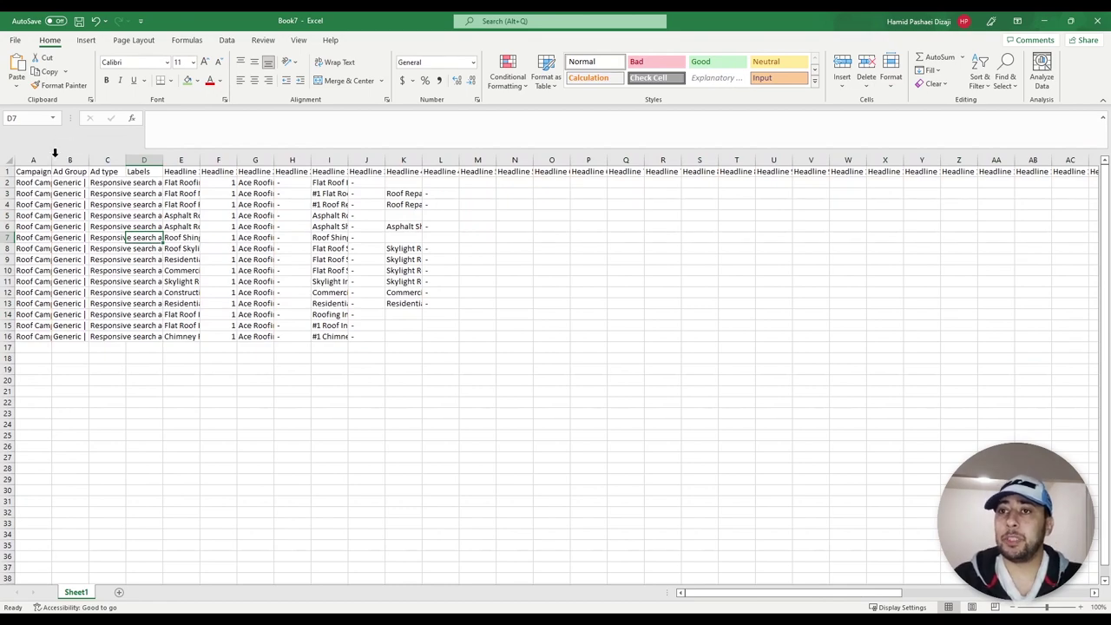
Fit the Campaign column to its contents and make the header row bold
double_click(51, 160)
click(7, 171)
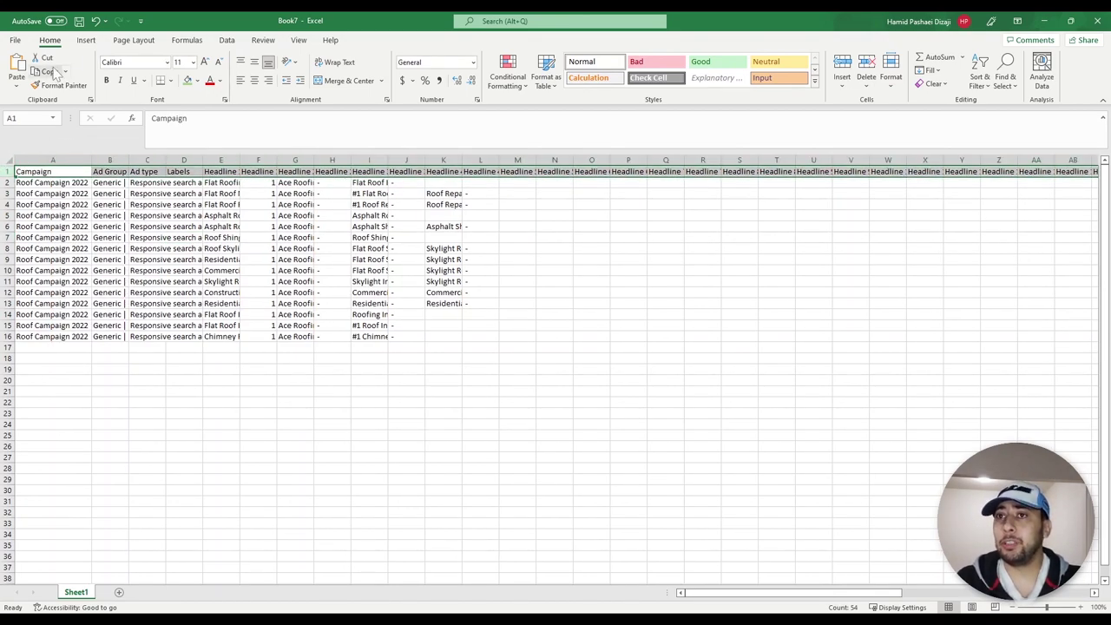
click(107, 81)
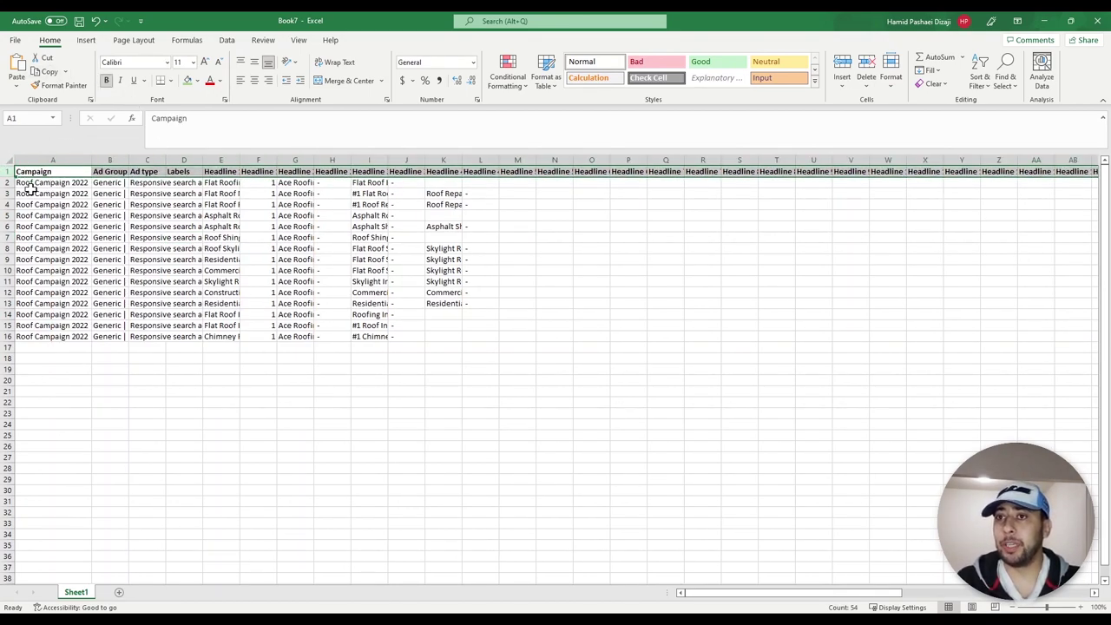
Fit the widths of the Headline 1 position and Headline 1 columns to their contents
mouse_move(725, 594)
mouse_down()
mouse_move(921, 595)
mouse_move(729, 594)
mouse_up()
double_click(278, 160)
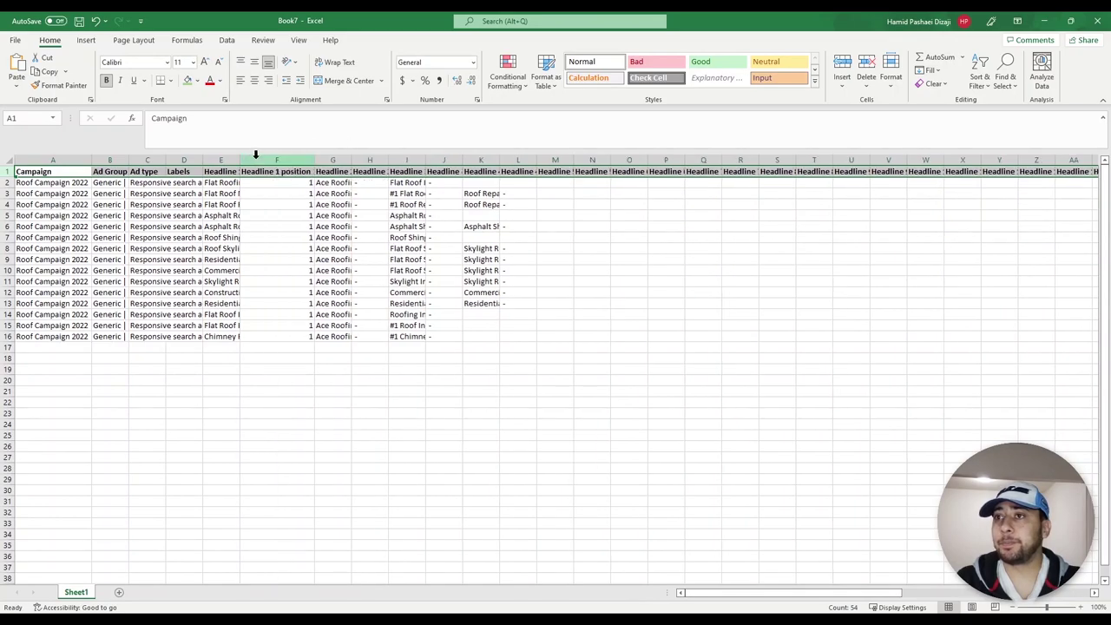
double_click(241, 160)
key(alt+Tab)
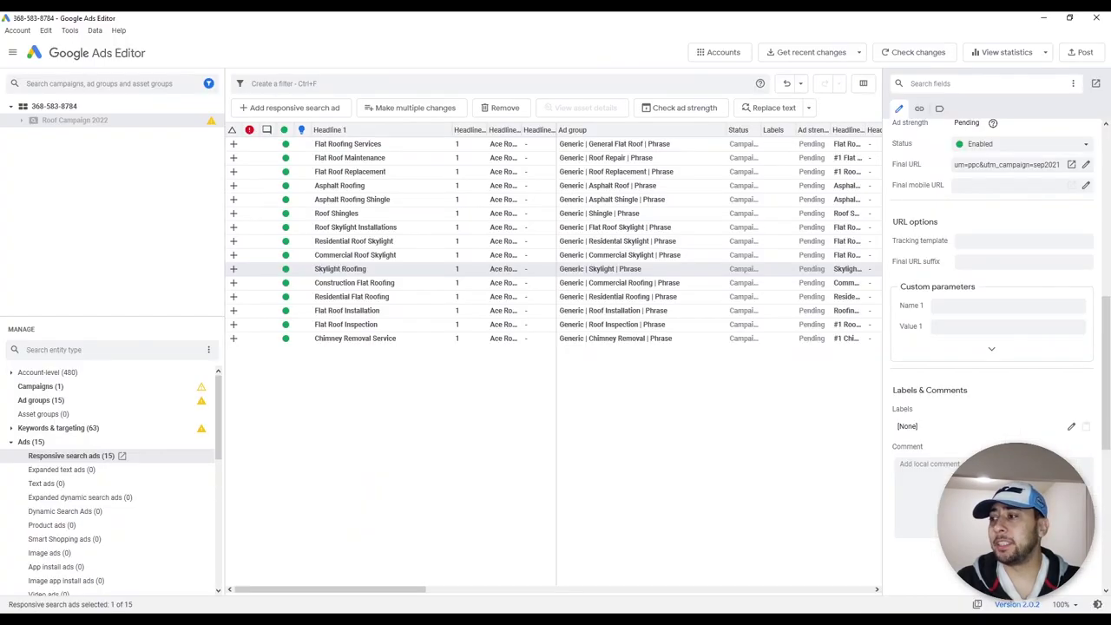
key(alt+Tab)
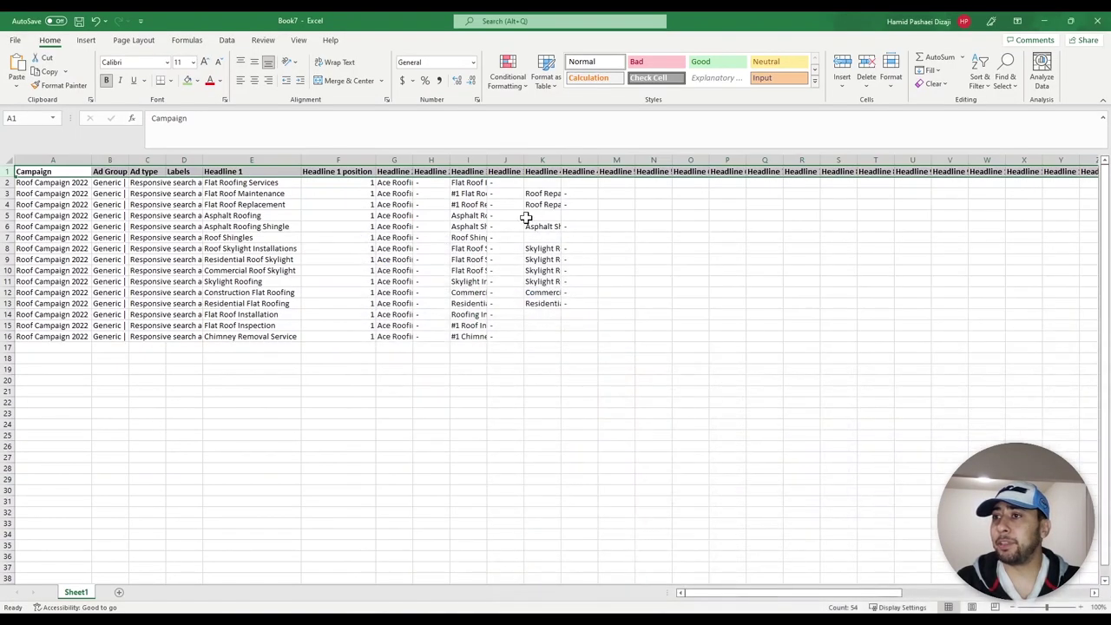
Clear the contents of rows 2 to 18, keeping only the header row as a template
drag(5, 182, 6, 358)
right_click(7, 323)
click(75, 425)
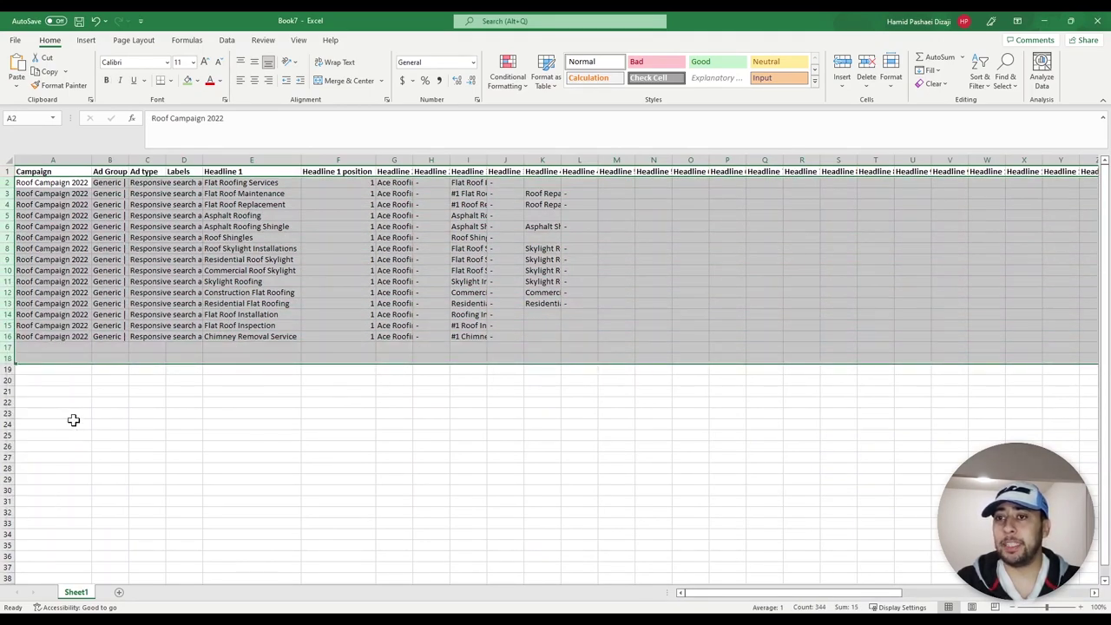
Fit the Final mobile URL, Tracking template and Custom parameters columns to their header text
double_click(413, 160)
drag(738, 593, 923, 591)
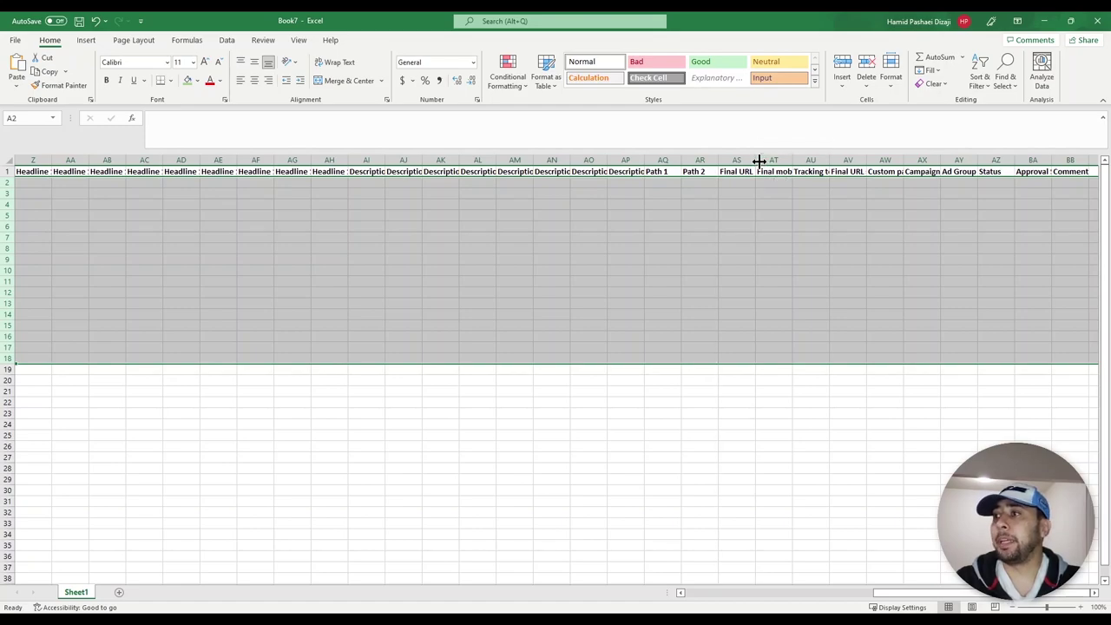
double_click(792, 161)
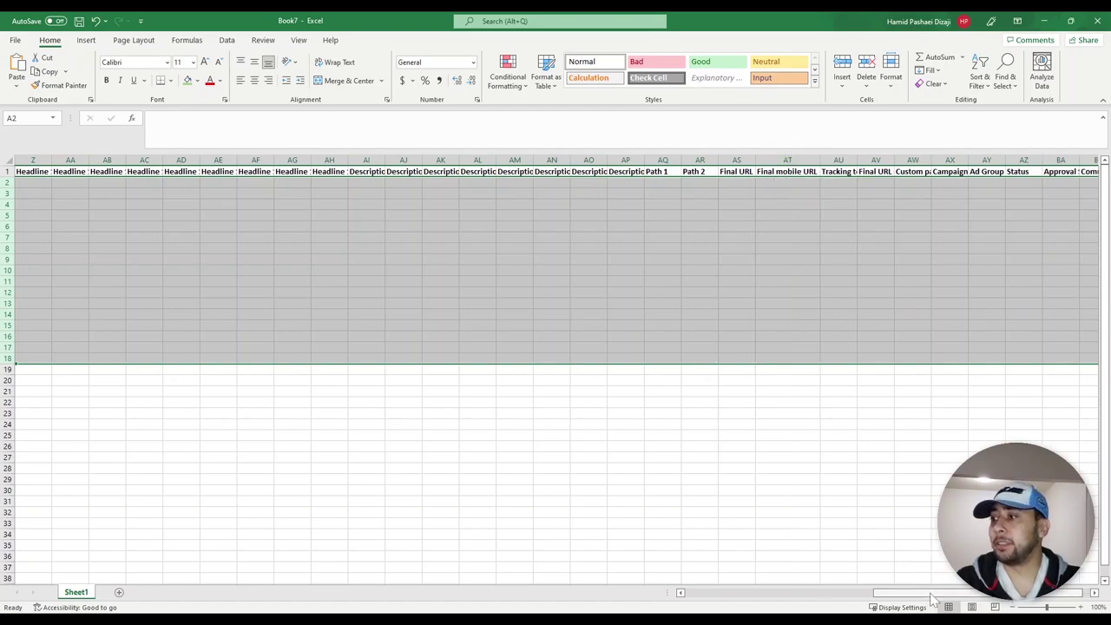
double_click(860, 160)
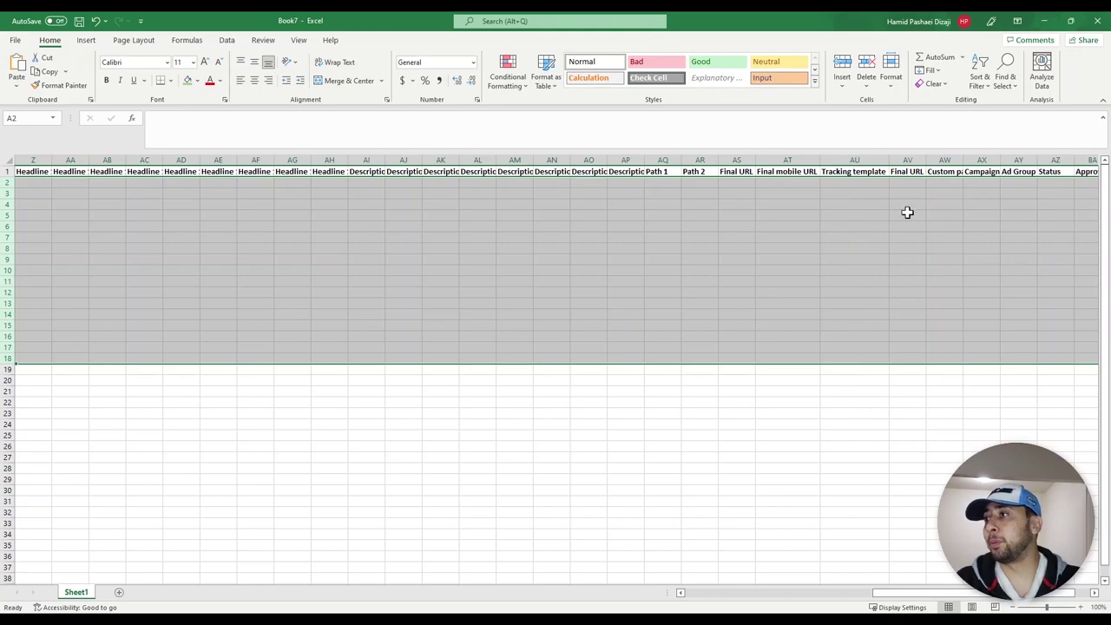
scroll(953, 429, right, 10)
drag(1009, 593, 888, 599)
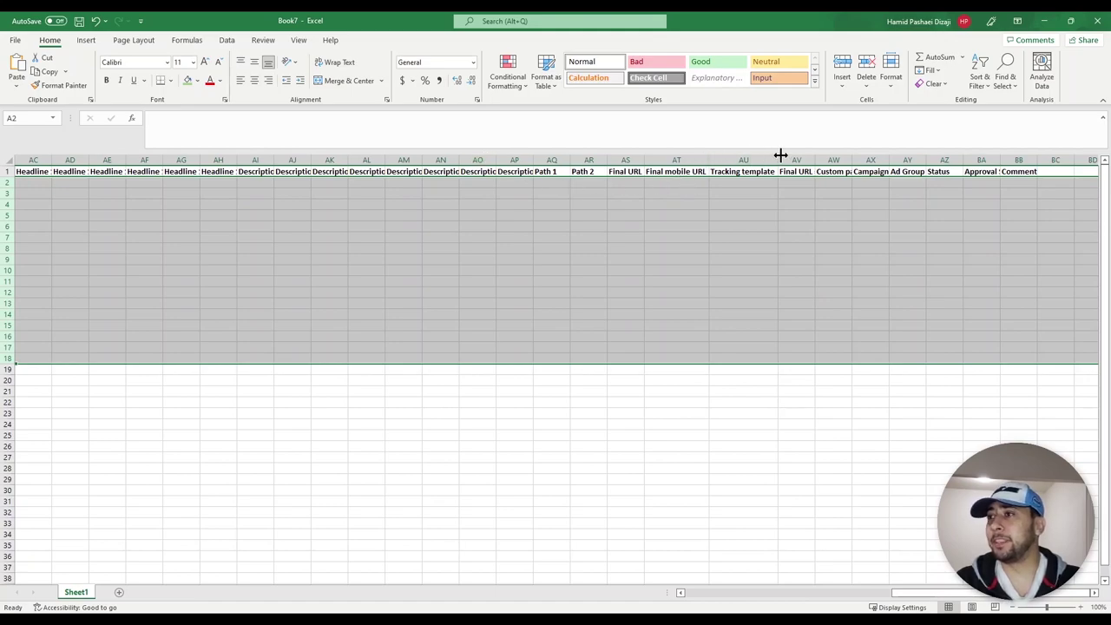
double_click(856, 159)
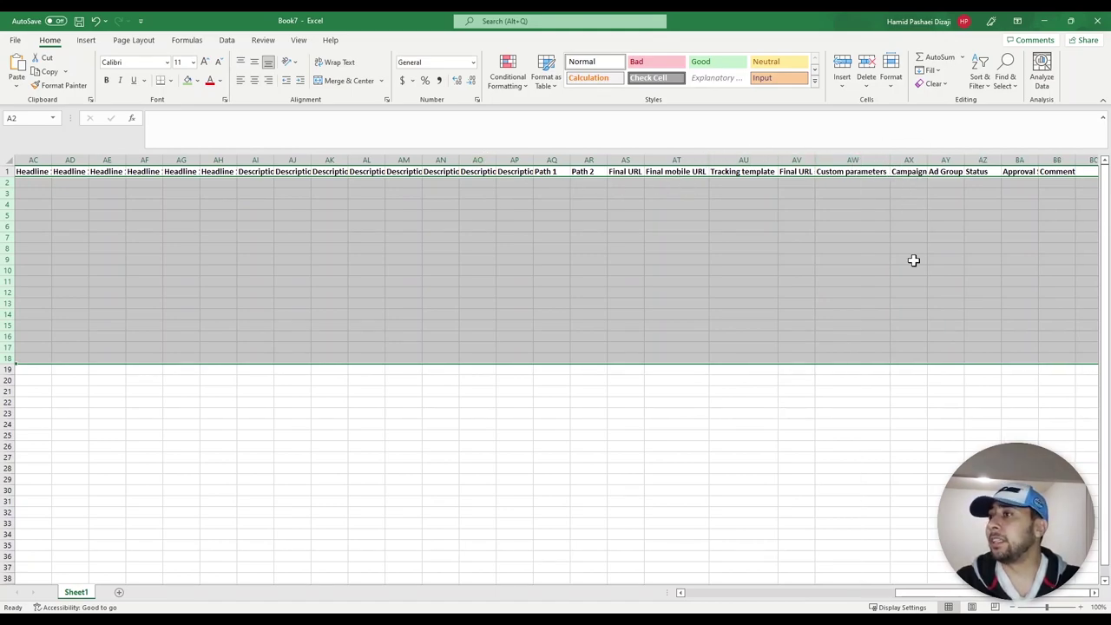
Copy all of the campaign's keywords from Google Ads Editor and paste them into a new Excel workbook
key(alt+Tab)
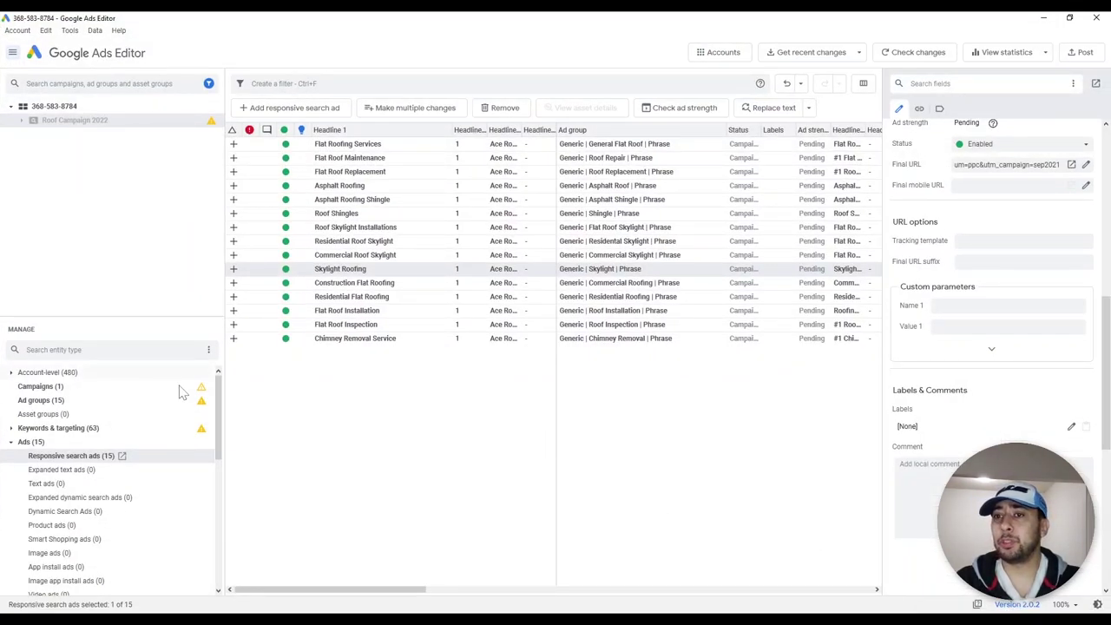
click(12, 428)
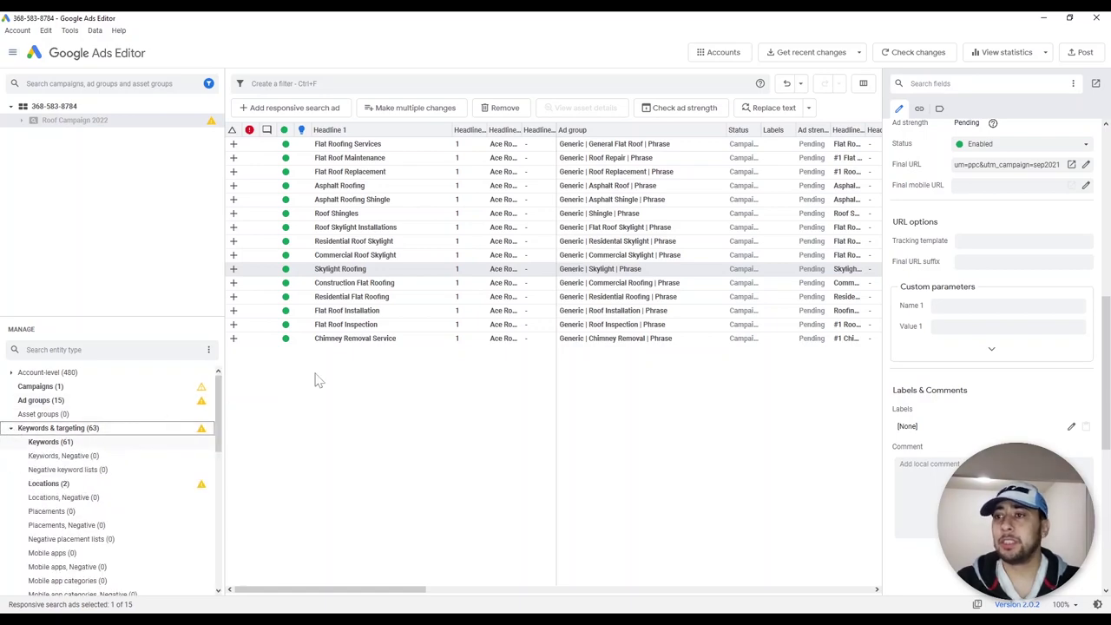
click(483, 300)
key(ctrl+a)
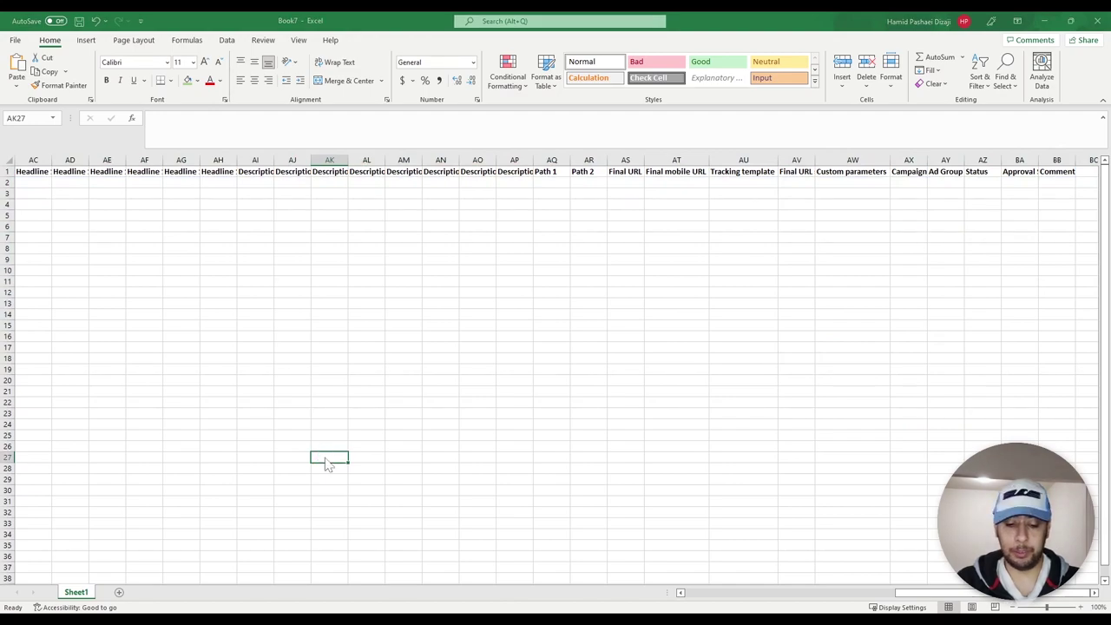
key(ctrl+v)
click(375, 270)
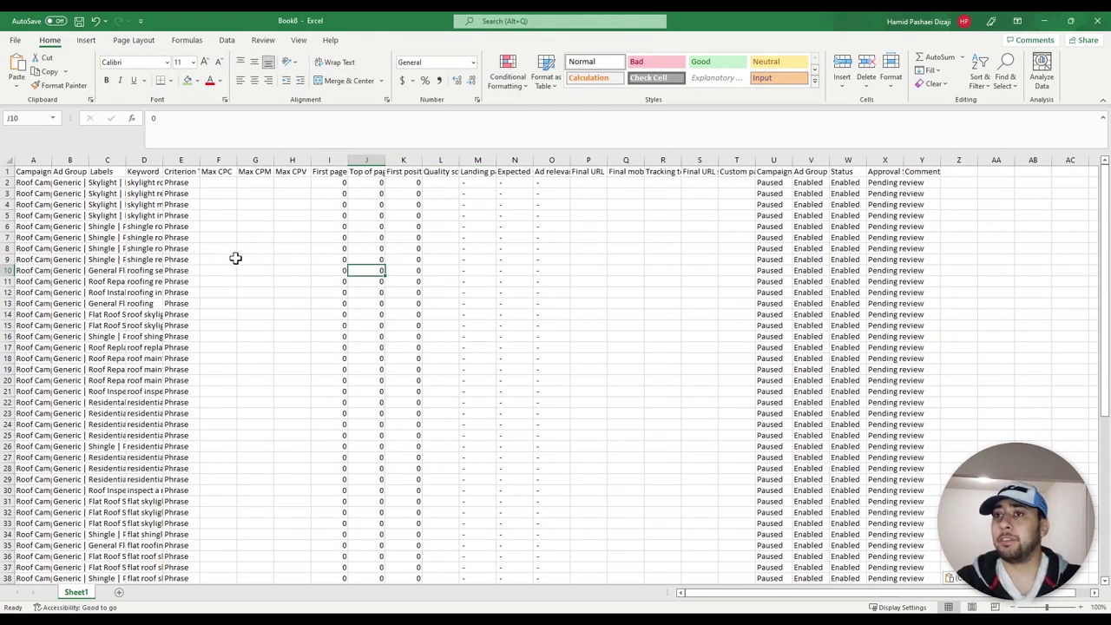
Fit the Criterion Type column to its contents and examine the Criterion Type and Max CPC headers
double_click(200, 160)
click(247, 171)
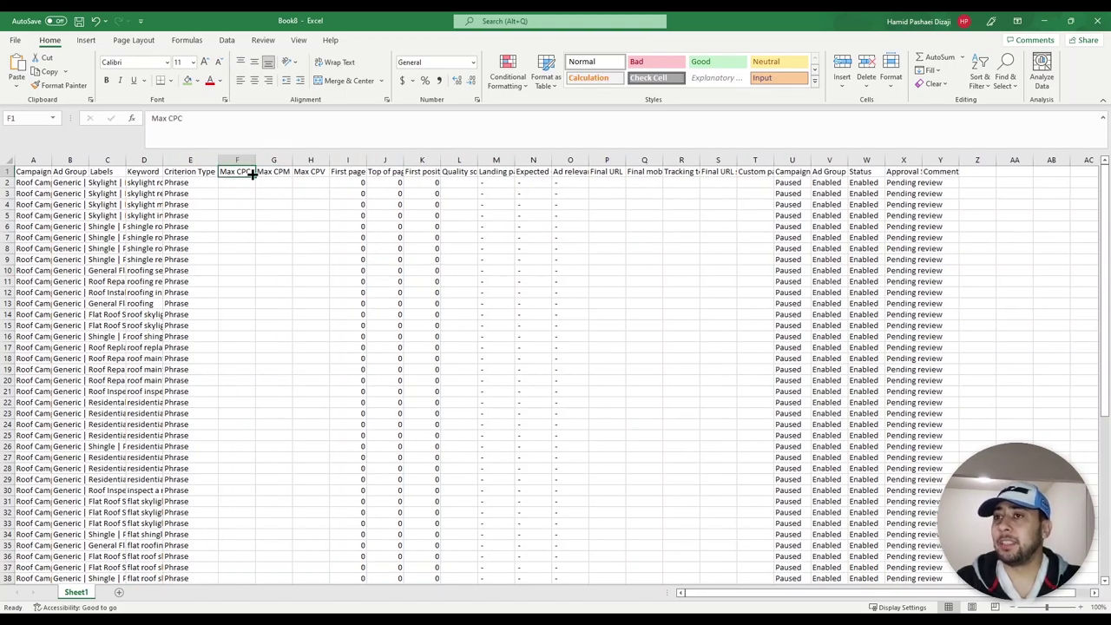
double_click(242, 171)
drag(252, 171, 218, 171)
click(248, 171)
click(205, 173)
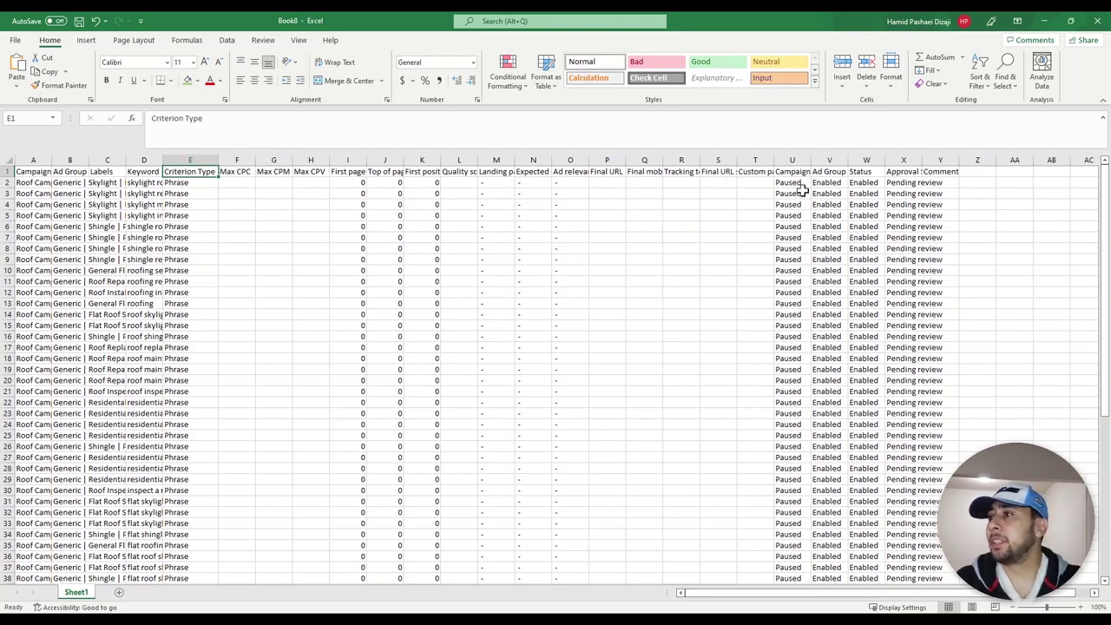
Fit the Campaign Status column to its contents and examine the keyword, campaign and ad group status columns
click(866, 160)
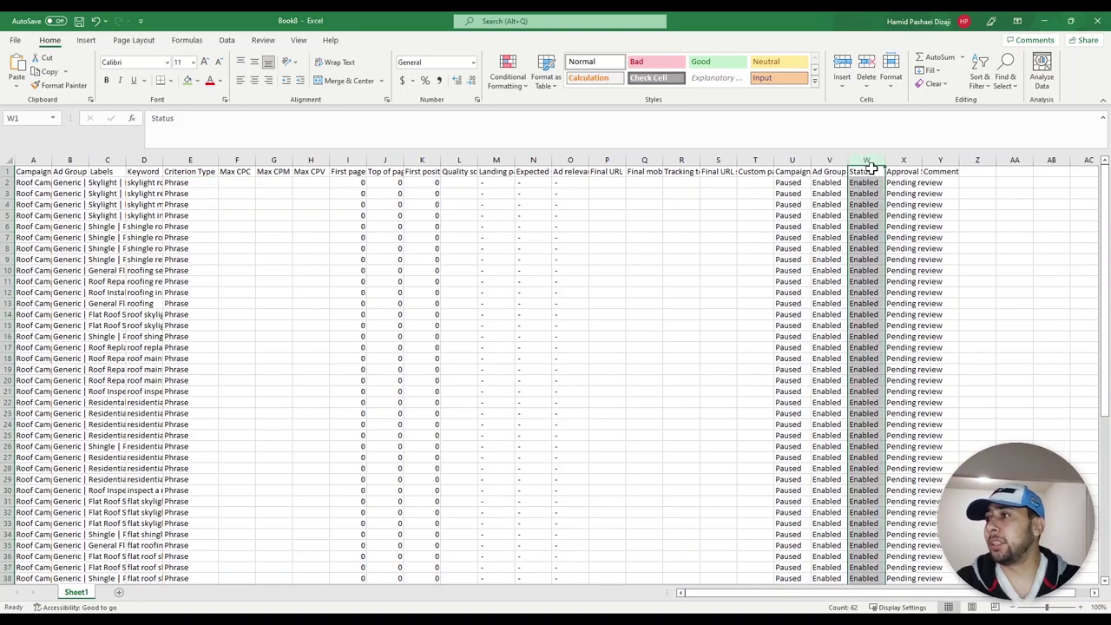
double_click(812, 161)
click(798, 182)
click(857, 158)
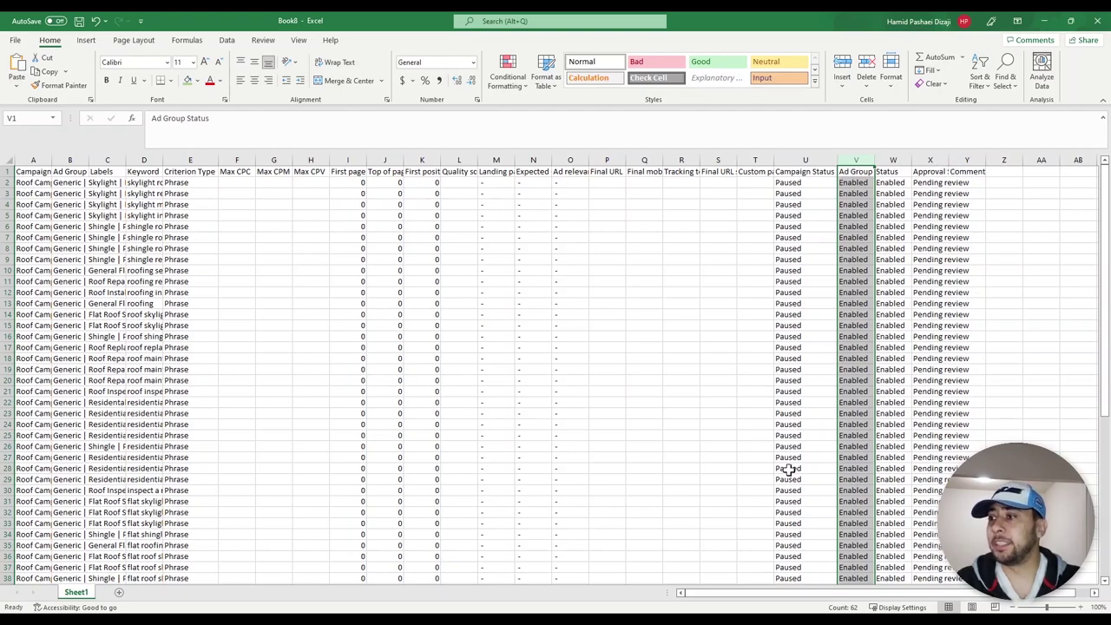
Return to Google Ads Editor, select the roof skylight keyword and collapse the Keywords & targeting group
click(949, 614)
click(451, 369)
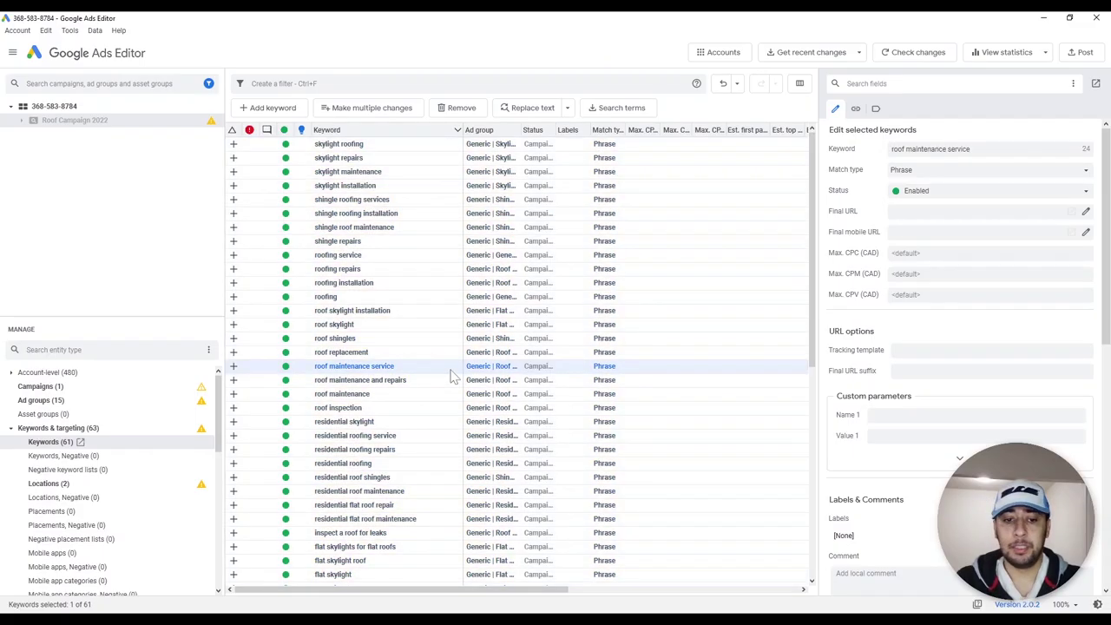
click(452, 369)
click(366, 324)
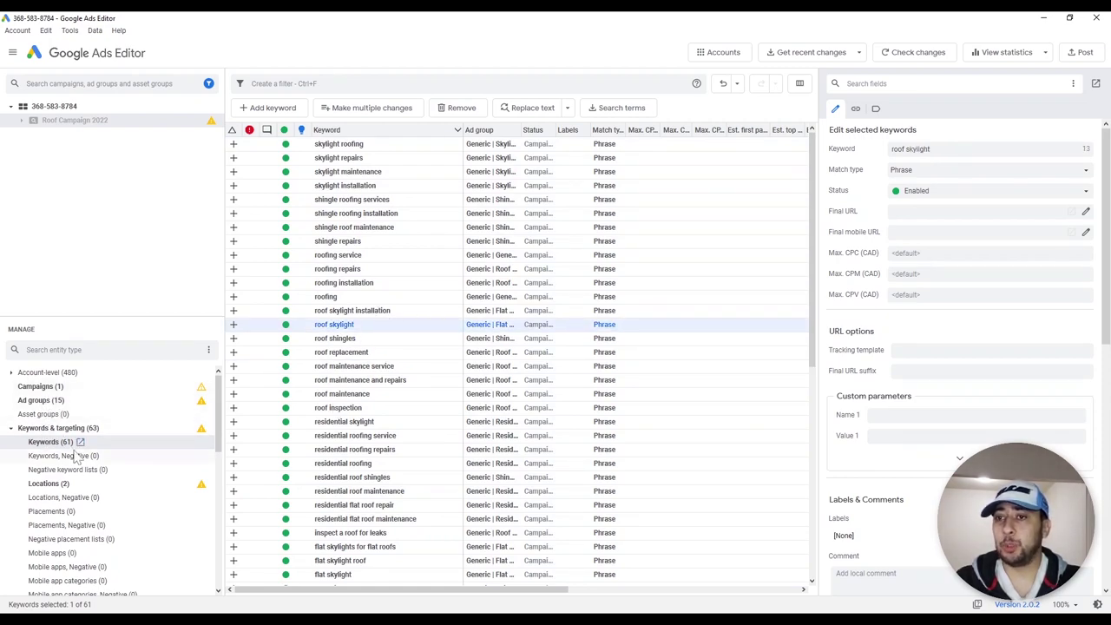
click(11, 428)
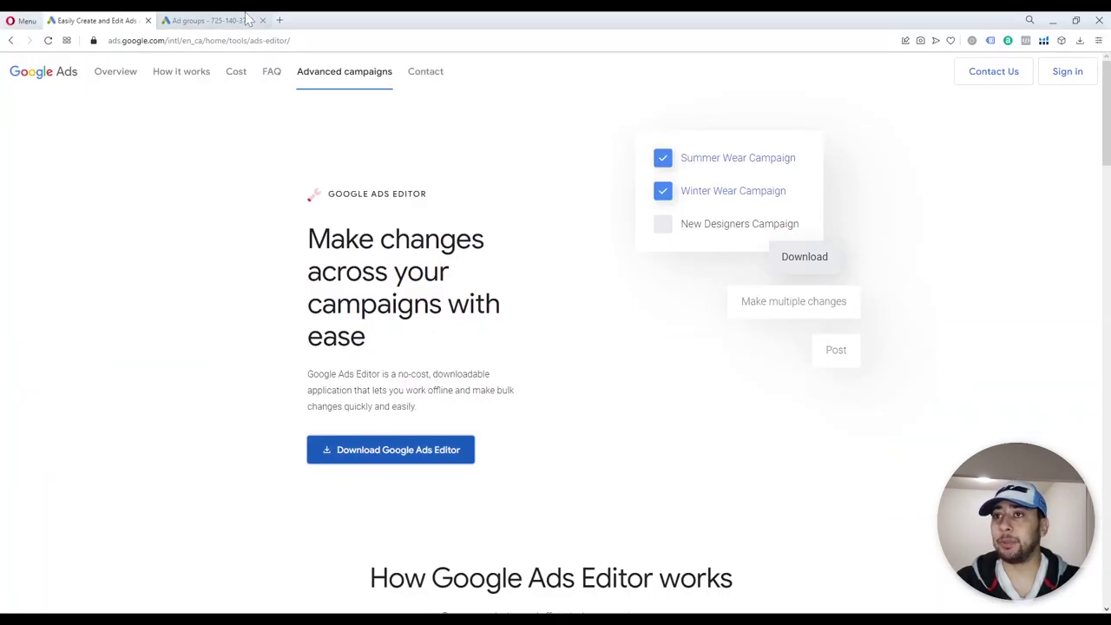
View the Campaigns page of Roof Campaign 2022's account in Google Ads in the browser, and return to Google Ads Editor
click(217, 20)
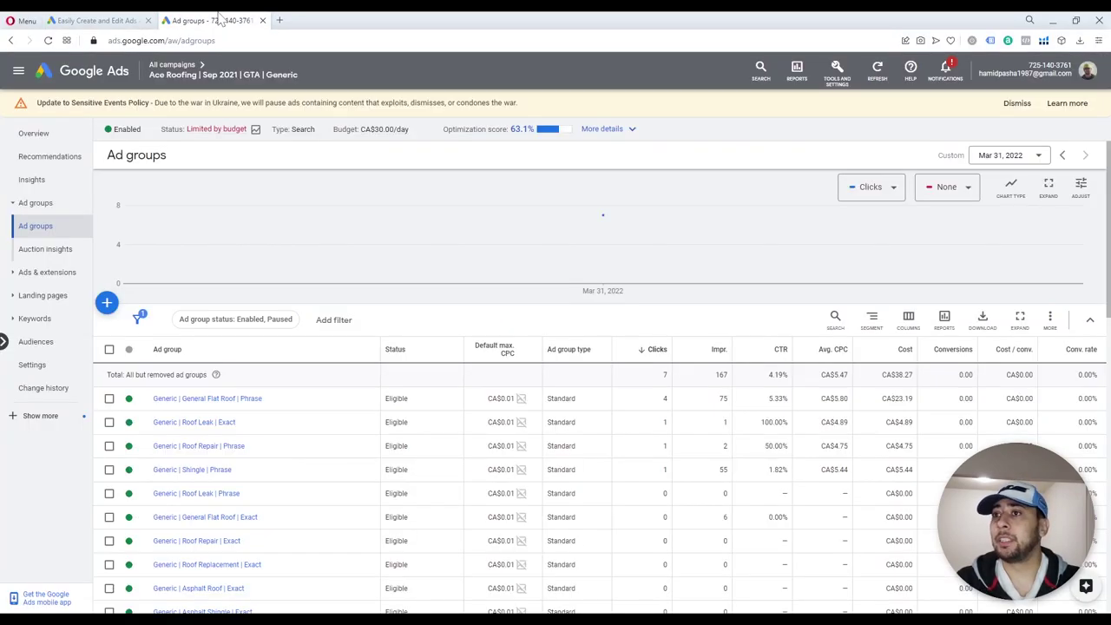
click(1087, 71)
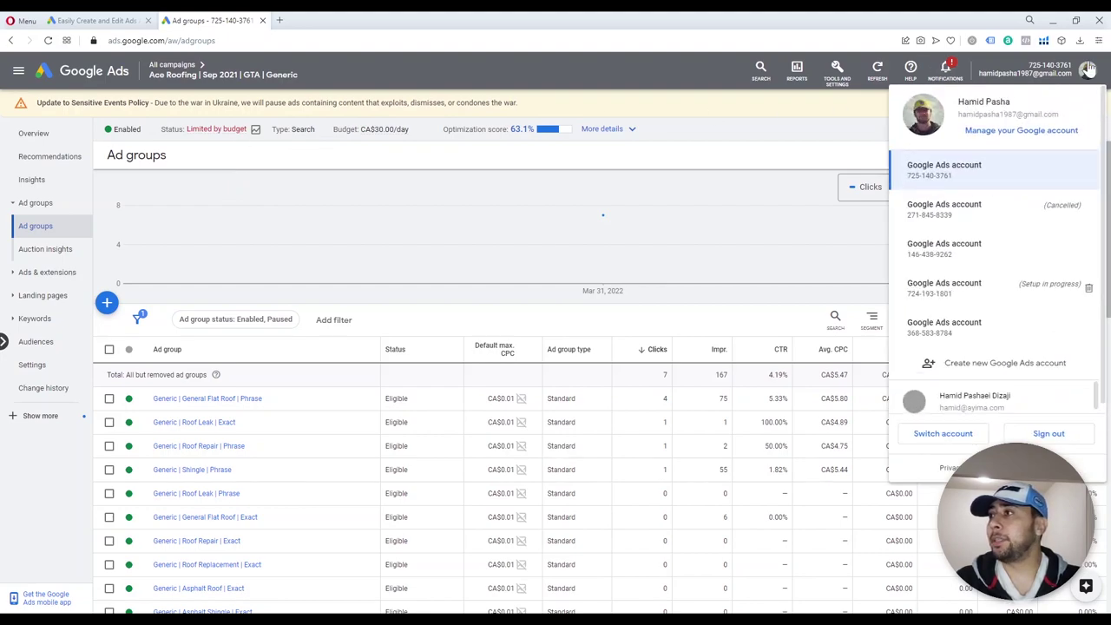
scroll(968, 271, down, 1)
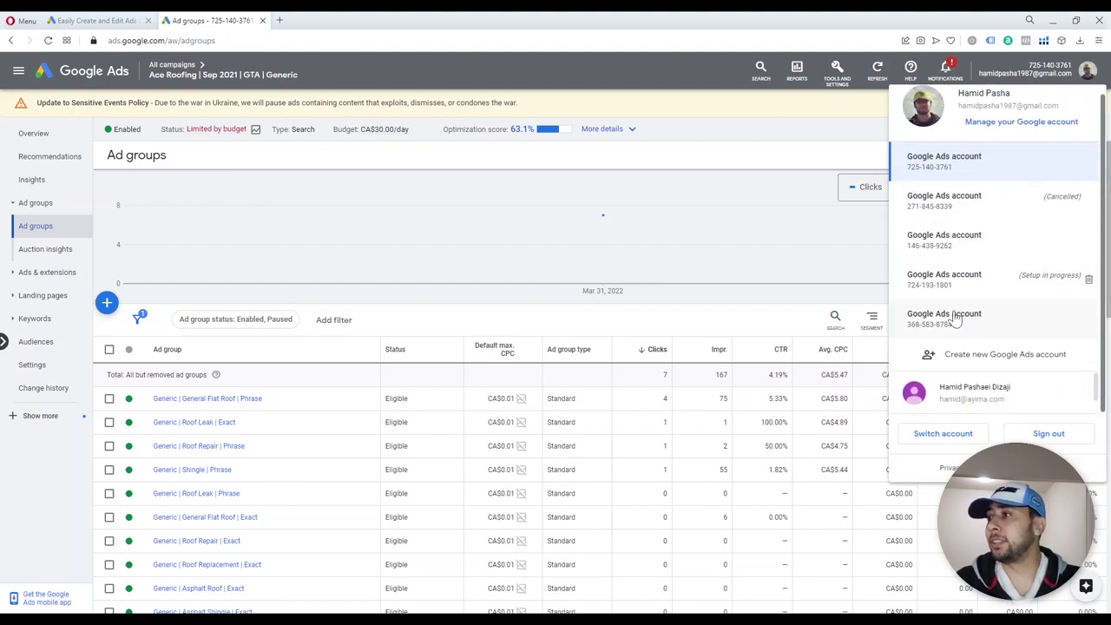
click(955, 316)
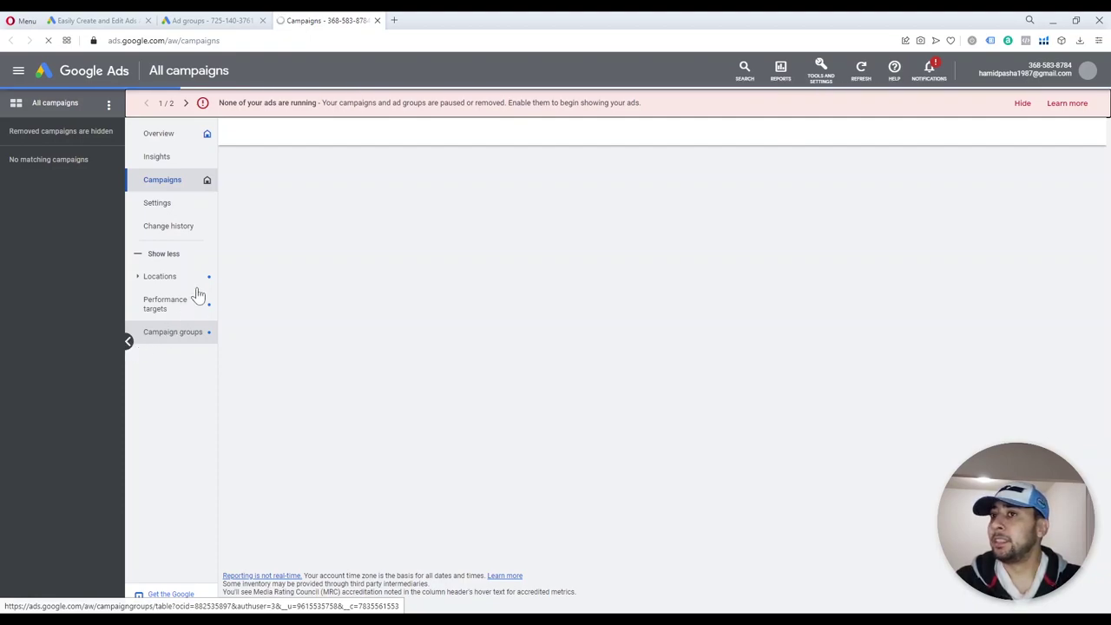
click(128, 345)
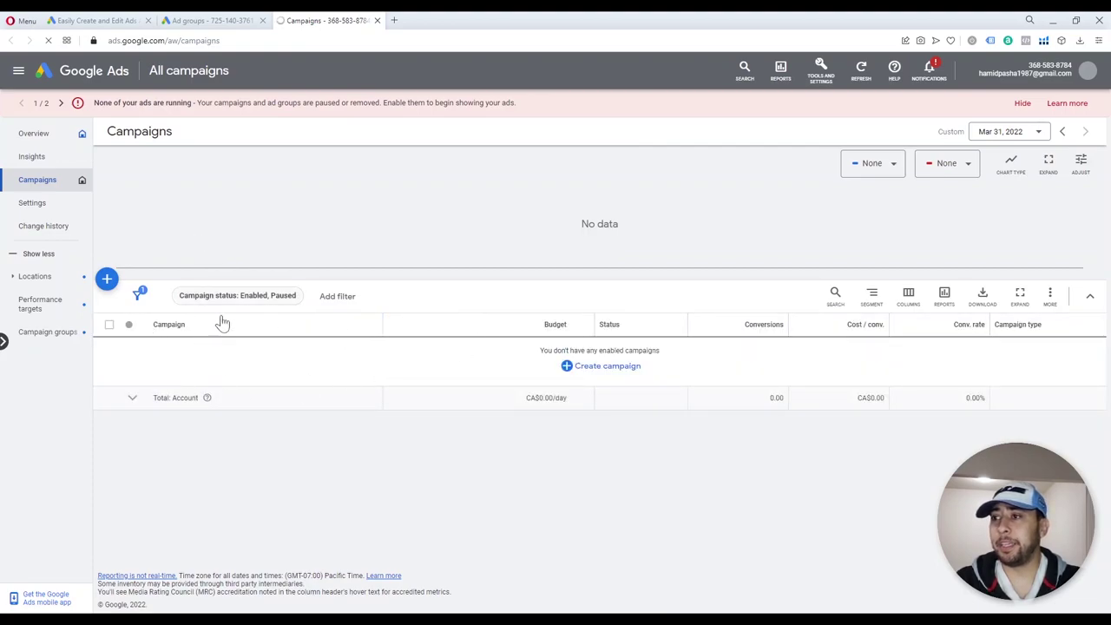
key(alt+Tab)
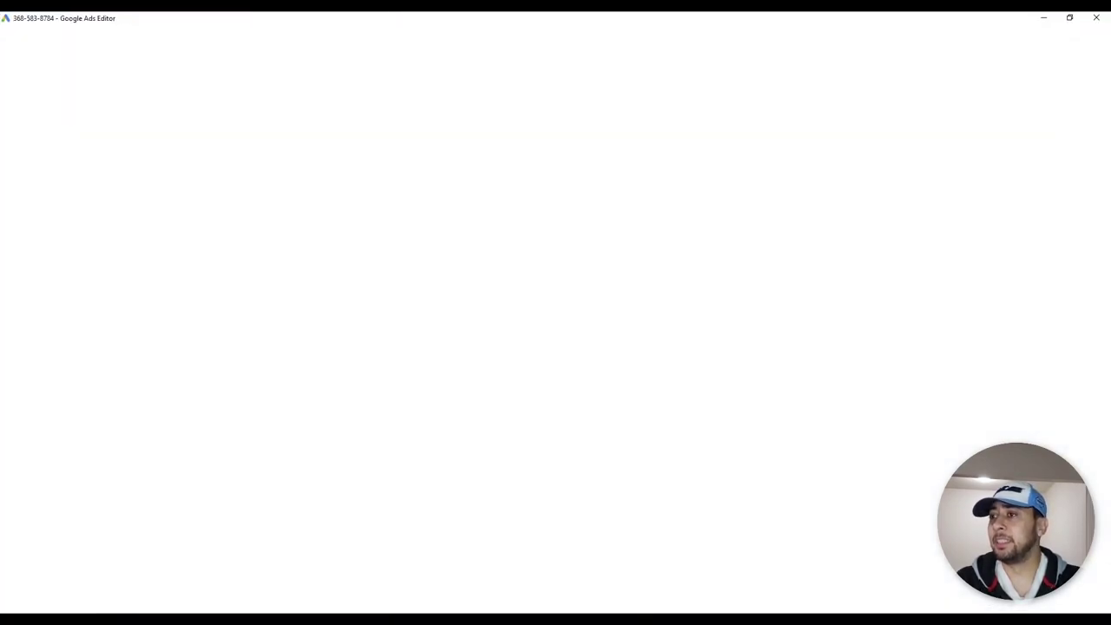
click(368, 173)
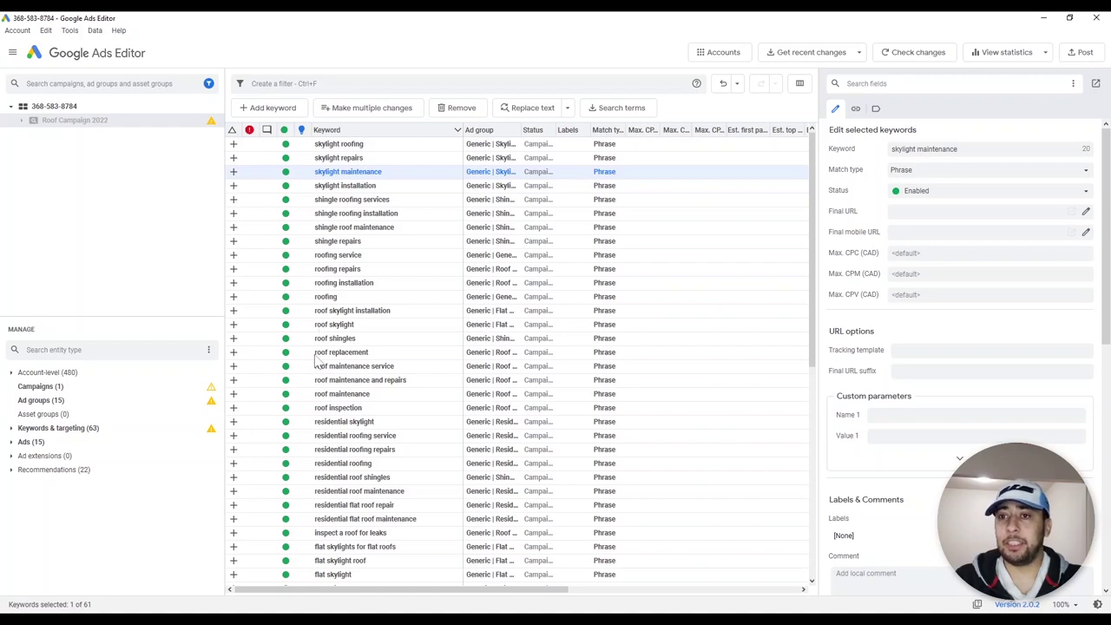
Select the account, start posting its changes and limit the upload to the selected campaign
click(437, 312)
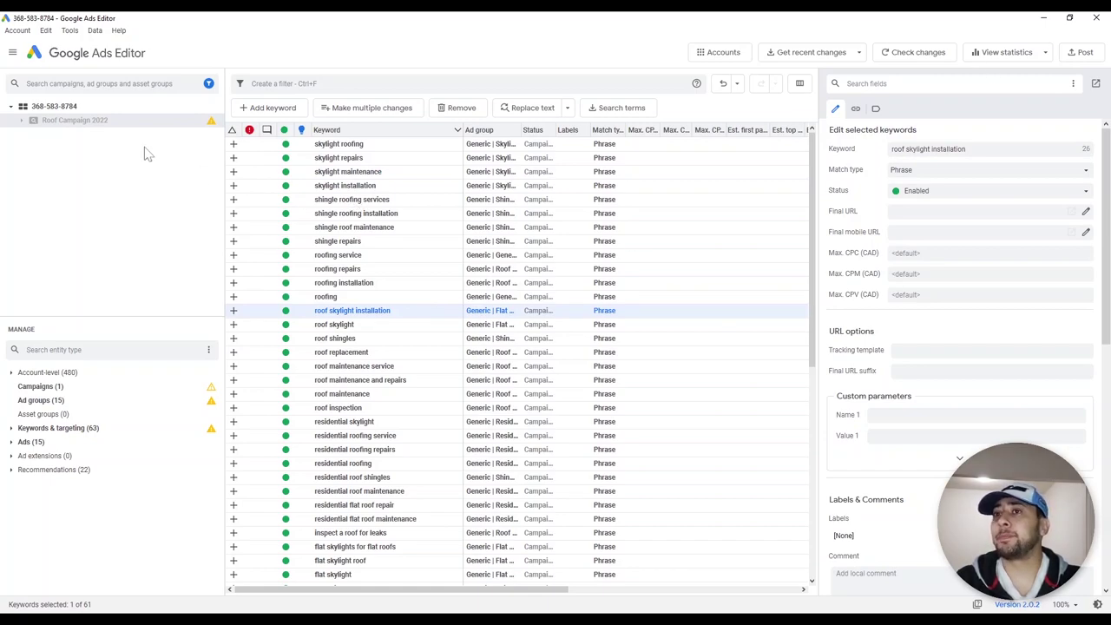
click(69, 110)
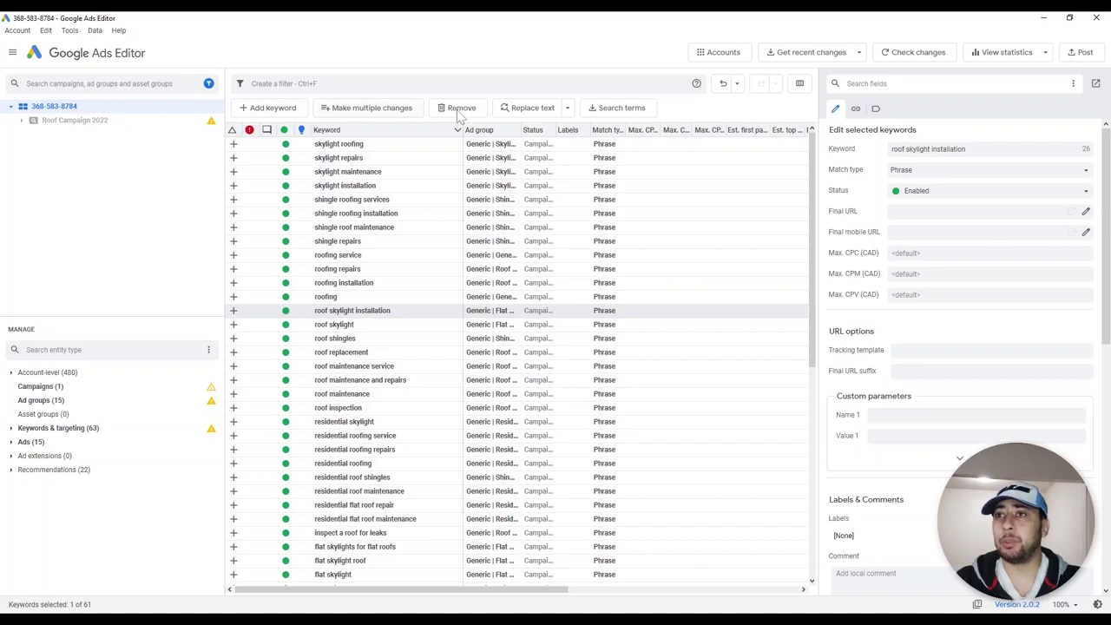
click(1084, 53)
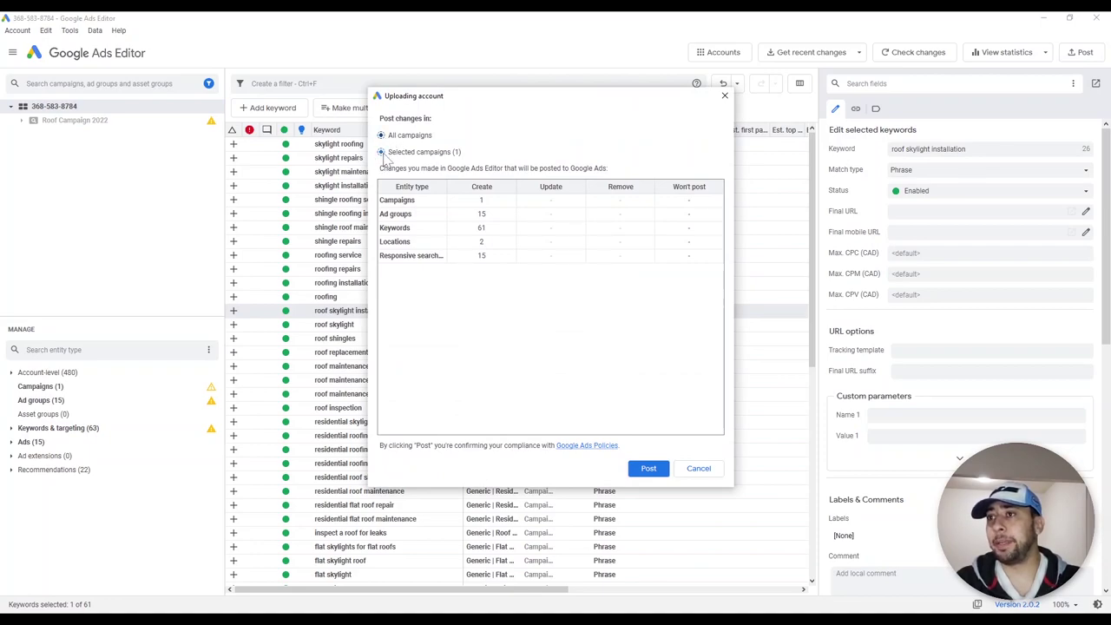
click(382, 152)
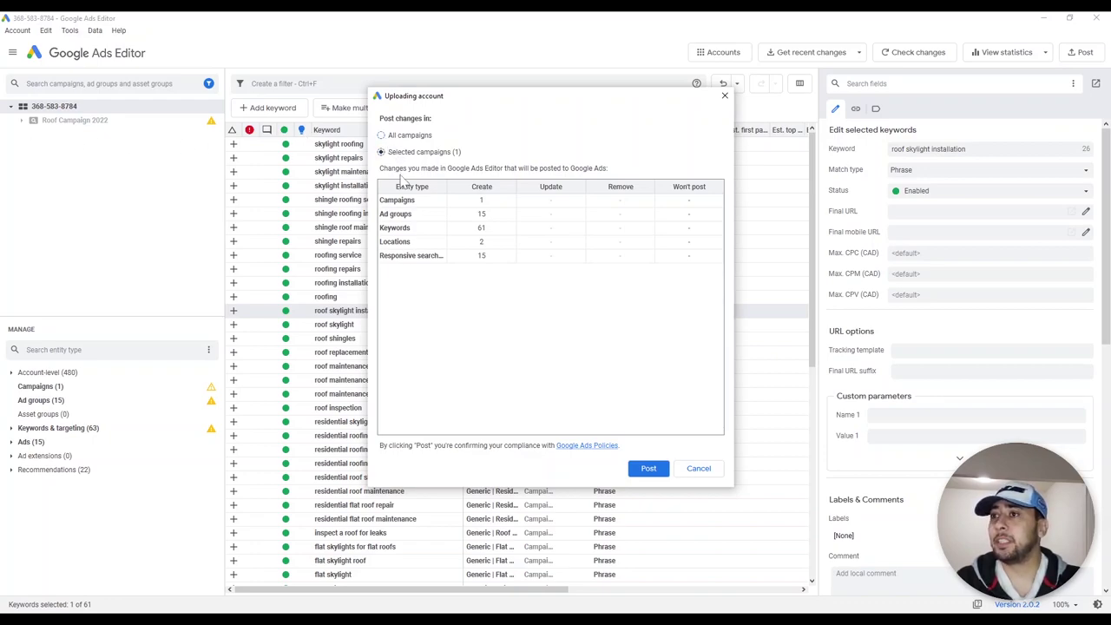
Examine how many campaigns, ad groups, keywords and locations the upload would create, and cancel it
click(423, 200)
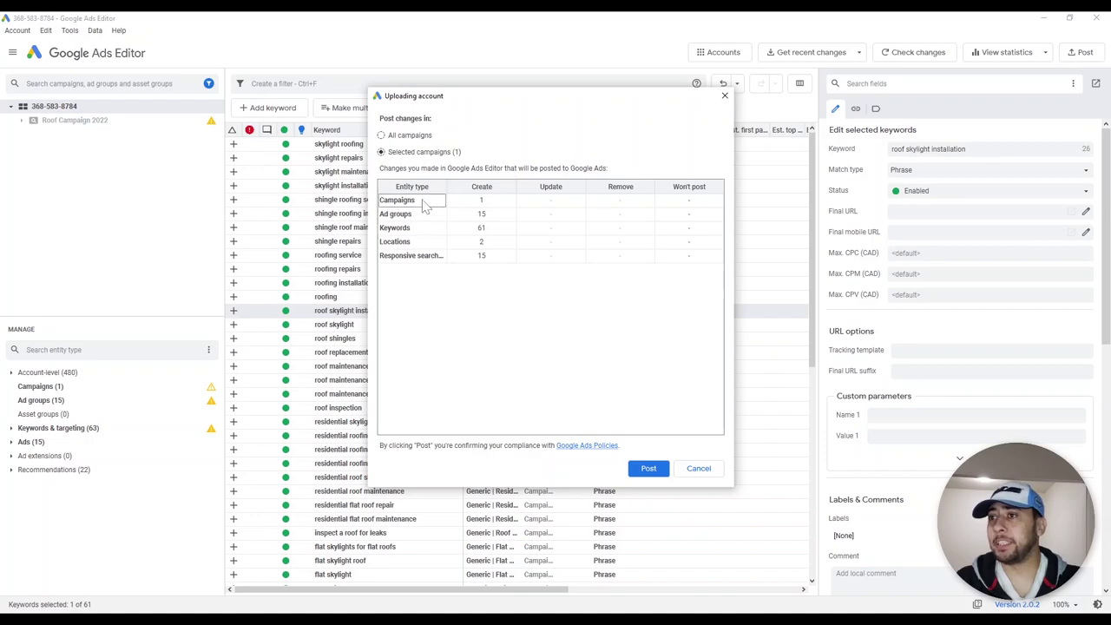
click(484, 205)
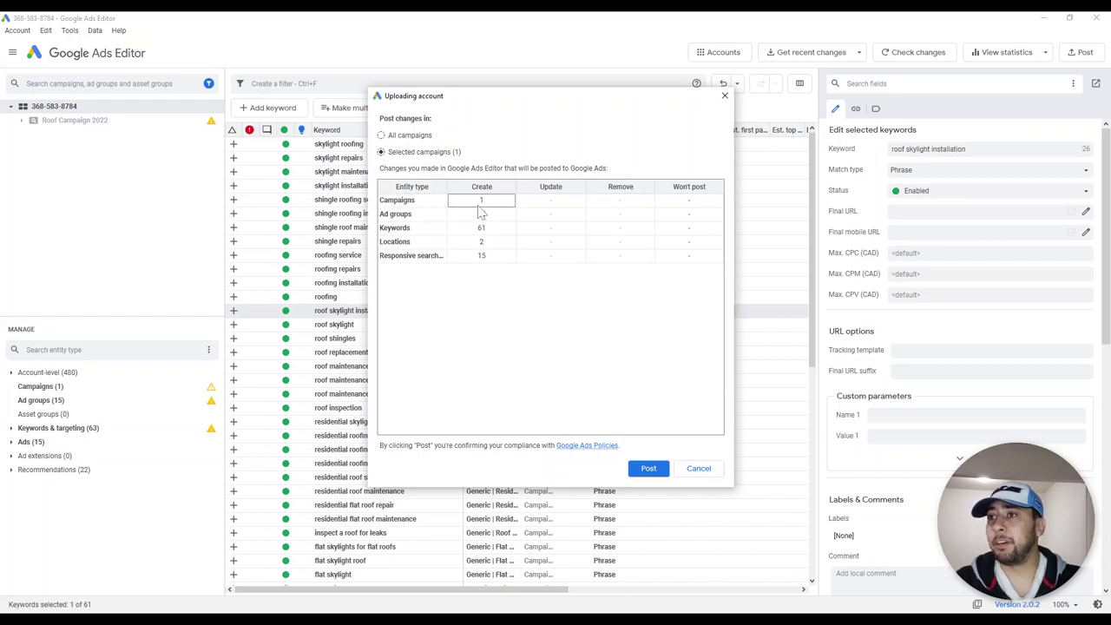
click(480, 217)
click(480, 230)
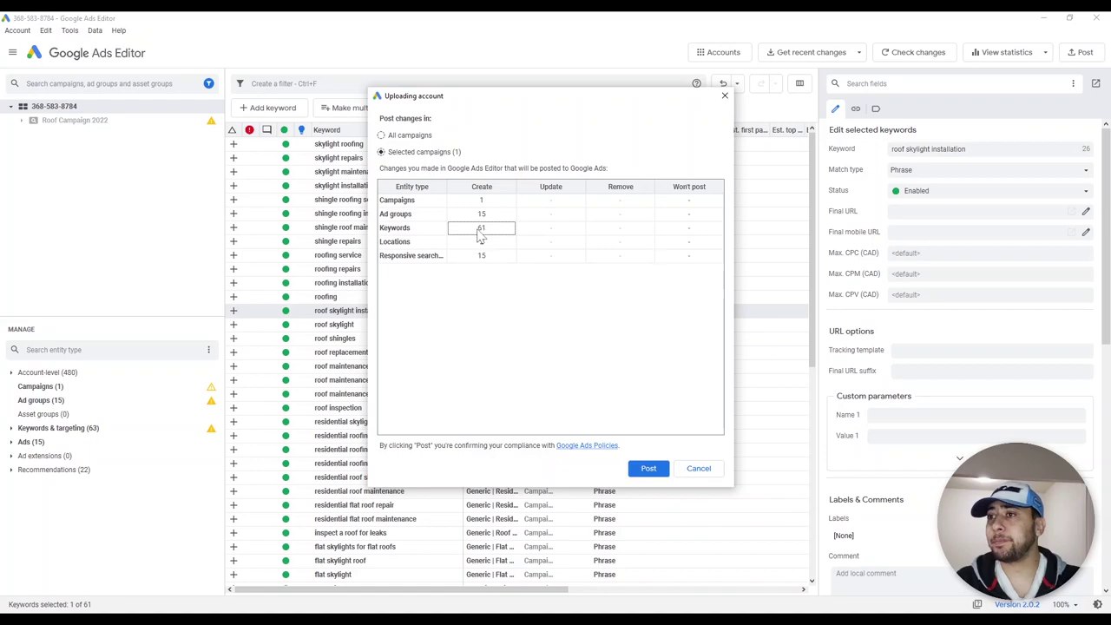
click(492, 243)
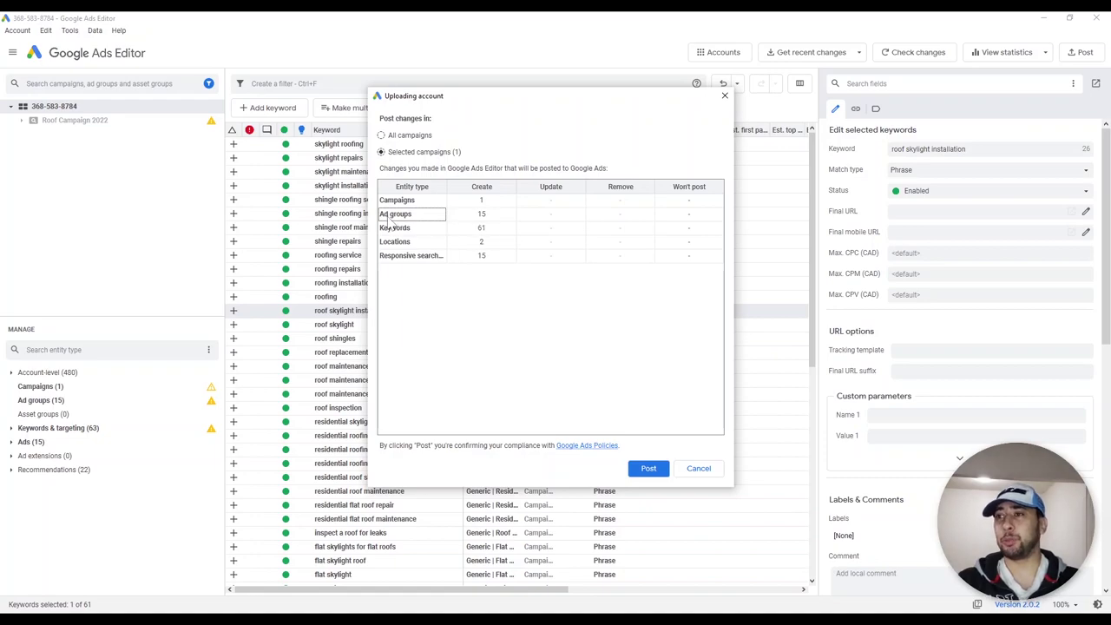
click(703, 469)
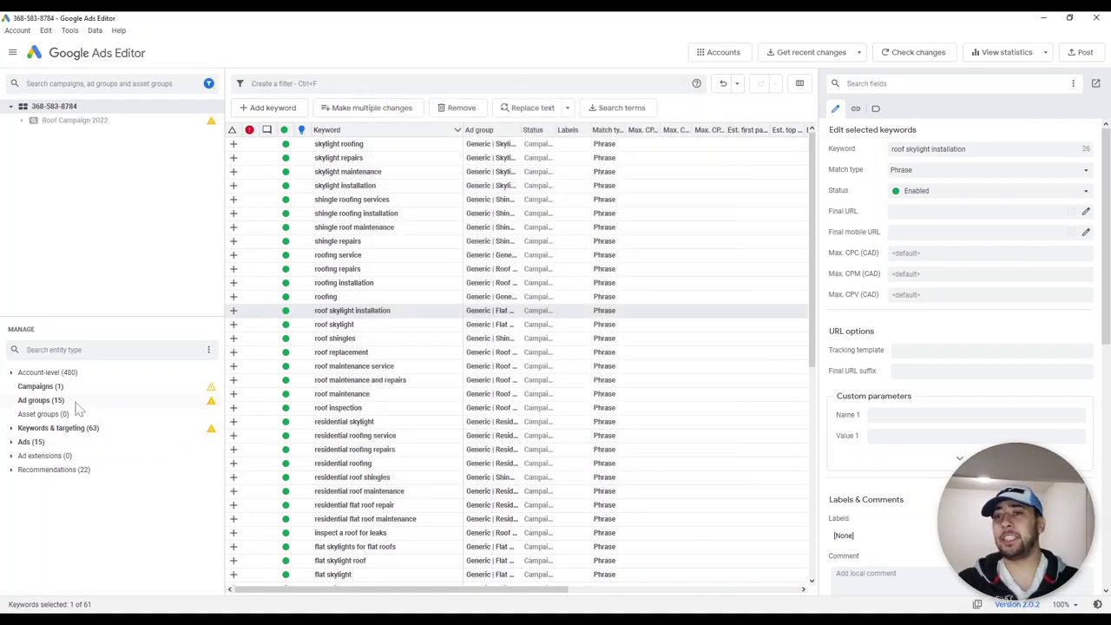
View the Ad groups list and the account's details, and collapse the Account-level group
click(41, 402)
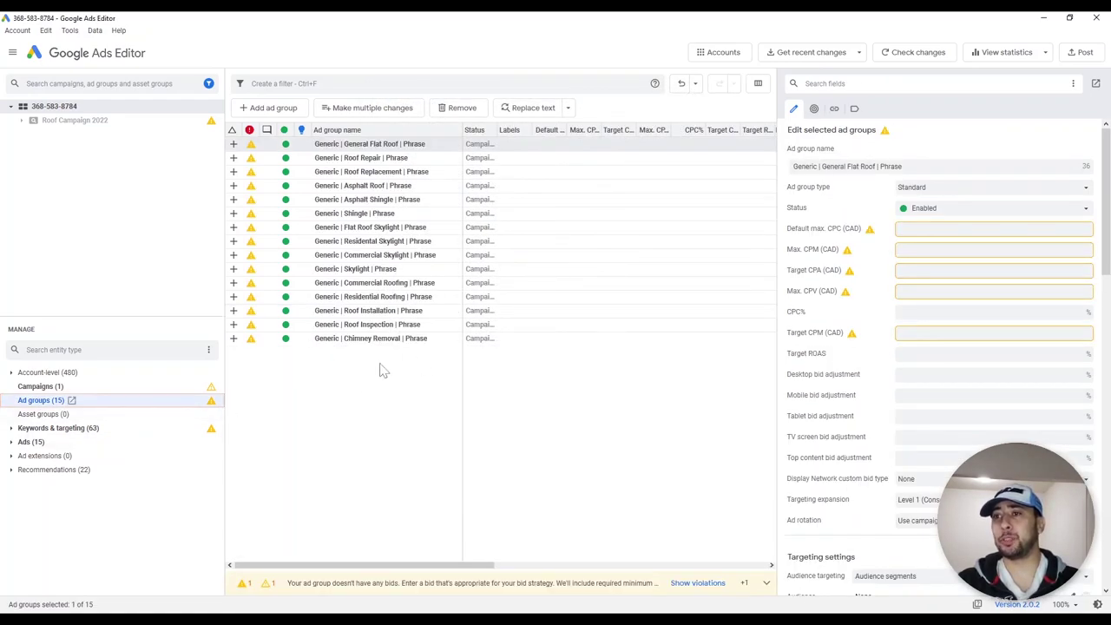
click(44, 373)
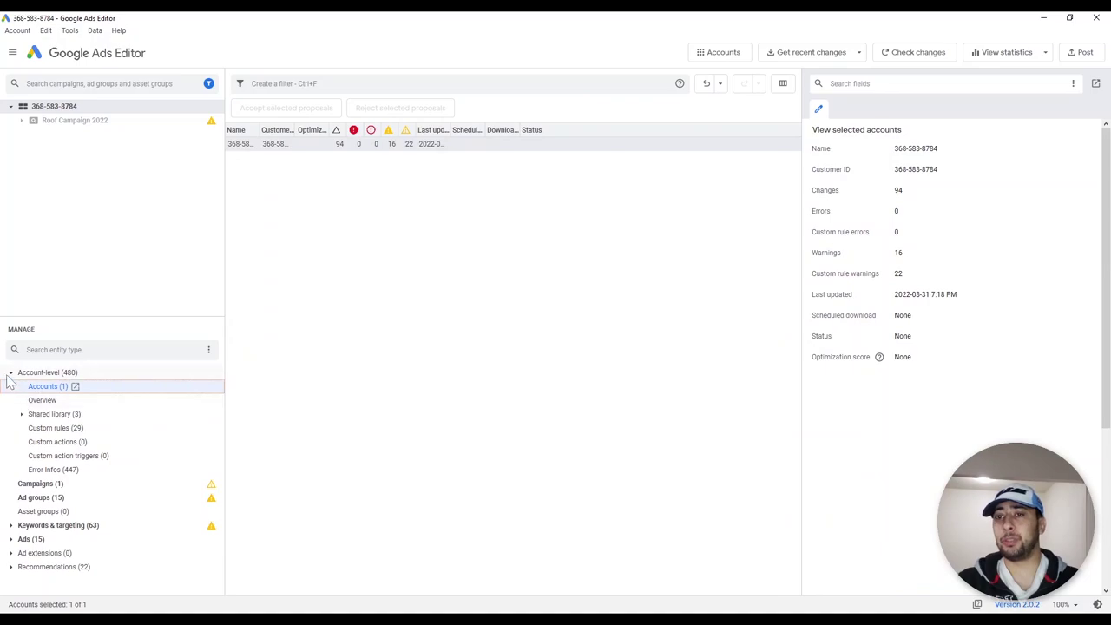
click(11, 373)
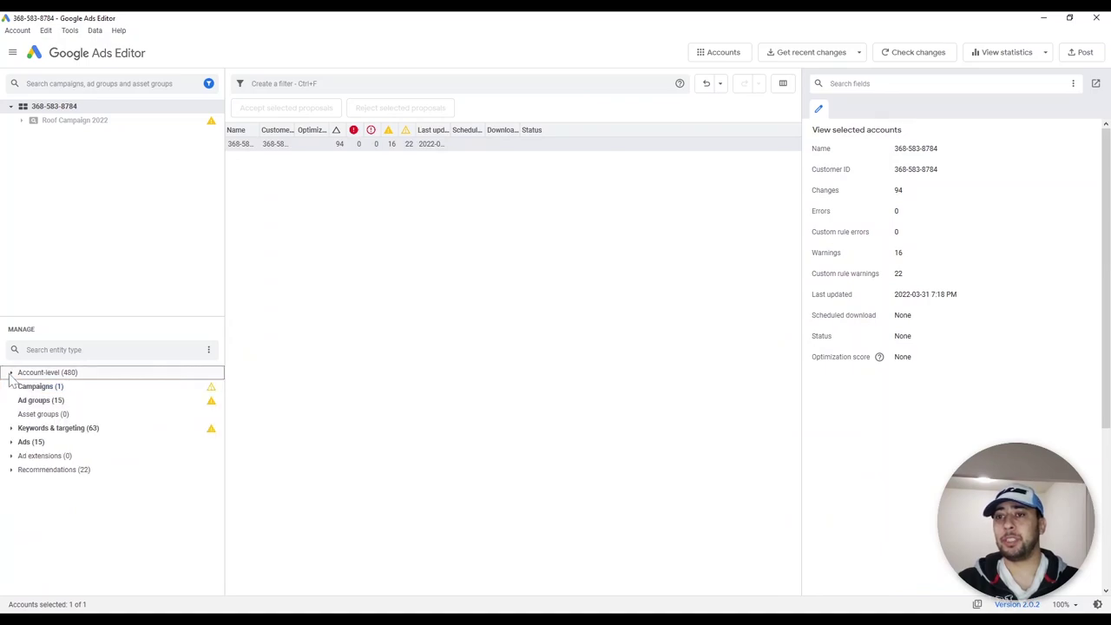
Post the selected campaign's changes from the account to Google Ads, check the posted ad groups and close the posting summary
click(62, 111)
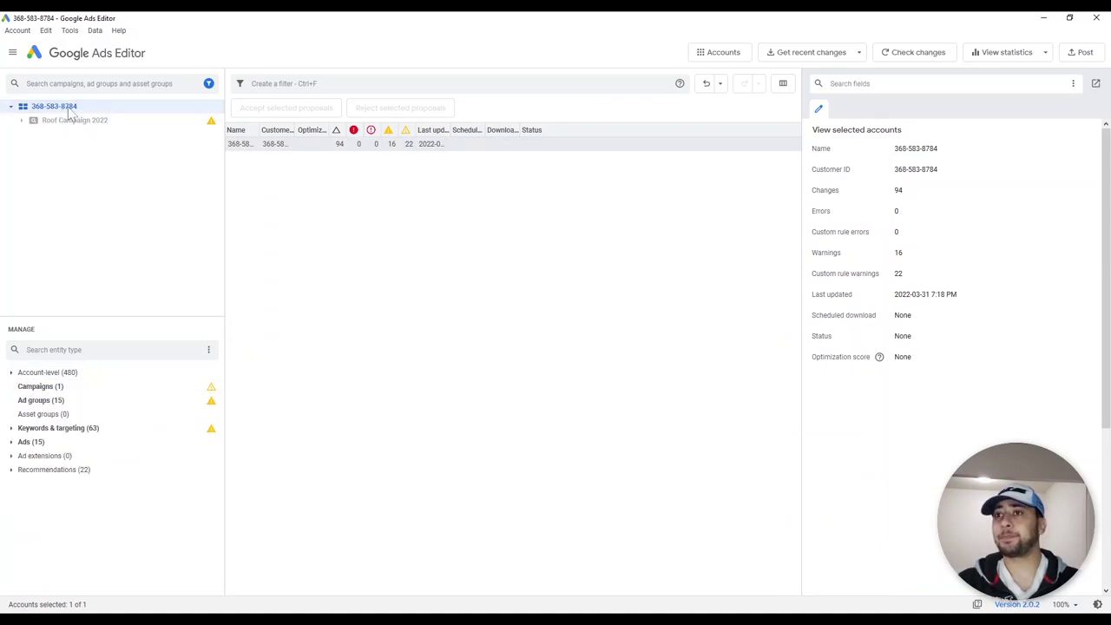
click(1083, 52)
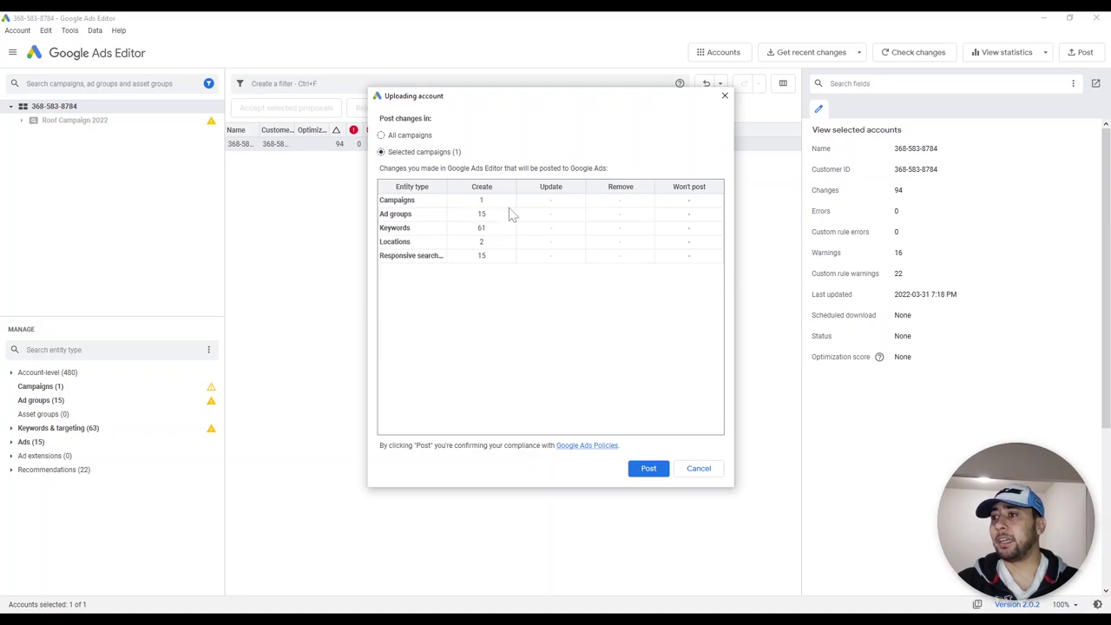
click(648, 469)
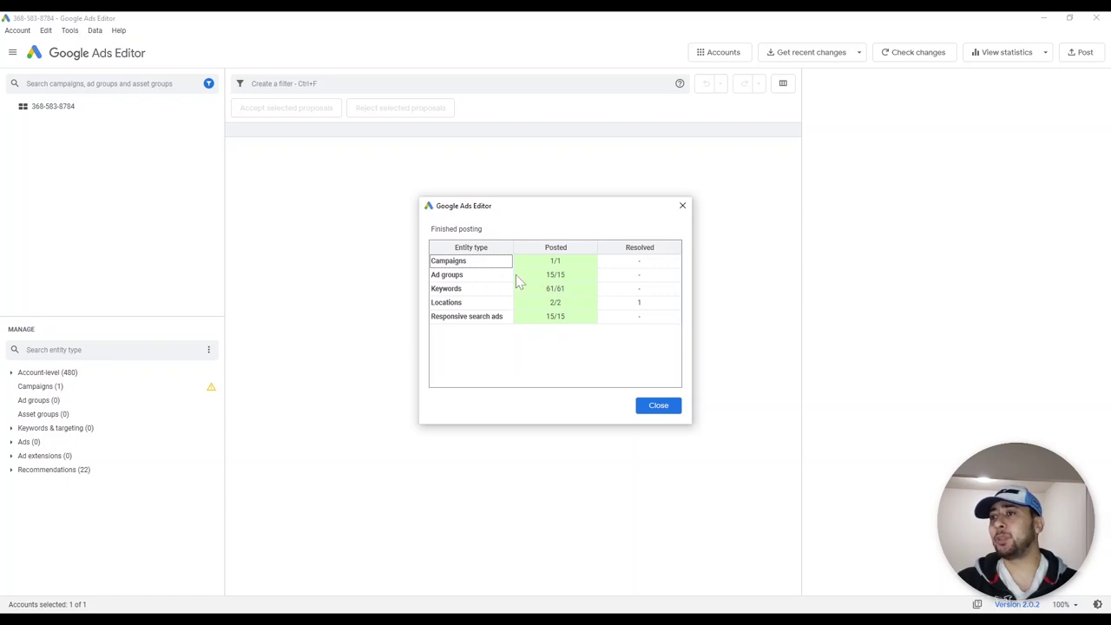
click(554, 276)
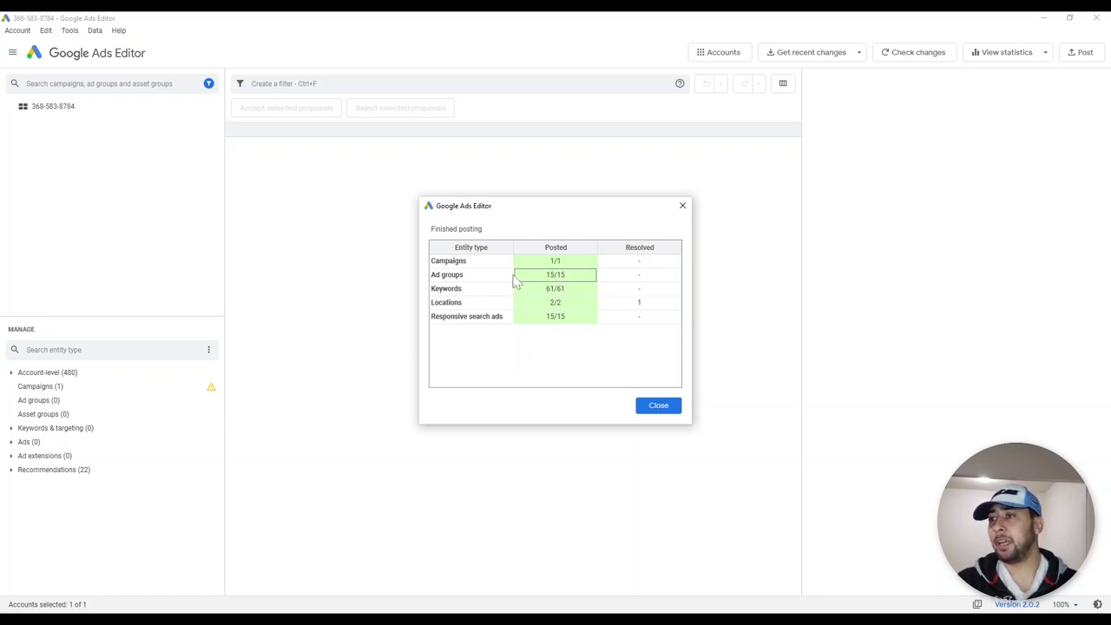
click(659, 408)
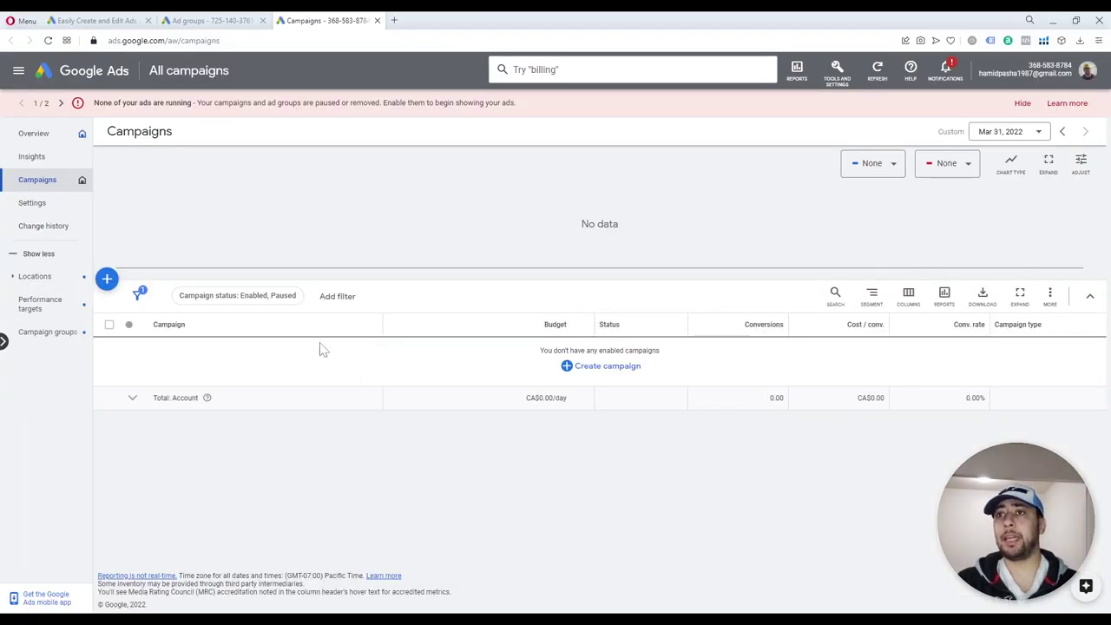
Reload the Google Ads Campaigns page in the browser and examine the ad groups and ads of Roof Campaign 2022
click(48, 39)
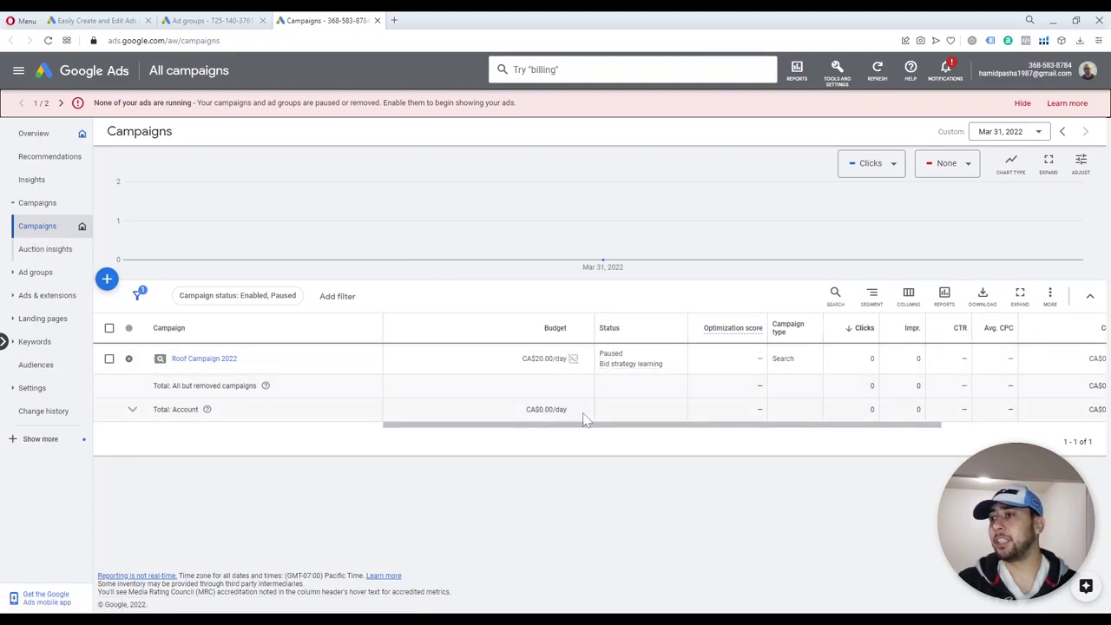
click(130, 358)
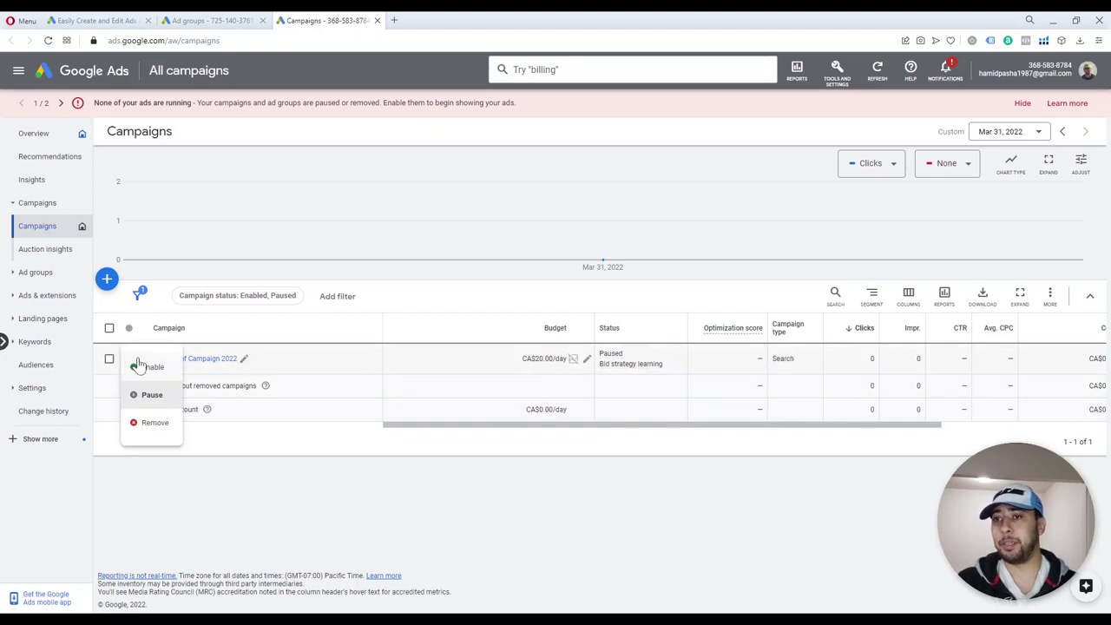
click(213, 360)
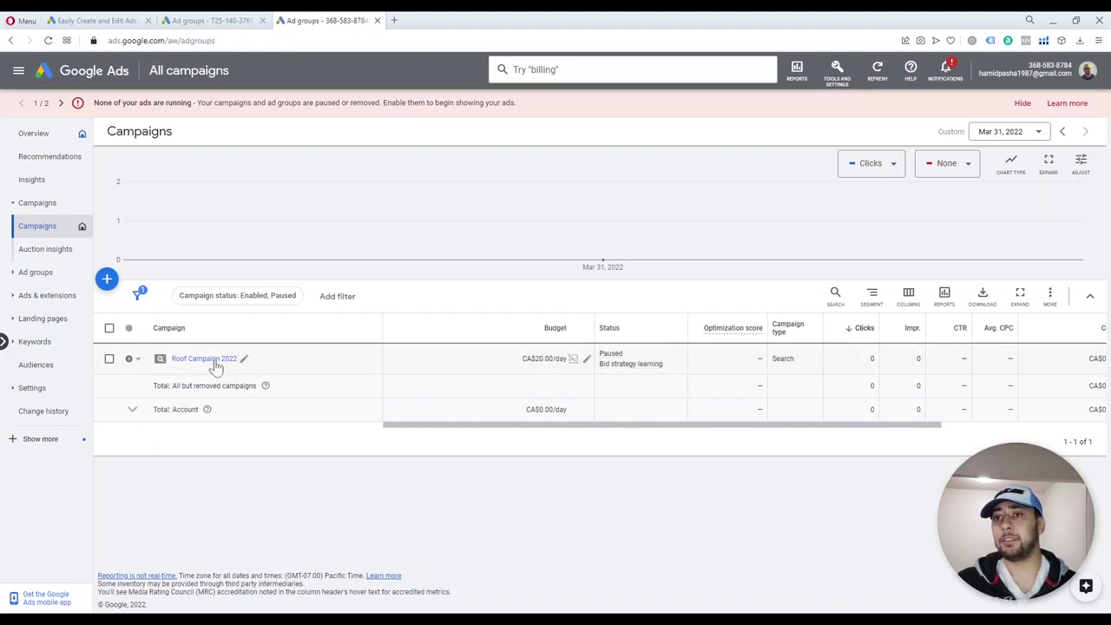
scroll(258, 416, down, 3)
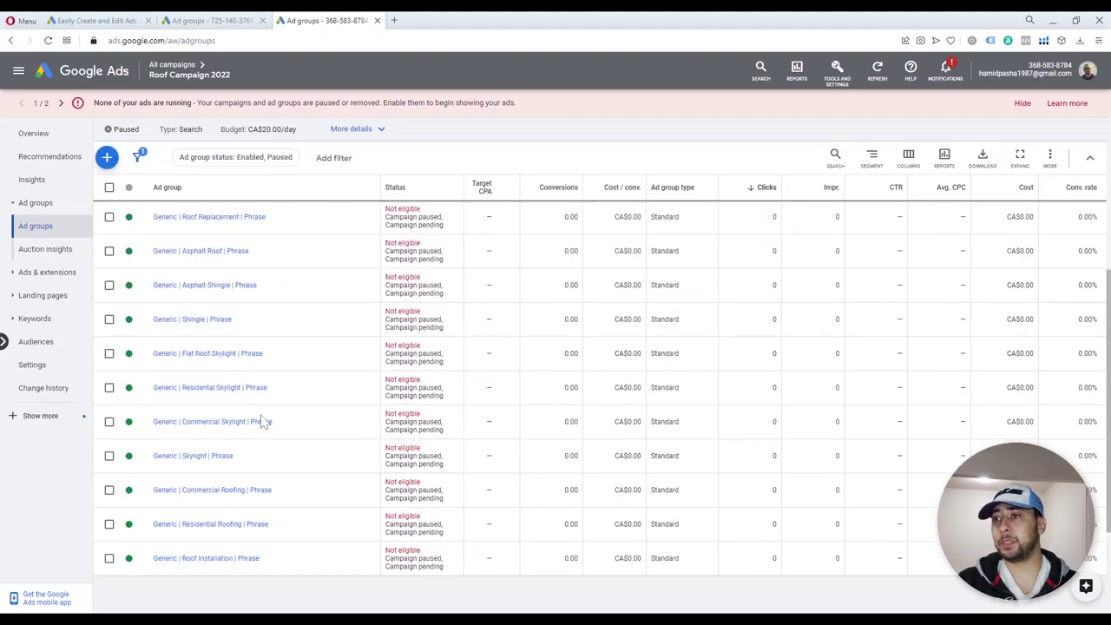
scroll(226, 406, up, 5)
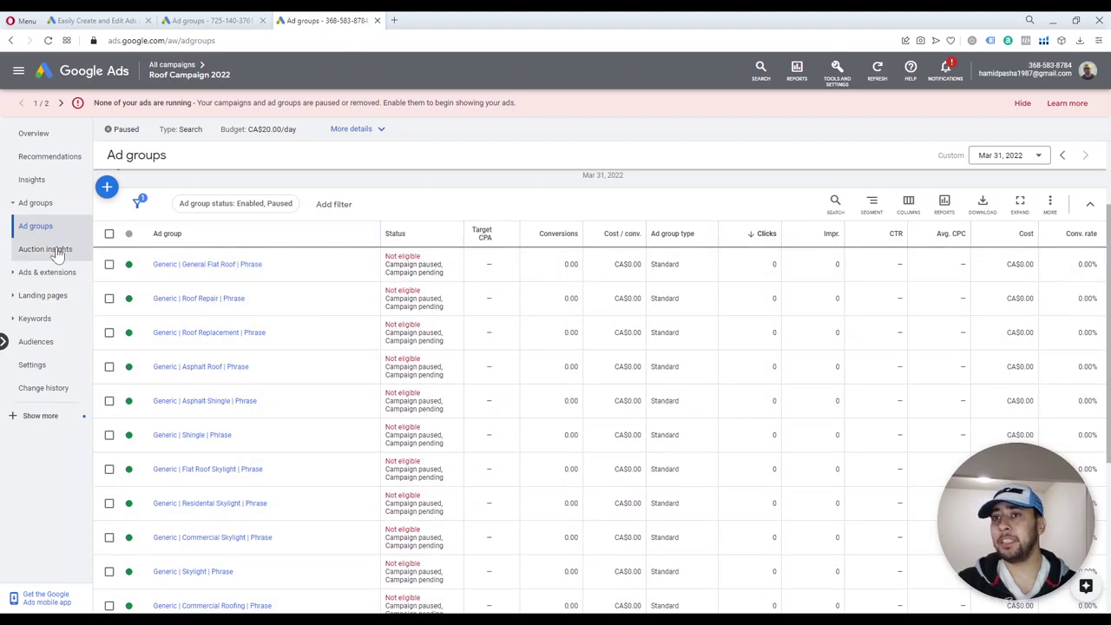
click(12, 273)
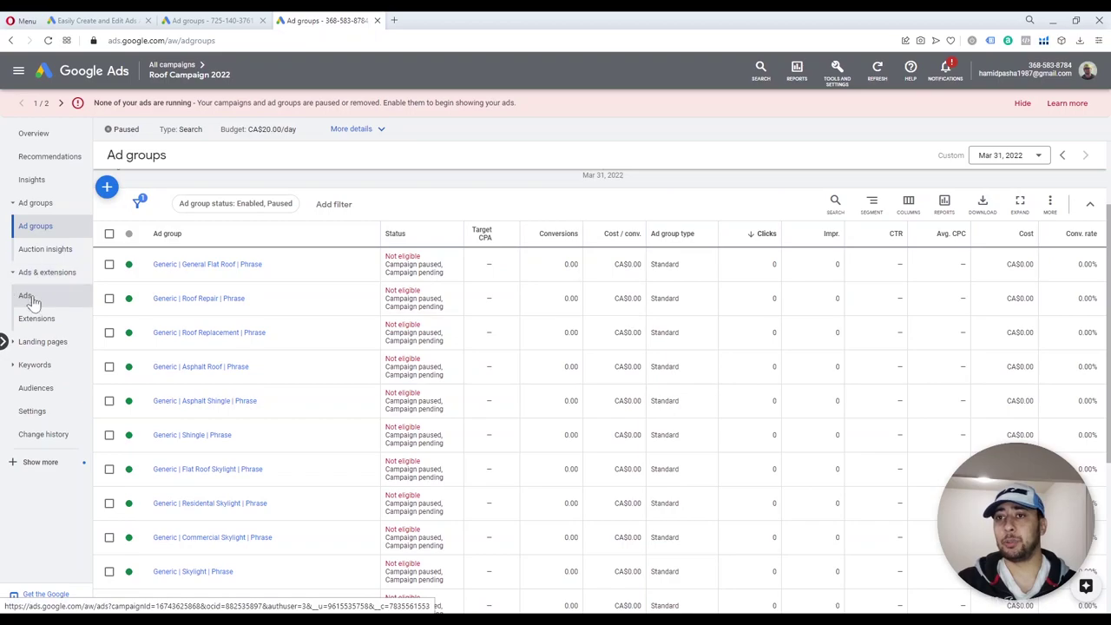
click(26, 365)
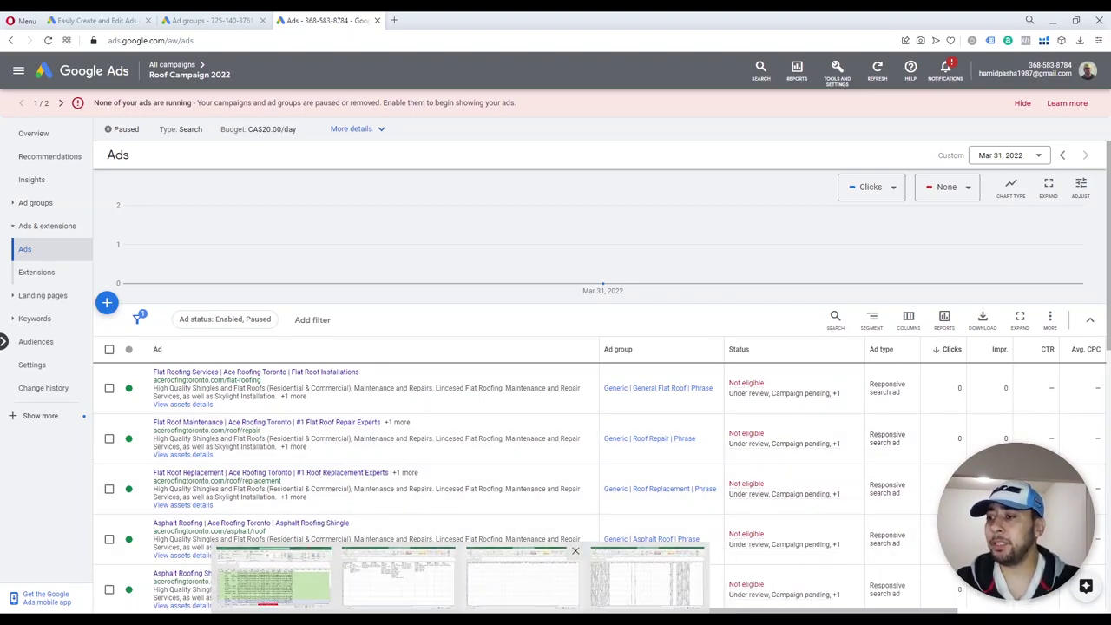
View the Book7 ad template and the KWs keyword workbook in Excel, and return to Google Ads Editor
click(518, 582)
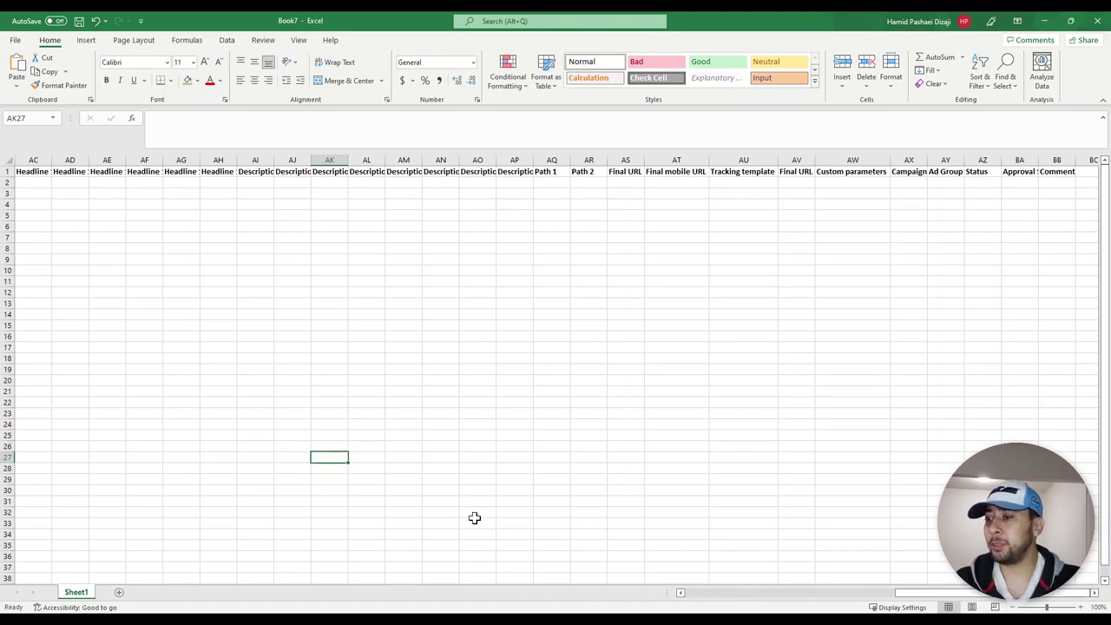
key(alt+Tab)
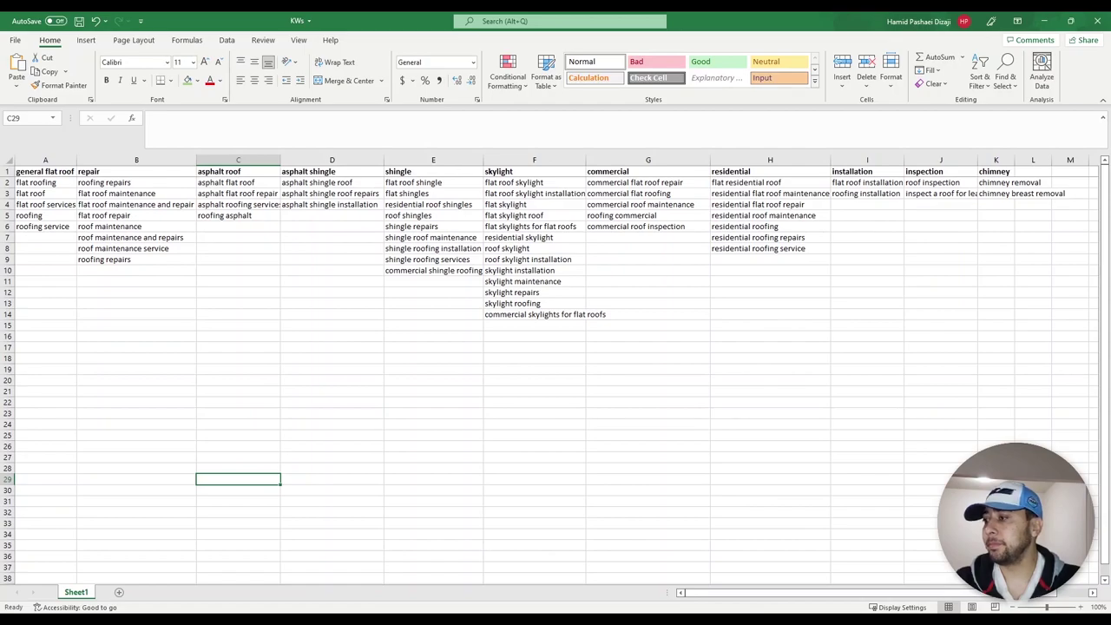
key(alt+Tab)
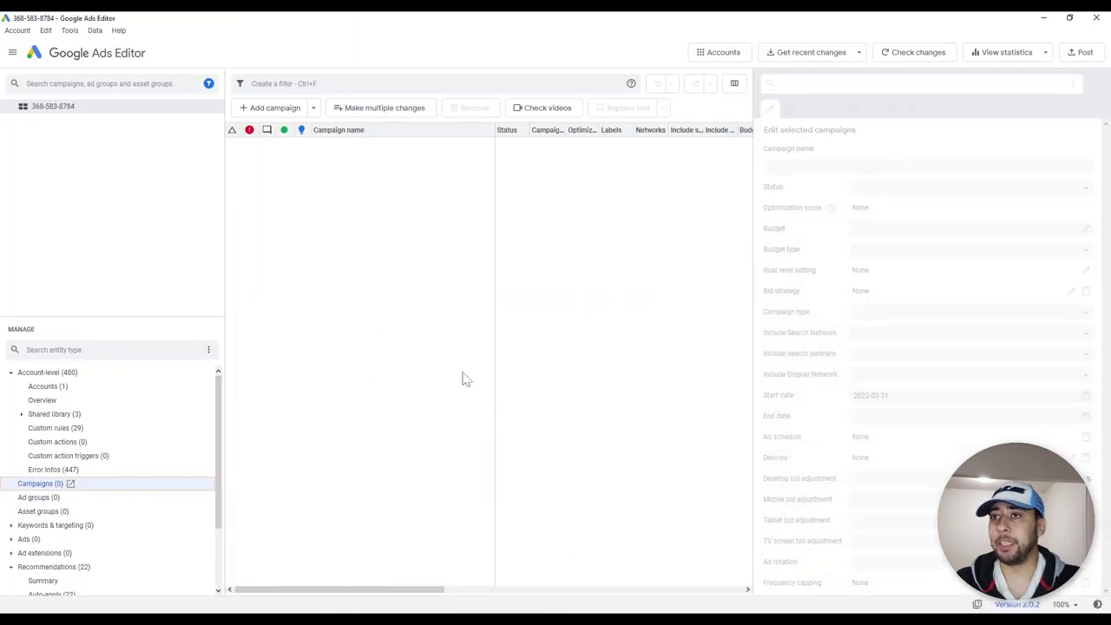
Include paused campaigns in the account tree filter and expand the ad groups under Roof Campaign 2022
click(208, 84)
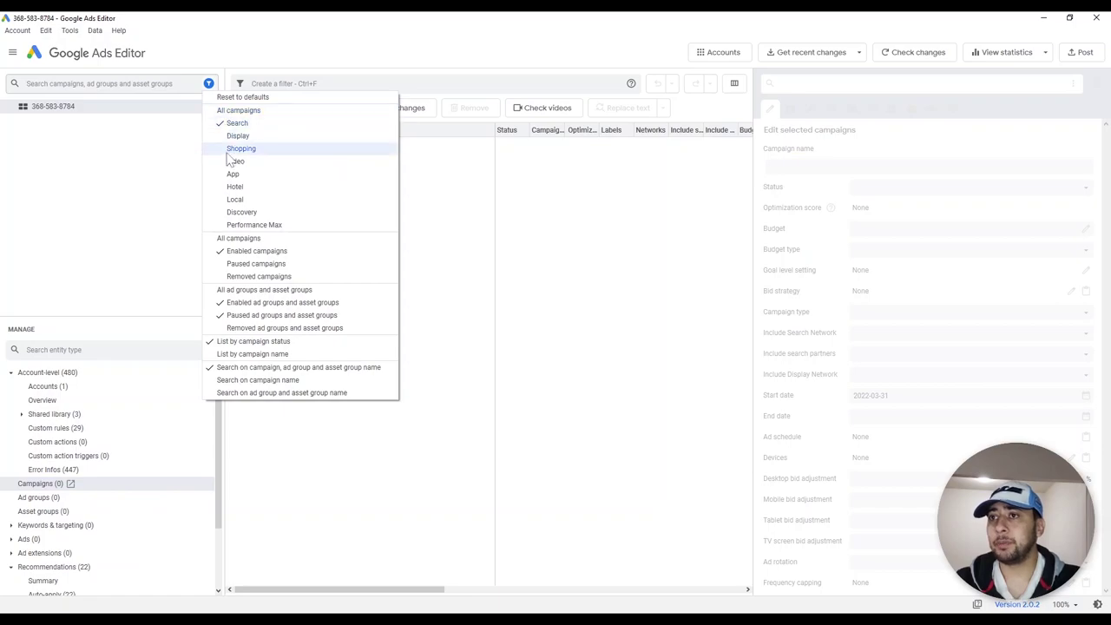
click(224, 263)
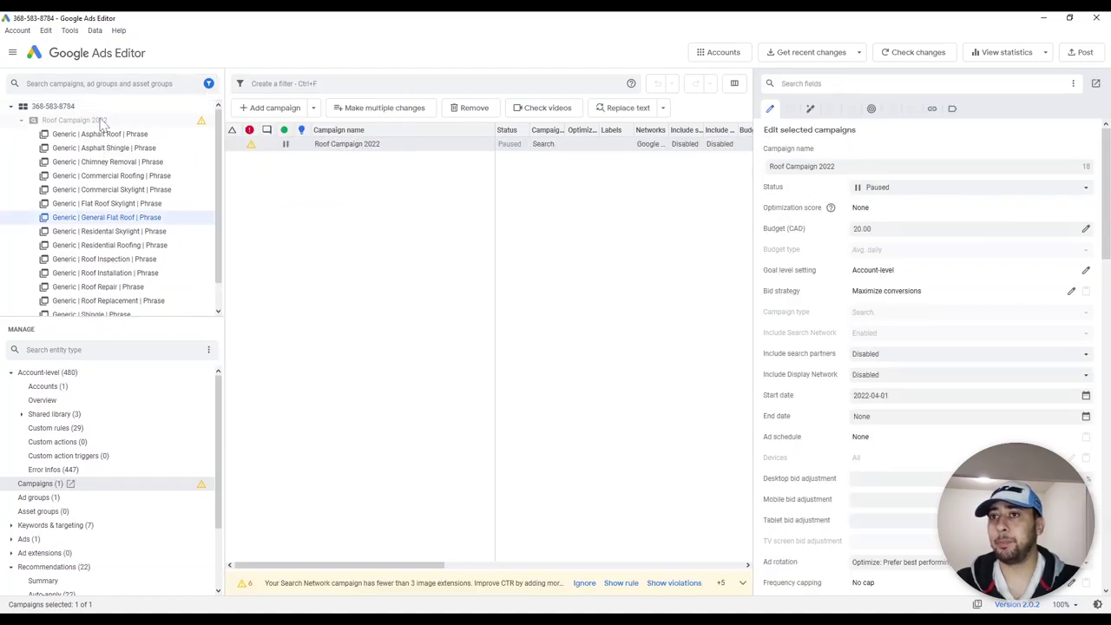
click(22, 120)
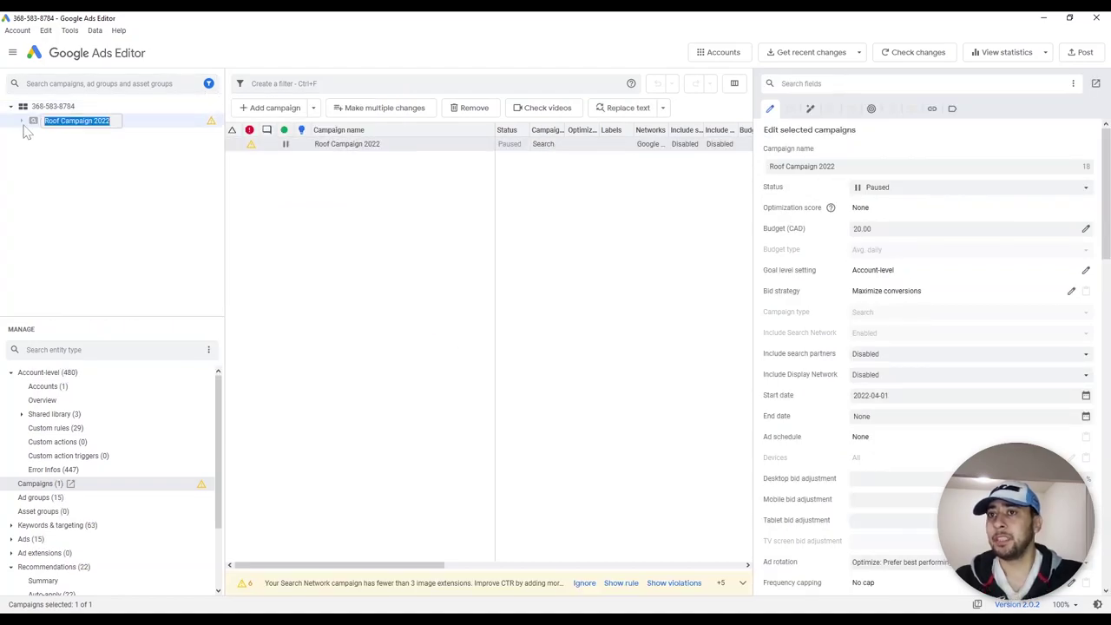
click(22, 121)
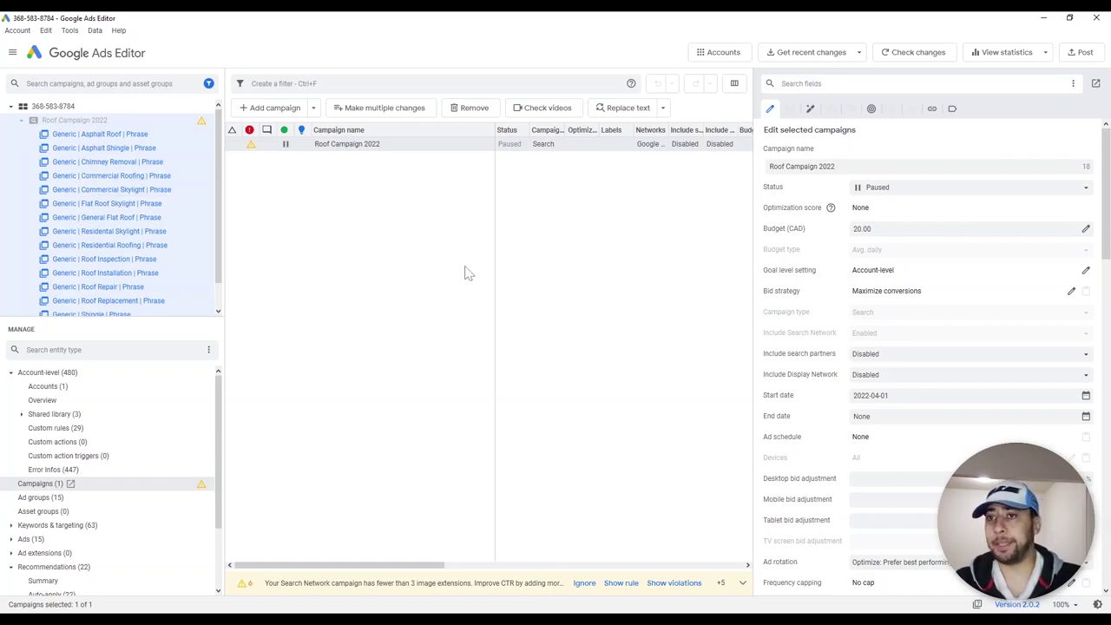
click(426, 280)
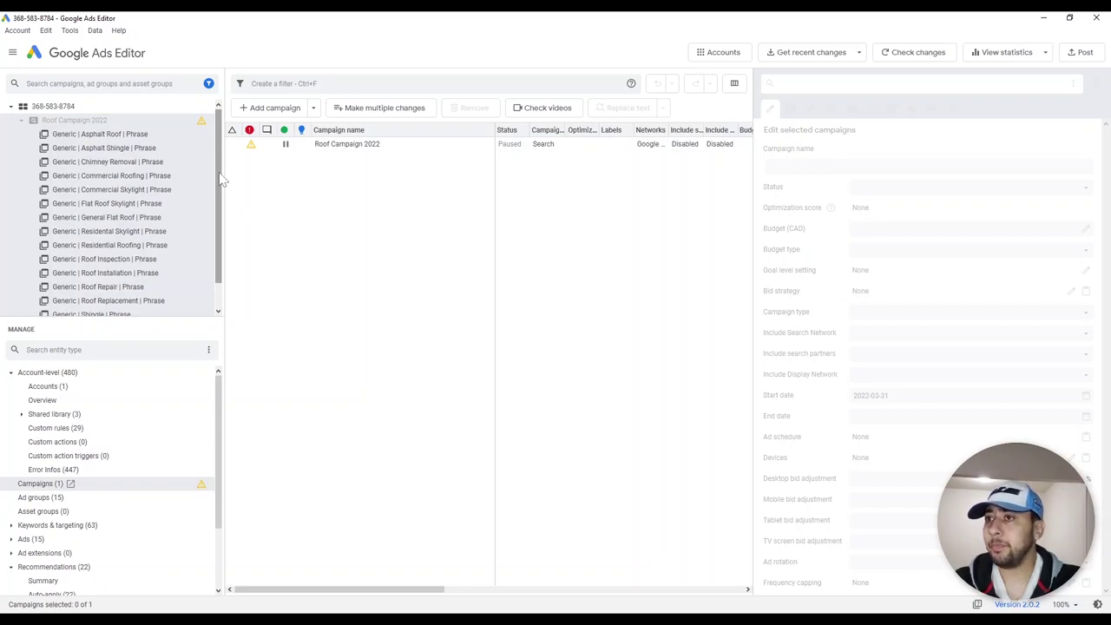
Show the campaign's Keywords list, select the roof maintenance and repairs keyword and widen the Max. CPC (CAD) column
click(13, 526)
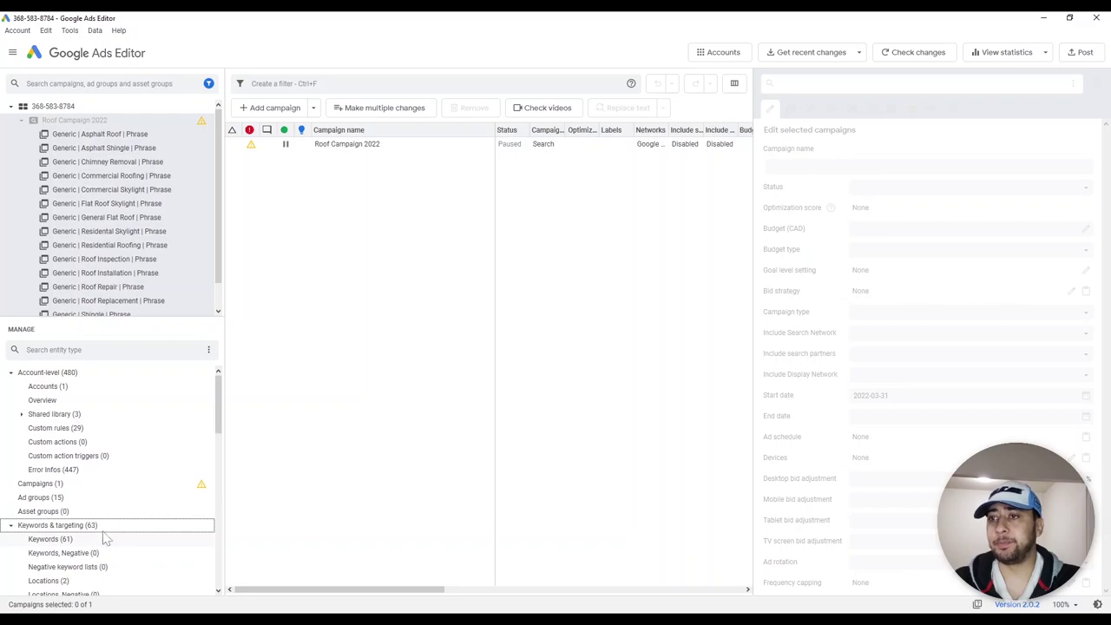
click(100, 543)
click(385, 283)
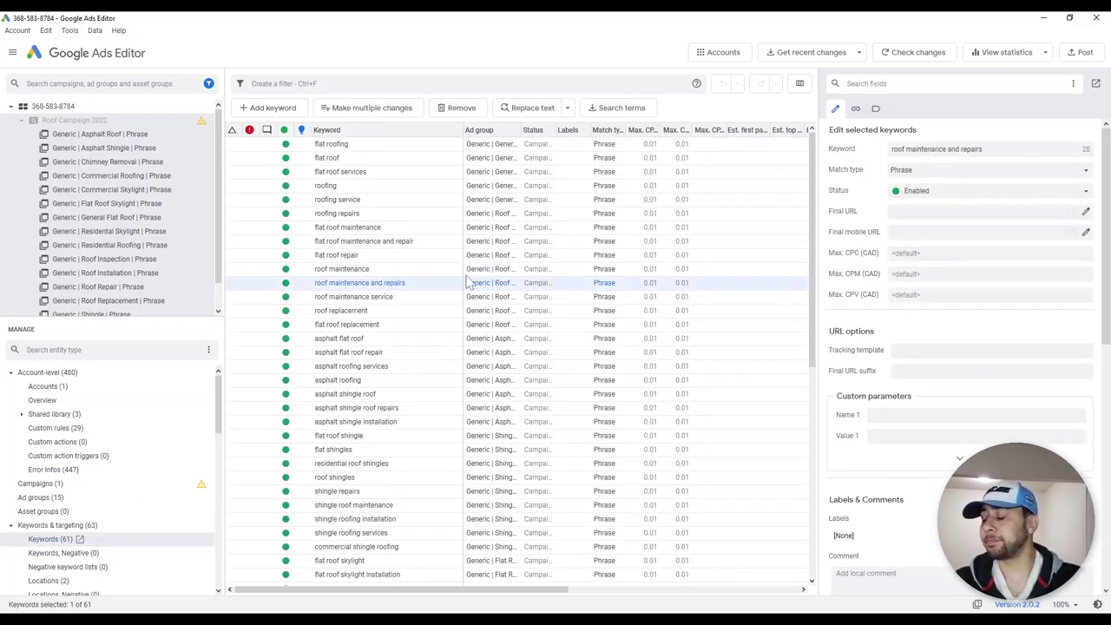
drag(662, 129, 684, 128)
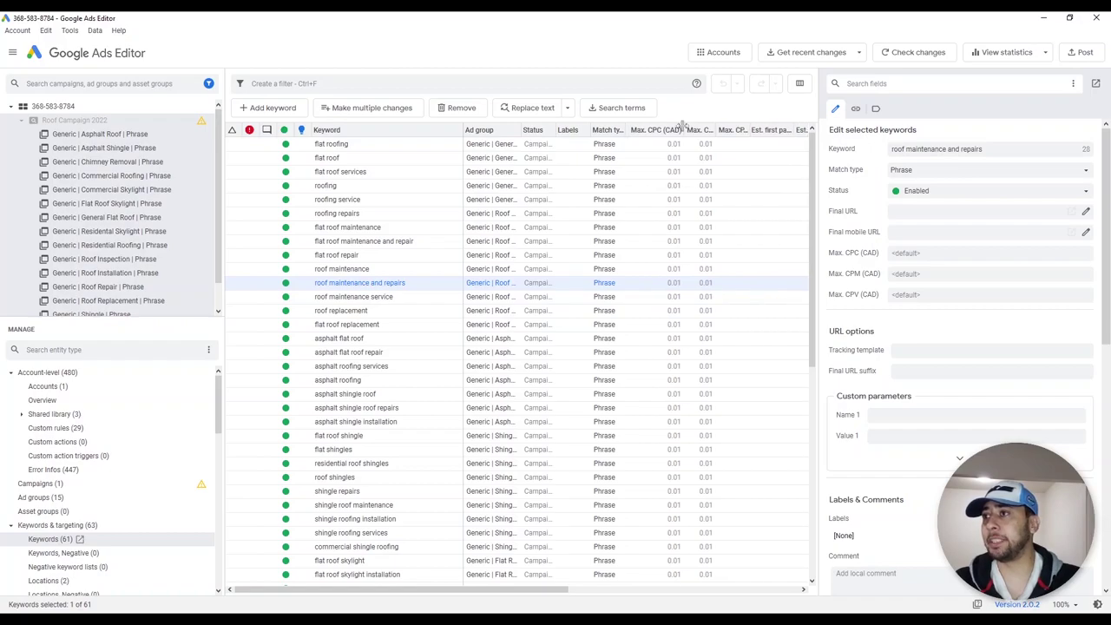
click(538, 186)
key(ctrl+a)
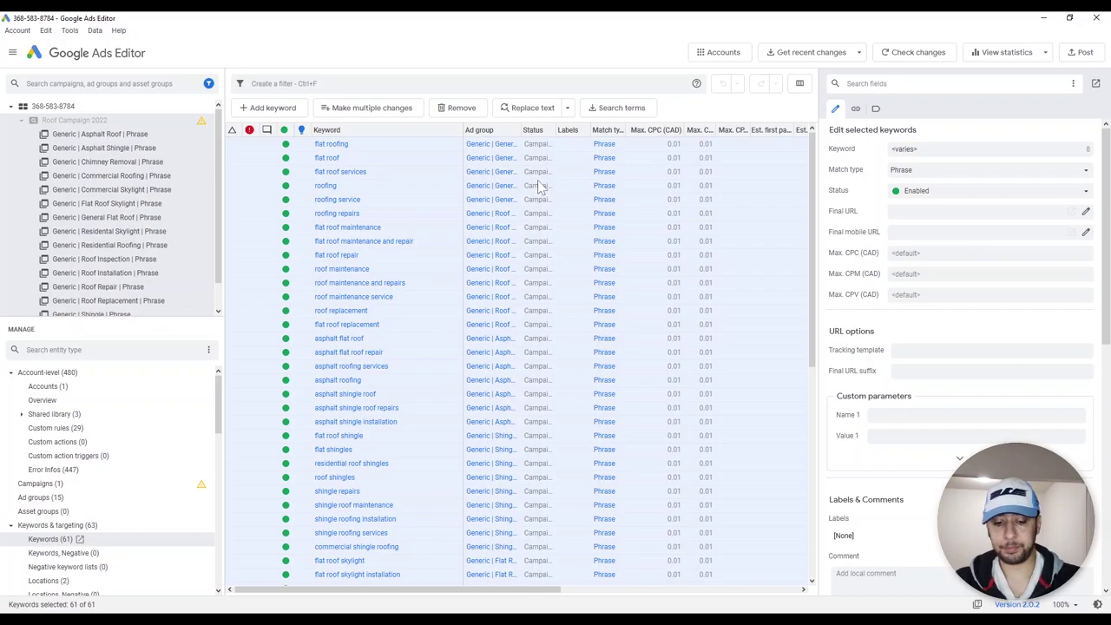
click(483, 199)
click(379, 148)
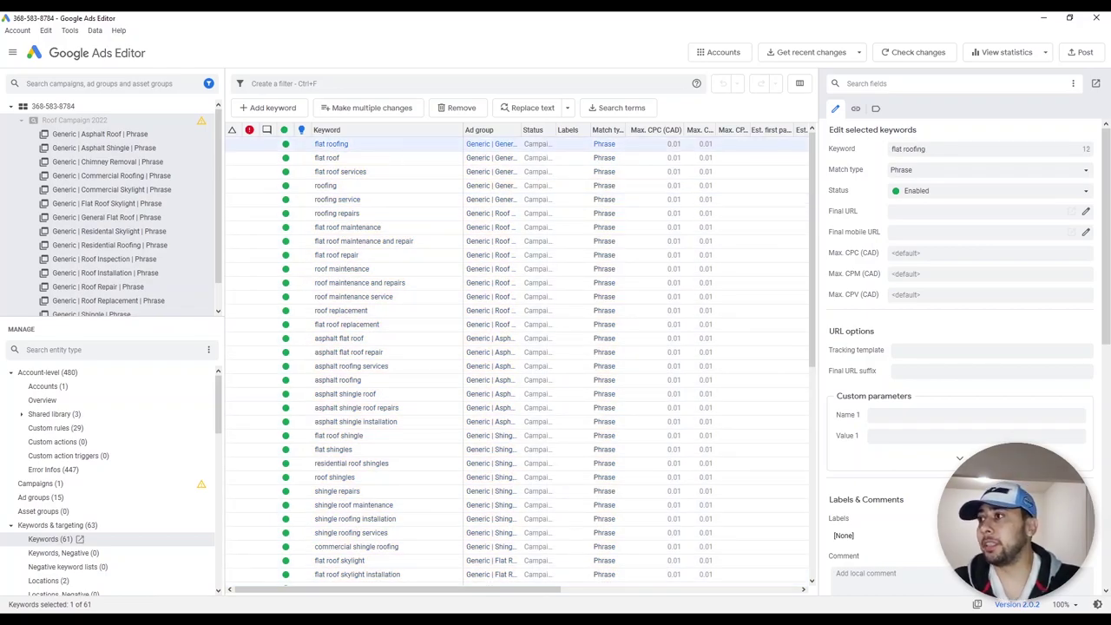
click(894, 232)
click(397, 199)
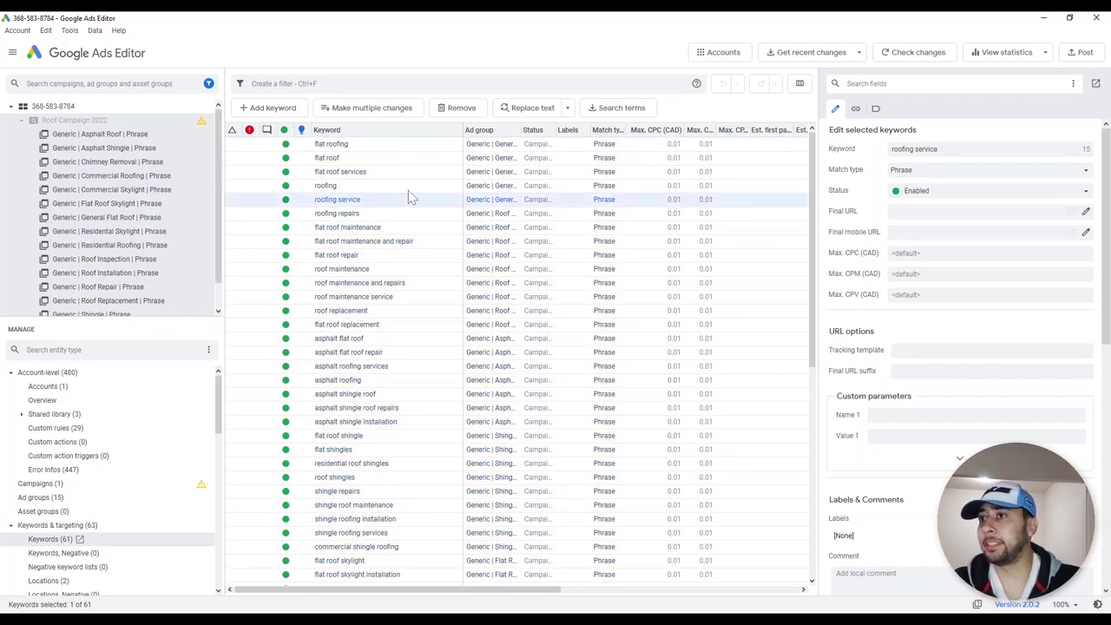
click(391, 186)
click(362, 147)
click(357, 228)
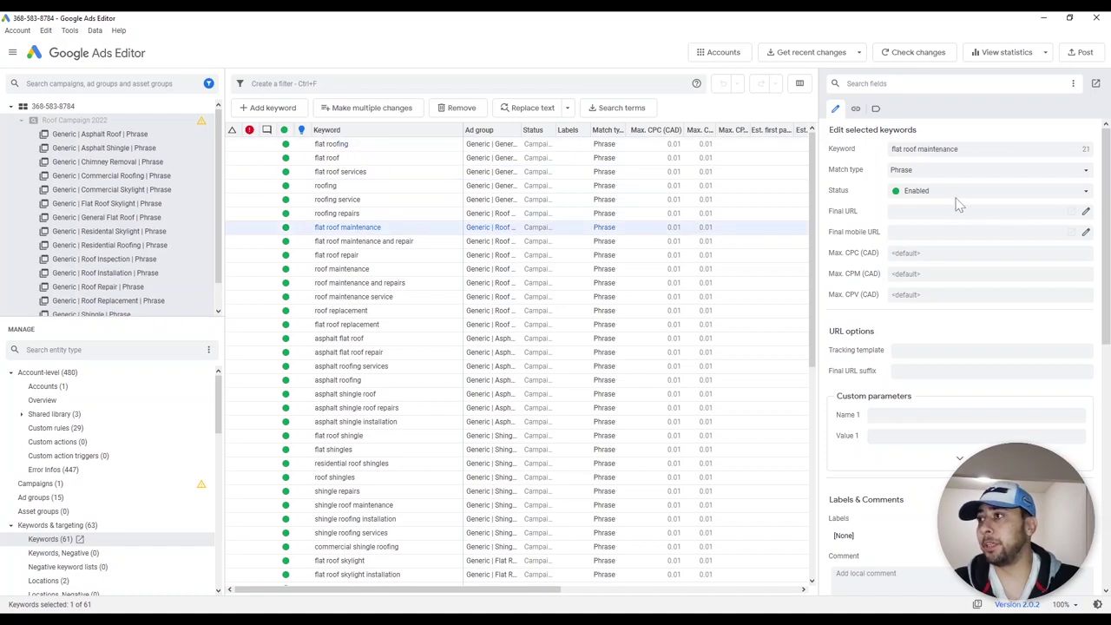
Set the Max. CPC (CAD) of the flat roofing keyword to 2 and of the flat roof services keyword to 3
click(392, 148)
click(892, 253)
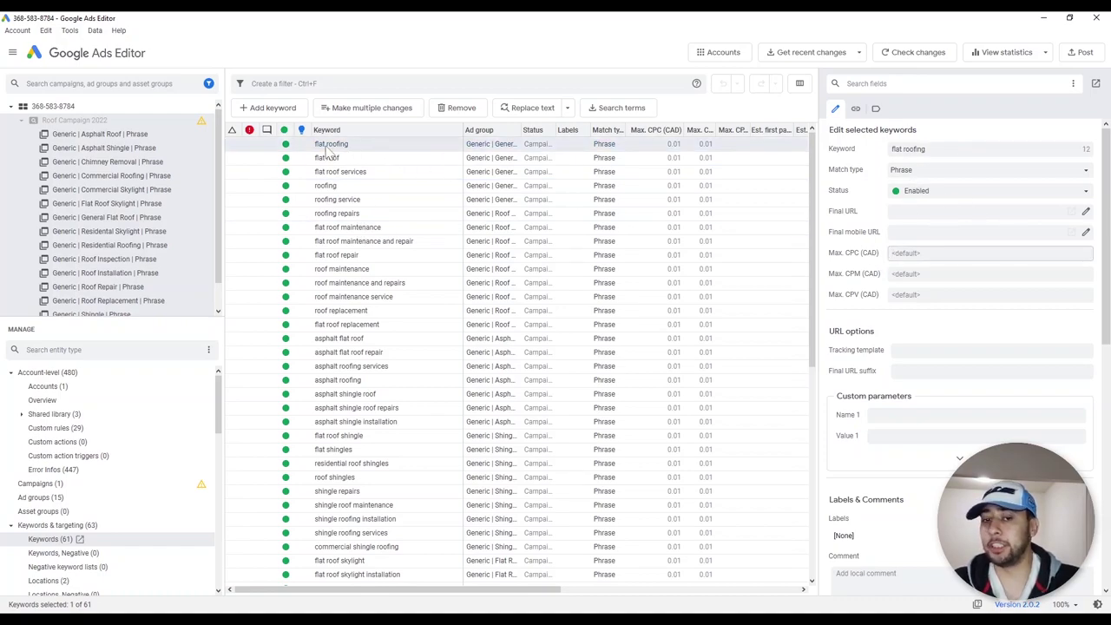
text(2)
click(469, 174)
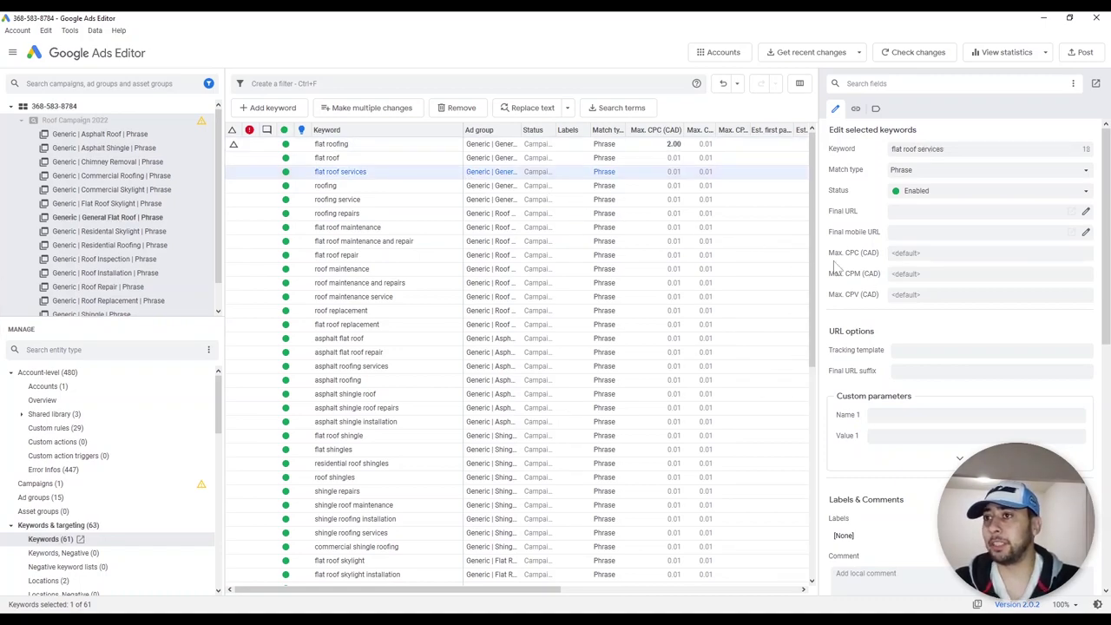
click(911, 250)
text(3)
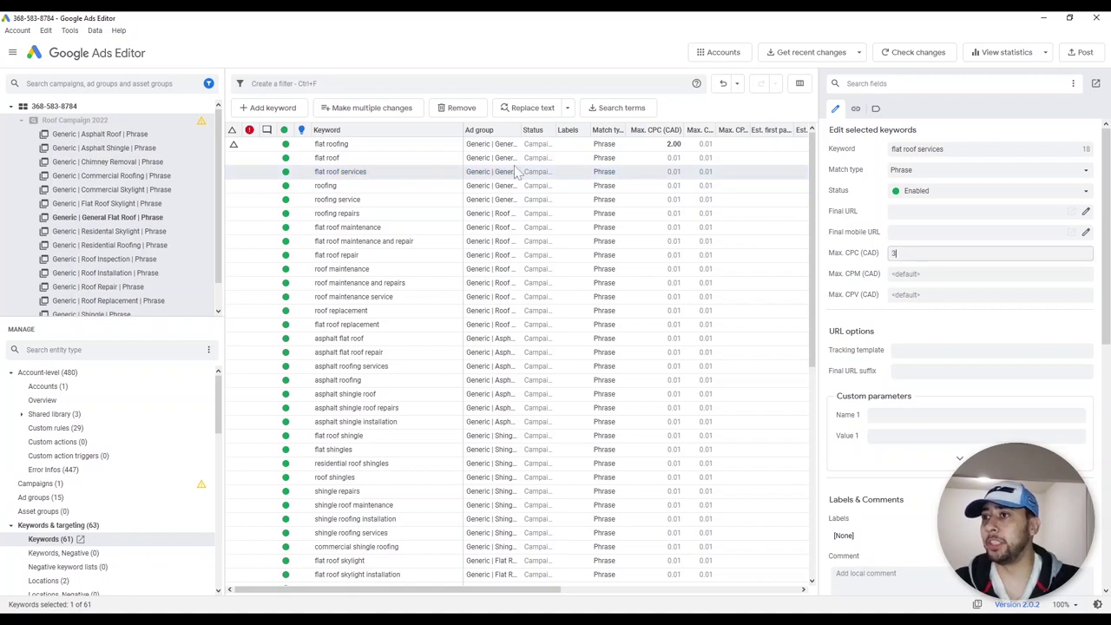
click(493, 187)
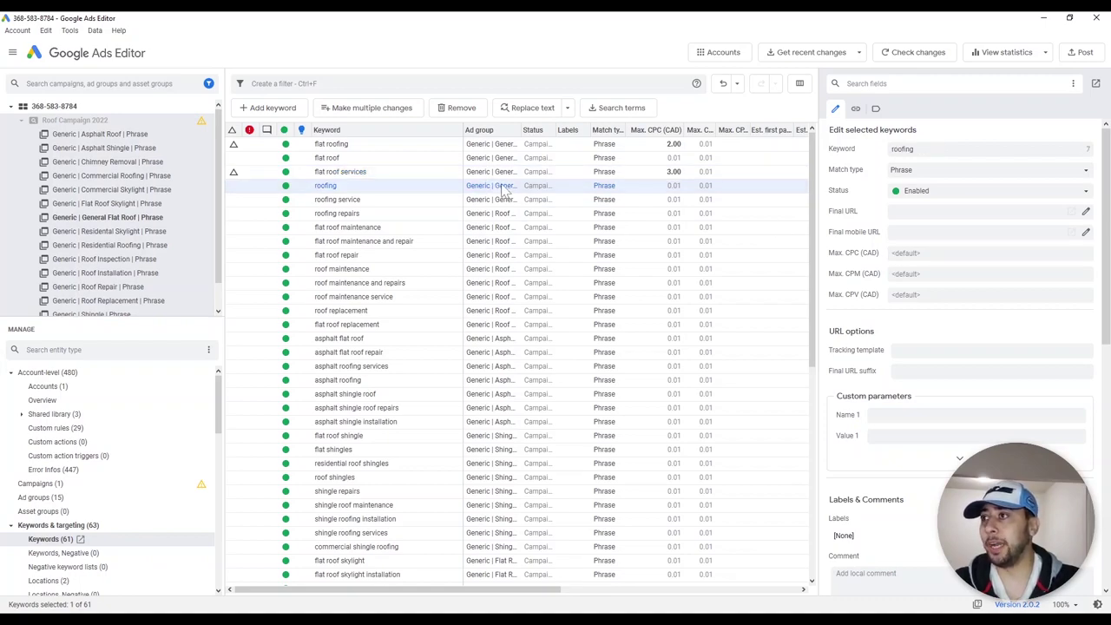
Set the Max. CPC (CAD) of the flat roof keyword to 2
click(642, 159)
click(907, 252)
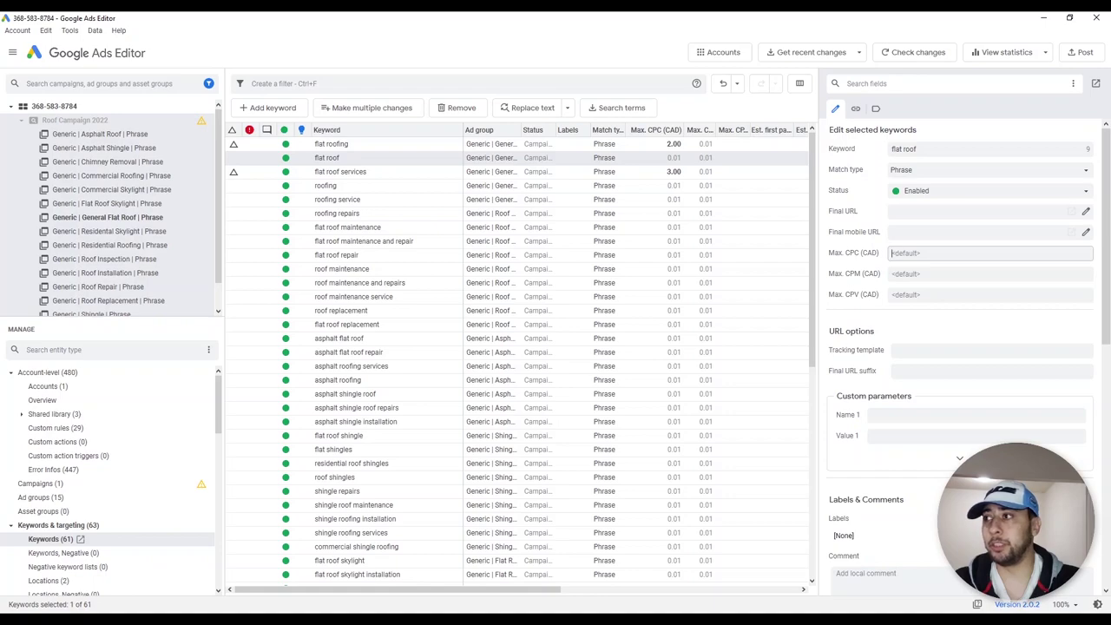
text(2)
click(547, 229)
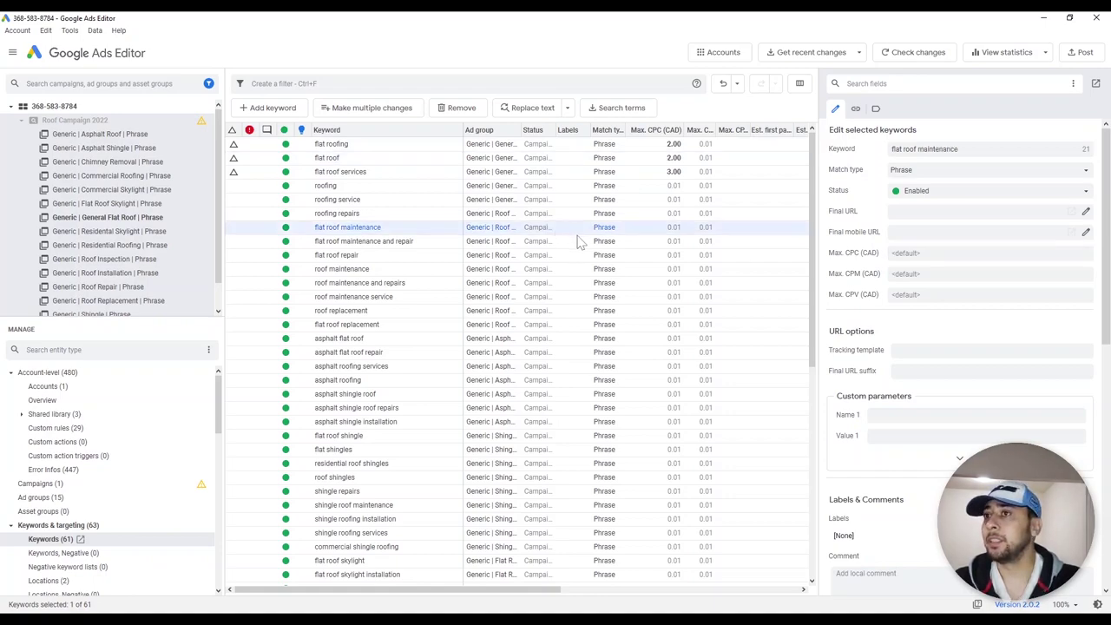
Copy all of the campaign's keywords and paste them into a new blank workbook in Excel
click(459, 160)
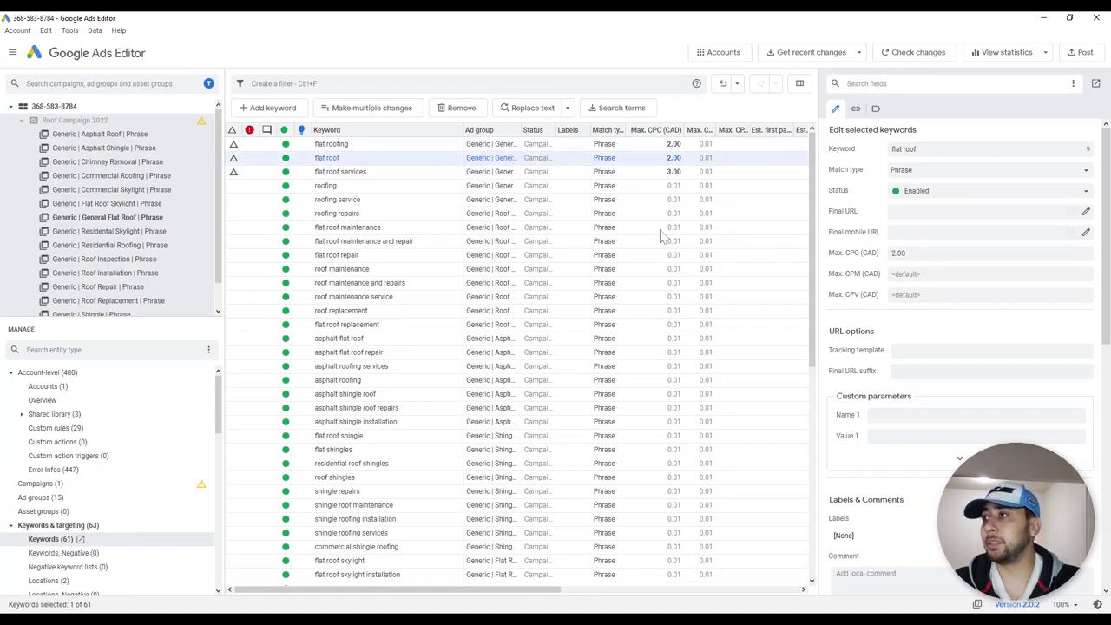
scroll(573, 299, down, 4)
scroll(573, 300, up, 4)
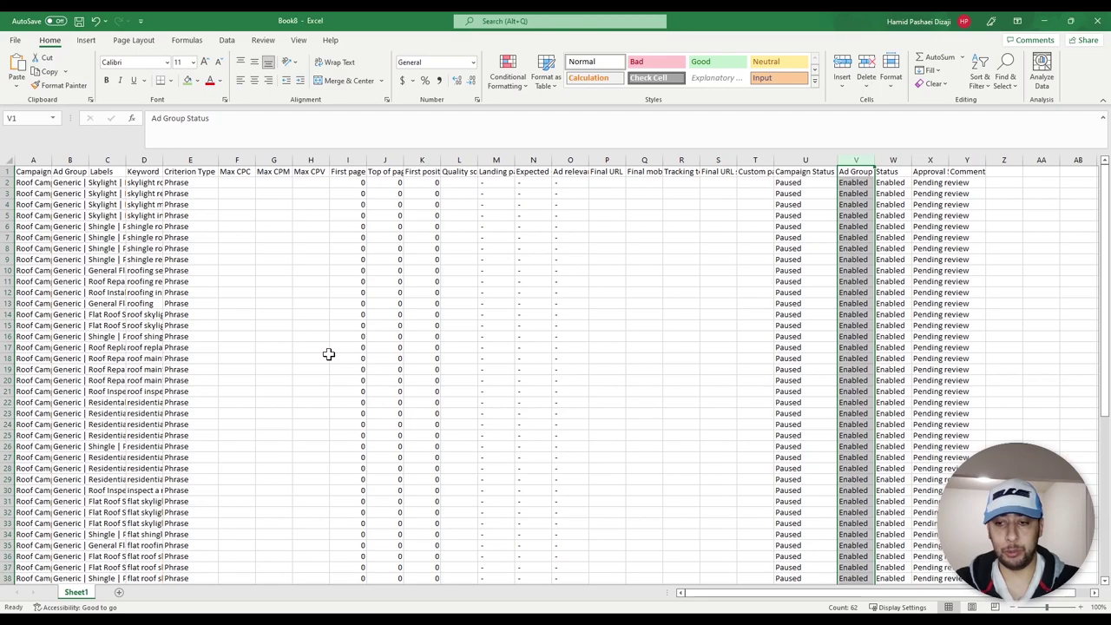
click(325, 356)
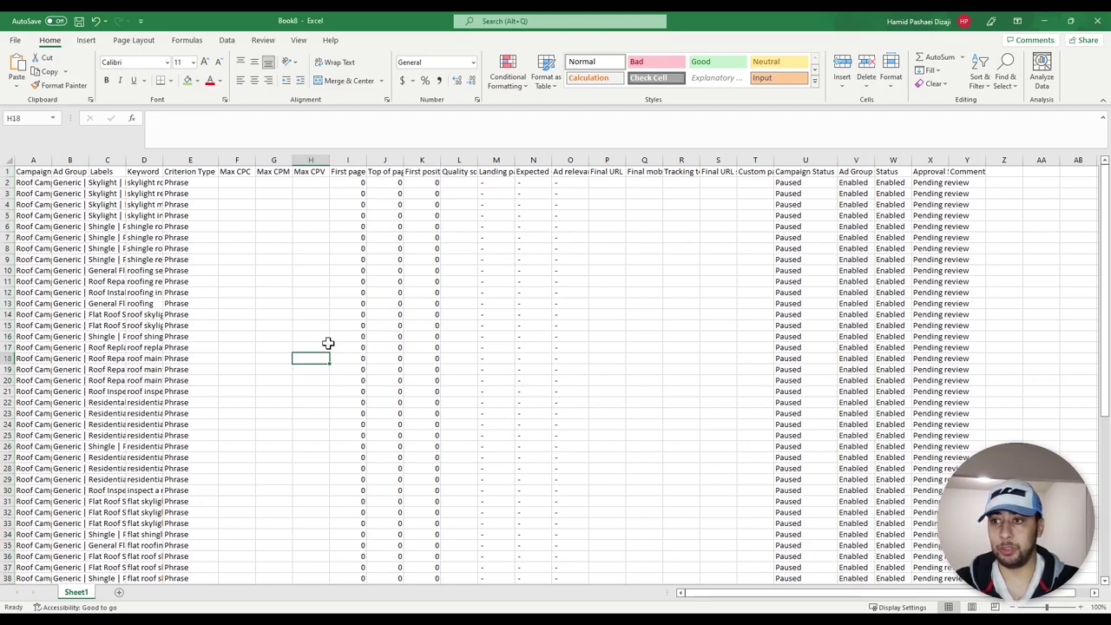
key(ctrl+n)
key(ctrl+v)
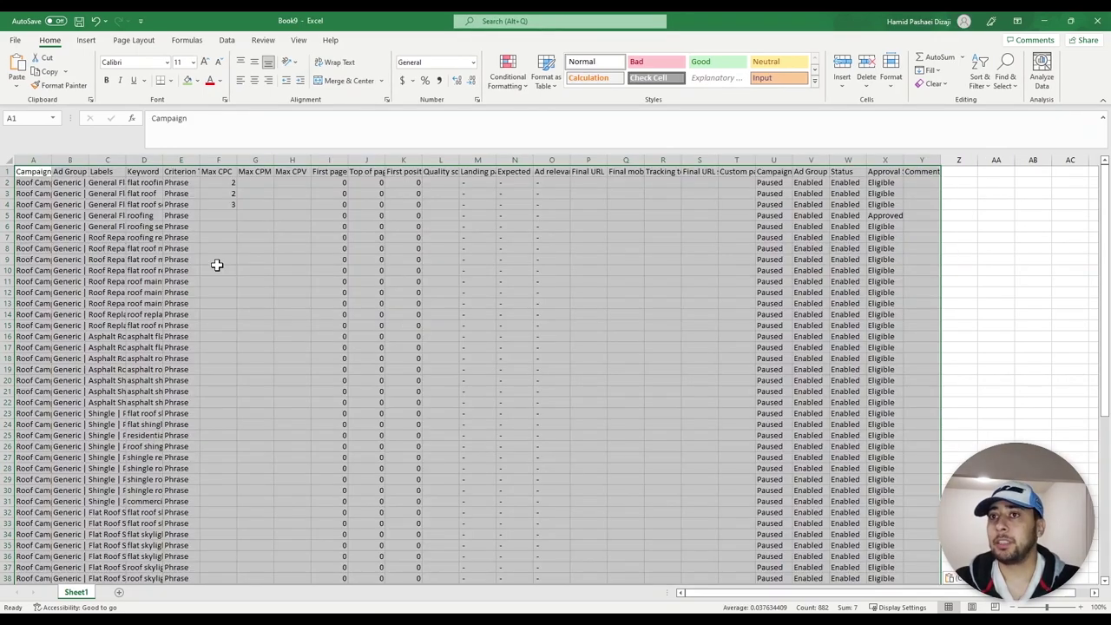
Autofit the Keyword column and widen the Labels column in the pasted keyword sheet
drag(161, 161, 160, 161)
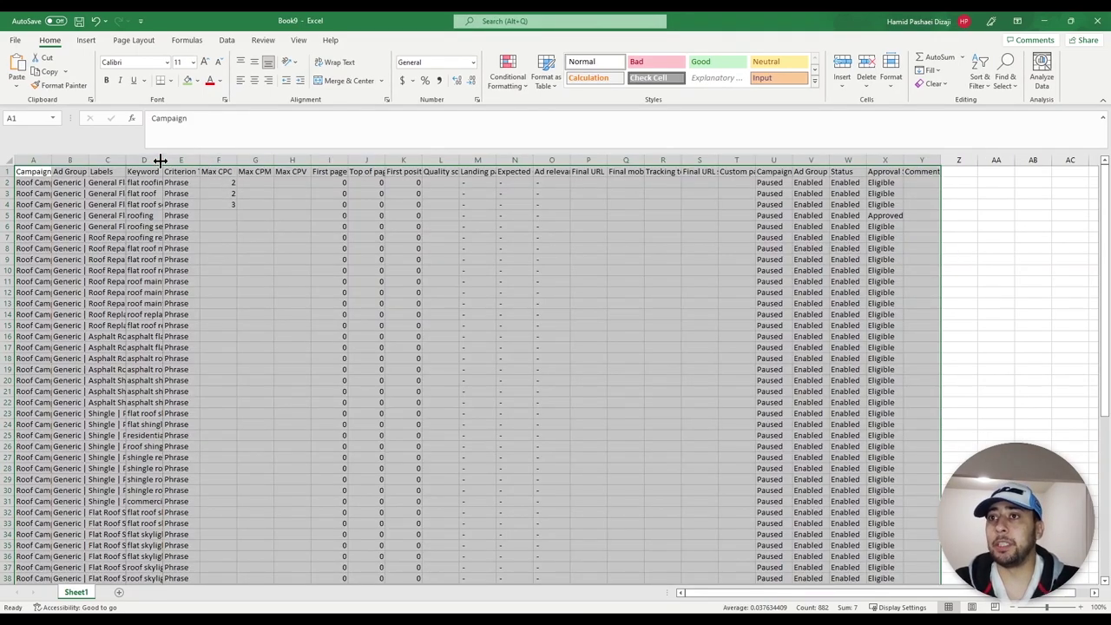
double_click(161, 161)
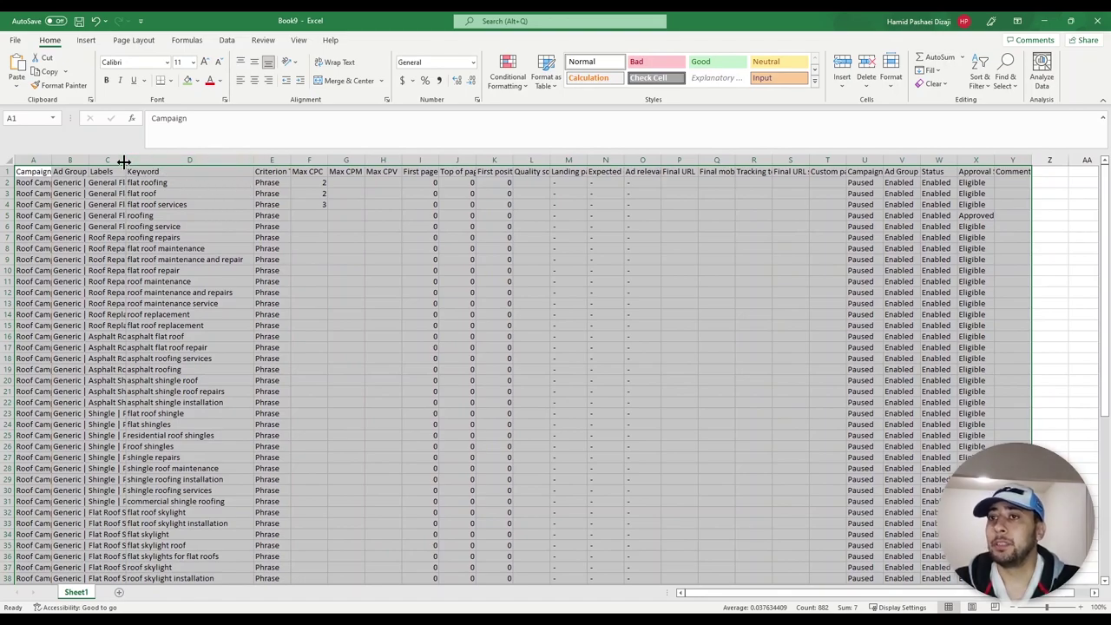
drag(125, 160, 162, 161)
click(347, 171)
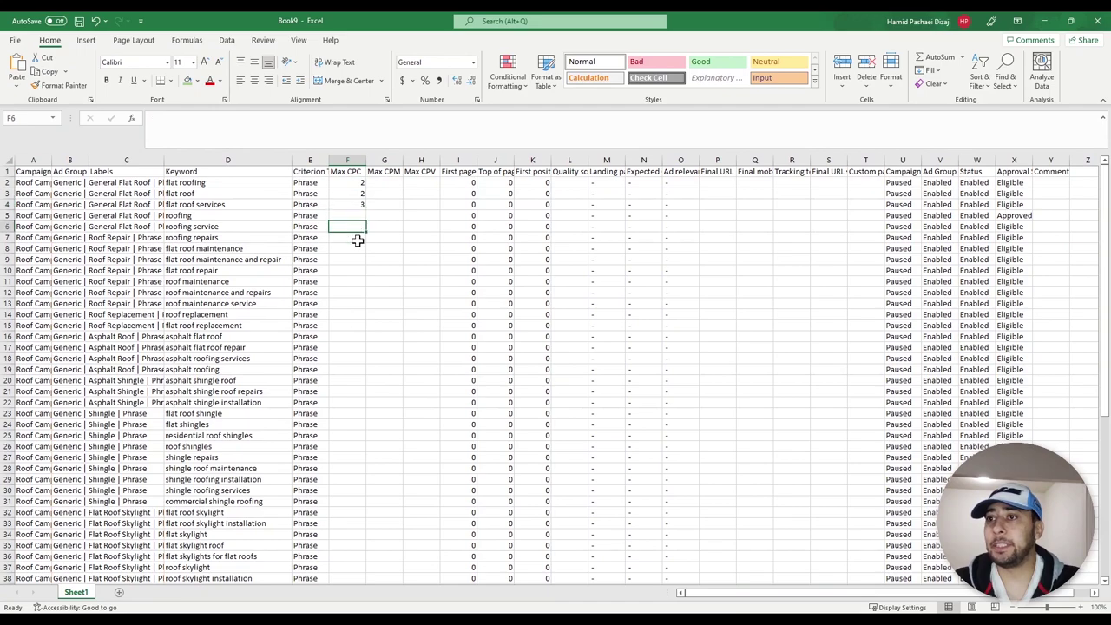
Examine the empty Max CPC cells and the keyword table's columns from Campaign through Status
drag(359, 225, 362, 443)
click(345, 215)
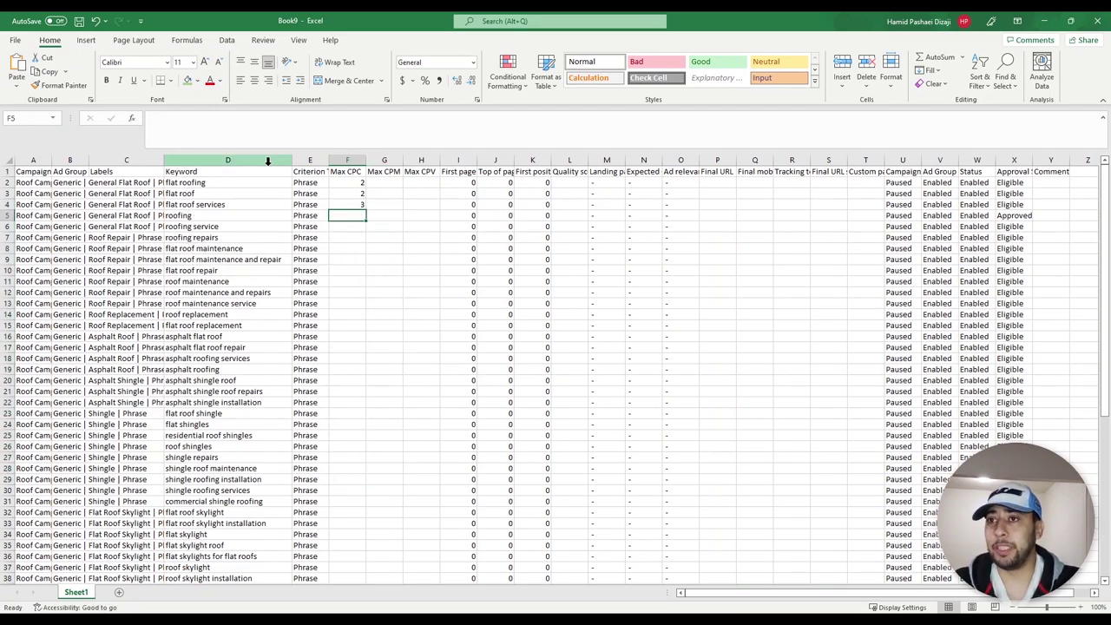
click(30, 172)
key(ctrl+shift+Down)
key(ctrl+shift+Right)
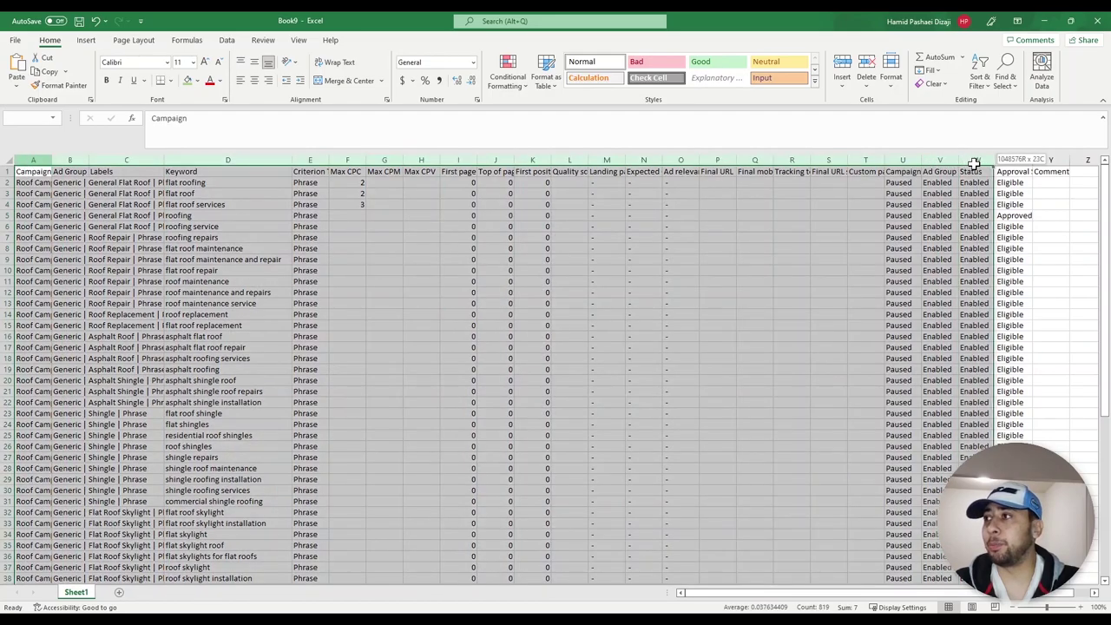
Switch back to Google Ads Editor and open the Make multiple changes dialog for keywords with its first grid cell selected
key(alt+Tab)
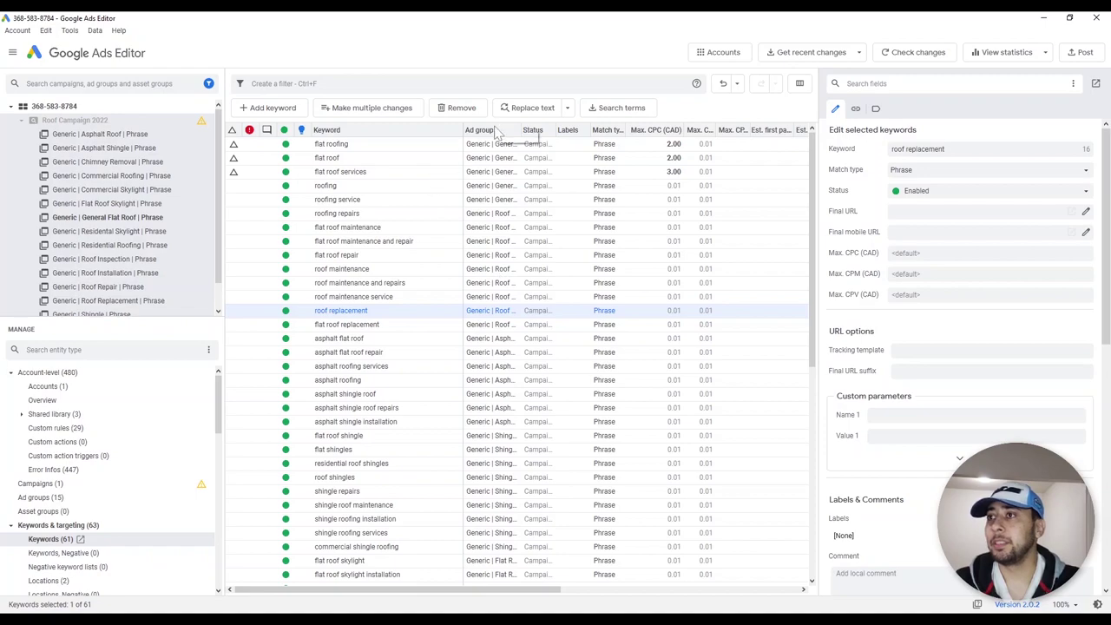
click(815, 53)
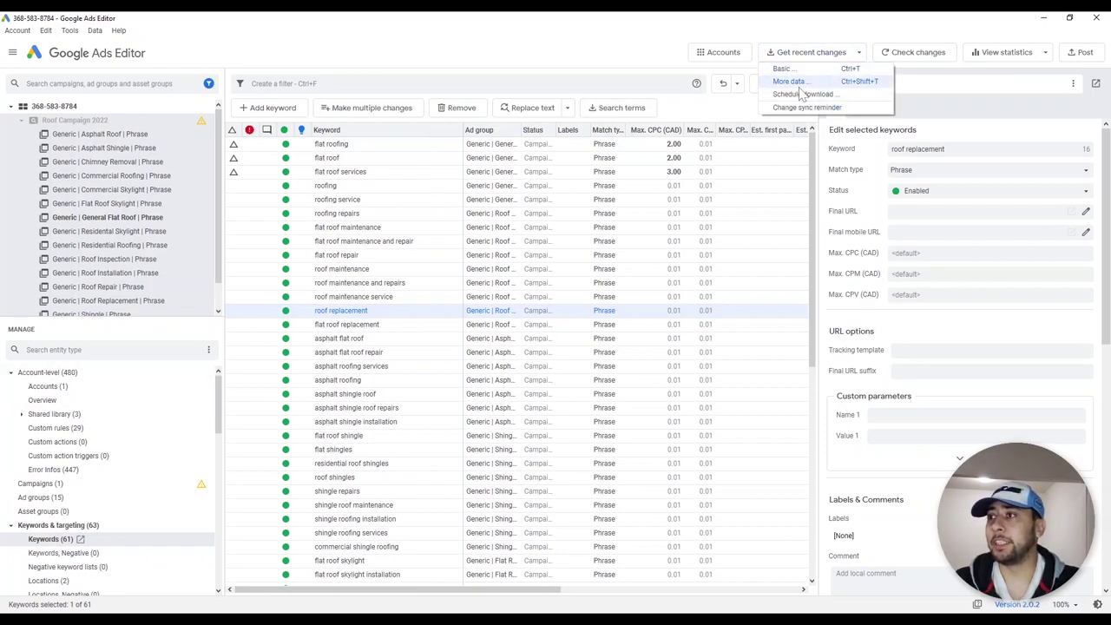
click(634, 185)
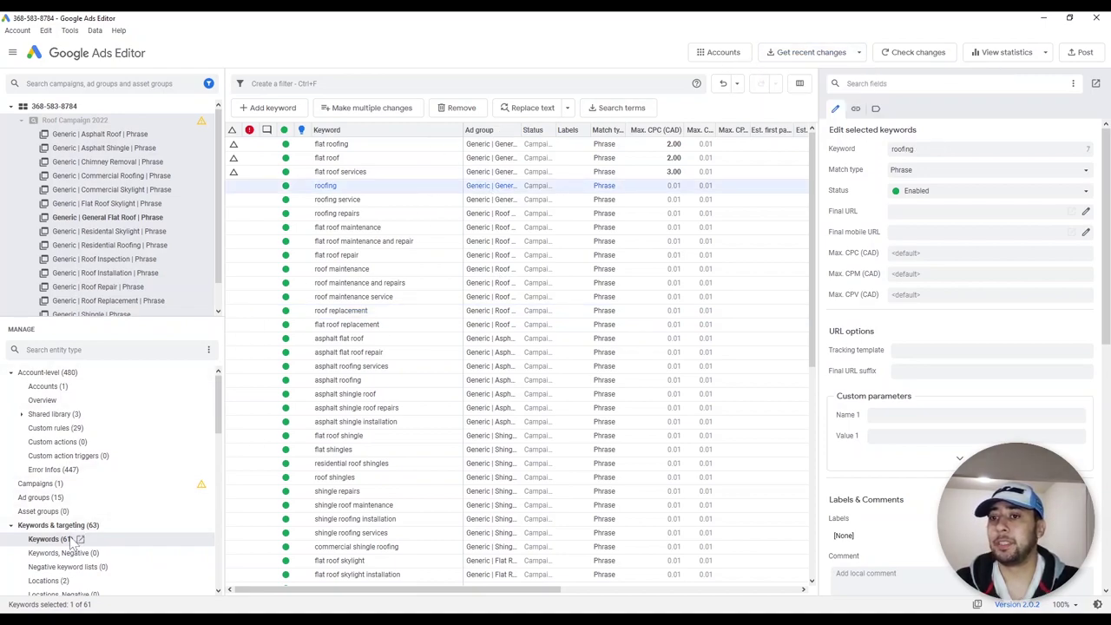
click(380, 112)
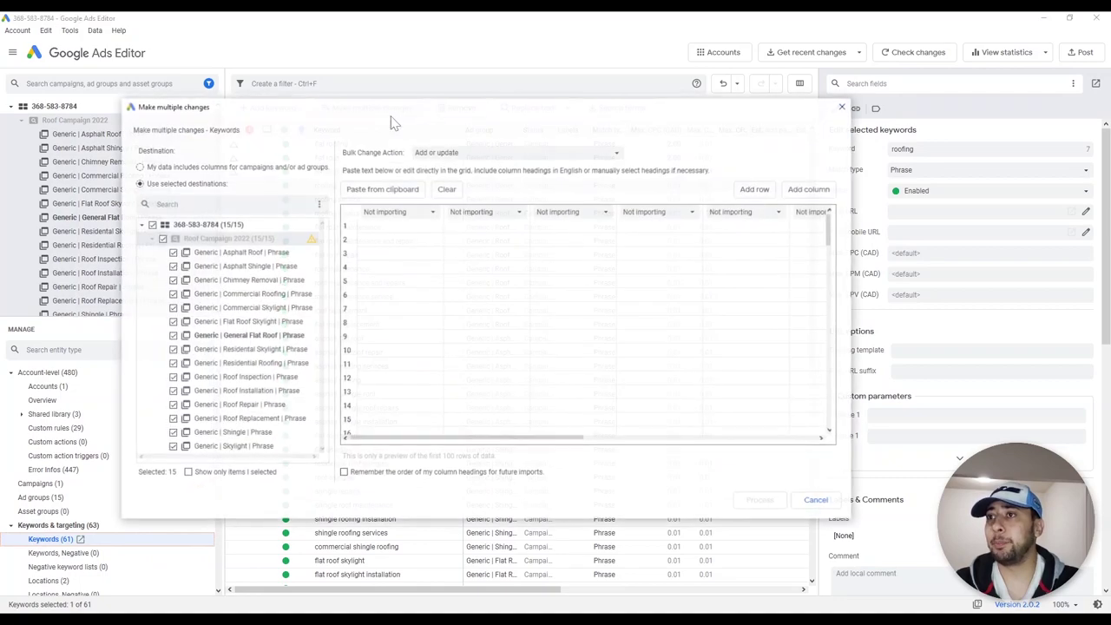
click(393, 227)
In the Excel keyword sheet, fill the Max CPC value 3 down from flat roof services to all the remaining keywords
key(alt+Tab)
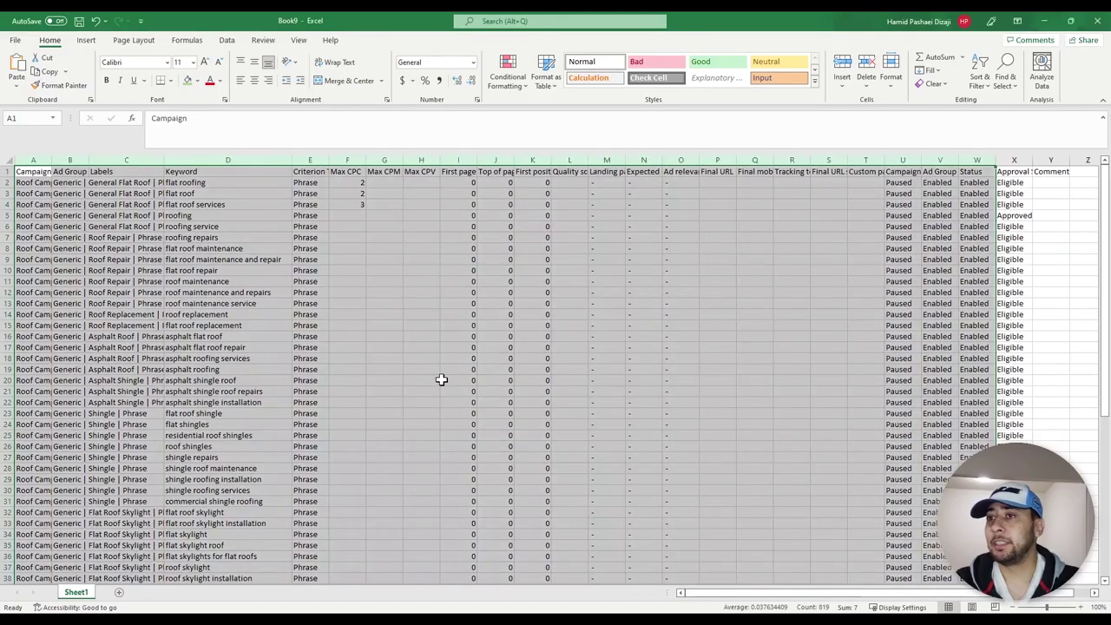
click(352, 205)
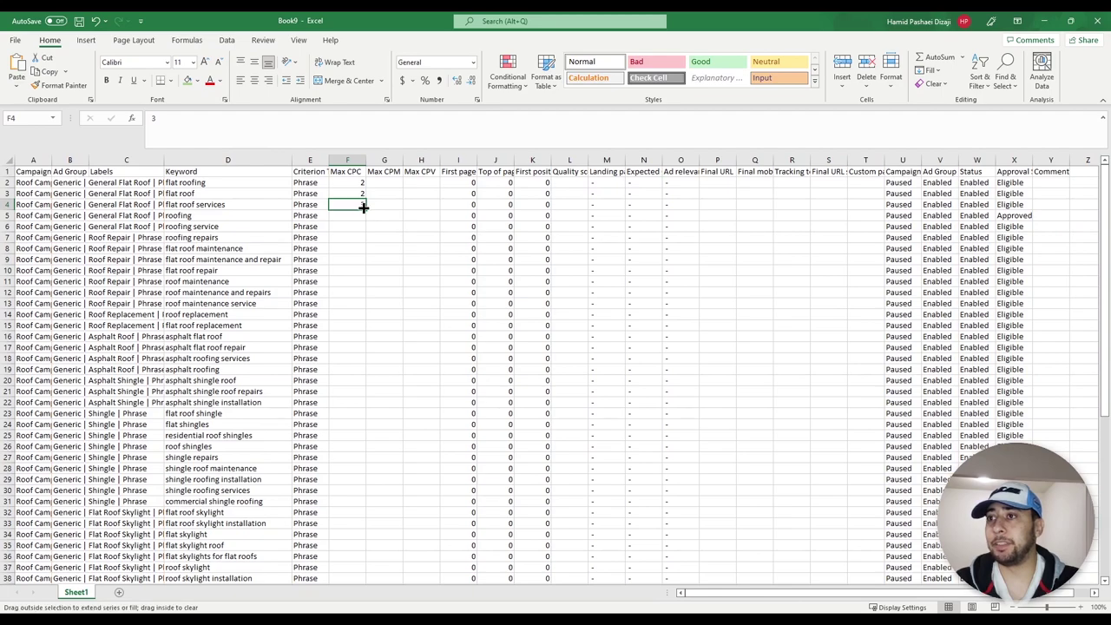
double_click(359, 208)
click(347, 218)
ctrl+click(422, 236)
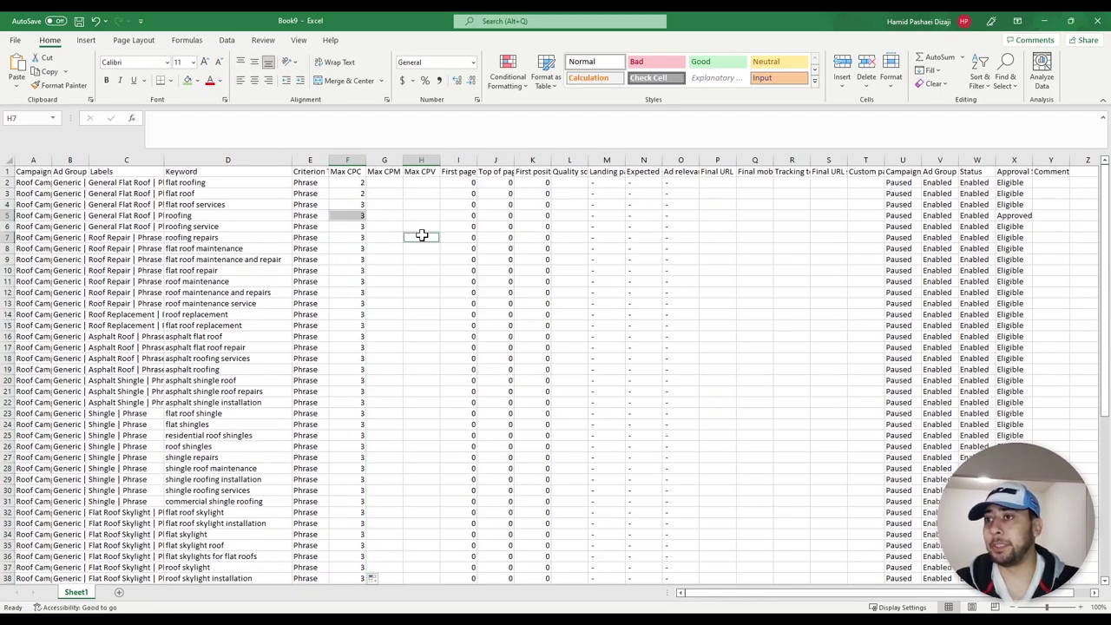
Copy the whole keyword table from Excel and paste it into the Make multiple changes grid in Google Ads Editor
key(ctrl+a)
key(ctrl+c)
click(558, 348)
click(230, 260)
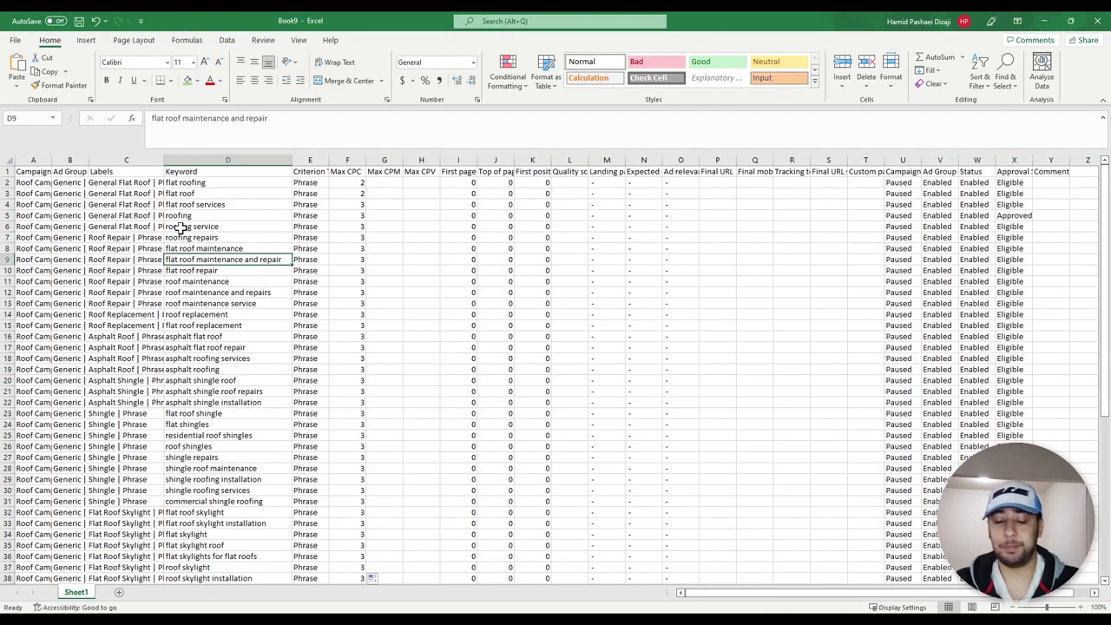
key(ctrl+a)
key(ctrl+c)
key(alt+Tab)
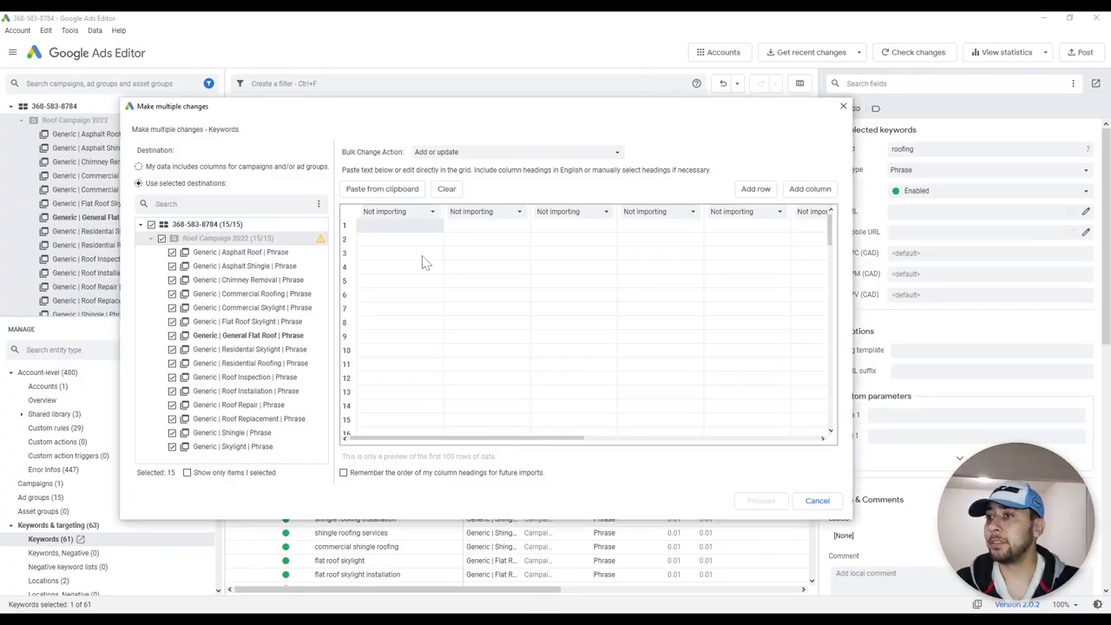
key(ctrl+v)
click(391, 250)
click(392, 226)
key(ctrl+v)
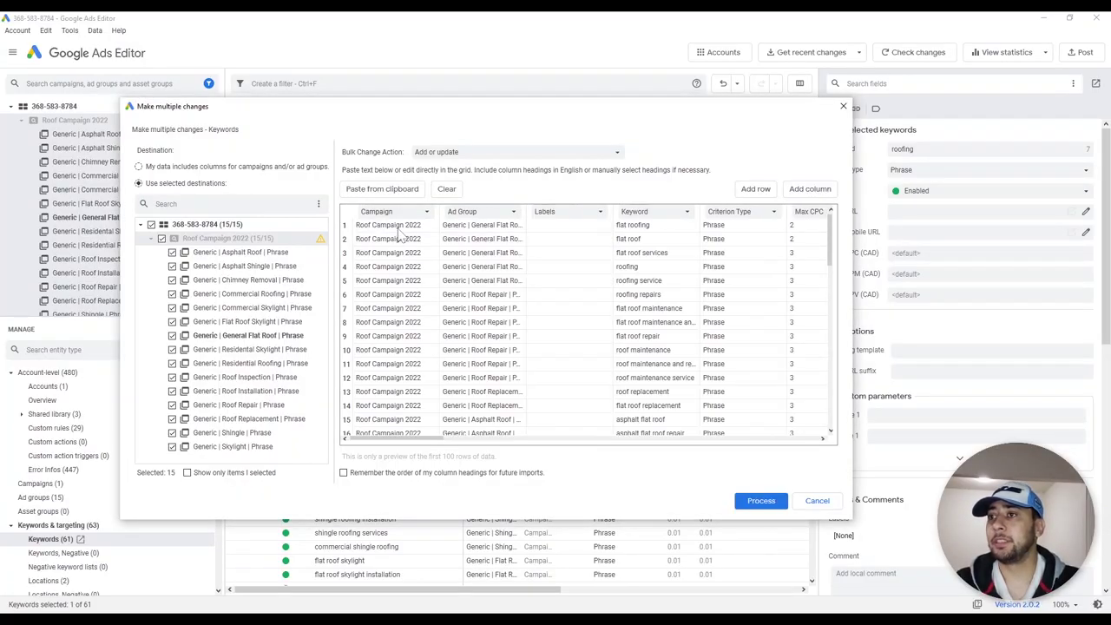
Take the destination from the data's campaign and ad group columns, process the keyword import and finish to reviewing the changes
click(187, 169)
drag(433, 439, 489, 444)
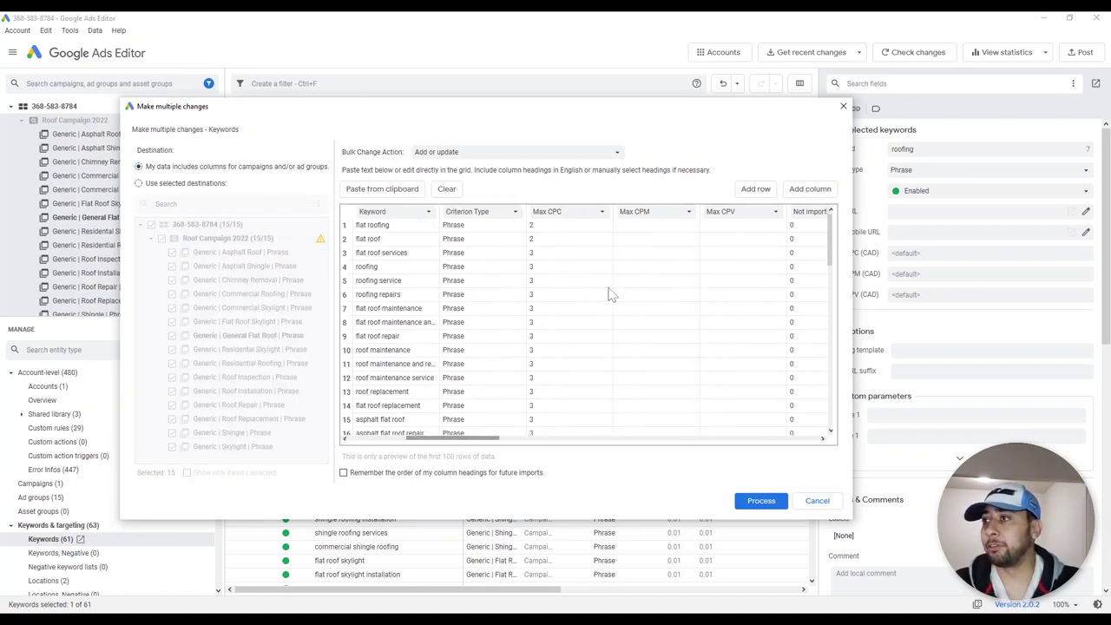
click(758, 500)
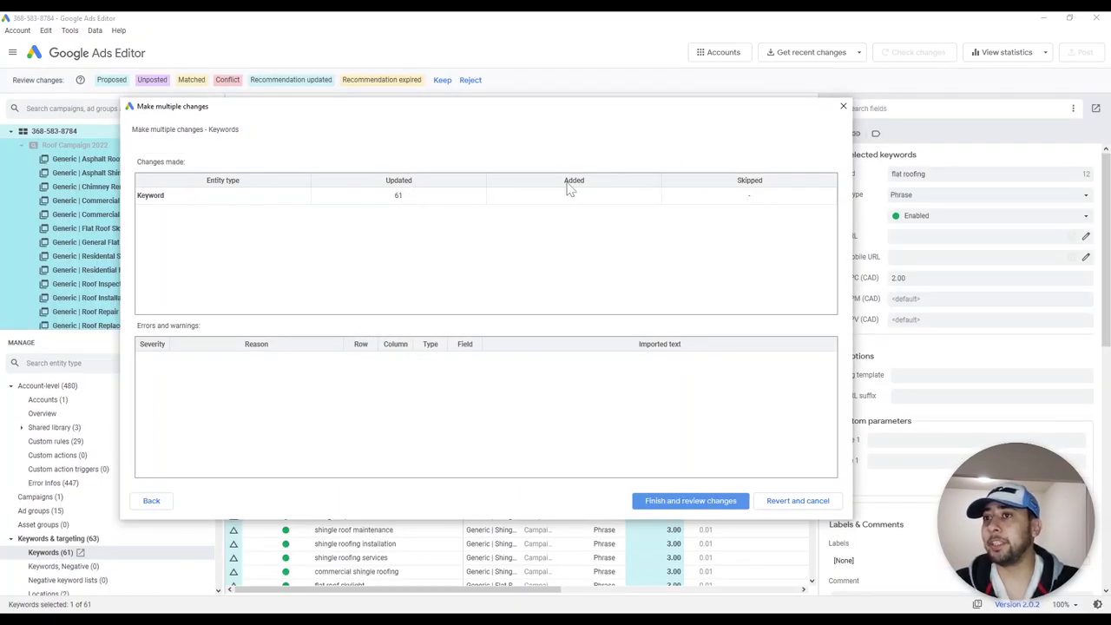
click(673, 503)
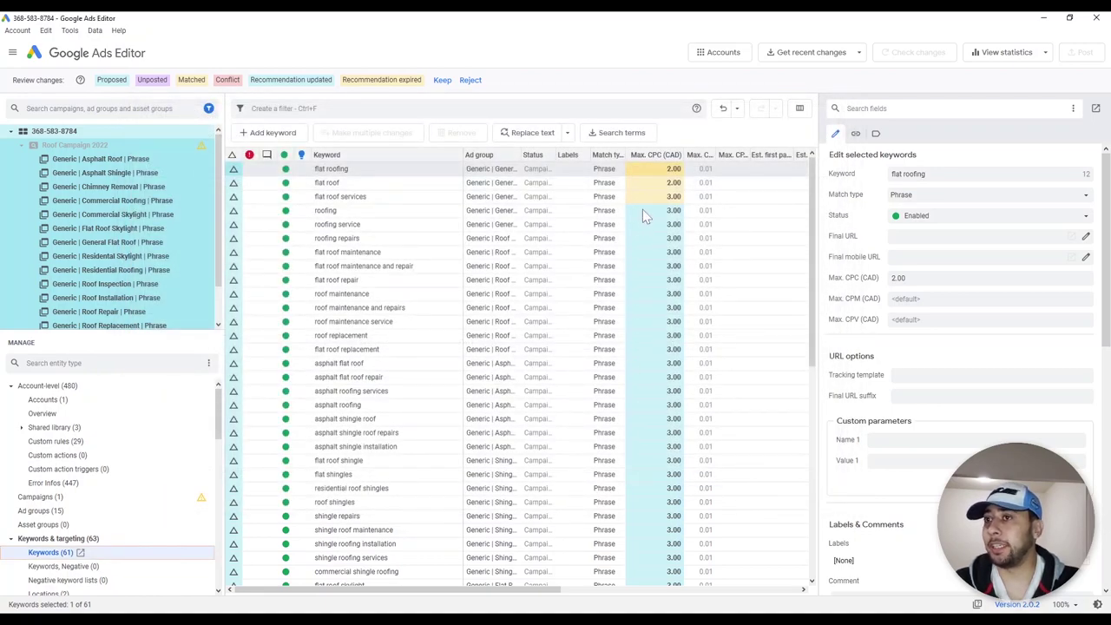
Sort the keywords by Max. CPC (CAD) in ascending order and keep the proposed bid changes
click(663, 155)
click(665, 157)
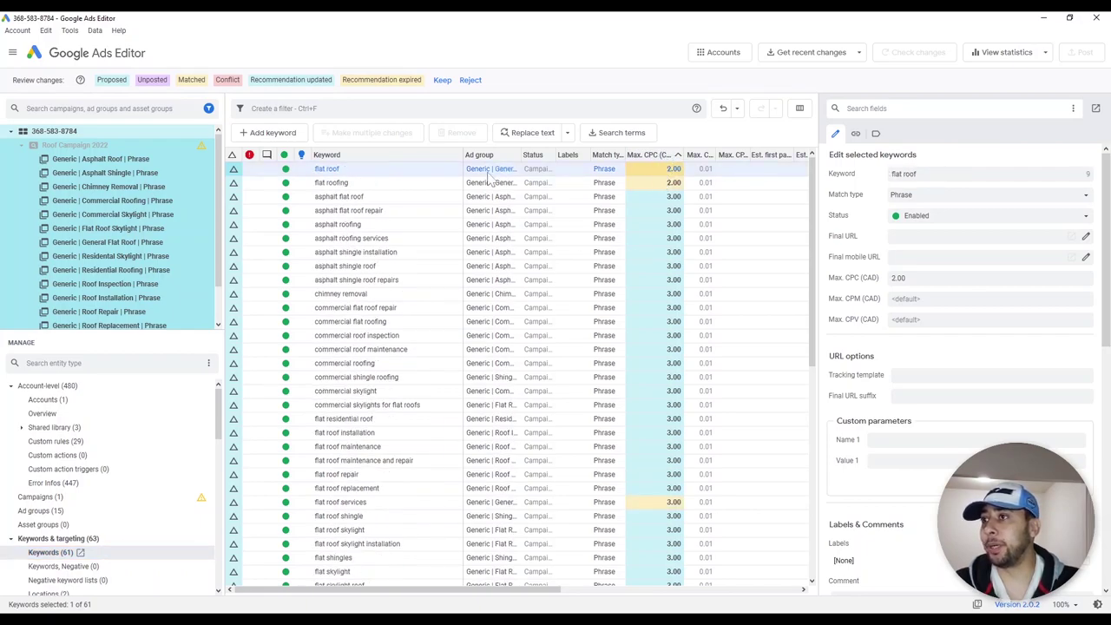
click(442, 80)
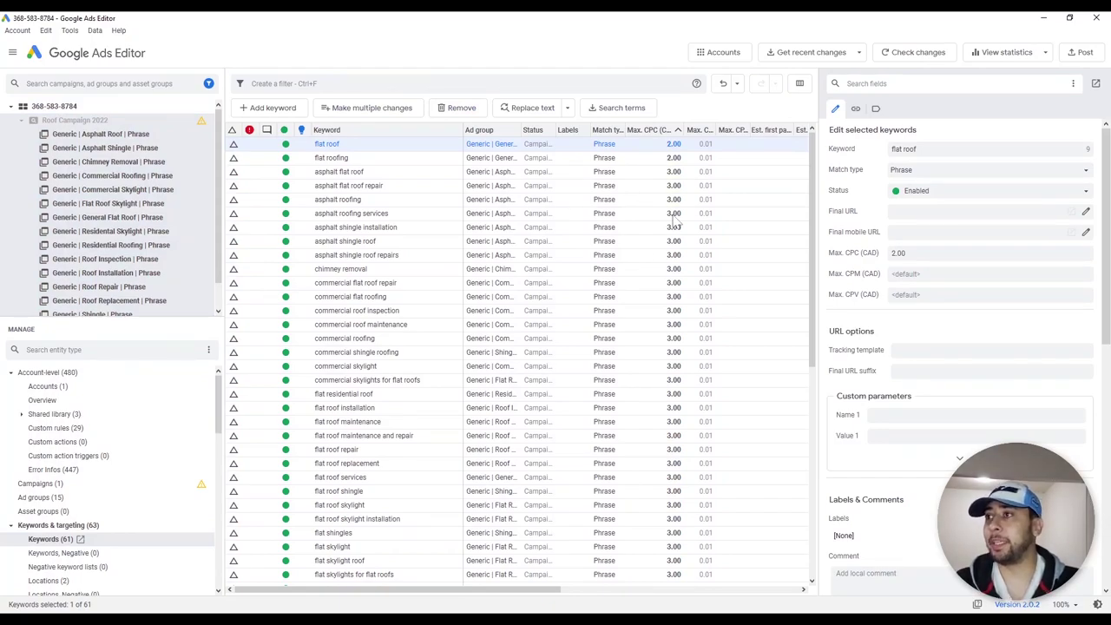
click(672, 255)
click(659, 145)
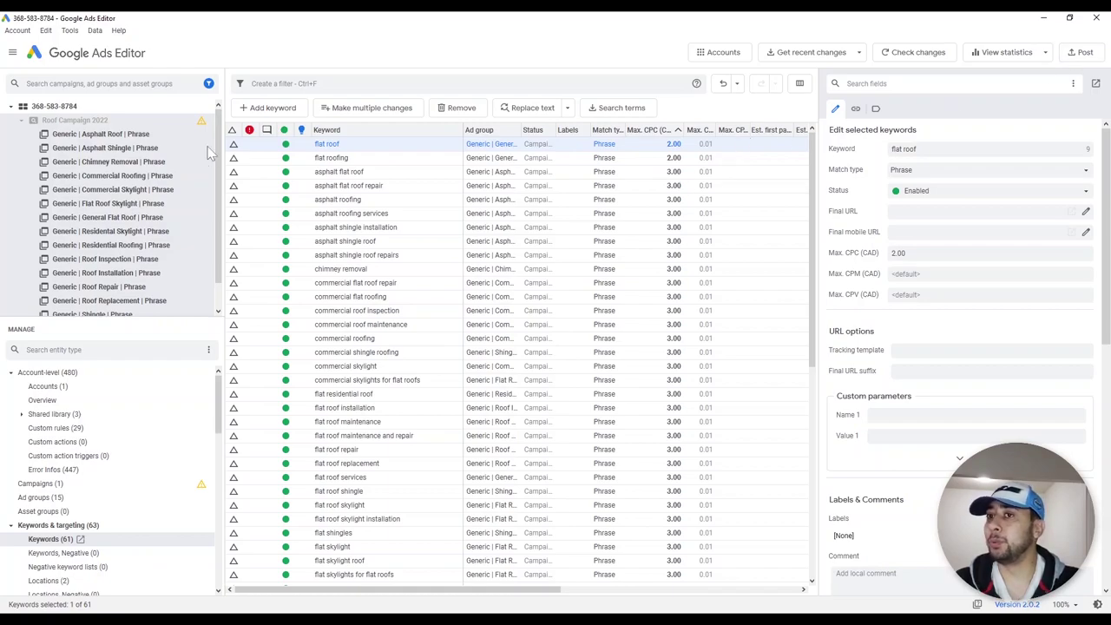
Post the keyword bid changes for all campaigns to the account and close the posting report
click(1081, 52)
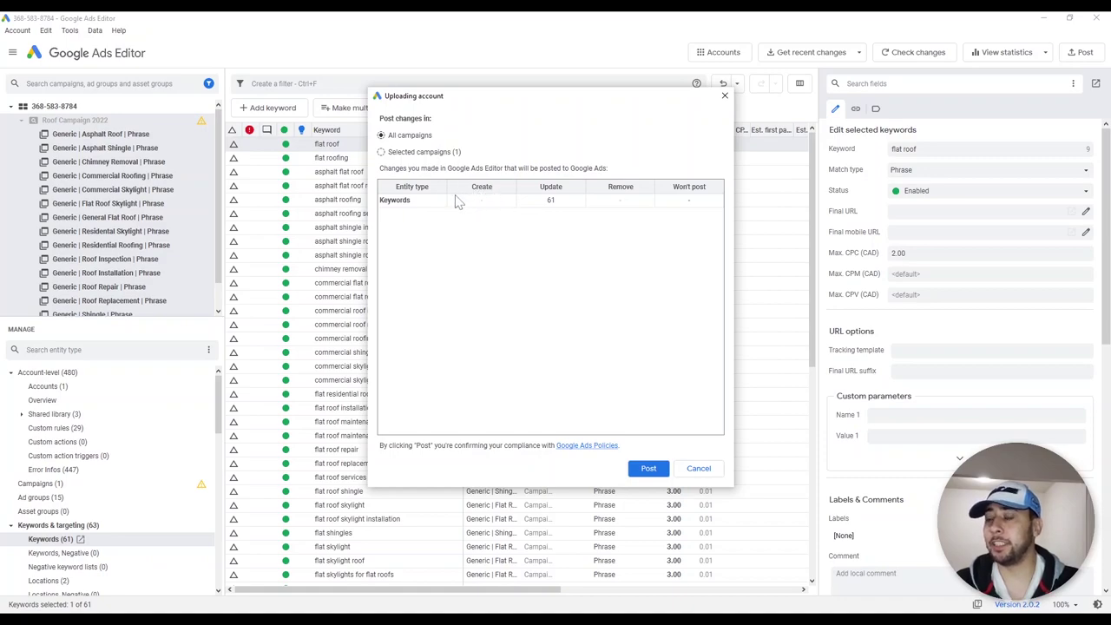
click(647, 470)
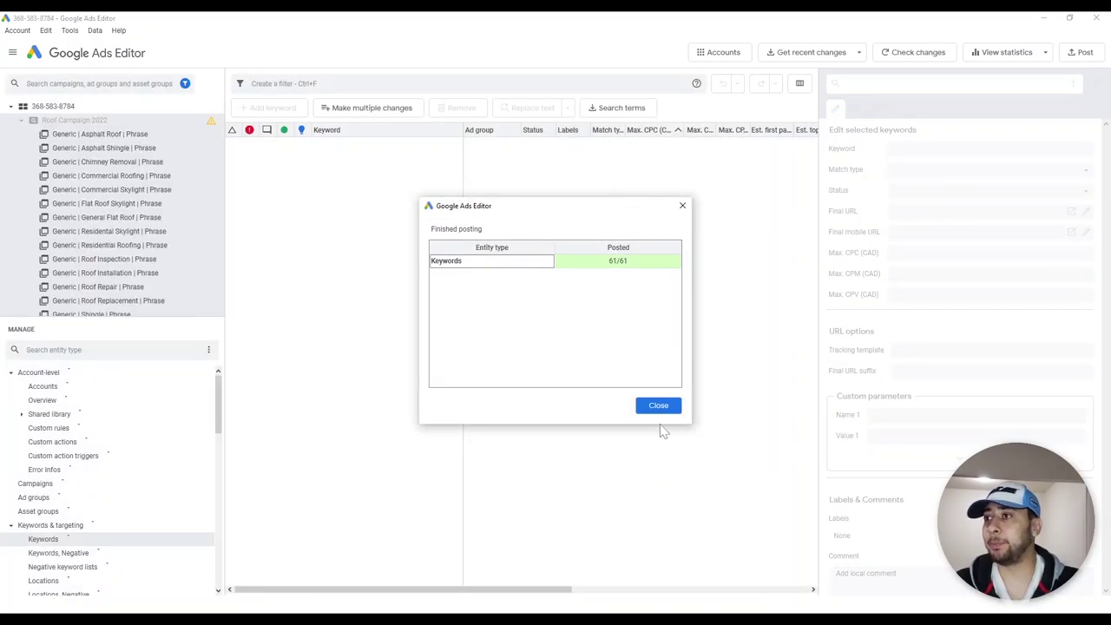
click(660, 407)
click(499, 315)
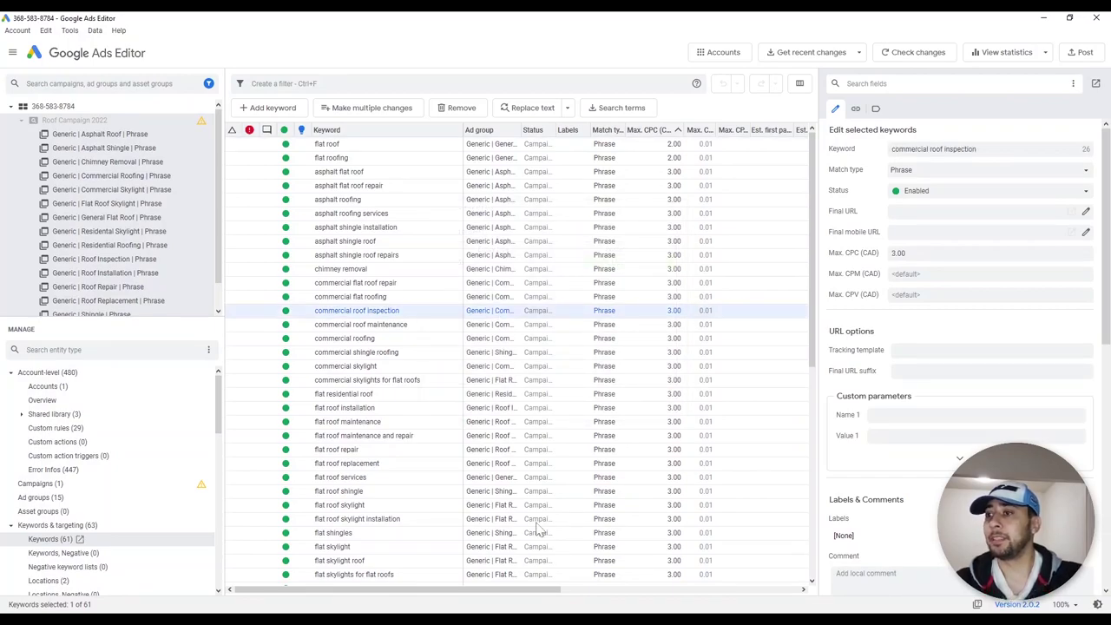